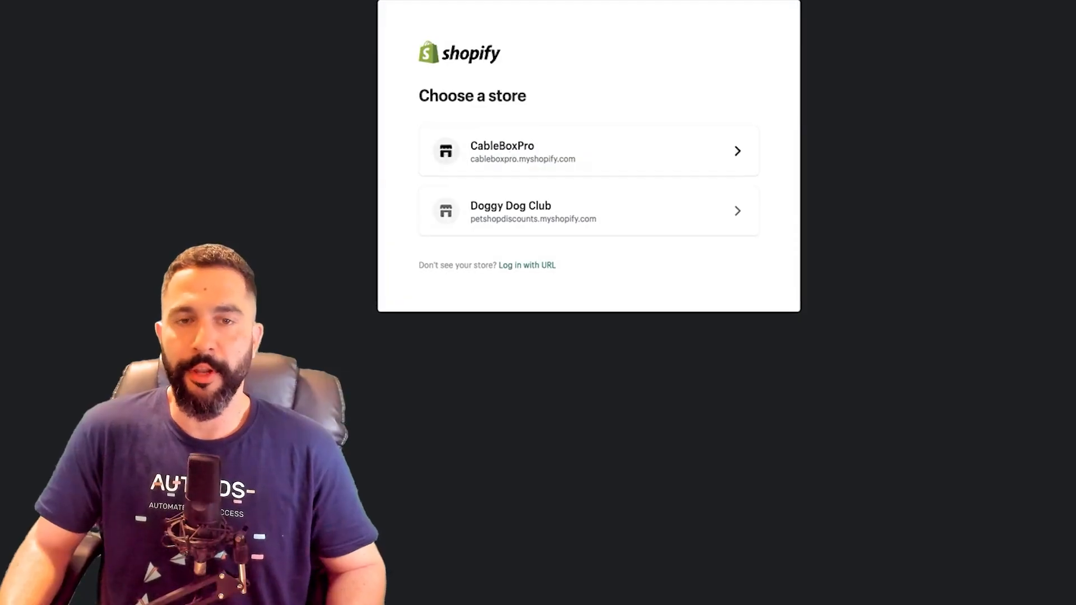
# Choose the CableBoxPro store to add the Craft theme to its theme library
pyautogui.click(583, 157)
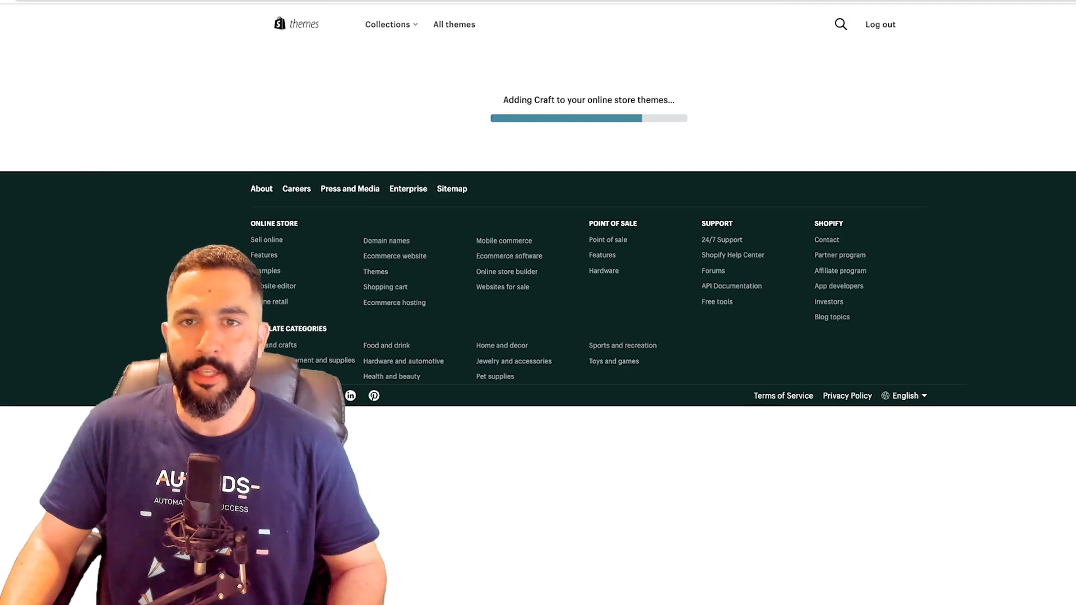
pyautogui.scroll(-2, 712, 339)
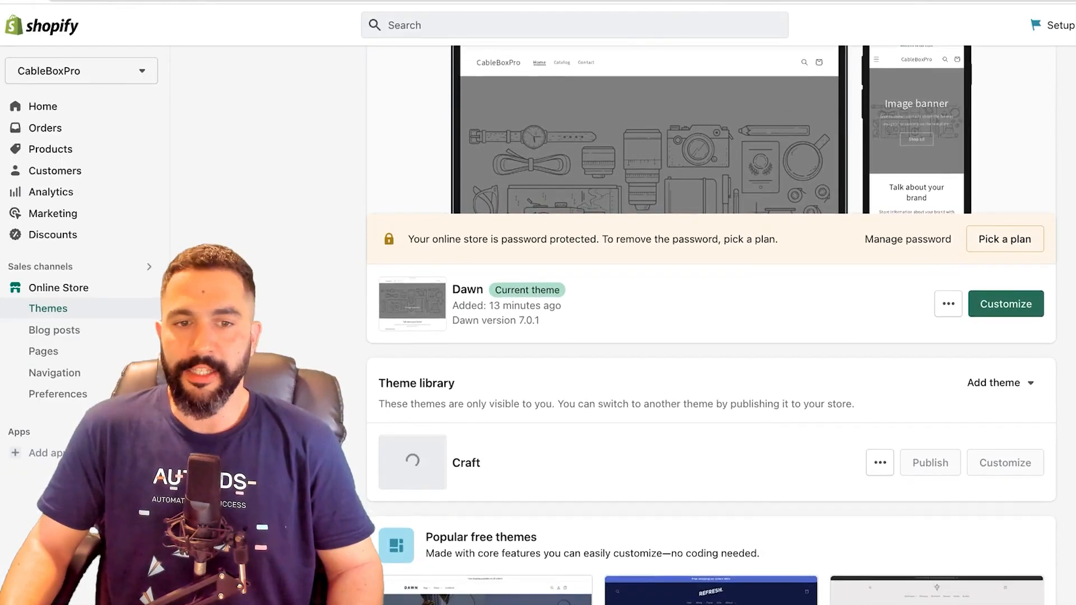
pyautogui.scroll(-2, 460, 480)
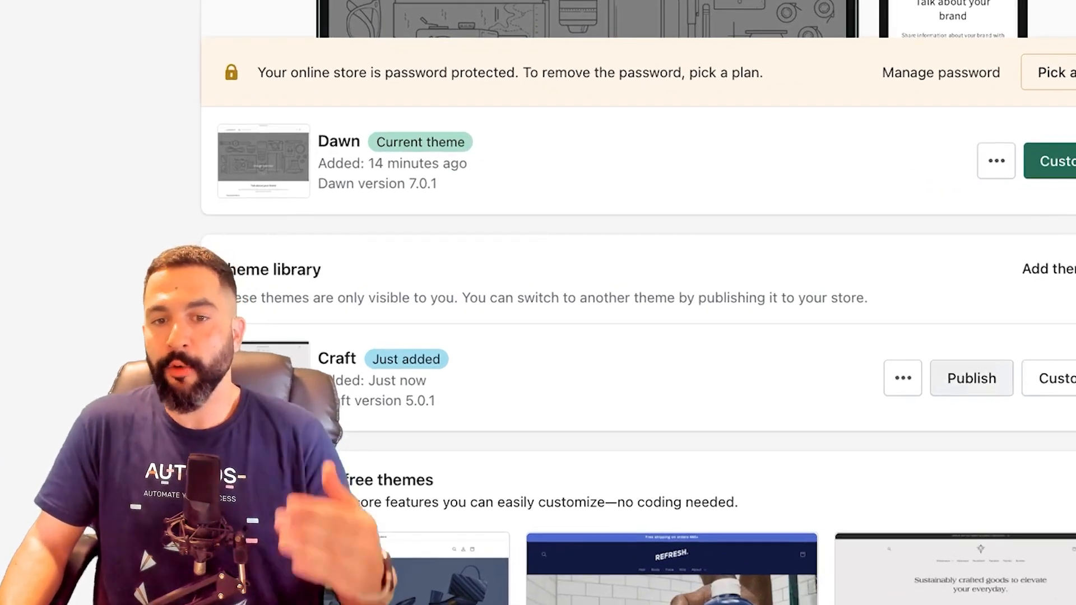
# Publish the Craft theme as the store's current theme and open it for customization
pyautogui.click(972, 378)
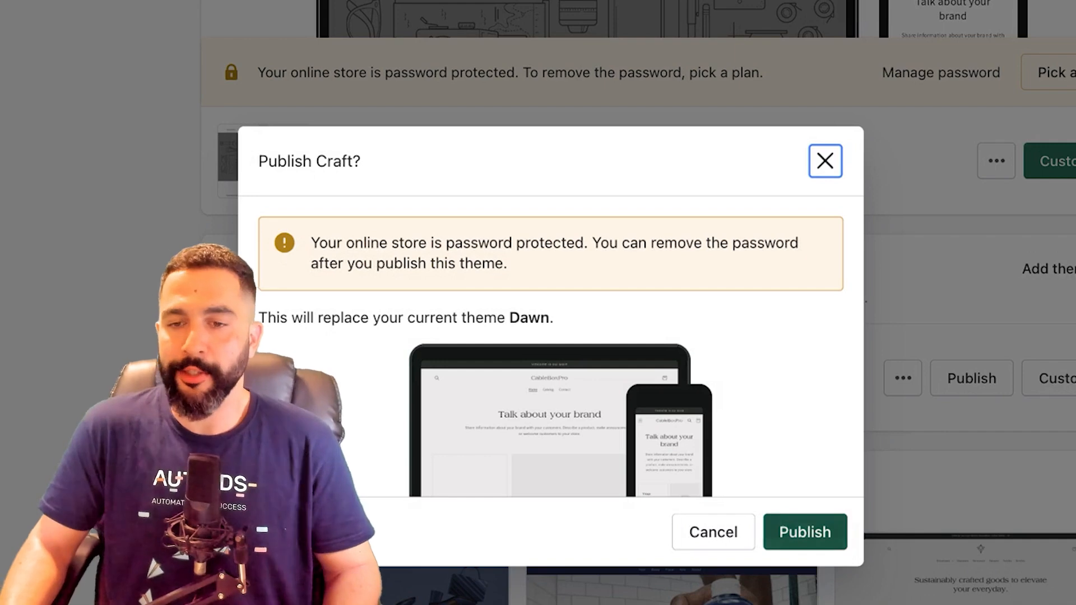
pyautogui.click(804, 531)
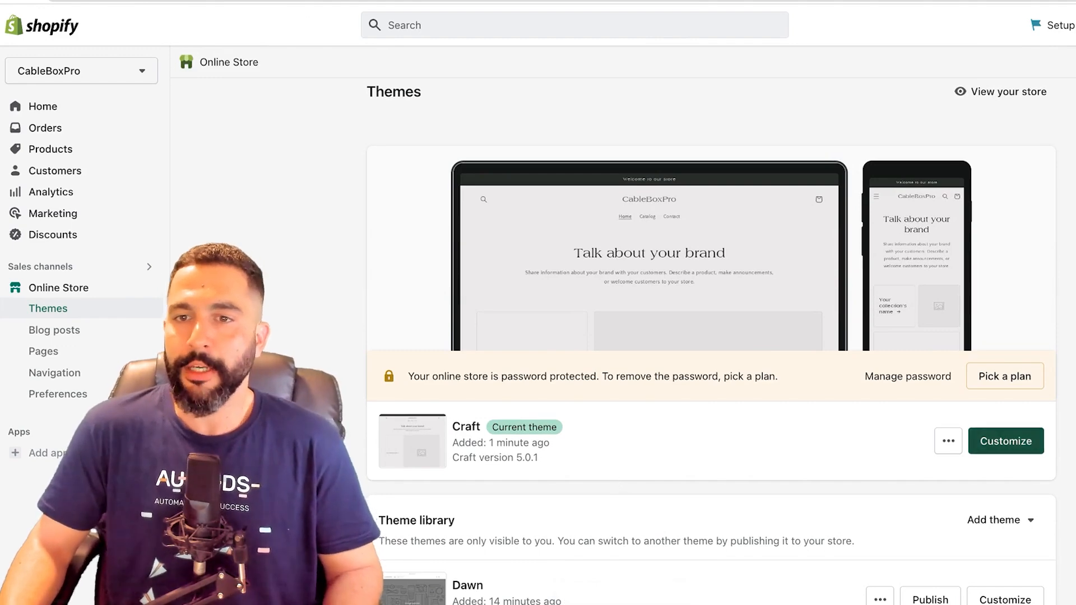
pyautogui.click(1006, 440)
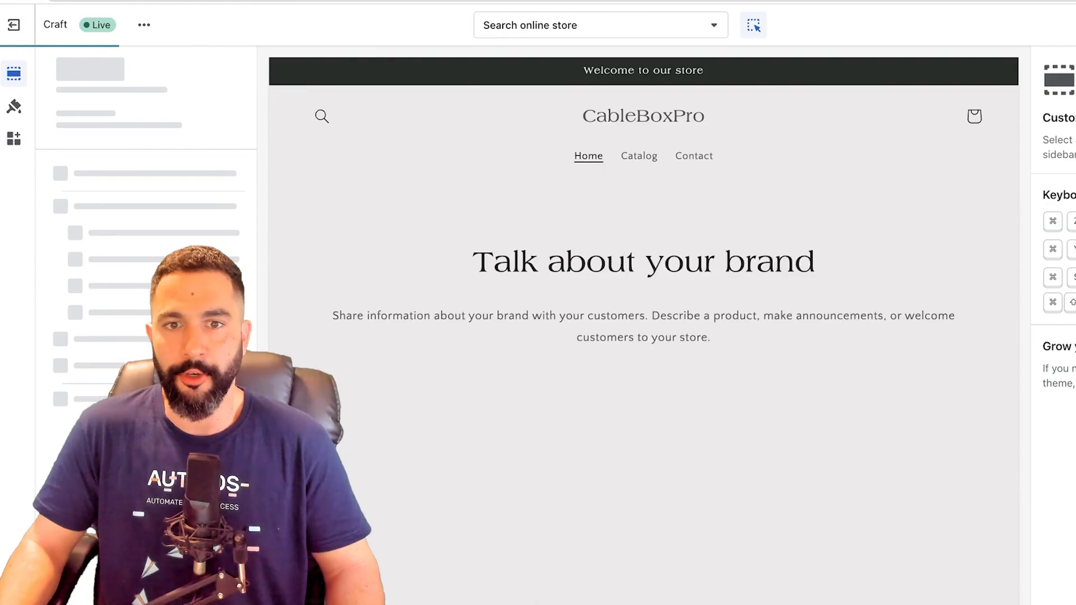
# Examine the Craft home page's default sections from the header down to the email signup and back up
pyautogui.scroll(-3, 672, 288)
pyautogui.scroll(3, 643, 252)
pyautogui.scroll(-8, 643, 252)
pyautogui.scroll(-15, 643, 280)
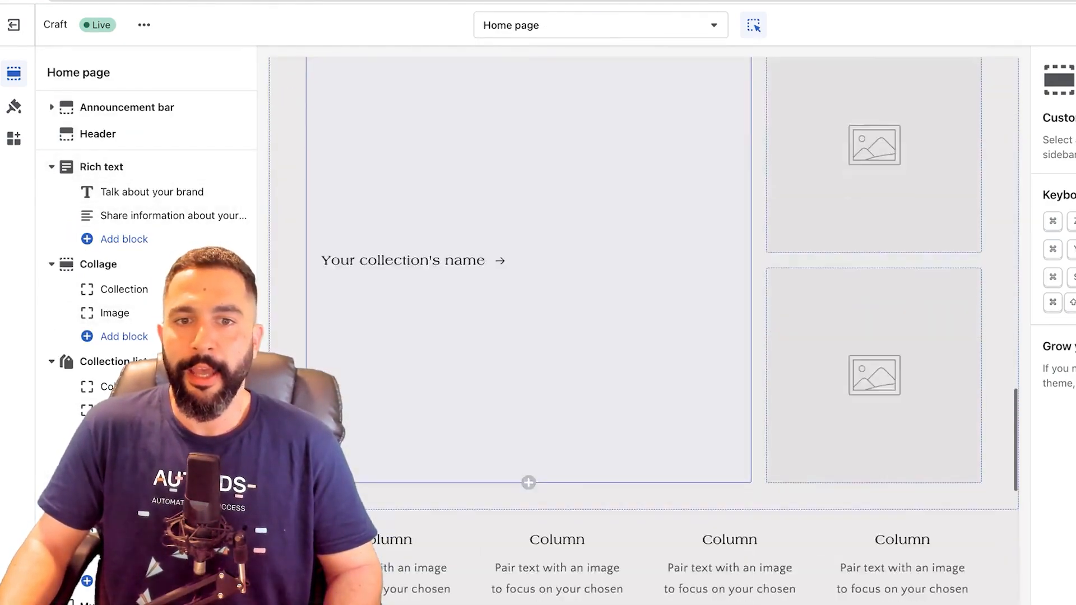
pyautogui.scroll(-1, 643, 280)
pyautogui.scroll(10, 643, 280)
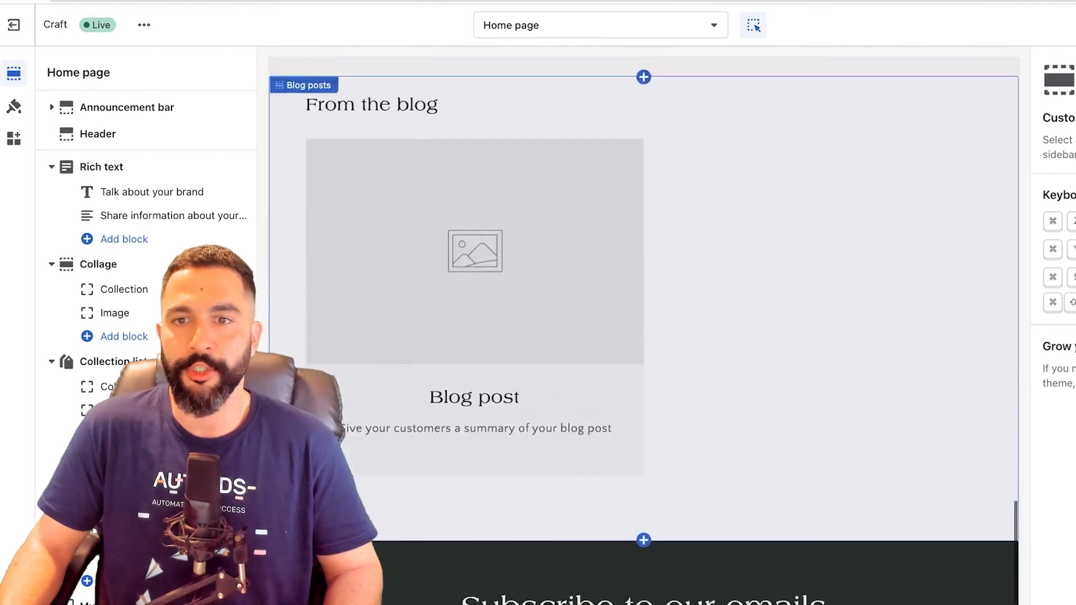
pyautogui.scroll(10, 643, 331)
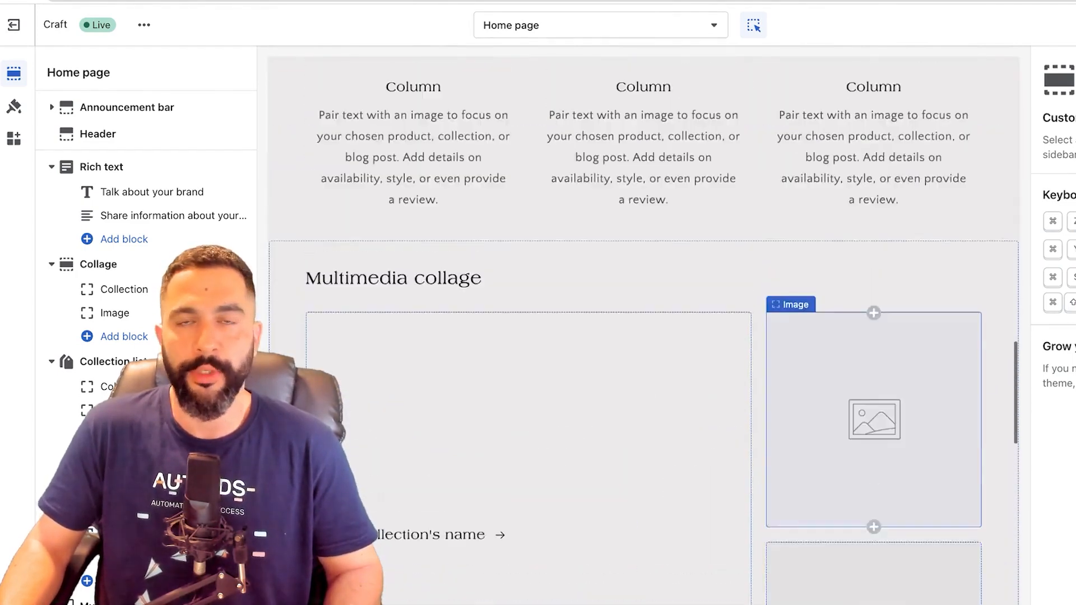
pyautogui.scroll(10, 643, 331)
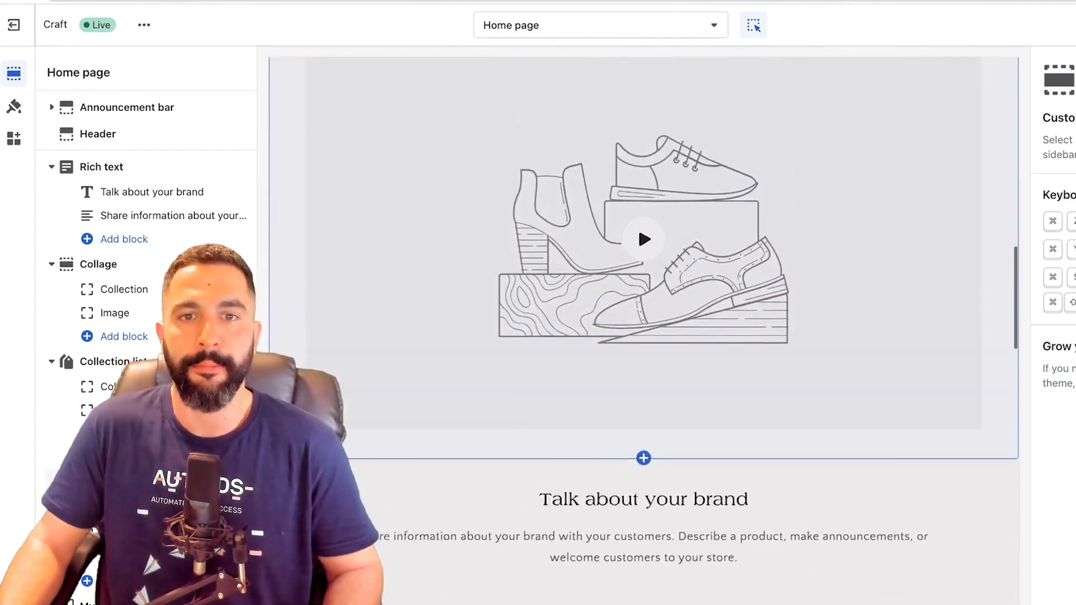
pyautogui.scroll(15, 644, 224)
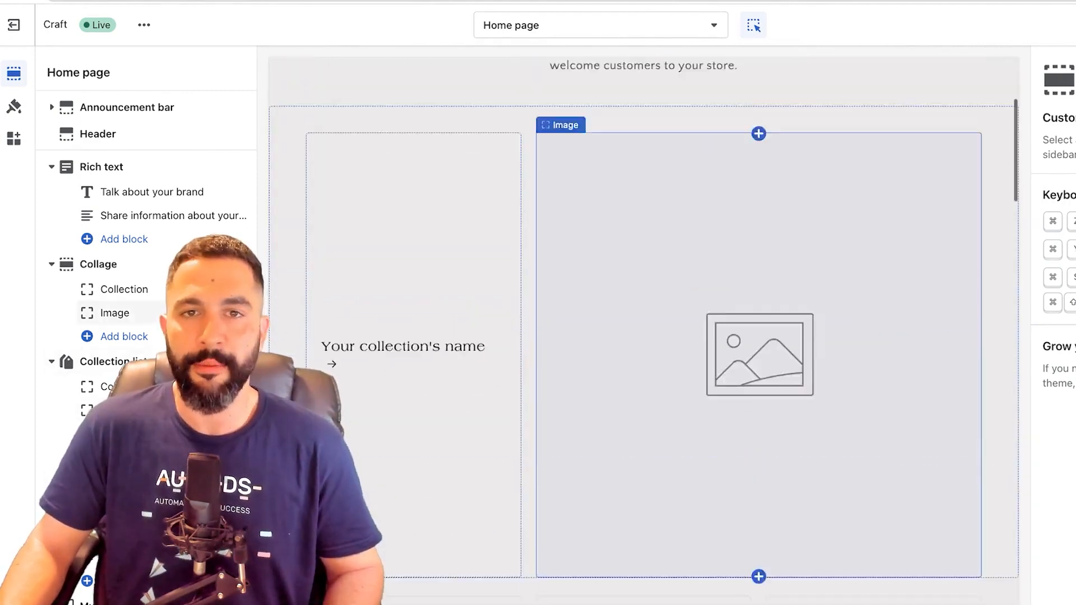
# Change the announcement bar text to "Welcome to our store - Enjoy Free Shipping On All Orders!"
pyautogui.click(643, 70)
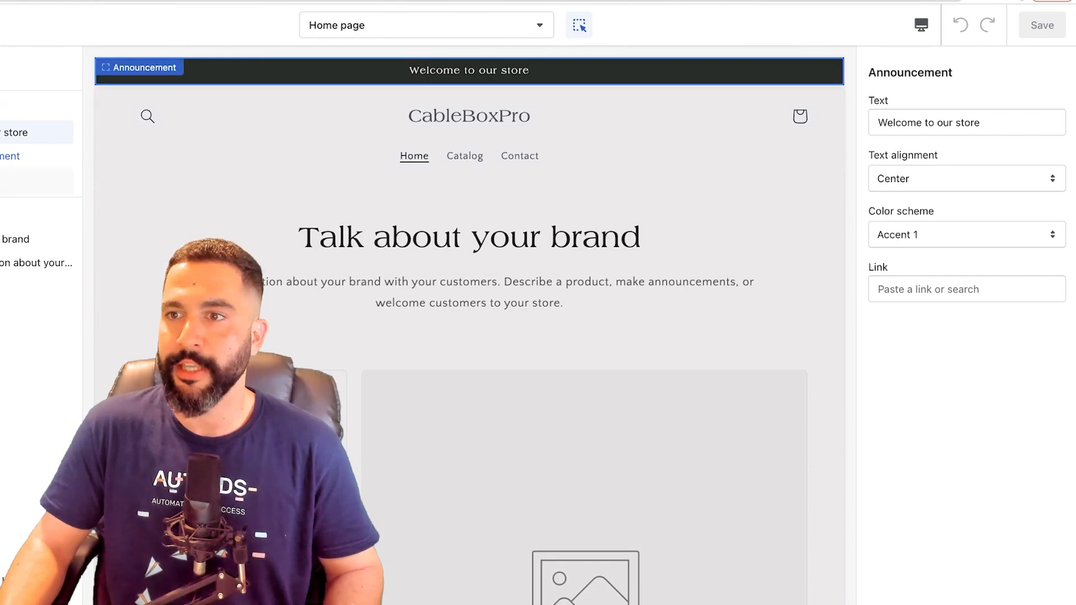
pyautogui.click(981, 115)
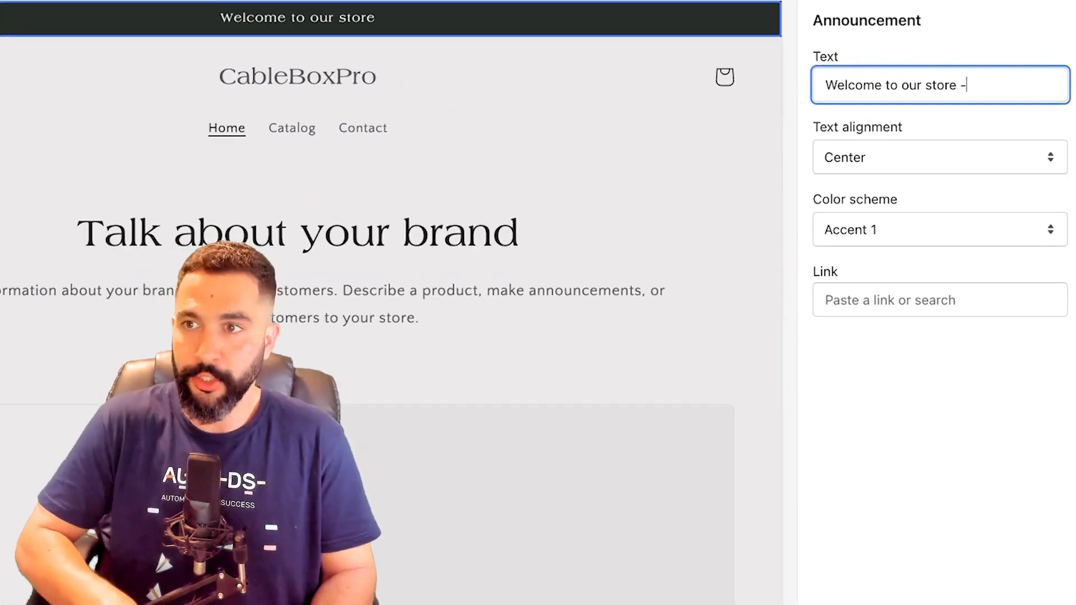
pyautogui.write('- Enjoy Free')
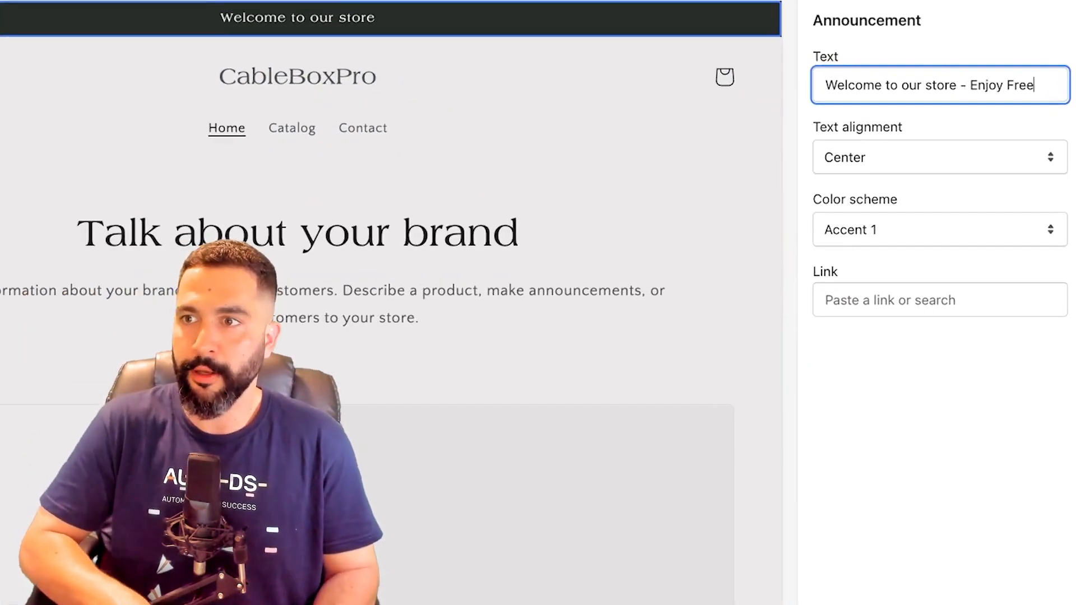
pyautogui.write(' Shipping On All Orders!')
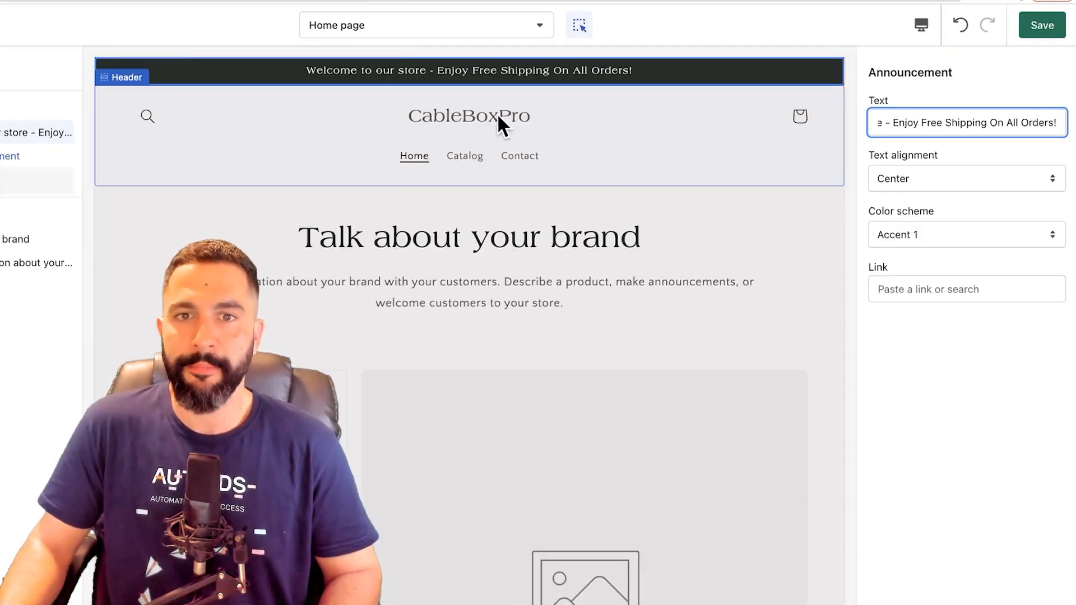
# Select the "Talk about your brand" heading, then switch to ChatGPT and ask it to "write a brand story about CableBoxPro"
pyautogui.click(485, 243)
pyautogui.click(485, 243)
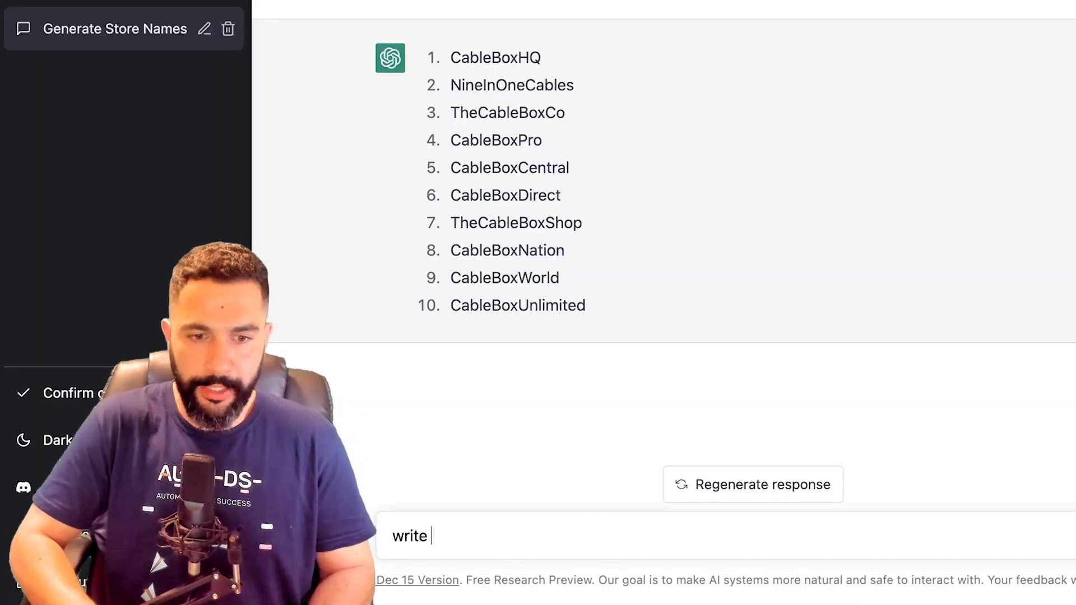
pyautogui.write('a brand story a')
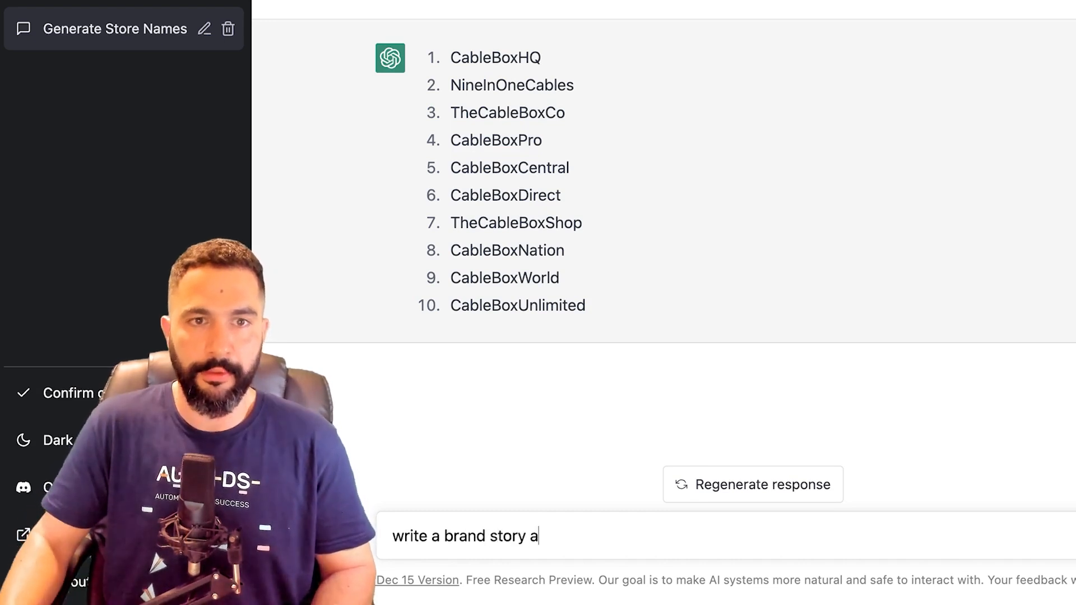
pyautogui.write('bout CableBoxPro')
pyautogui.press('Return')
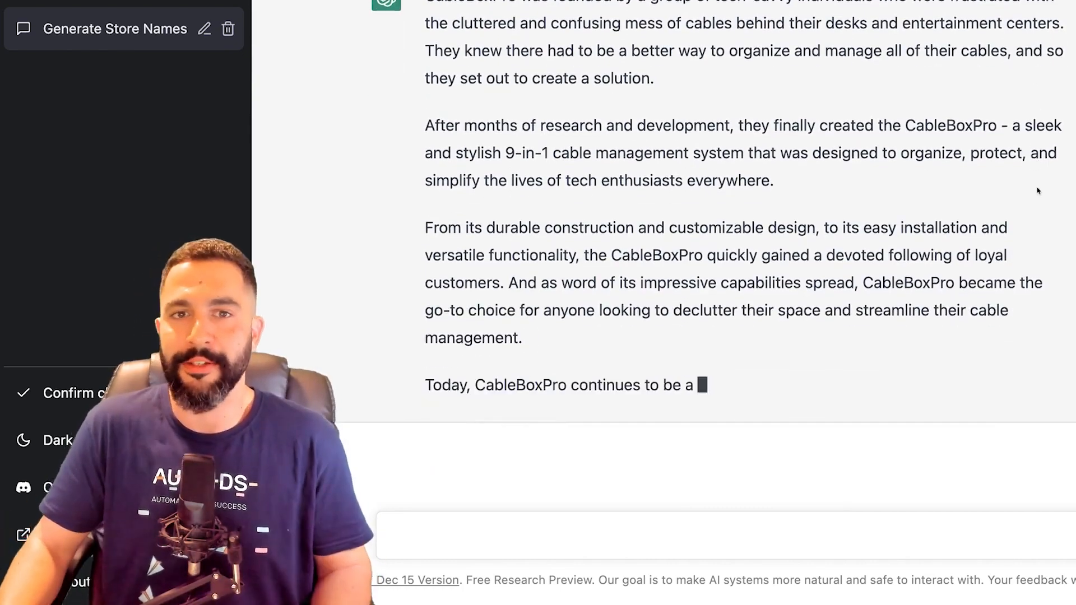
# Read through the generated CableBoxPro brand story, checking its product description and closing paragraph
pyautogui.scroll(10, 1037, 191)
pyautogui.scroll(-8, 664, 258)
pyautogui.scroll(5, 664, 258)
pyautogui.scroll(-1, 664, 258)
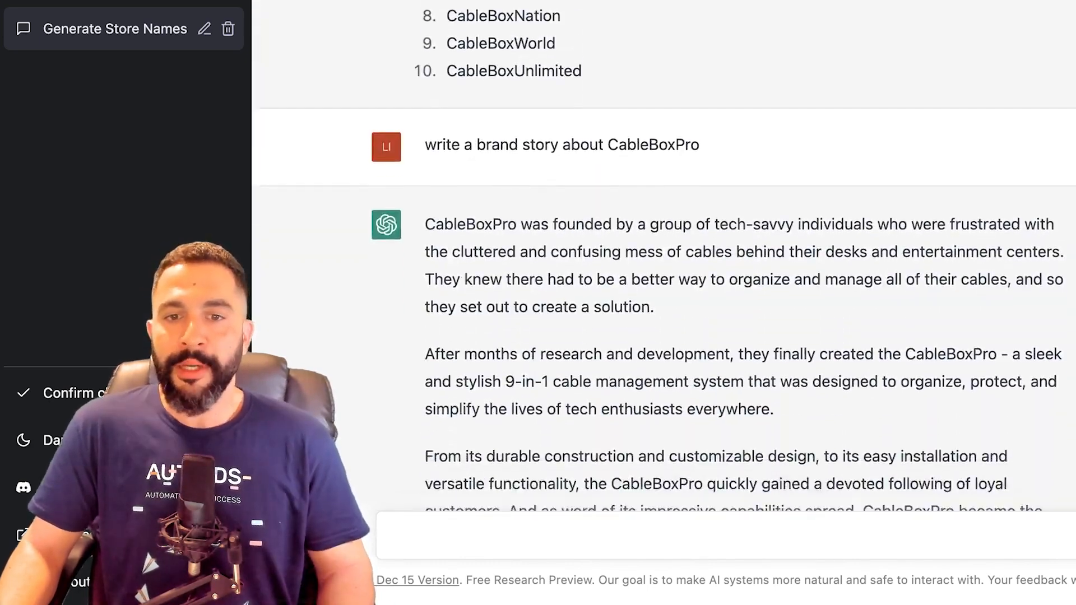
pyautogui.scroll(-3, 664, 258)
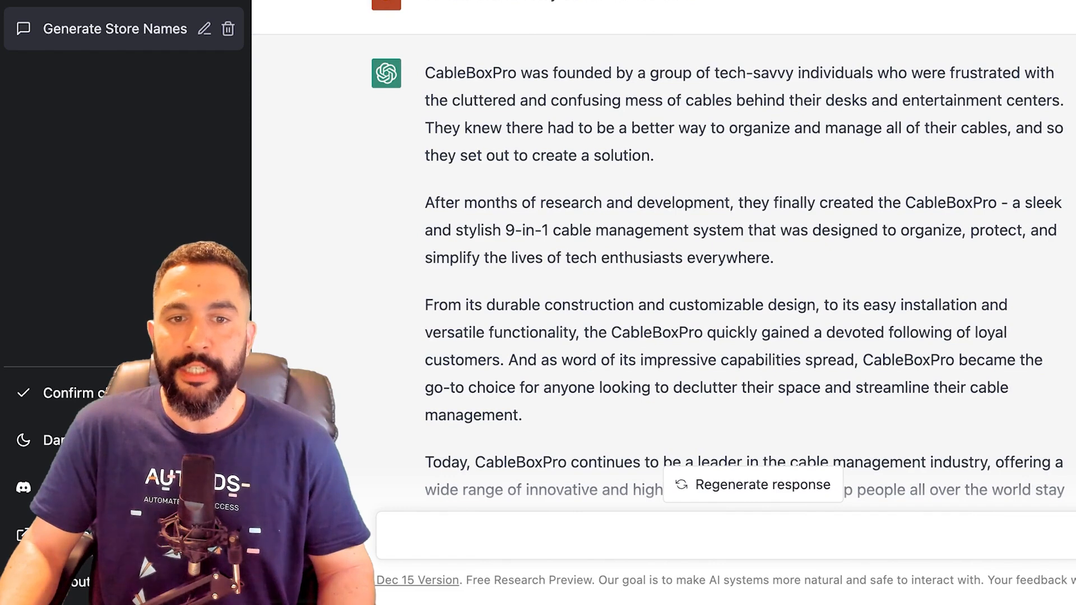
pyautogui.moveTo(505, 230); pyautogui.dragTo(652, 230)
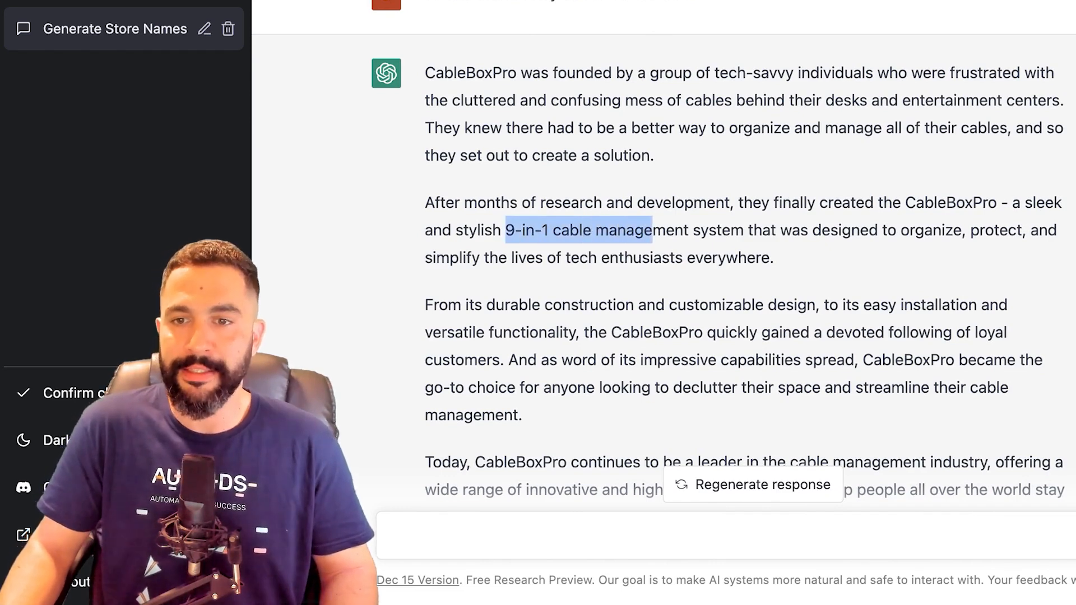
pyautogui.moveTo(730, 230); pyautogui.dragTo(869, 230)
pyautogui.click(869, 229)
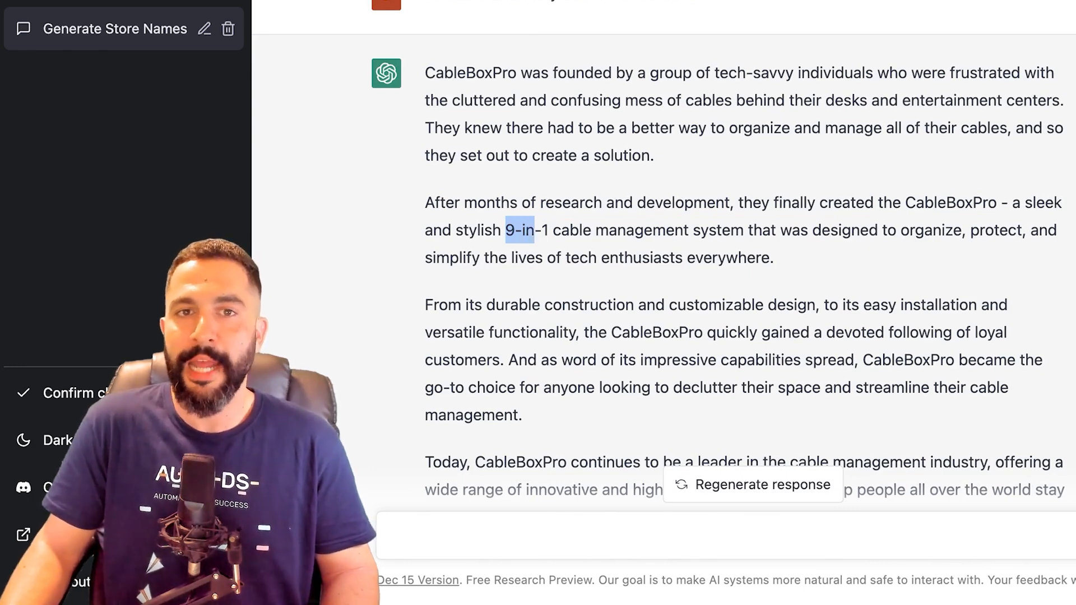
pyautogui.scroll(7, 664, 258)
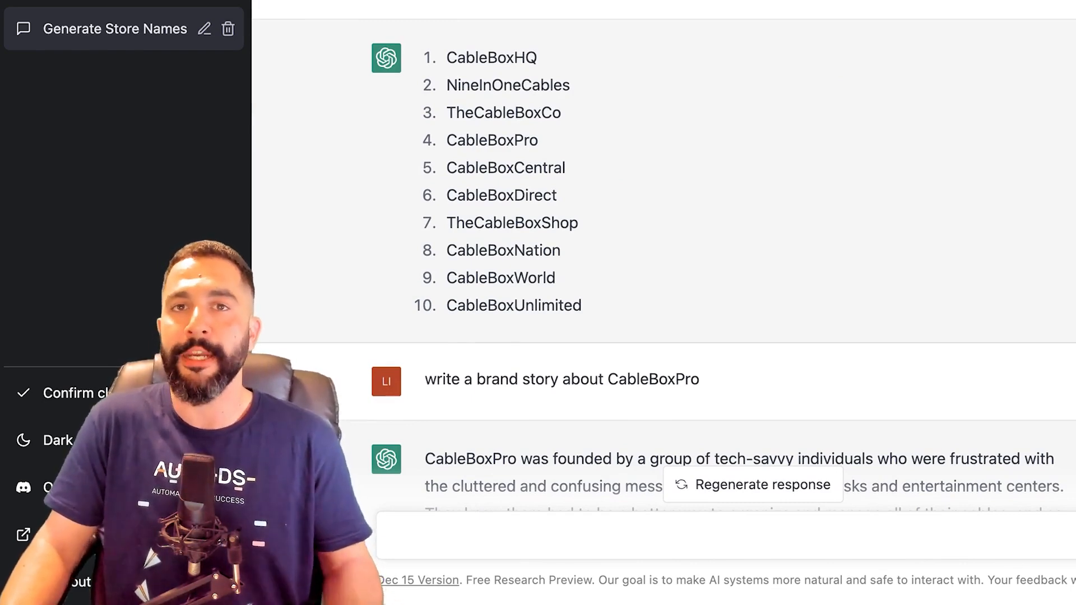
pyautogui.scroll(-1, 664, 255)
pyautogui.scroll(-10, 664, 257)
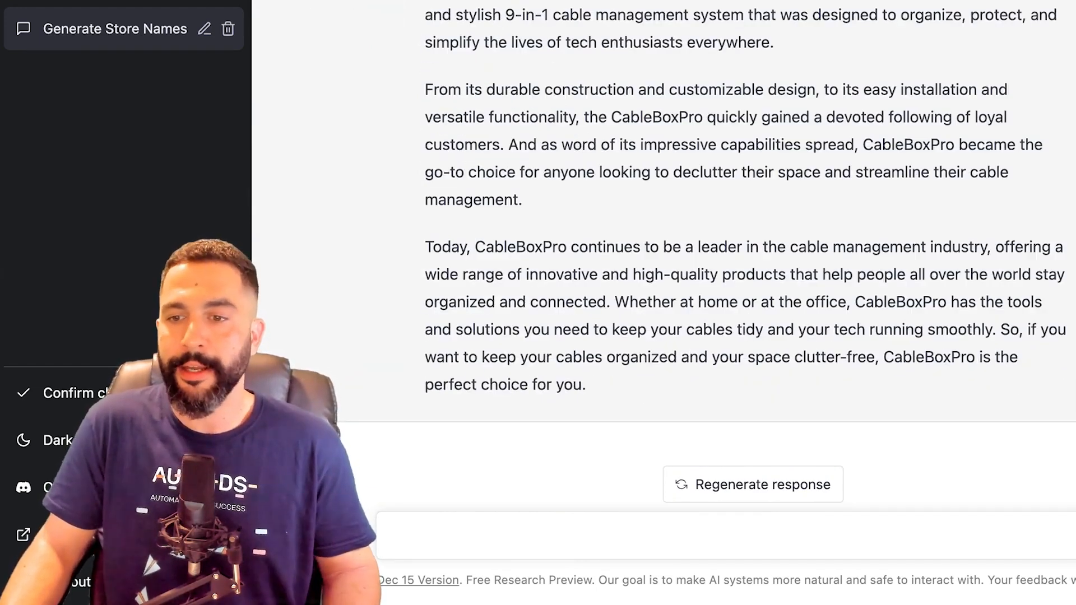
pyautogui.moveTo(586, 384); pyautogui.dragTo(486, 247)
pyautogui.scroll(1, 664, 258)
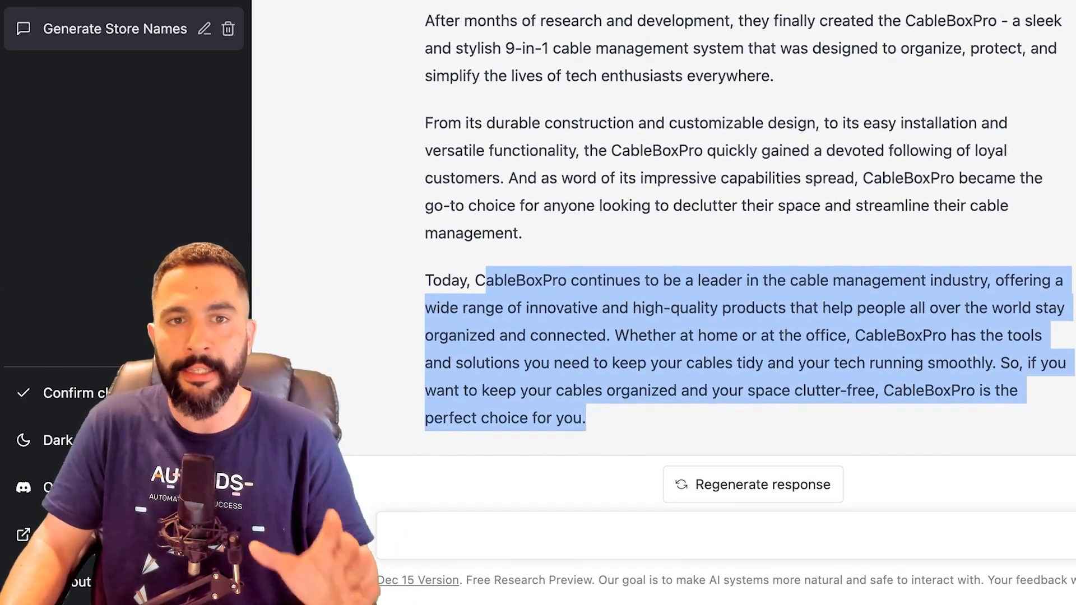
pyautogui.scroll(3, 486, 247)
pyautogui.scroll(-1, 486, 247)
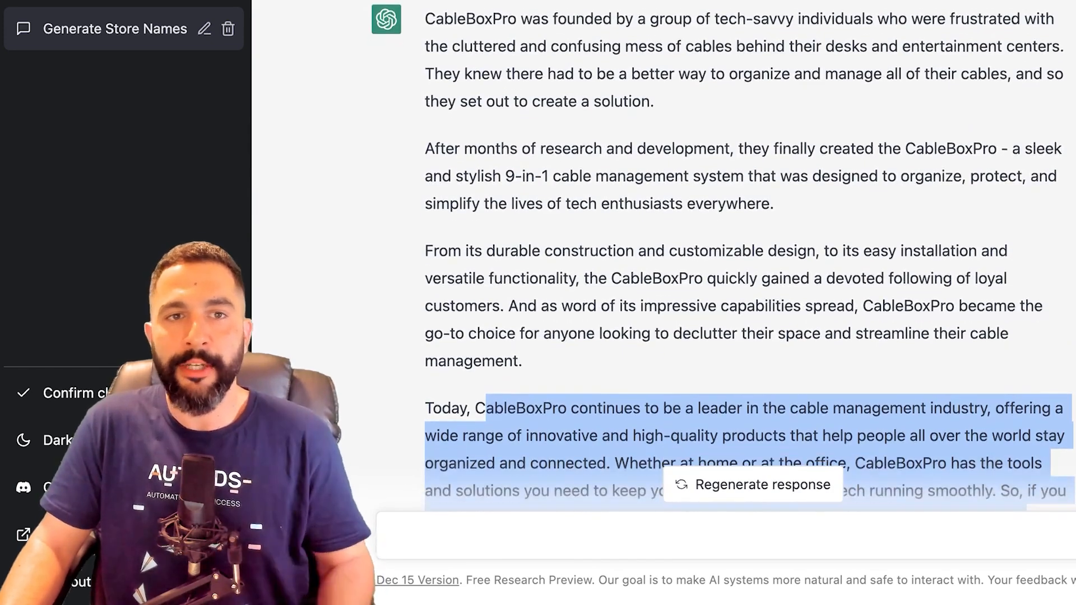
pyautogui.click(485, 247)
pyautogui.moveTo(425, 19); pyautogui.dragTo(830, 306)
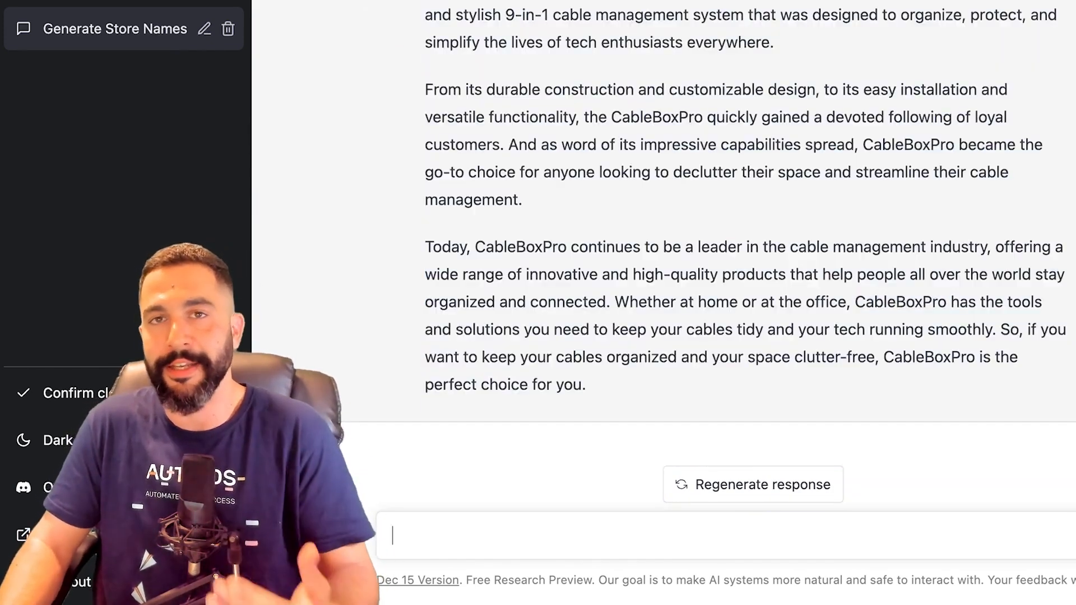
# Ask ChatGPT to "reduce it to one brief paragraph"
pyautogui.scroll(1, 663, 224)
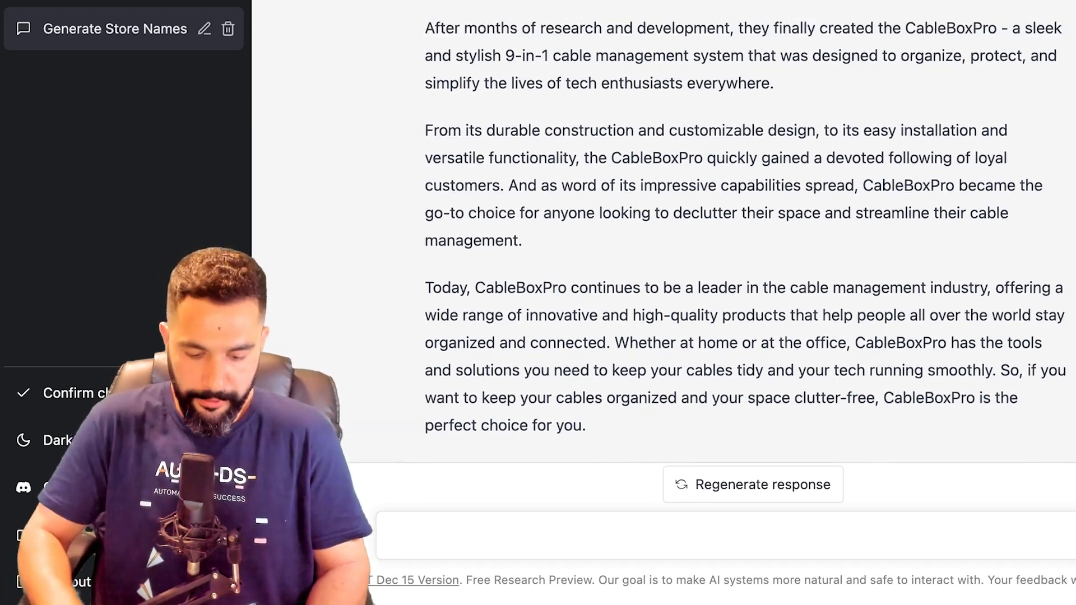
pyautogui.scroll(-1, 663, 224)
pyautogui.write('it to one brief parag')
pyautogui.press('BackSpace')
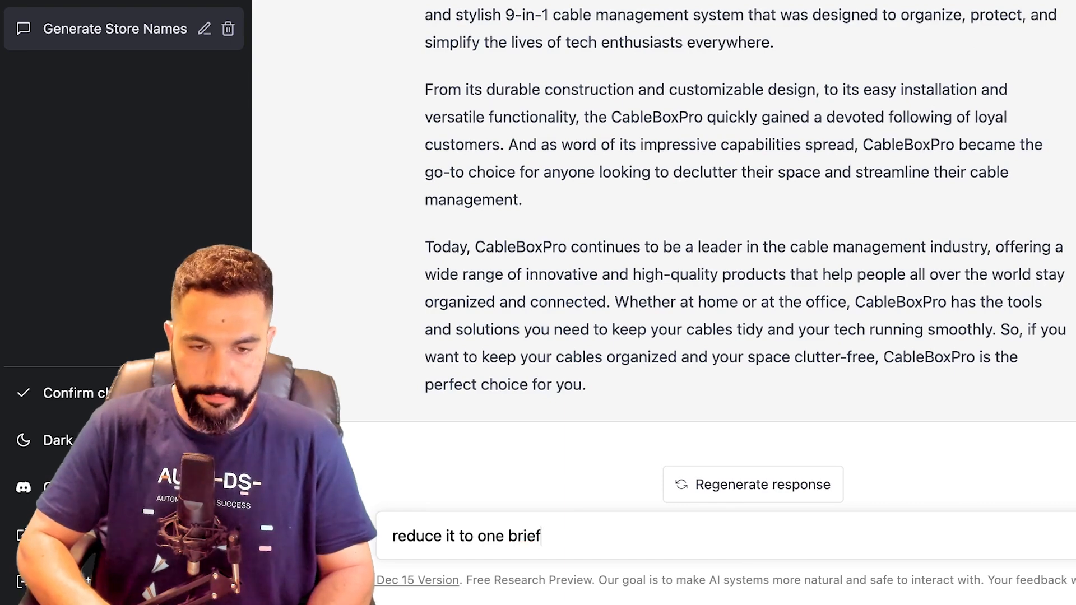
pyautogui.write('f paragraph')
pyautogui.press('Return')
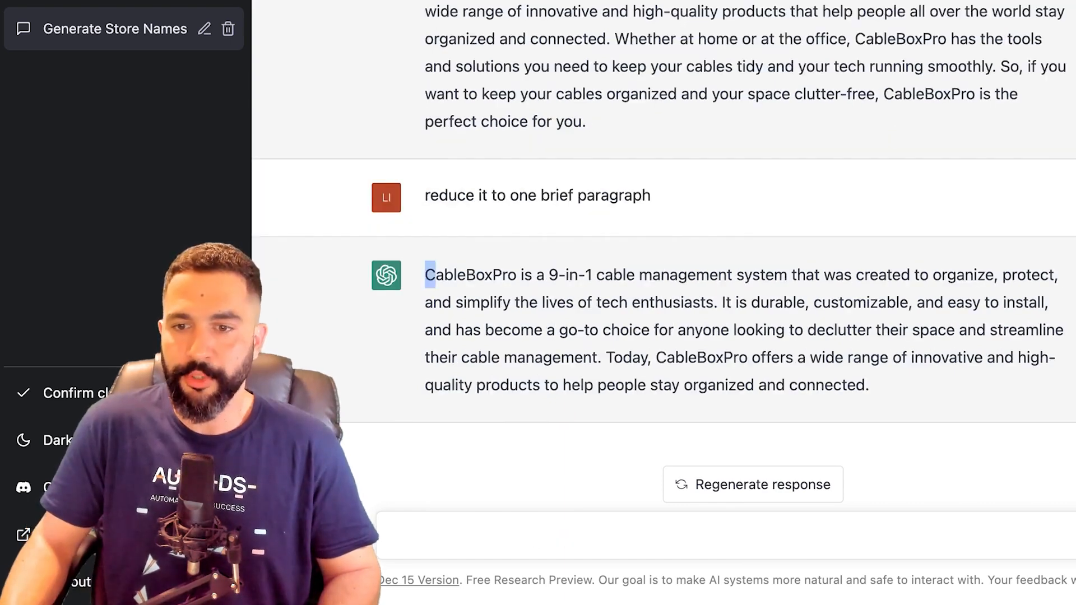
# Copy the shortened brand paragraph and use it in Shopify to replace the description text below the "Talk about your brand" heading
pyautogui.moveTo(429, 274); pyautogui.dragTo(869, 385)
pyautogui.hotkey('ctrl', 'c')
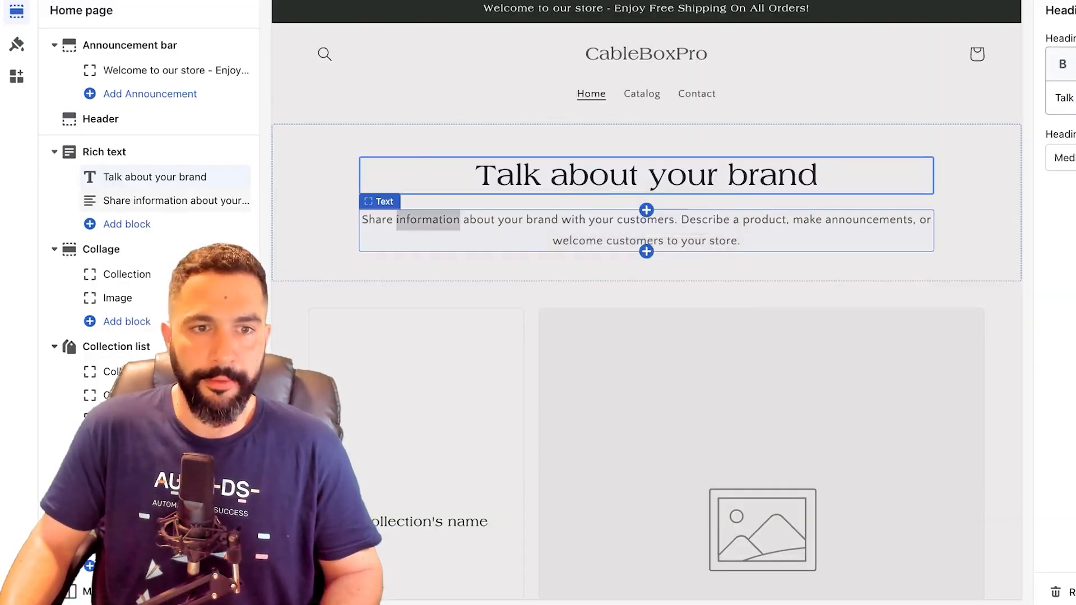
pyautogui.moveTo(362, 219); pyautogui.dragTo(740, 241)
pyautogui.rightClick(641, 224)
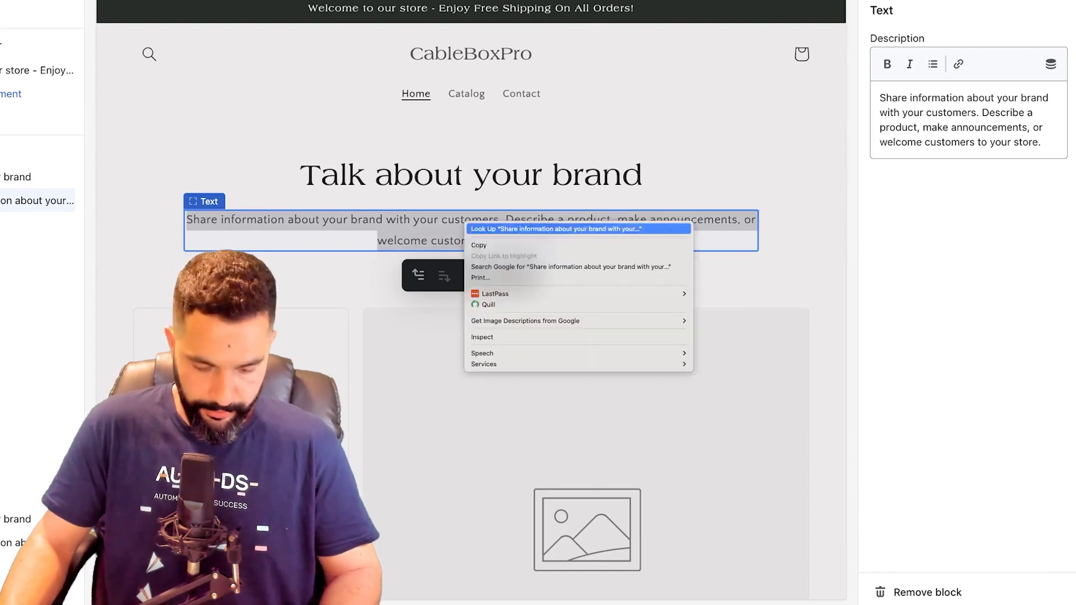
pyautogui.click(907, 128)
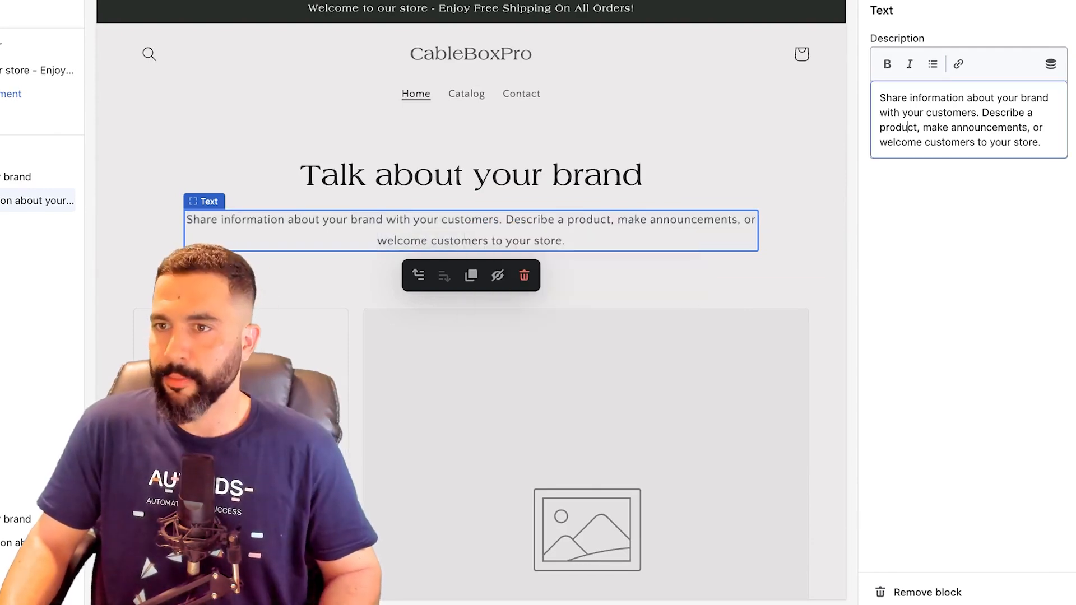
pyautogui.hotkey('ctrl', 'a')
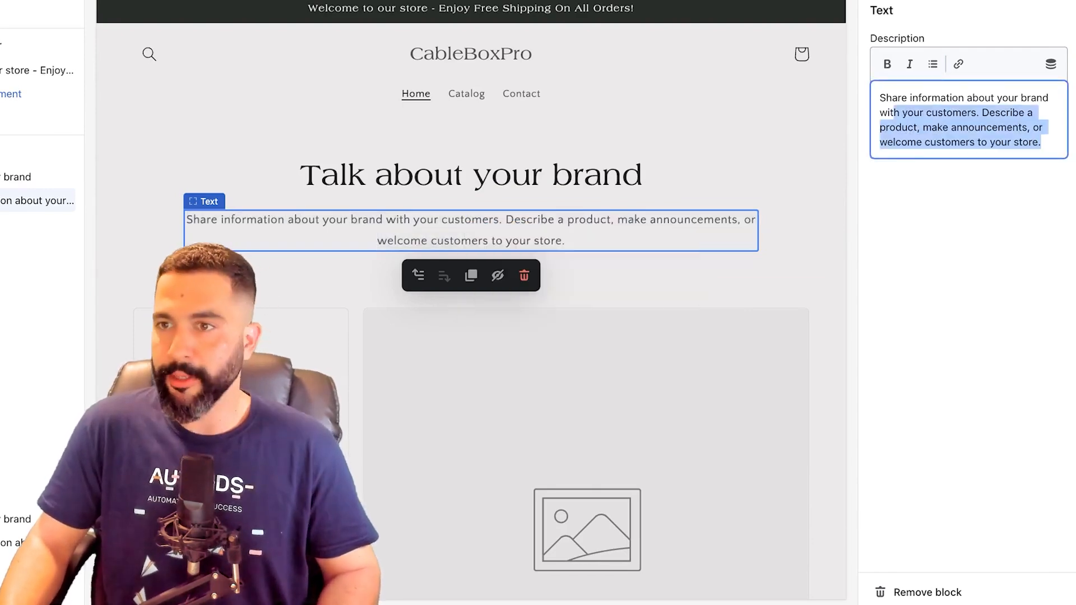
pyautogui.hotkey('ctrl', 'v')
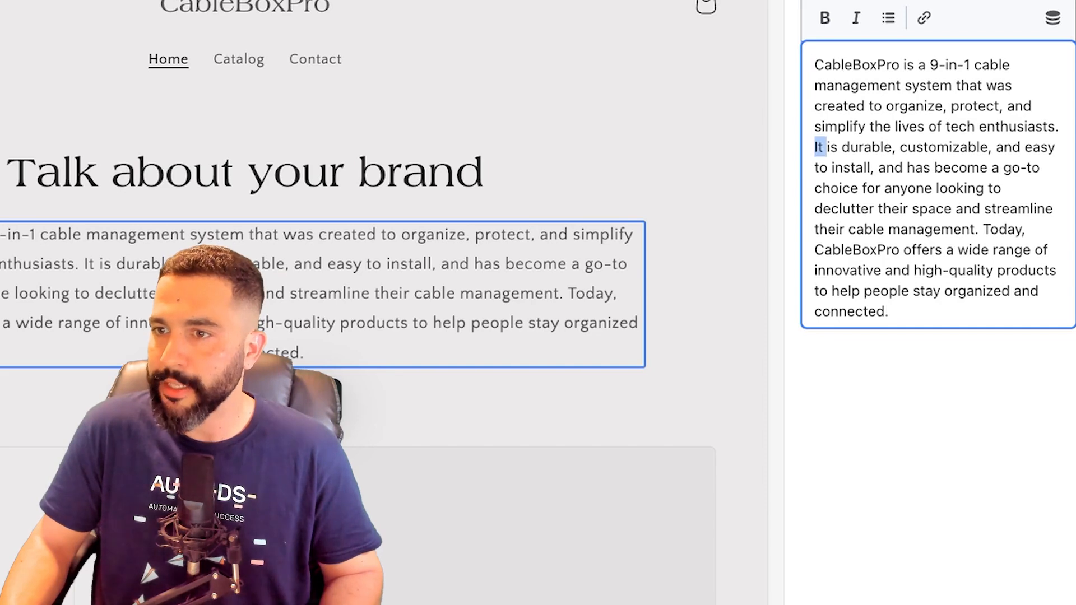
# Delete the closing sentence starting "Today, CableBoxPro offers a wide range" from the brand description text
pyautogui.moveTo(891, 147); pyautogui.dragTo(944, 208)
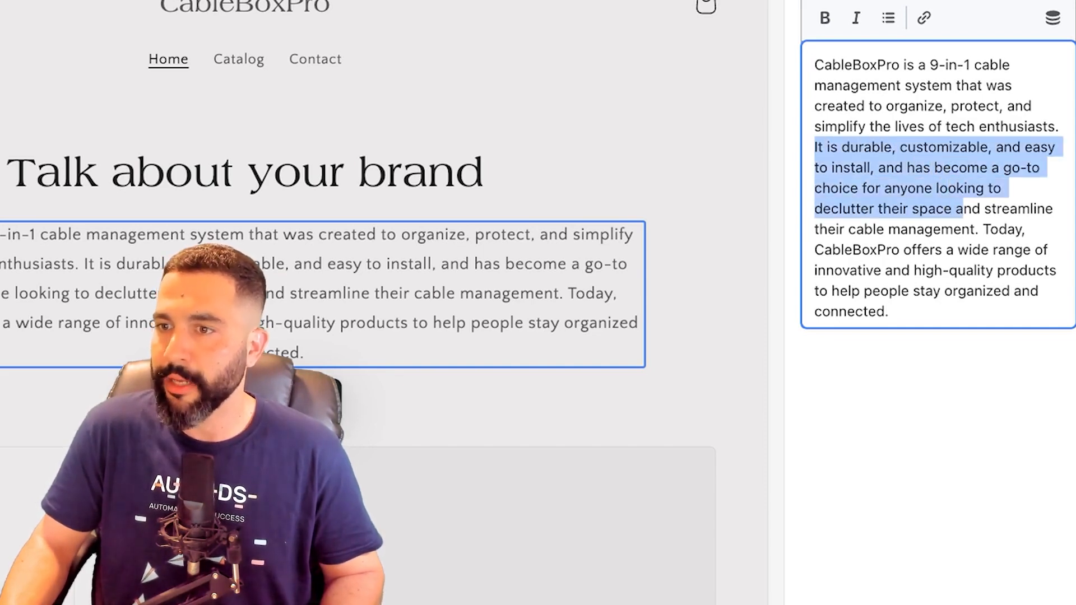
pyautogui.click(991, 228)
pyautogui.moveTo(990, 229); pyautogui.dragTo(988, 249)
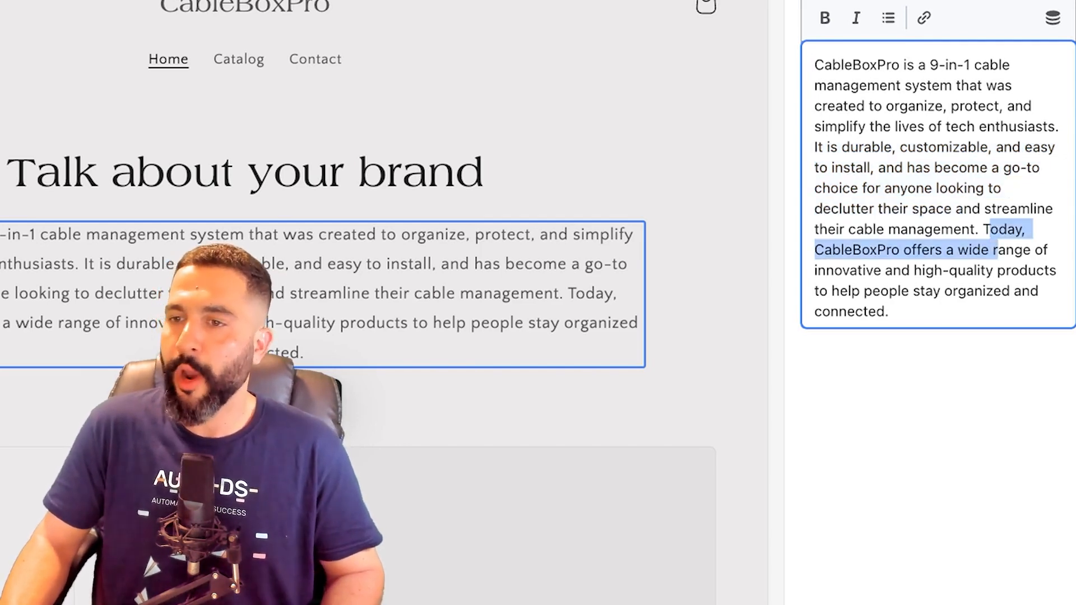
pyautogui.moveTo(1005, 250); pyautogui.dragTo(897, 314)
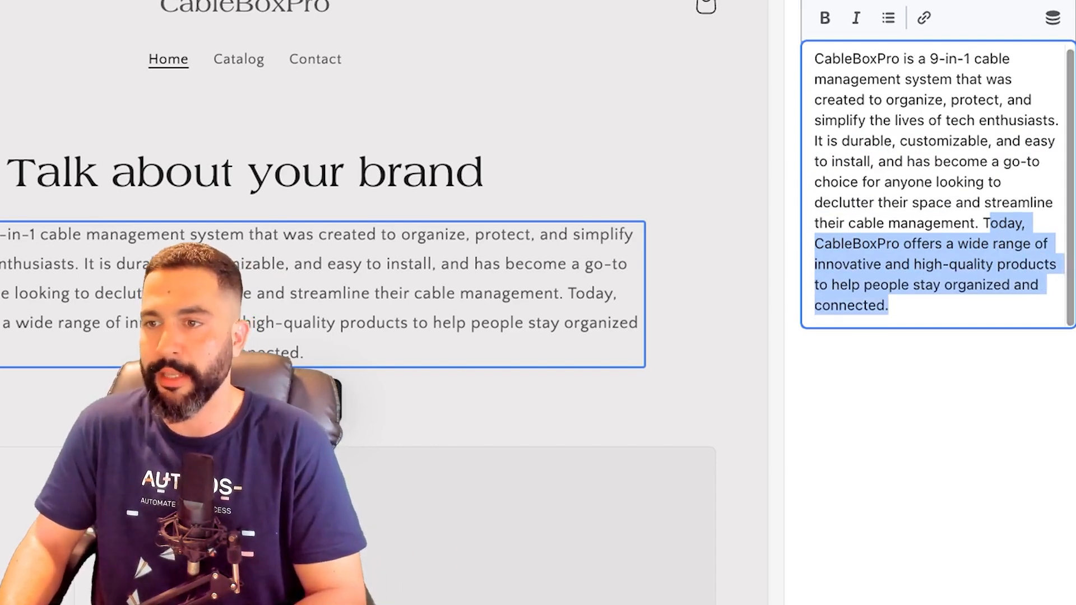
pyautogui.press('BackSpace')
pyautogui.press('BackSpace')
pyautogui.press('BackSpace')
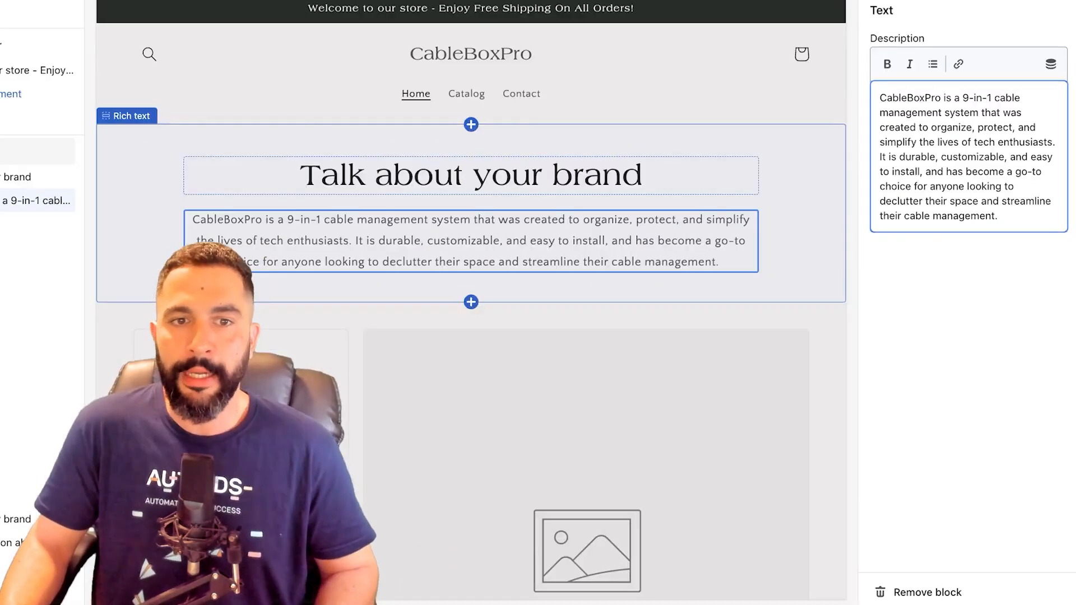
# Replace the "Talk about your brand" heading above the CableBoxPro description with "Welcome To CableBoxPro"
pyautogui.doubleClick(295, 173)
pyautogui.click(296, 173)
pyautogui.doubleClick(53, 173)
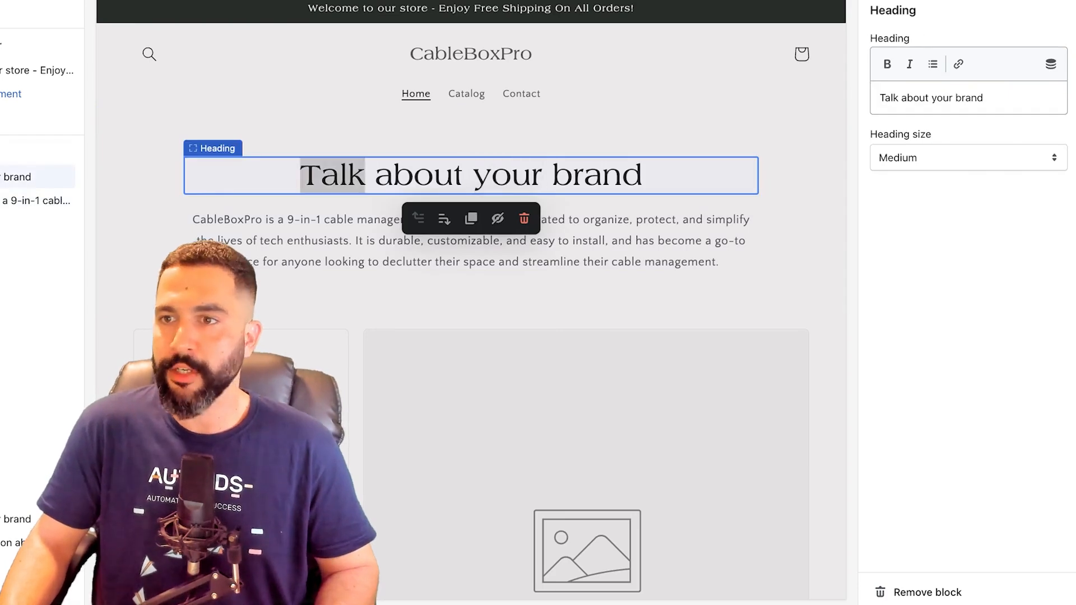
pyautogui.hotkey('ctrl', 'a')
pyautogui.write('Welco')
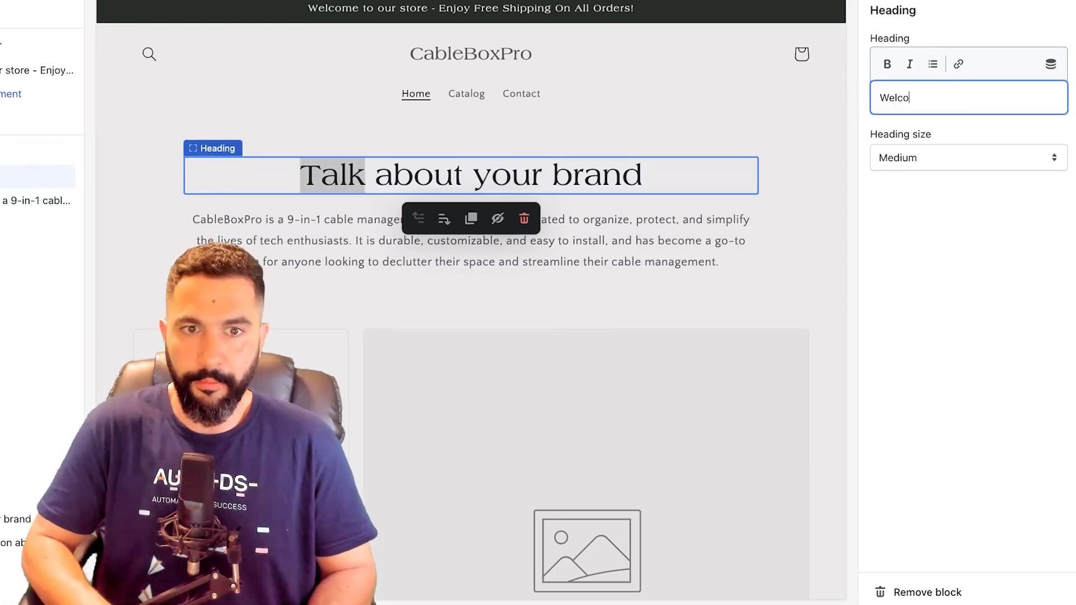
pyautogui.write('me To CableB')
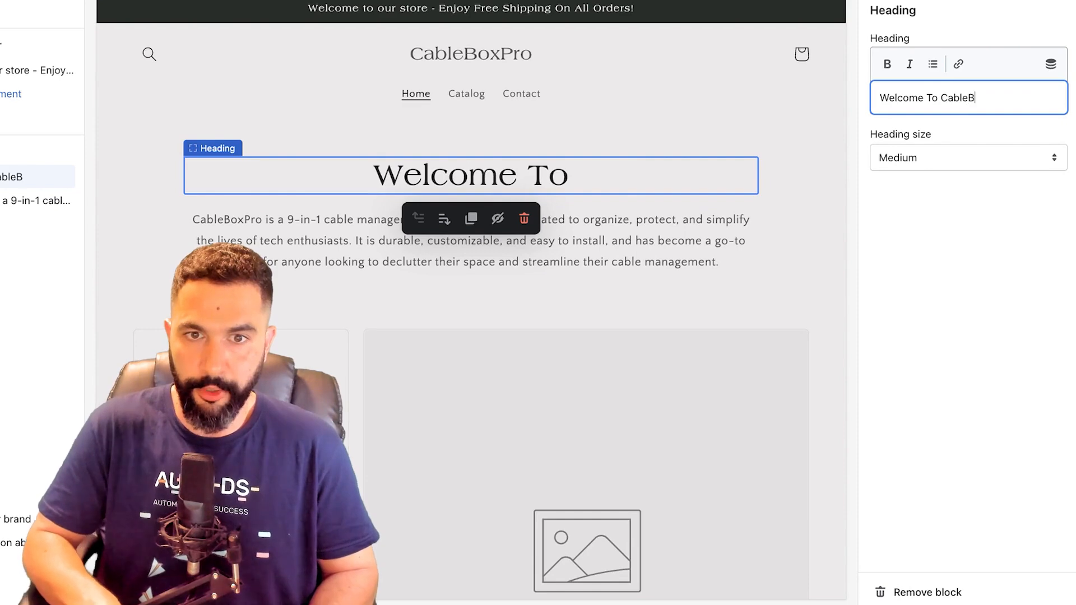
pyautogui.write('oxPro')
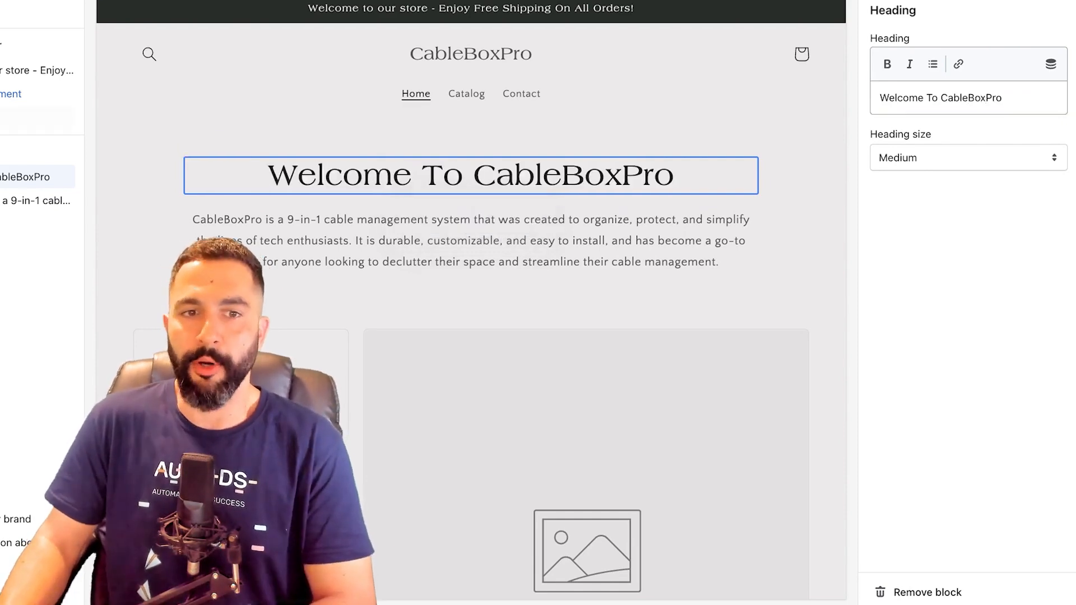
# Hide the Collection list section on the home page
pyautogui.click(34, 200)
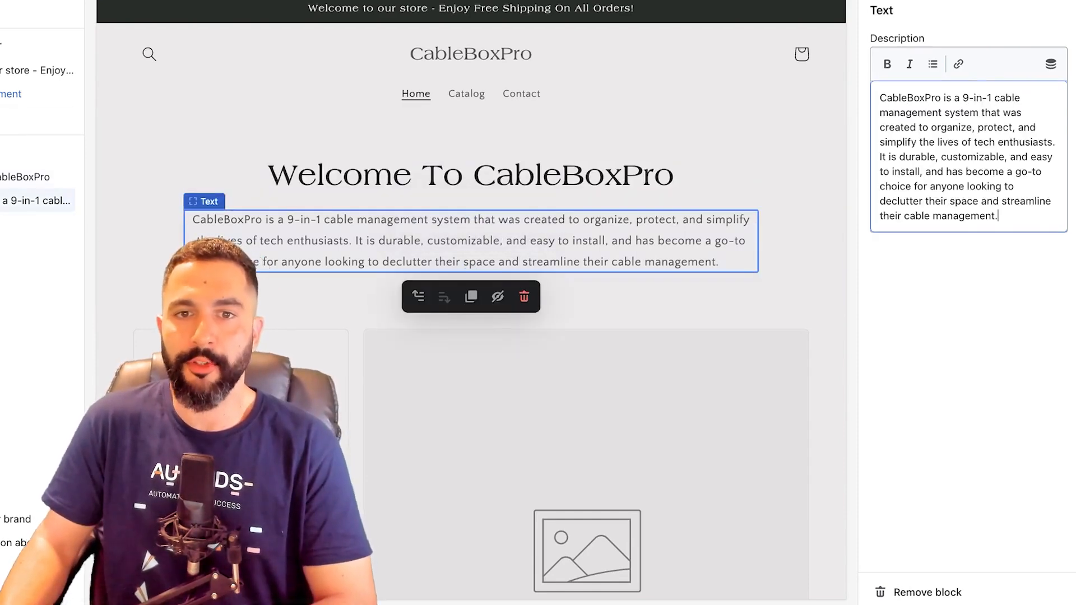
pyautogui.scroll(-3, 672, 269)
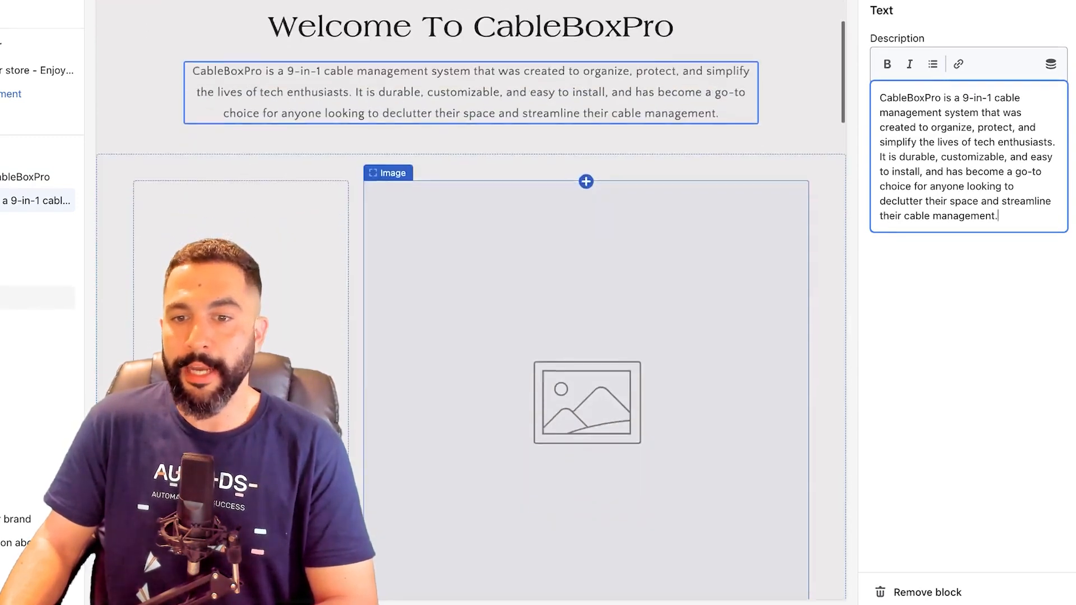
pyautogui.scroll(-1, 471, 302)
pyautogui.scroll(-1, 471, 303)
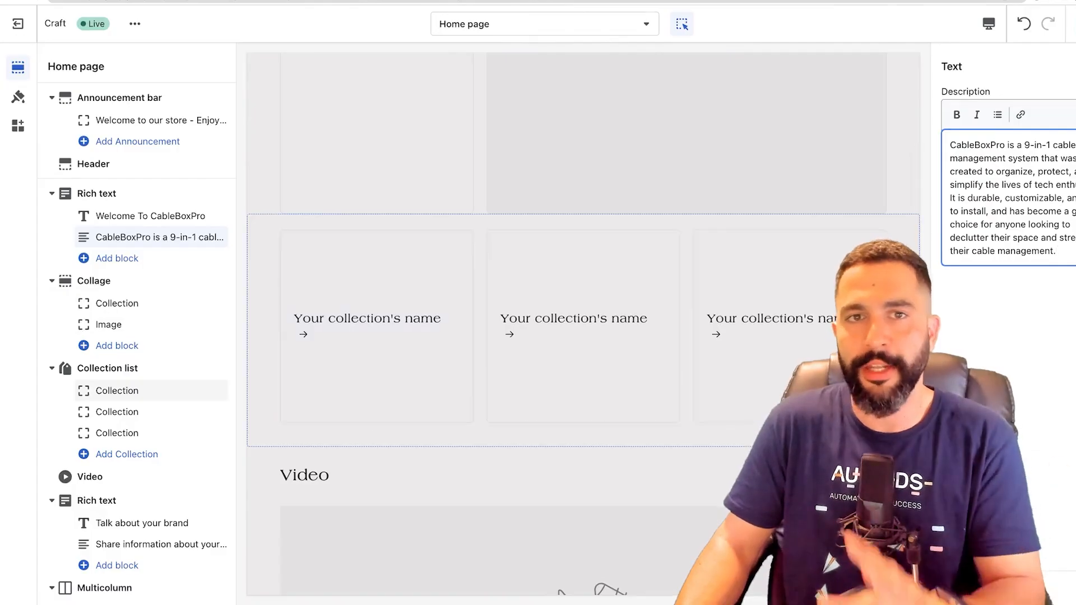
pyautogui.scroll(5, 582, 302)
pyautogui.scroll(-4, 560, 224)
pyautogui.click(107, 368)
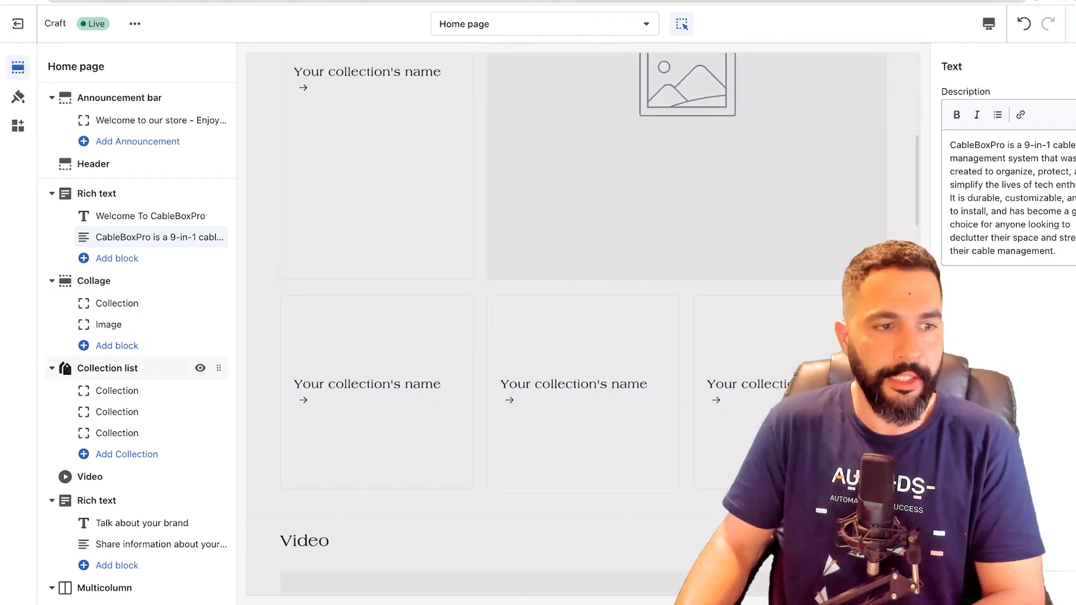
pyautogui.click(107, 368)
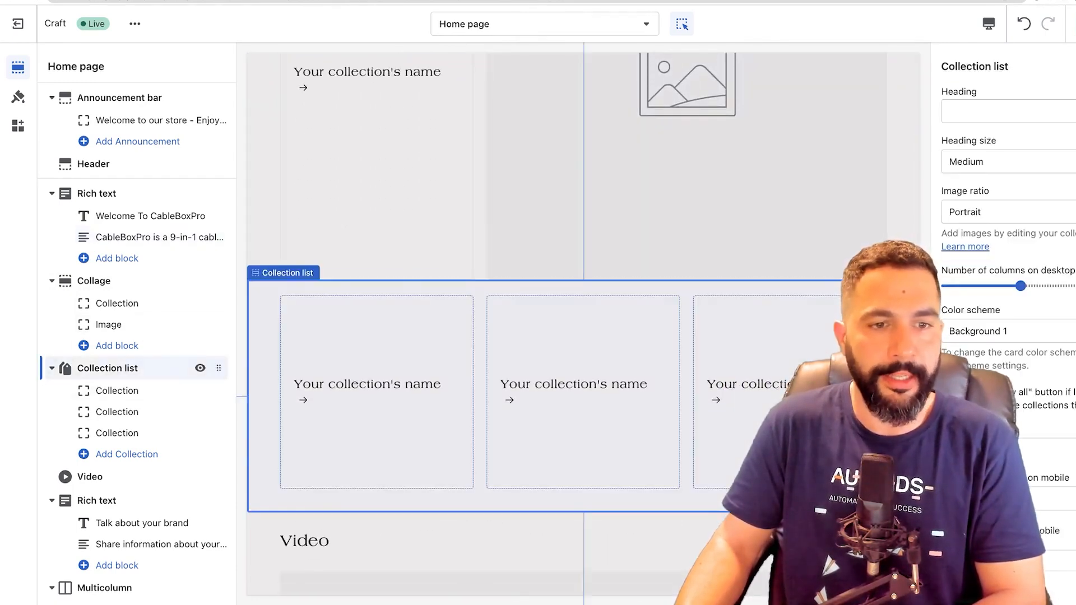
pyautogui.click(200, 368)
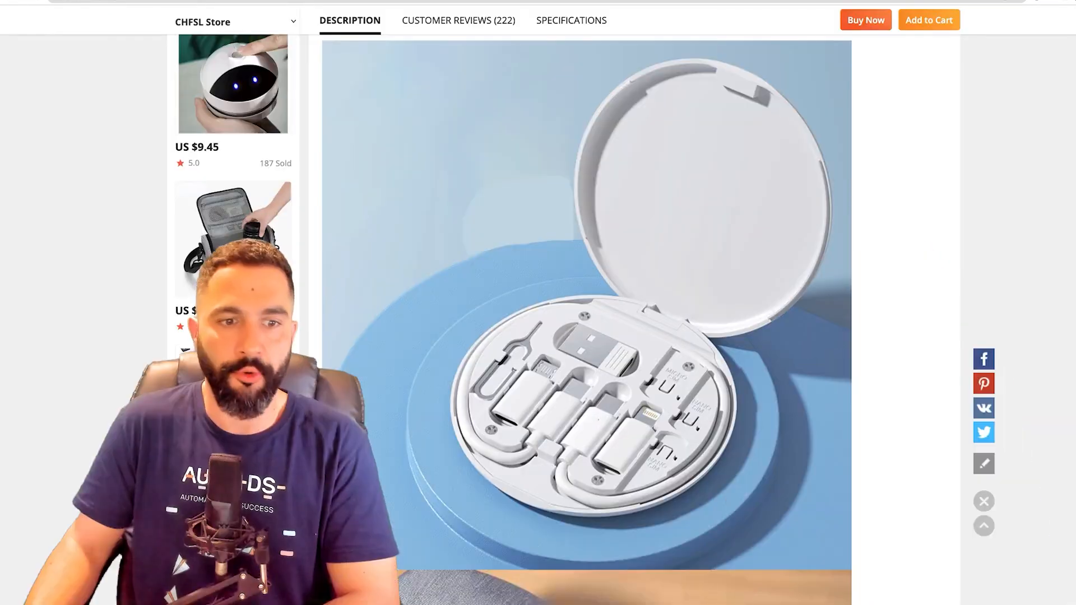
# Switch to AliExpress, look over the open cable storage box listing and search for "9 in 1 cable box"
pyautogui.scroll(20, 538, 336)
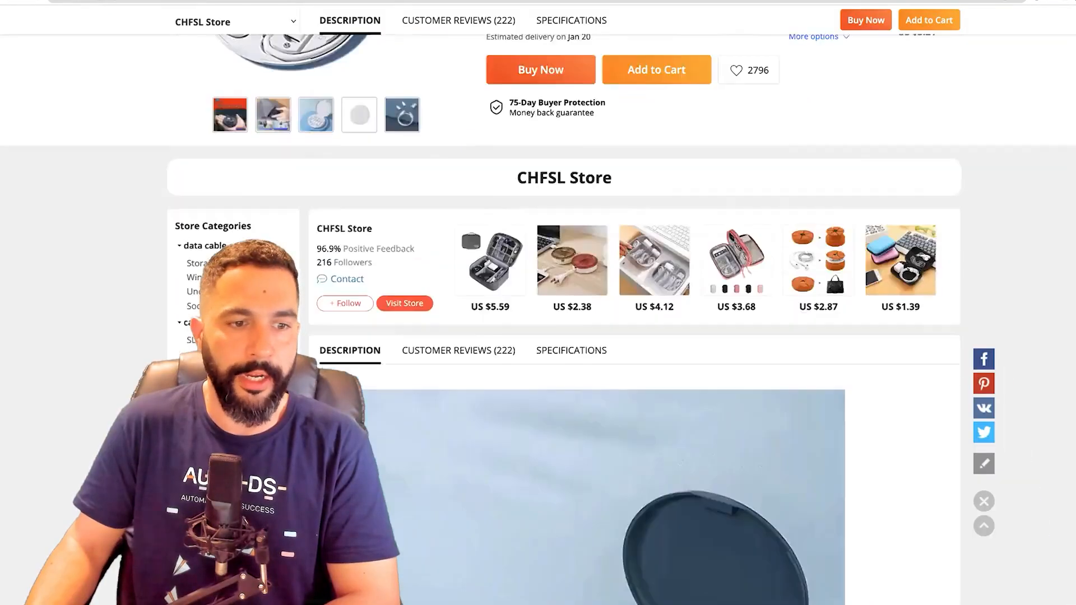
pyautogui.scroll(-4, 538, 336)
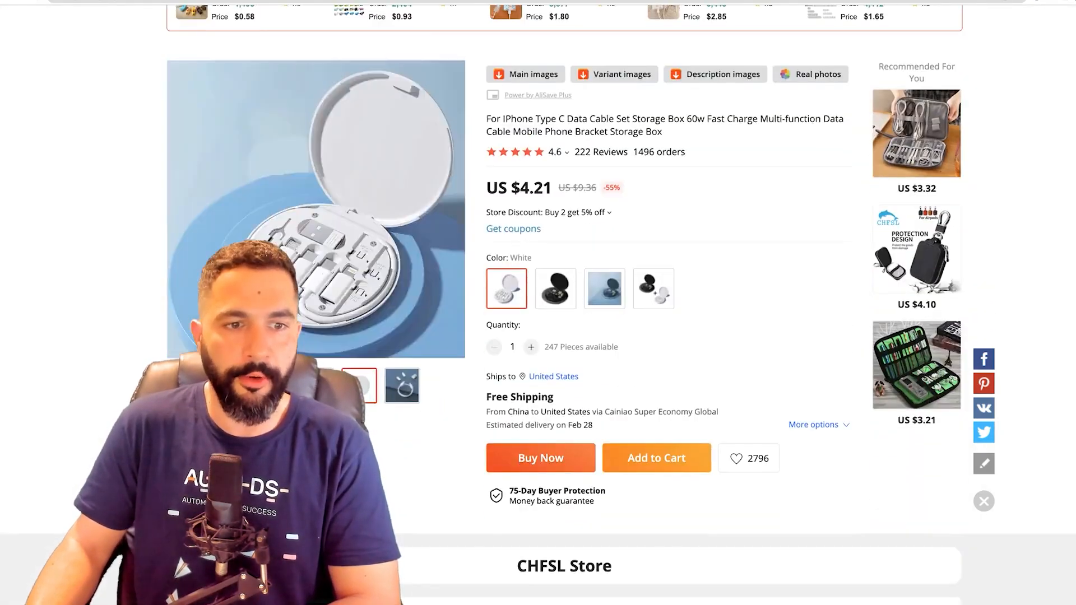
pyautogui.scroll(1, 538, 303)
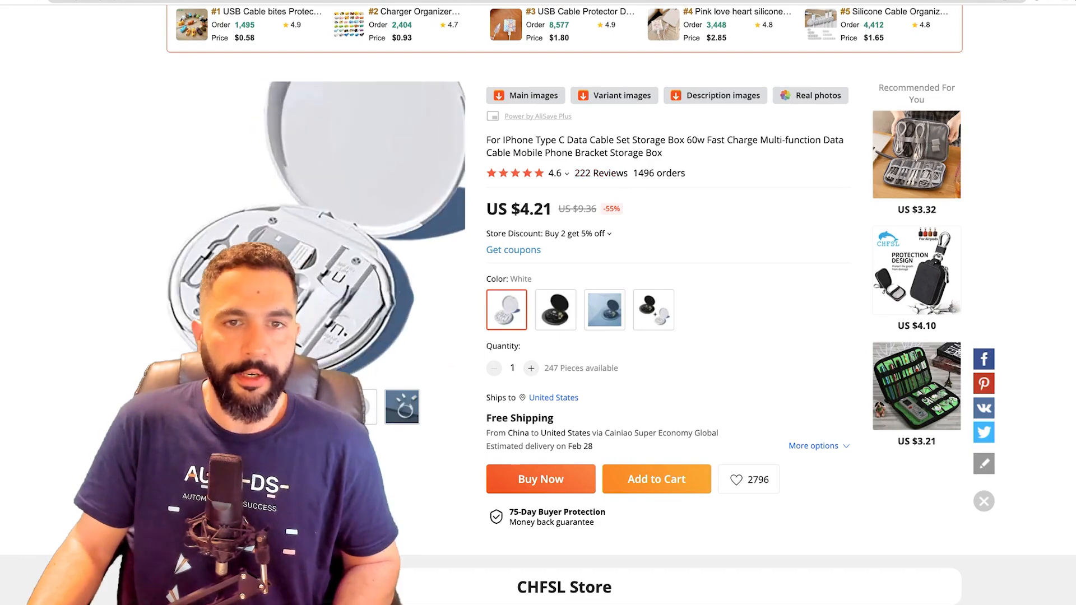
pyautogui.scroll(-3, 537, 303)
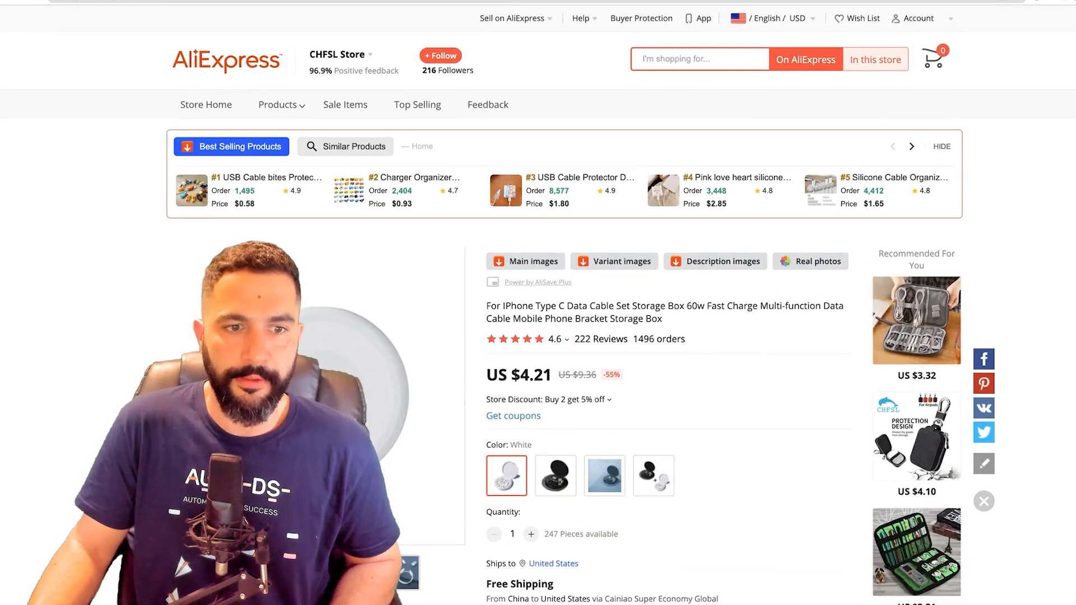
pyautogui.moveTo(554, 339)
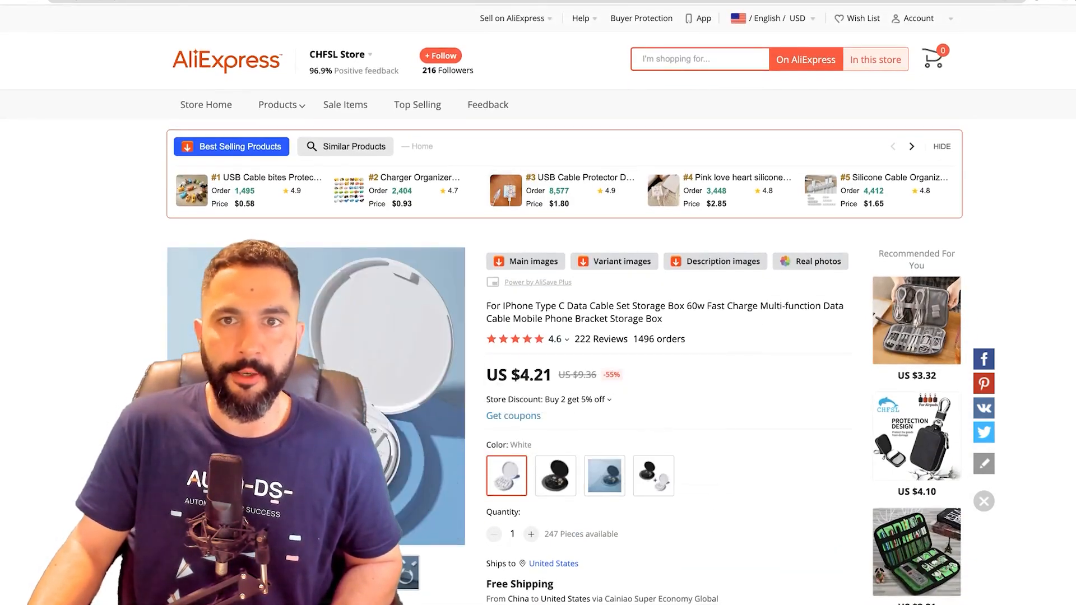
pyautogui.click(694, 59)
pyautogui.write('9 in 1 cable box')
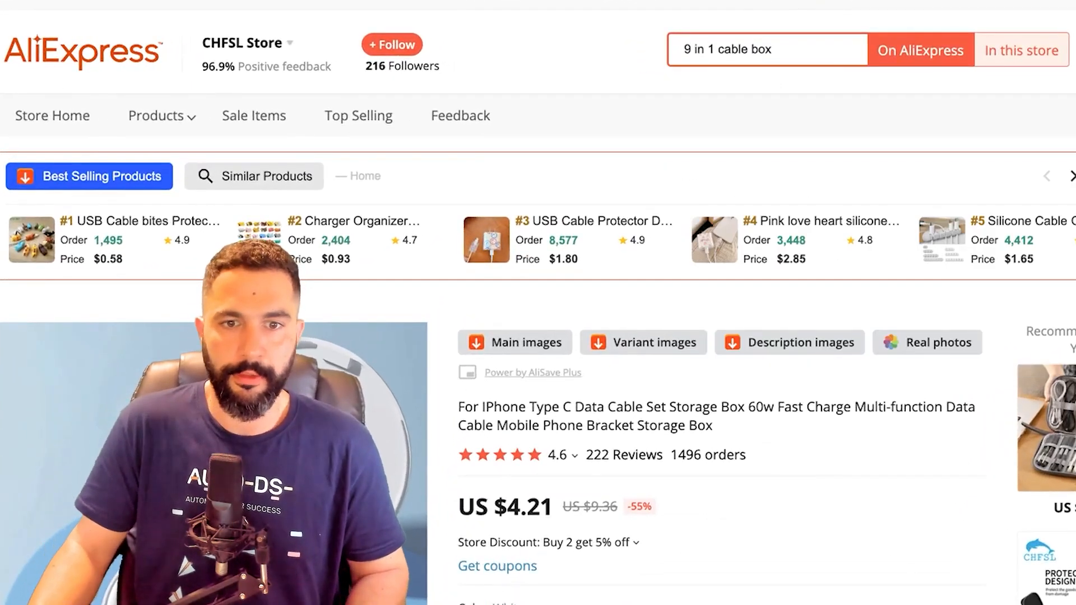
pyautogui.press('Return')
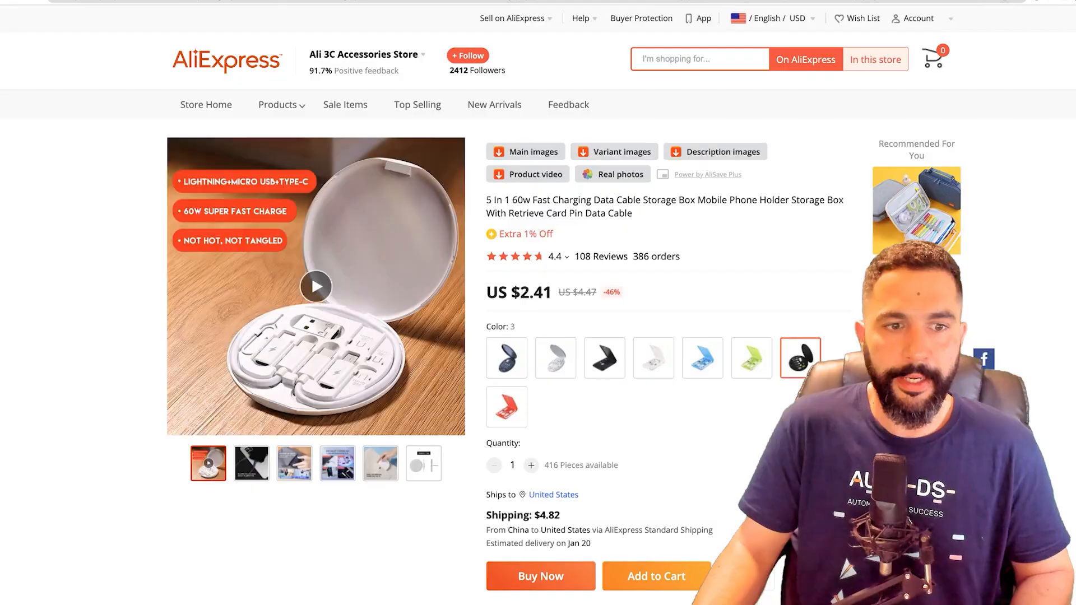
# Preview the green and black color variants of the 5 In 1 cable storage box and play its product video
pyautogui.scroll(-1, 538, 336)
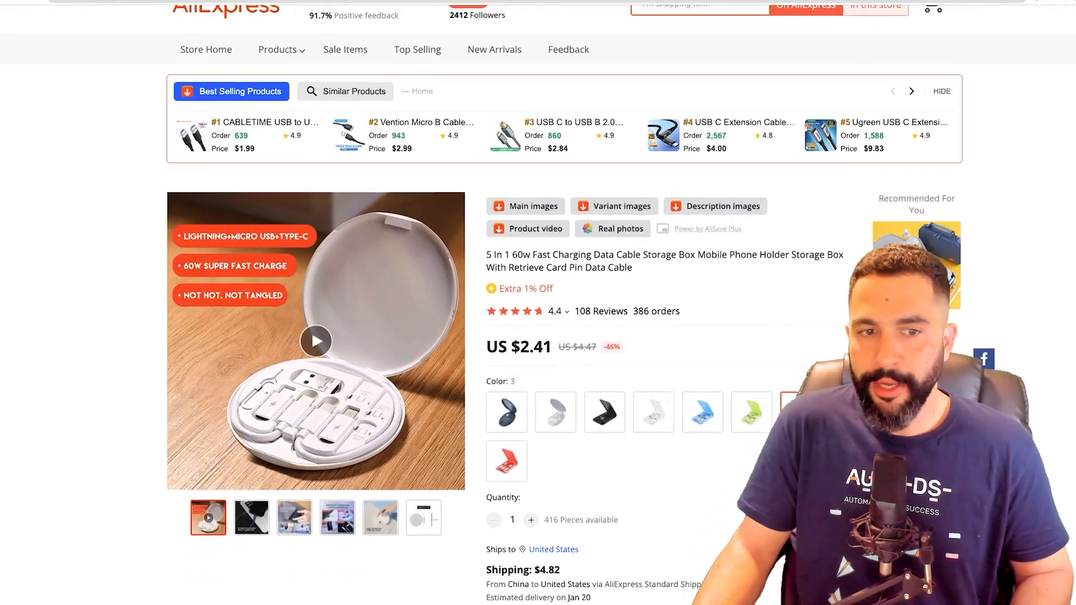
pyautogui.click(752, 412)
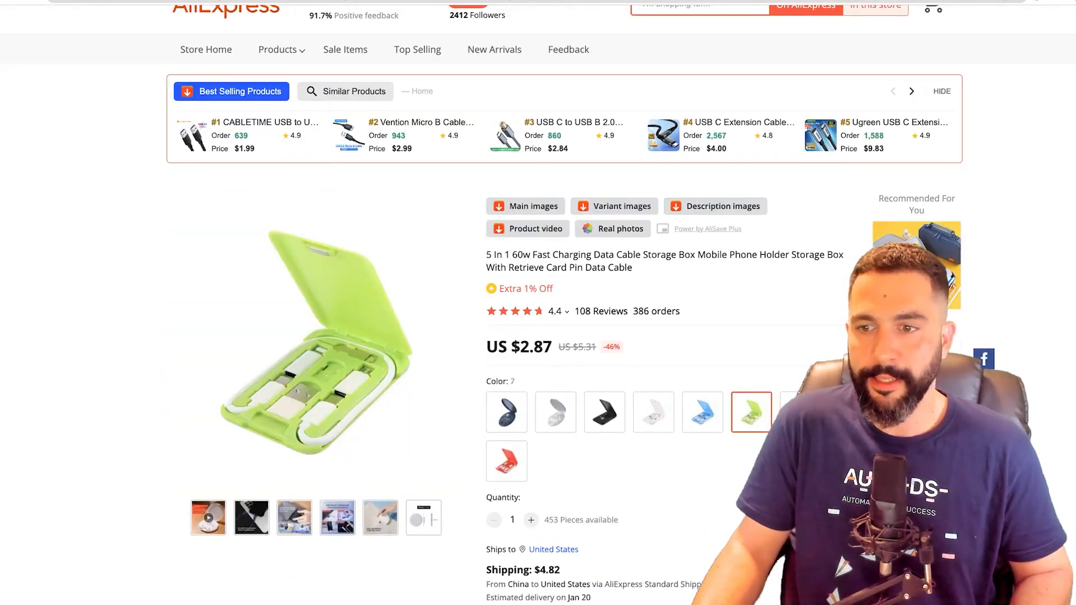
pyautogui.click(800, 413)
pyautogui.scroll(-1, 703, 386)
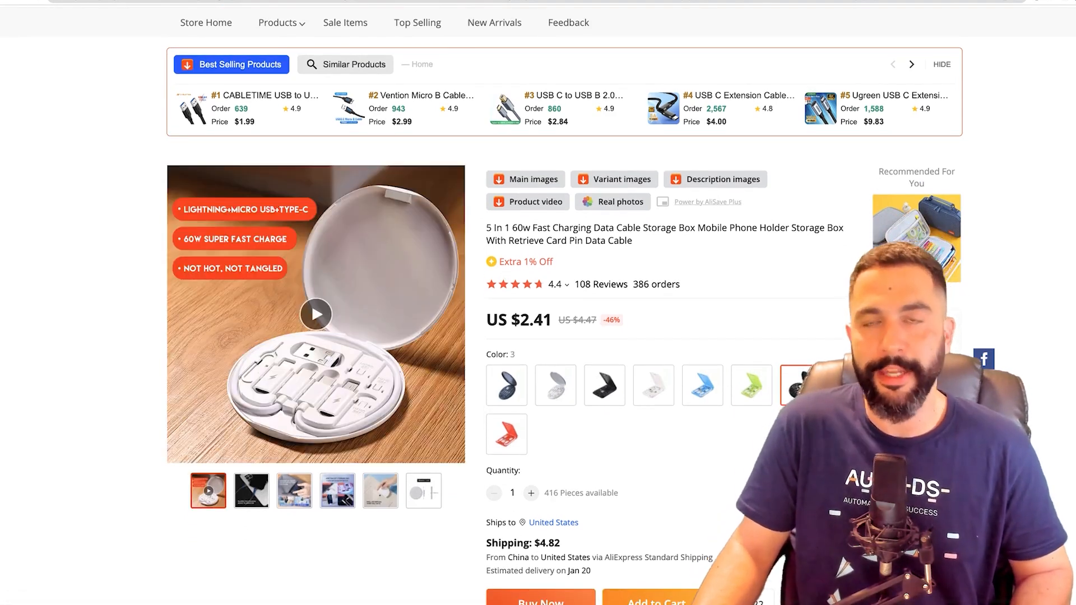
pyautogui.click(316, 314)
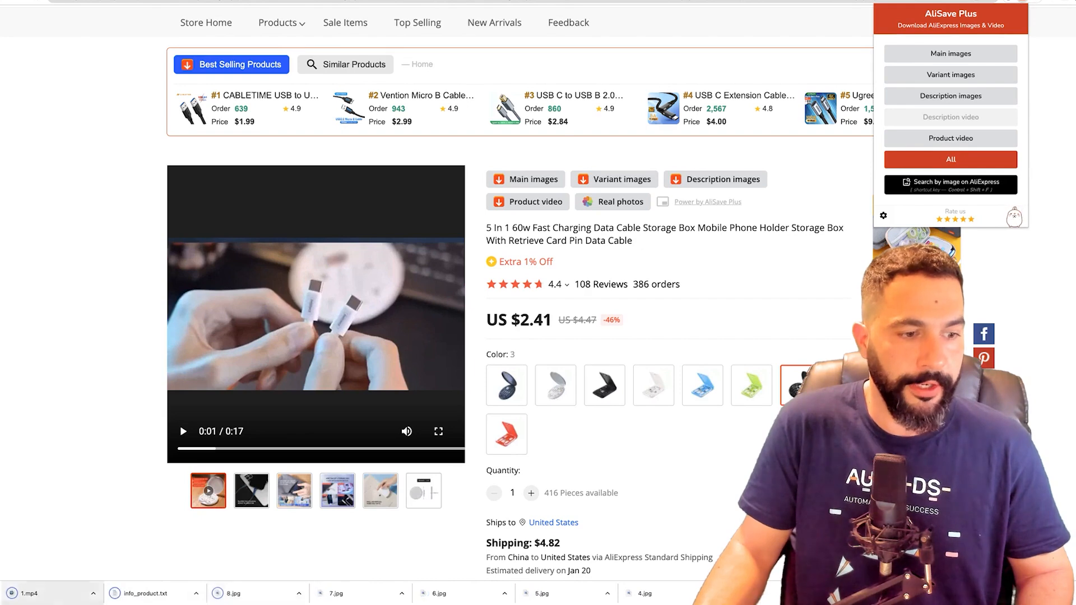
# Open the downloaded product video 1.mp4, mute its sound and pause it
pyautogui.click(56, 597)
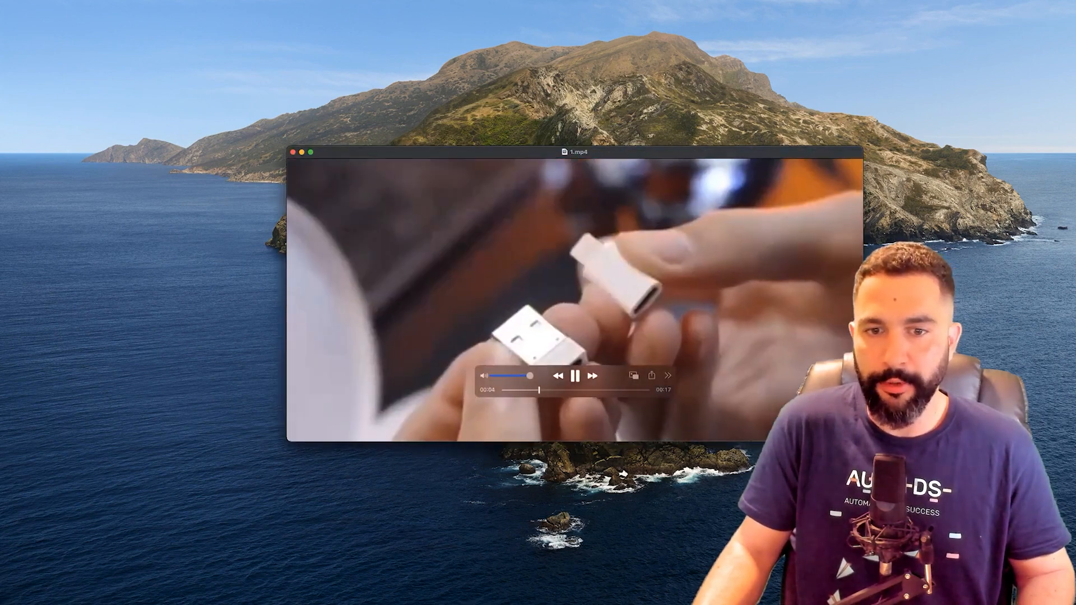
pyautogui.click(484, 376)
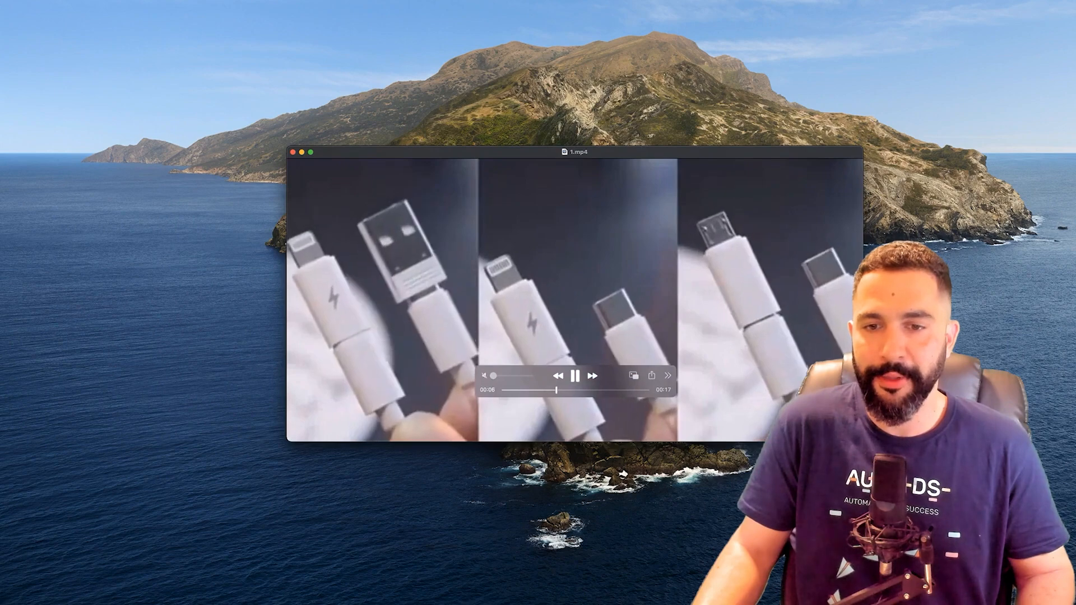
pyautogui.click(576, 376)
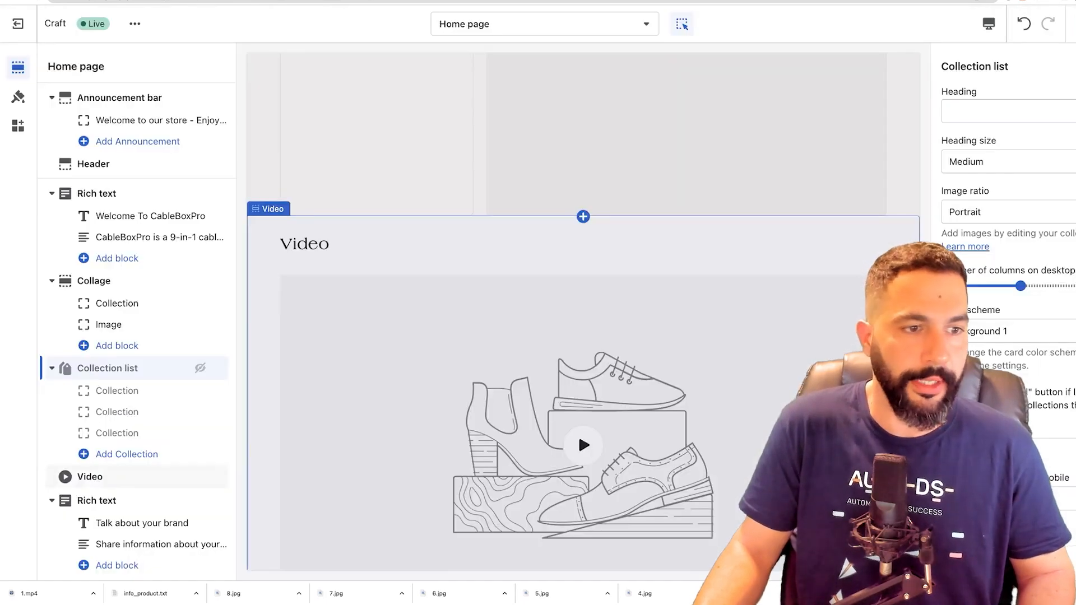
# Switch back to the Shopify theme editor and open the settings of the home page's Video section
pyautogui.click(94, 280)
pyautogui.scroll(-2, 118, 269)
pyautogui.click(90, 345)
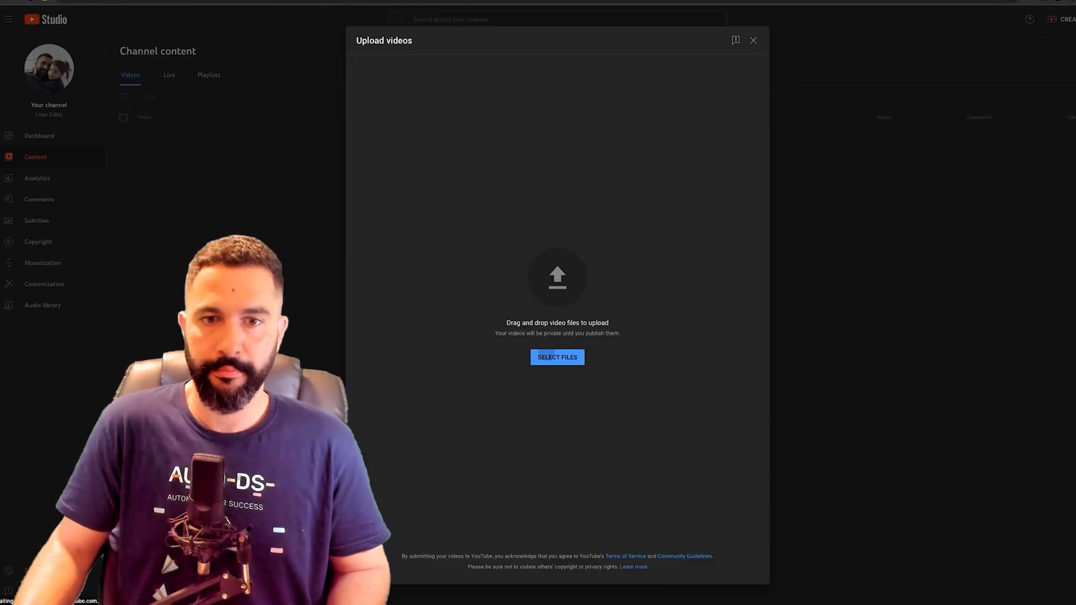
# Switch to YouTube Studio, upload the product video 1.mp4 and title it "cable box"
pyautogui.click(546, 356)
pyautogui.doubleClick(492, 186)
pyautogui.doubleClick(492, 187)
pyautogui.doubleClick(492, 186)
pyautogui.doubleClick(477, 186)
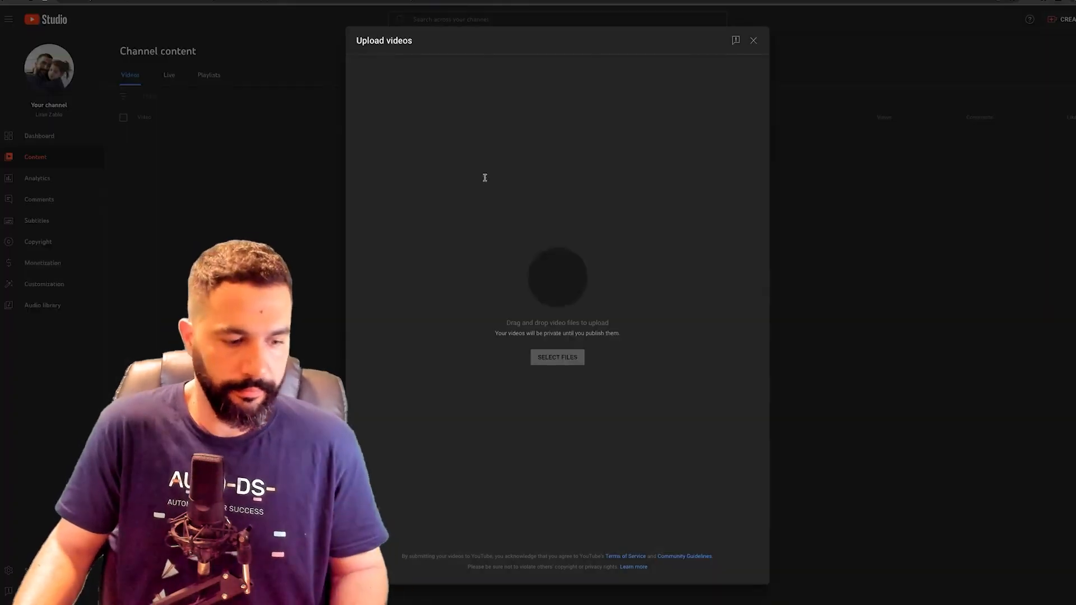
pyautogui.press('BackSpace')
pyautogui.write('cable box')
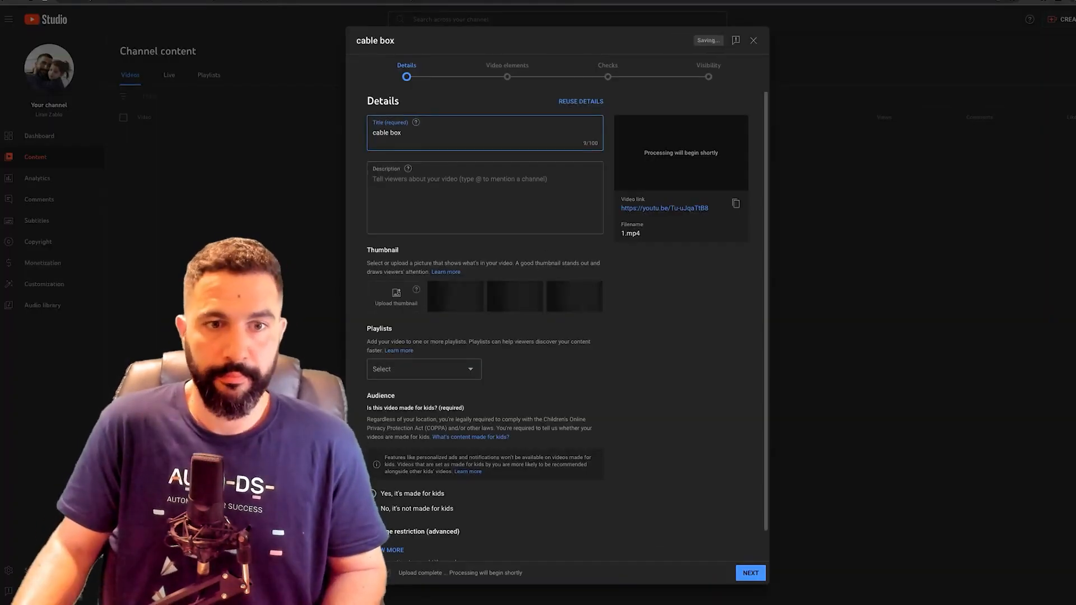
# Choose the visibility of the "cable box" video, publish it and copy its video link
pyautogui.scroll(1, 485, 336)
pyautogui.click(708, 72)
pyautogui.click(395, 189)
pyautogui.click(751, 573)
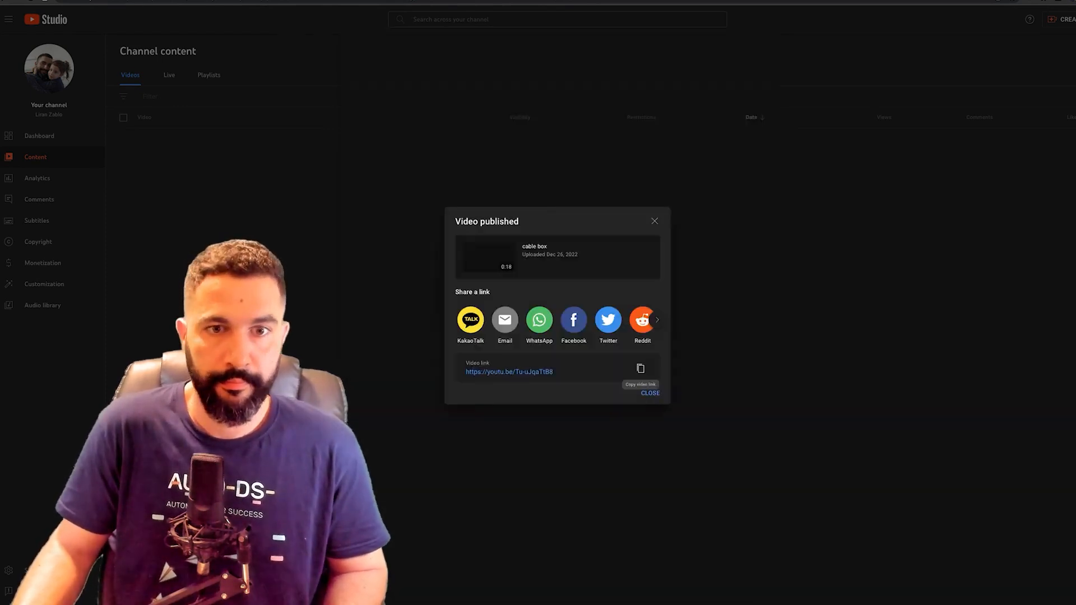
pyautogui.click(641, 368)
pyautogui.click(650, 393)
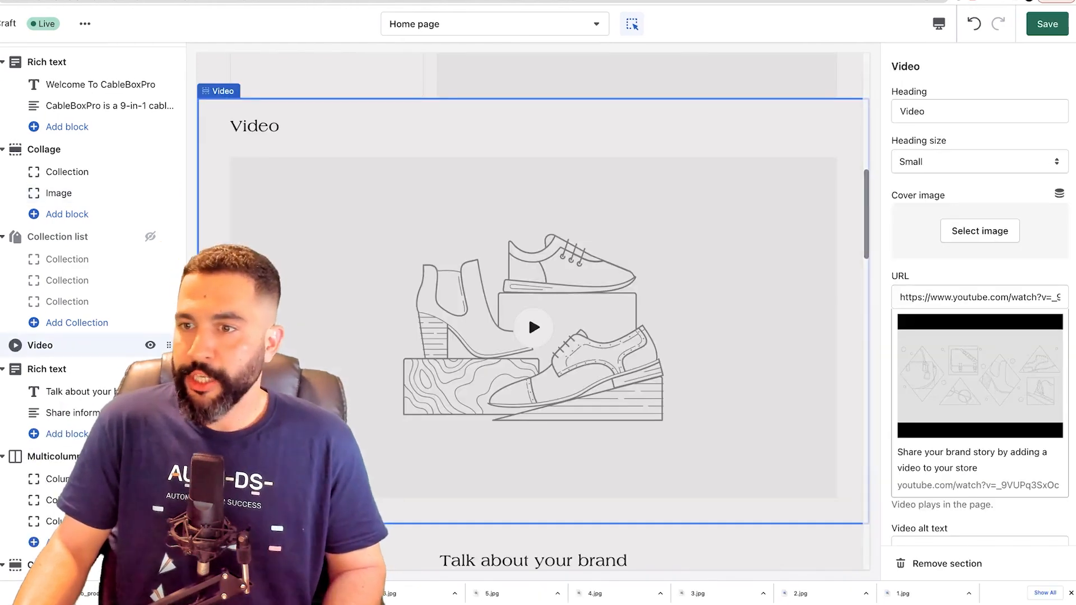
pyautogui.click(968, 297)
pyautogui.hotkey('ctrl', 'a')
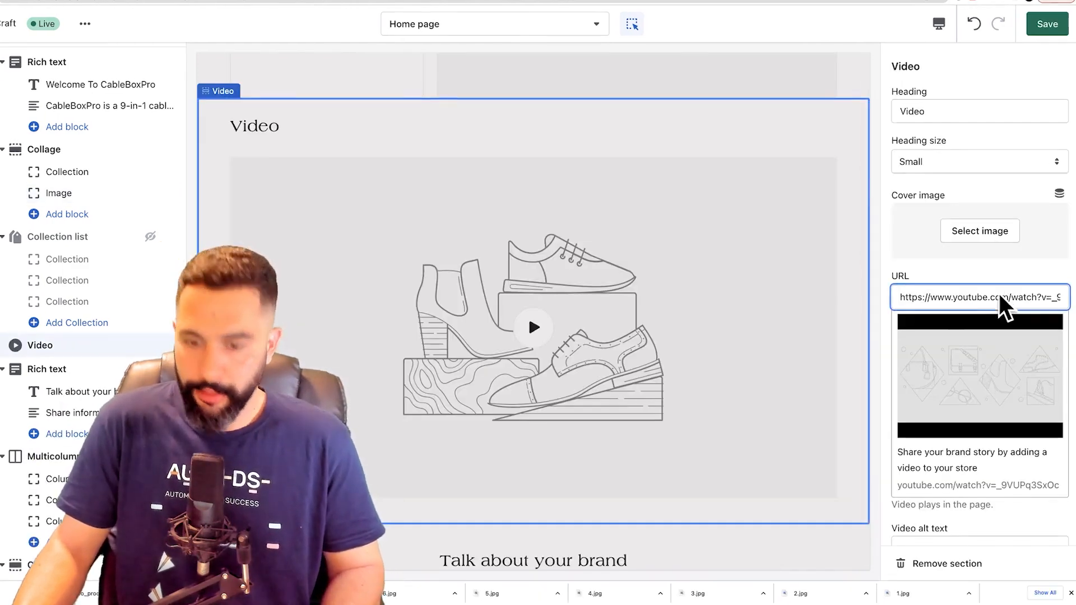
pyautogui.hotkey('ctrl', 'v')
pyautogui.press('Tab')
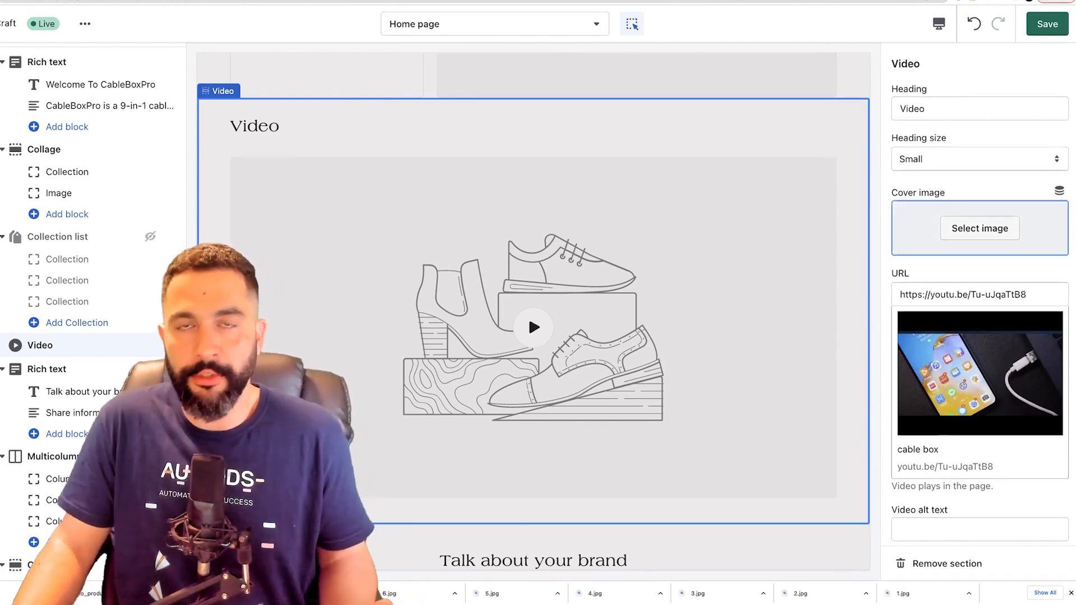
# Review the Video section's settings, from heading and cover image down to alt text, color scheme and section padding
pyautogui.scroll(-1, 980, 297)
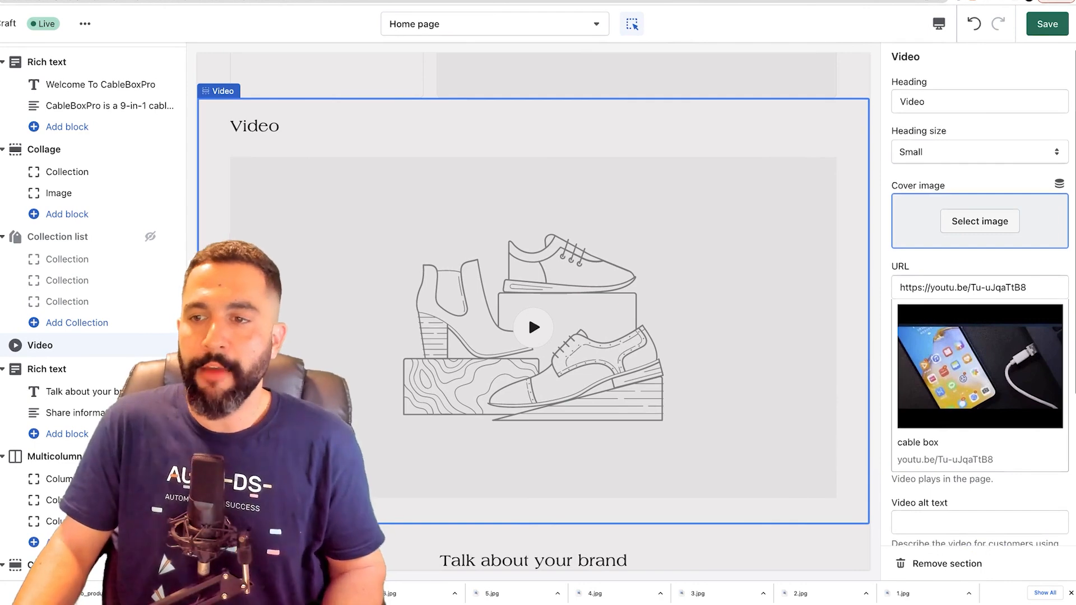
pyautogui.scroll(-2, 980, 297)
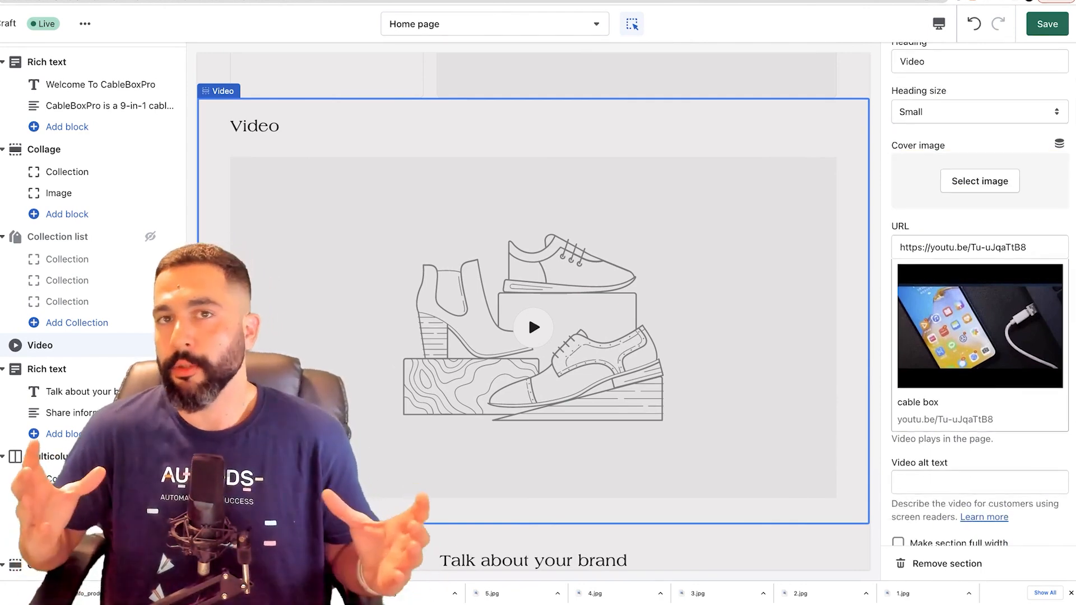
pyautogui.scroll(-1, 979, 297)
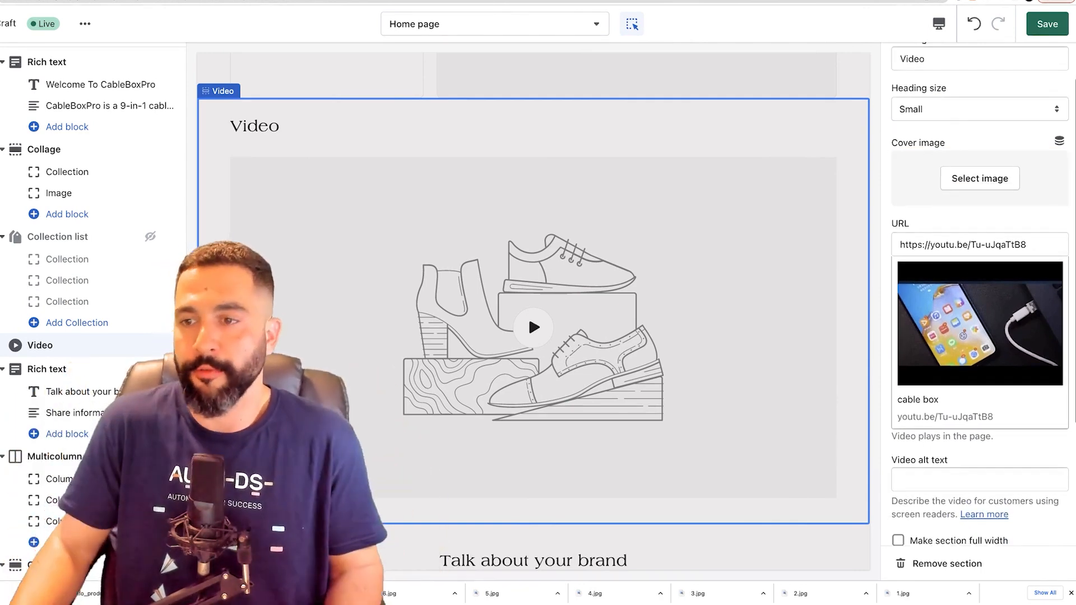
pyautogui.scroll(-3, 979, 297)
pyautogui.scroll(5, 979, 297)
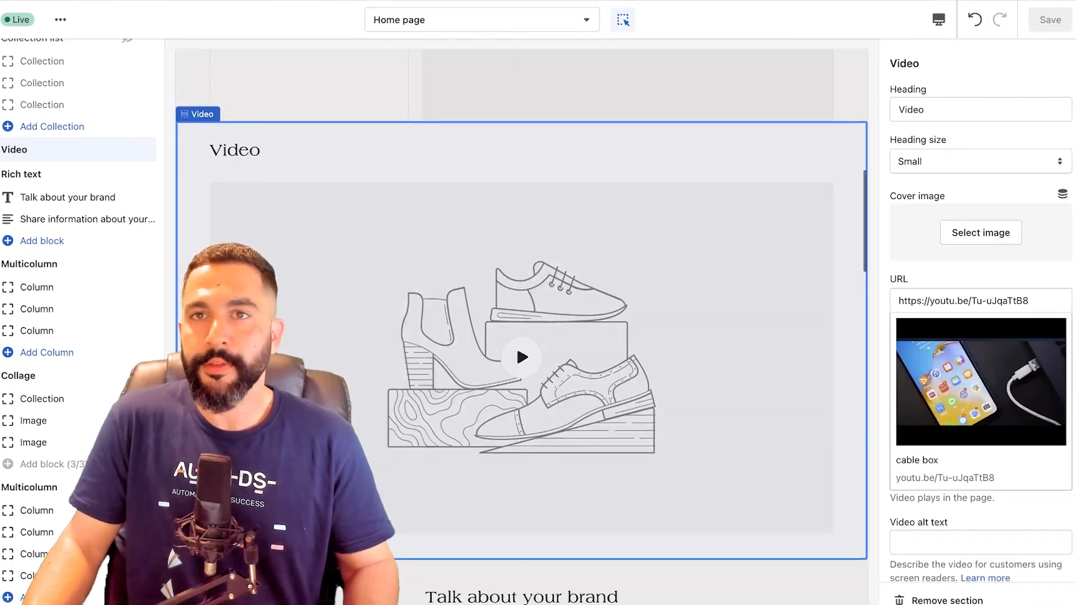
pyautogui.scroll(3, 314, 224)
pyautogui.scroll(-4, 984, 368)
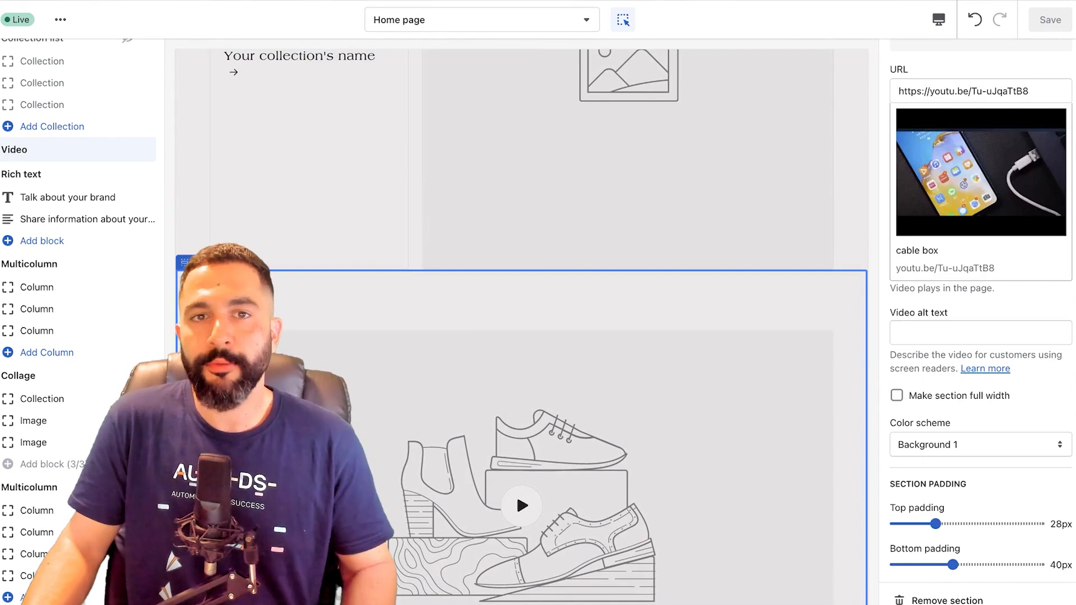
# Change the announcement bar text to read "Welcome to CableBoxPro - Enjoy Free Shipping On All Orders!"
pyautogui.scroll(6, 627, 347)
pyautogui.scroll(3, 521, 325)
pyautogui.click(521, 61)
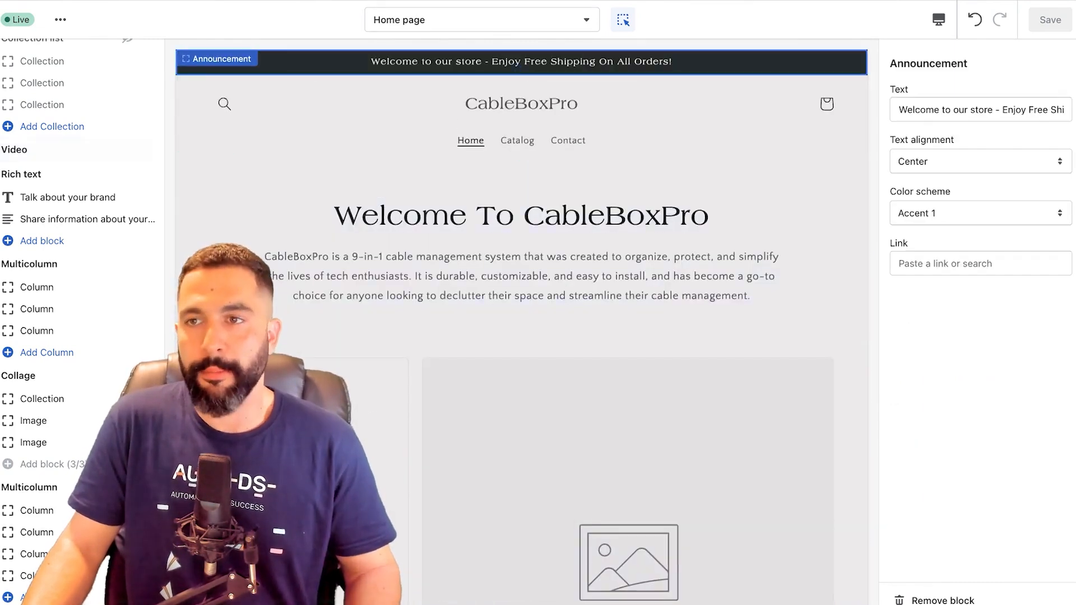
pyautogui.click(984, 109)
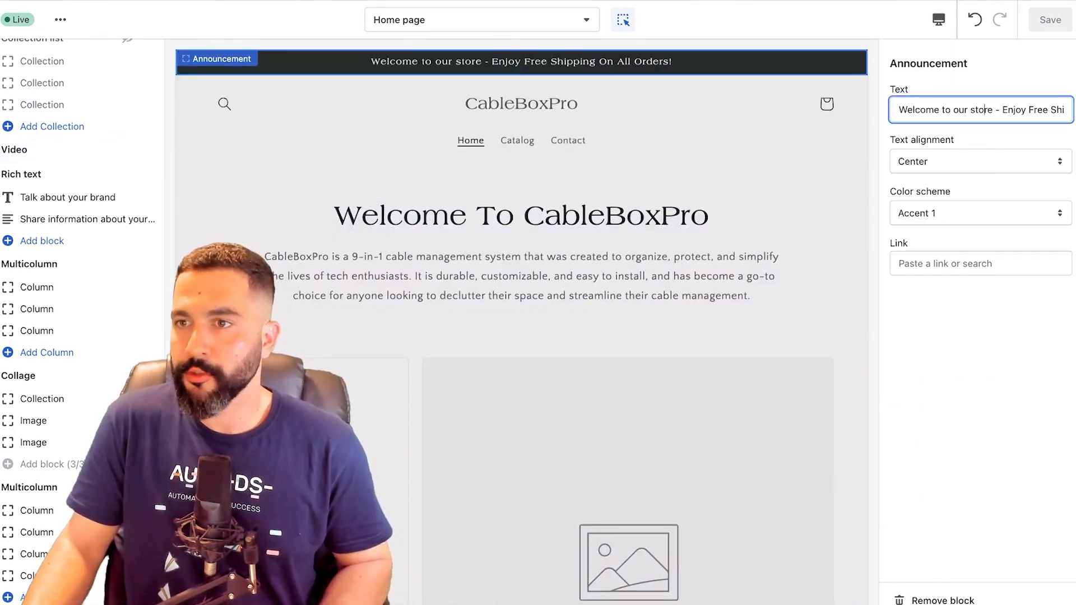
pyautogui.moveTo(953, 109); pyautogui.dragTo(993, 110)
pyautogui.write('CableBox')
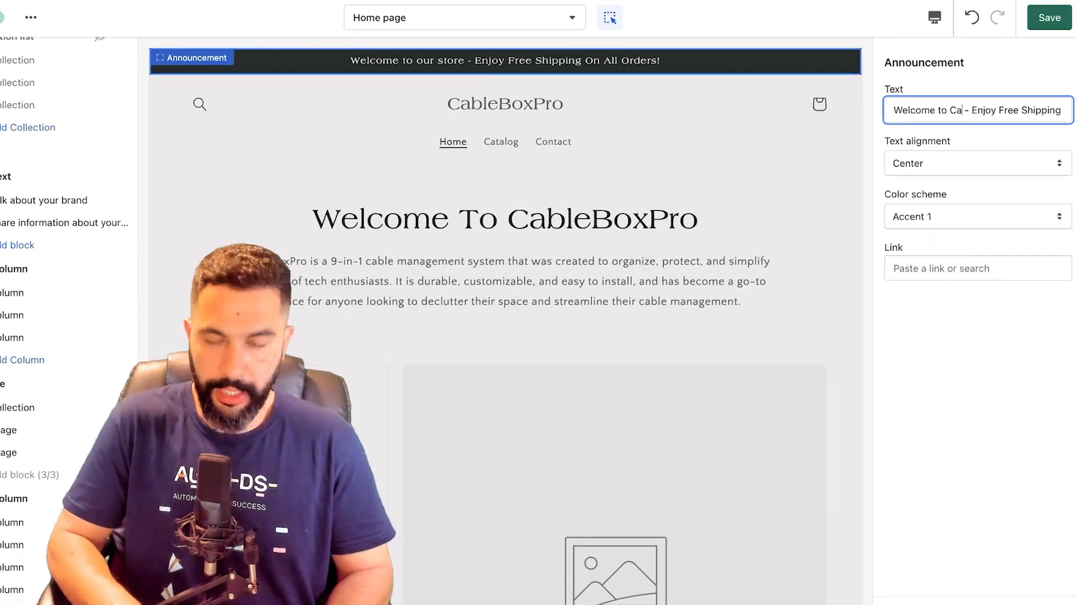
pyautogui.write('Pro')
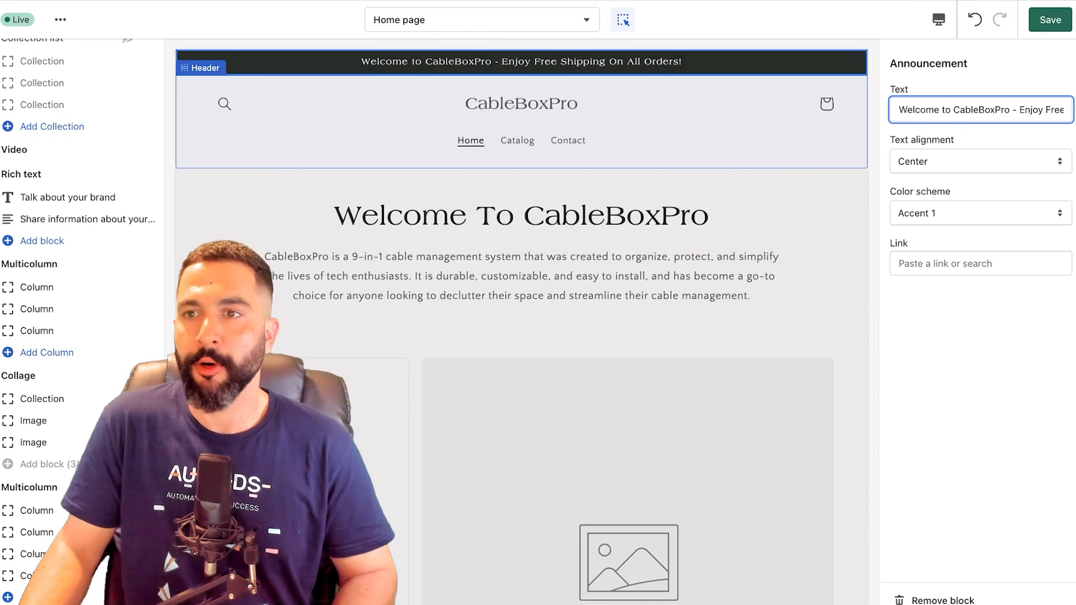
# Open the Header section's logo image setting and upload logo_transparent.png and logo.png from the HatchfulExport-All folder
pyautogui.click(521, 121)
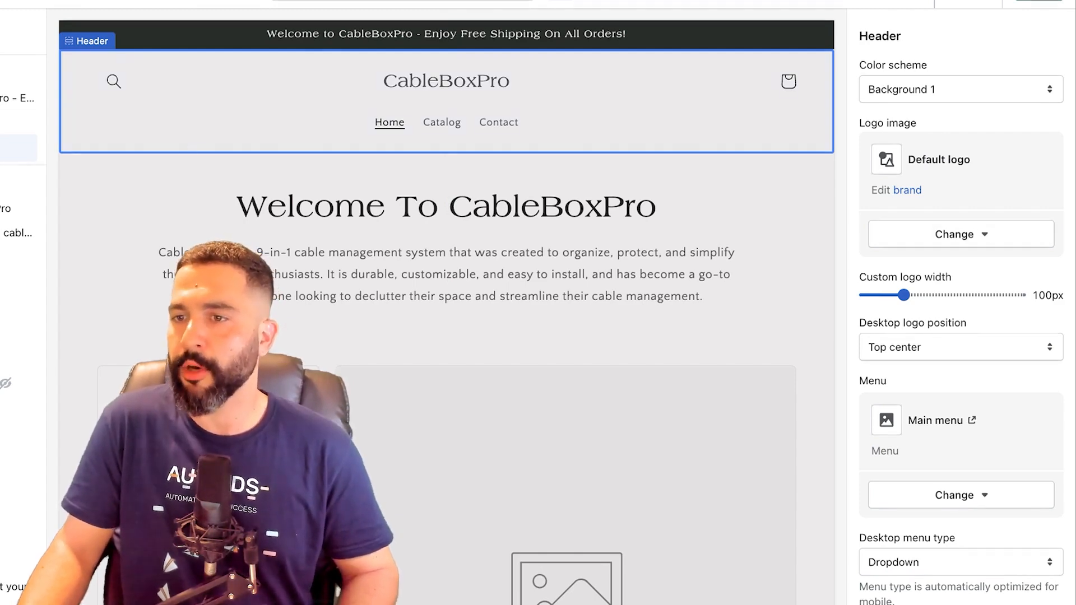
pyautogui.click(954, 234)
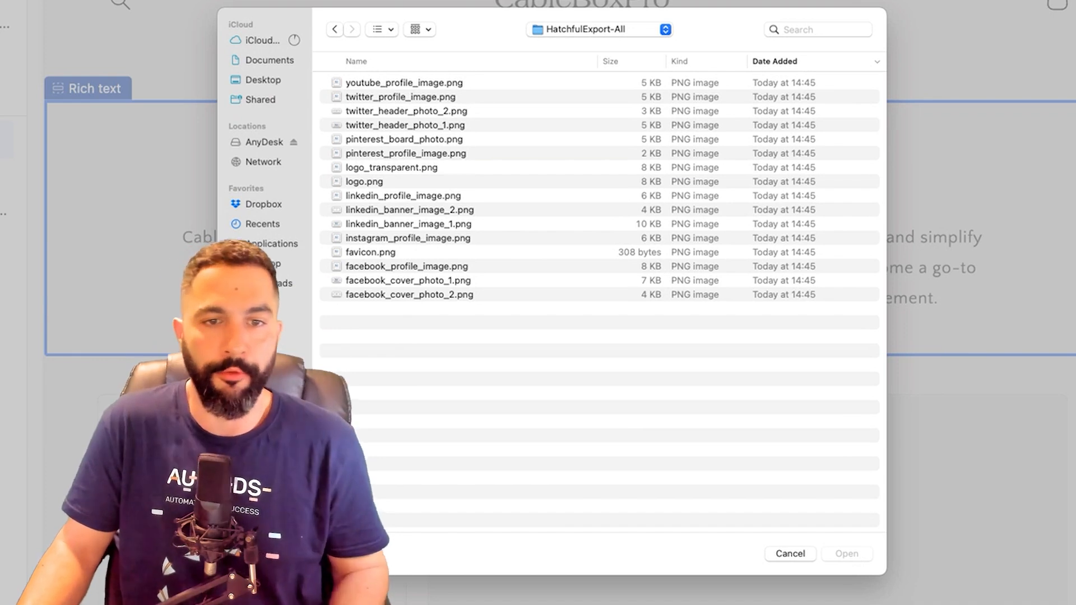
pyautogui.click(392, 167)
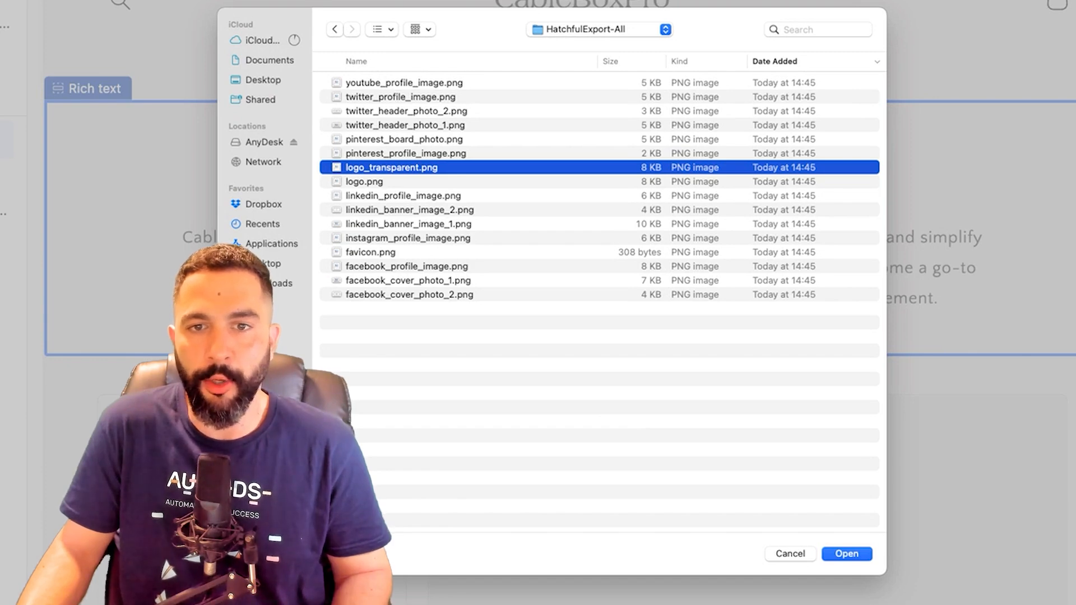
pyautogui.click(365, 182)
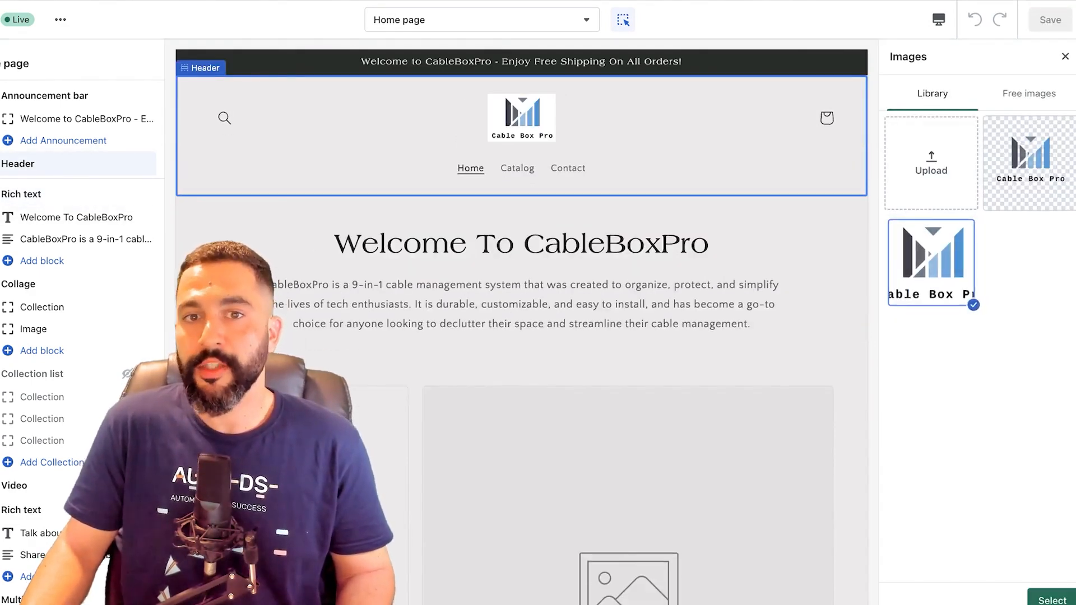
# Compare the two uploaded logos in the header and apply the transparent version as the logo image
pyautogui.click(1029, 163)
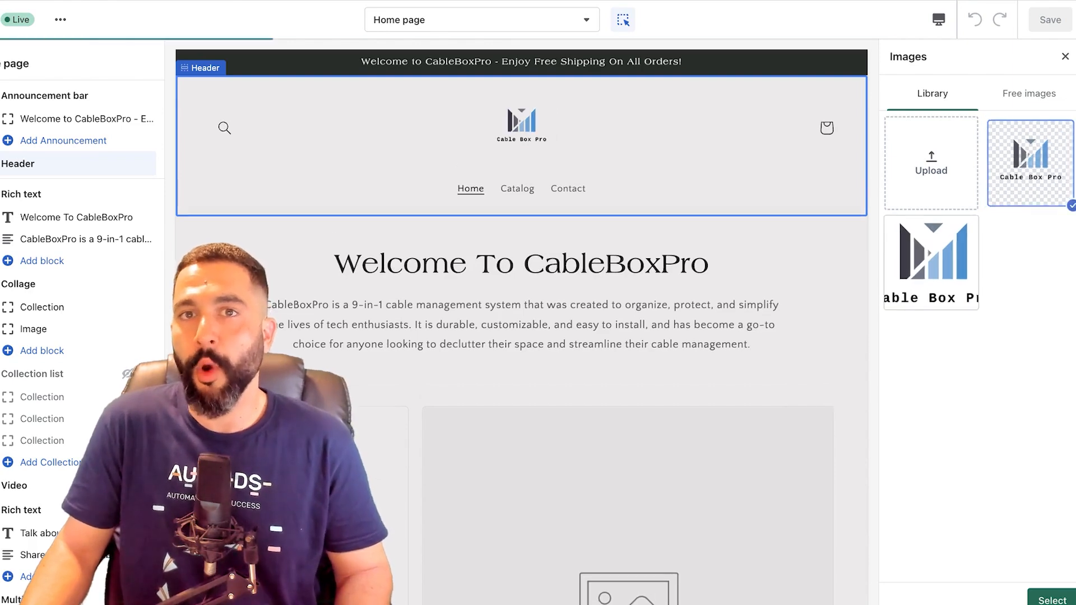
pyautogui.click(932, 262)
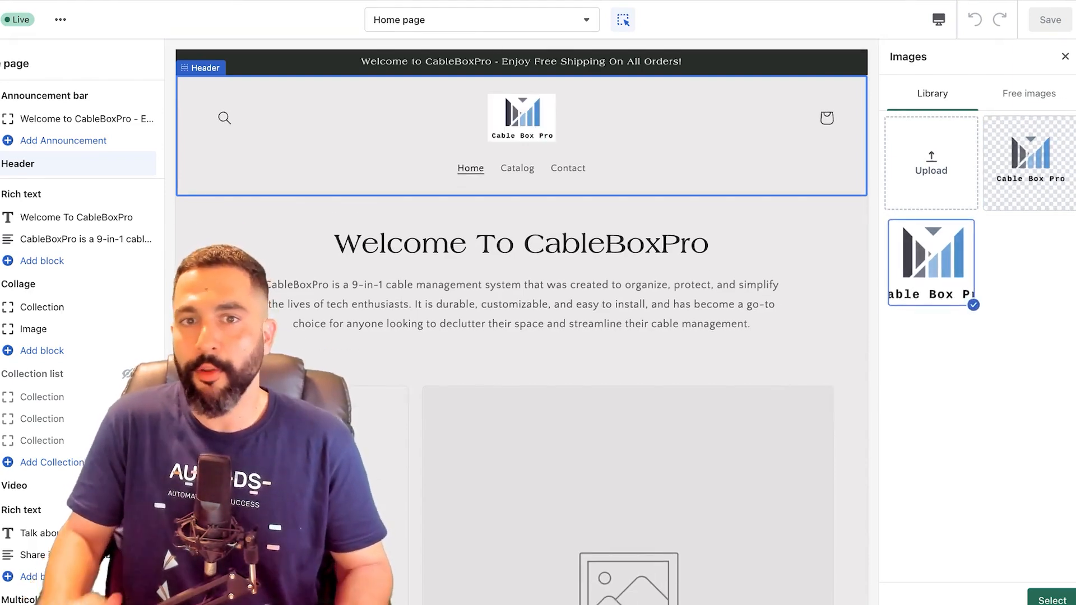
pyautogui.click(1030, 163)
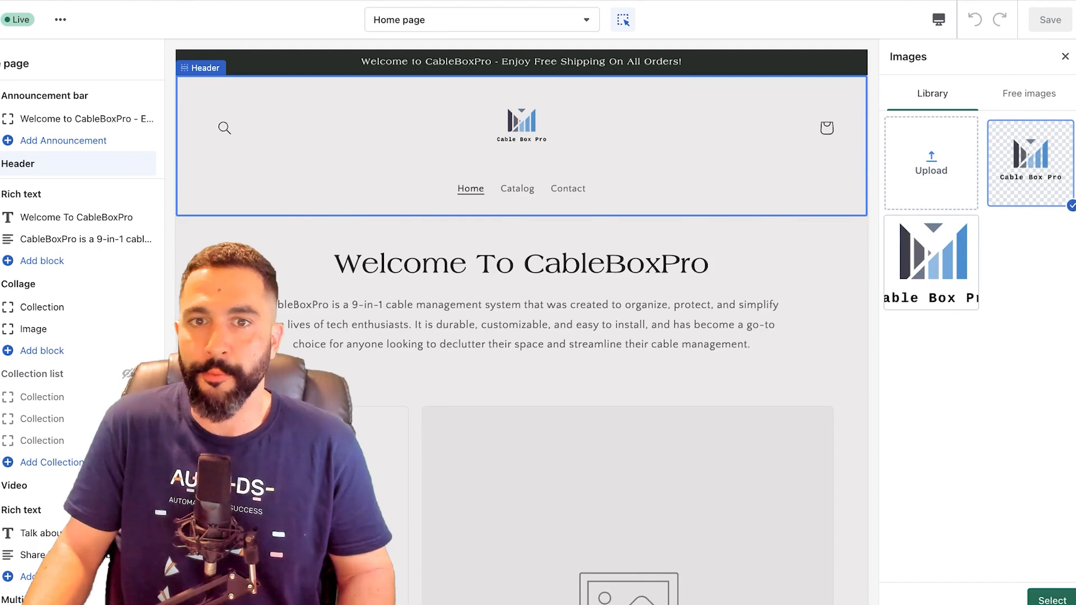
pyautogui.click(1051, 598)
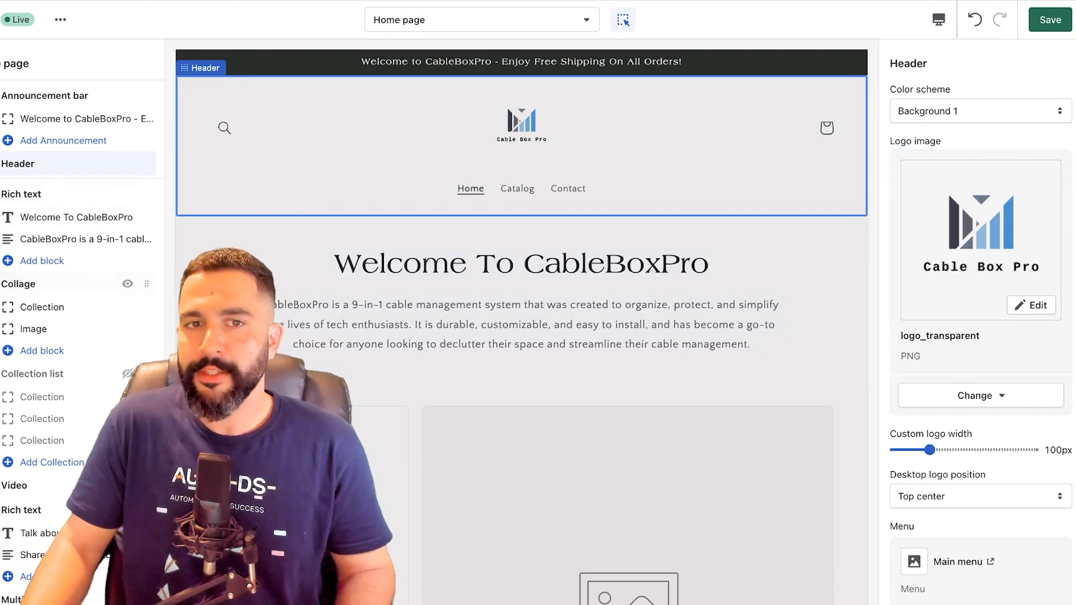
# Select the Collage section below the welcome text and examine which block types can be added to it
pyautogui.scroll(-5, 521, 325)
pyautogui.scroll(5, 521, 325)
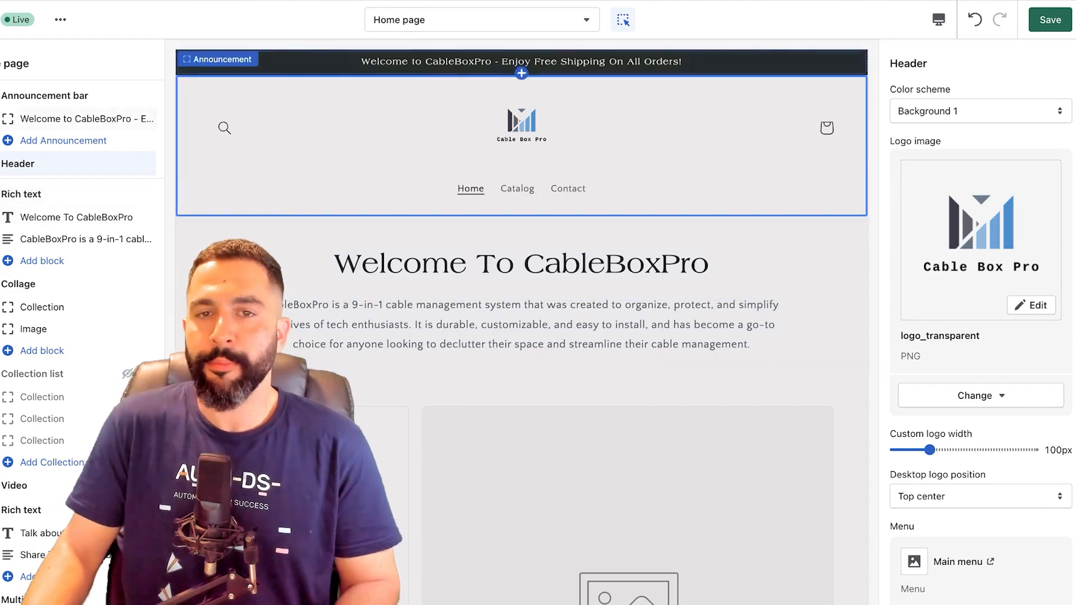
pyautogui.scroll(-2, 560, 135)
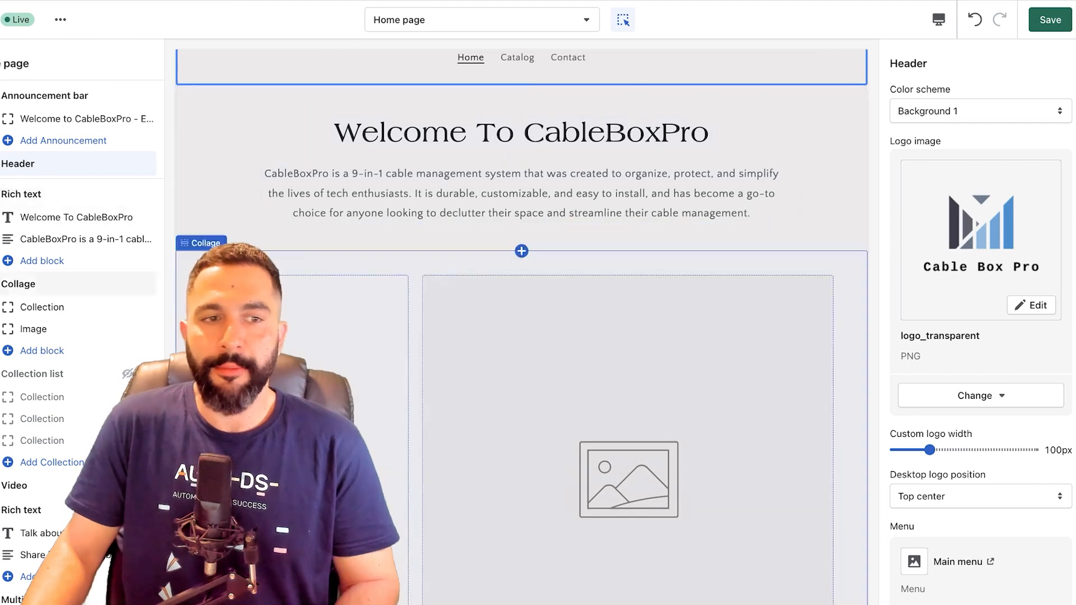
pyautogui.scroll(-2, 521, 325)
pyautogui.scroll(-1, 521, 325)
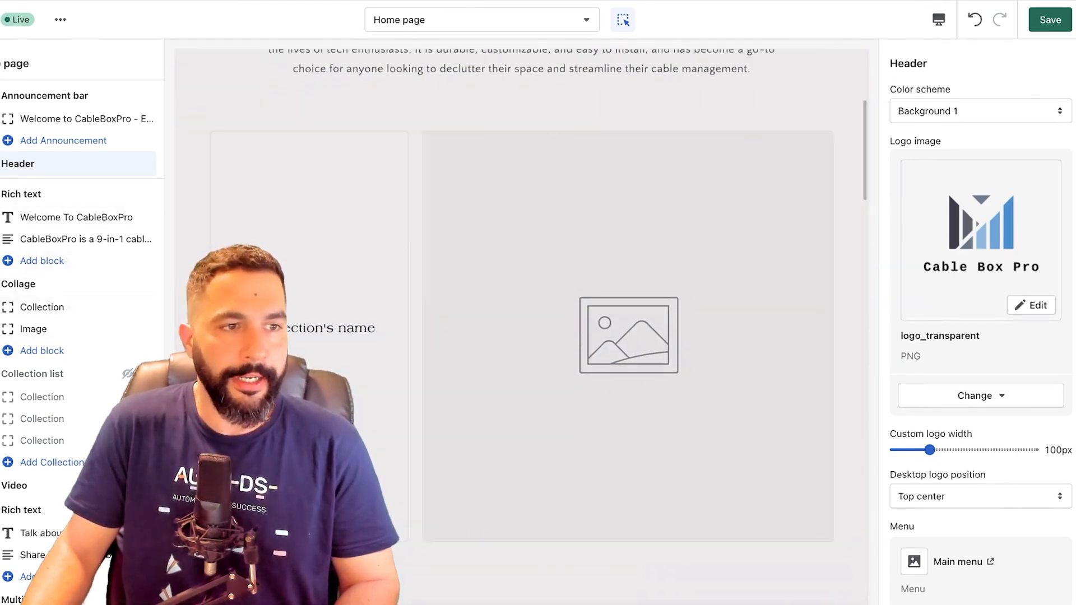
pyautogui.click(56, 283)
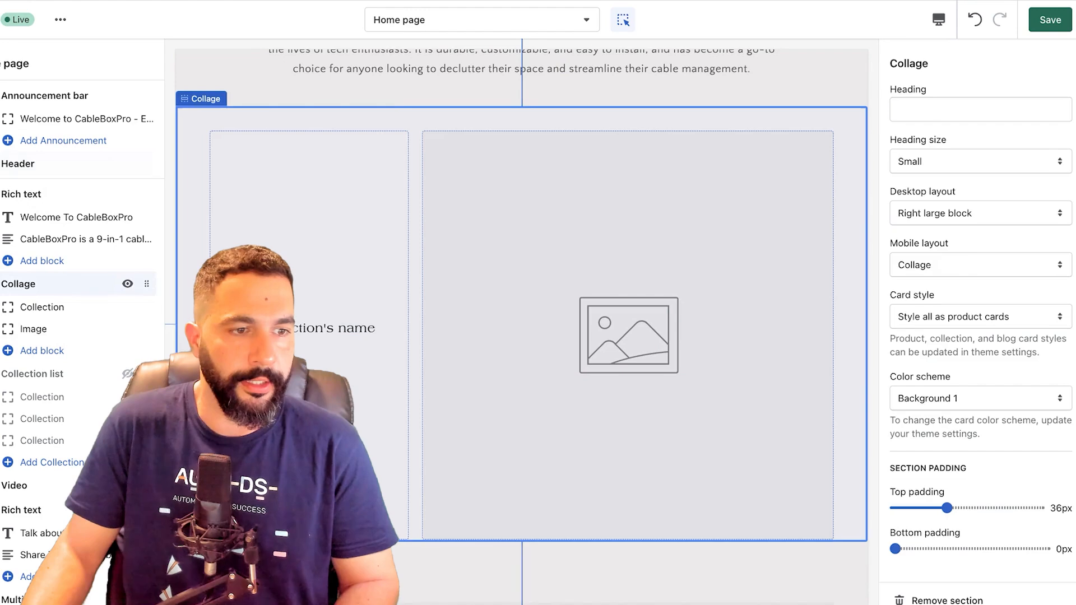
pyautogui.click(42, 351)
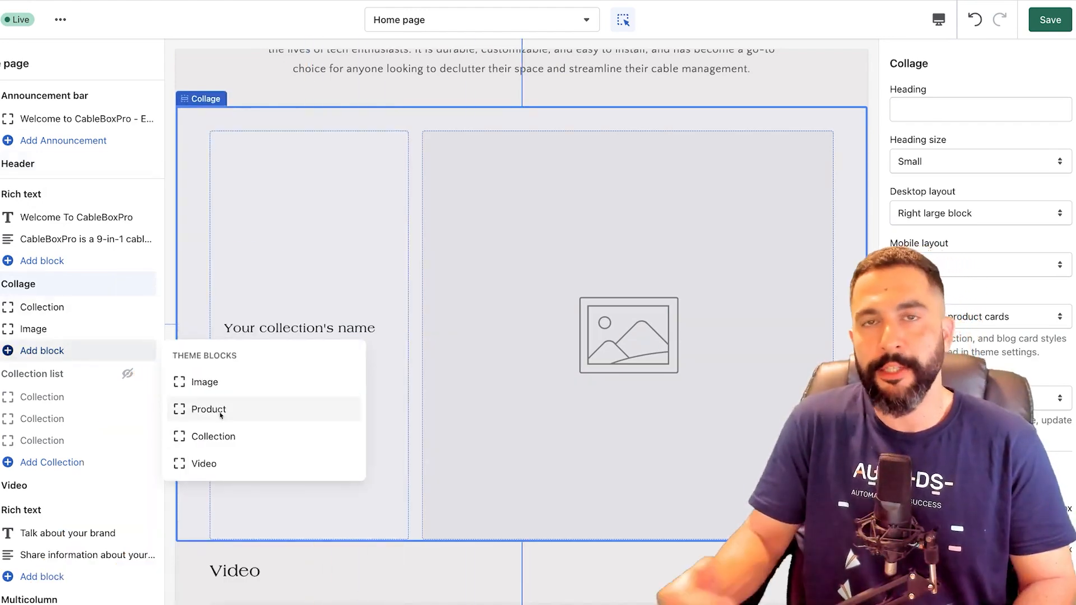
pyautogui.click(202, 410)
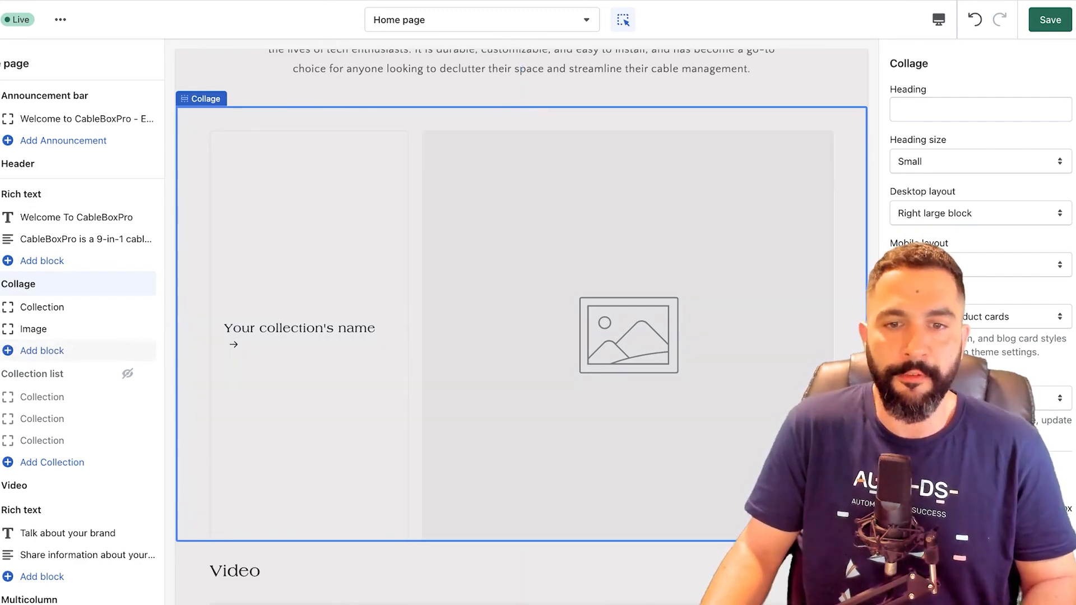
# Hide the "Talk about your brand" Rich text section on the home page
pyautogui.scroll(-10, 220, 415)
pyautogui.scroll(4, 522, 280)
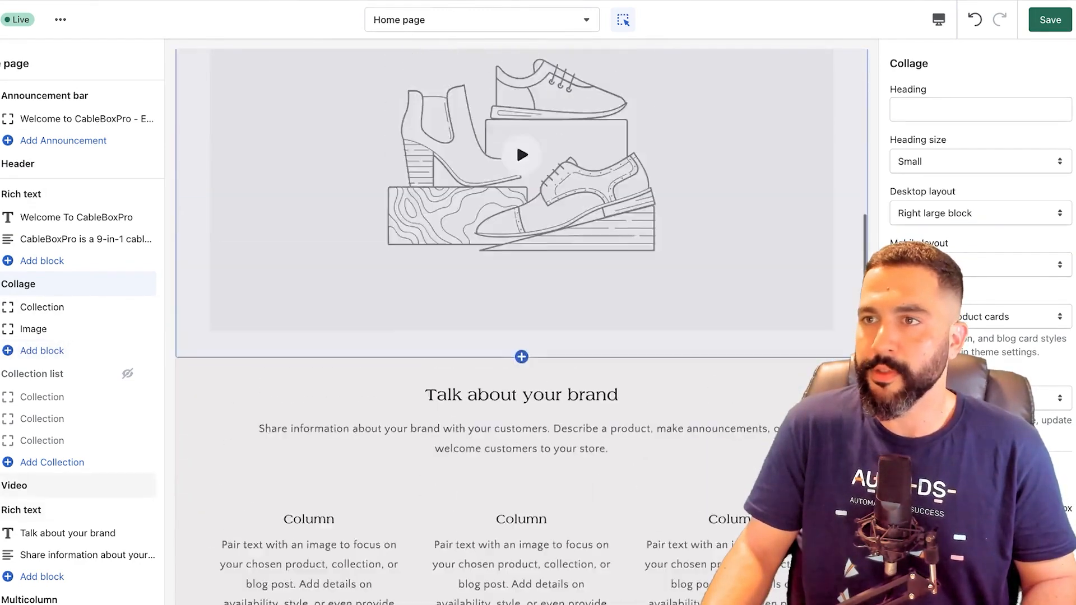
pyautogui.scroll(-3, 521, 280)
pyautogui.scroll(-5, 516, 193)
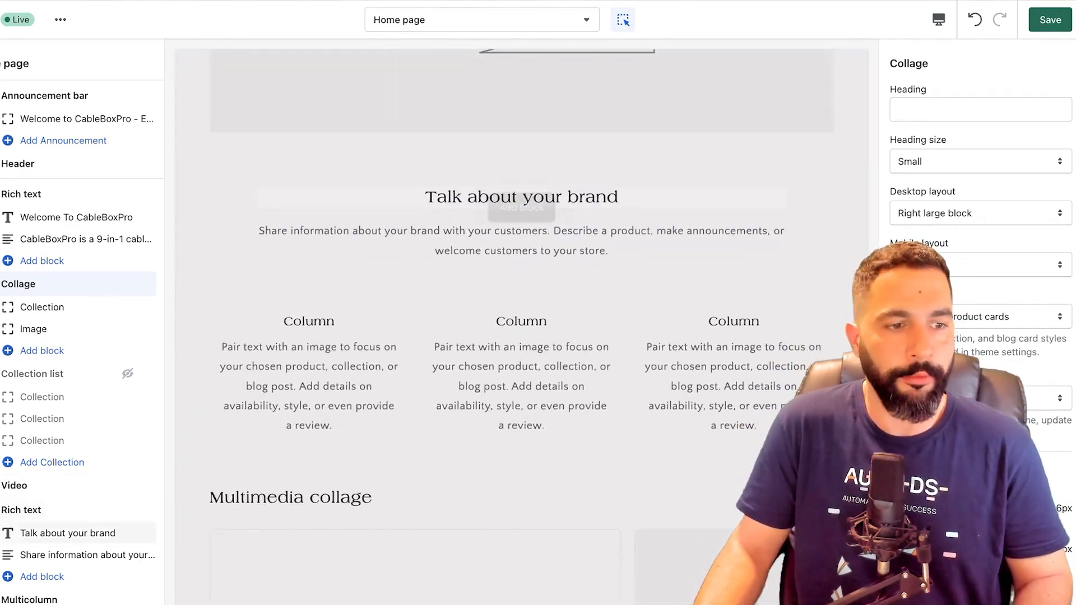
pyautogui.click(513, 274)
pyautogui.click(128, 468)
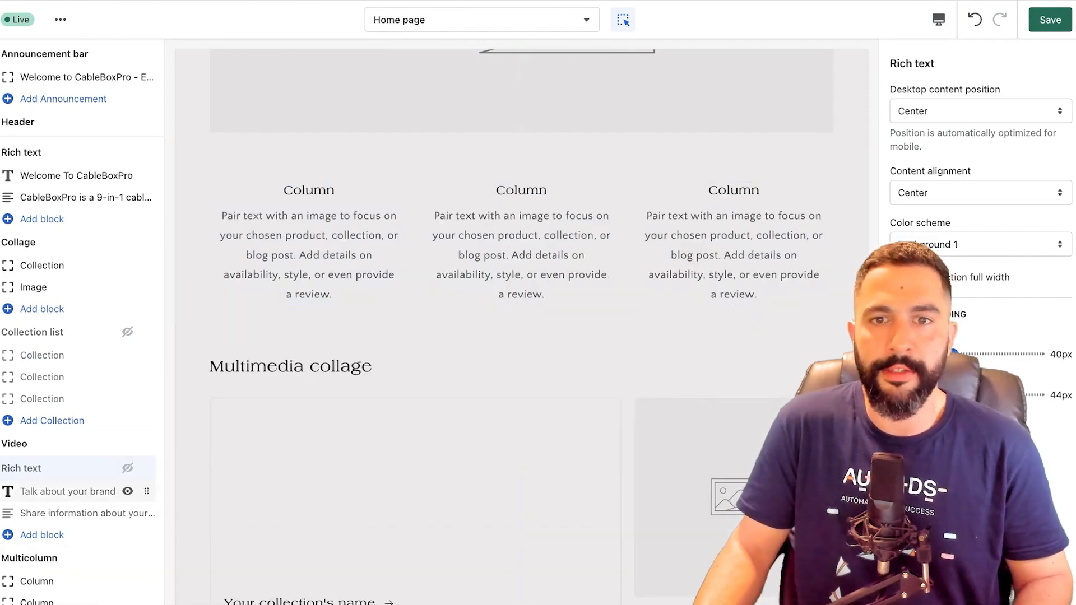
# Hide the "Multimedia collage" section and the four-column Multicolumn section beneath it on the home page
pyautogui.click(84, 557)
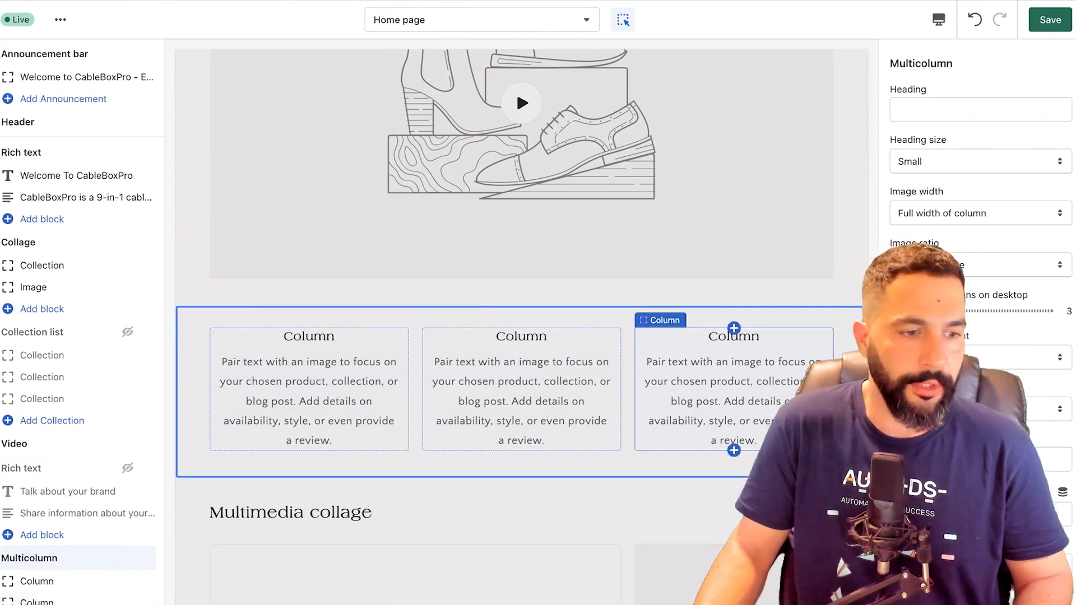
pyautogui.scroll(-2, 734, 387)
pyautogui.scroll(-5, 78, 280)
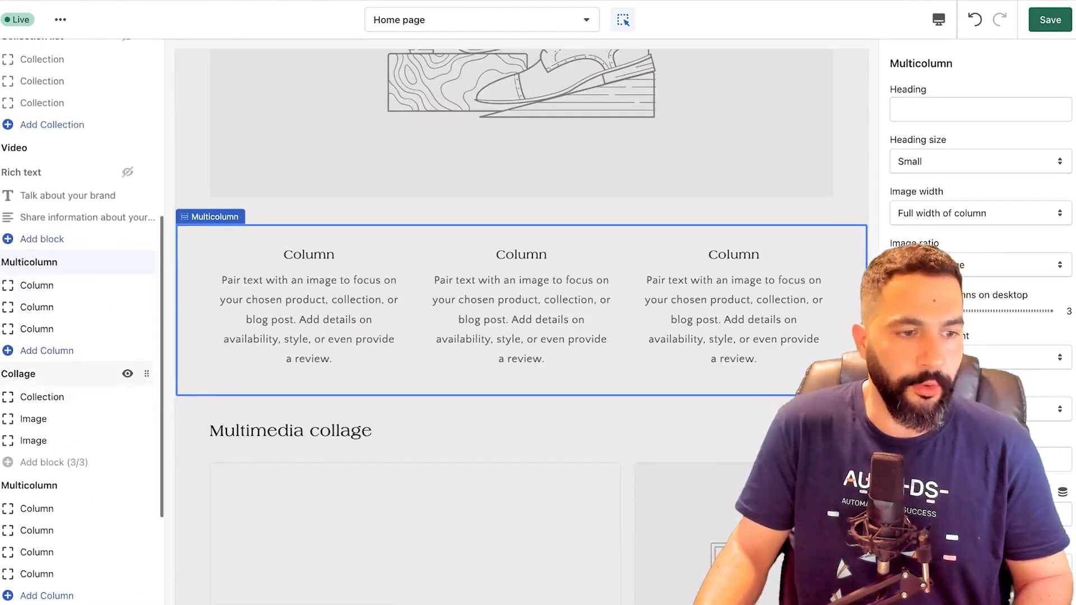
pyautogui.click(79, 374)
pyautogui.click(128, 373)
pyautogui.scroll(-2, 112, 395)
pyautogui.click(84, 408)
pyautogui.click(127, 408)
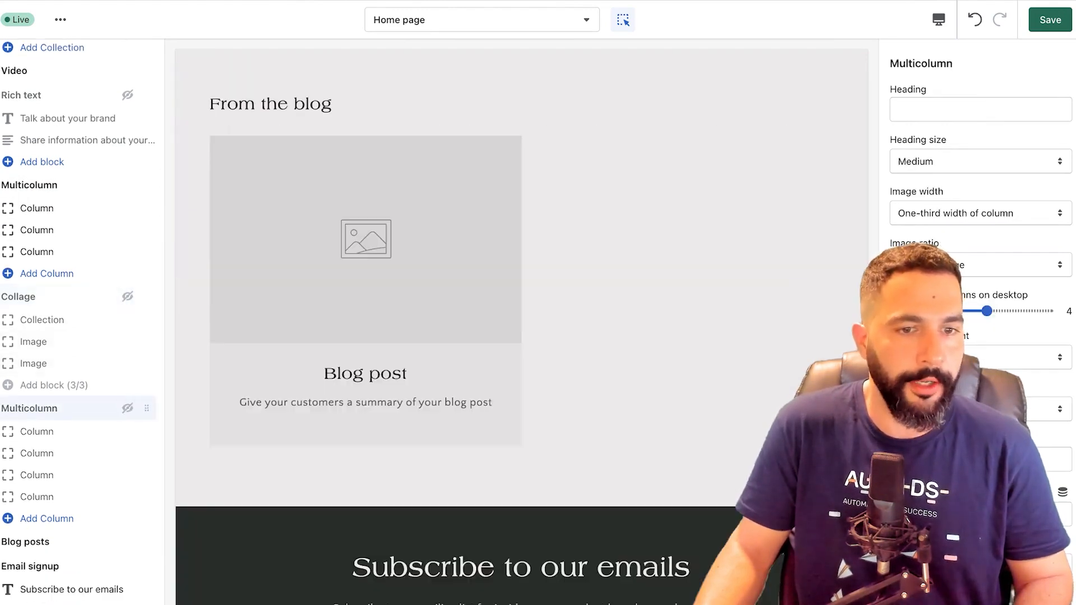
# Hide the Blog posts section with the heading "From the blog" on the home page
pyautogui.scroll(-5, 112, 408)
pyautogui.click(56, 428)
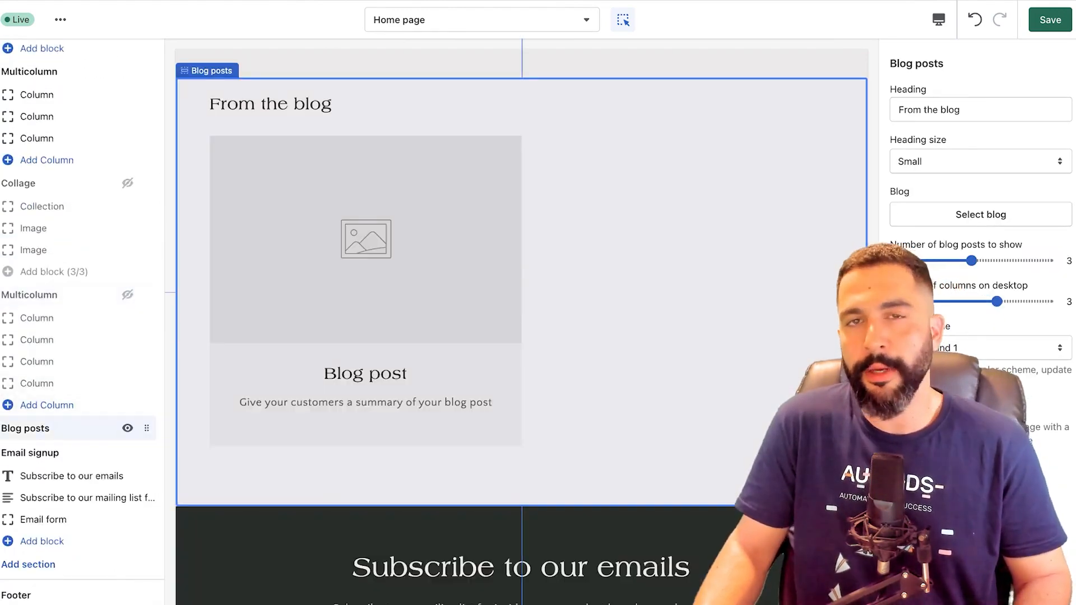
pyautogui.click(128, 428)
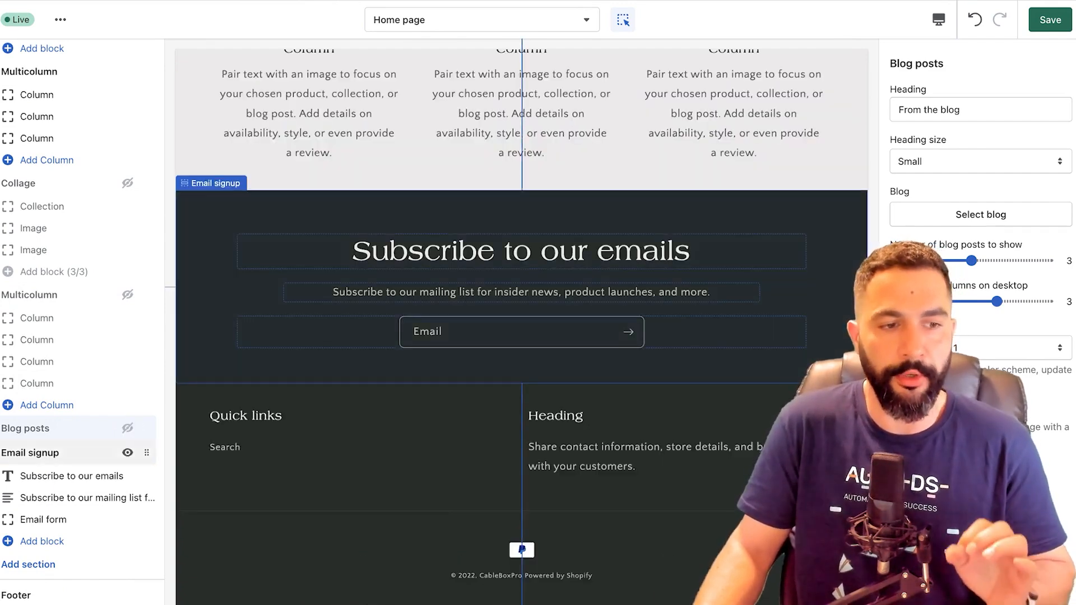
# Open the Email signup section and examine the settings of its heading, subheading and email form
pyautogui.click(33, 452)
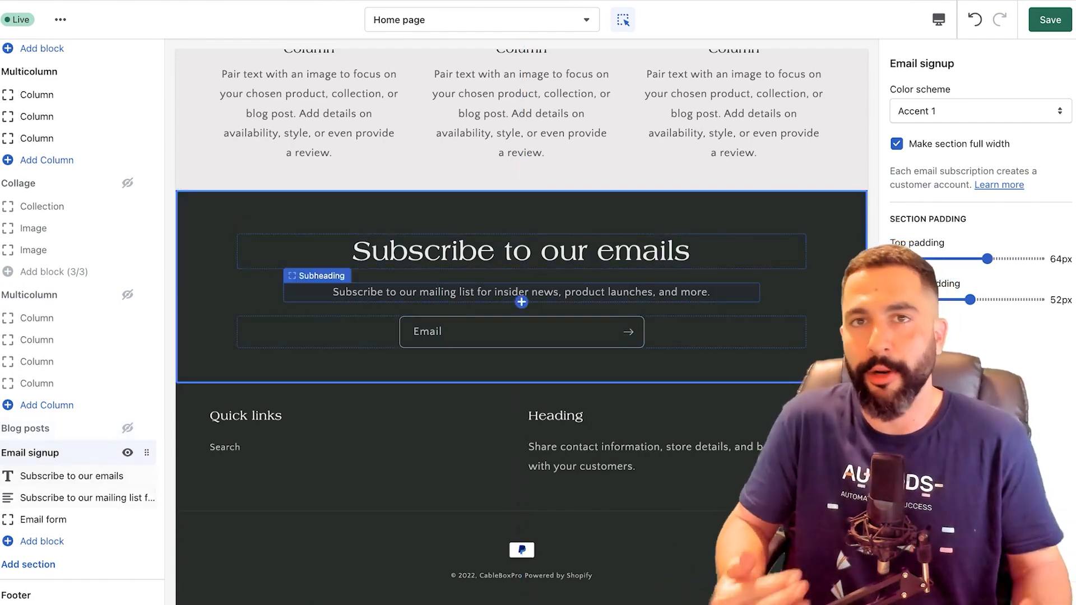
pyautogui.doubleClick(643, 251)
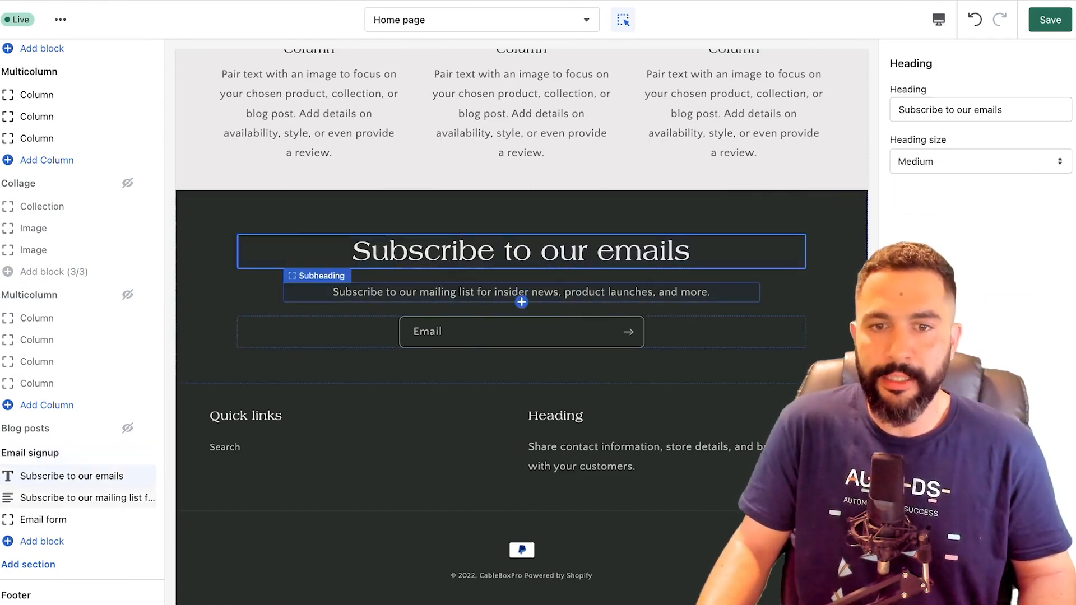
pyautogui.click(521, 292)
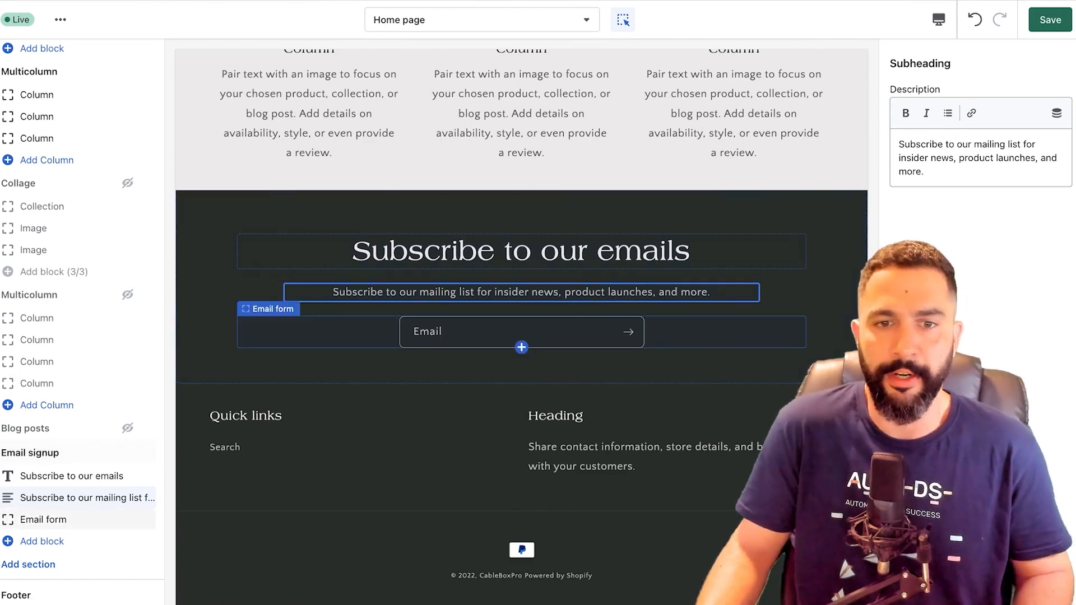
pyautogui.click(522, 346)
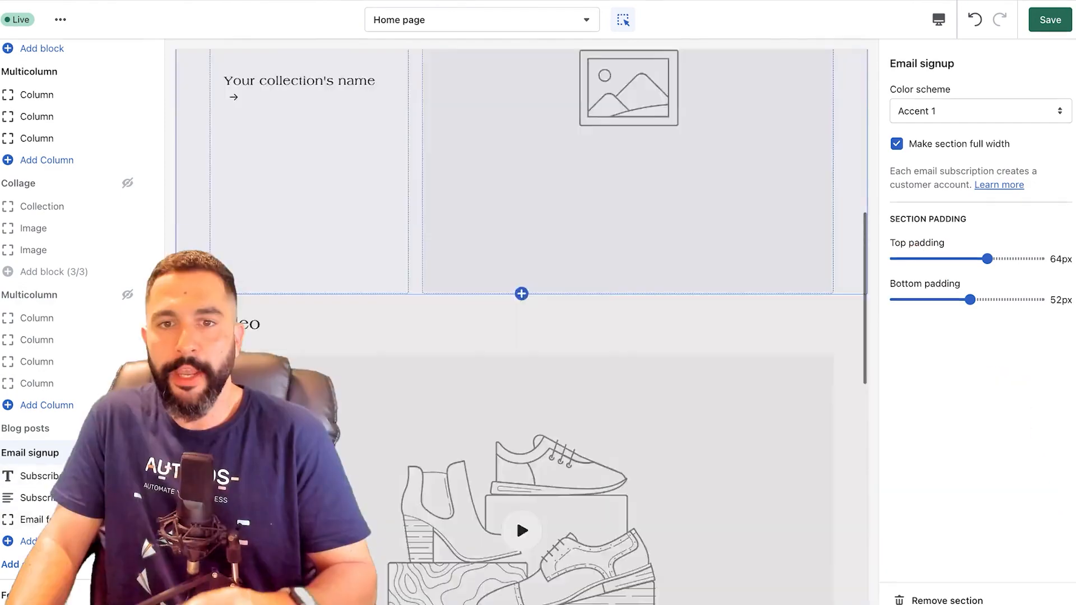
# Review the home page preview between the announcement bar and the email signup, and save the theme customizations
pyautogui.scroll(-12, 521, 330)
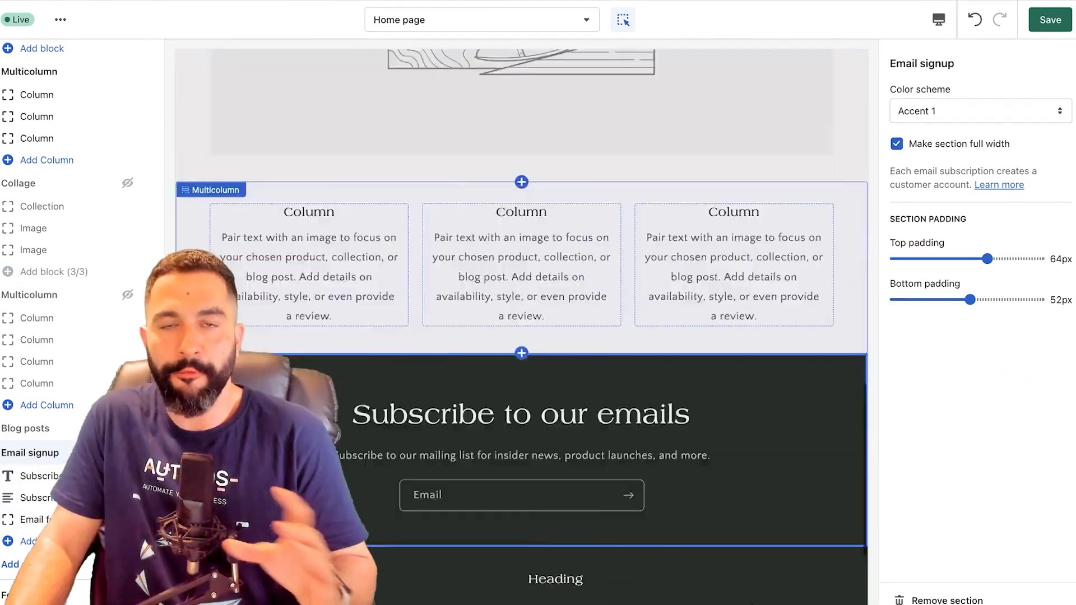
pyautogui.scroll(3, 521, 331)
pyautogui.scroll(15, 521, 330)
pyautogui.scroll(-10, 521, 331)
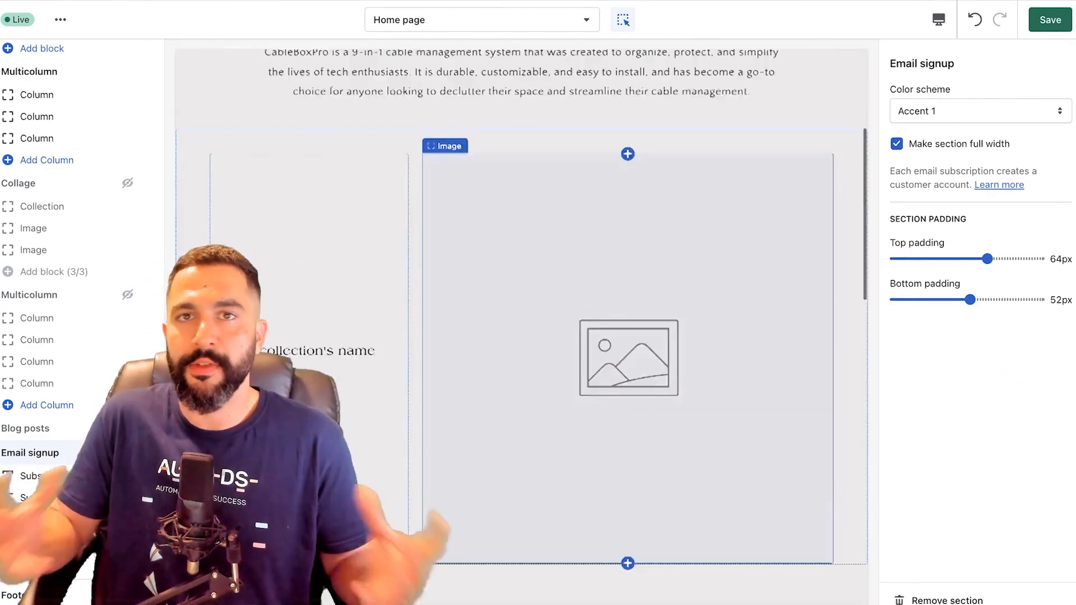
pyautogui.scroll(-4, 516, 211)
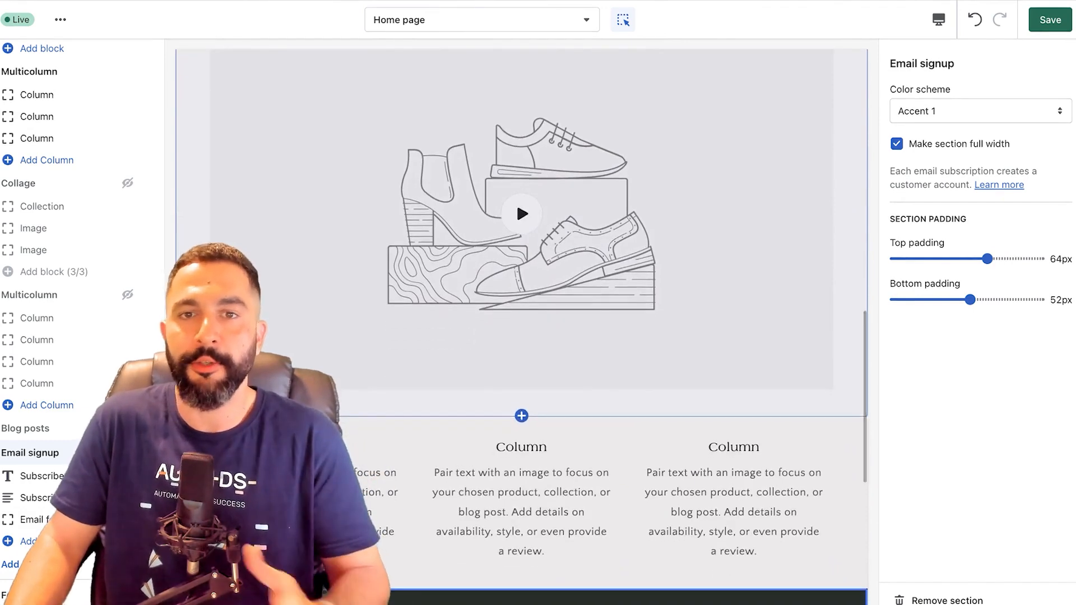
pyautogui.scroll(8, 516, 204)
pyautogui.scroll(6, 518, 258)
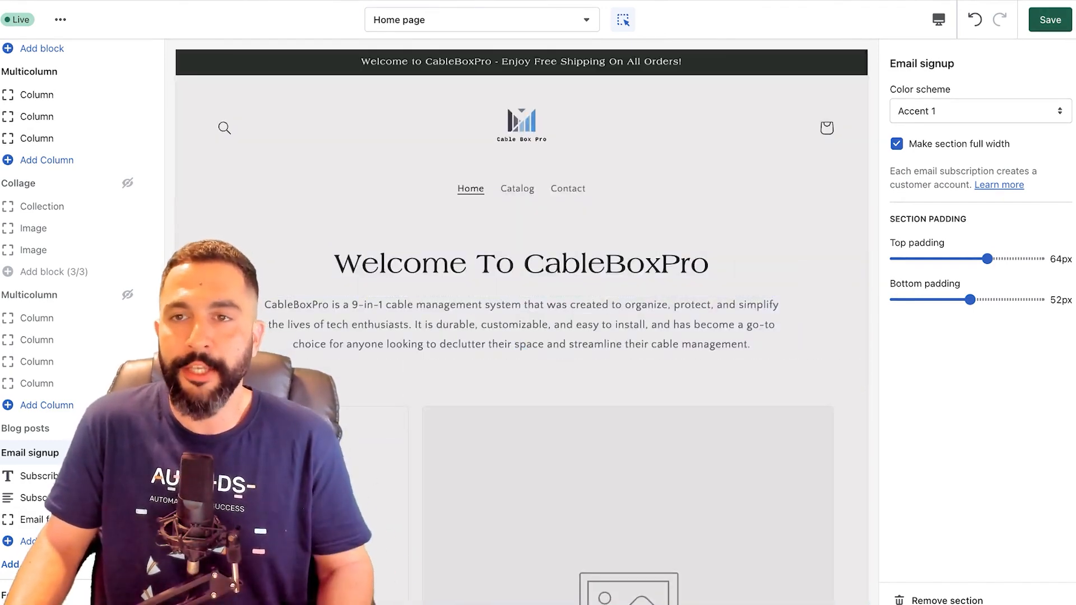
pyautogui.click(1050, 19)
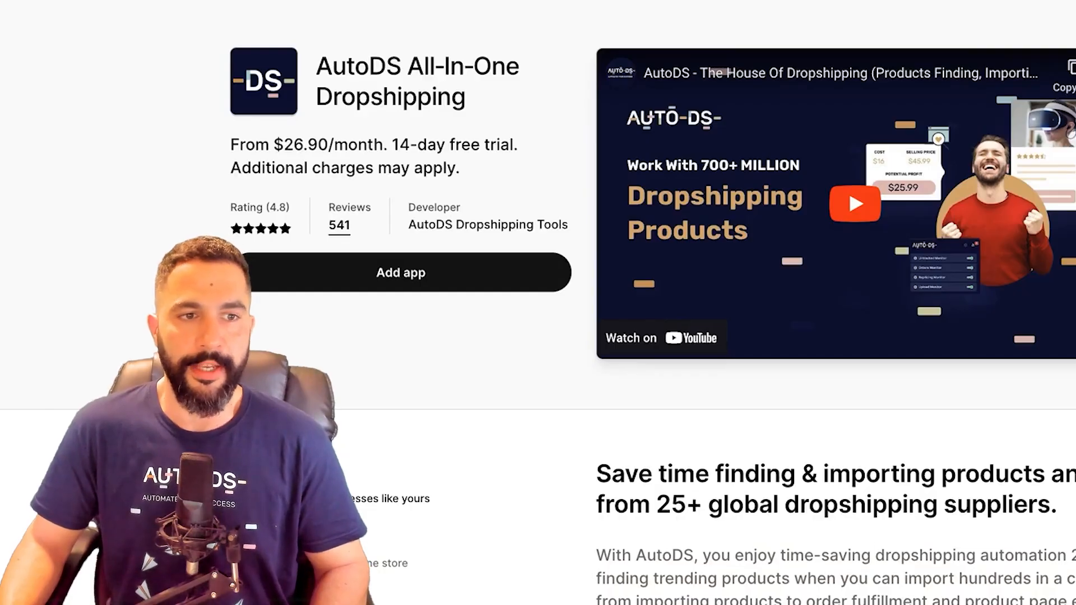
# Add the AutoDS All-In-One Dropshipping app to the Shopify store and select Cableboxpro as the active store in AutoDS
pyautogui.click(401, 272)
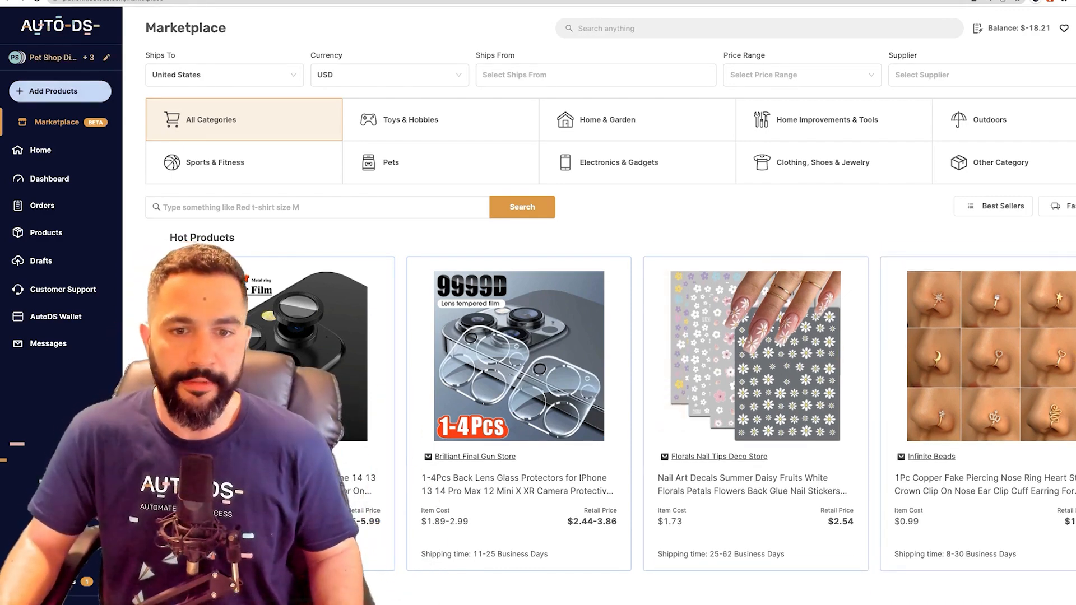
pyautogui.click(53, 57)
pyautogui.scroll(-2, 579, 314)
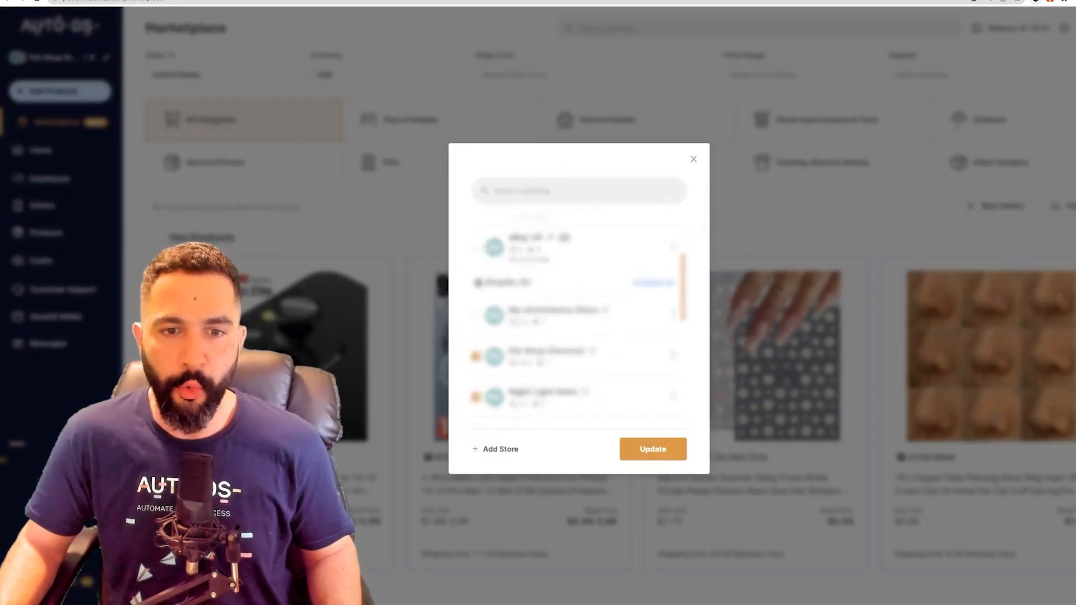
pyautogui.scroll(-1, 579, 314)
pyautogui.scroll(-4, 529, 362)
pyautogui.click(529, 362)
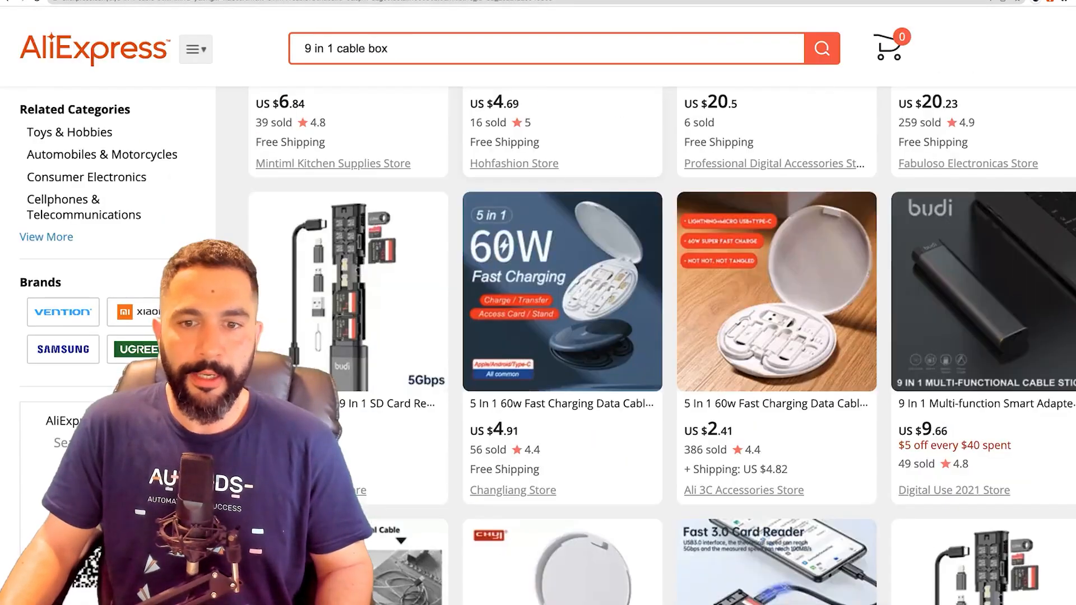
# Switch to AliExpress and copy the URL of the CHFSL Store listing for the 60W Type C data cable storage box
pyautogui.scroll(7, 661, 347)
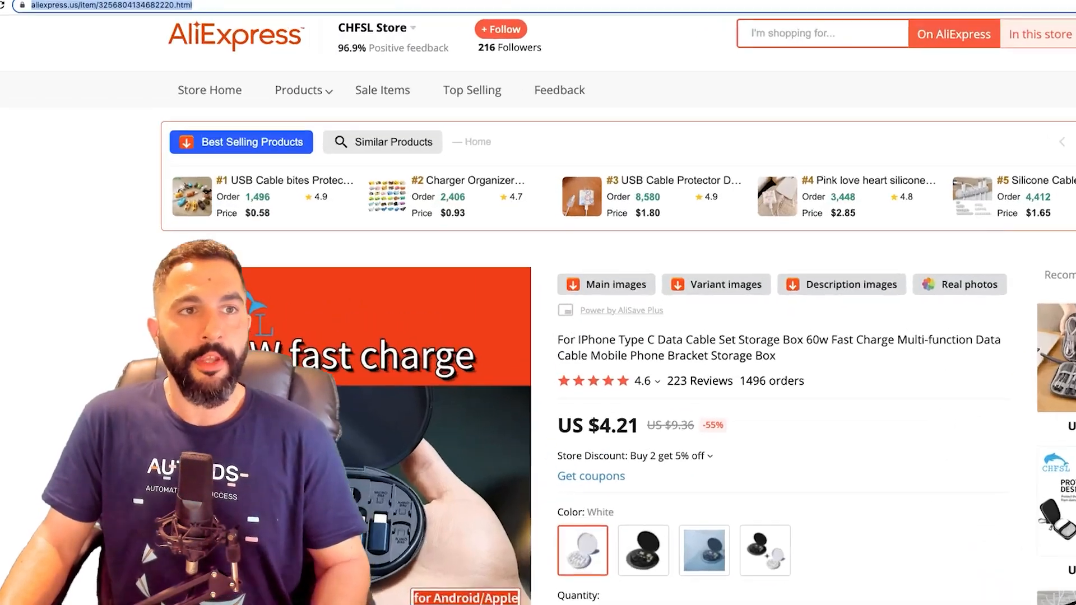
pyautogui.rightClick(196, 5)
pyautogui.click(236, 77)
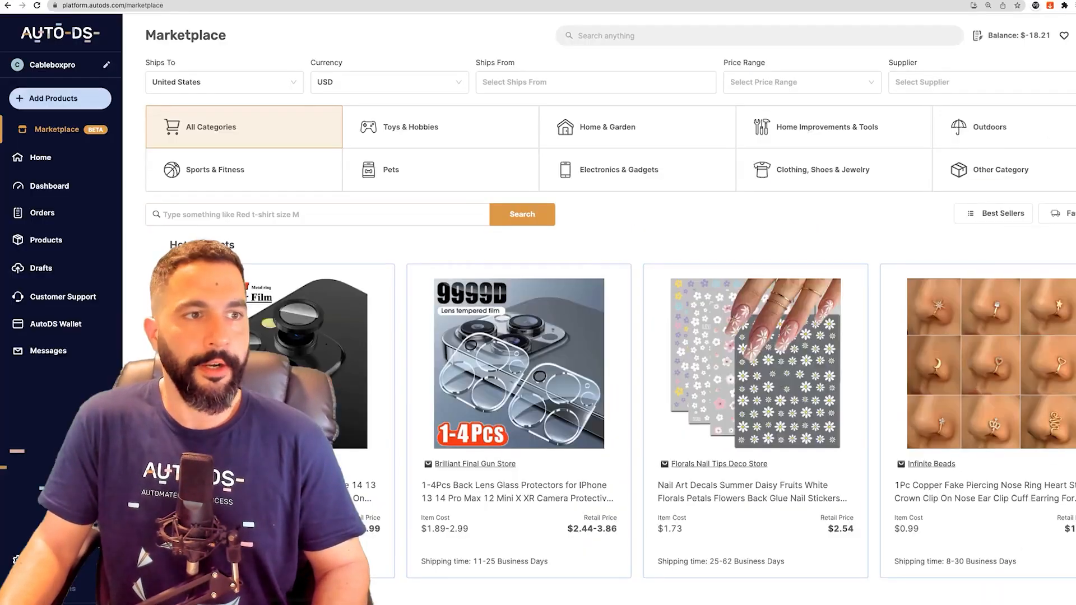
# In AutoDS, start a single-product import to cableboxpro with the copied AliExpress URL, supplier Aliexpress and region China, for quick editing
pyautogui.click(54, 99)
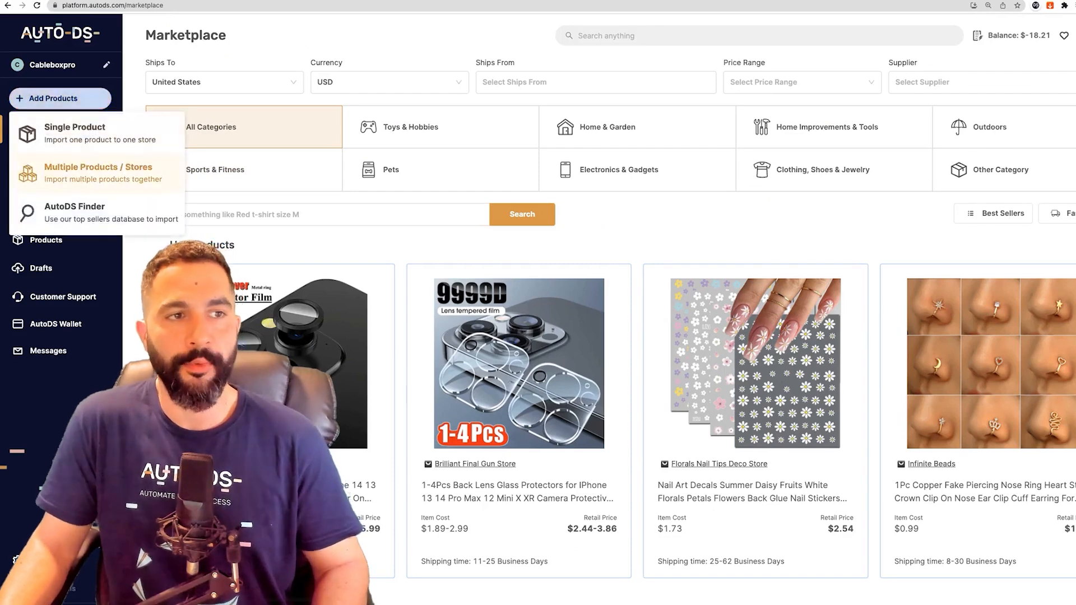
pyautogui.click(75, 133)
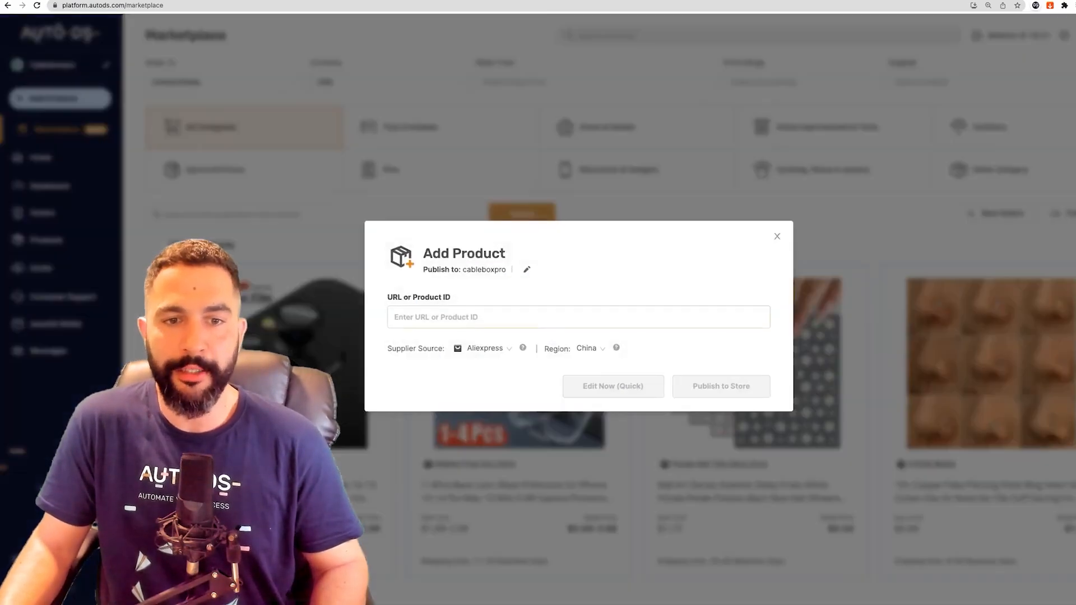
pyautogui.rightClick(432, 317)
pyautogui.click(448, 379)
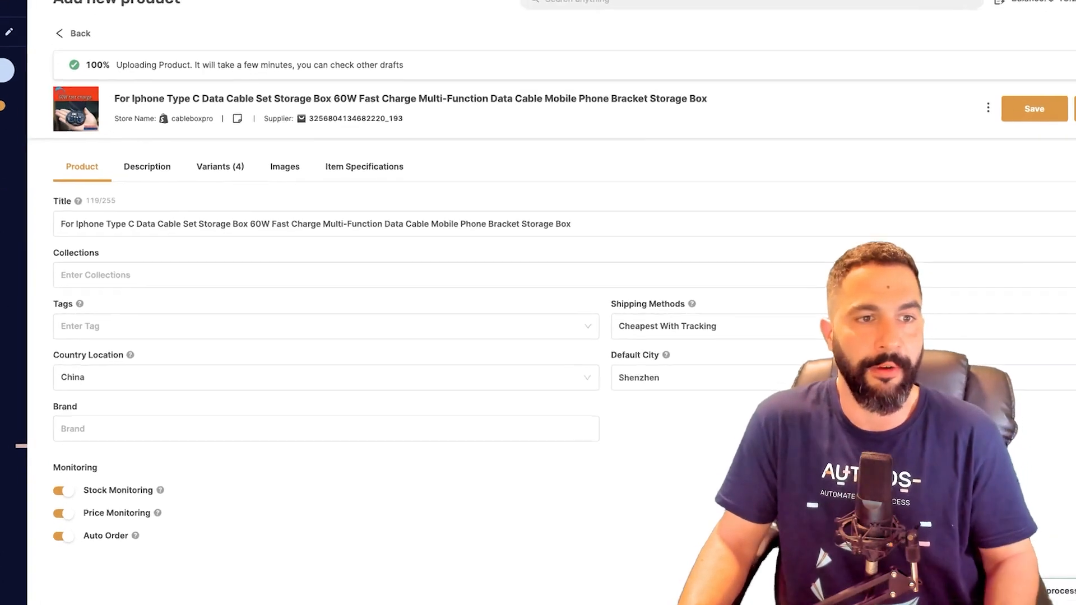
# Copy the imported product's entire title from the AutoDS product editor
pyautogui.click(69, 225)
pyautogui.hotkey('shift', 'End')
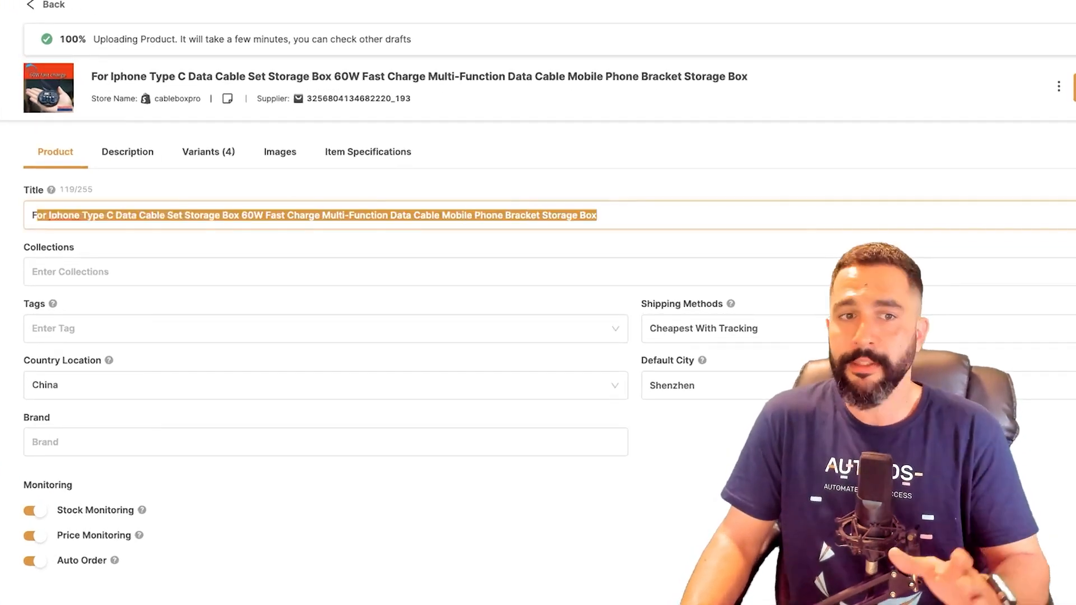
pyautogui.click(598, 215)
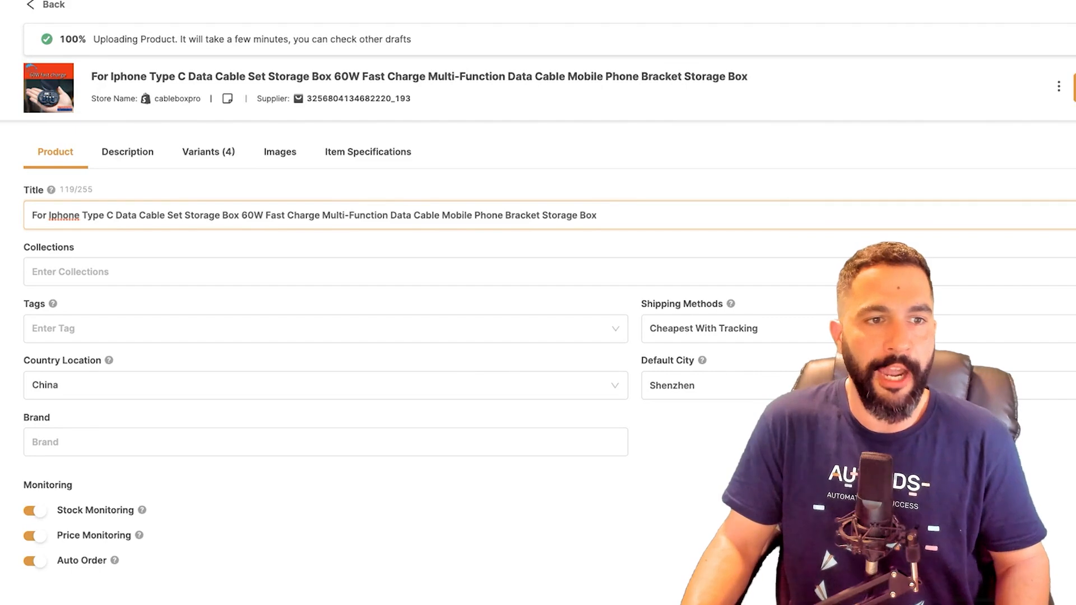
pyautogui.hotkey('shift', 'Home')
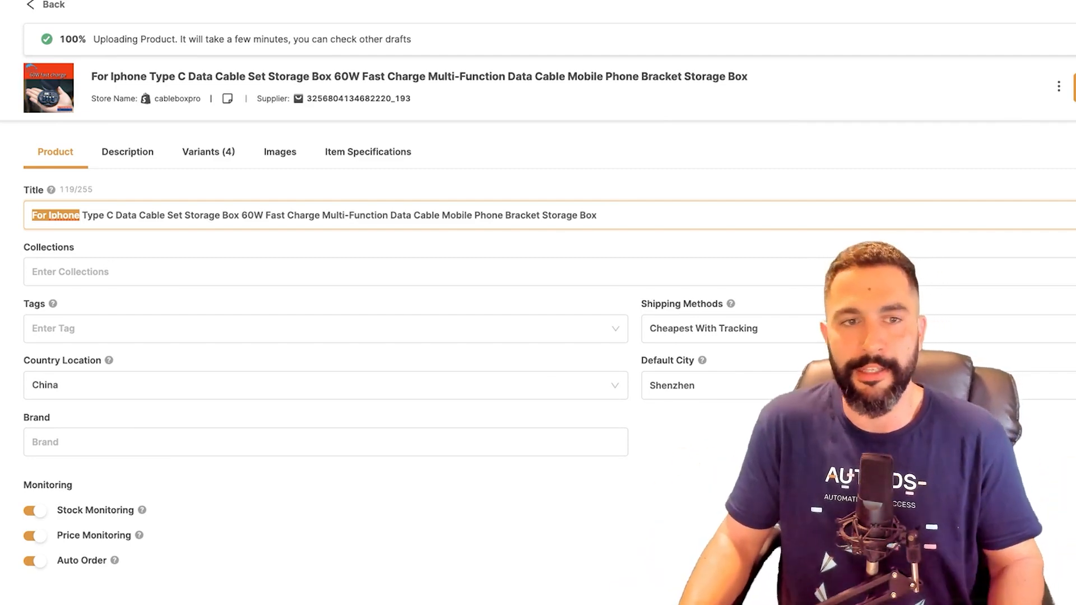
pyautogui.moveTo(598, 215); pyautogui.dragTo(32, 215)
pyautogui.hotkey('ctrl', 'c')
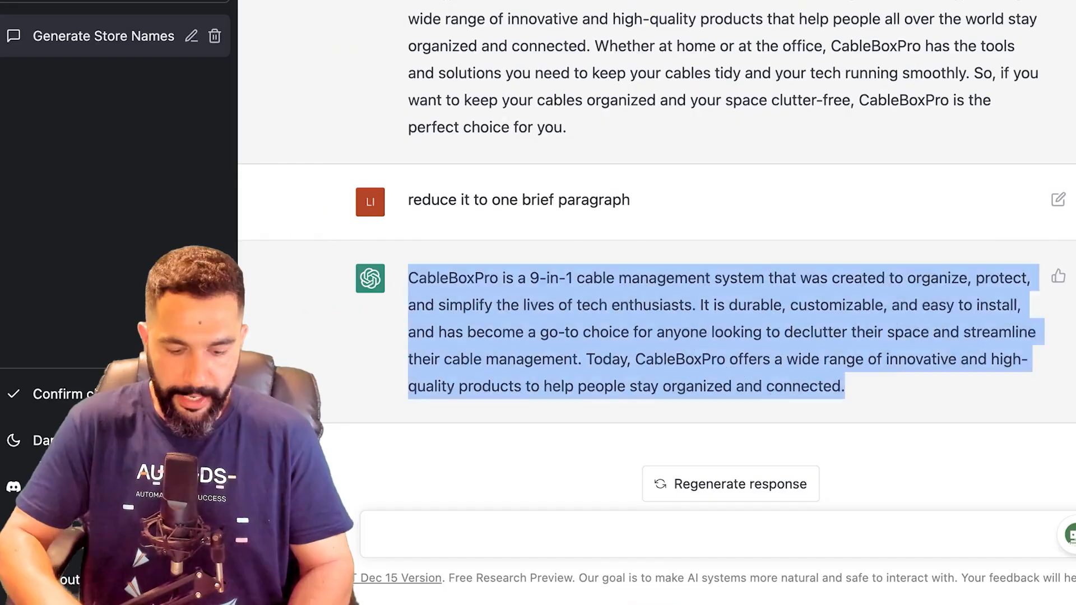
# Switch to ChatGPT and submit the prompt "rewrite this product title:" followed by the copied title on a new line
pyautogui.click(379, 534)
pyautogui.write('rewrite')
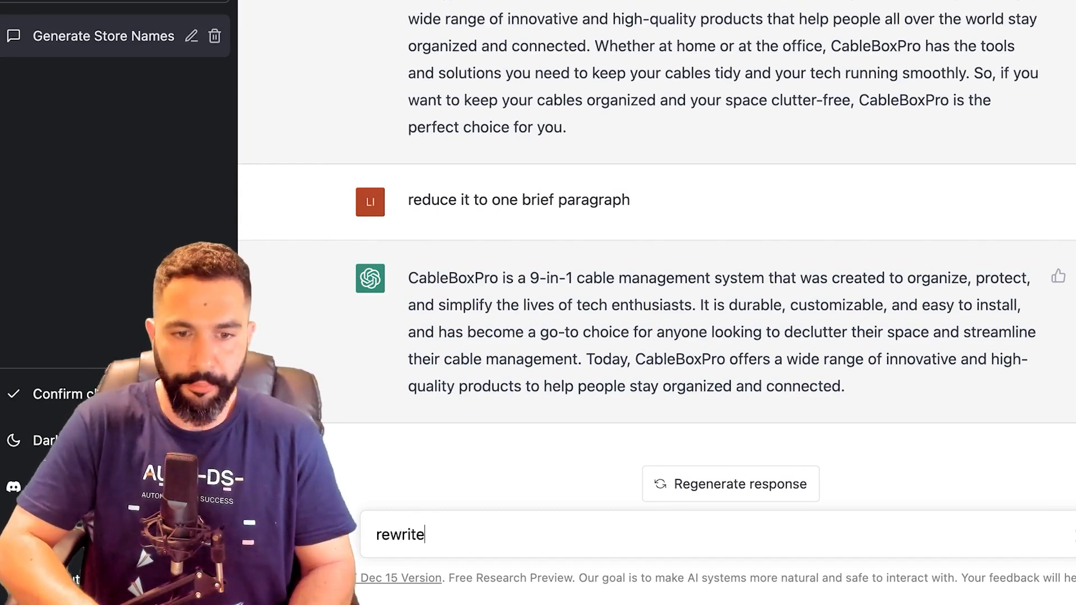
pyautogui.write(' this product title:')
pyautogui.hotkey('shift', 'Return')
pyautogui.hotkey('ctrl', 'v')
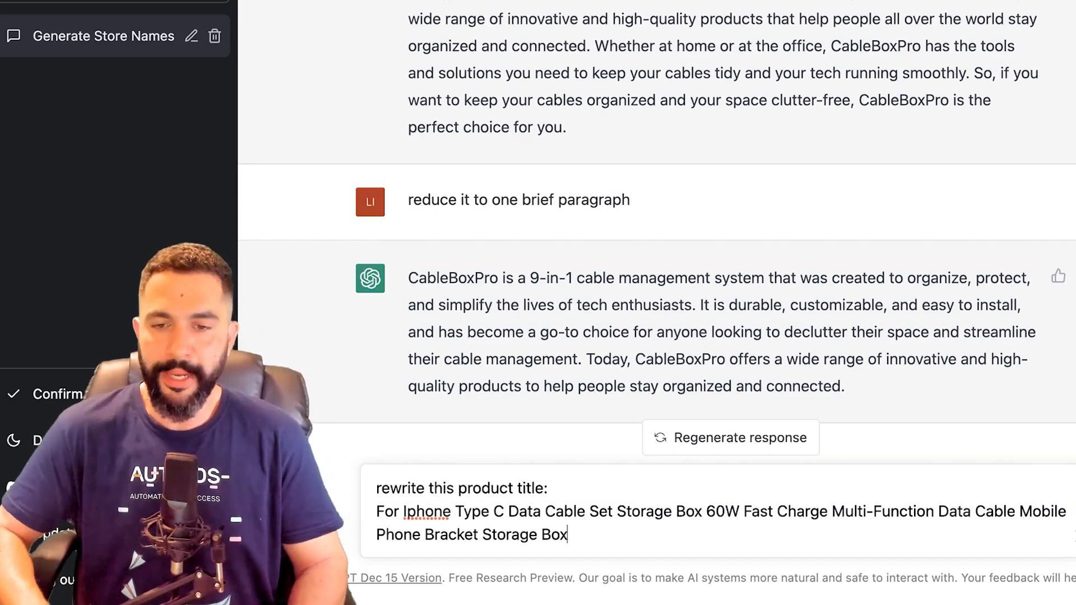
pyautogui.press('Return')
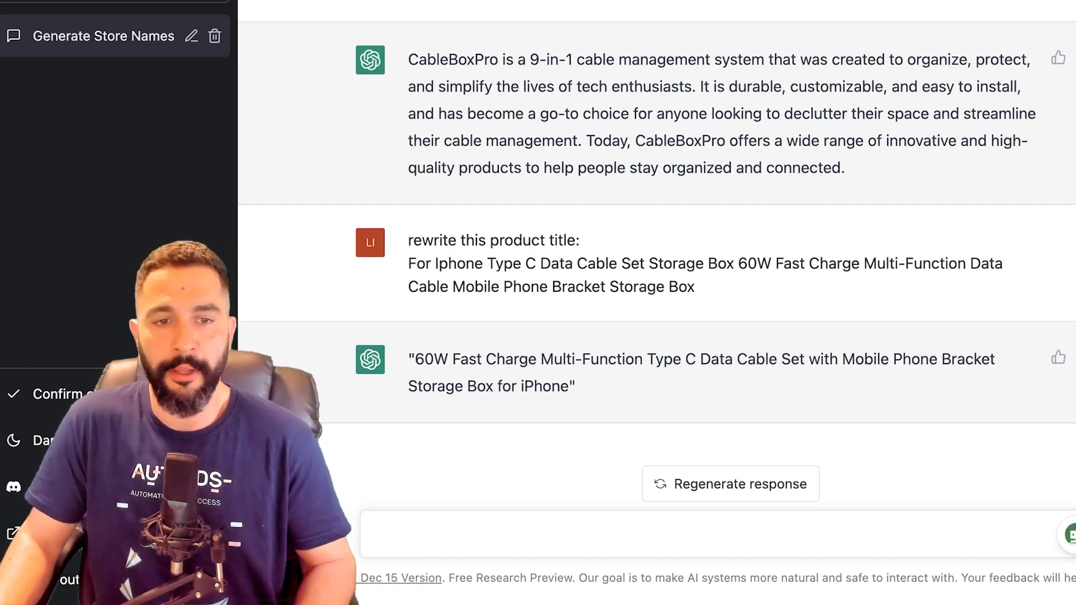
# Replace the AutoDS product title with ChatGPT's "60W Fast Charge Multi-Function Type C Data Cable Set with Mobile Phone Bracket Storage Box for iPhone"
pyautogui.moveTo(568, 387); pyautogui.dragTo(415, 359)
pyautogui.hotkey('ctrl', 'c')
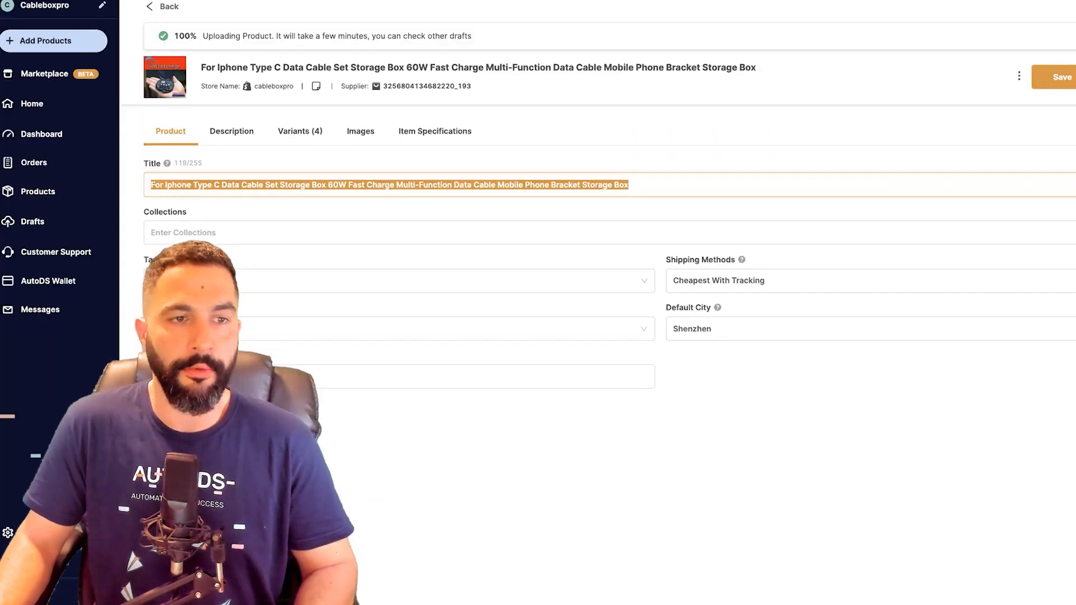
pyautogui.click(628, 185)
pyautogui.hotkey('ctrl', 'a')
pyautogui.hotkey('ctrl', 'v')
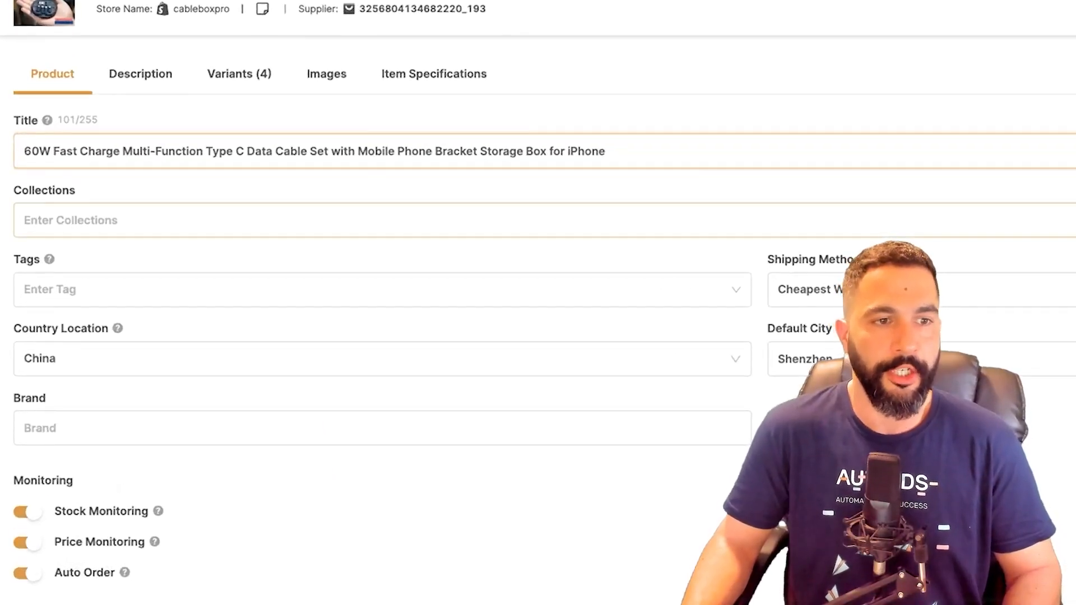
# Assign the product to the Home page collection and add the USB Cables tag
pyautogui.click(70, 220)
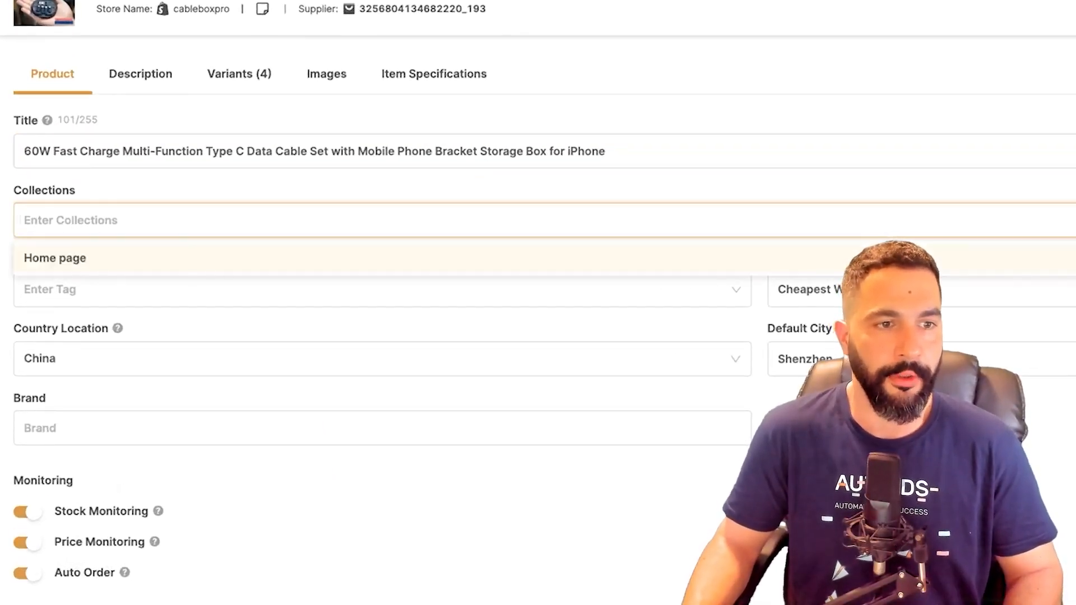
pyautogui.press('Escape')
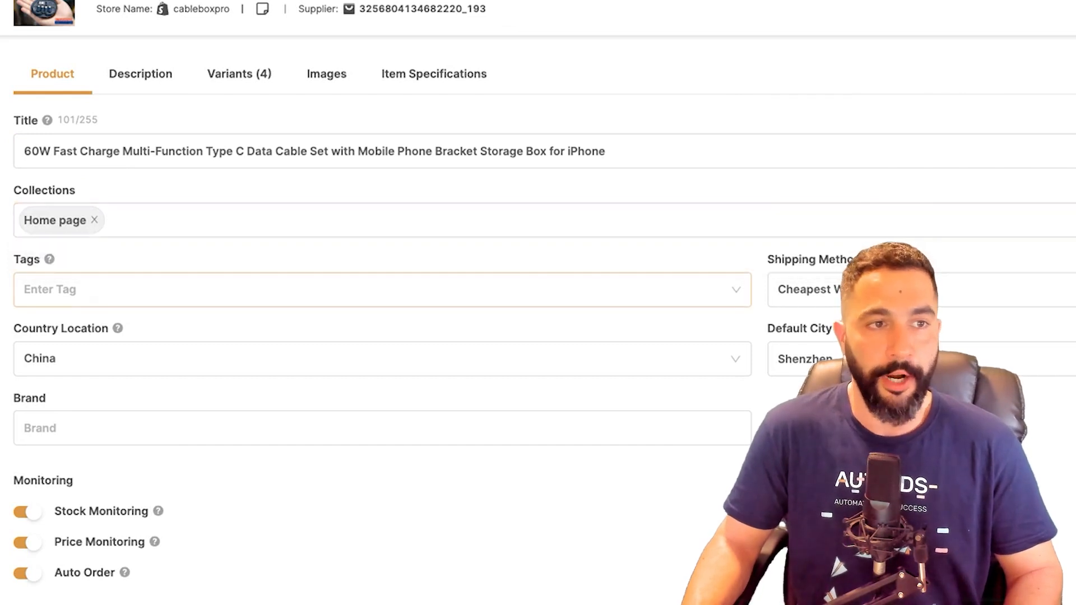
pyautogui.click(84, 290)
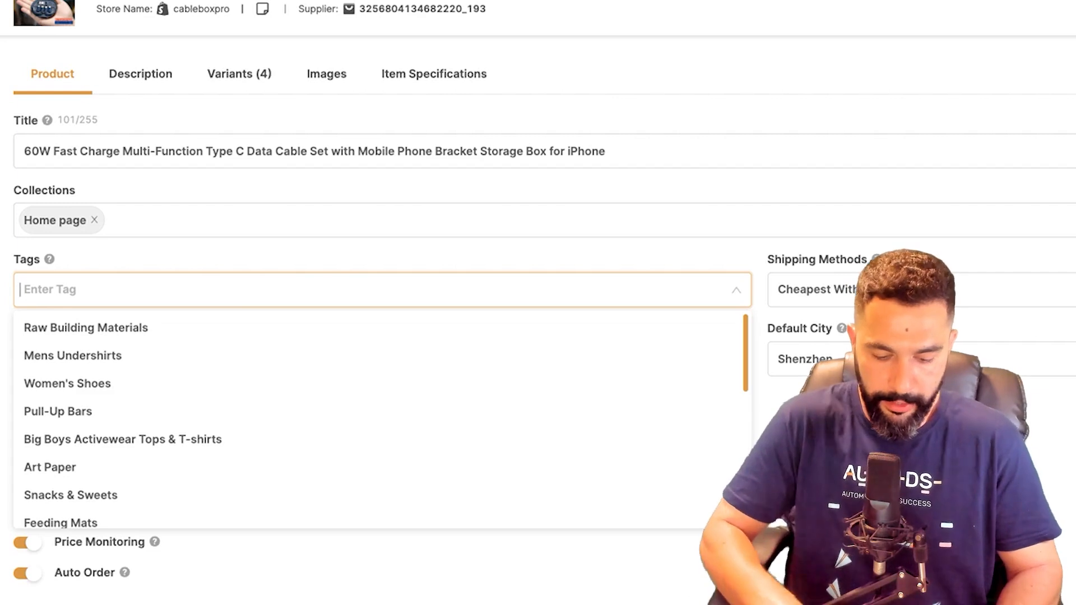
pyautogui.write('Cables')
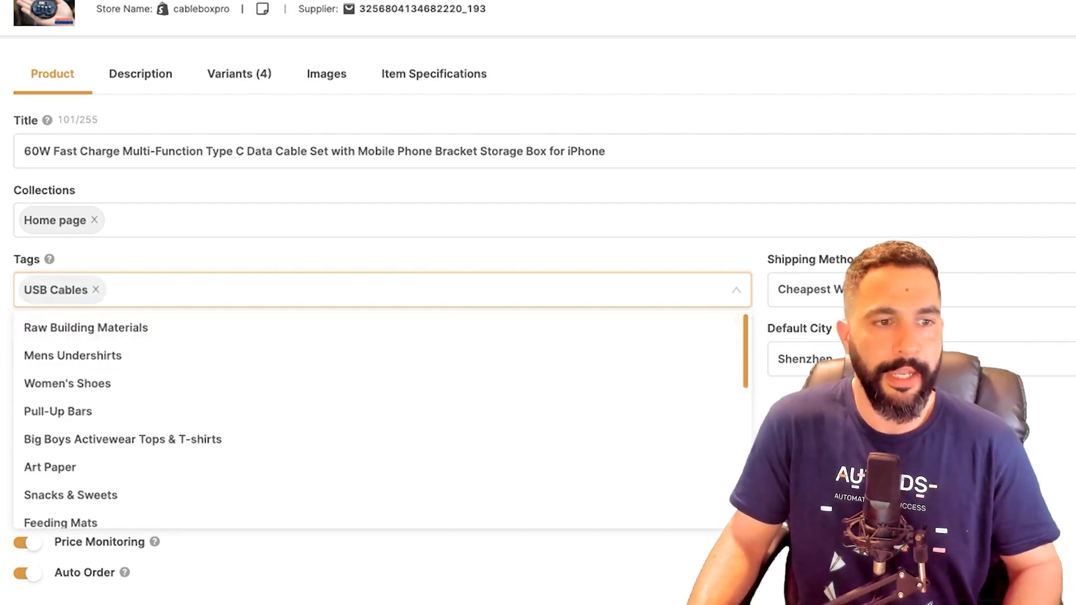
pyautogui.press('Escape')
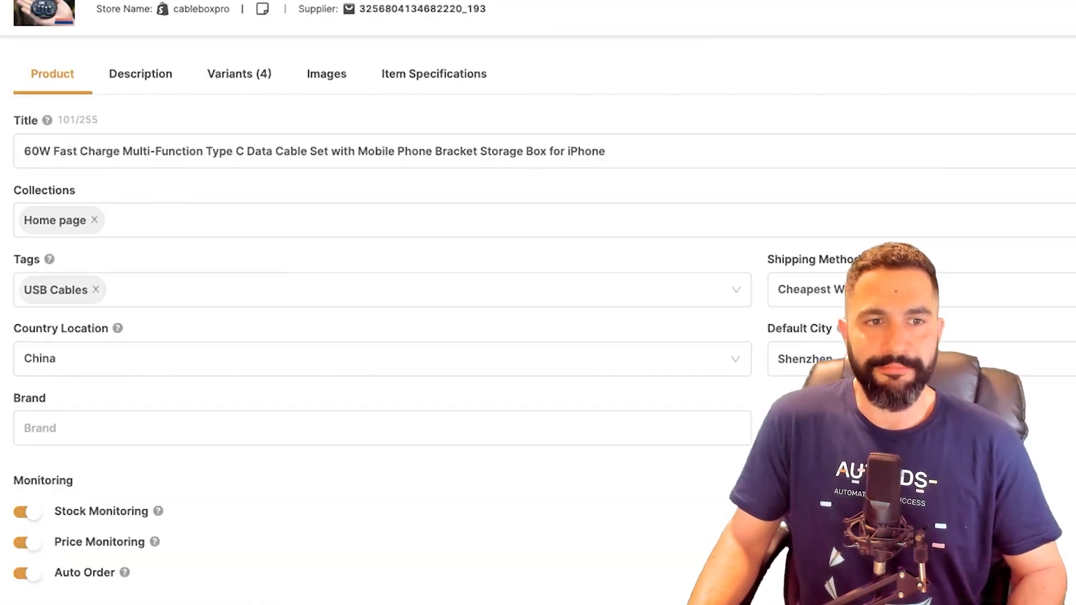
# Open the product's description in AutoDS, and examine the description images and product details on the AliExpress listing
pyautogui.click(141, 74)
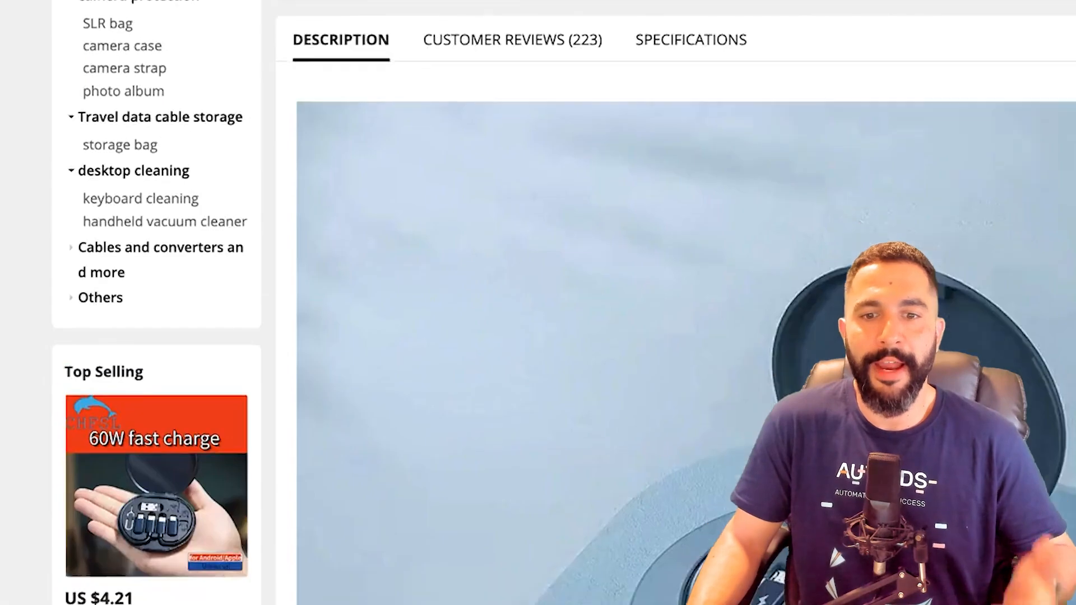
pyautogui.scroll(-15, 538, 303)
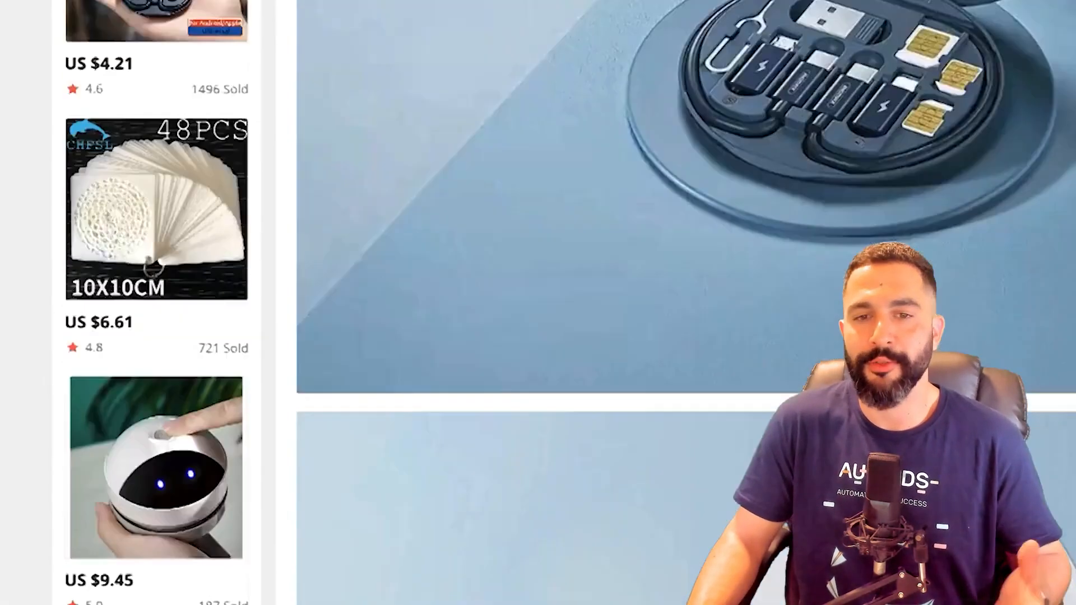
pyautogui.scroll(-15, 538, 303)
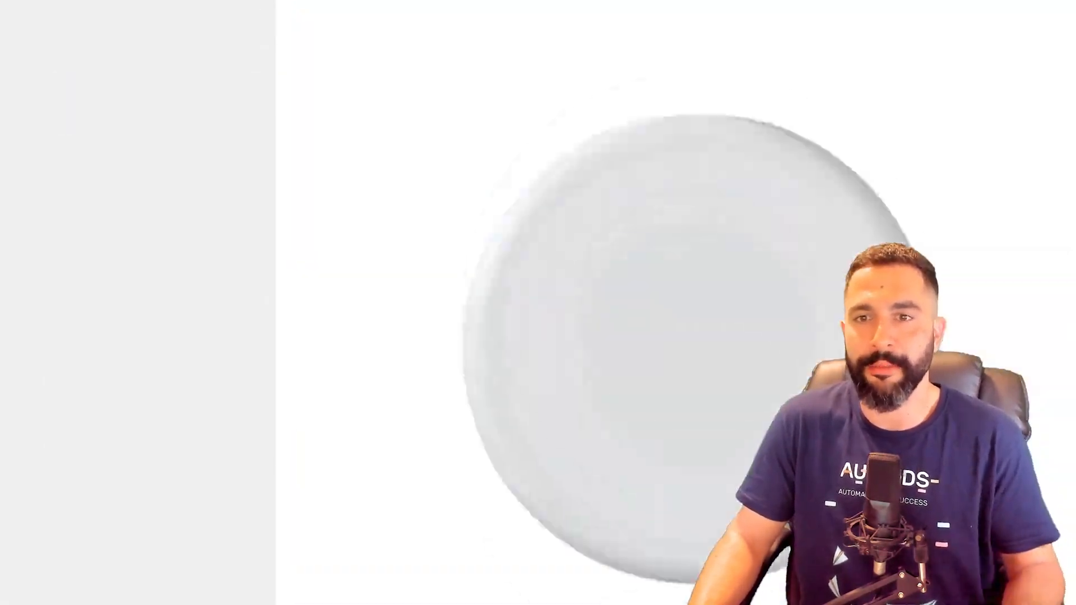
pyautogui.scroll(10, 676, 302)
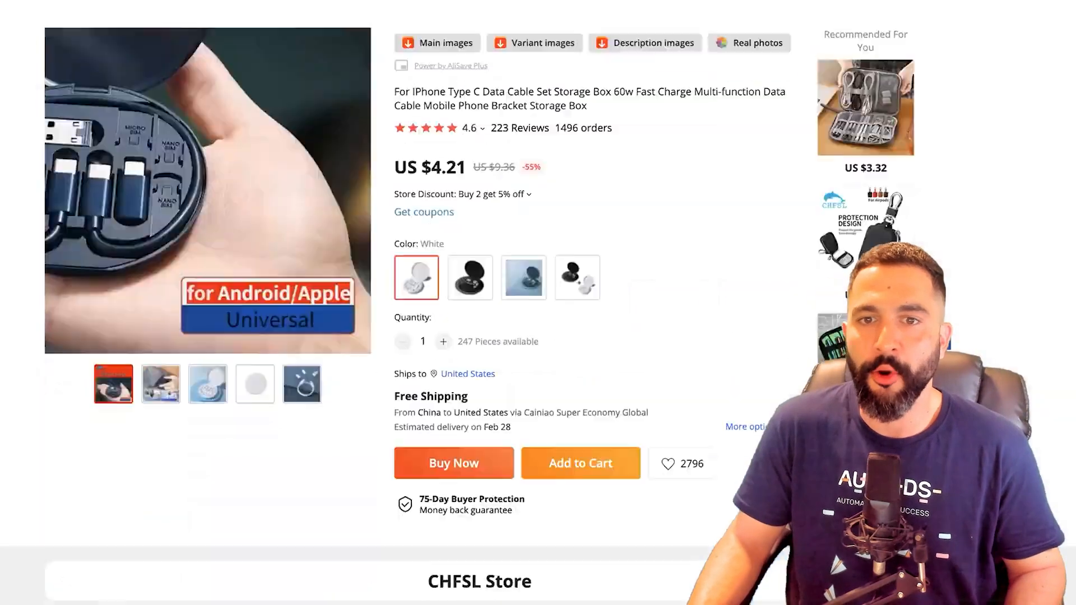
pyautogui.scroll(3, 538, 302)
pyautogui.scroll(-5, 538, 302)
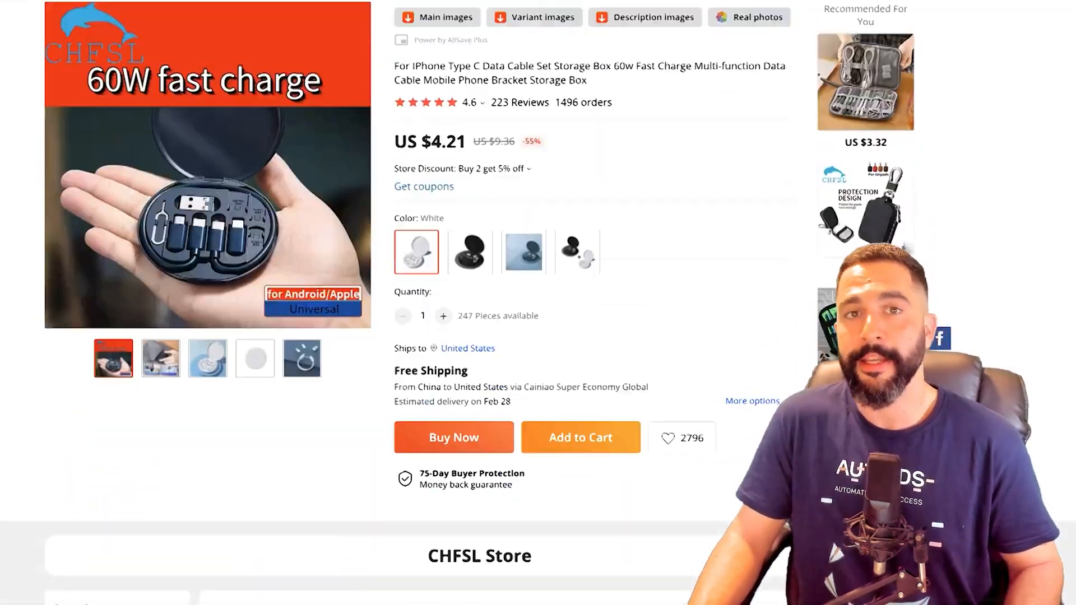
pyautogui.scroll(3, 457, 303)
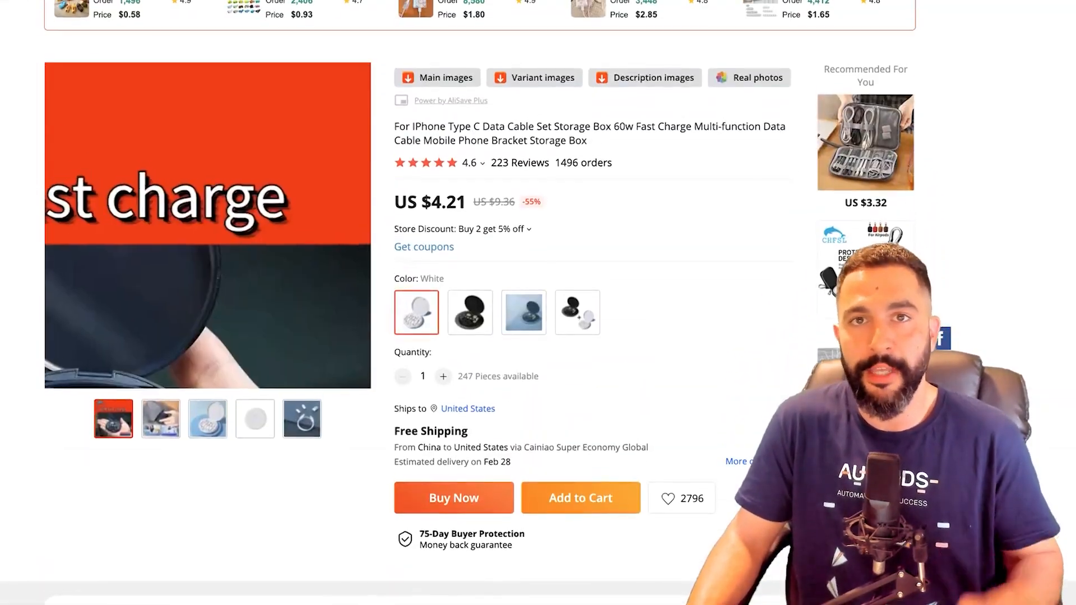
pyautogui.scroll(-1, 458, 302)
pyautogui.scroll(1, 457, 302)
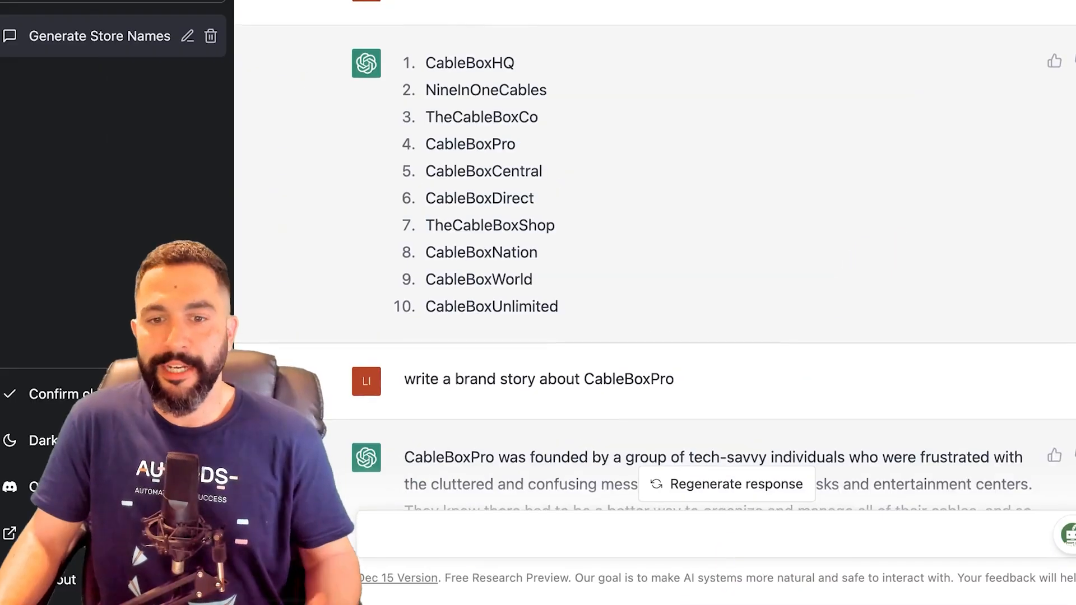
# Submit the ChatGPT prompt "Write a product description for the cable box" below the rewritten product title
pyautogui.scroll(-15, 655, 269)
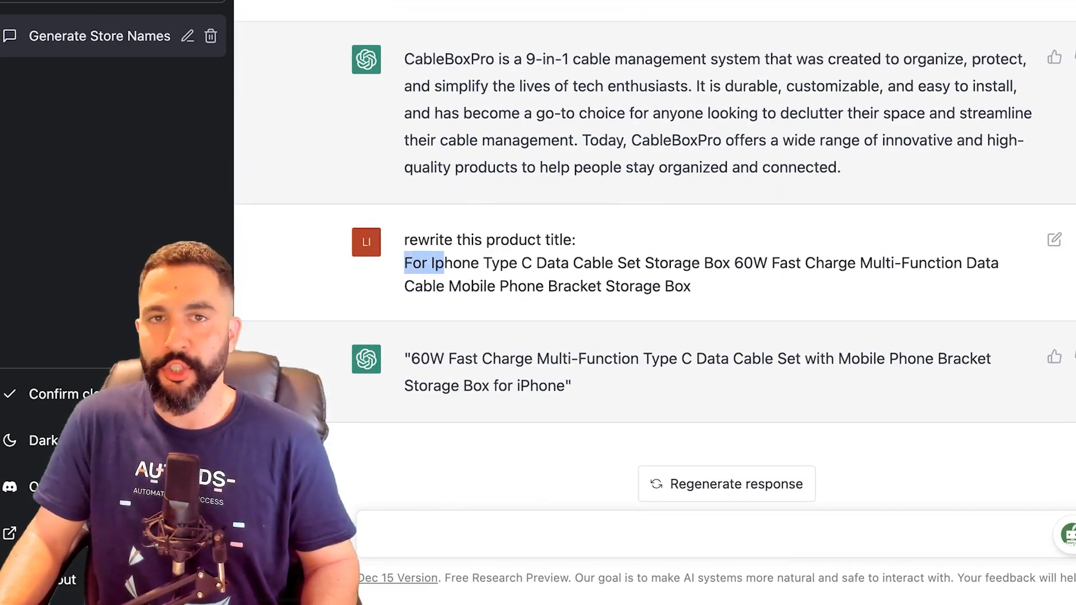
pyautogui.moveTo(444, 263); pyautogui.dragTo(692, 287)
pyautogui.click(372, 535)
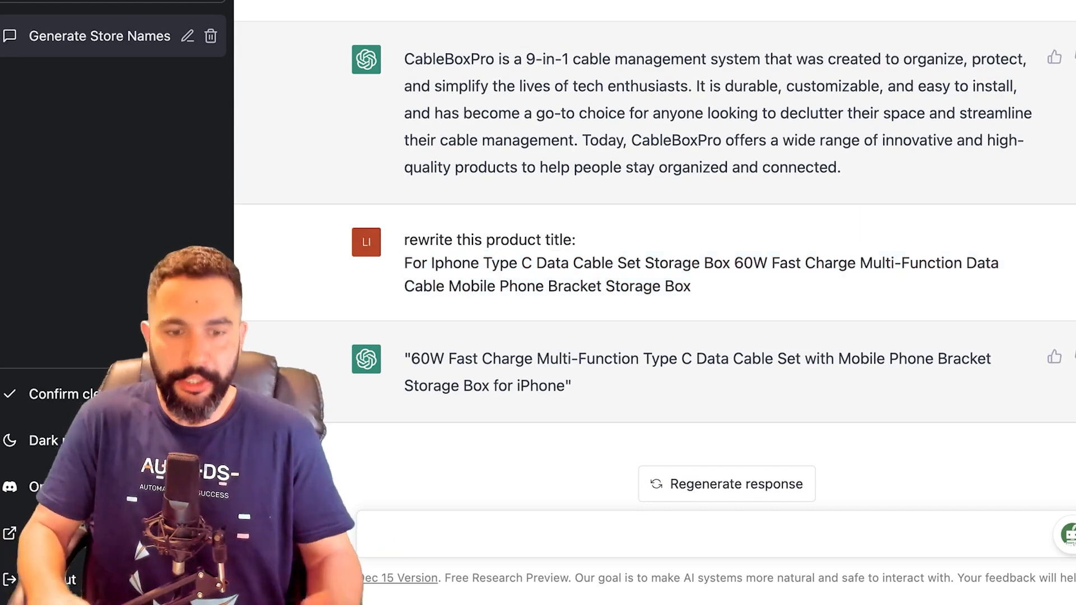
pyautogui.write('Wr')
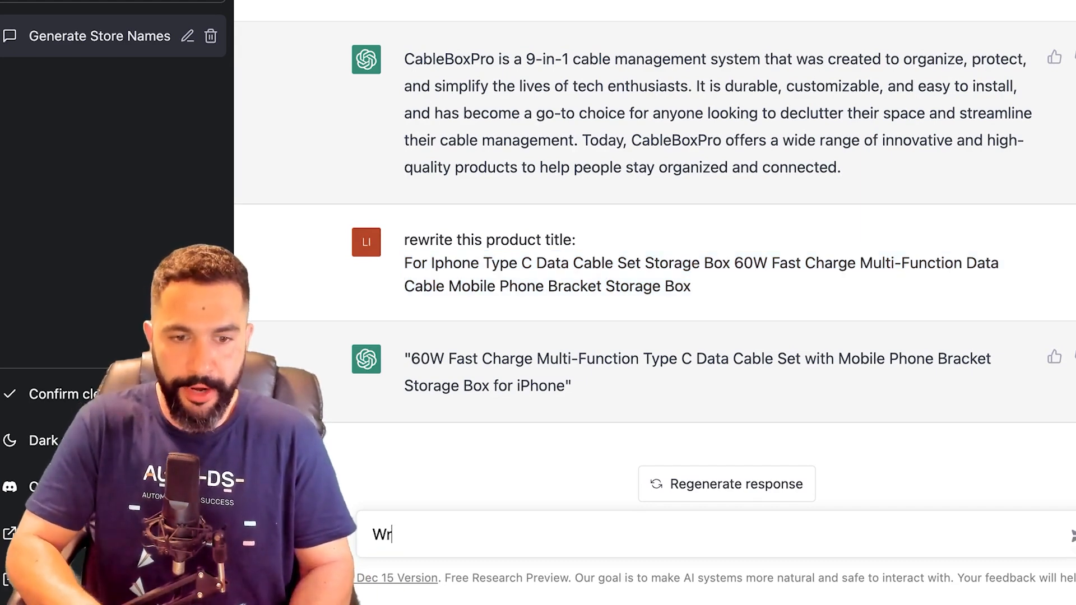
pyautogui.write('ite a product descr')
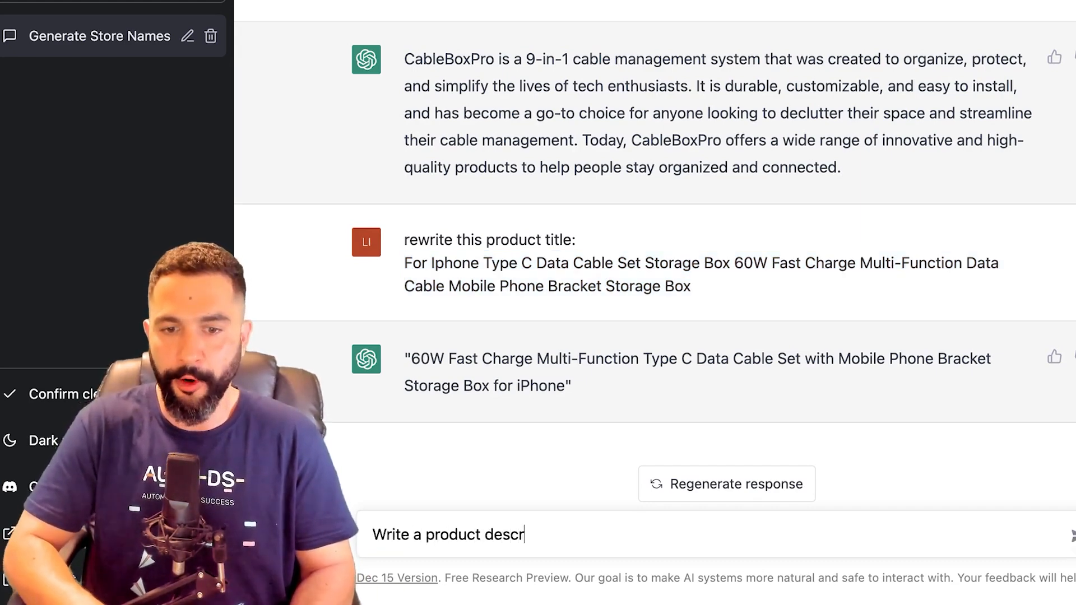
pyautogui.write('iption for the cable box')
pyautogui.press('Return')
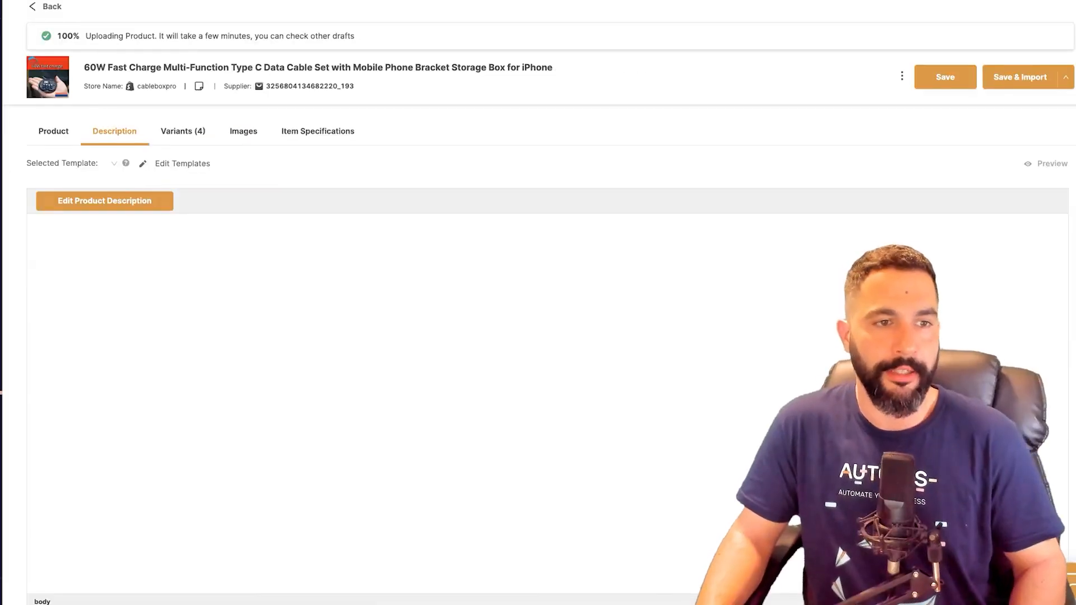
# Paste the ChatGPT-written CableBoxPro description into the product's empty description in AutoDS
pyautogui.click(104, 201)
pyautogui.rightClick(81, 234)
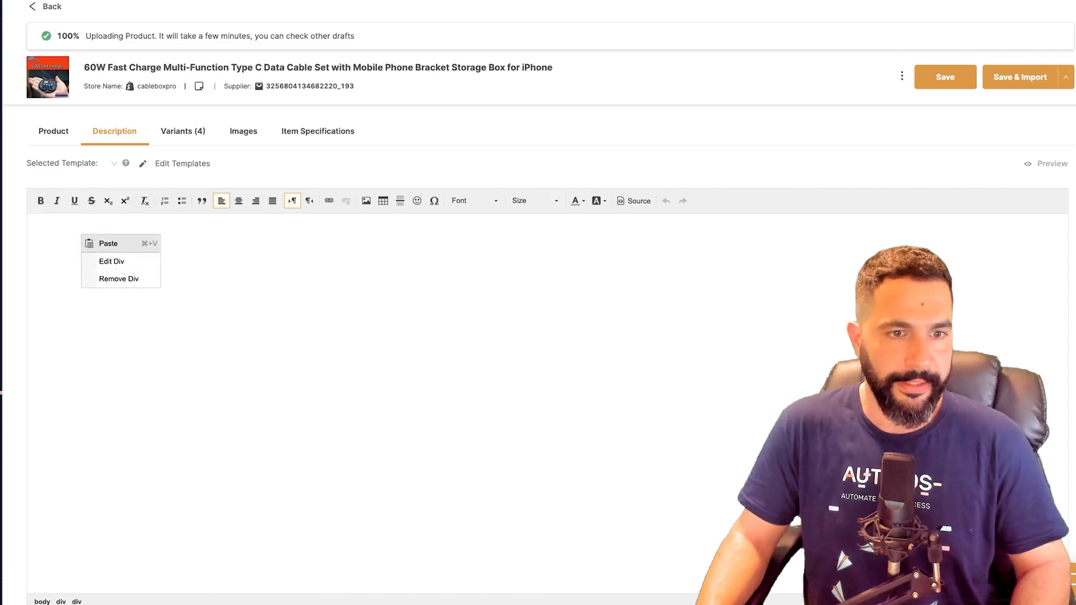
pyautogui.click(76, 228)
pyautogui.hotkey('ctrl', 'v')
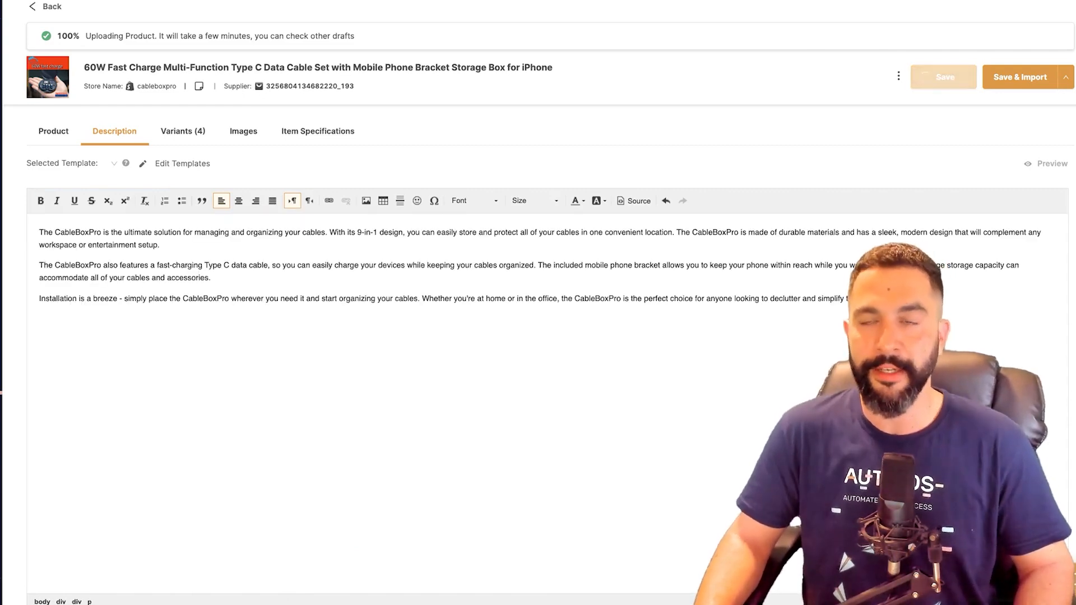
# Open the Black variant's pricing and set its percentage fees to 15
pyautogui.click(183, 131)
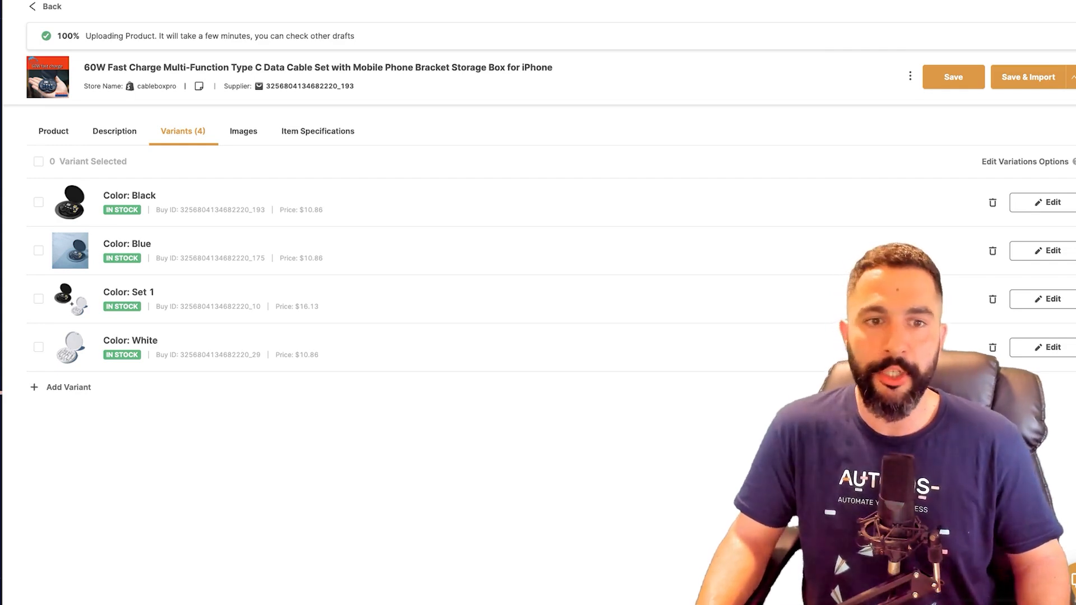
pyautogui.click(1047, 203)
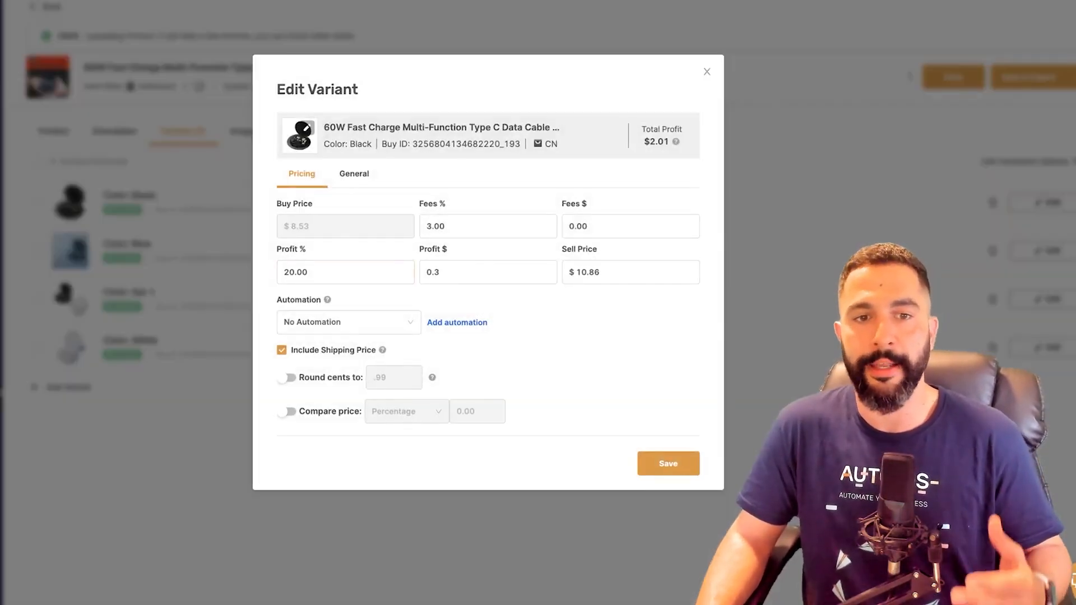
pyautogui.doubleClick(295, 272)
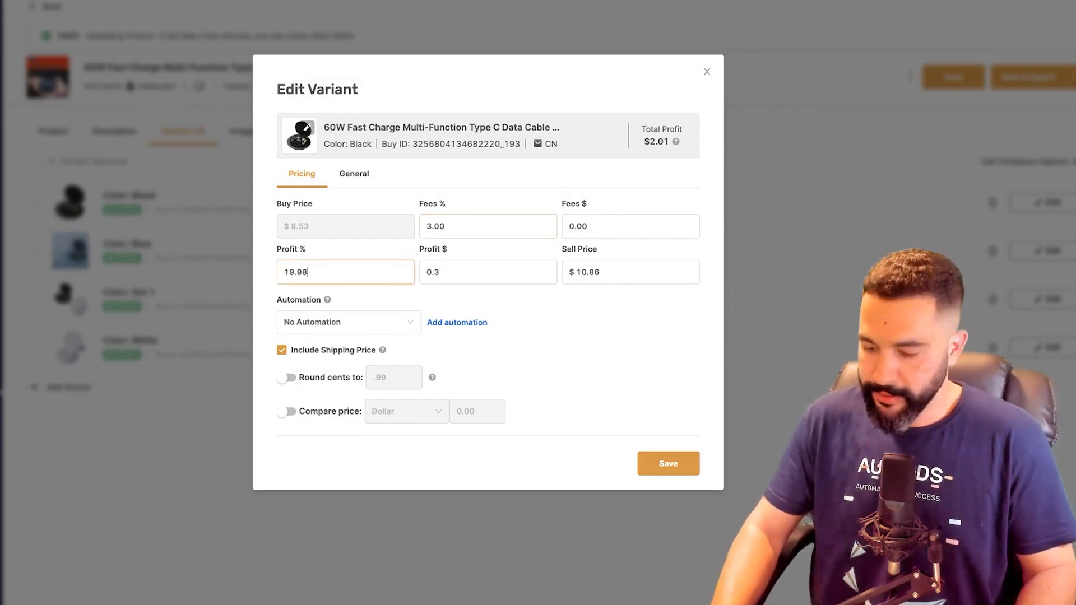
pyautogui.doubleClick(435, 226)
pyautogui.write('15')
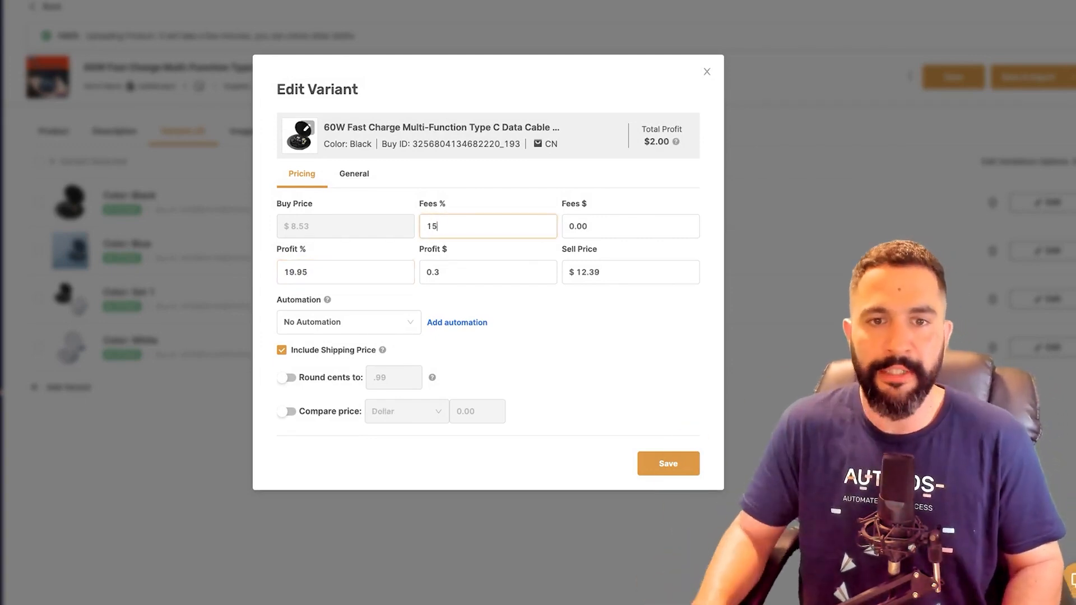
pyautogui.press('Tab')
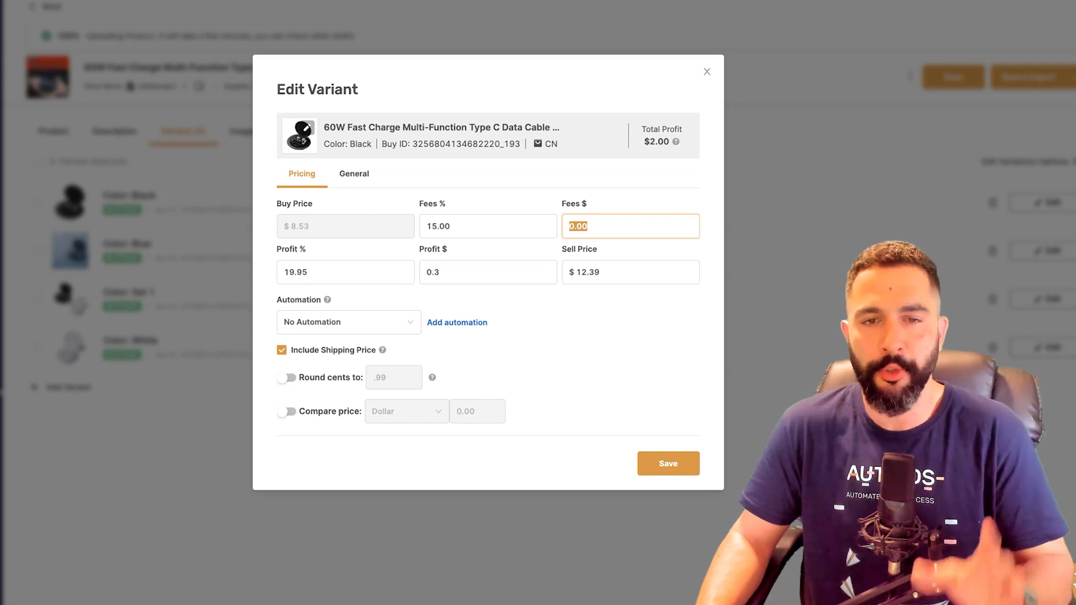
pyautogui.doubleClick(438, 226)
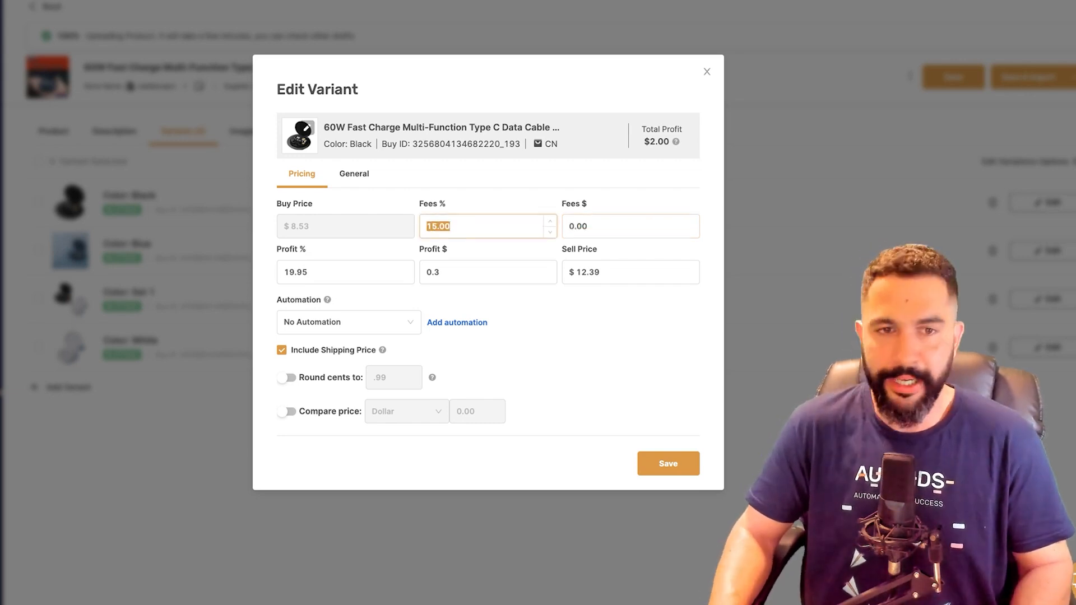
# Set the Black variant's profit to 30%, and change its sell price to $13.97
pyautogui.doubleClick(295, 273)
pyautogui.write('30')
pyautogui.press('Tab')
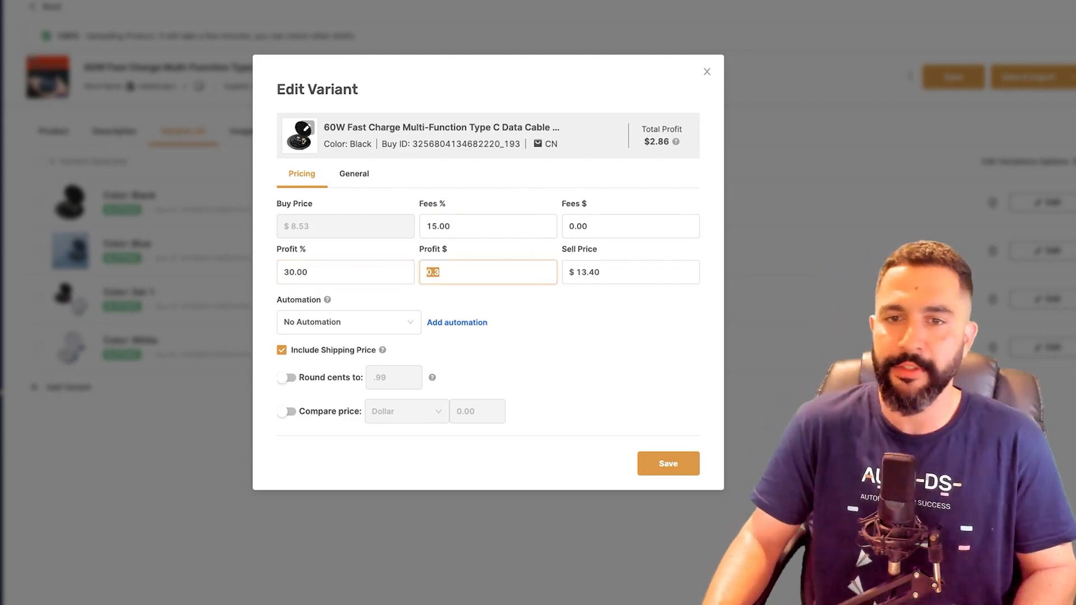
pyautogui.click(608, 272)
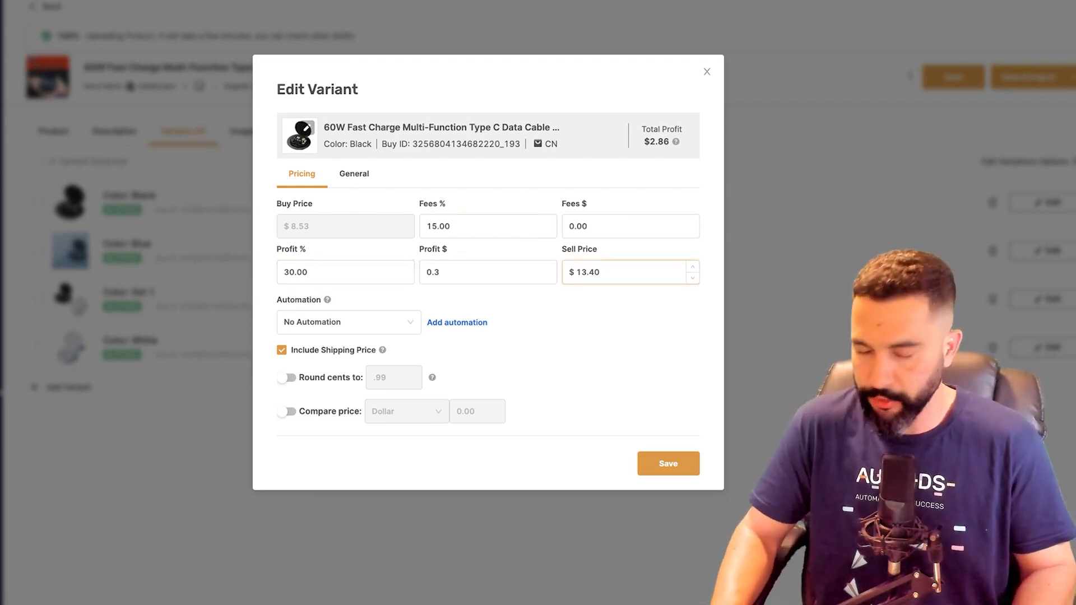
pyautogui.press('BackSpace')
pyautogui.press('BackSpace')
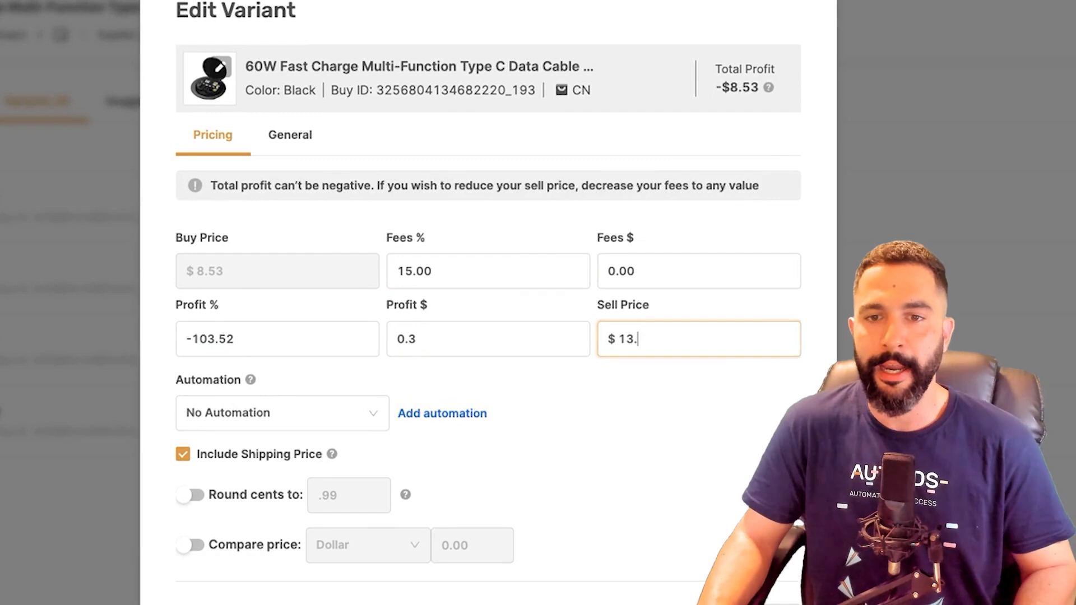
pyautogui.write('97')
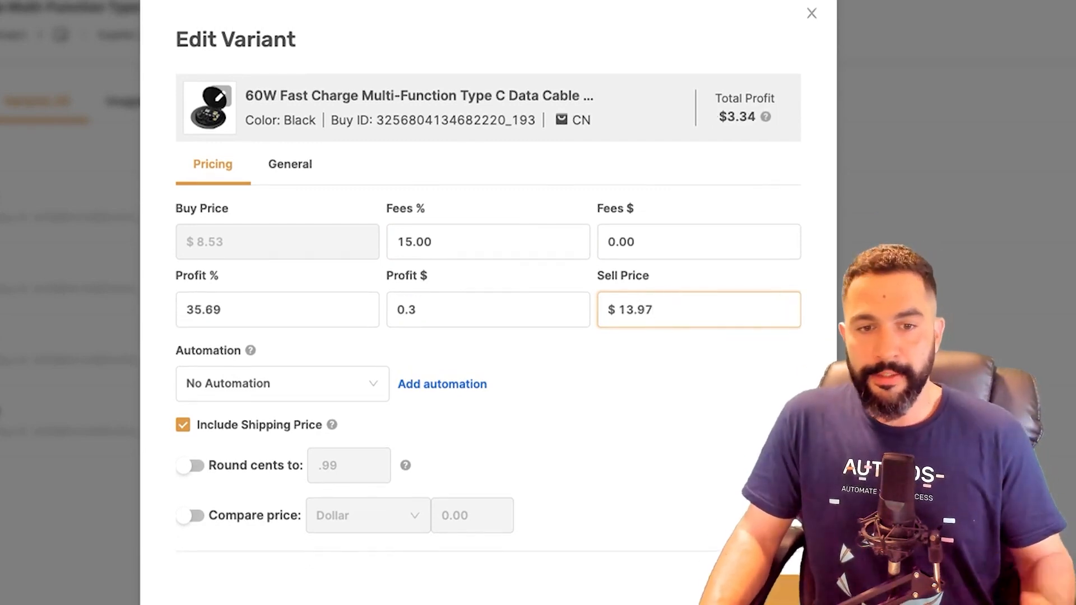
# Turn on cent rounding to .97 for the Black variant and enable a compare price in dollars
pyautogui.click(190, 466)
pyautogui.click(339, 466)
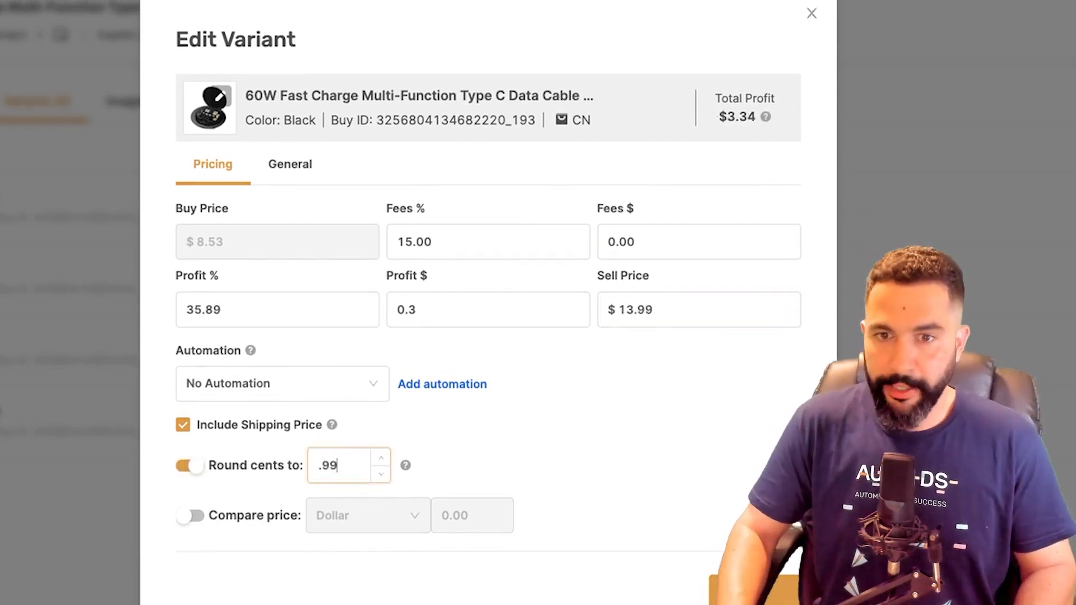
pyautogui.press('BackSpace')
pyautogui.write('7')
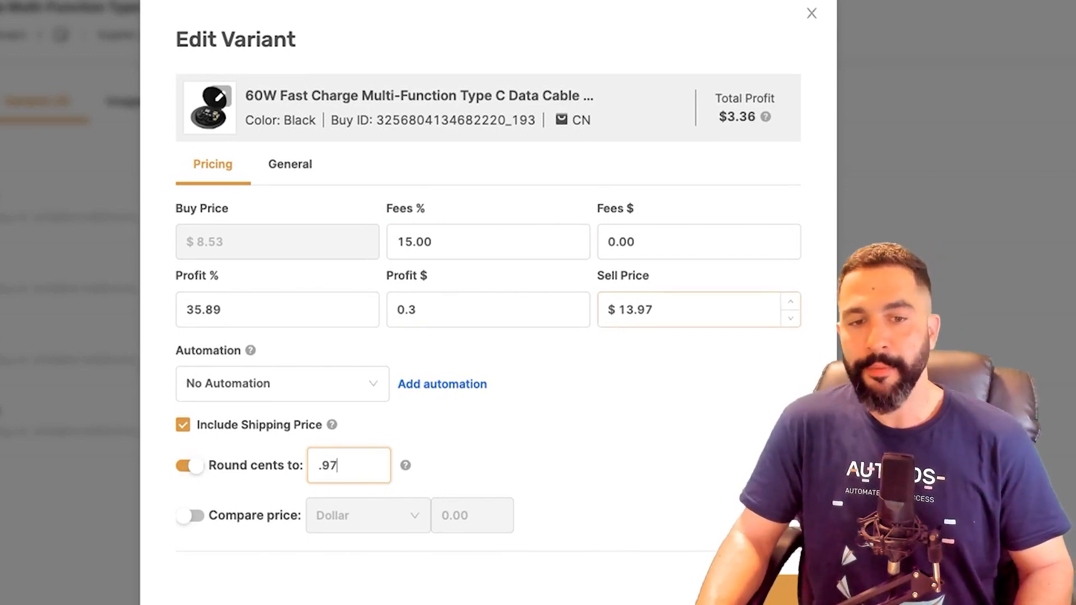
pyautogui.click(190, 515)
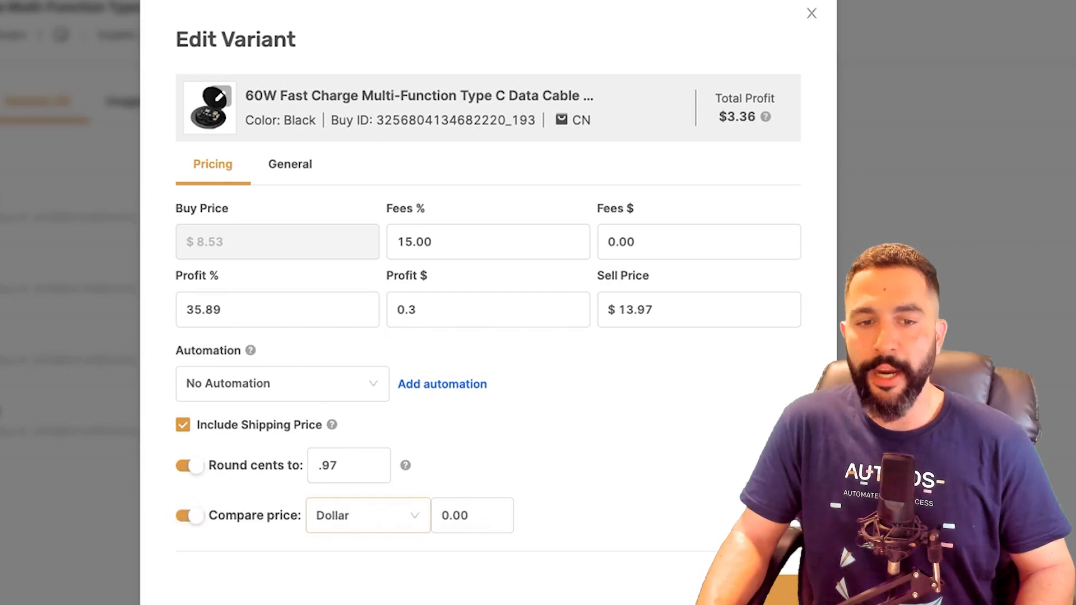
pyautogui.moveTo(471, 515); pyautogui.dragTo(431, 515)
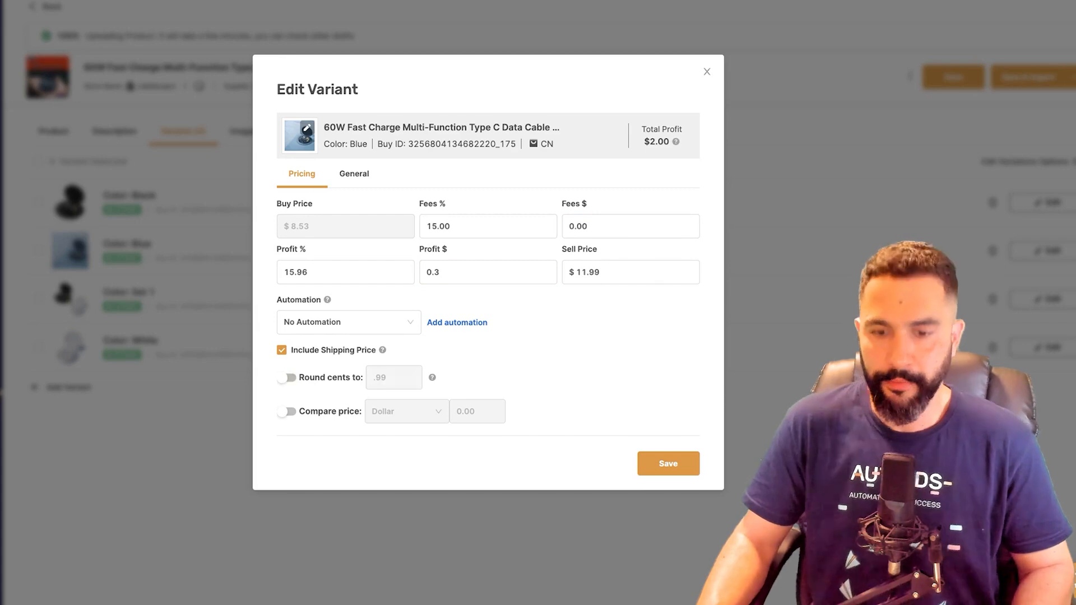
# Turn on cent rounding to .97 for the Blue variant and save its pricing
pyautogui.click(286, 377)
pyautogui.click(390, 377)
pyautogui.press('BackSpace')
pyautogui.write('7')
pyautogui.click(668, 464)
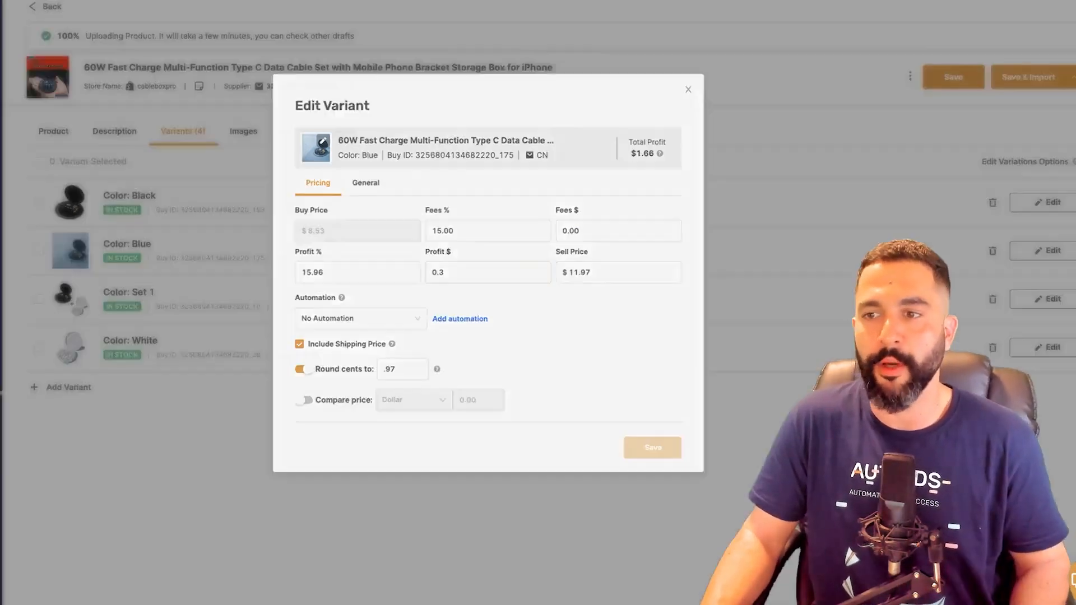
# Set the Set 1 variant's sell price to $19, enable cent rounding to .99, and save its pricing
pyautogui.click(1047, 299)
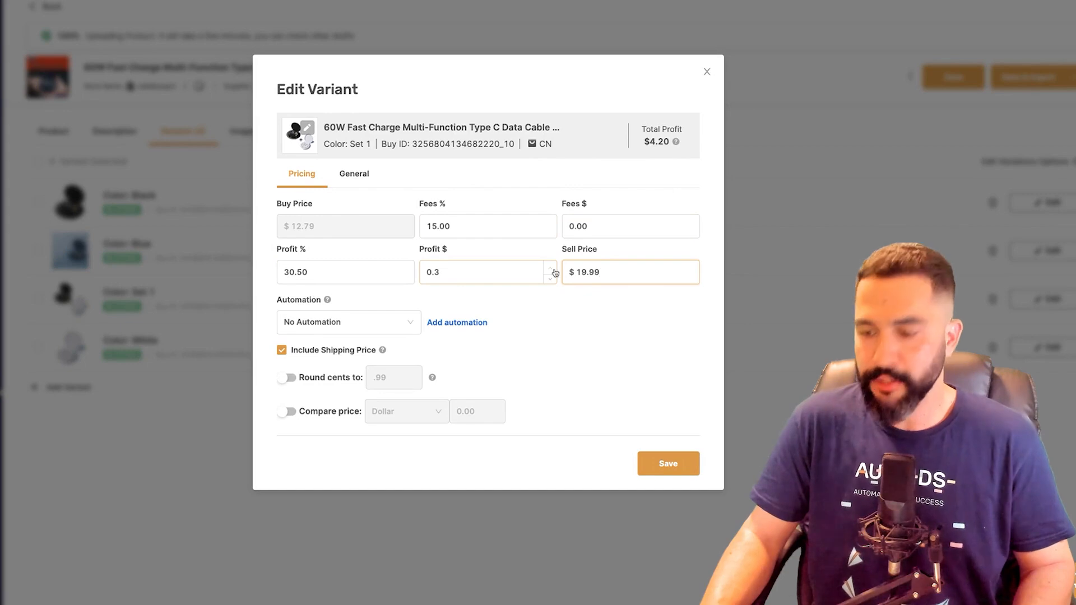
pyautogui.hotkey('ctrl', 'a')
pyautogui.write('19')
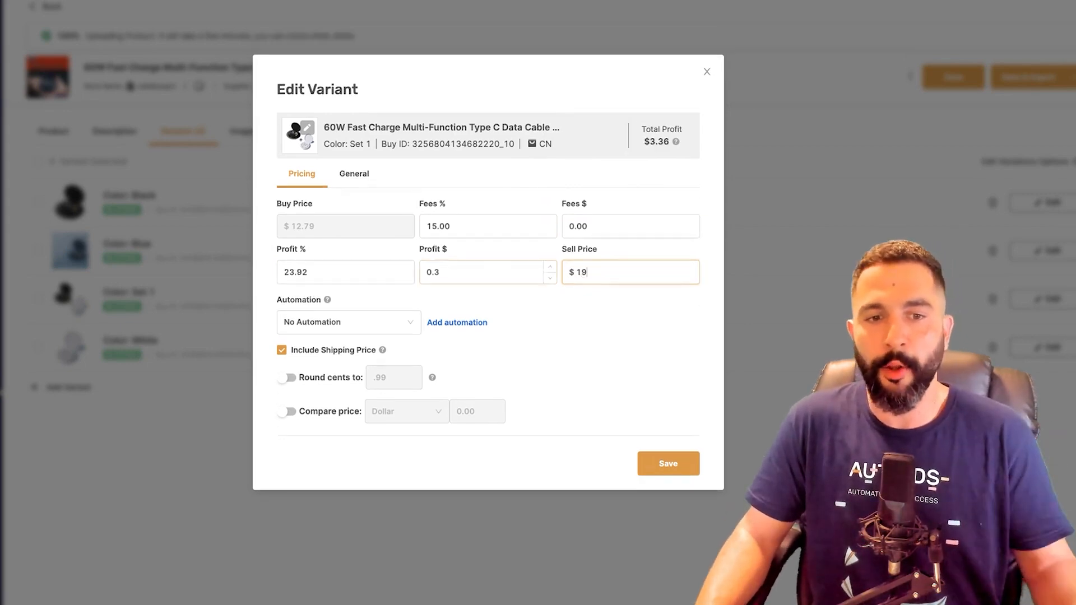
pyautogui.click(287, 377)
pyautogui.click(668, 464)
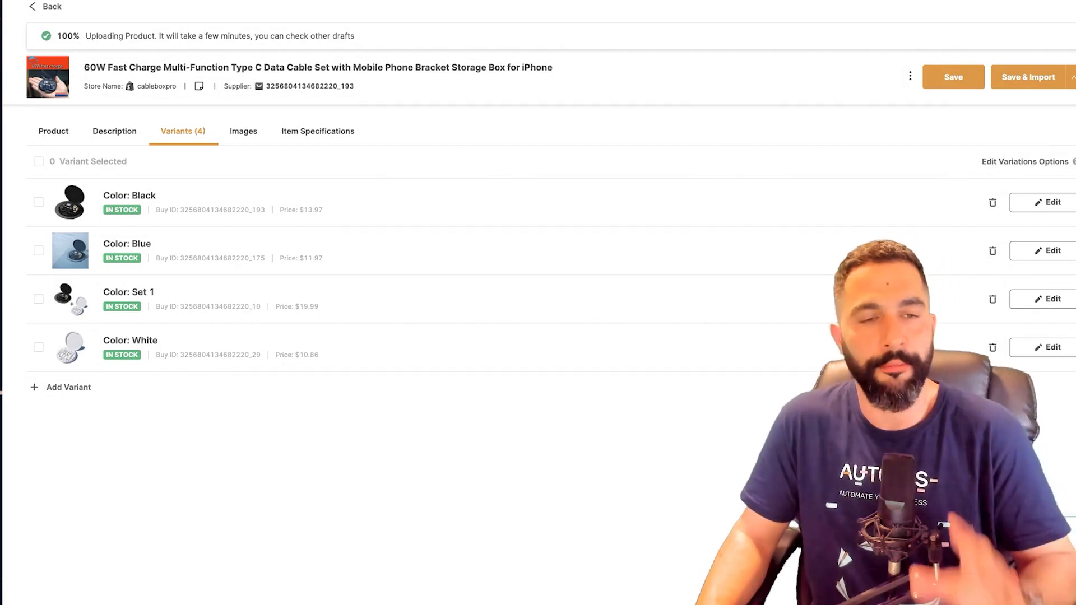
# Review the product's images, item specifications and variants, and return to its general product details
pyautogui.click(243, 131)
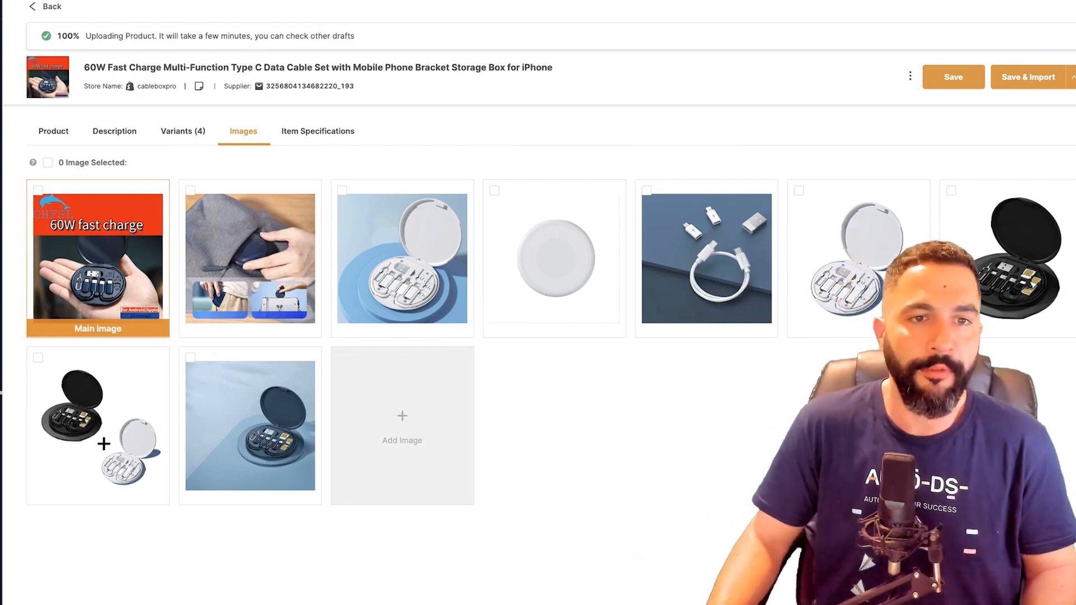
pyautogui.click(318, 131)
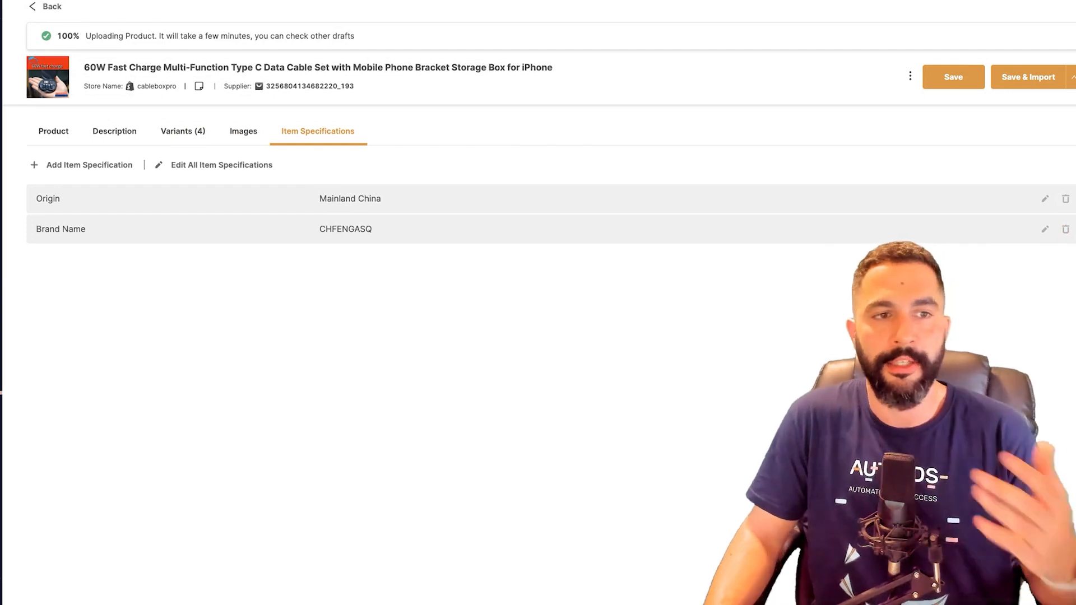
pyautogui.click(89, 165)
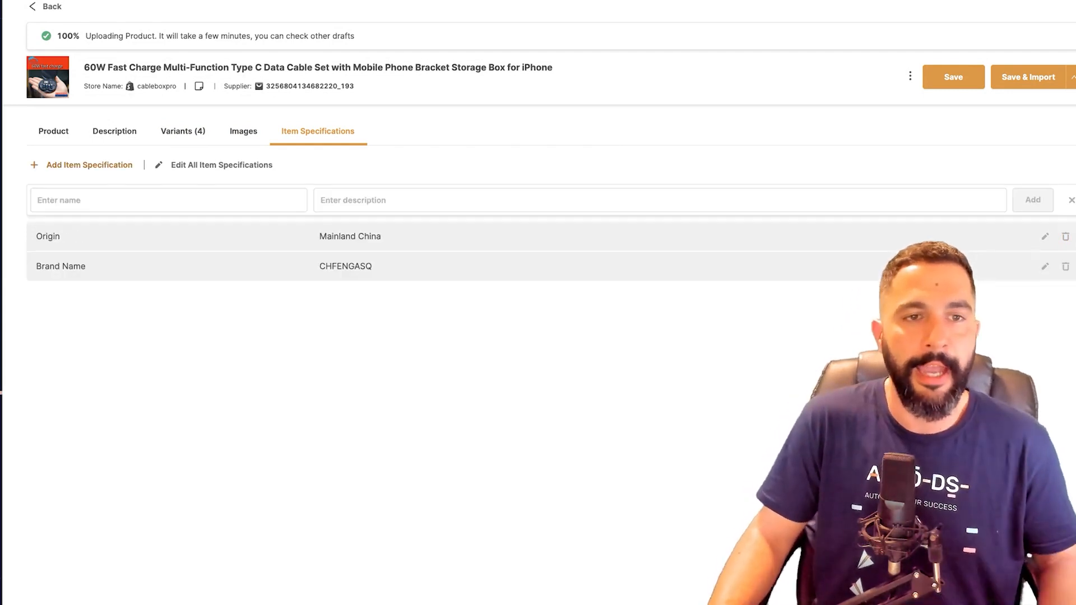
pyautogui.click(182, 131)
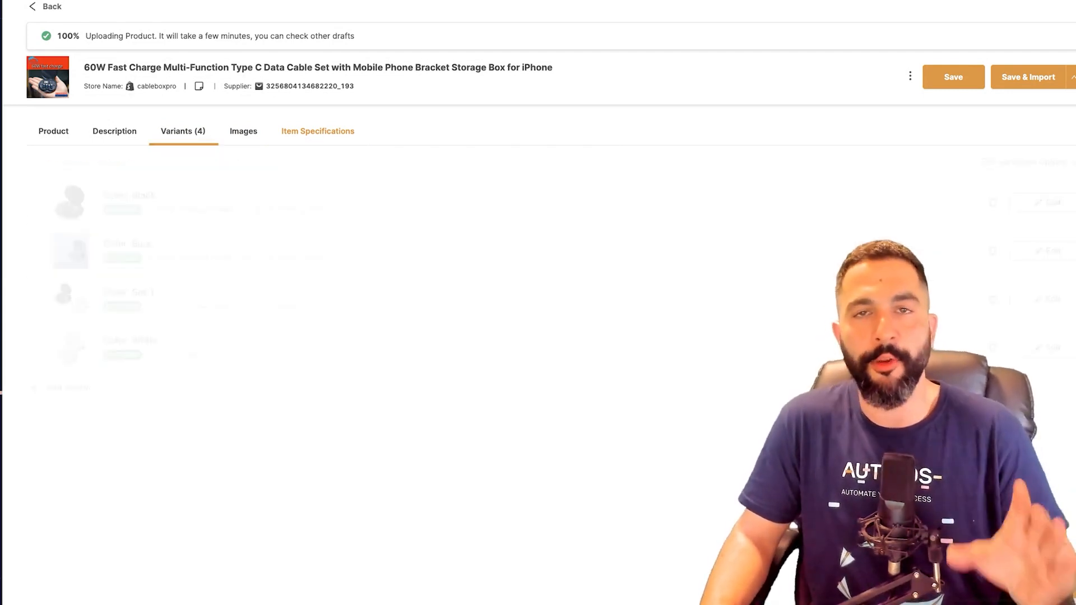
pyautogui.click(54, 131)
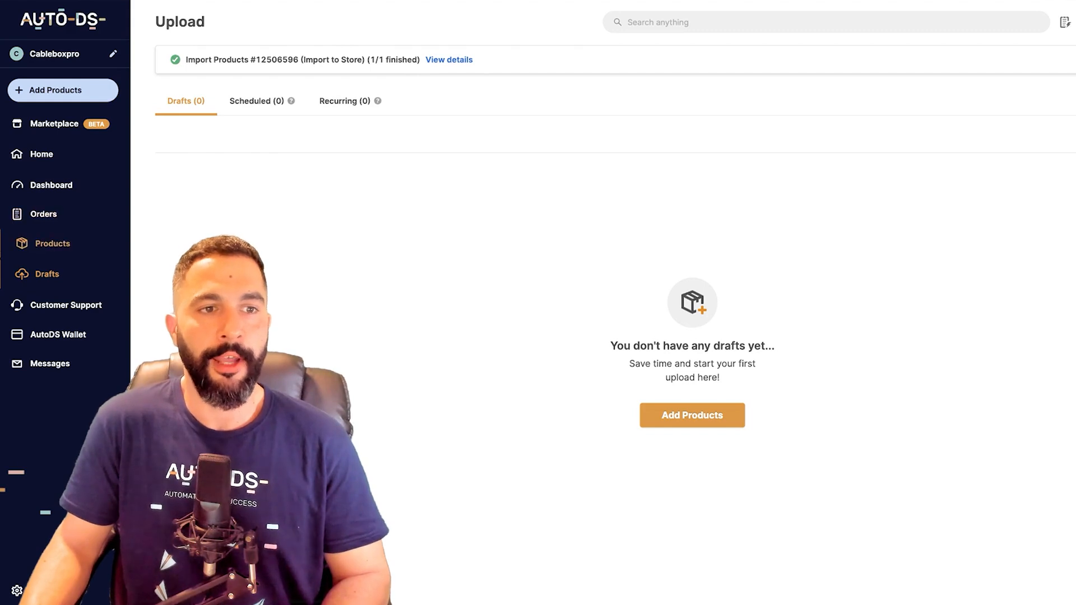
# View the AutoDS product list, and open the imported cable set in Shopify to check its description and organization details
pyautogui.click(52, 244)
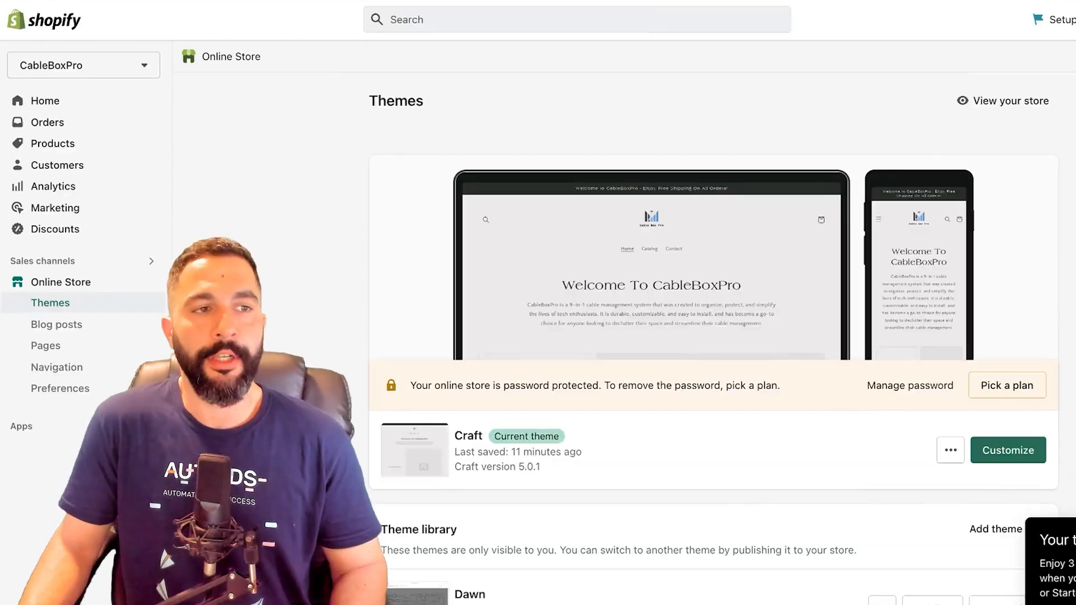
pyautogui.click(59, 119)
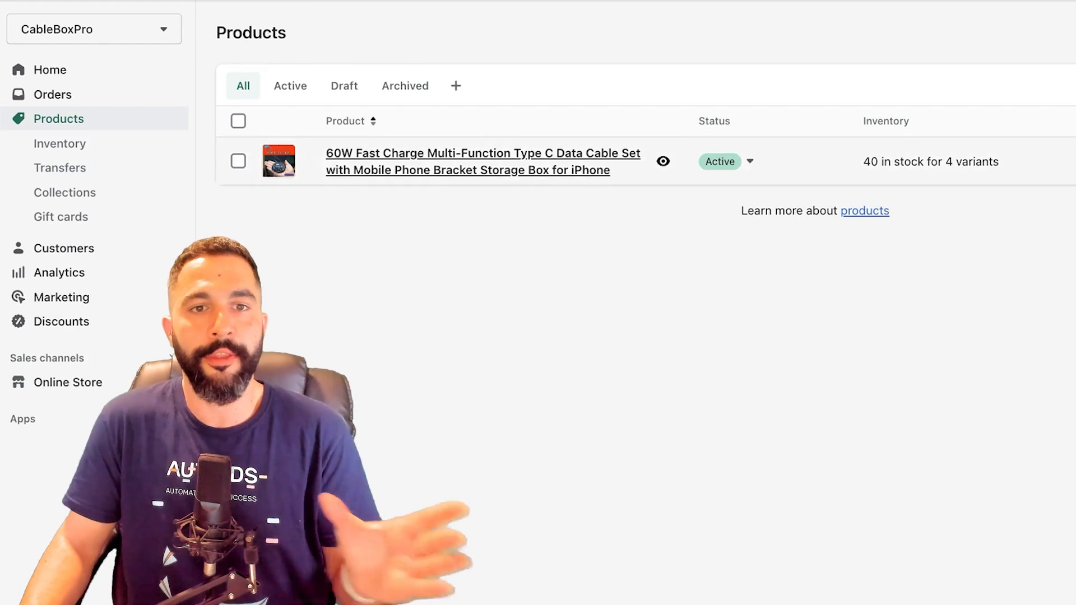
pyautogui.click(482, 161)
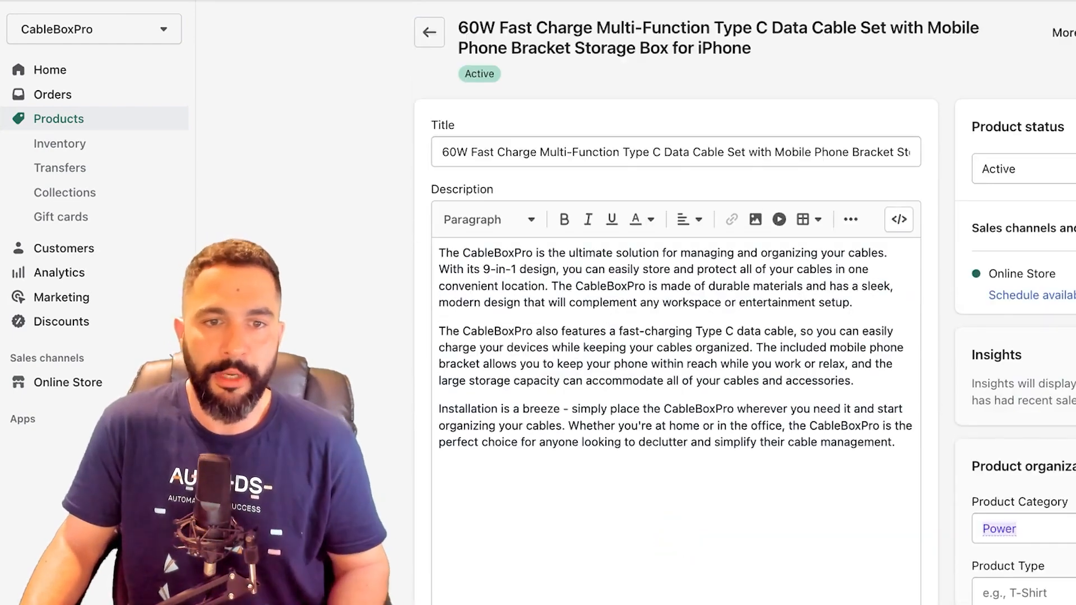
pyautogui.scroll(-2, 672, 336)
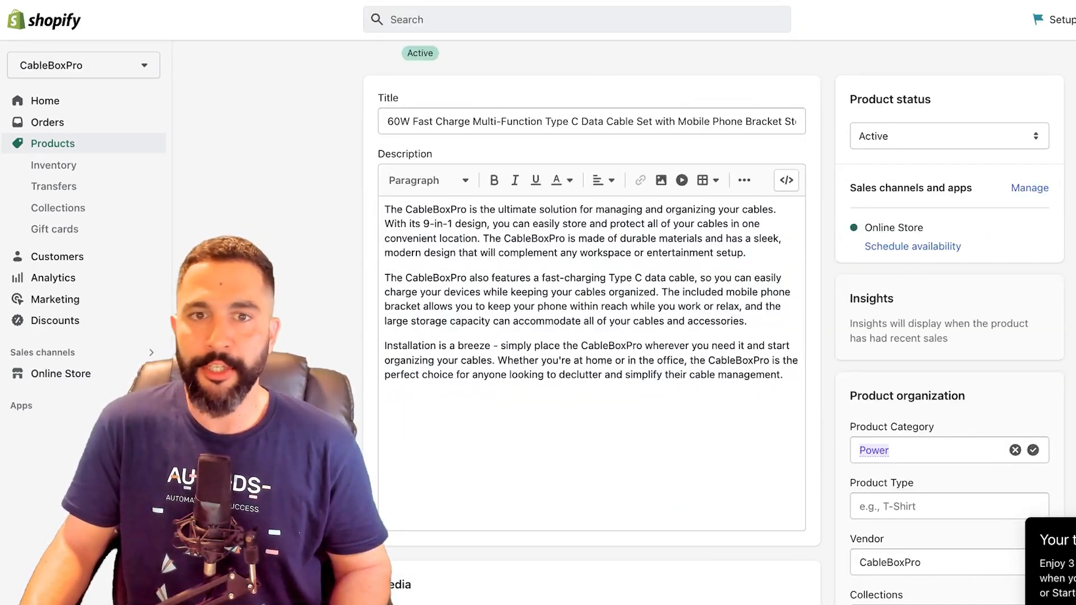
pyautogui.scroll(-2, 616, 337)
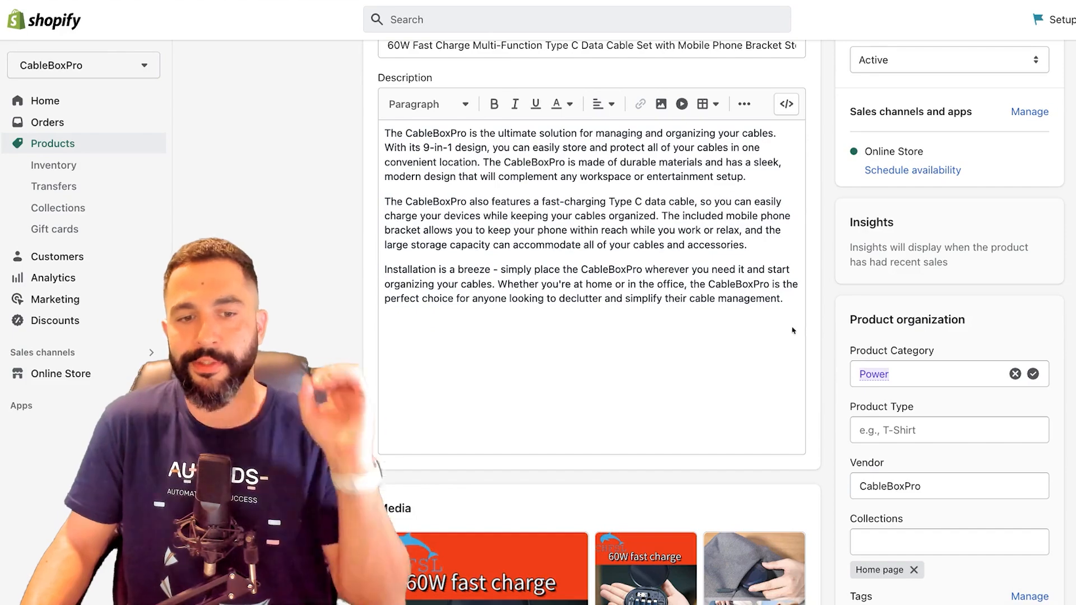
# Review the imported cable set's media, color options and variant prices on its Shopify product page
pyautogui.scroll(-8, 617, 336)
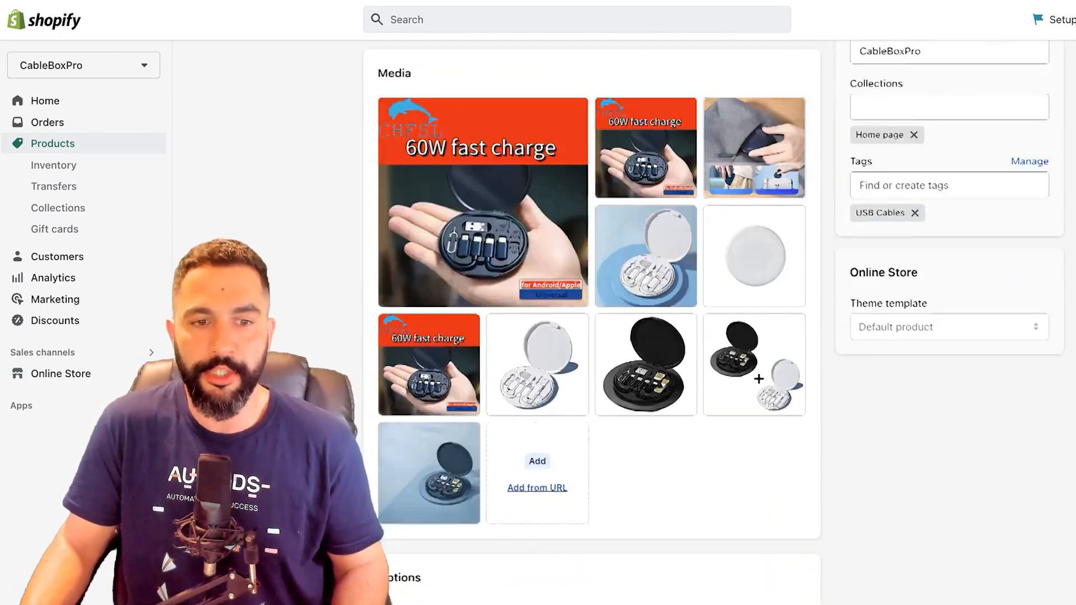
pyautogui.scroll(-6, 594, 323)
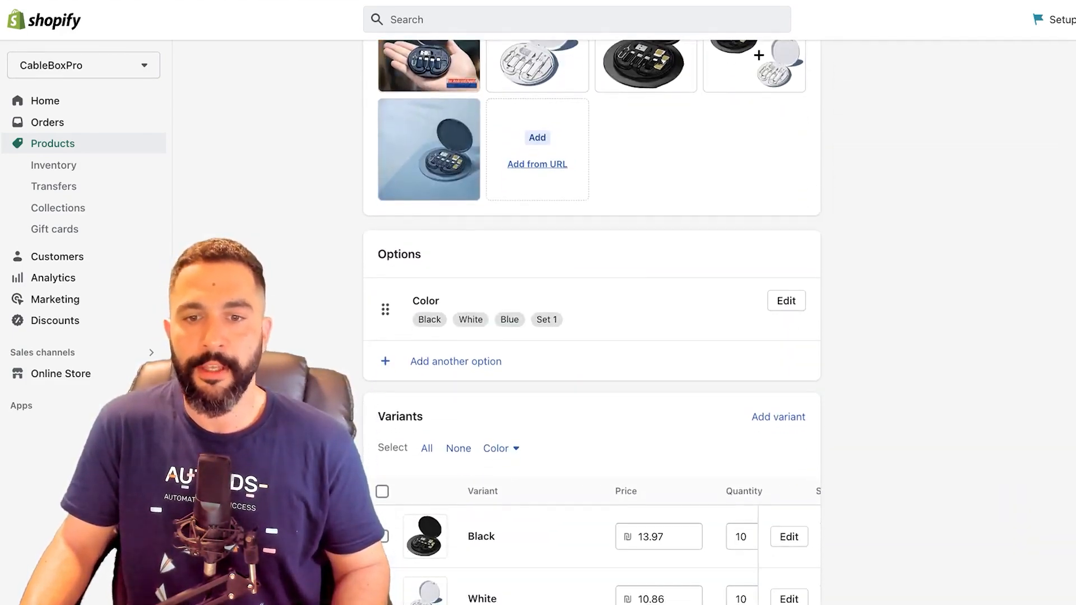
pyautogui.scroll(-7, 592, 322)
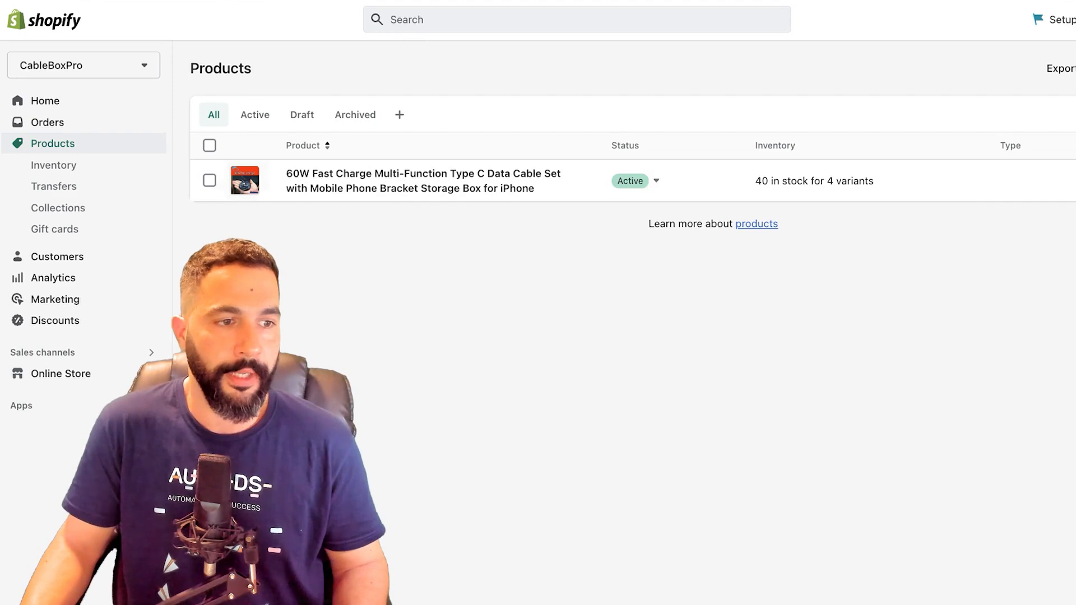
# Open the Craft theme for customizing and hide the Collection and Image blocks in the home page's Collage section
pyautogui.click(60, 374)
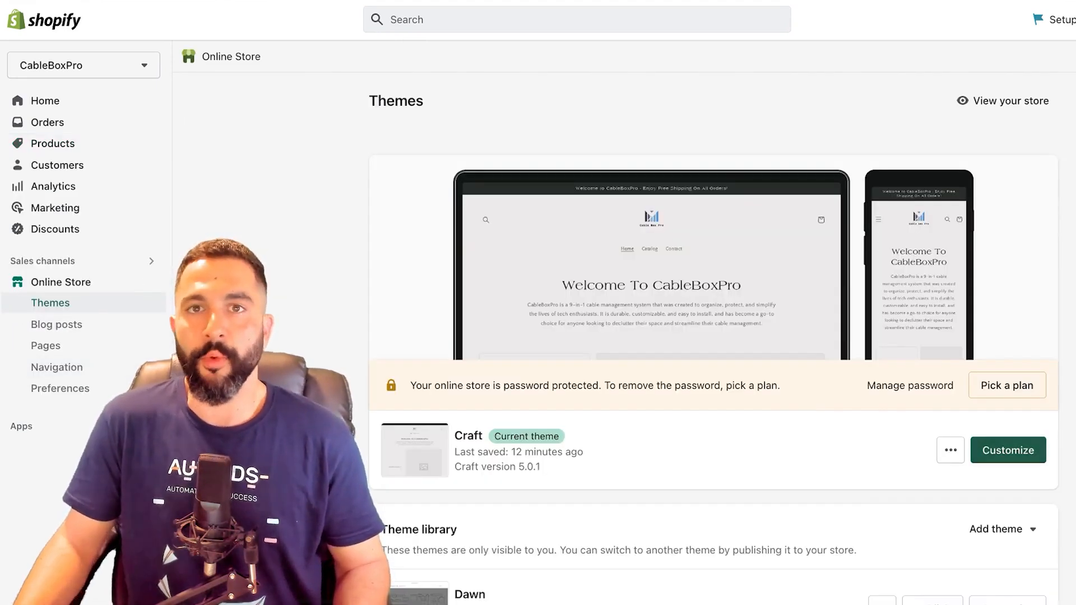
pyautogui.click(1008, 451)
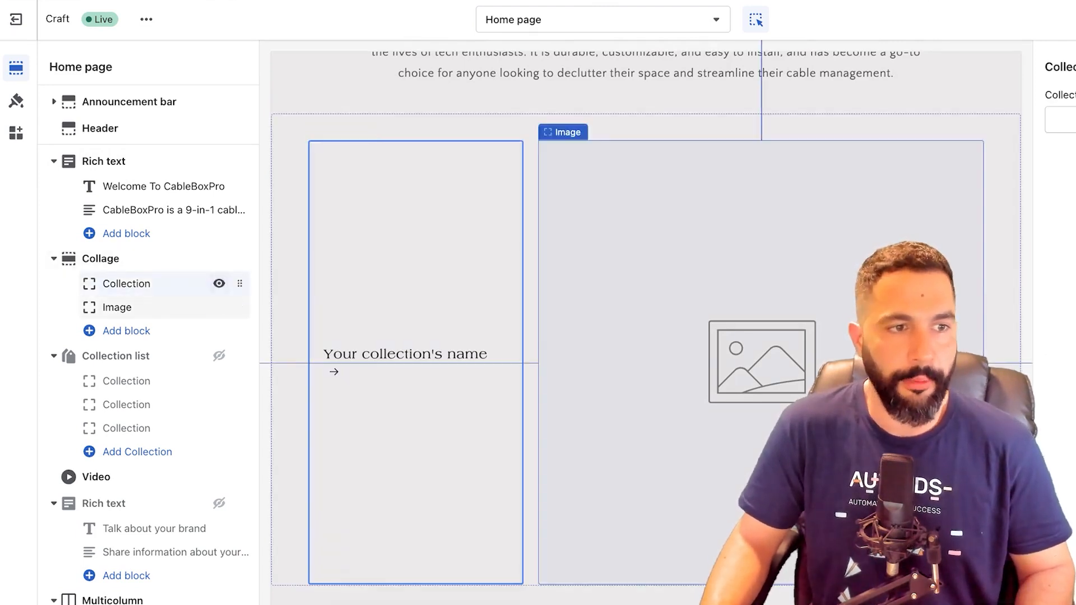
pyautogui.click(219, 283)
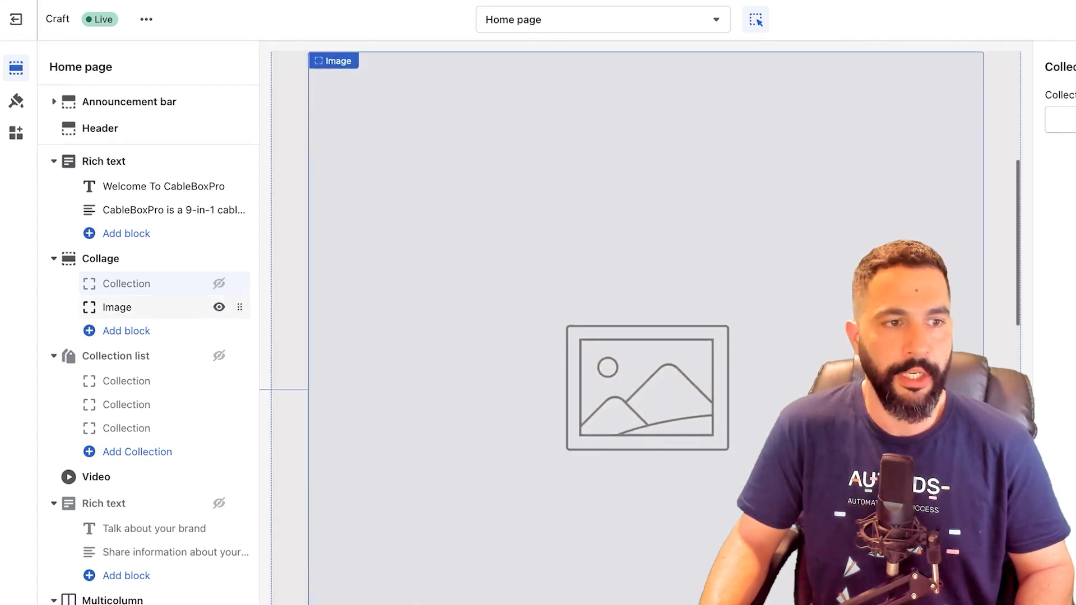
pyautogui.click(219, 307)
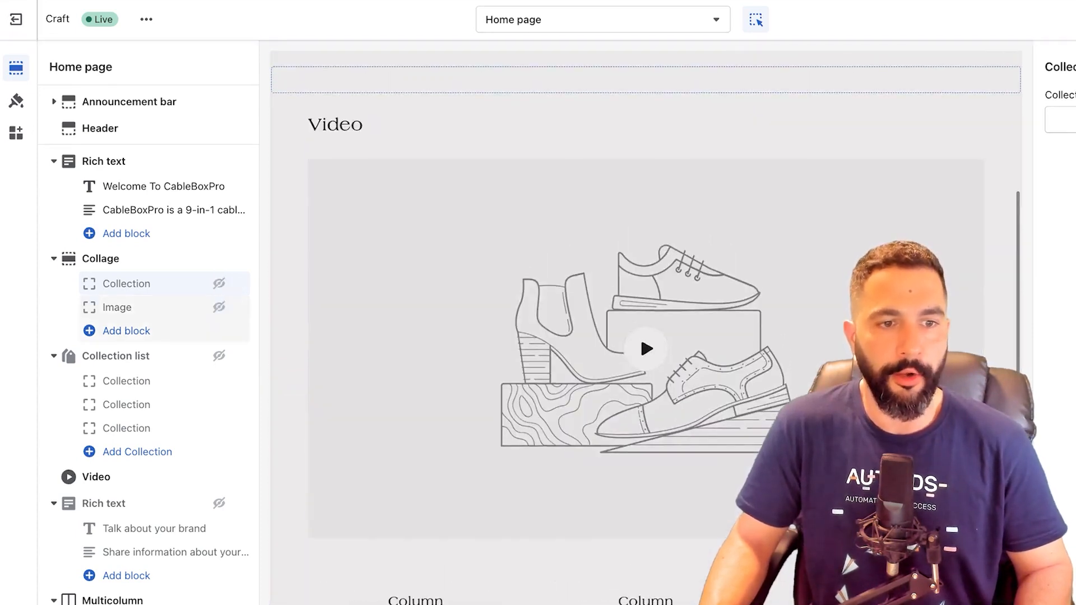
# Add a Product block to the Collage section, assign the 60W Fast Charge cable set to it, and check the preview
pyautogui.click(127, 330)
pyautogui.click(306, 395)
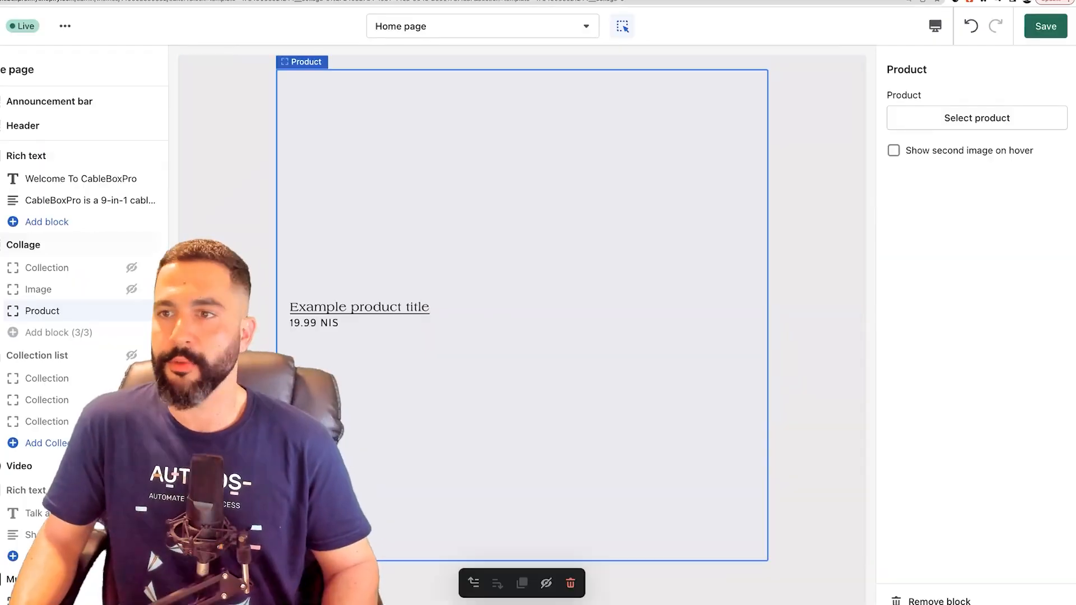
pyautogui.click(977, 118)
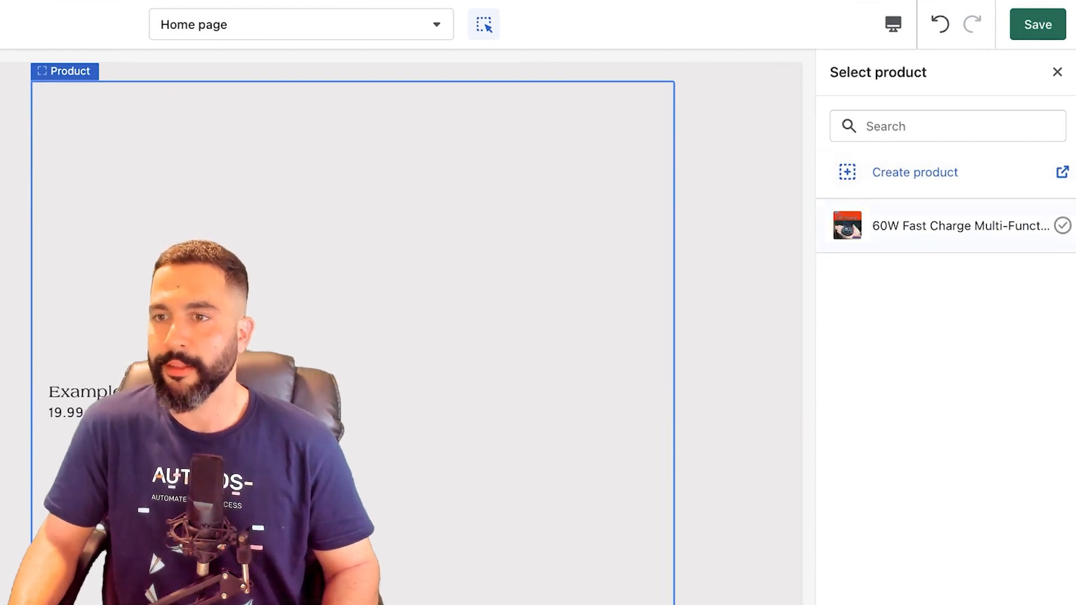
pyautogui.click(959, 226)
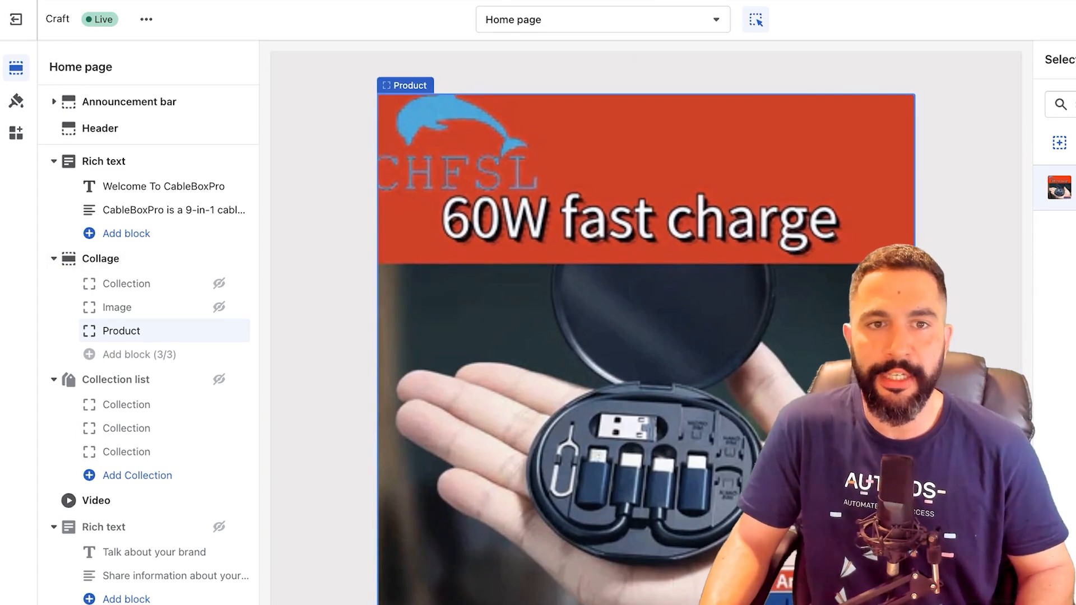
pyautogui.scroll(-1, 645, 336)
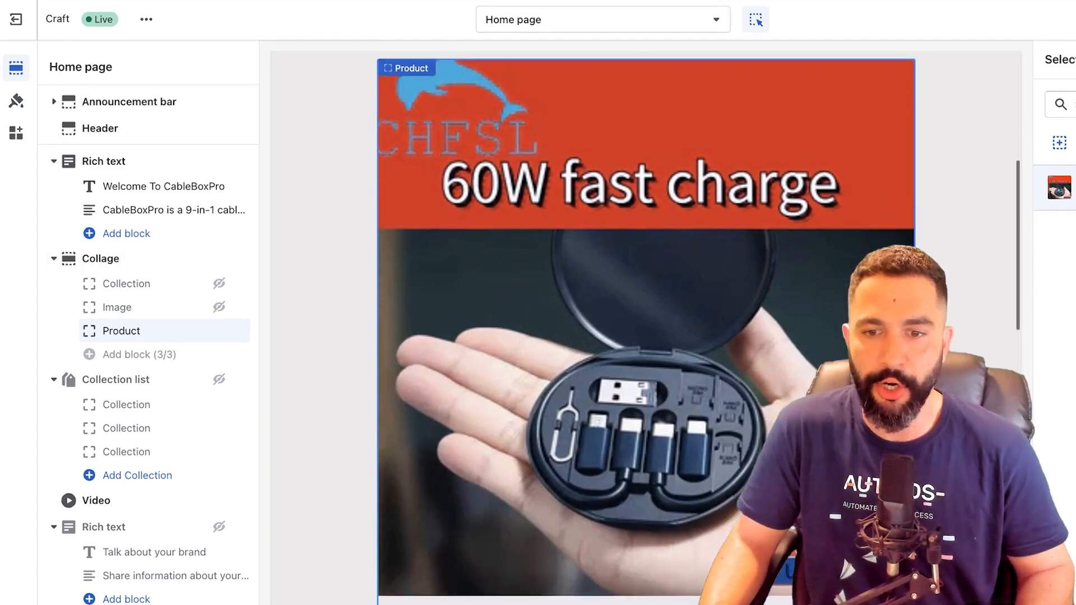
pyautogui.scroll(-4, 645, 325)
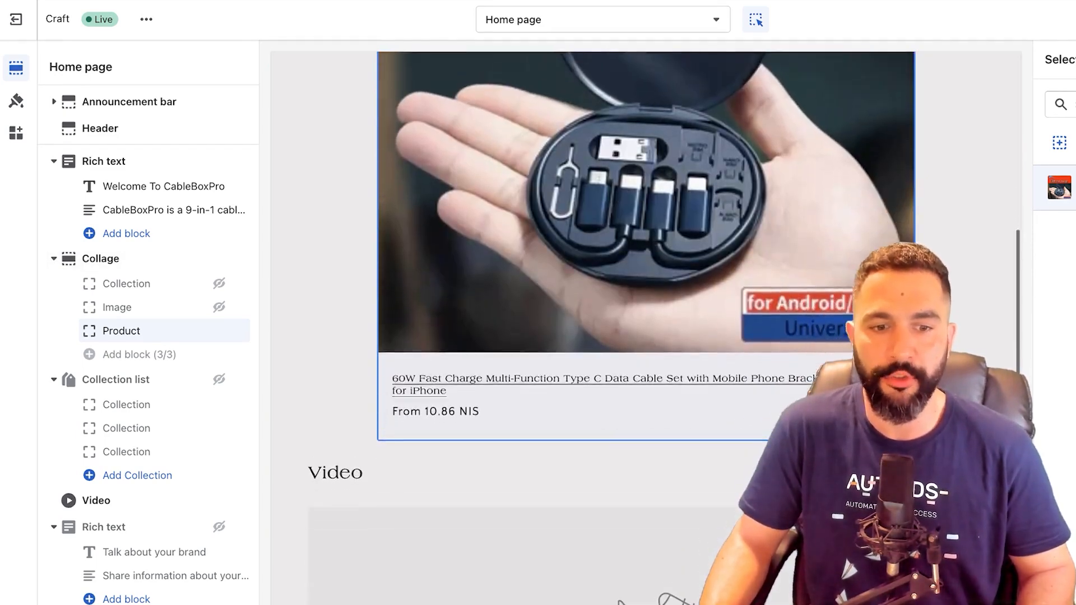
pyautogui.scroll(5, 646, 325)
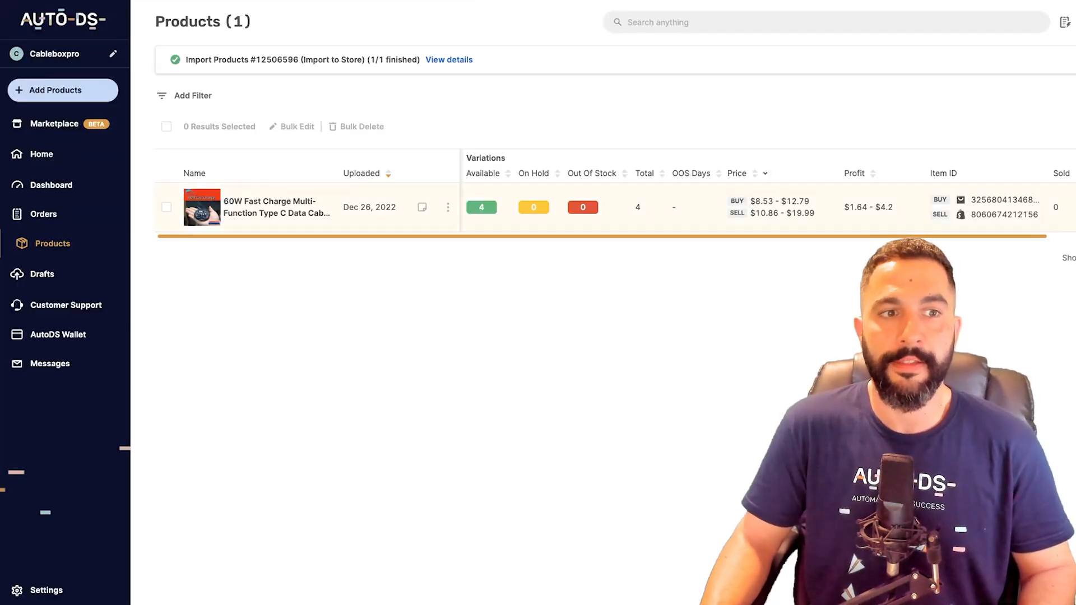
# In AutoDS, crop the cable set's main image to cut off the red "60W fast charge" banner
pyautogui.click(200, 206)
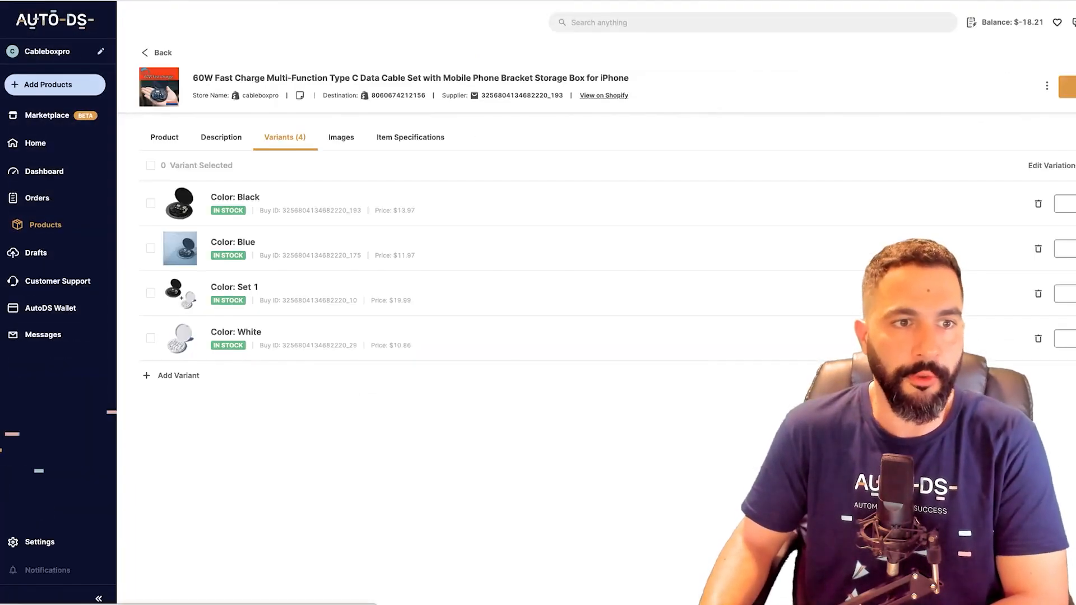
pyautogui.click(340, 137)
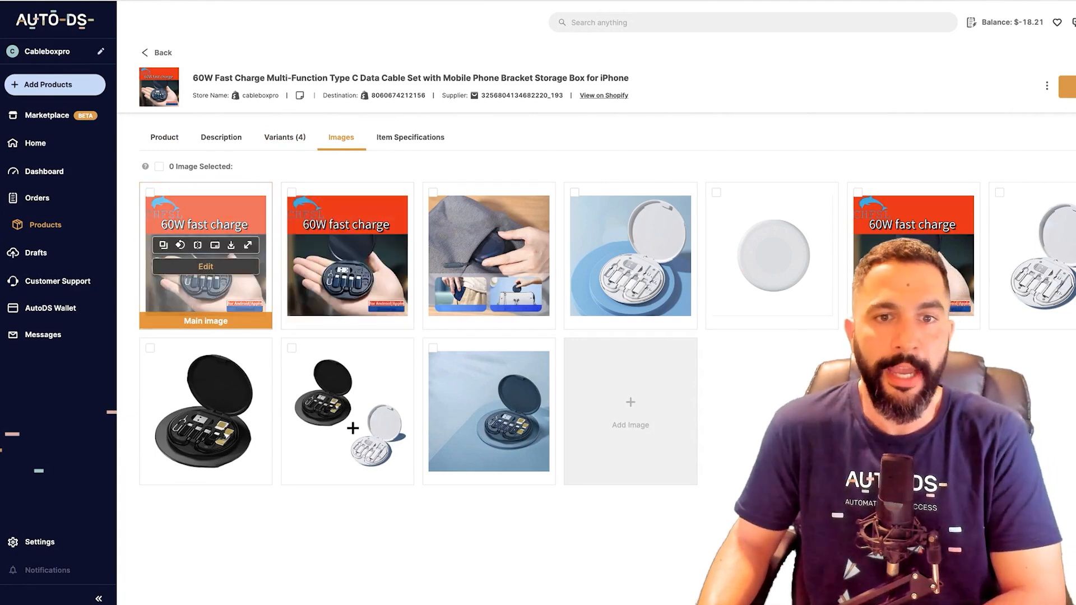
pyautogui.click(206, 266)
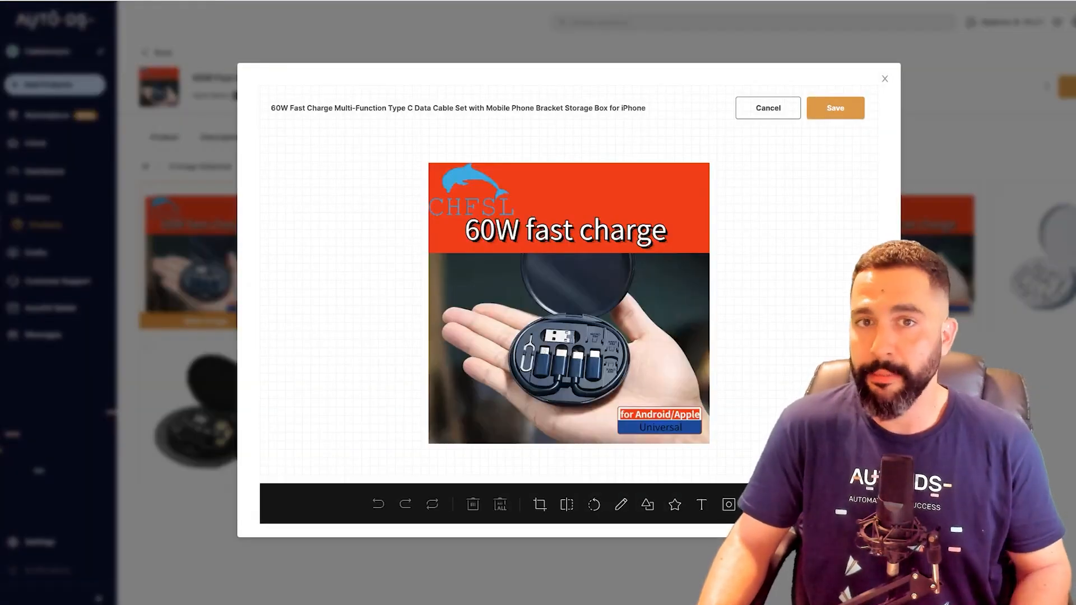
pyautogui.hotkey('ctrl', '+')
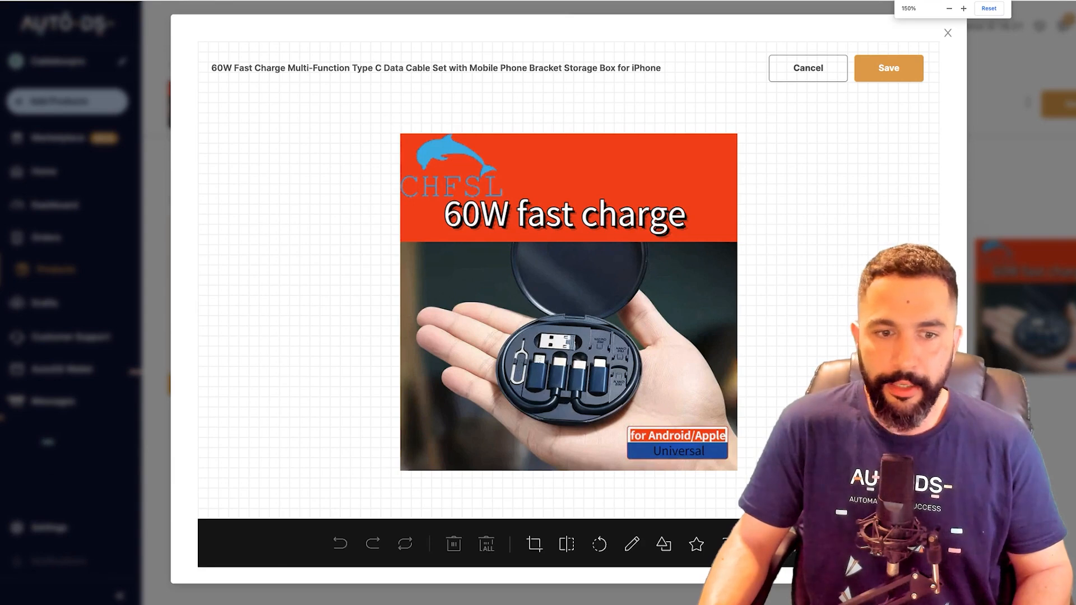
pyautogui.moveTo(401, 191); pyautogui.dragTo(736, 419)
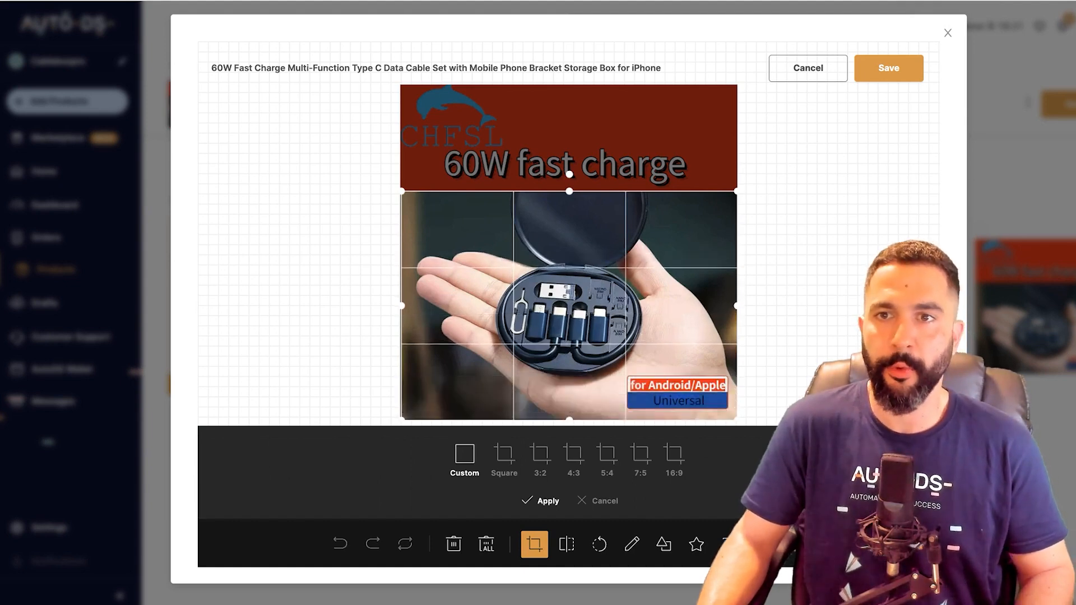
pyautogui.click(540, 501)
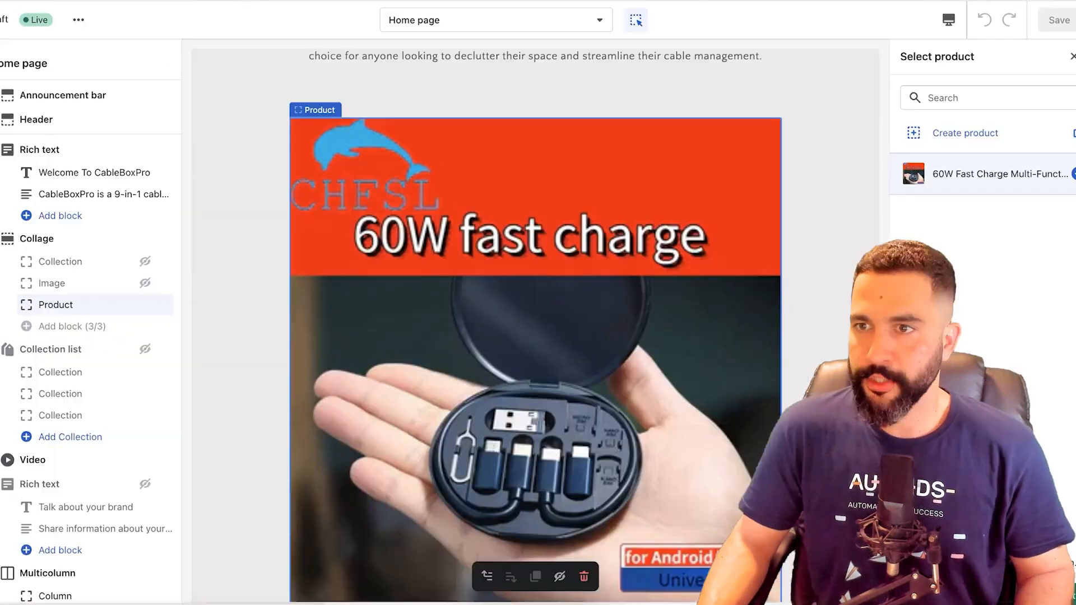
# Switch to the Shopify theme editor and check the cable set's image gallery in the Default product template
pyautogui.click(1063, 595)
pyautogui.click(1059, 21)
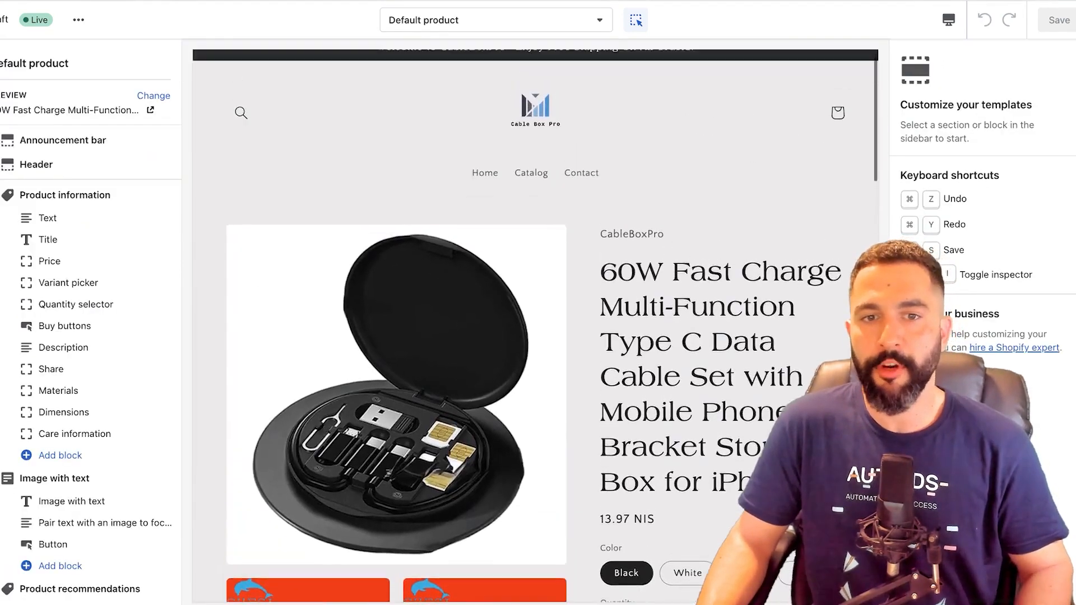
pyautogui.scroll(-5, 549, 325)
pyautogui.scroll(2, 549, 325)
pyautogui.scroll(-3, 549, 325)
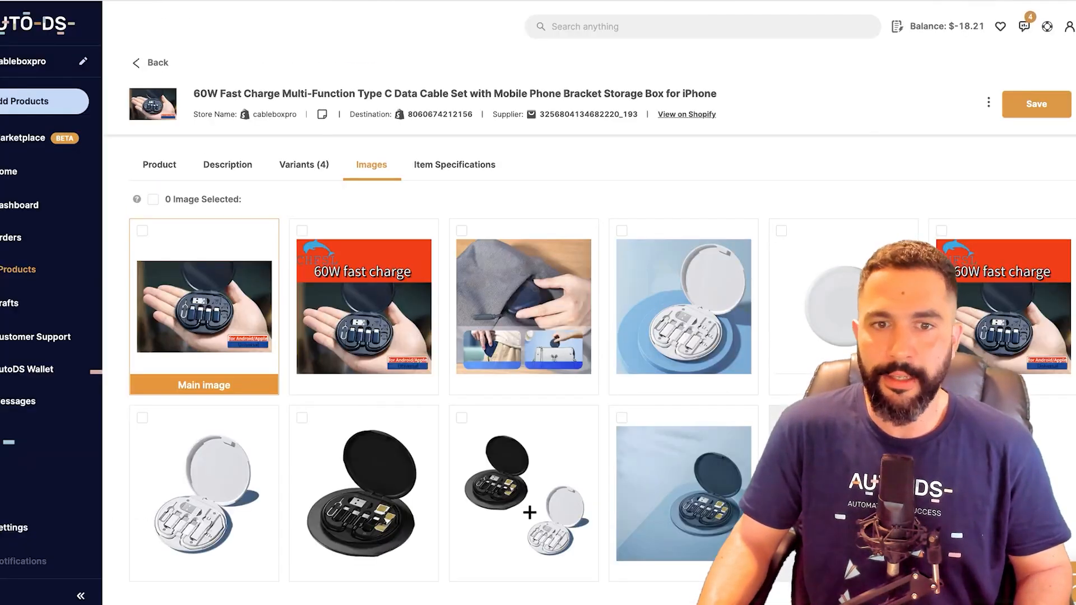
# In AutoDS, delete the two remaining images with the red "60W fast charge" banner and save the product
pyautogui.click(302, 230)
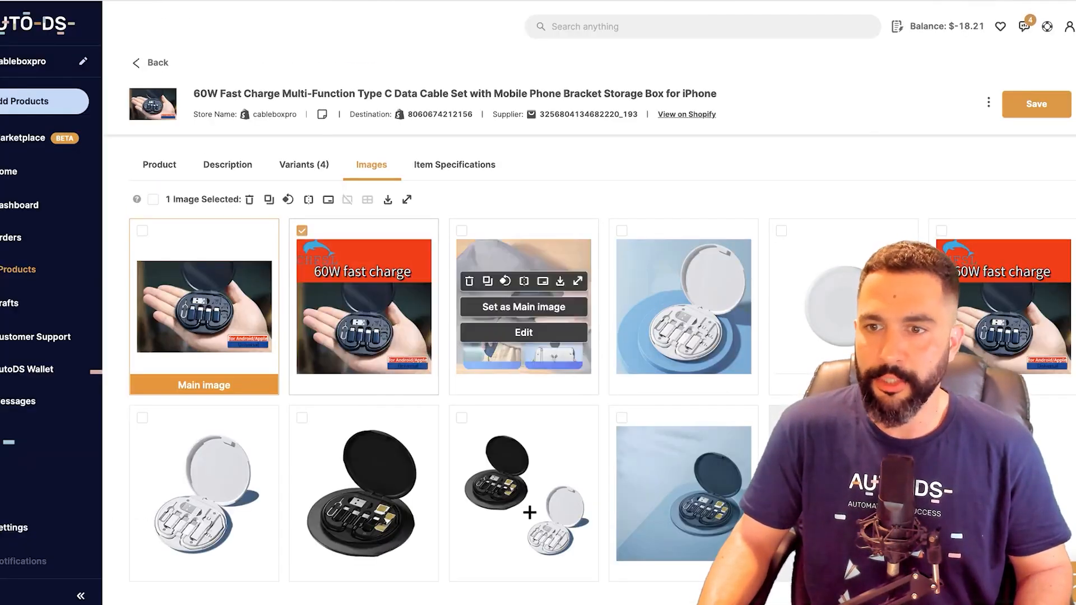
pyautogui.click(941, 230)
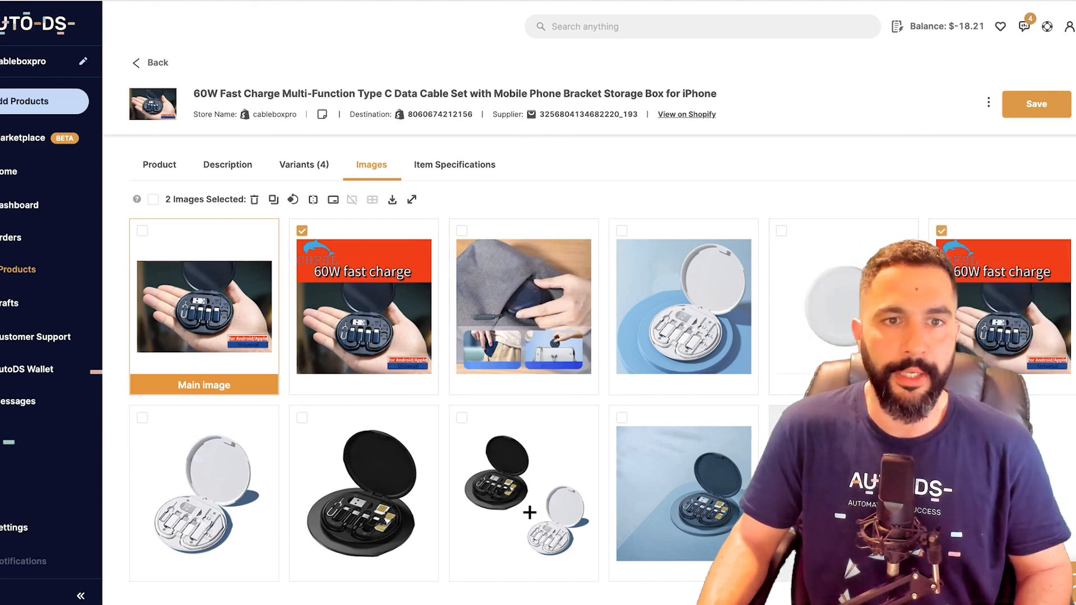
pyautogui.click(255, 200)
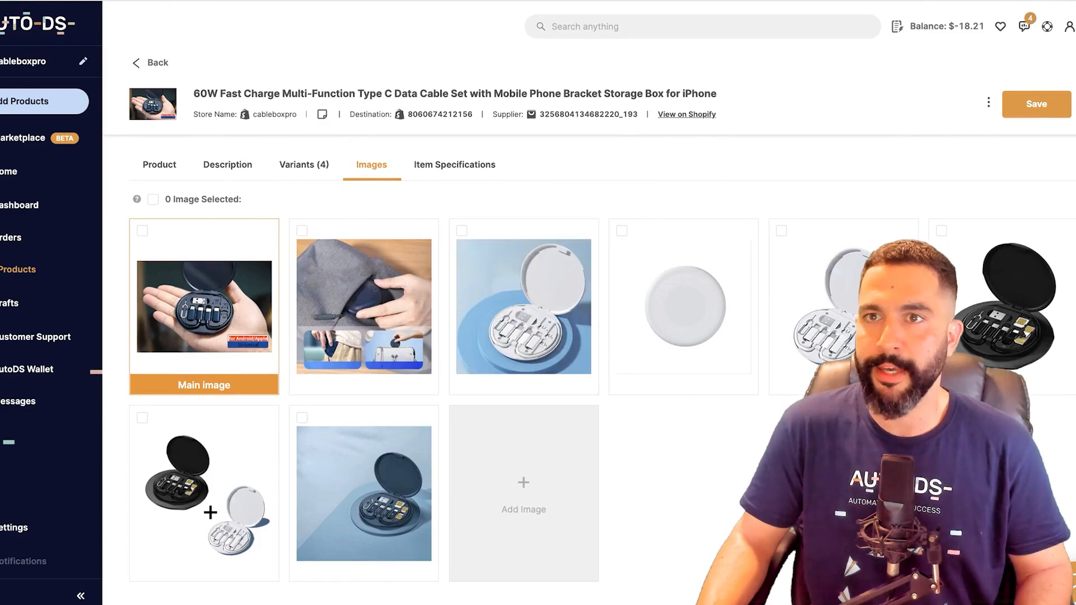
pyautogui.click(1036, 104)
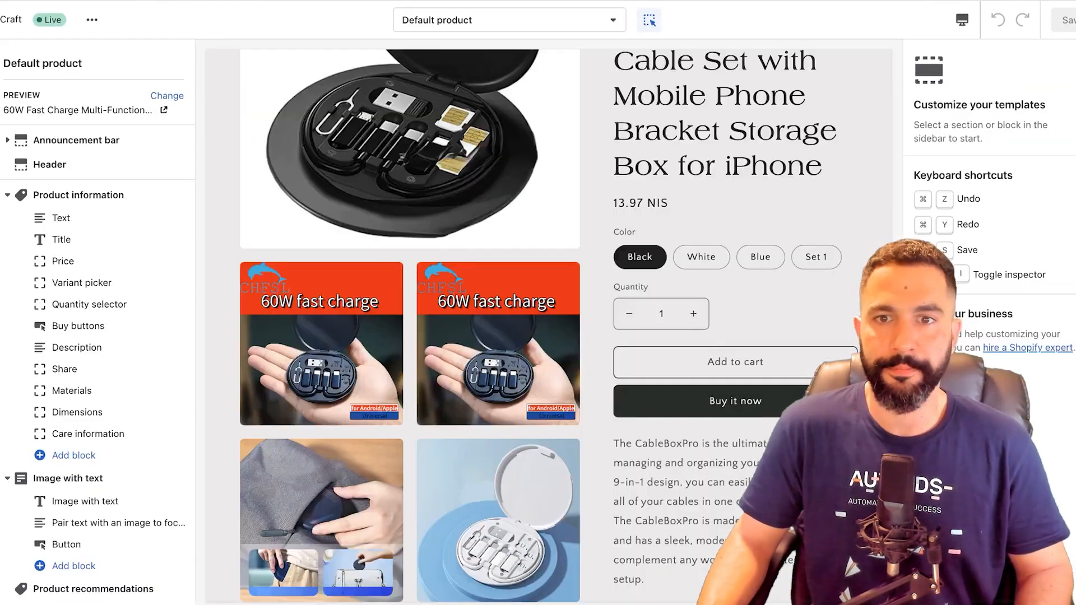
# Review the product page preview in the Shopify theme editor, examining the updated image gallery, variant choices and description
pyautogui.scroll(-5, 549, 325)
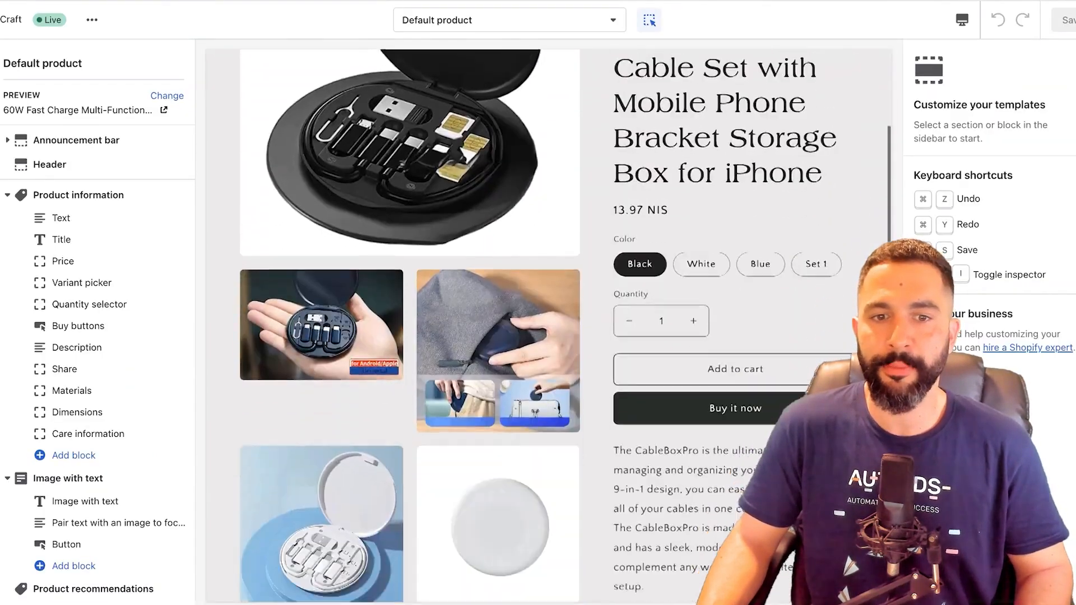
pyautogui.scroll(2, 549, 325)
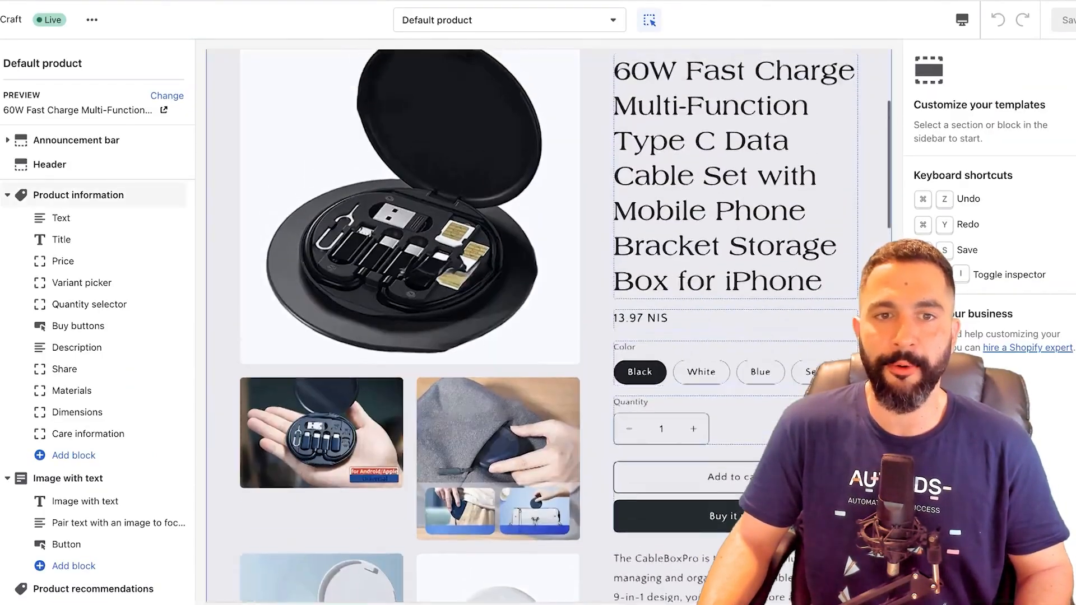
pyautogui.scroll(-6, 549, 325)
pyautogui.scroll(3, 549, 325)
pyautogui.scroll(-2, 549, 325)
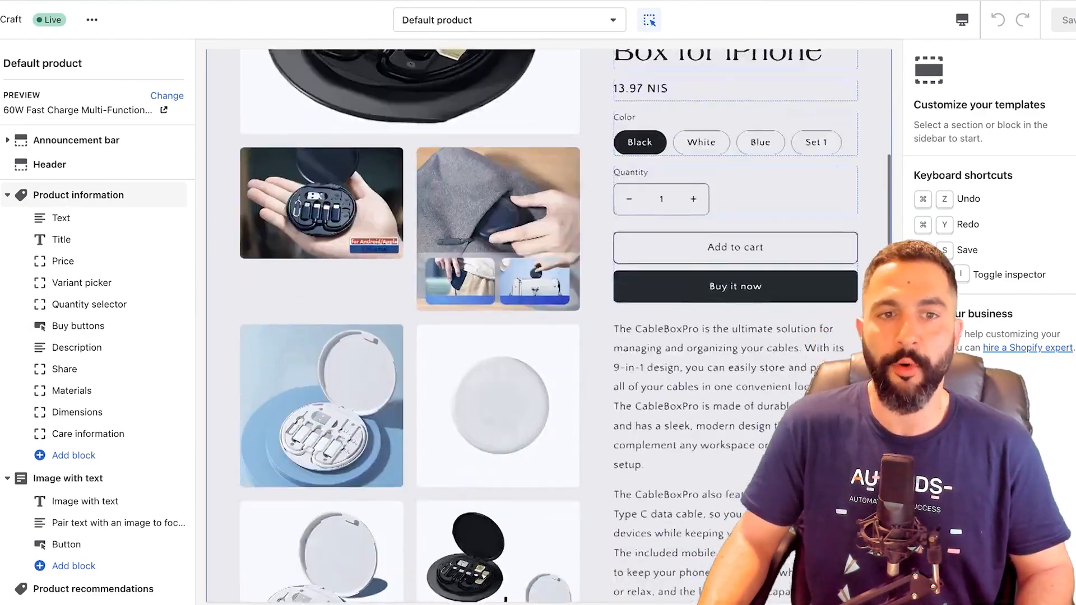
pyautogui.scroll(-6, 549, 325)
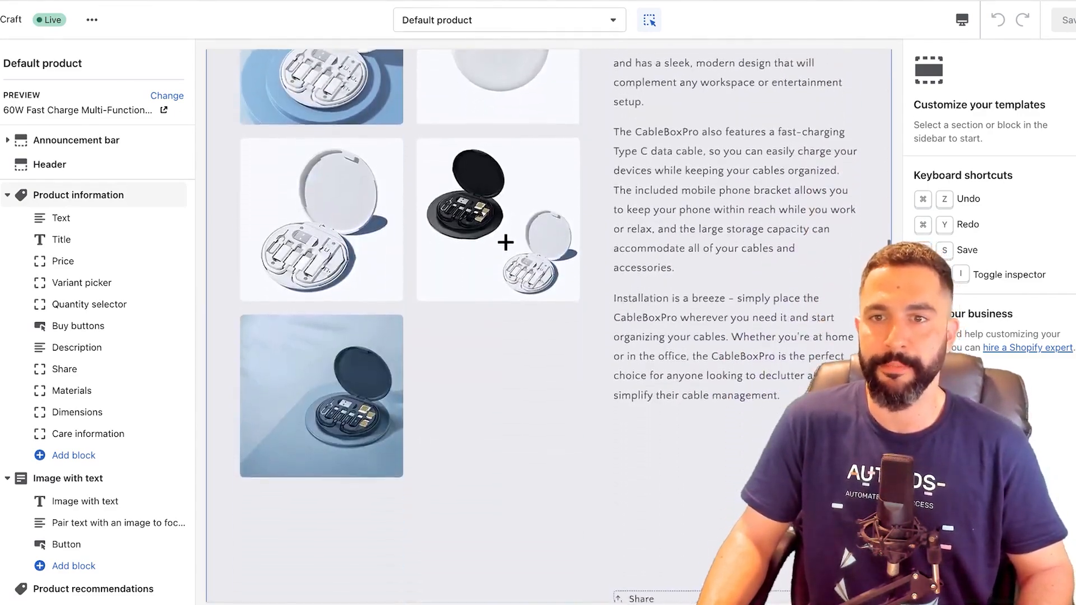
pyautogui.scroll(8, 549, 325)
pyautogui.scroll(-4, 549, 325)
pyautogui.scroll(-2, 549, 325)
pyautogui.scroll(12, 549, 325)
pyautogui.scroll(-8, 549, 325)
pyautogui.scroll(8, 549, 324)
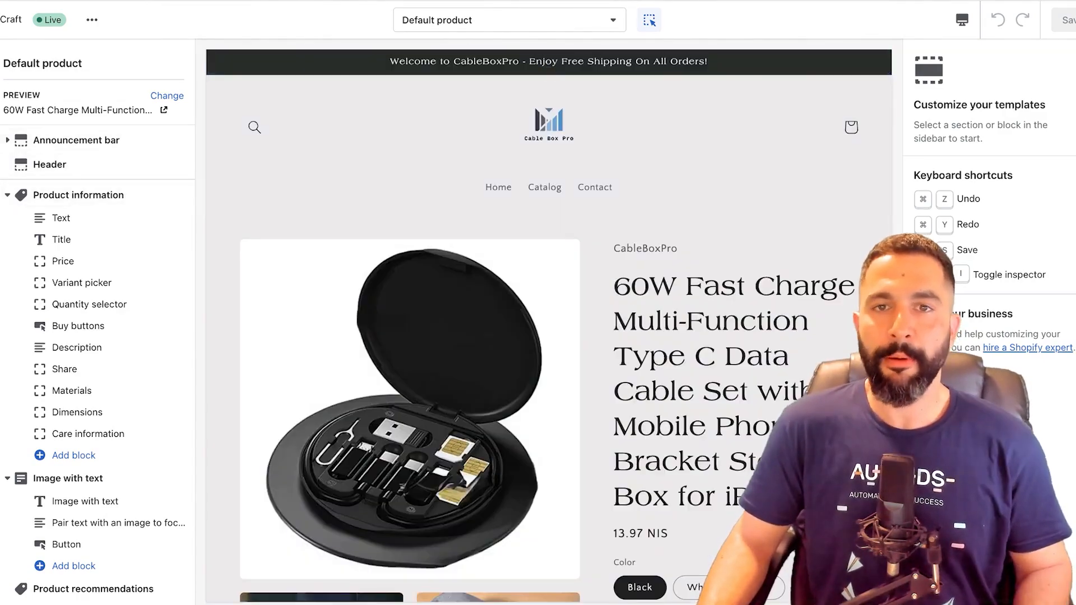
# View the announcement bar's settings and examine the header, title, price and purchase options in the product page preview
pyautogui.click(549, 62)
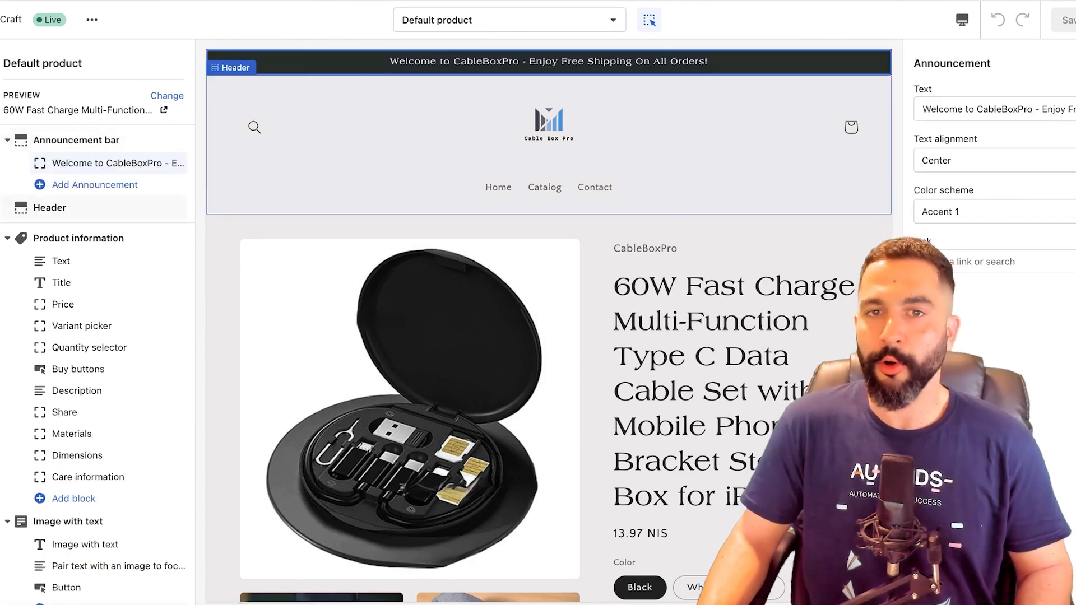
pyautogui.scroll(-1, 549, 146)
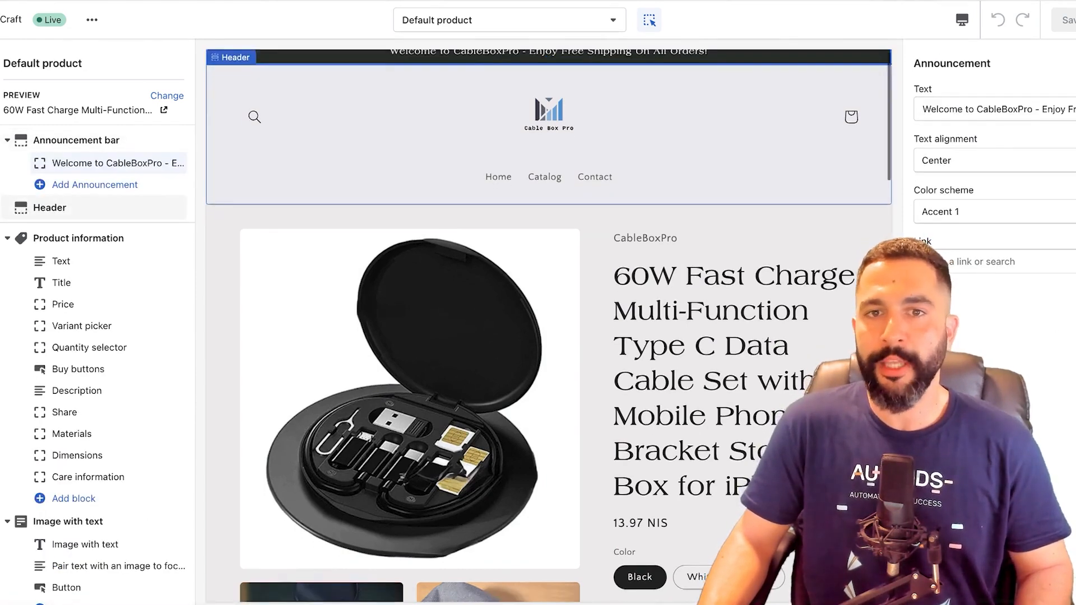
pyautogui.scroll(-2, 549, 325)
pyautogui.scroll(-1, 549, 325)
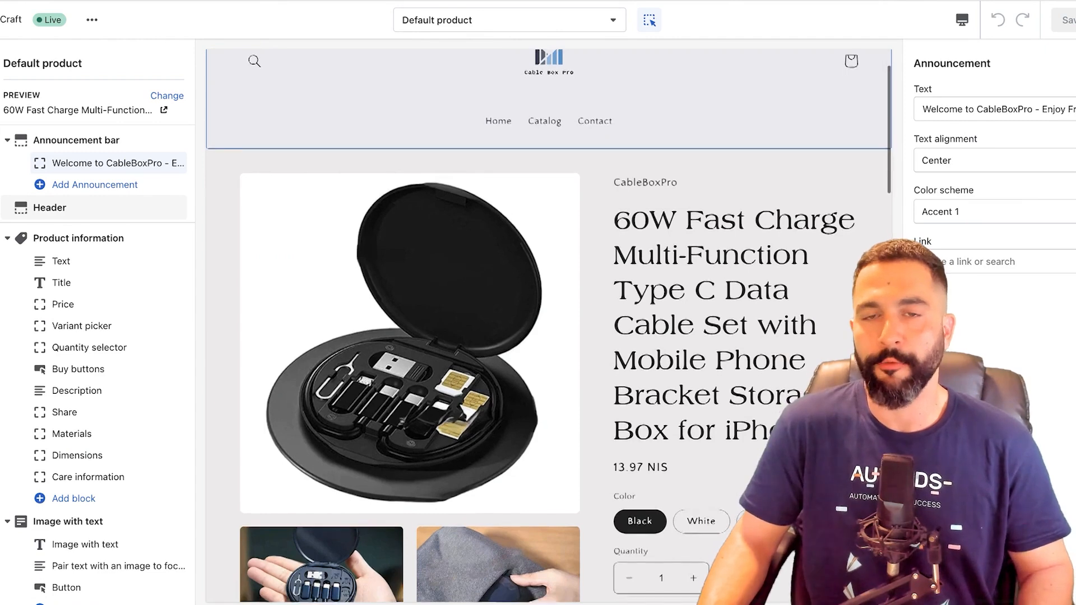
pyautogui.scroll(-1, 549, 325)
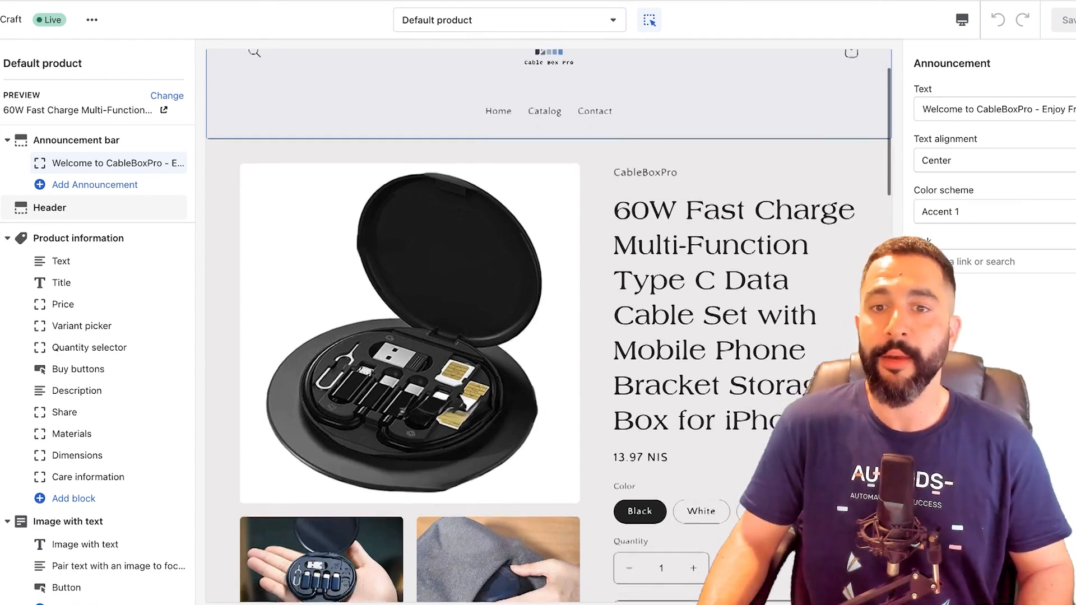
pyautogui.scroll(-4, 549, 325)
pyautogui.scroll(-5, 549, 324)
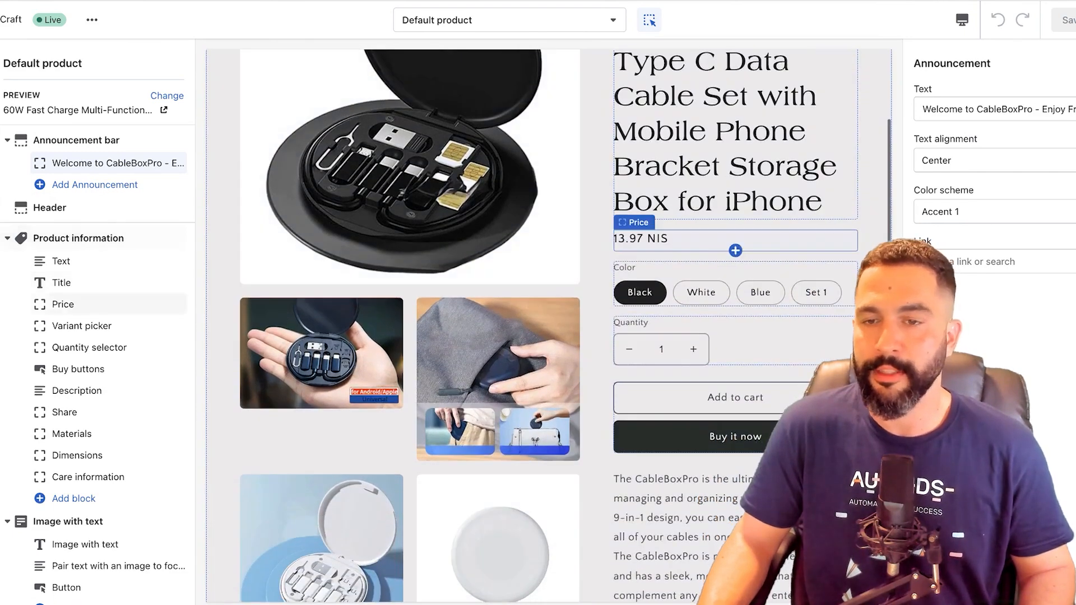
# Examine the product page preview's title, price, image gallery, variant choices, purchase buttons and description
pyautogui.doubleClick(656, 239)
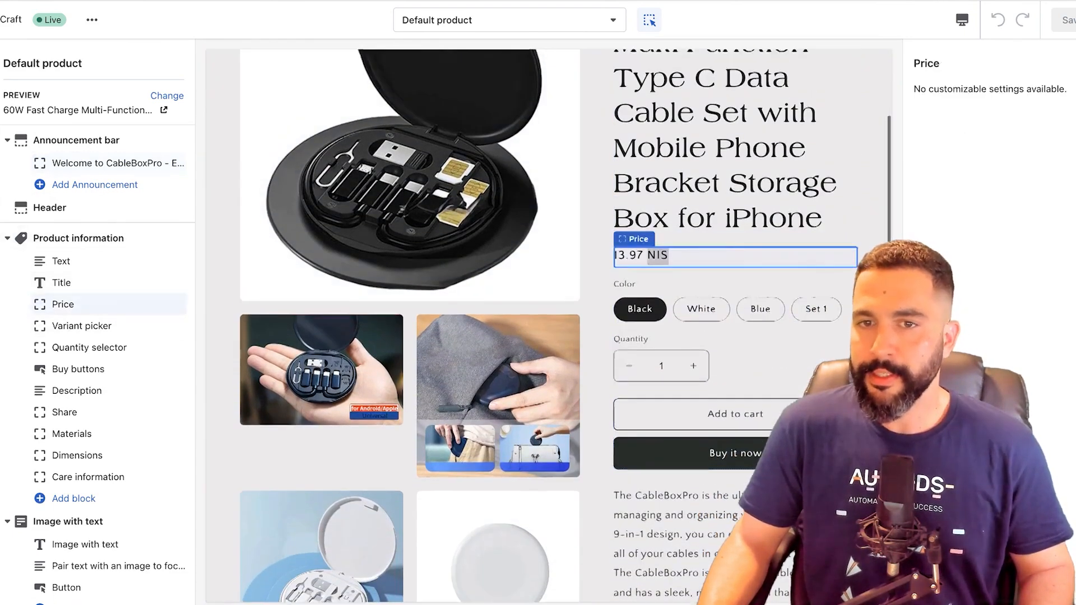
pyautogui.click(661, 215)
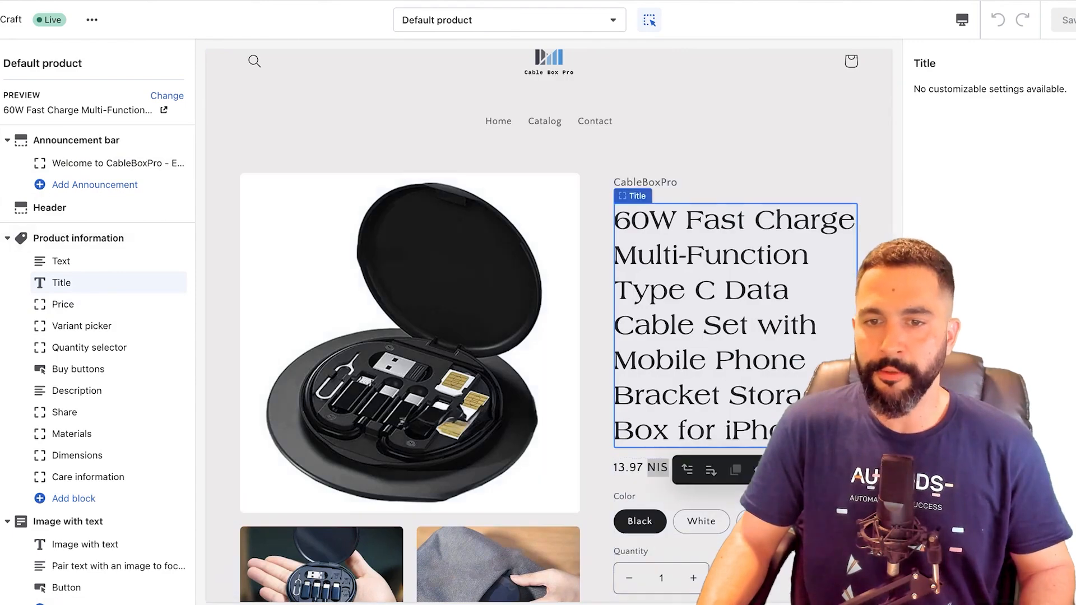
pyautogui.scroll(-1, 708, 245)
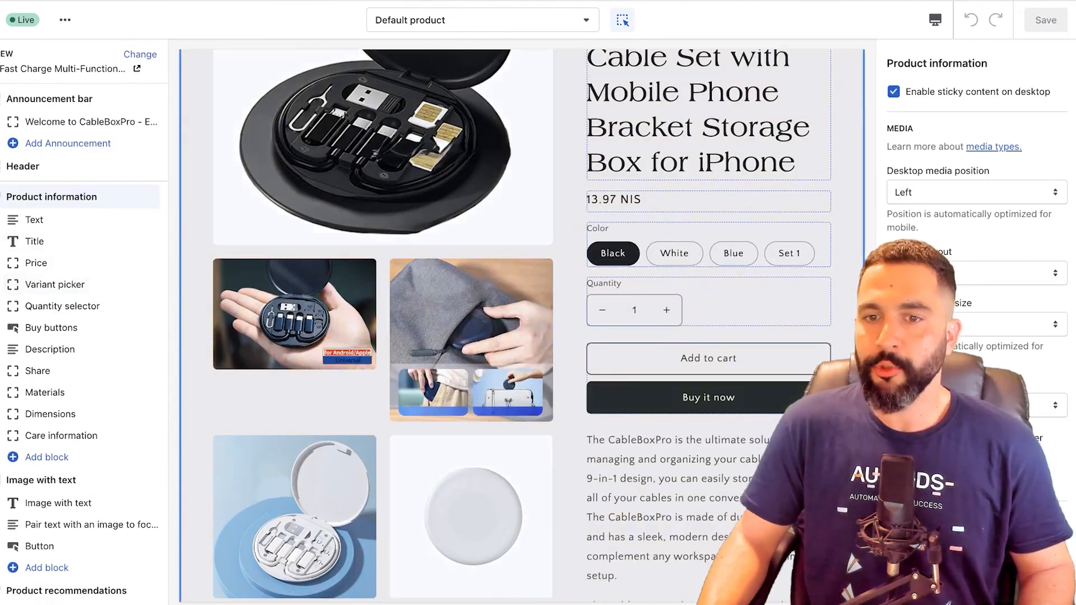
pyautogui.scroll(-8, 478, 505)
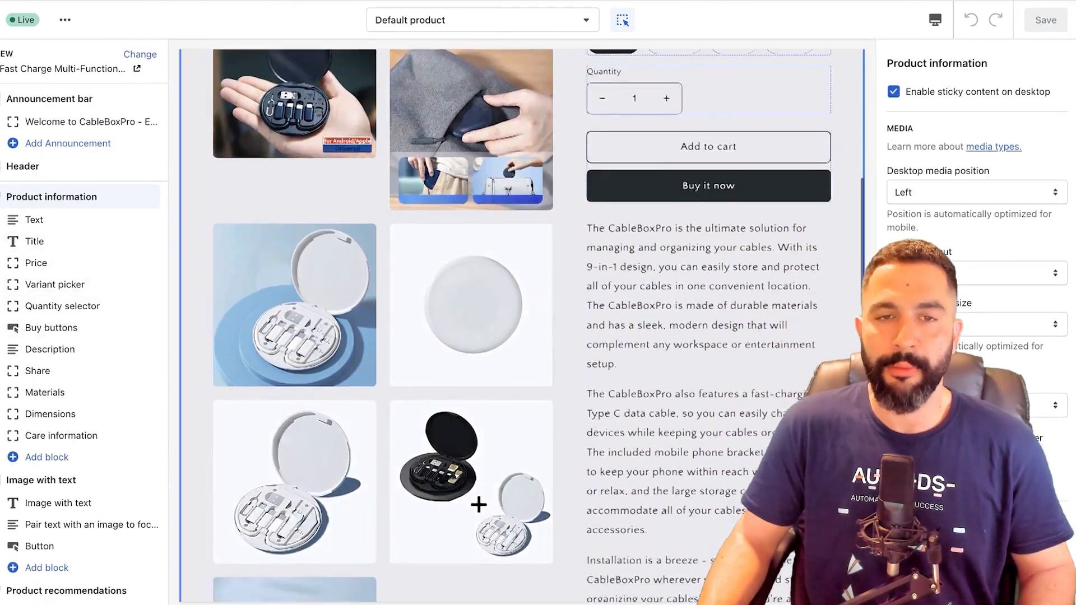
pyautogui.scroll(-5, 472, 325)
pyautogui.scroll(5, 472, 325)
pyautogui.scroll(-5, 472, 325)
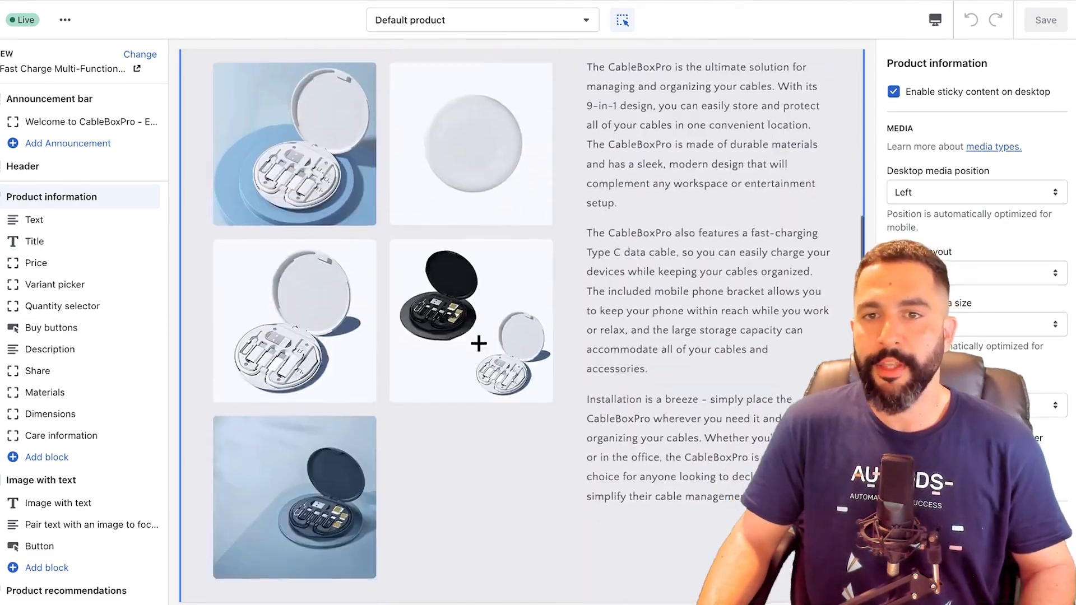
pyautogui.scroll(-5, 472, 325)
pyautogui.scroll(5, 471, 325)
pyautogui.scroll(-2, 471, 325)
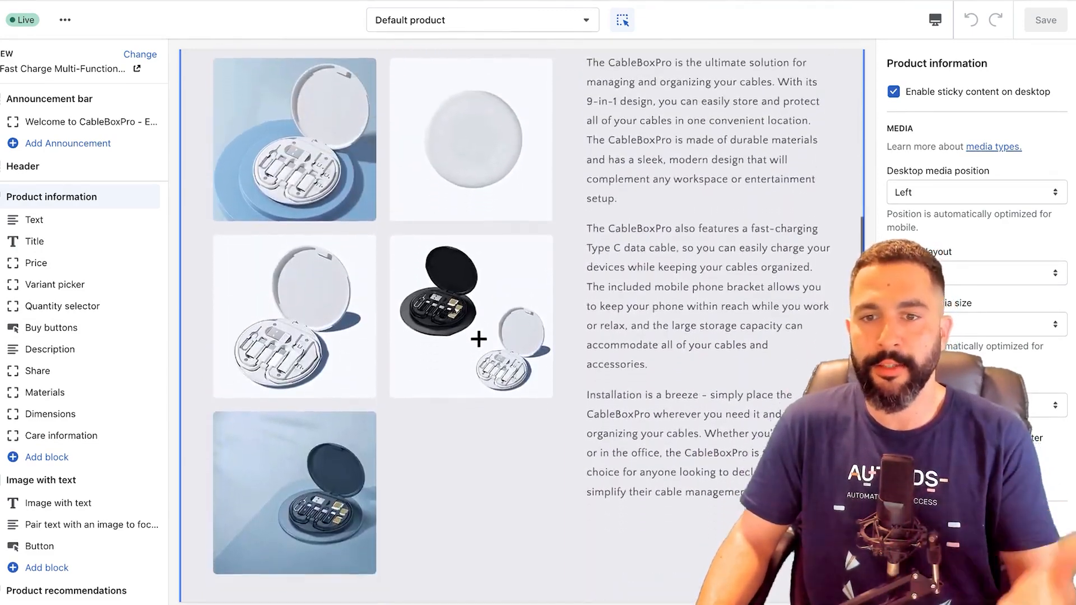
pyautogui.scroll(20, 471, 325)
pyautogui.scroll(-14, 472, 325)
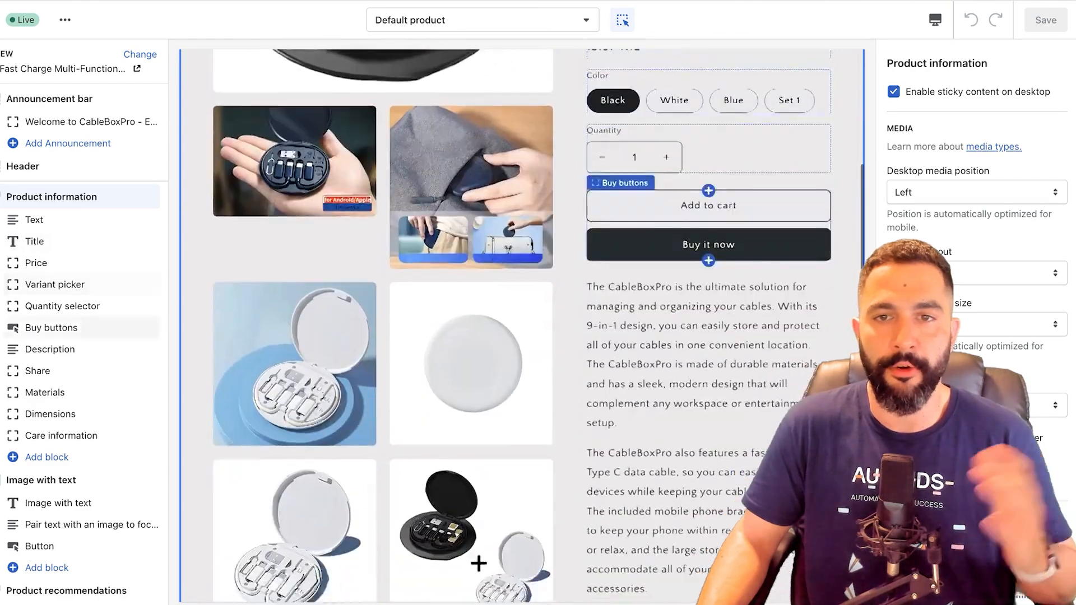
pyautogui.scroll(-20, 471, 325)
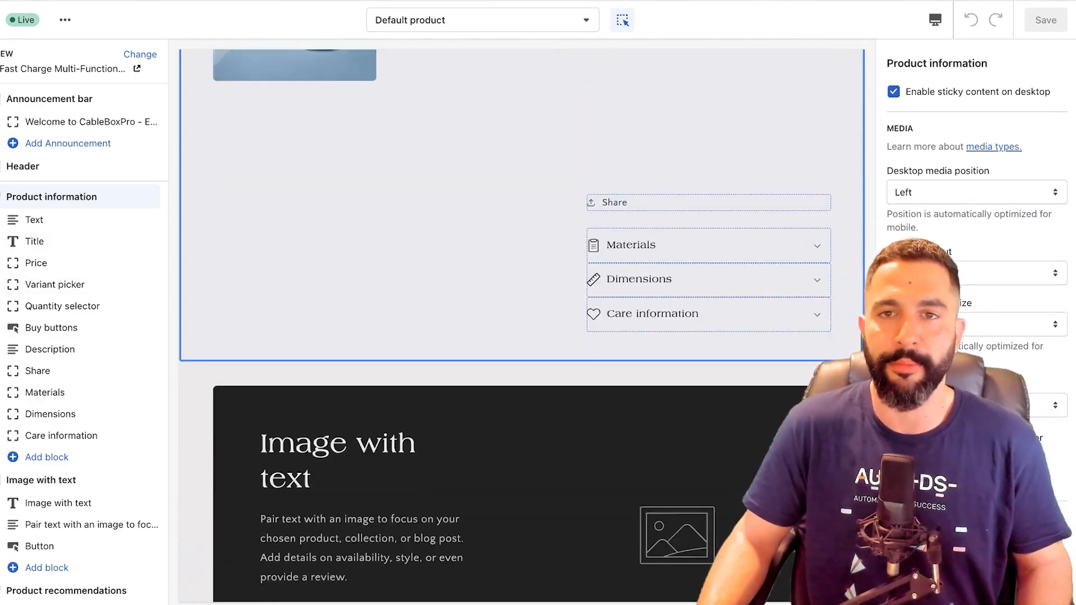
# View the Materials collapsible row's settings and the other collapsible rows below the product description
pyautogui.scroll(7, 706, 247)
pyautogui.scroll(-6, 705, 247)
pyautogui.scroll(-1, 706, 246)
pyautogui.click(706, 251)
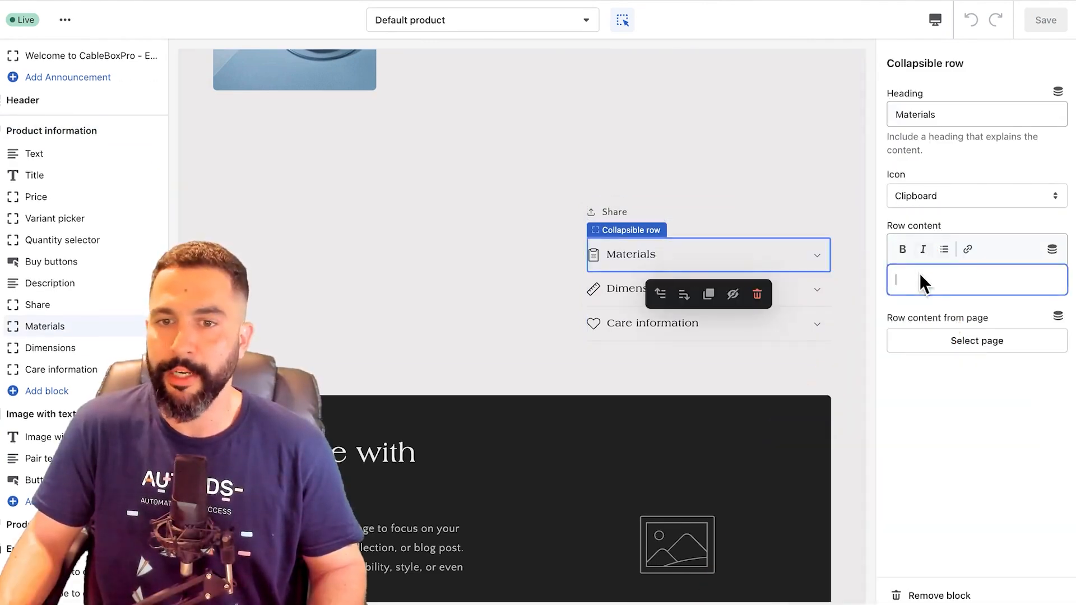
pyautogui.click(795, 289)
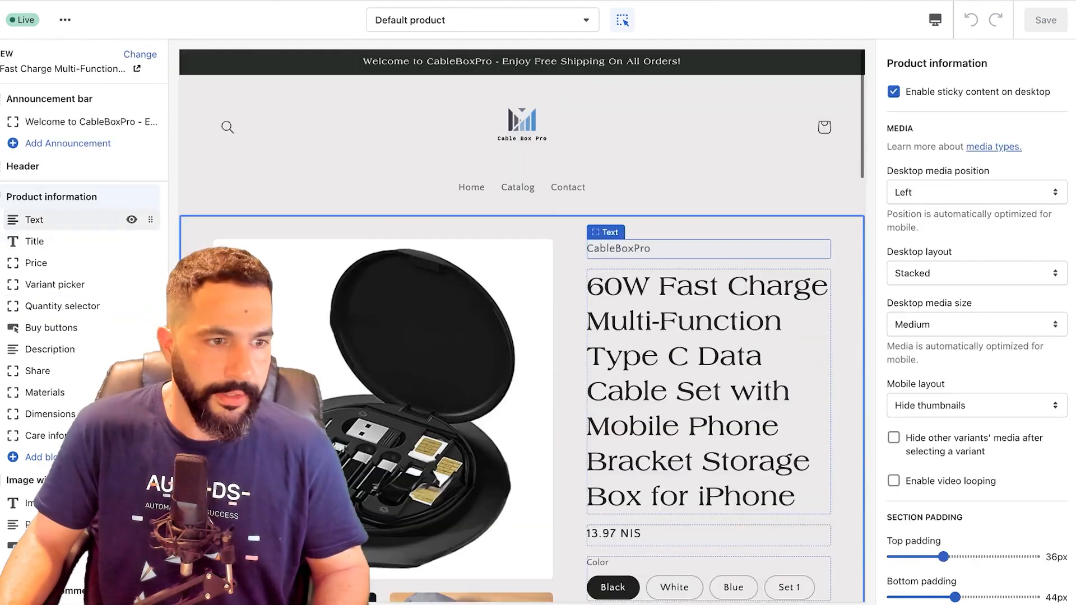
# Hide the Share, Materials, Dimensions and Care information blocks and the Image with text section of the product template
pyautogui.click(51, 219)
pyautogui.click(50, 371)
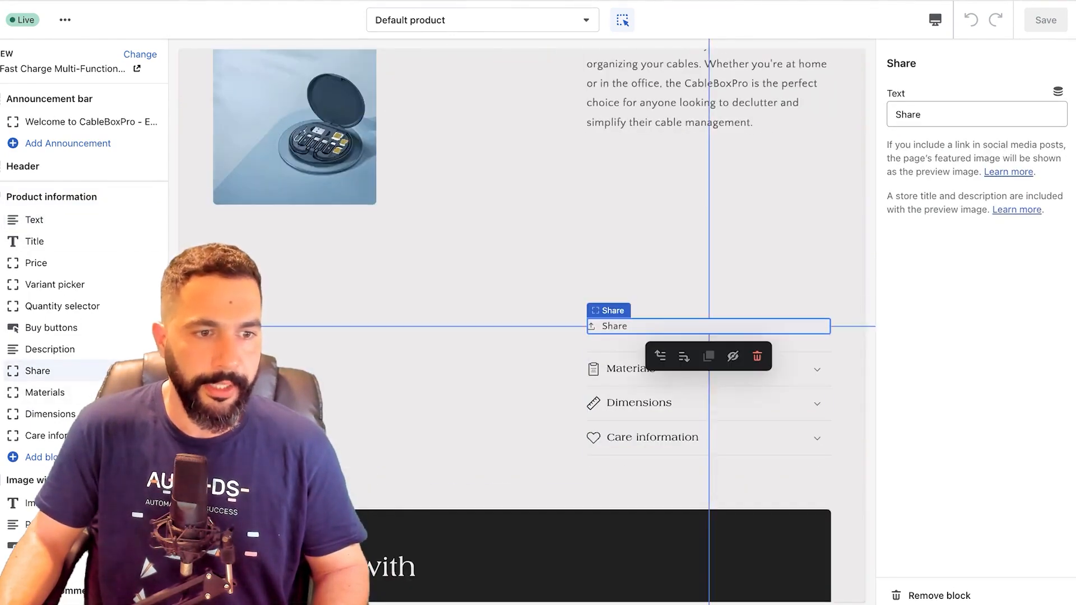
pyautogui.click(141, 371)
pyautogui.click(141, 392)
pyautogui.click(141, 414)
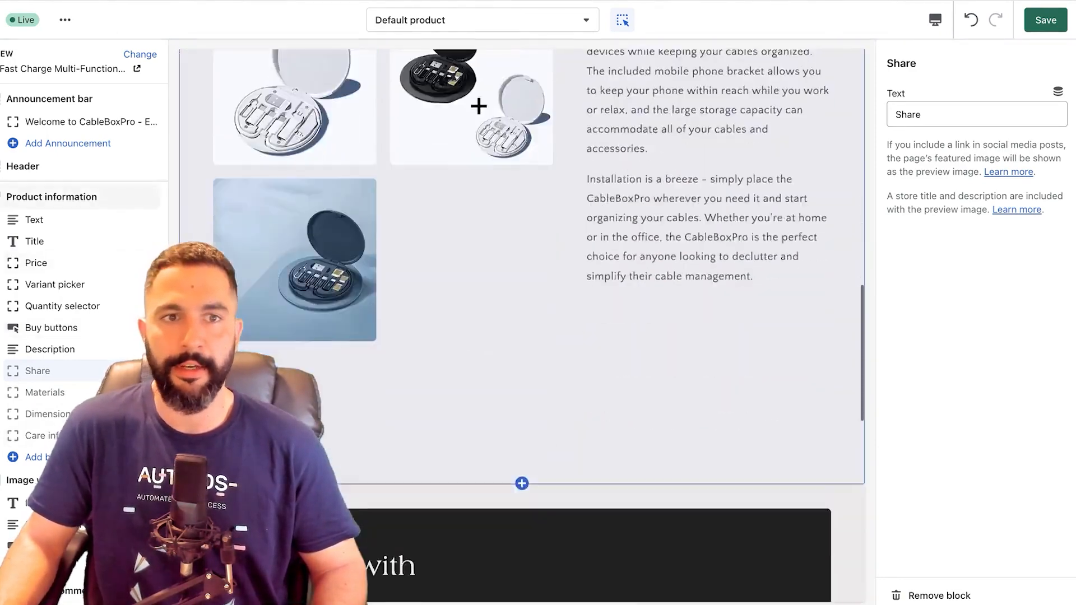
pyautogui.scroll(-8, 381, 263)
pyautogui.scroll(2, 381, 263)
pyautogui.scroll(-1, 107, 265)
pyautogui.scroll(-1, 84, 281)
# Review the product page preview from the header to the email signup with the extra blocks hidden
pyautogui.scroll(8, 381, 263)
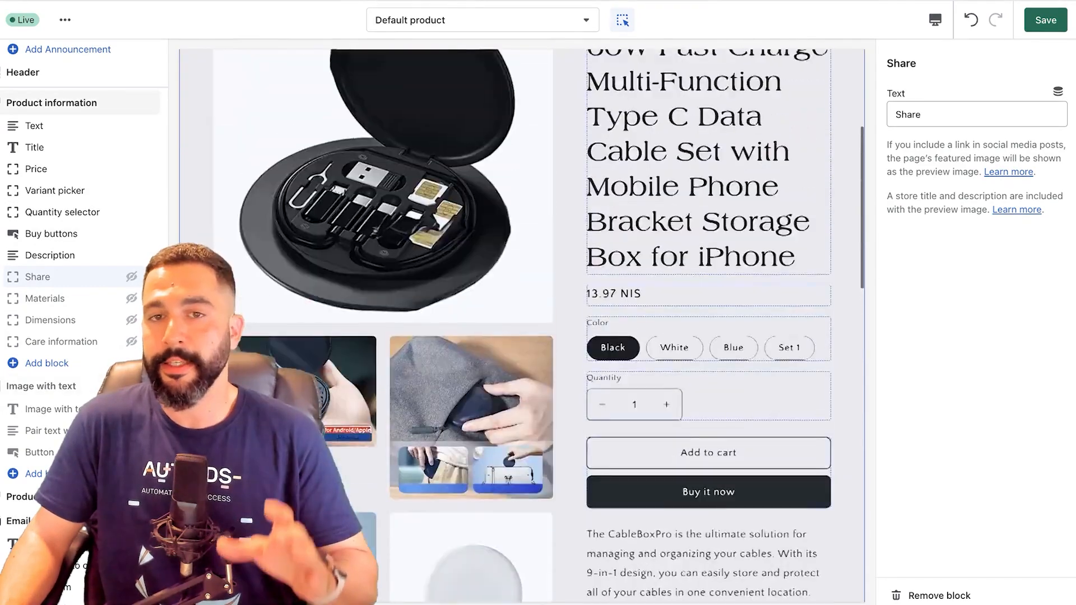
pyautogui.scroll(-7, 521, 325)
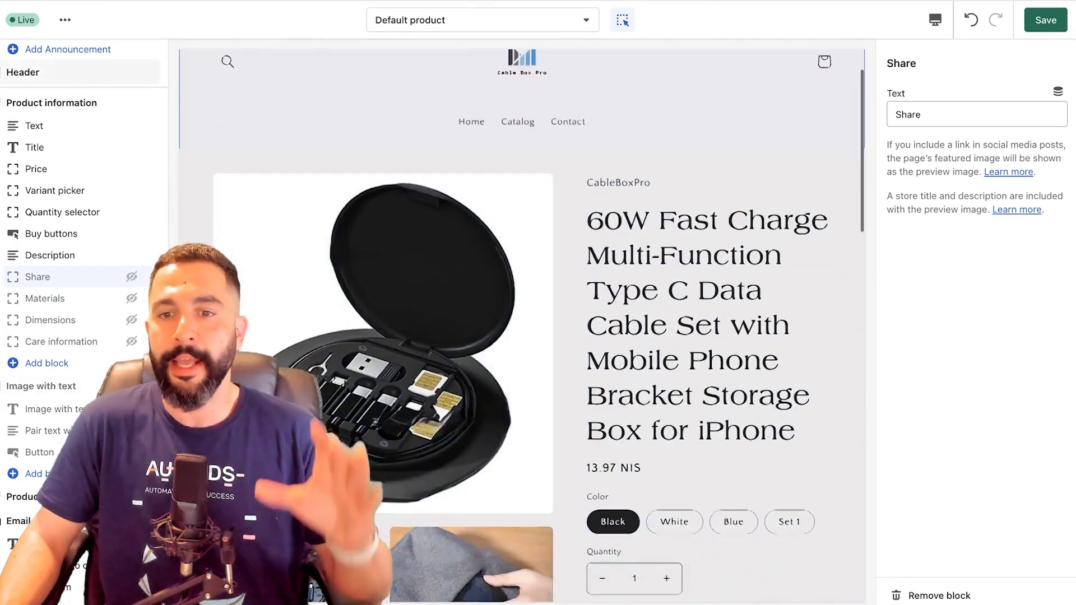
pyautogui.scroll(-10, 521, 325)
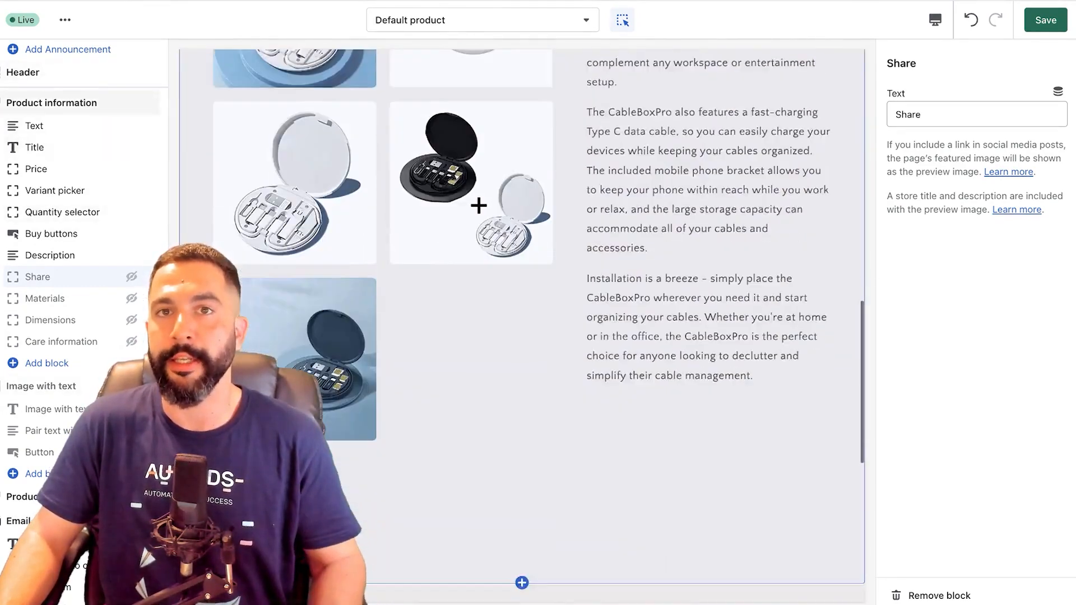
pyautogui.scroll(10, 521, 325)
pyautogui.scroll(5, 521, 325)
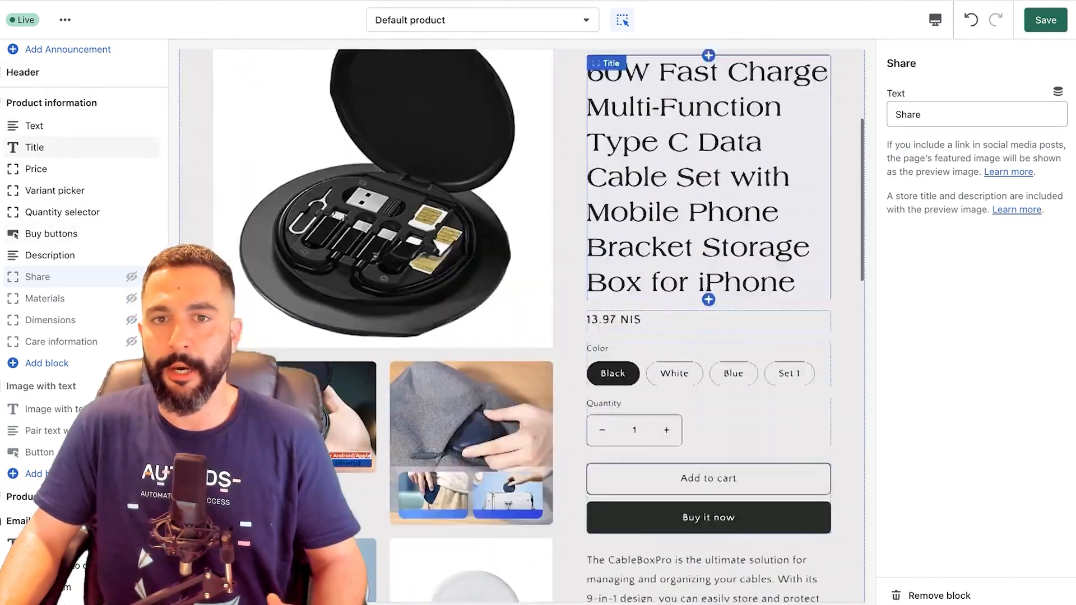
pyautogui.scroll(-15, 521, 325)
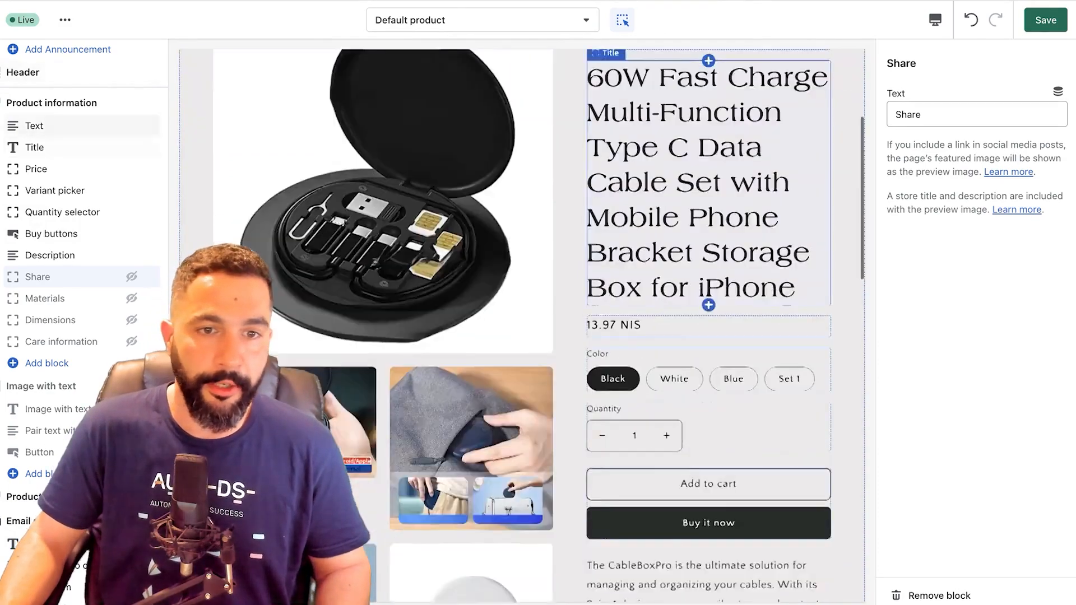
pyautogui.scroll(6, 478, 56)
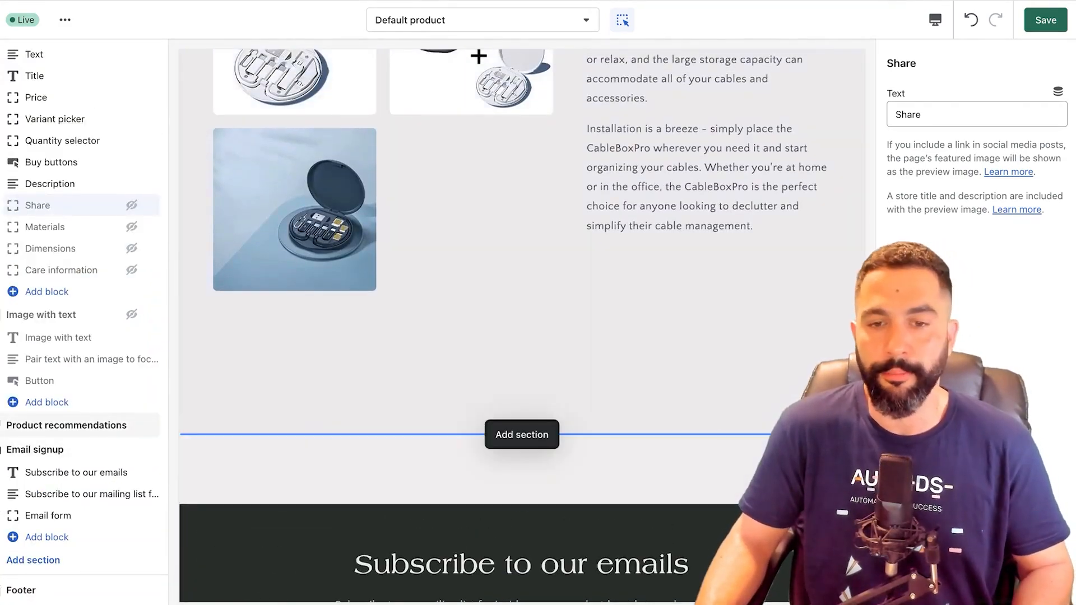
pyautogui.click(521, 435)
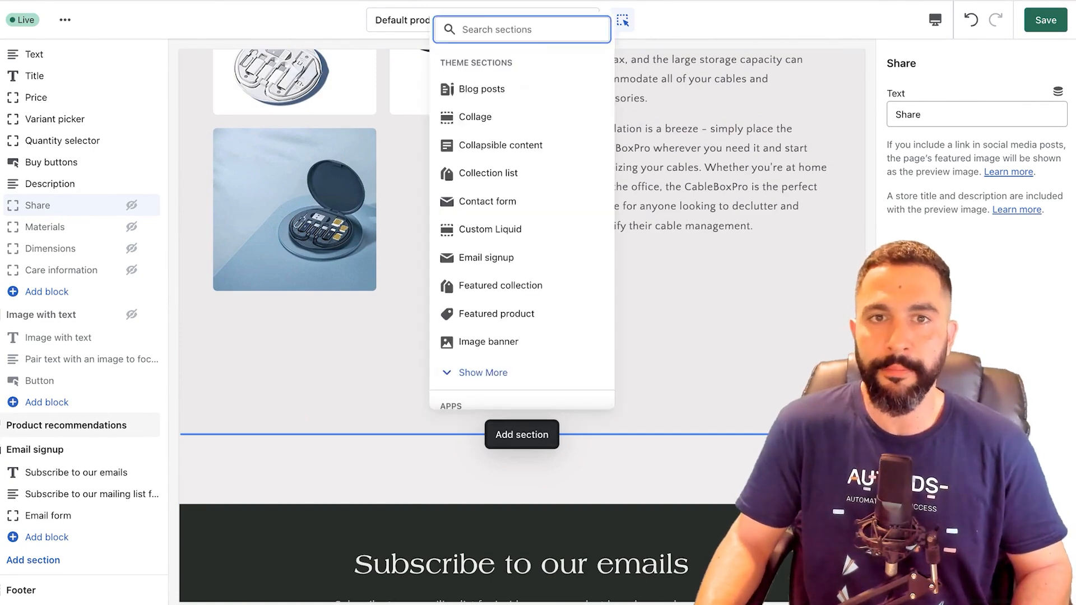
pyautogui.write('vide')
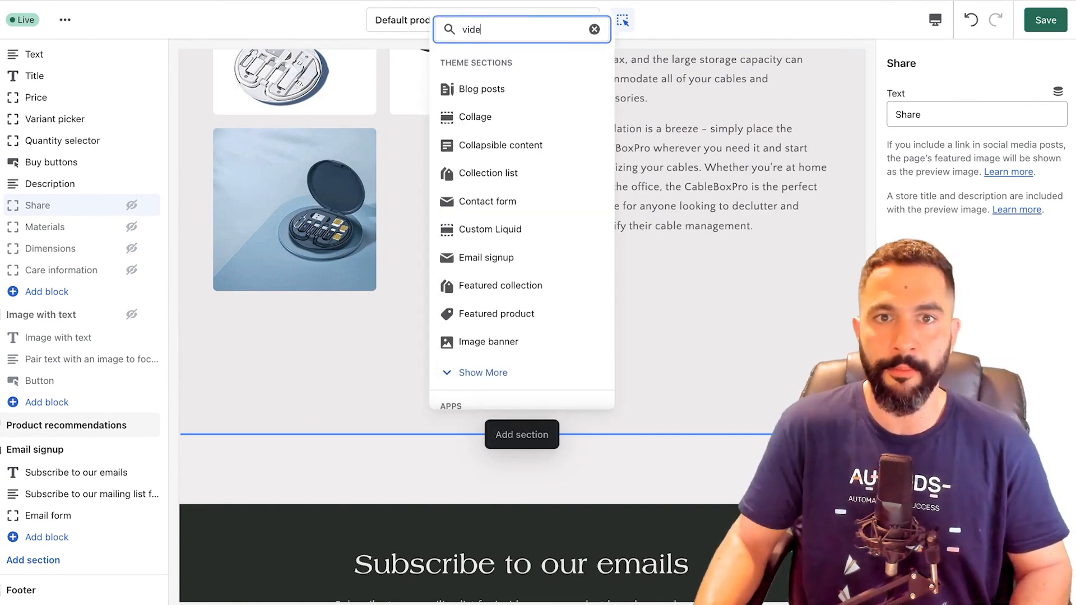
pyautogui.write('o')
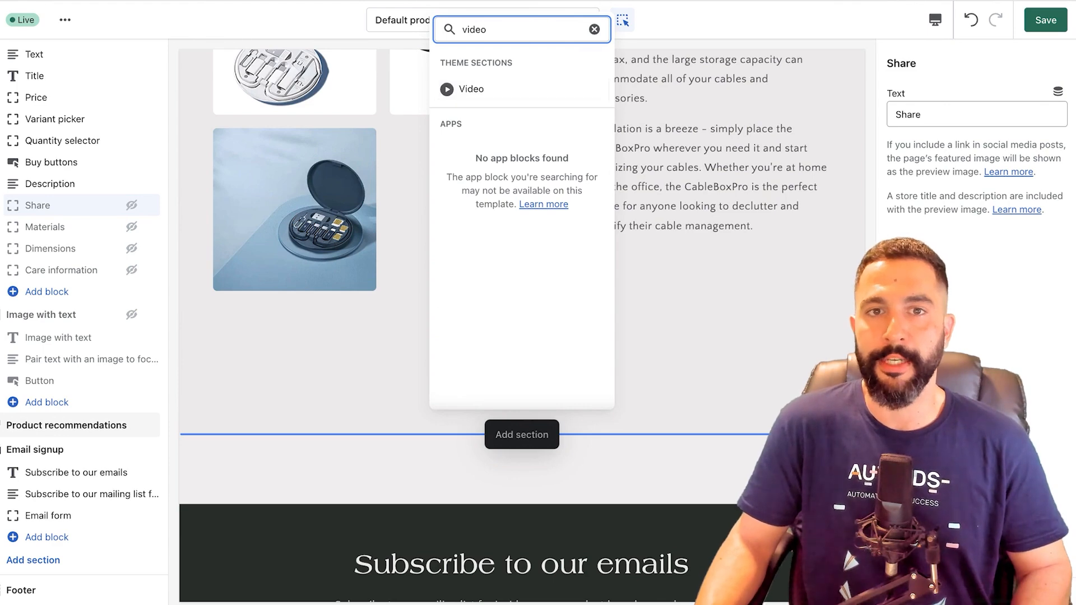
pyautogui.click(471, 89)
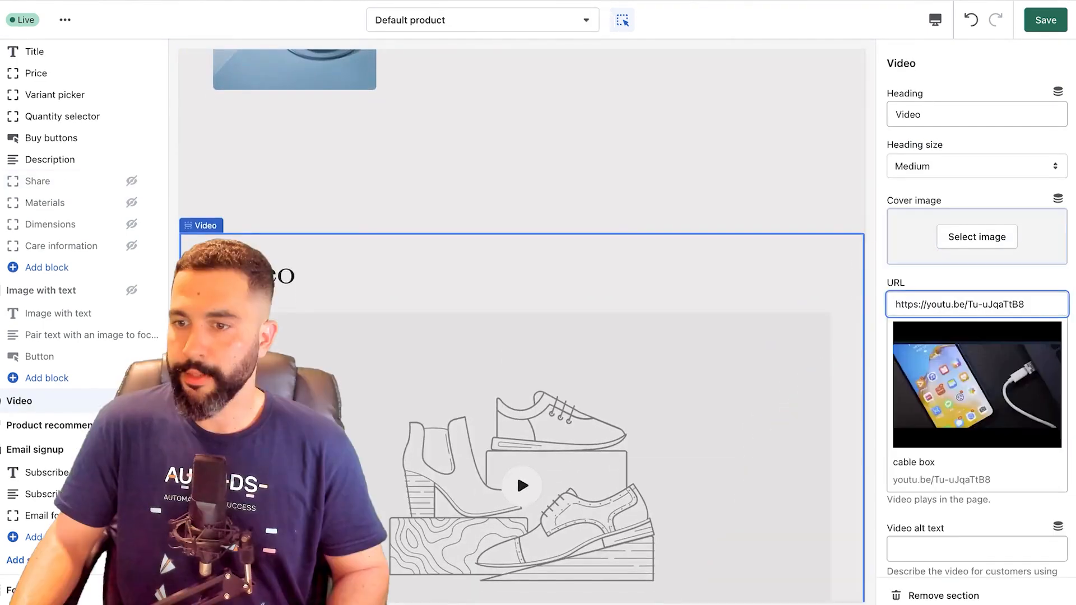
pyautogui.scroll(-4, 977, 336)
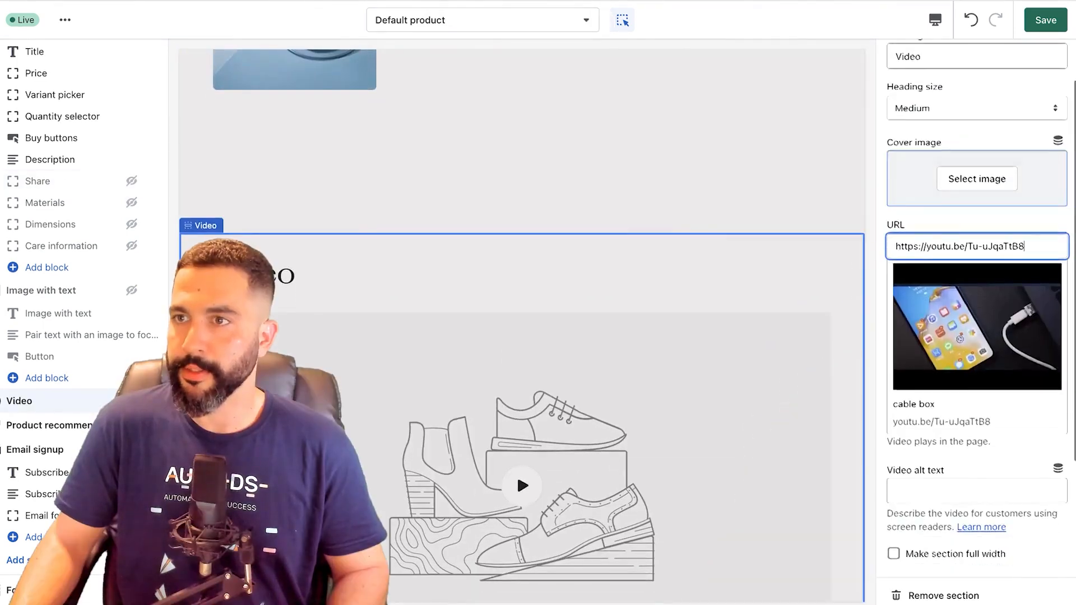
pyautogui.scroll(4, 977, 336)
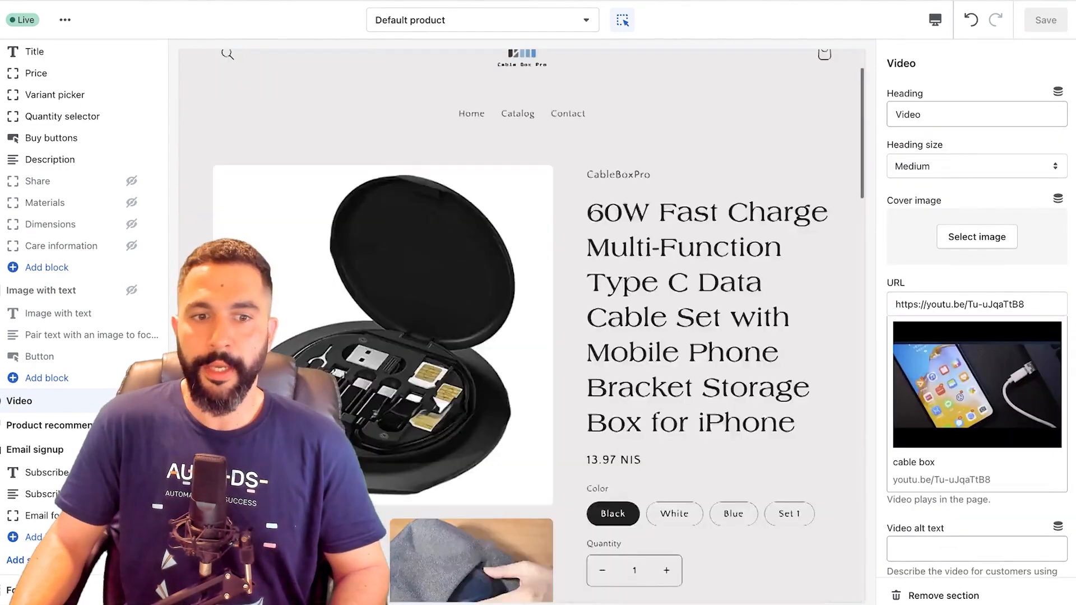
pyautogui.scroll(-7, 521, 325)
pyautogui.scroll(-10, 521, 325)
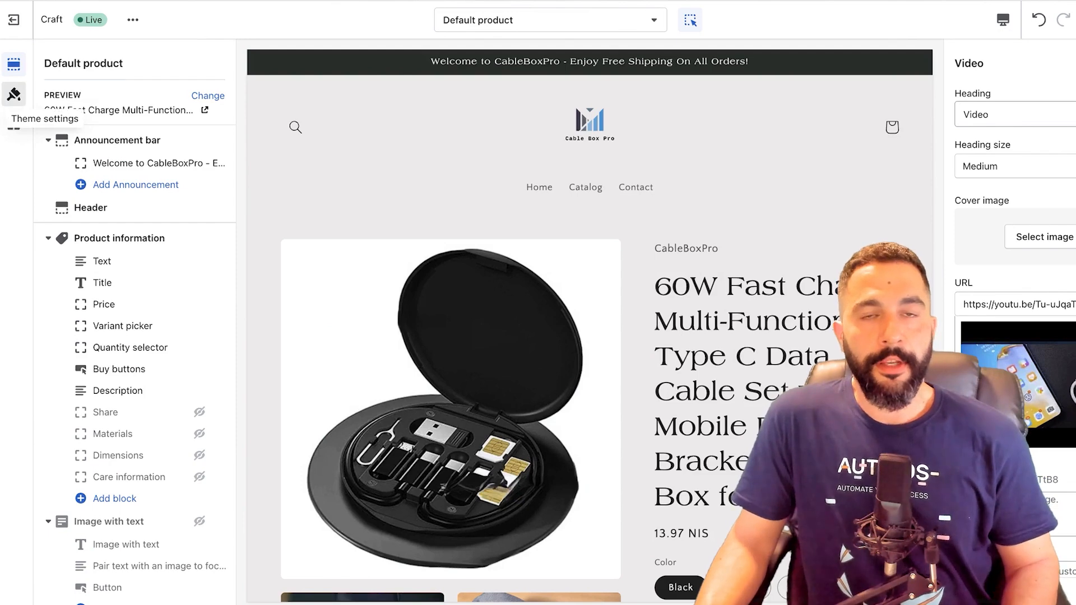
# Browse the theme settings categories and view the primary and secondary color options
pyautogui.click(14, 94)
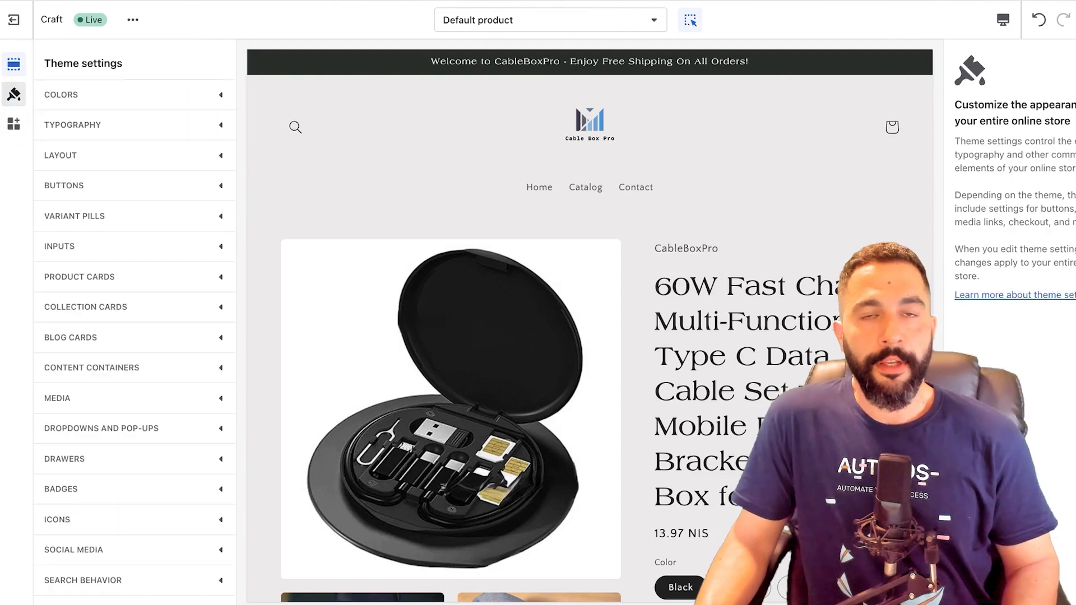
pyautogui.scroll(-4, 134, 336)
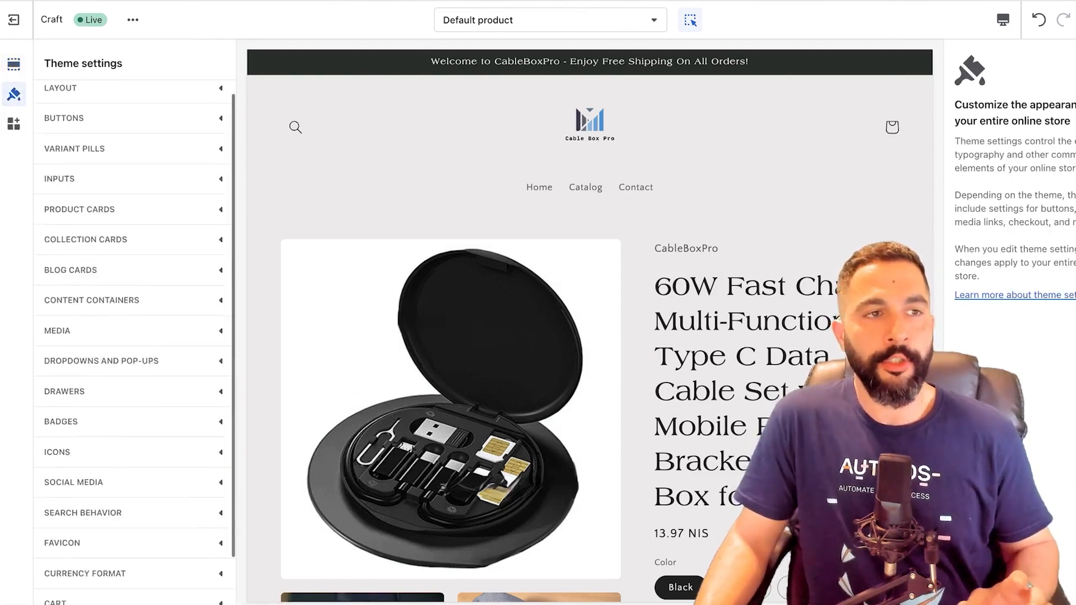
pyautogui.scroll(4, 135, 336)
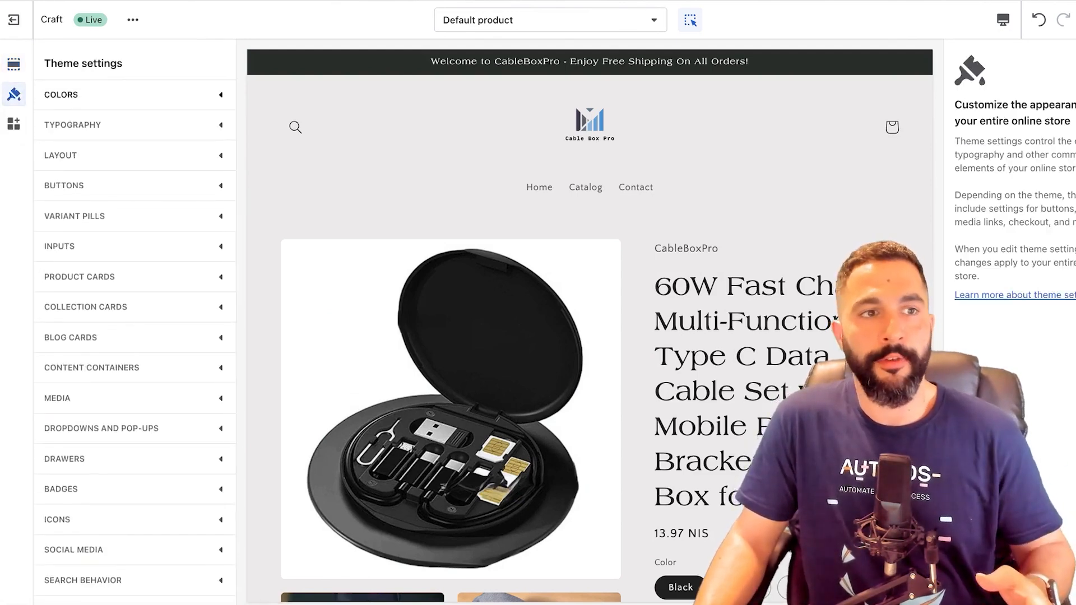
pyautogui.click(134, 95)
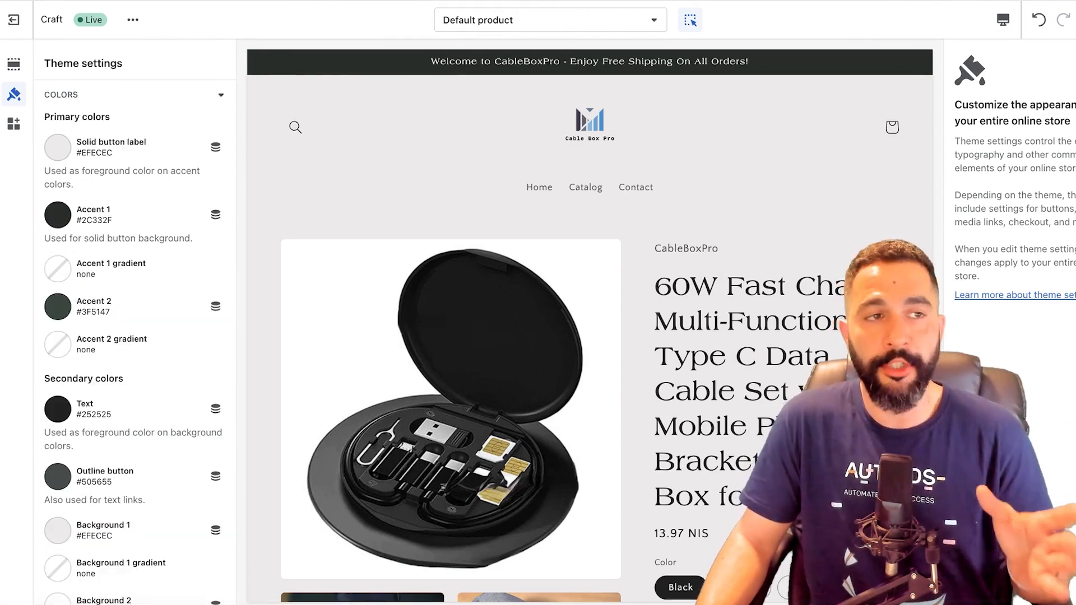
pyautogui.click(134, 95)
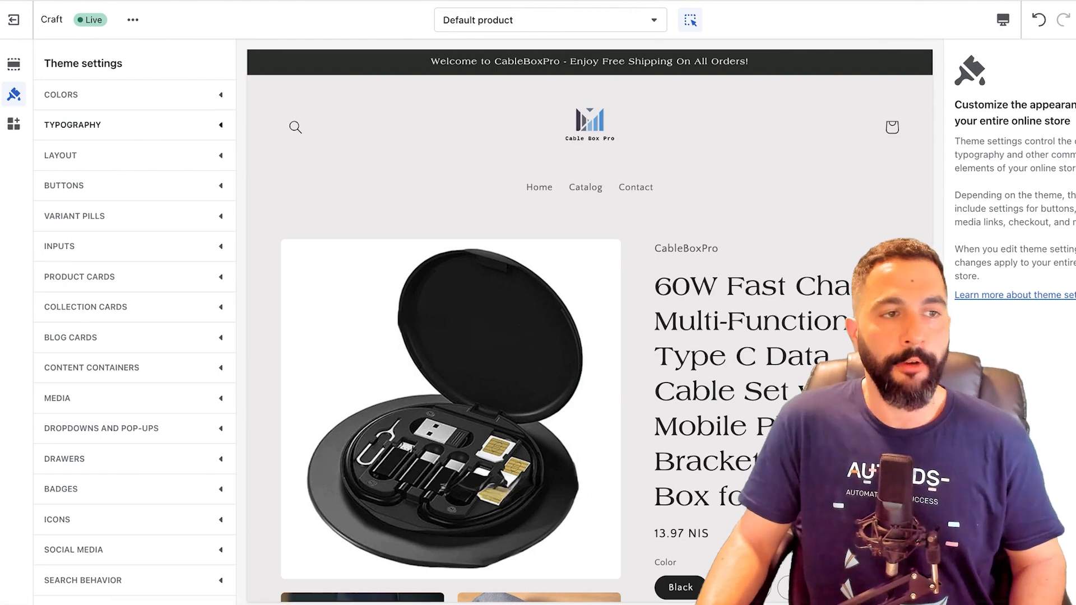
pyautogui.scroll(-3, 135, 191)
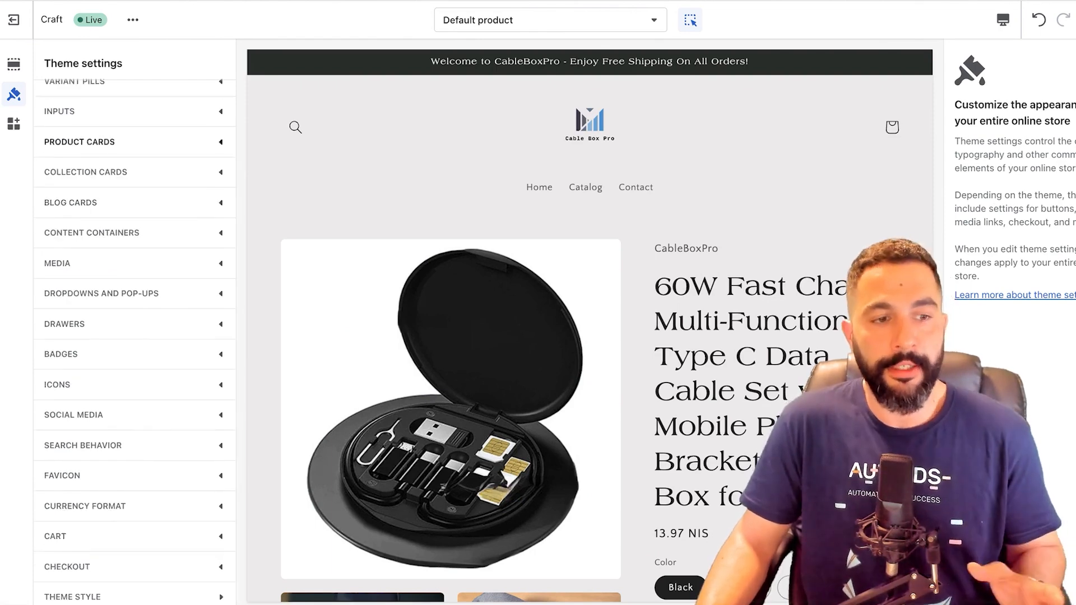
pyautogui.scroll(3, 135, 274)
pyautogui.scroll(-3, 134, 292)
pyautogui.scroll(3, 135, 449)
pyautogui.scroll(-3, 134, 475)
# Choose the transparent Cable Box Pro logo as the favicon image and exit the theme editor to the Themes page
pyautogui.click(134, 476)
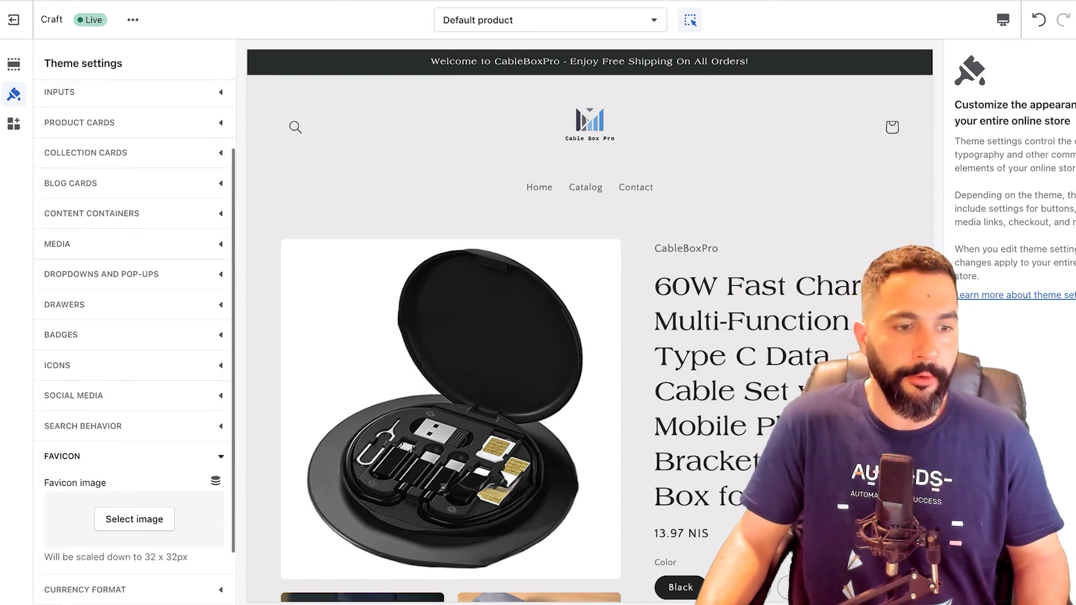
pyautogui.click(135, 435)
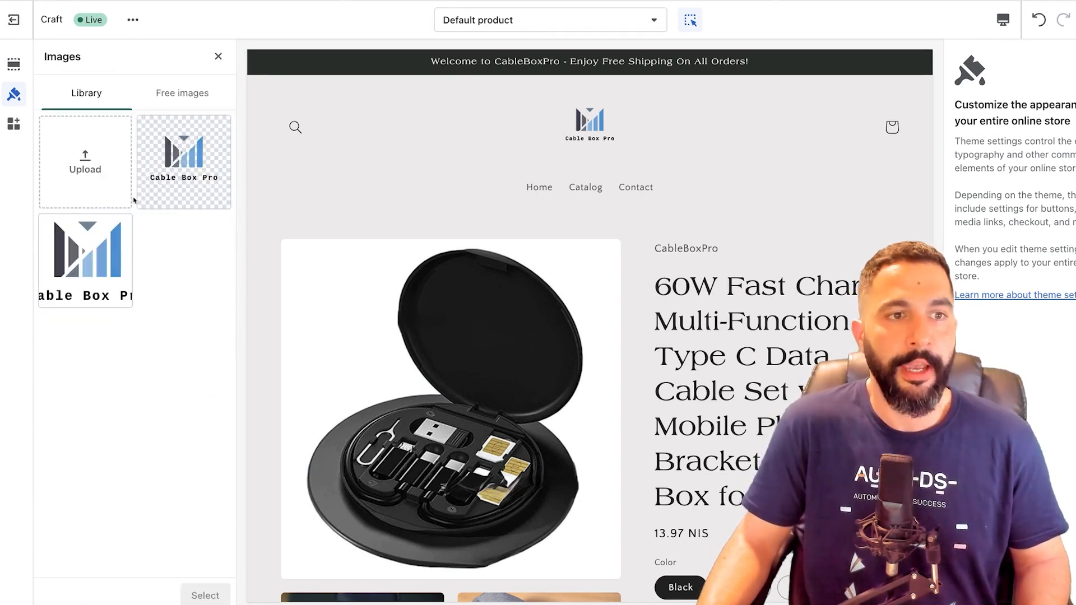
pyautogui.click(184, 162)
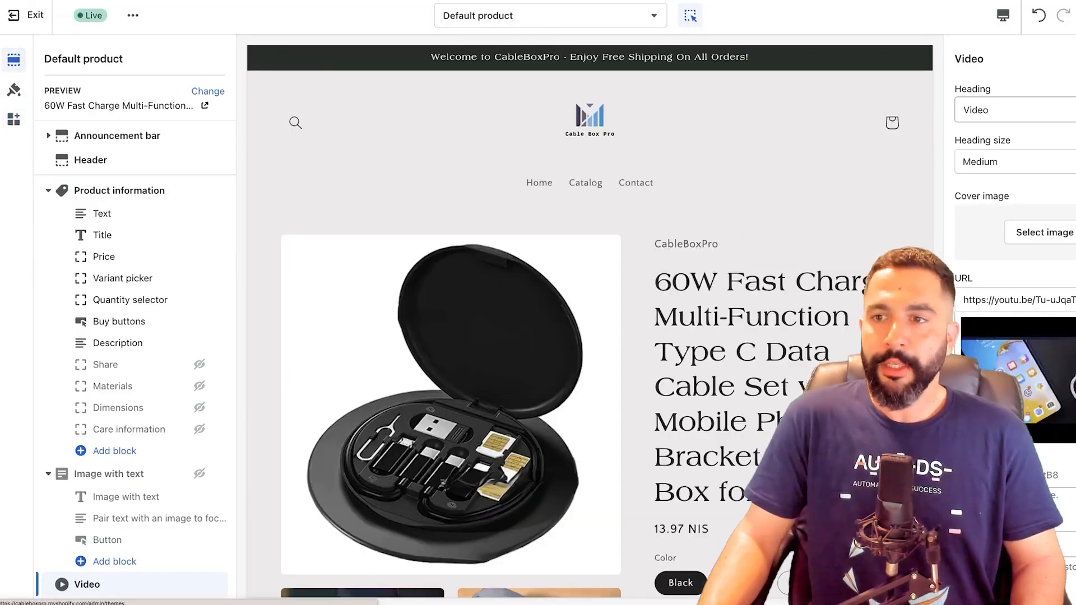
pyautogui.click(27, 15)
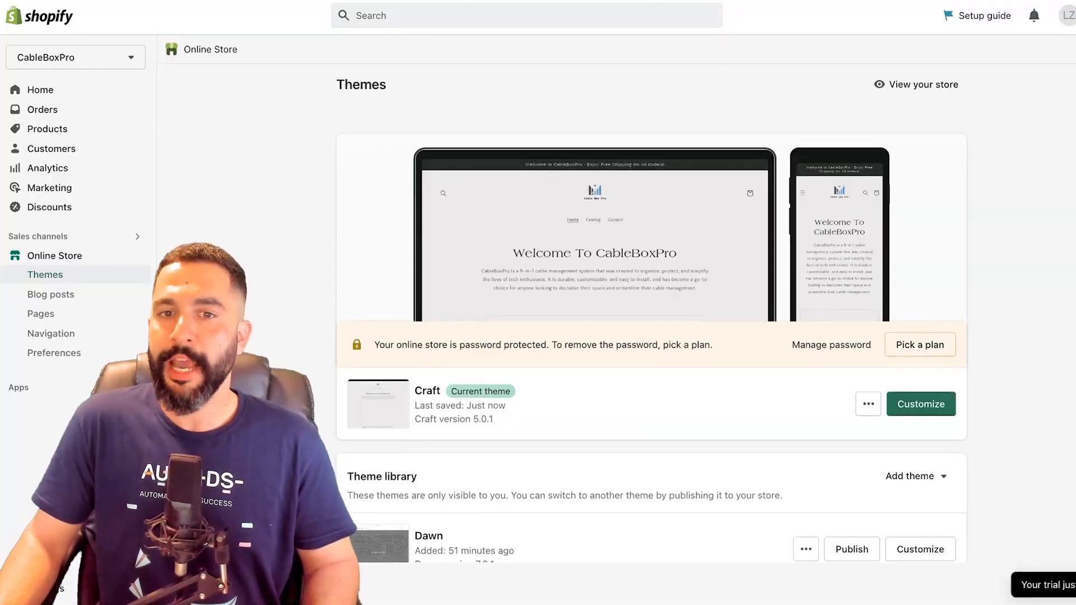
pyautogui.scroll(-3, 650, 303)
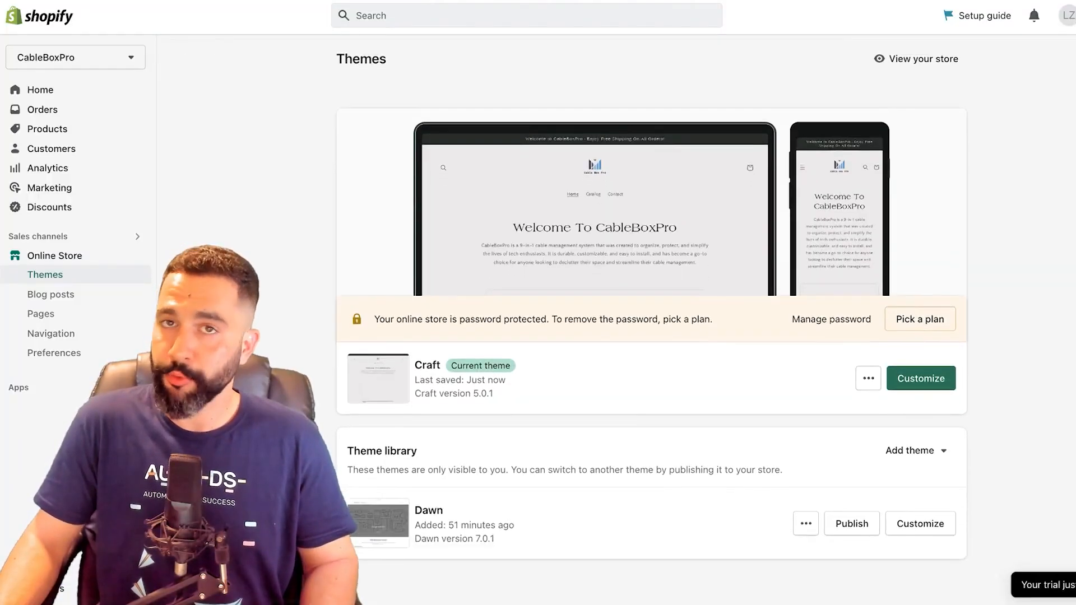
pyautogui.scroll(-5, 650, 302)
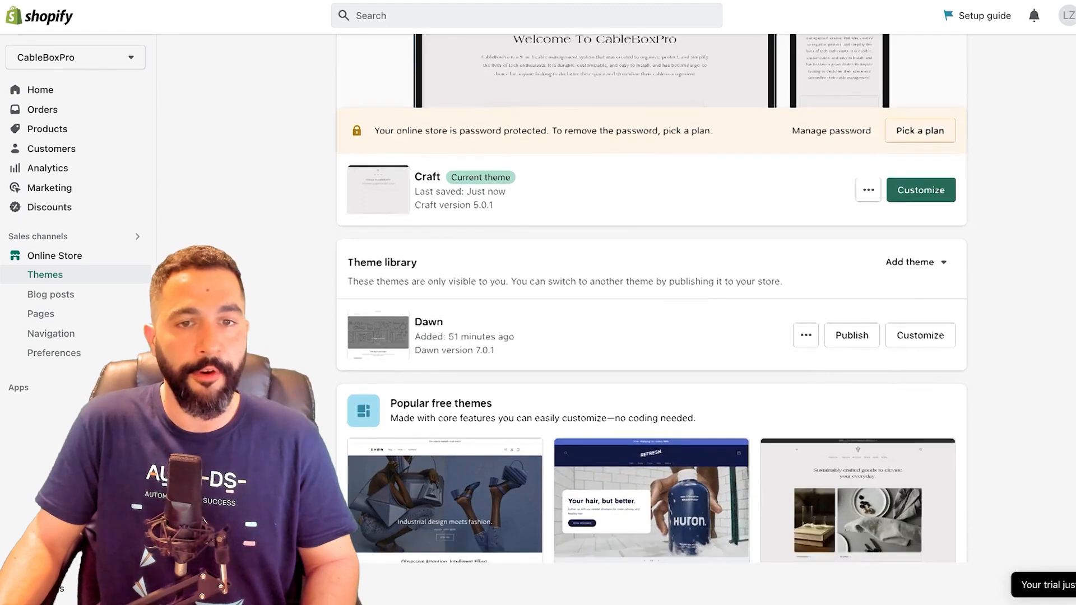
pyautogui.scroll(8, 650, 303)
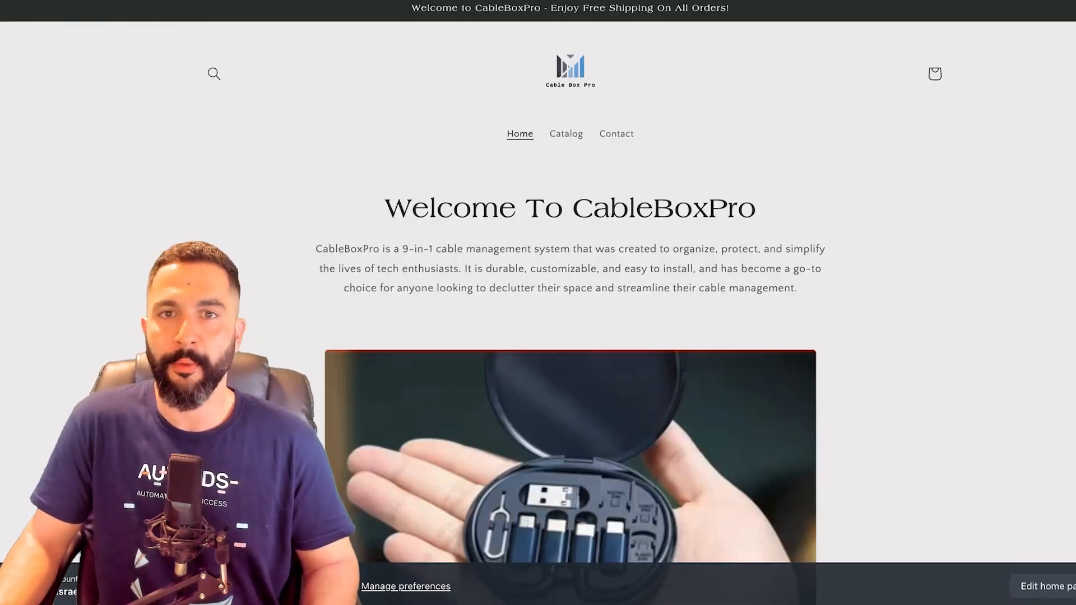
# Review the storefront home page from the header and welcome text down to the featured product card
pyautogui.scroll(-1, 538, 303)
pyautogui.scroll(1, 538, 302)
pyautogui.scroll(-3, 538, 302)
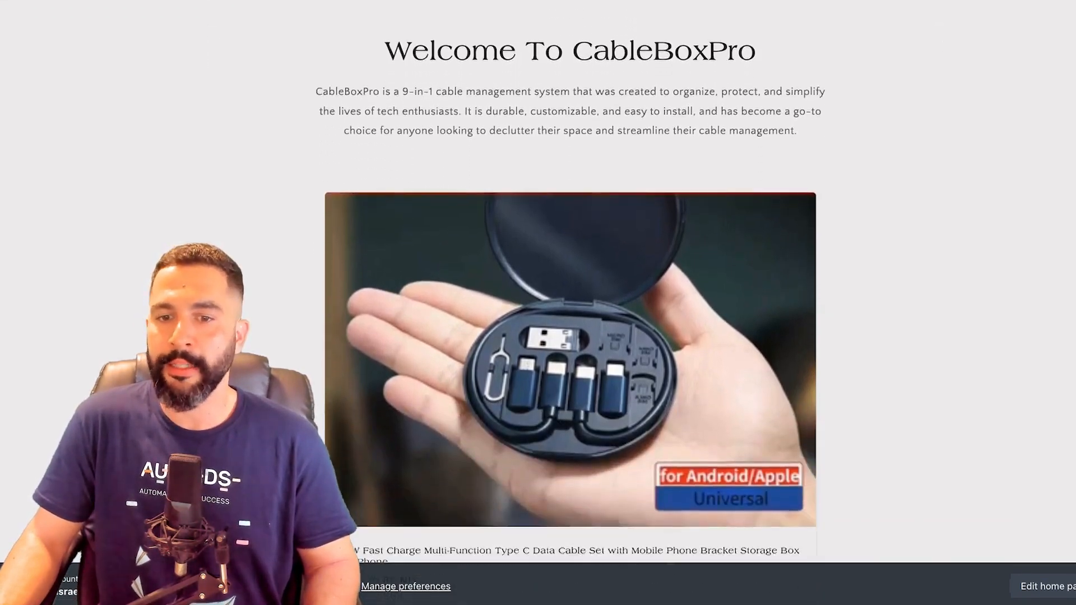
pyautogui.scroll(2, 538, 303)
pyautogui.scroll(-2, 538, 303)
pyautogui.scroll(-2, 538, 302)
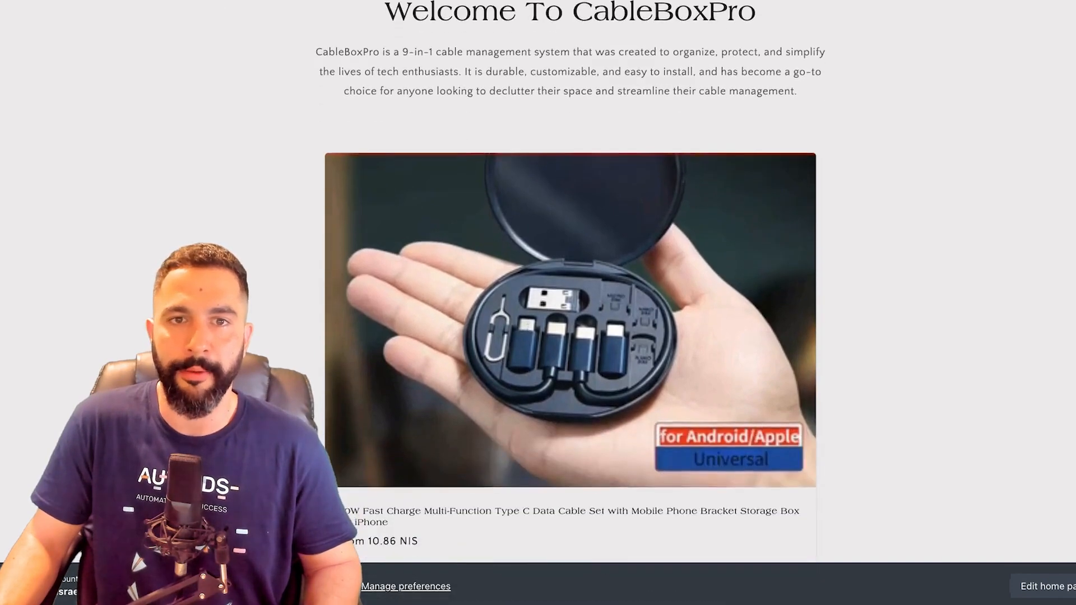
pyautogui.scroll(4, 538, 302)
pyautogui.scroll(-1, 538, 303)
pyautogui.scroll(-3, 538, 303)
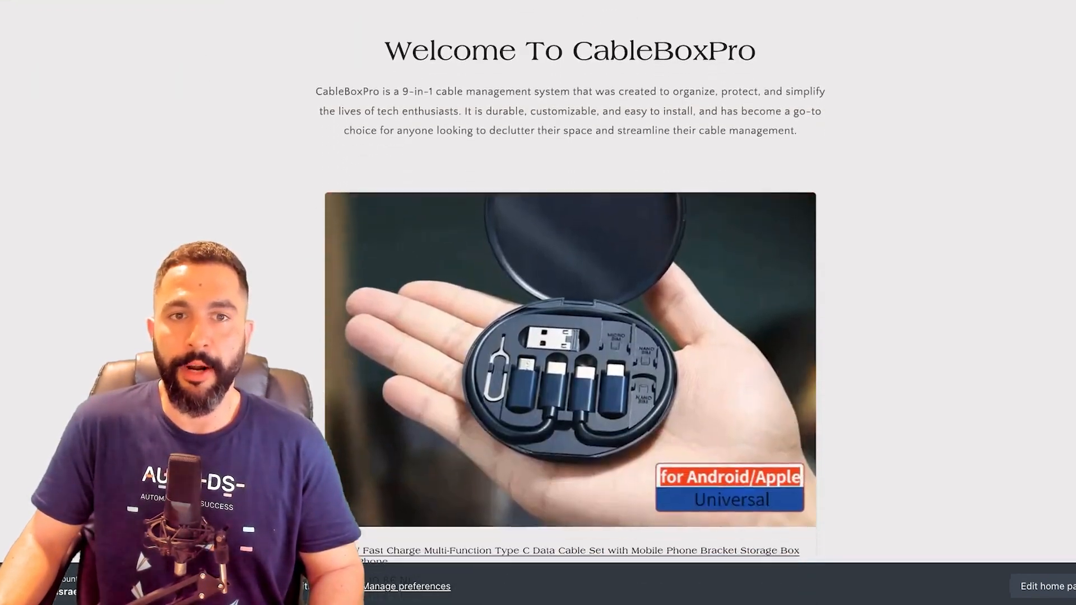
pyautogui.scroll(-5, 538, 303)
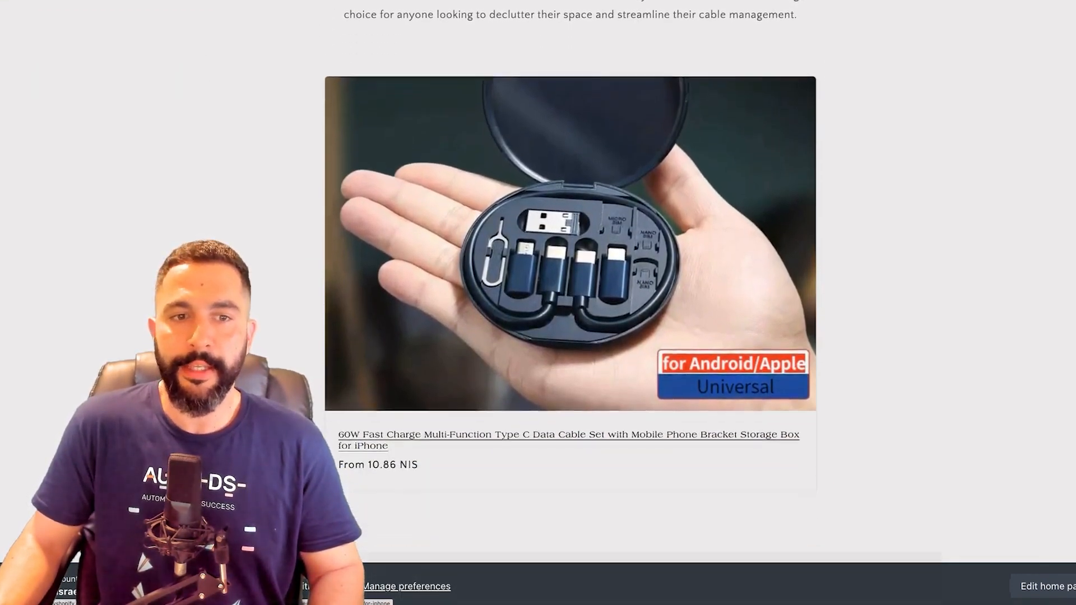
pyautogui.scroll(8, 245, 345)
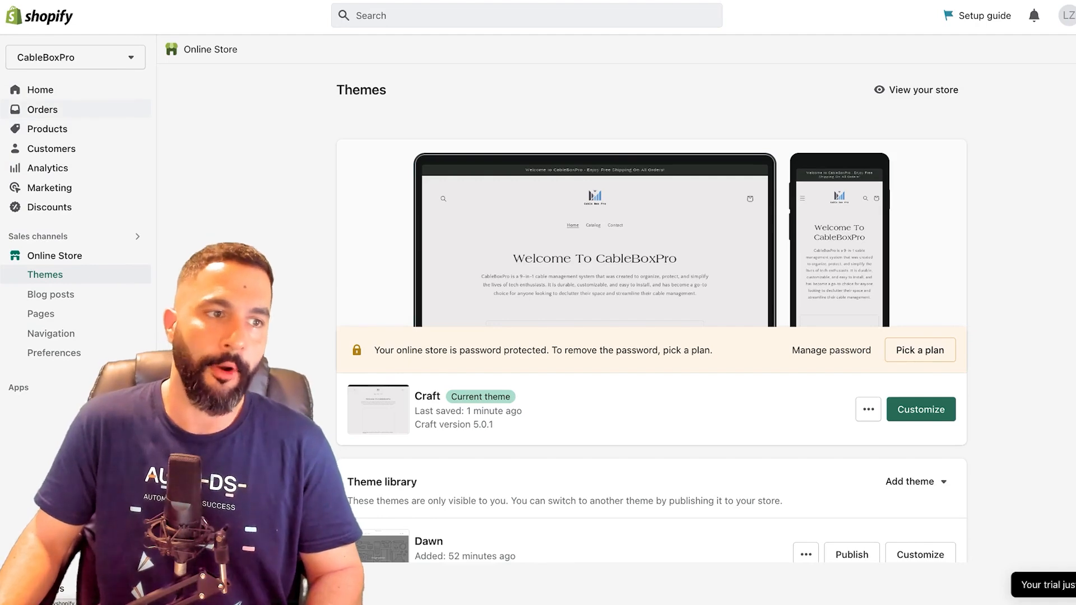
pyautogui.click(40, 90)
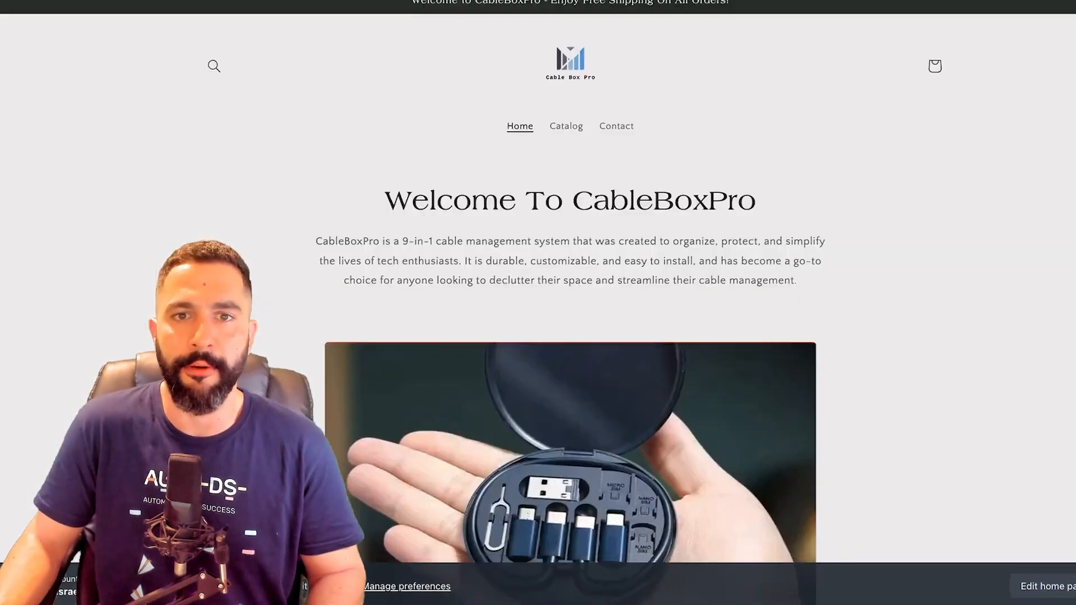
pyautogui.scroll(-3, 281, 41)
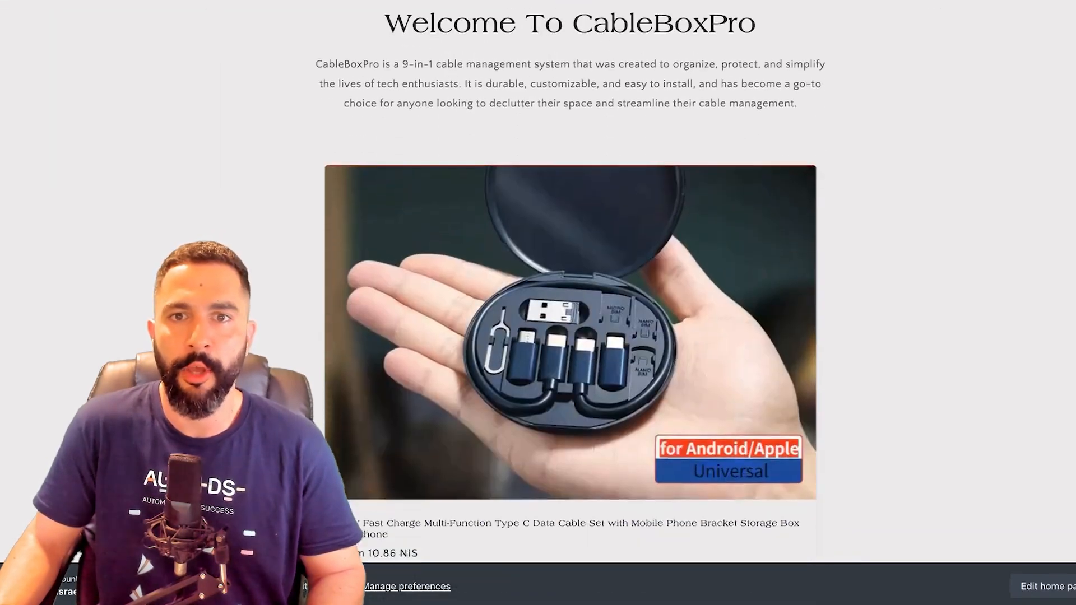
pyautogui.moveTo(738, 82); pyautogui.dragTo(432, 63)
pyautogui.click(433, 100)
pyautogui.scroll(-1, 448, 224)
pyautogui.scroll(1, 448, 224)
pyautogui.scroll(-3, 448, 224)
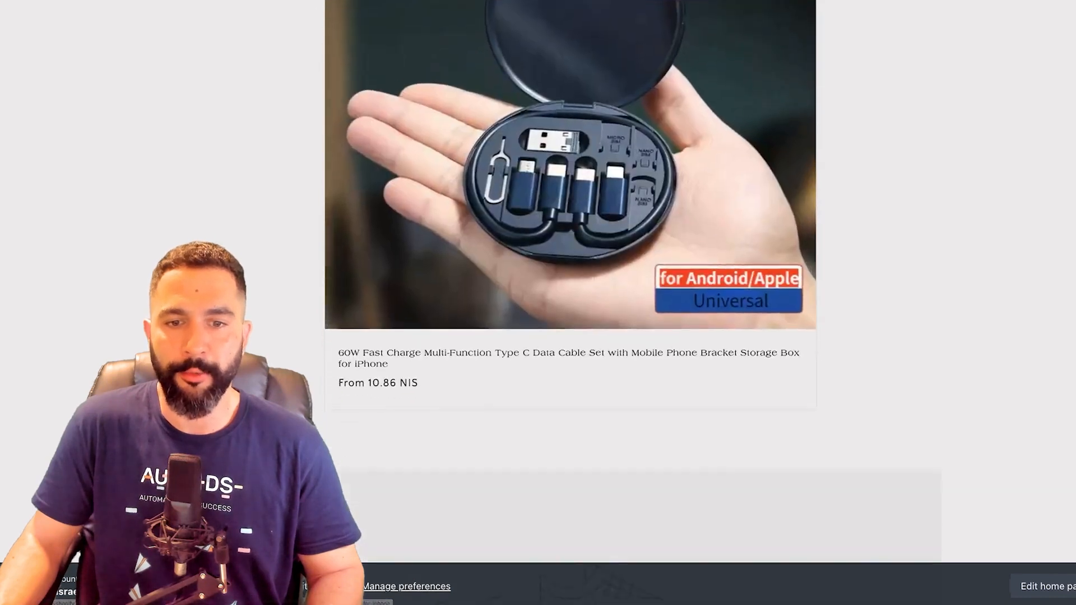
pyautogui.scroll(1, 570, 224)
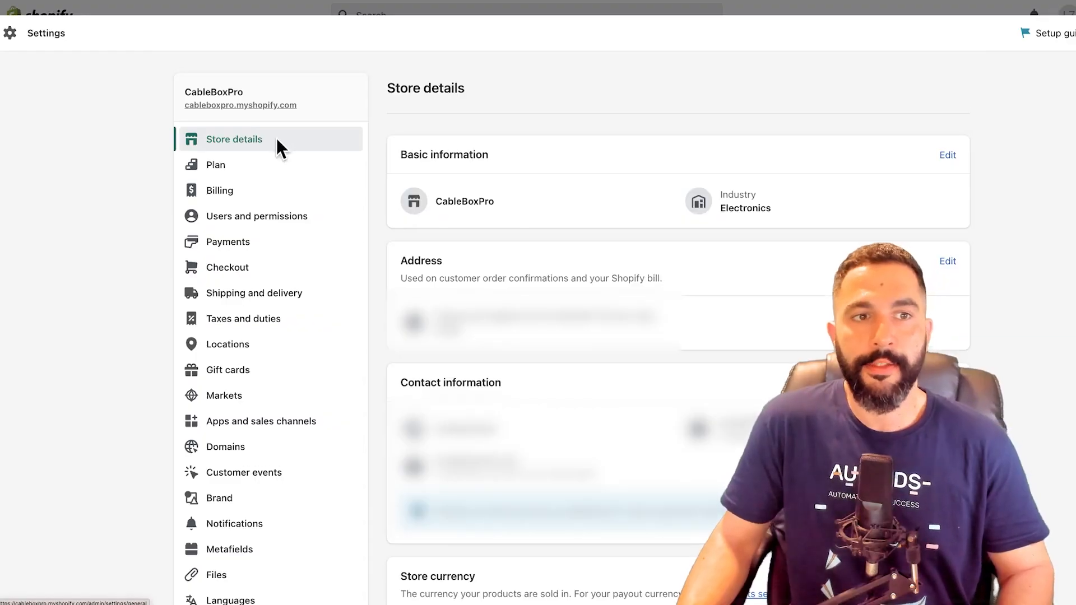
# Open the General shipping profile in the store's shipping and delivery settings and go to its shipping zones
pyautogui.scroll(-3, 277, 138)
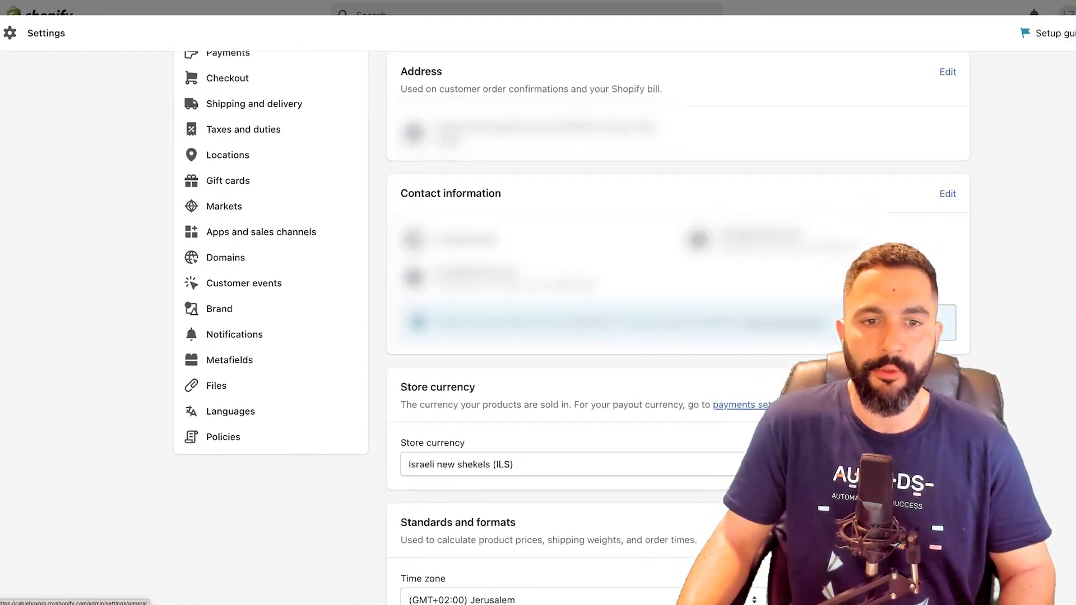
pyautogui.scroll(-2, 538, 325)
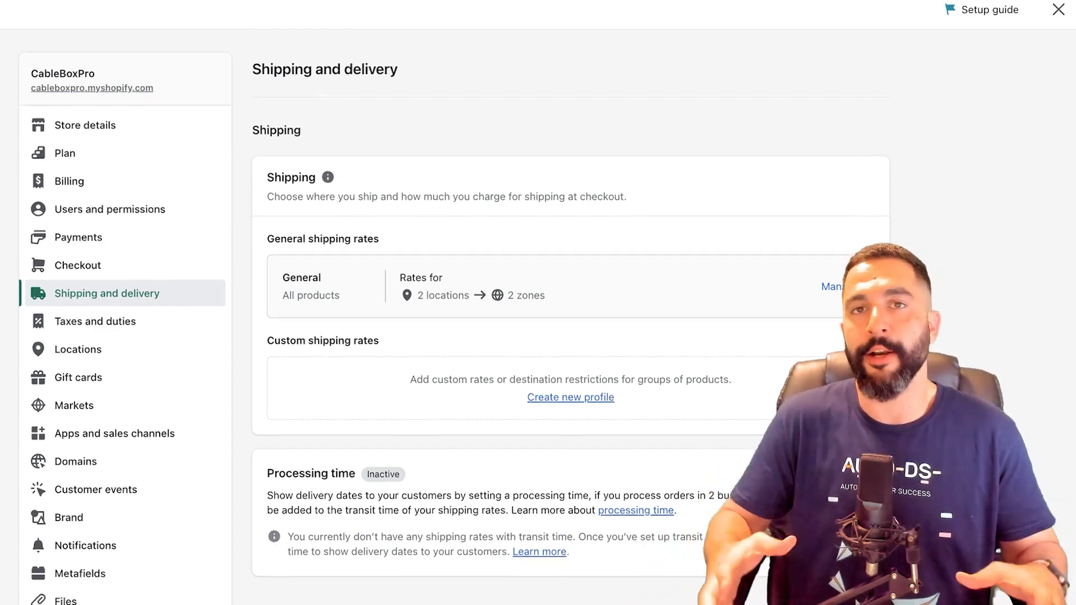
pyautogui.scroll(-1, 454, 328)
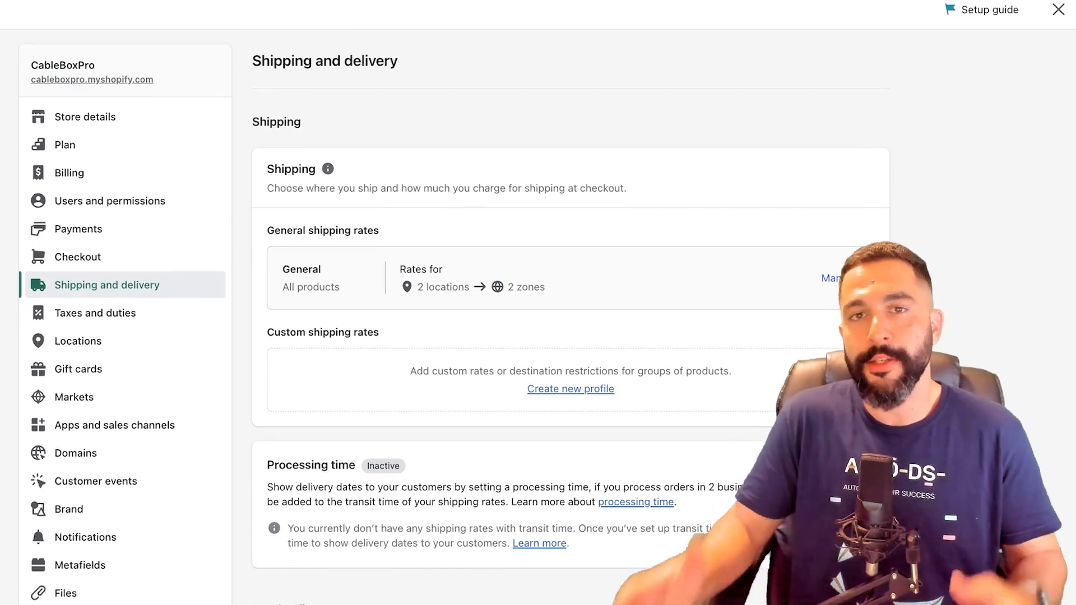
pyautogui.scroll(-2, 454, 328)
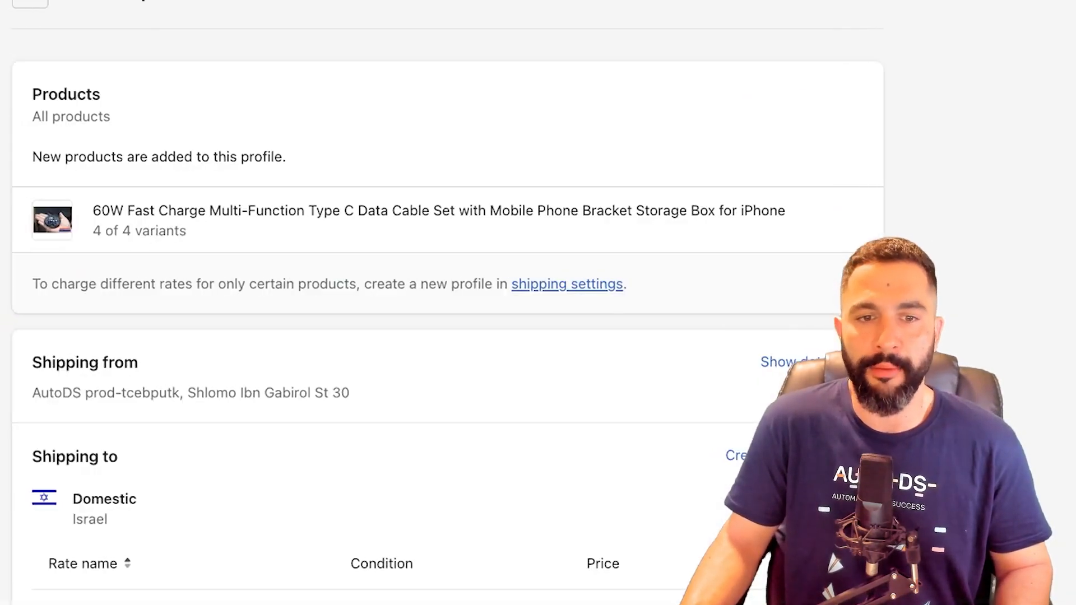
pyautogui.scroll(-5, 554, 303)
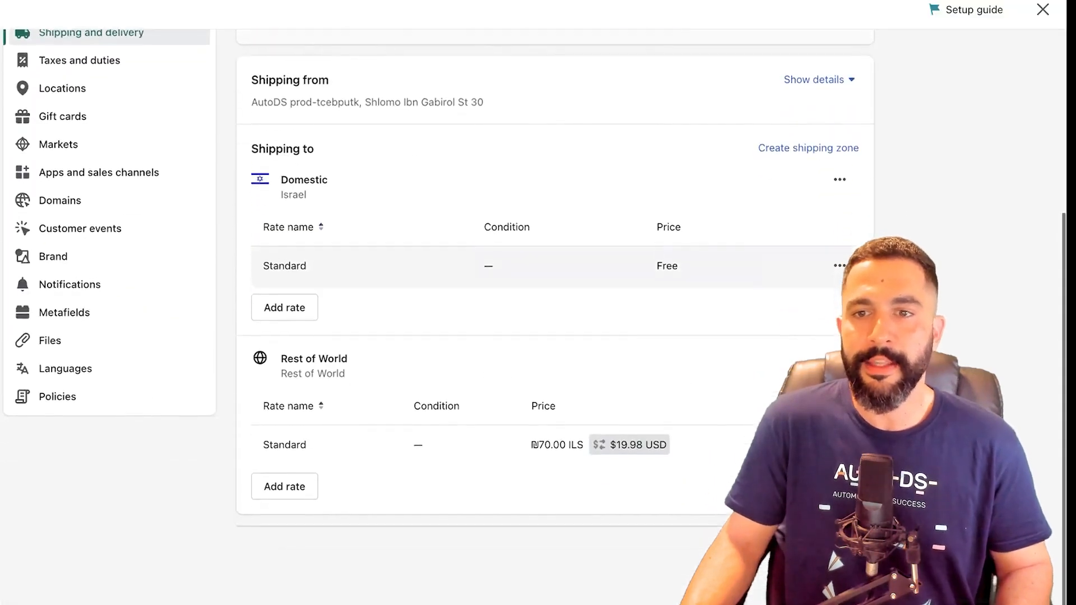
pyautogui.doubleClick(304, 177)
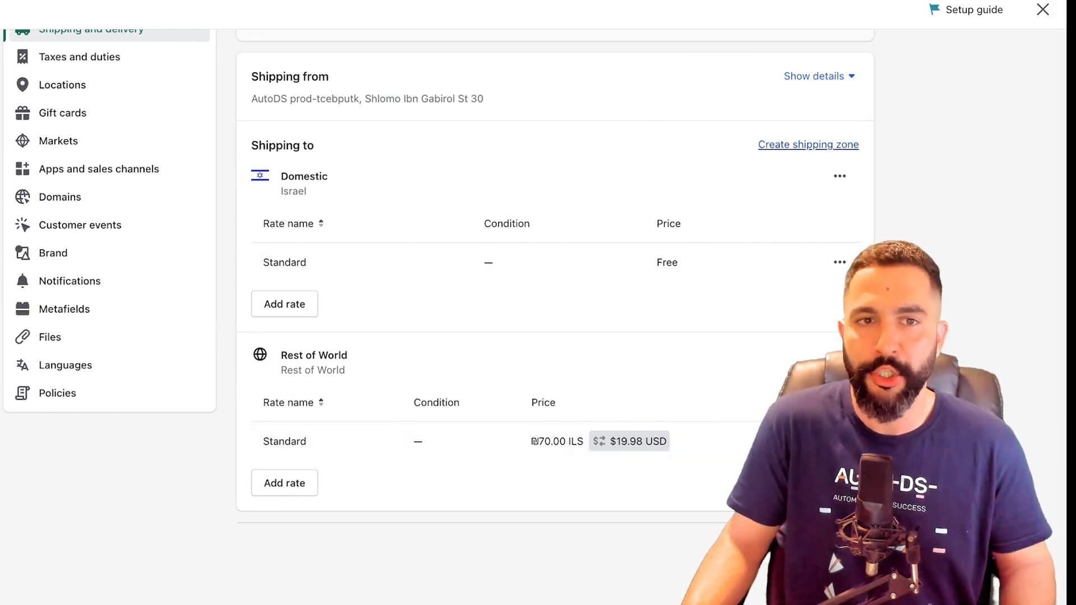
# Create a shipping zone named United States that covers all states of the United States
pyautogui.click(808, 145)
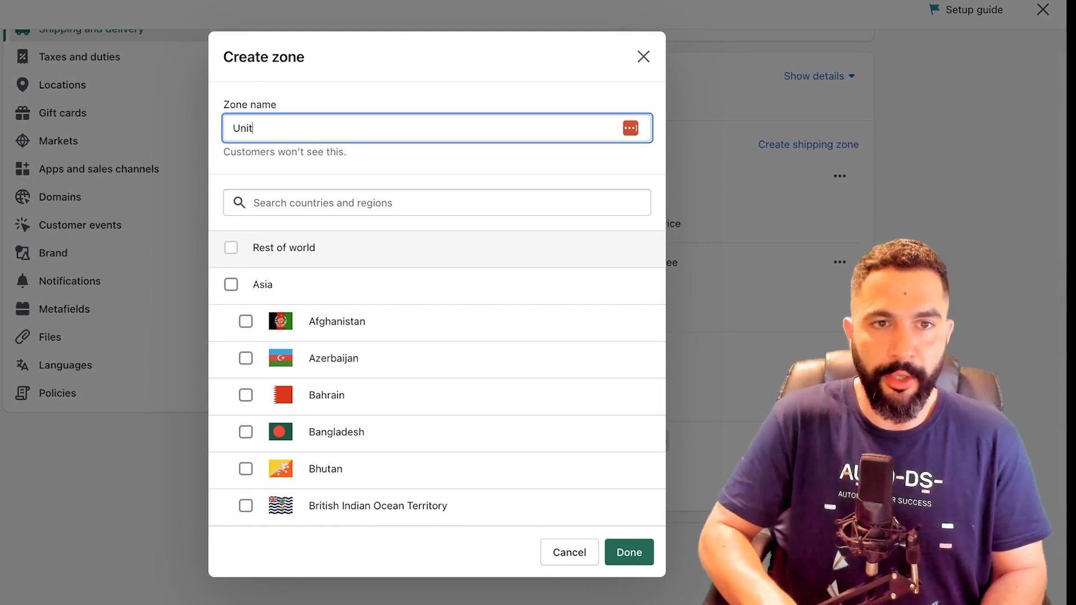
pyautogui.press('Tab')
pyautogui.write('u')
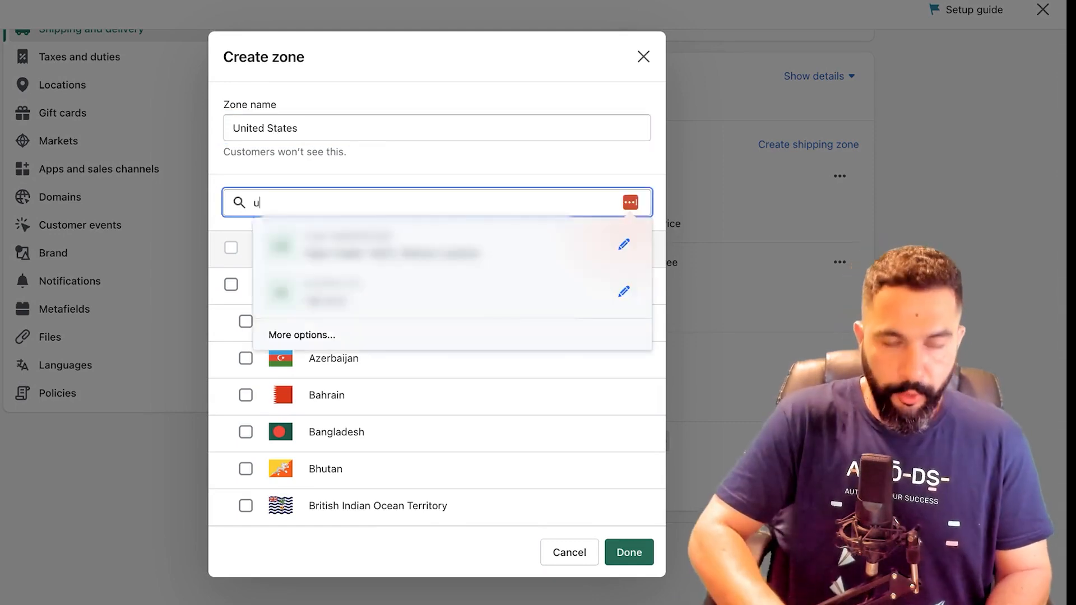
pyautogui.write('nited s')
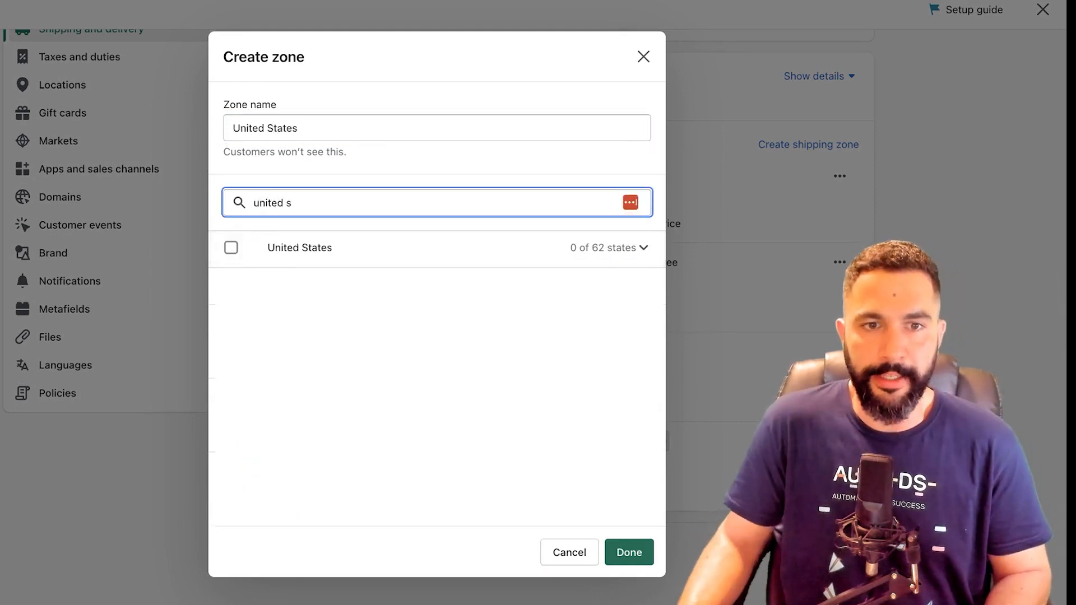
pyautogui.click(231, 248)
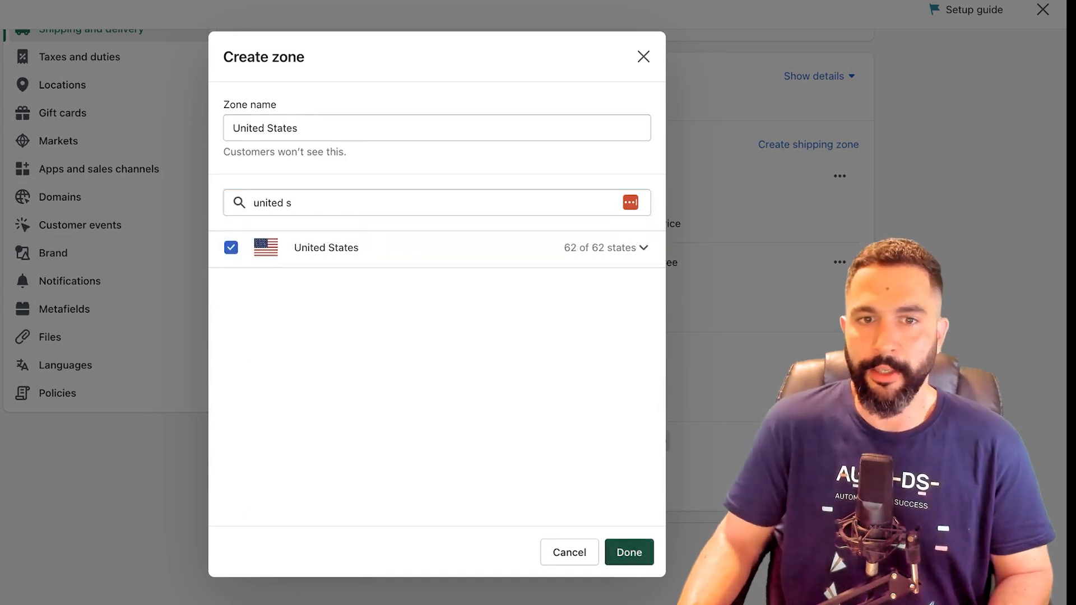
pyautogui.click(629, 553)
# Add a shipping rate named Standard with a price of 0.00 to the United States zone
pyautogui.scroll(-2, 629, 553)
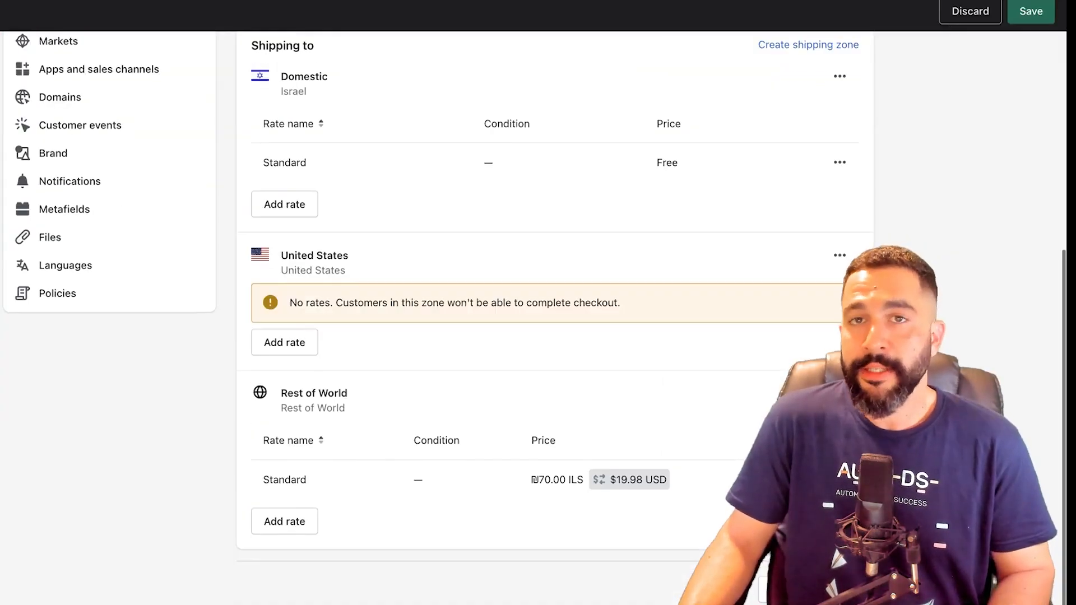
pyautogui.scroll(2, 561, 336)
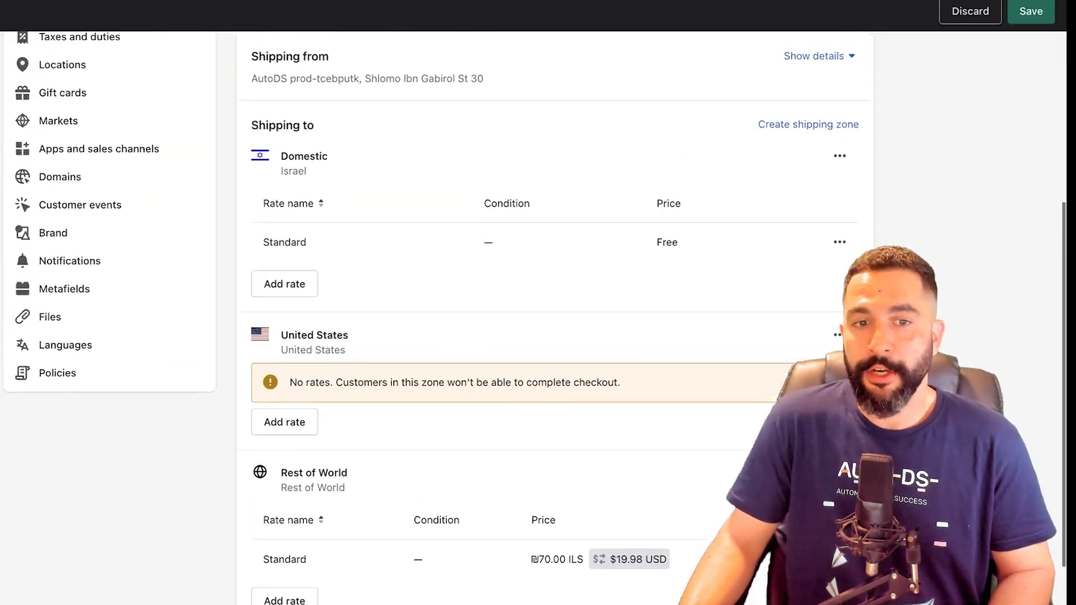
pyautogui.scroll(-2, 359, 240)
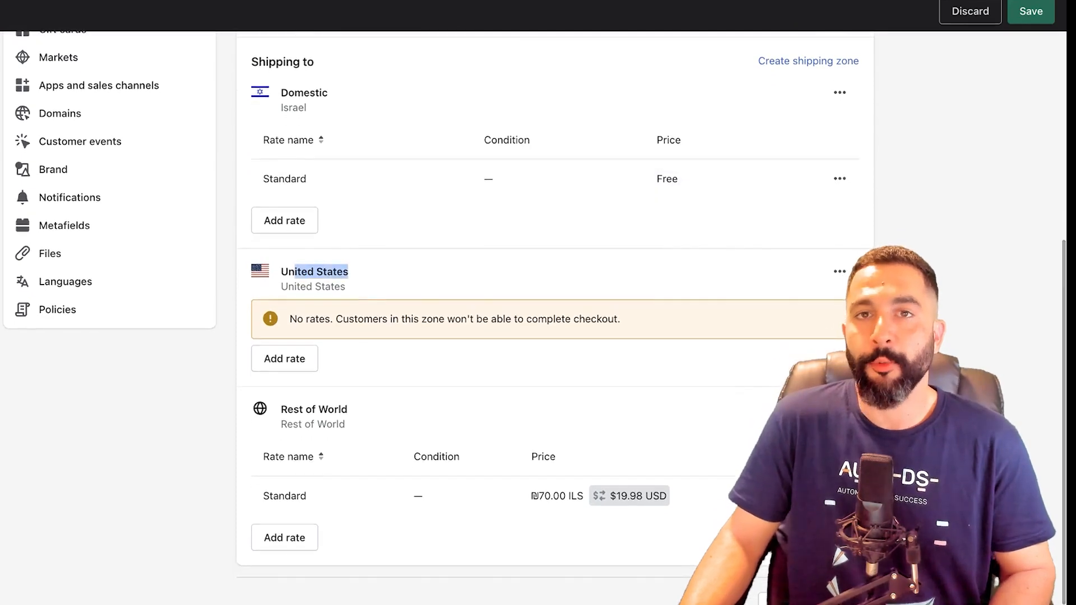
pyautogui.click(284, 358)
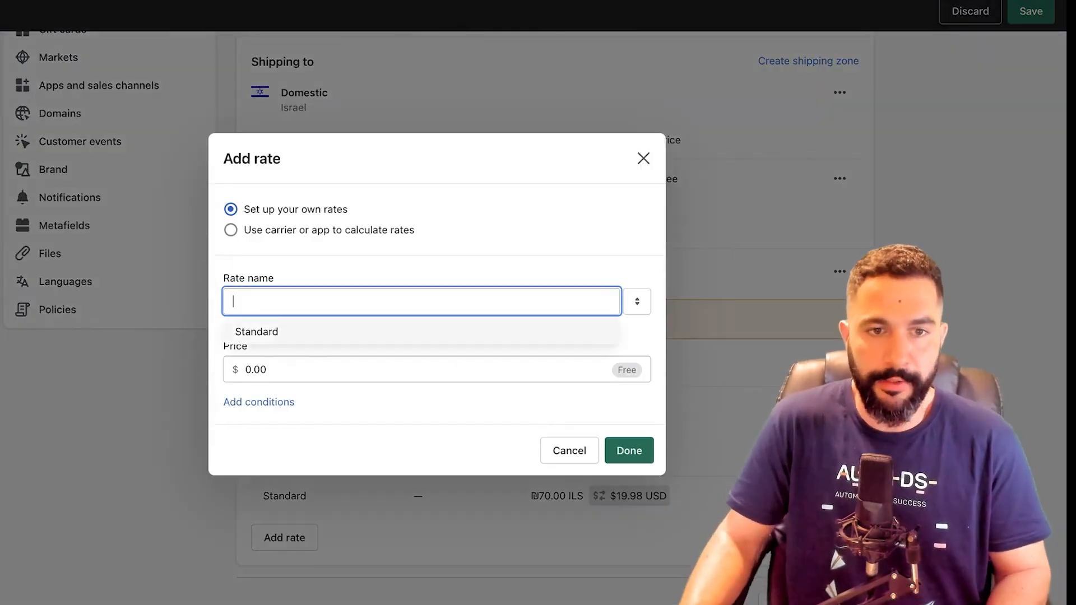
pyautogui.click(256, 331)
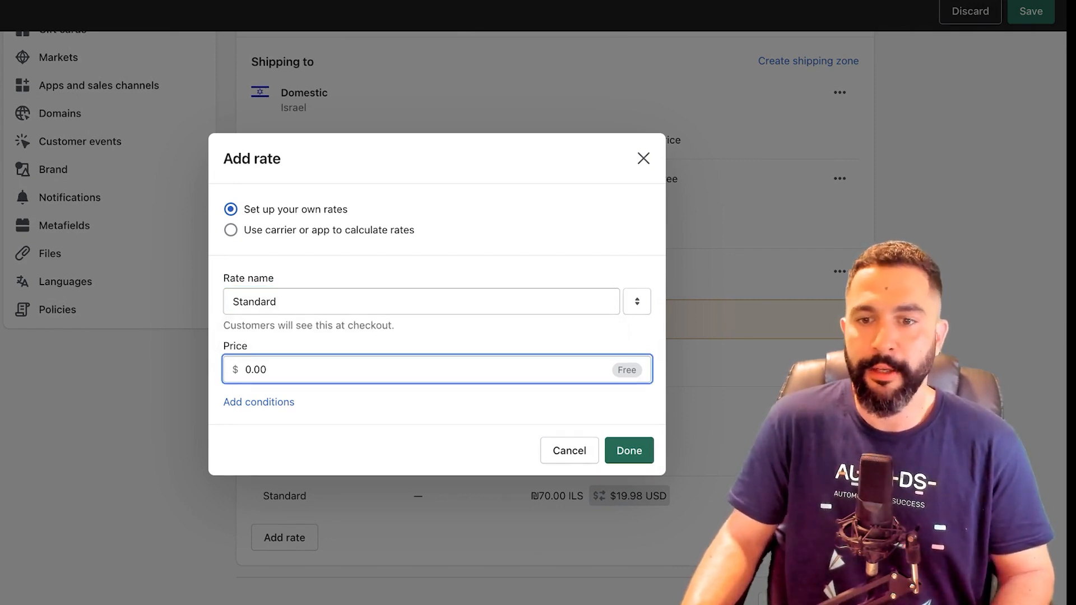
pyautogui.click(629, 450)
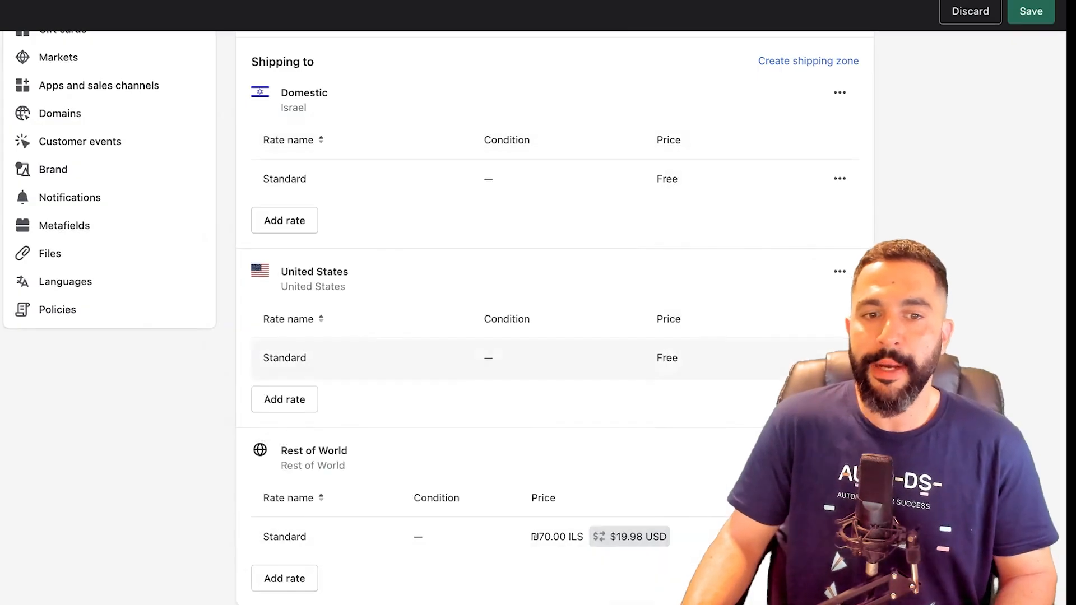
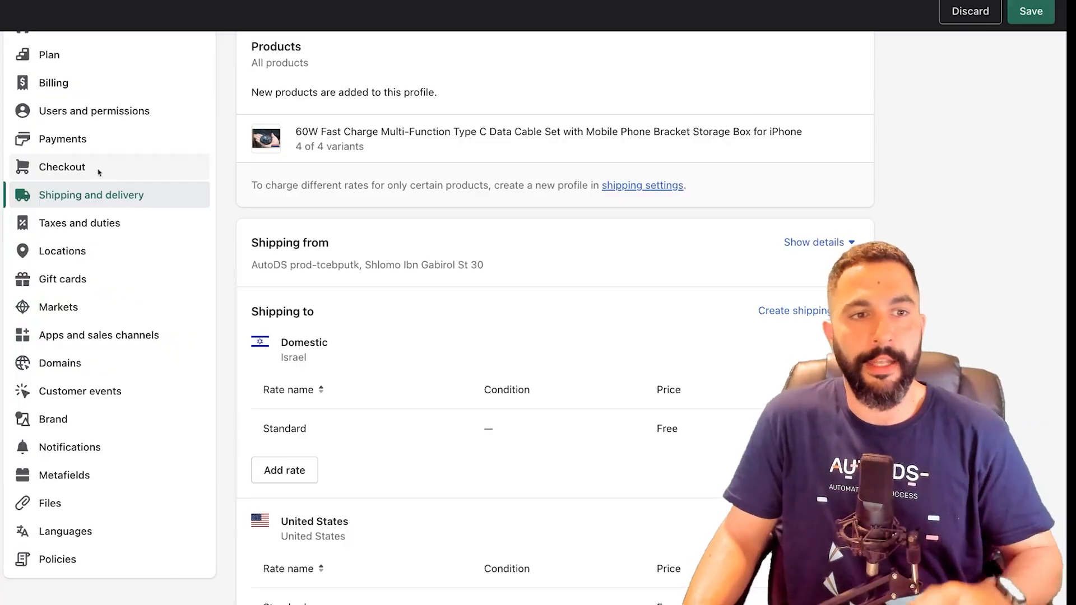
# Save the shipping profile changes and open the checkout settings
pyautogui.click(98, 171)
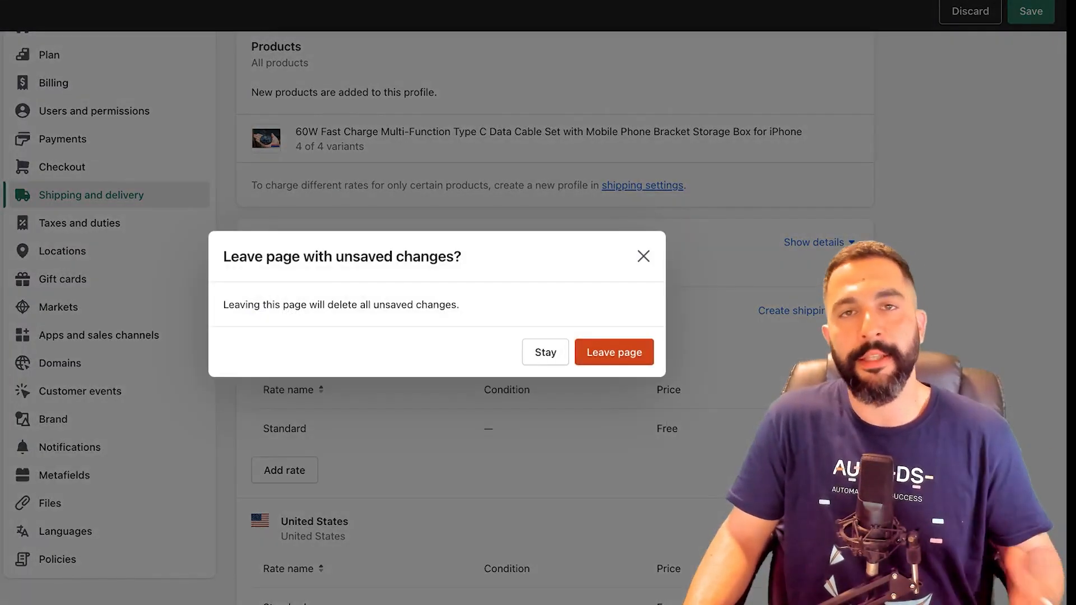
pyautogui.click(545, 352)
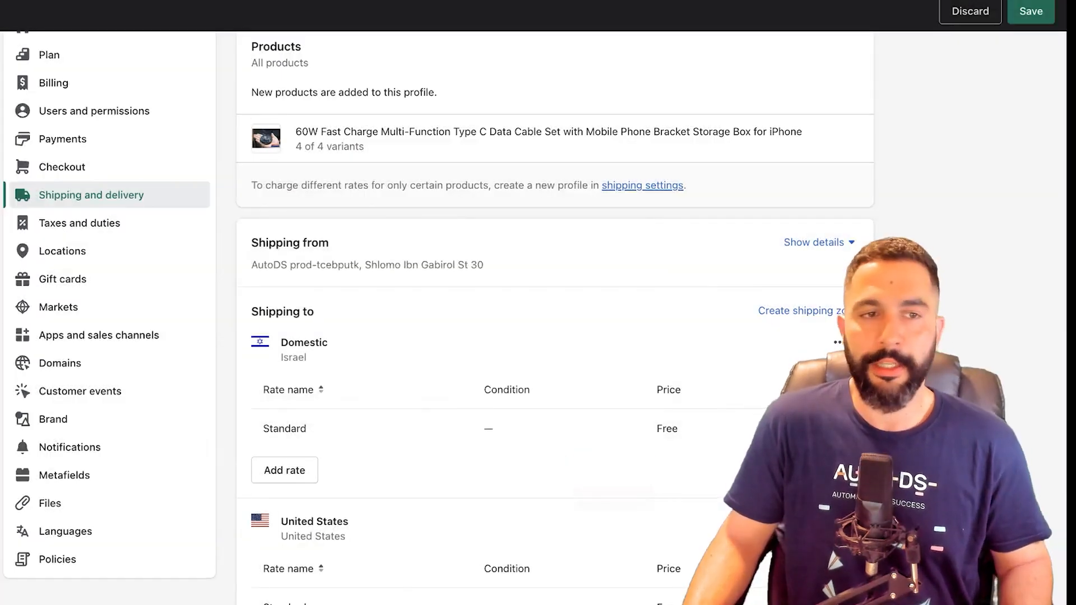
pyautogui.click(1031, 11)
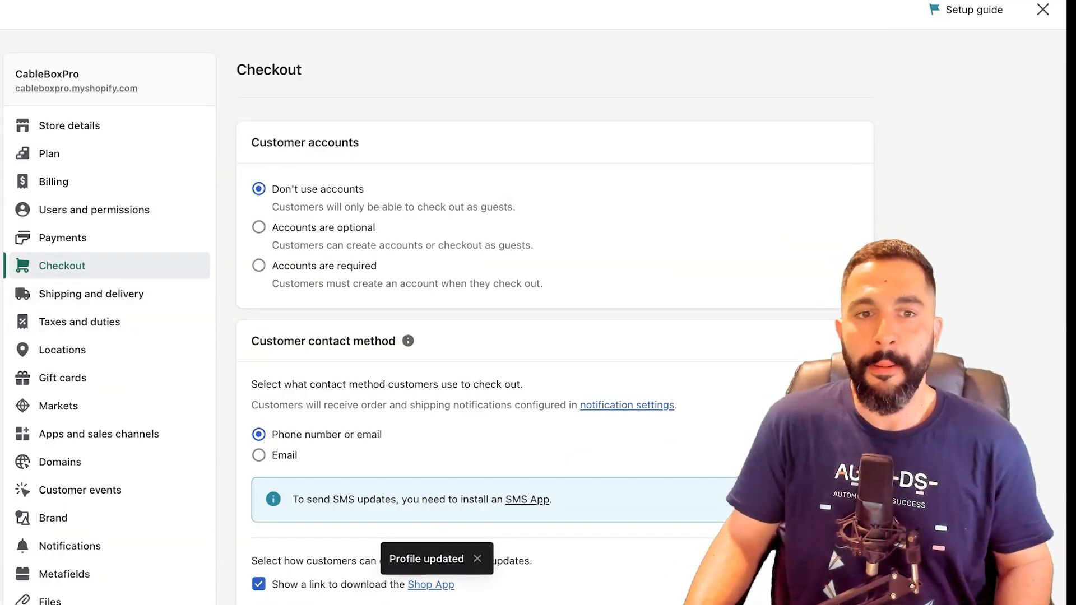
# Make customer accounts optional at checkout and set the customer contact method to Email
pyautogui.click(258, 227)
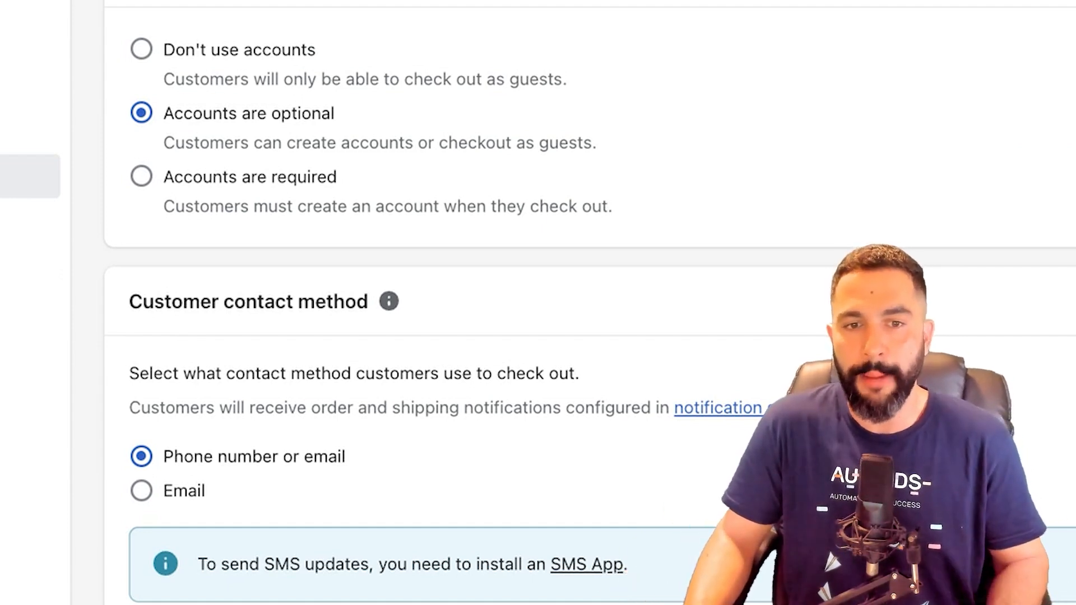
pyautogui.scroll(-4, 538, 302)
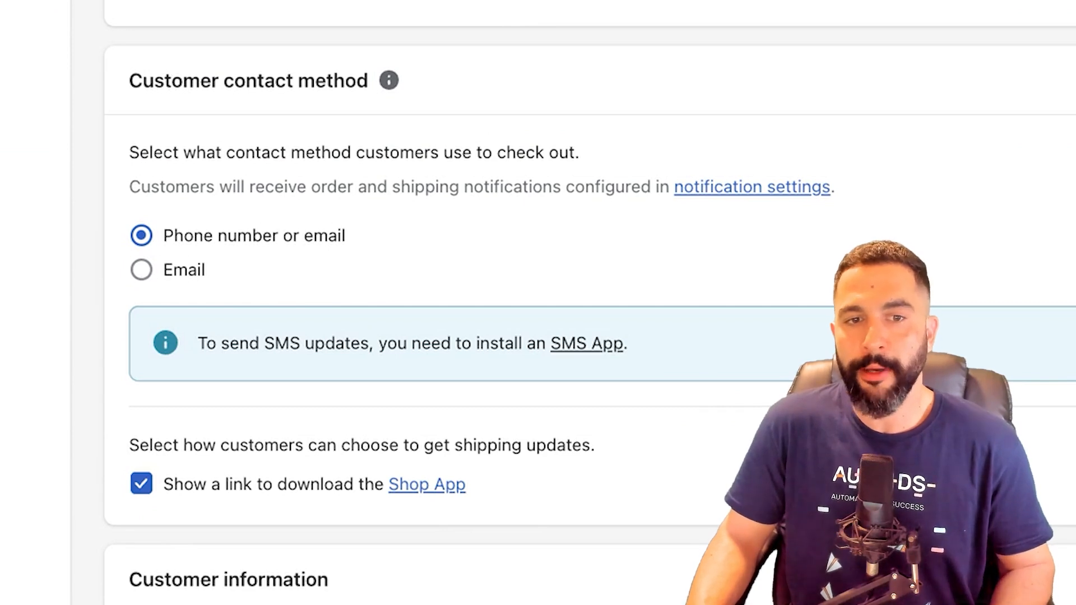
pyautogui.click(141, 269)
pyautogui.scroll(-4, 538, 303)
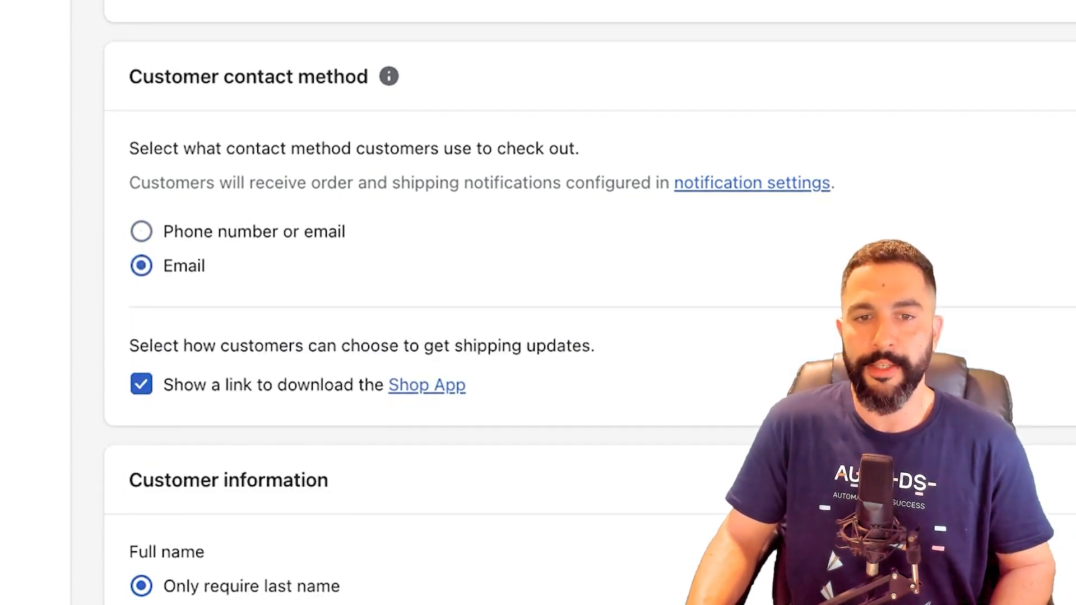
# Require the customer's first and last name, make the company name optional, and require a shipping address phone number at checkout
pyautogui.scroll(-3, 538, 303)
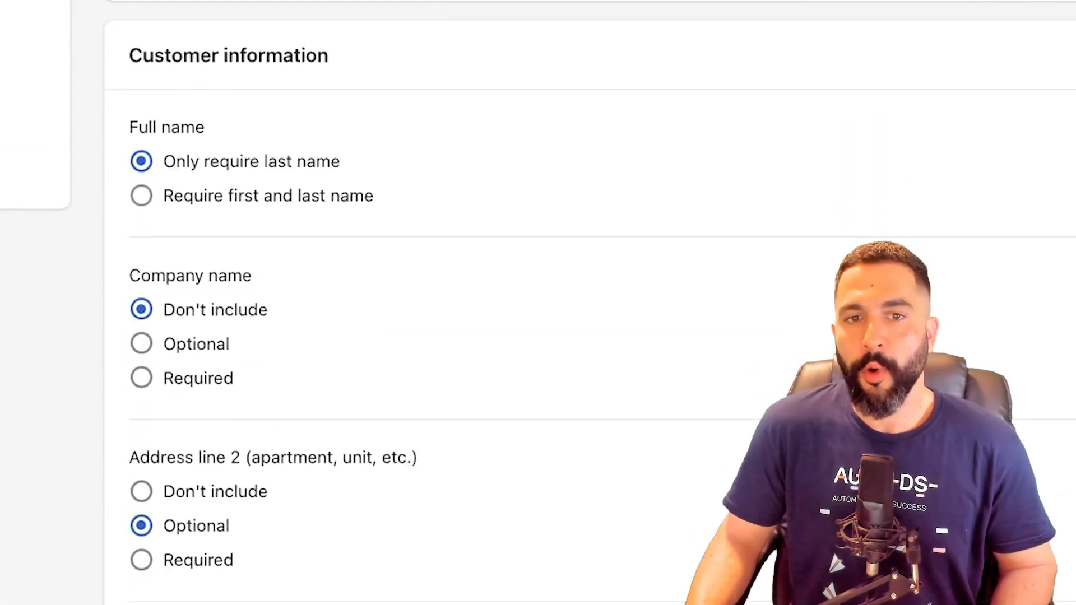
pyautogui.click(141, 195)
pyautogui.scroll(-1, 537, 303)
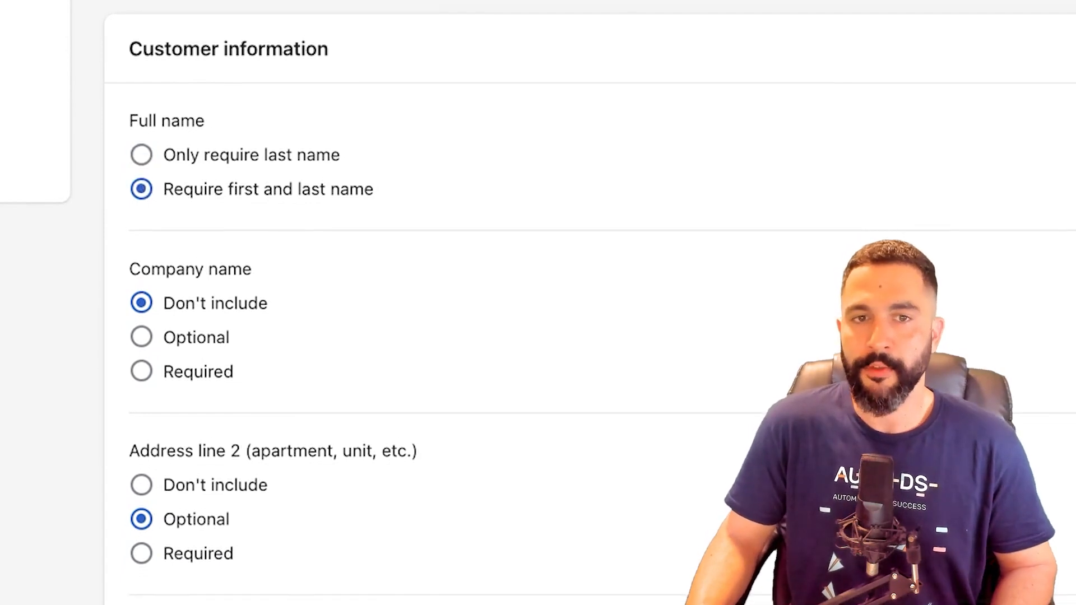
pyautogui.scroll(-2, 538, 302)
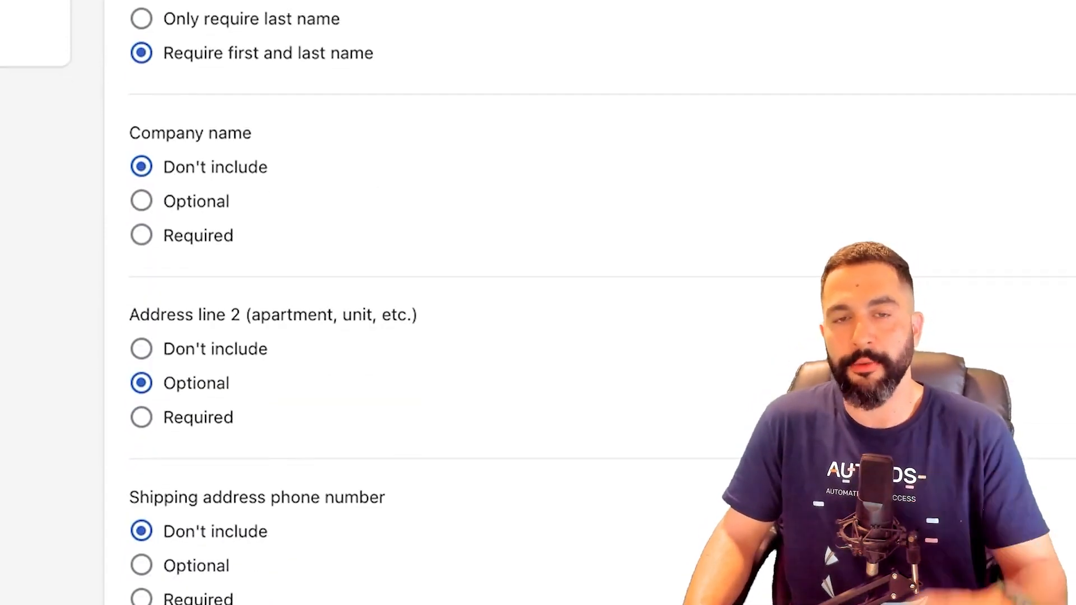
pyautogui.scroll(-1, 538, 302)
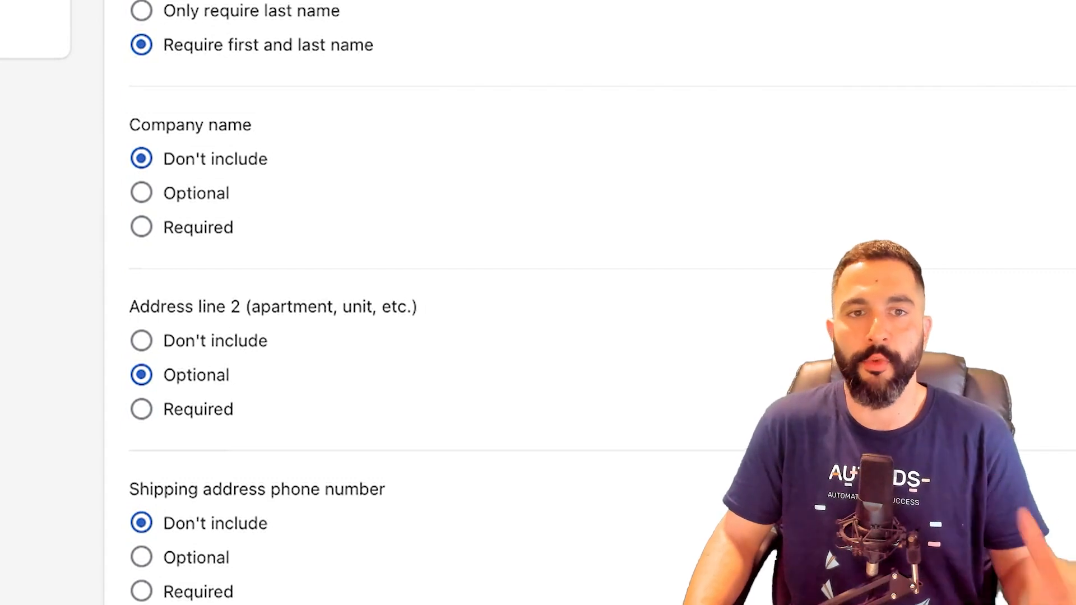
pyautogui.scroll(-2, 538, 303)
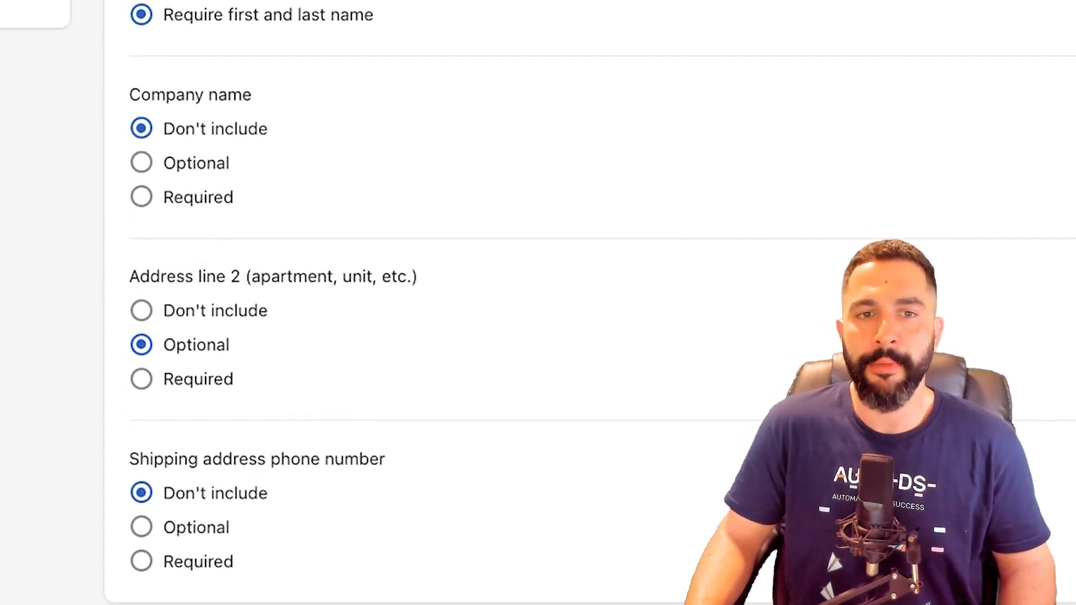
pyautogui.scroll(-4, 538, 303)
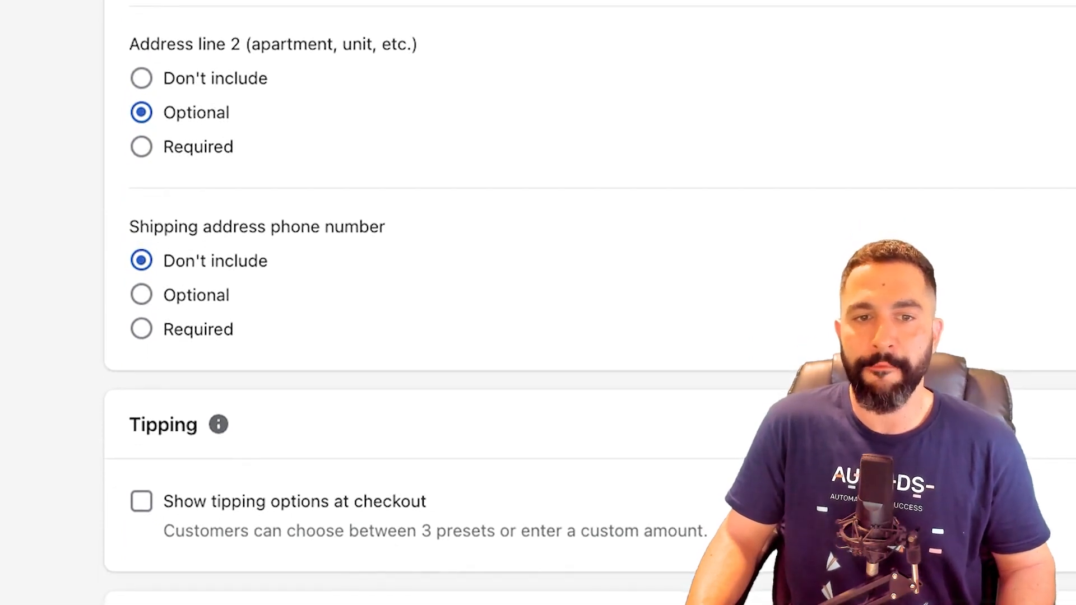
pyautogui.click(141, 329)
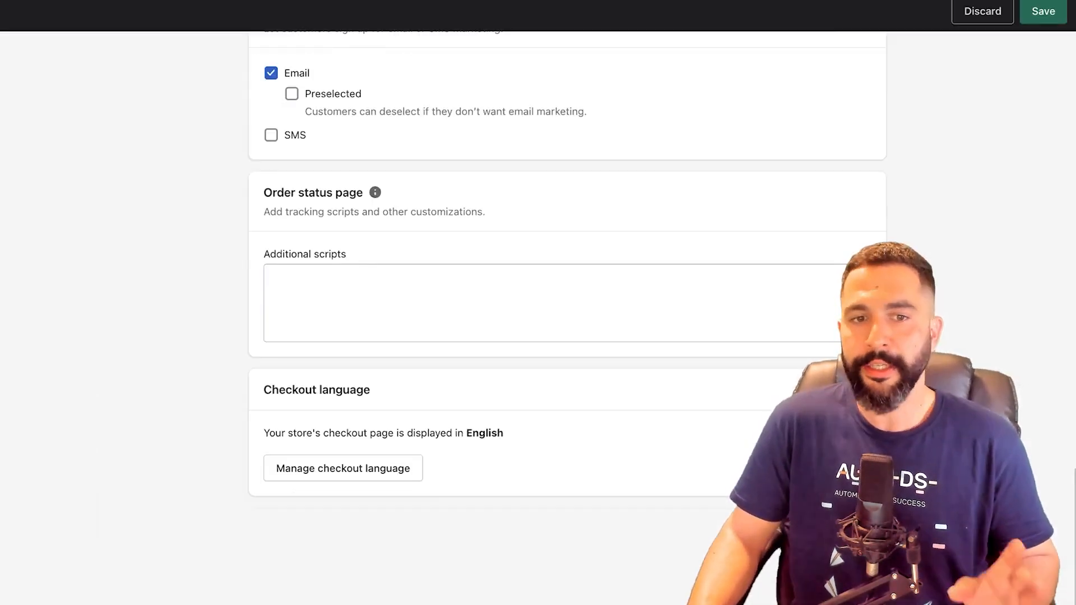
# Save the checkout settings and open the store's Policies settings
pyautogui.scroll(10, 567, 316)
pyautogui.scroll(-3, 567, 317)
pyautogui.scroll(-7, 567, 316)
pyautogui.click(1043, 11)
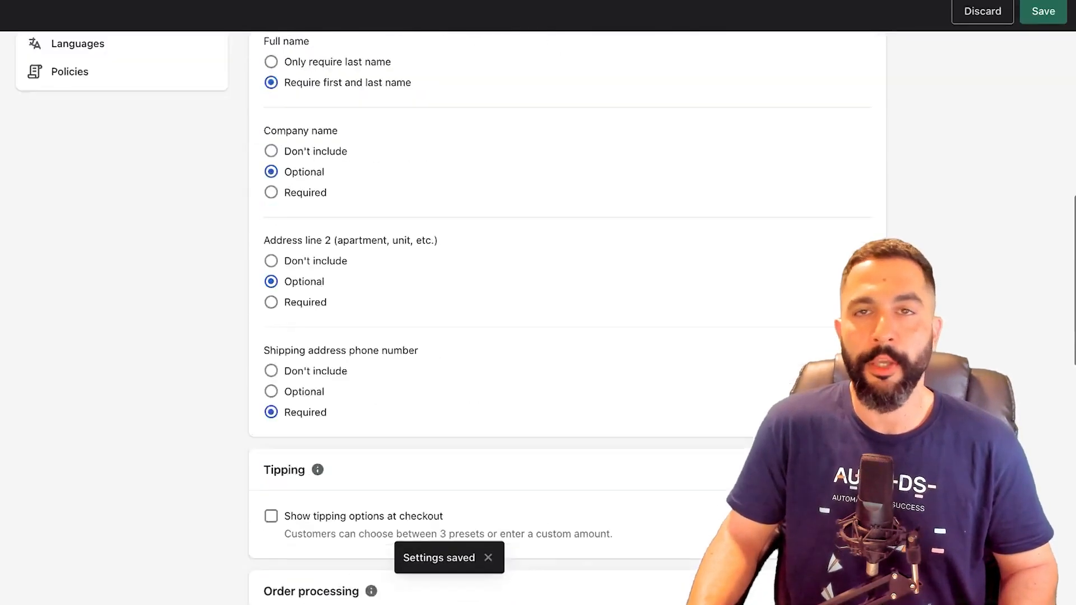
pyautogui.scroll(10, 567, 316)
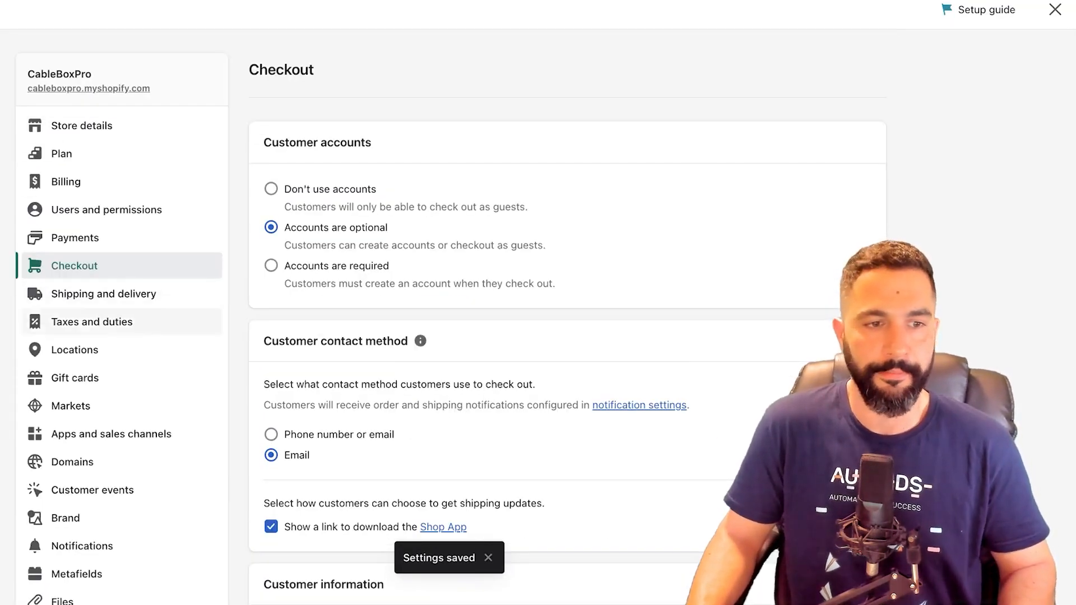
pyautogui.scroll(-2, 121, 322)
pyautogui.click(72, 542)
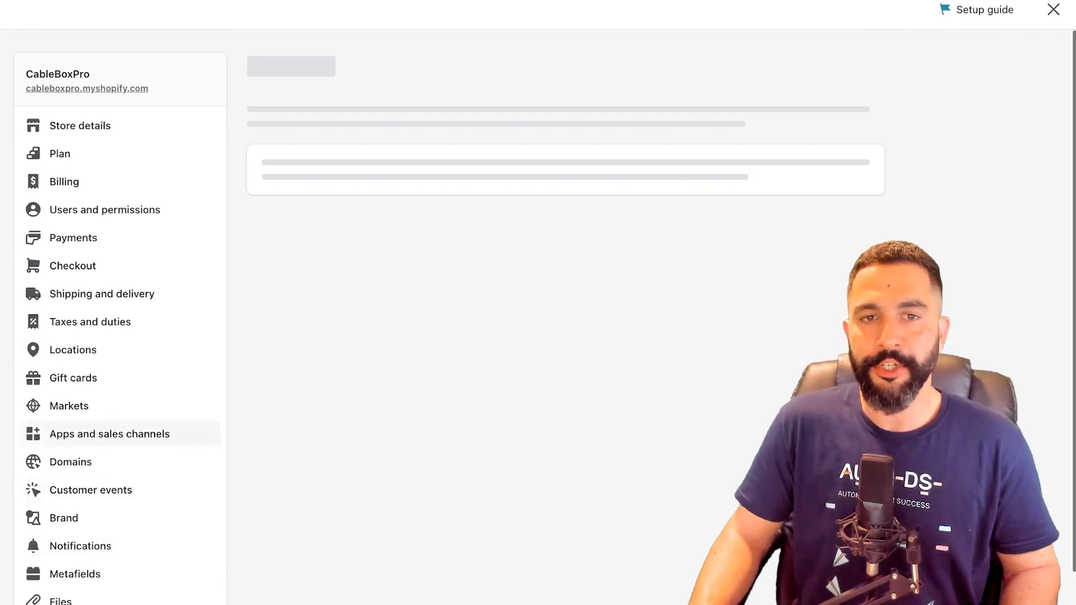
pyautogui.scroll(-1, 567, 316)
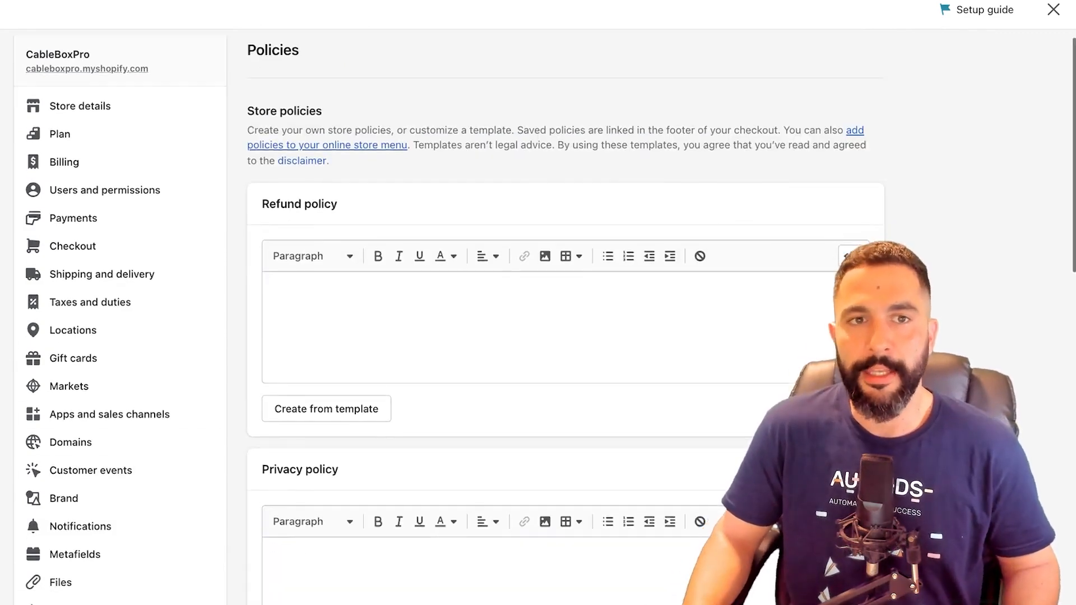
# Look through the store policy sections from Refund policy down to Contact information
pyautogui.scroll(-2, 544, 316)
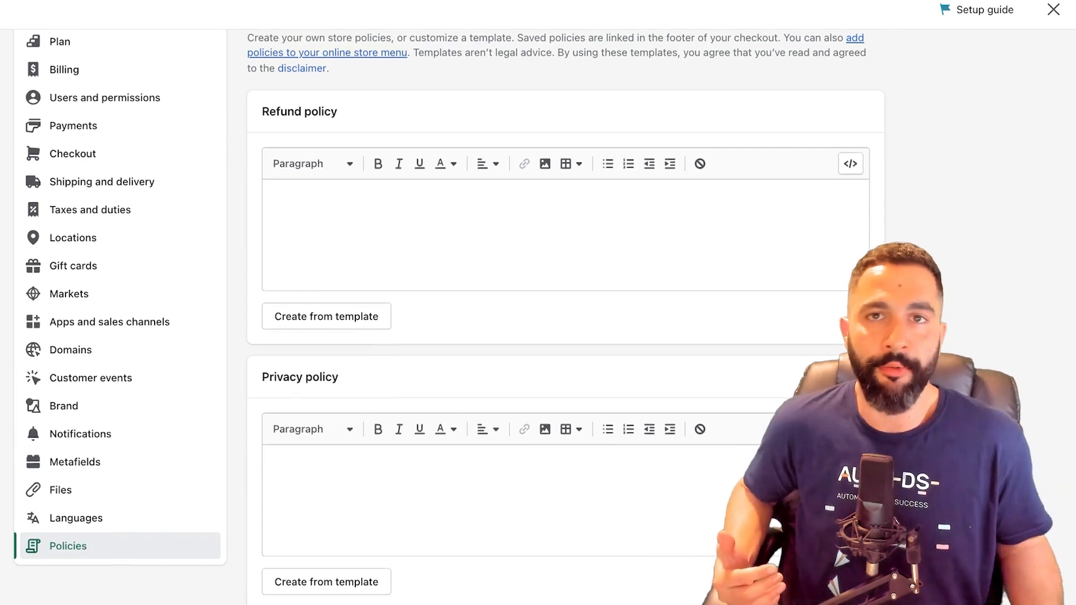
pyautogui.scroll(-1, 566, 317)
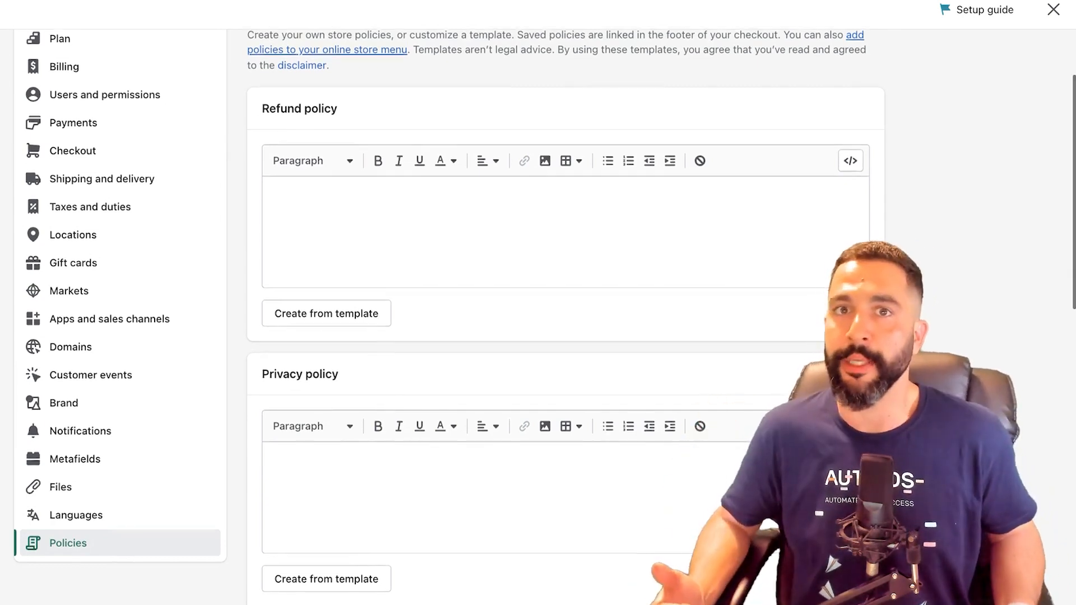
pyautogui.scroll(-1, 543, 314)
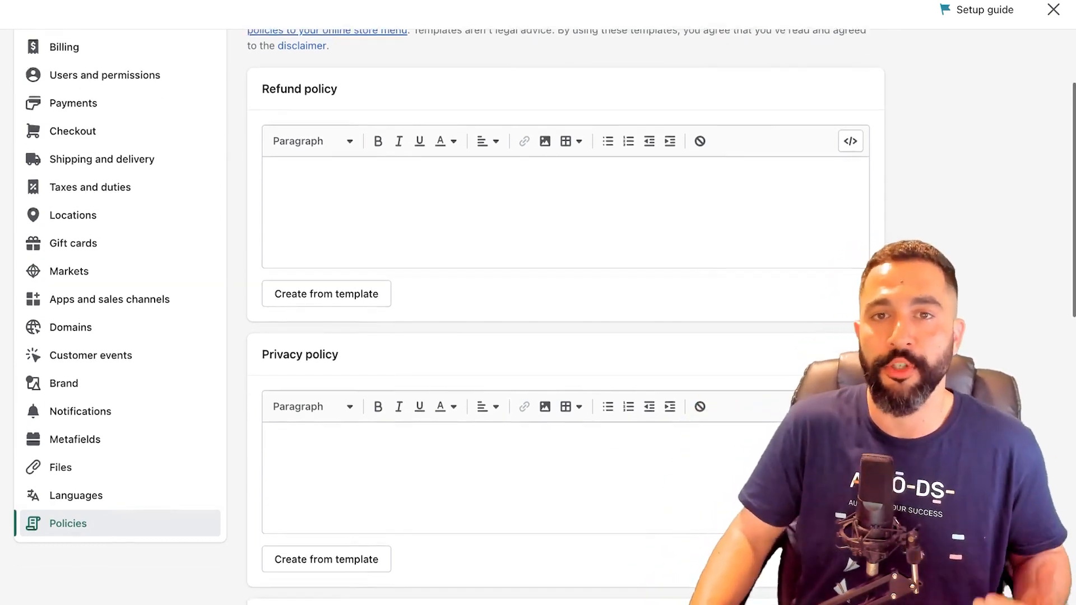
pyautogui.scroll(-5, 560, 314)
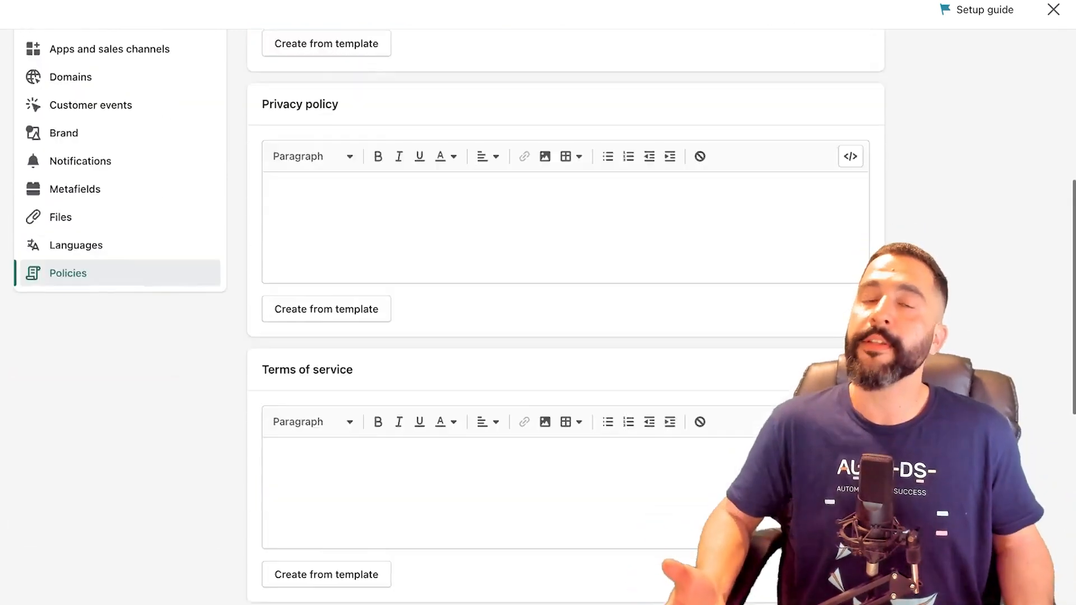
pyautogui.scroll(-4, 560, 314)
pyautogui.scroll(-8, 560, 314)
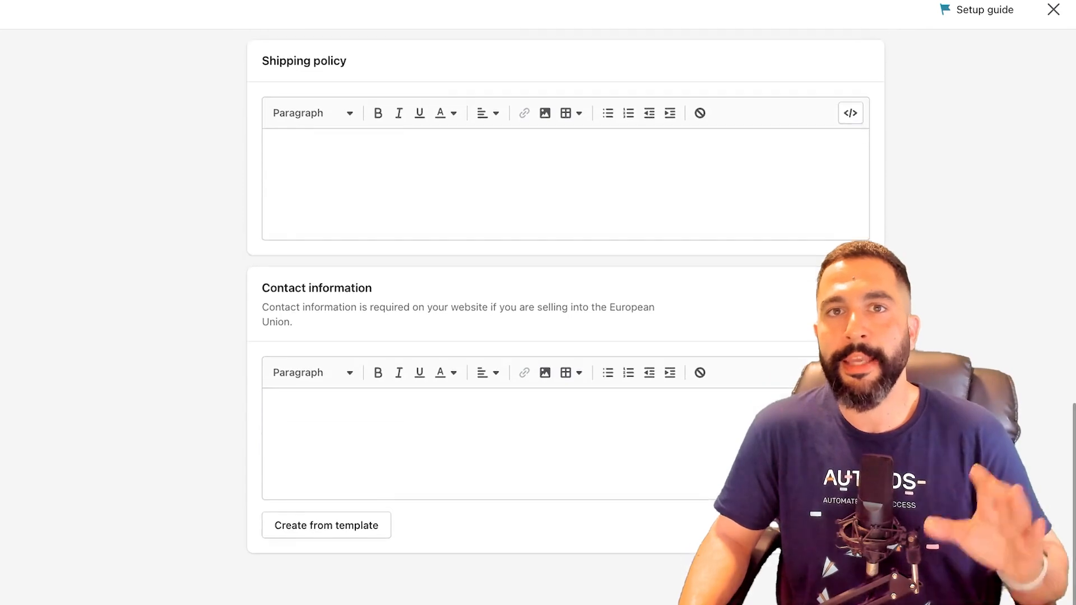
pyautogui.scroll(15, 560, 314)
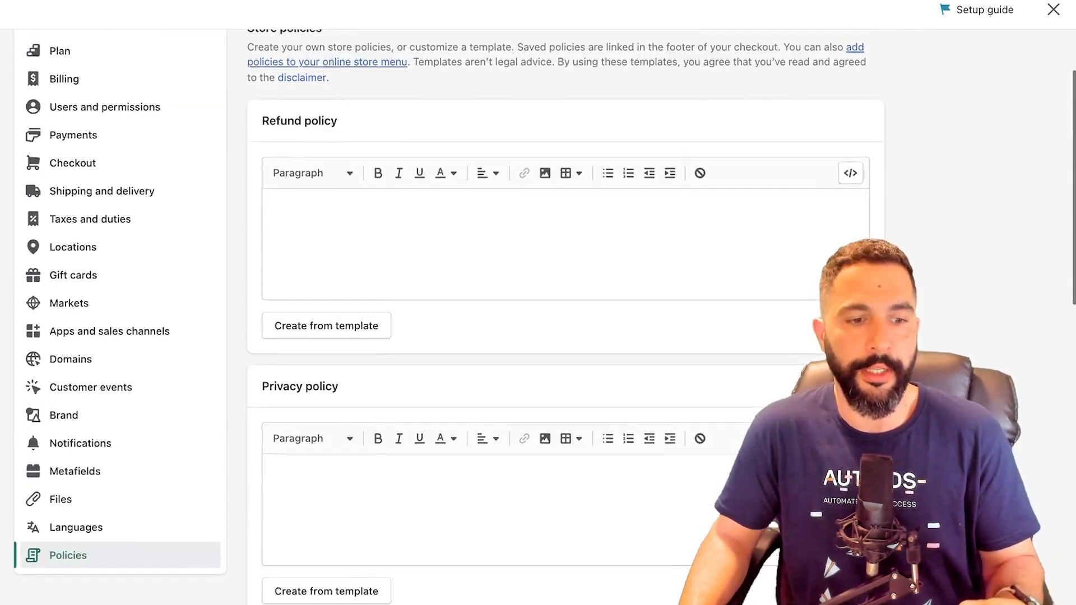
pyautogui.scroll(2, 560, 314)
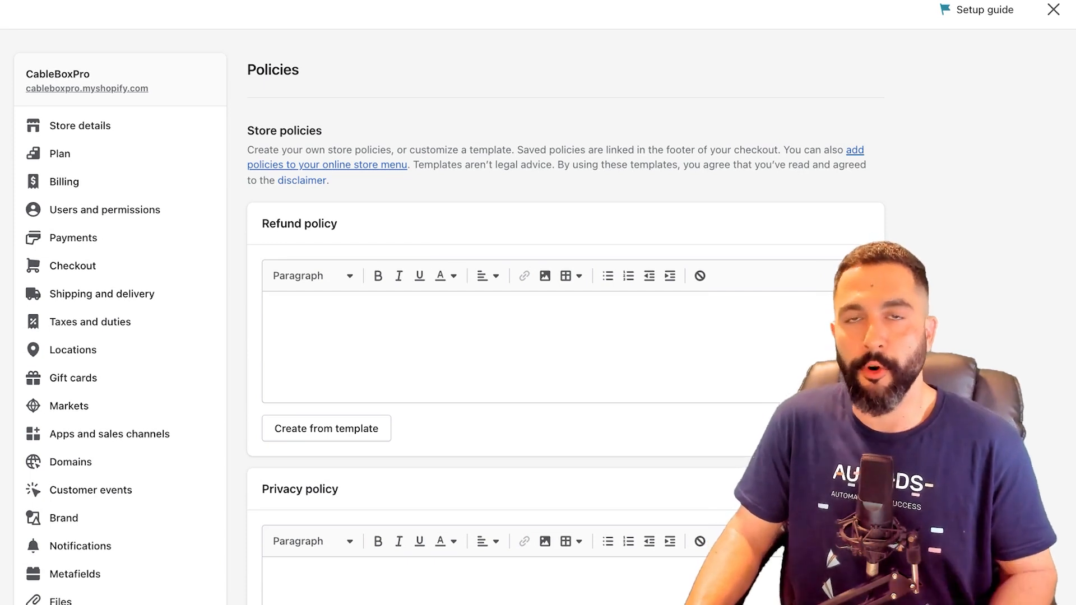
pyautogui.click(269, 304)
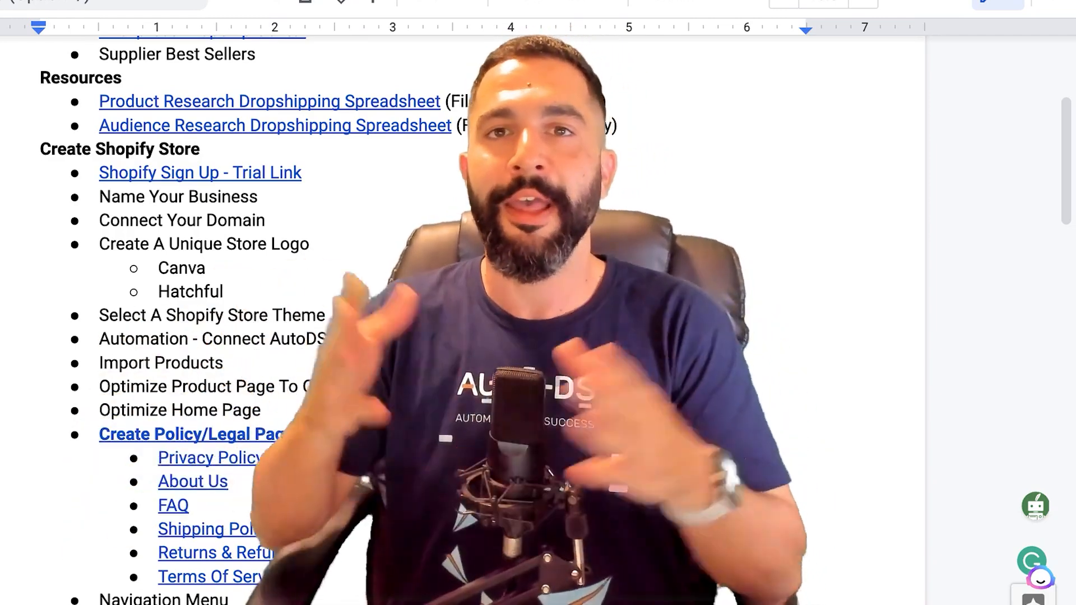
# Switch to the Google Docs outline and compare its Create Policy/Legal Pages links with the policy sections in Shopify
pyautogui.scroll(-3, 482, 319)
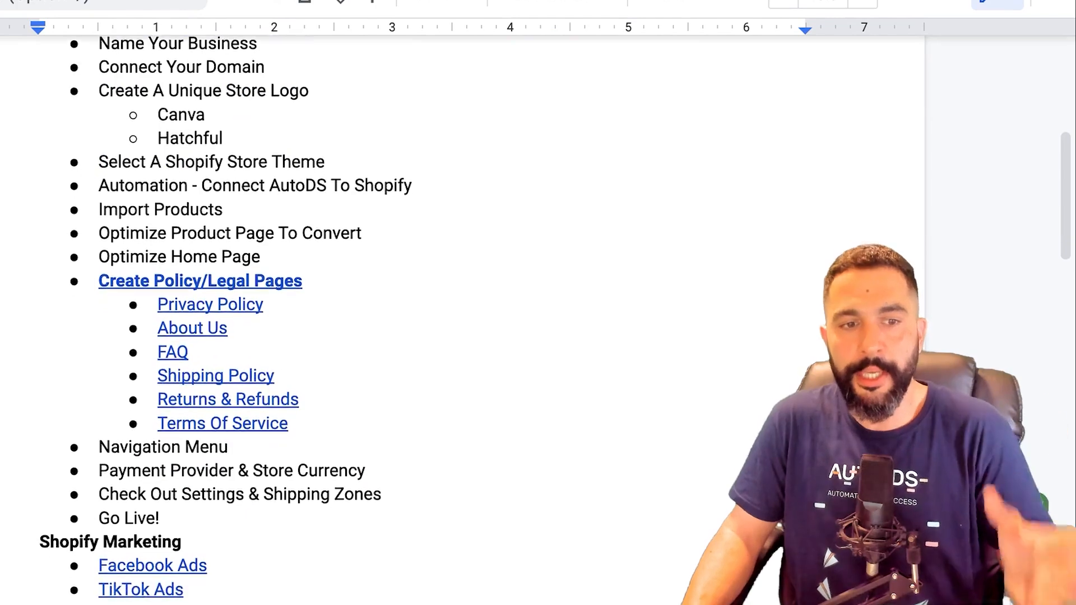
pyautogui.scroll(3, 482, 320)
pyautogui.scroll(-2, 482, 320)
pyautogui.scroll(-2, 482, 319)
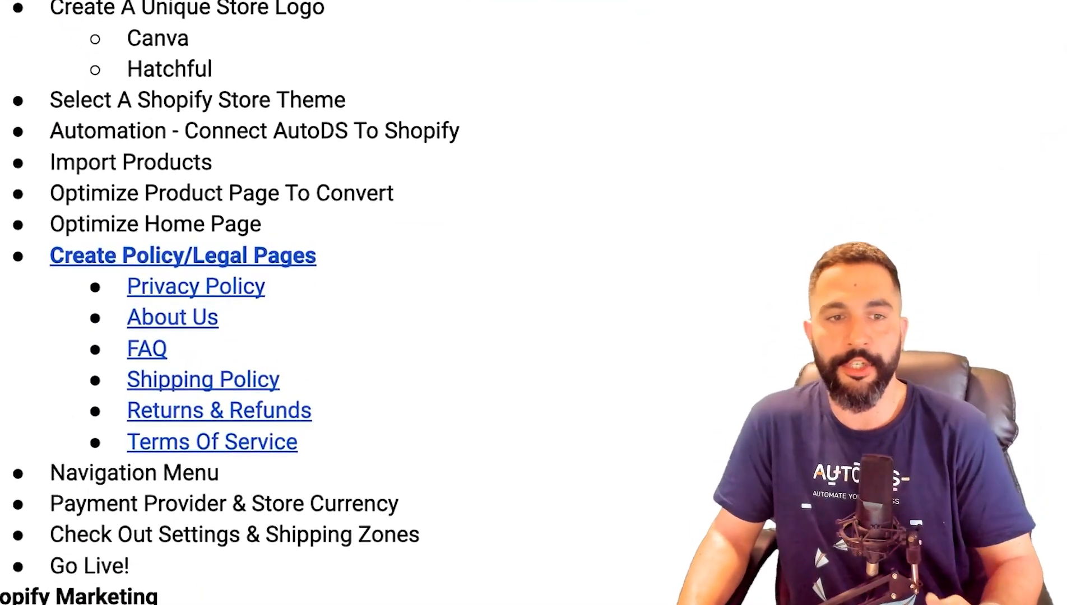
pyautogui.moveTo(128, 286); pyautogui.dragTo(299, 442)
pyautogui.click(221, 317)
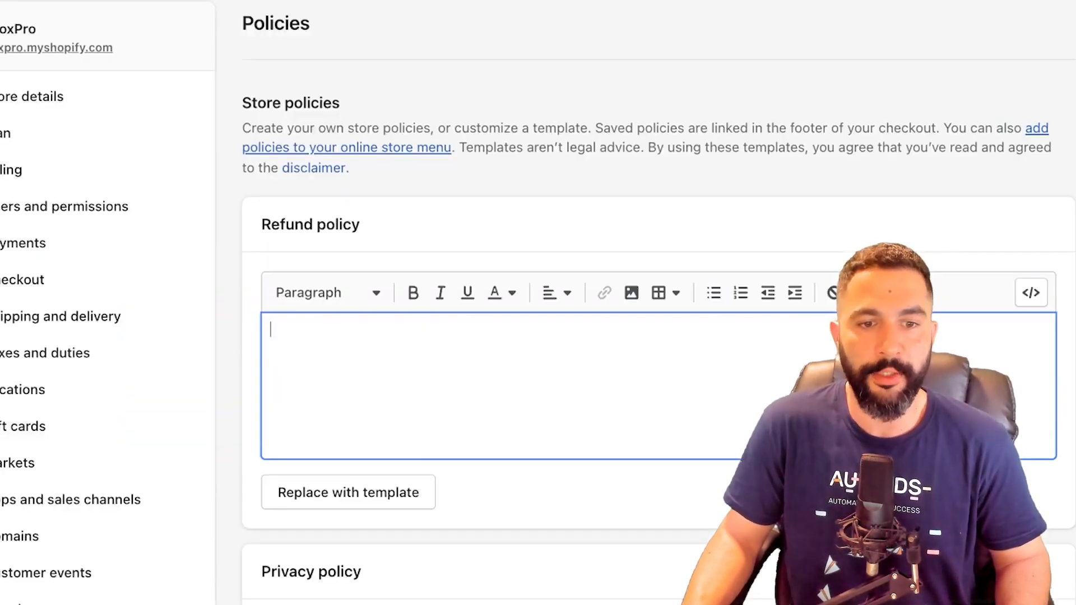
pyautogui.scroll(-6, 329, 270)
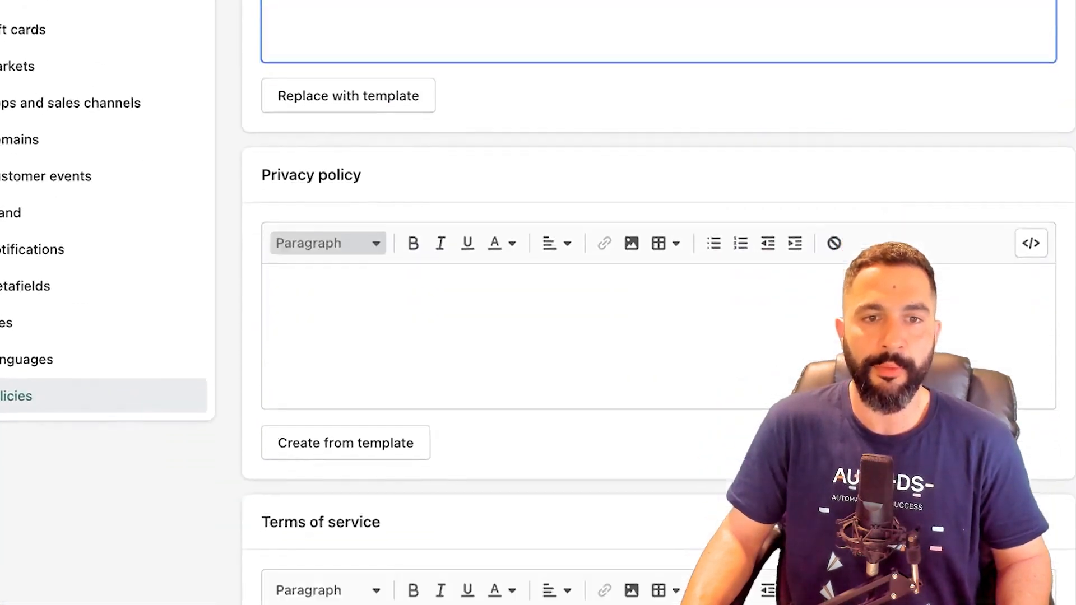
pyautogui.scroll(-12, 328, 270)
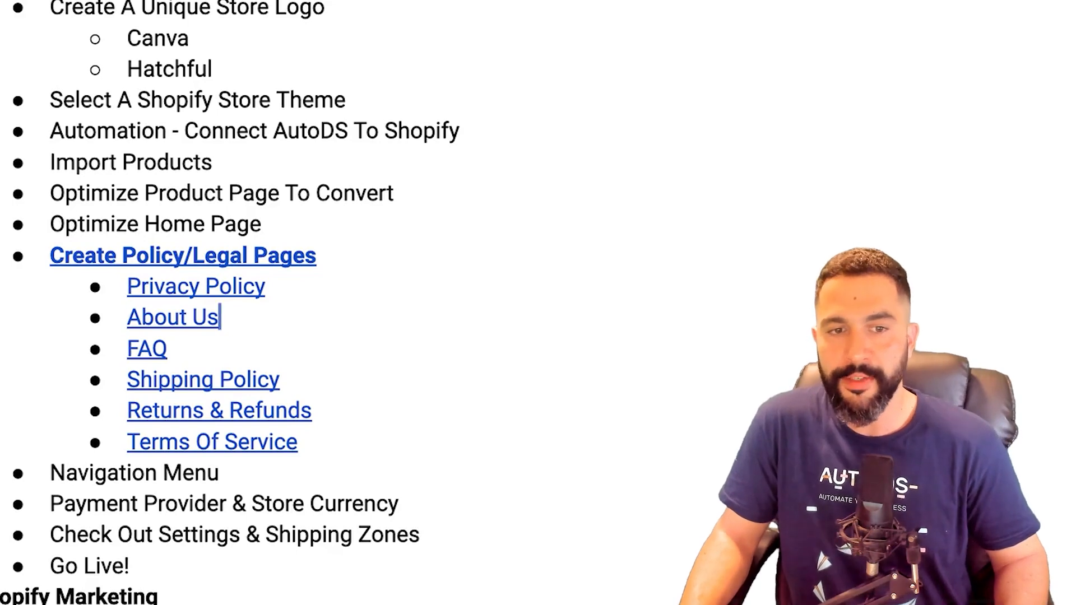
# Open the Privacy Policy template linked in the Google Docs outline and copy its full text, from the introduction through the Contact section
pyautogui.click(152, 349)
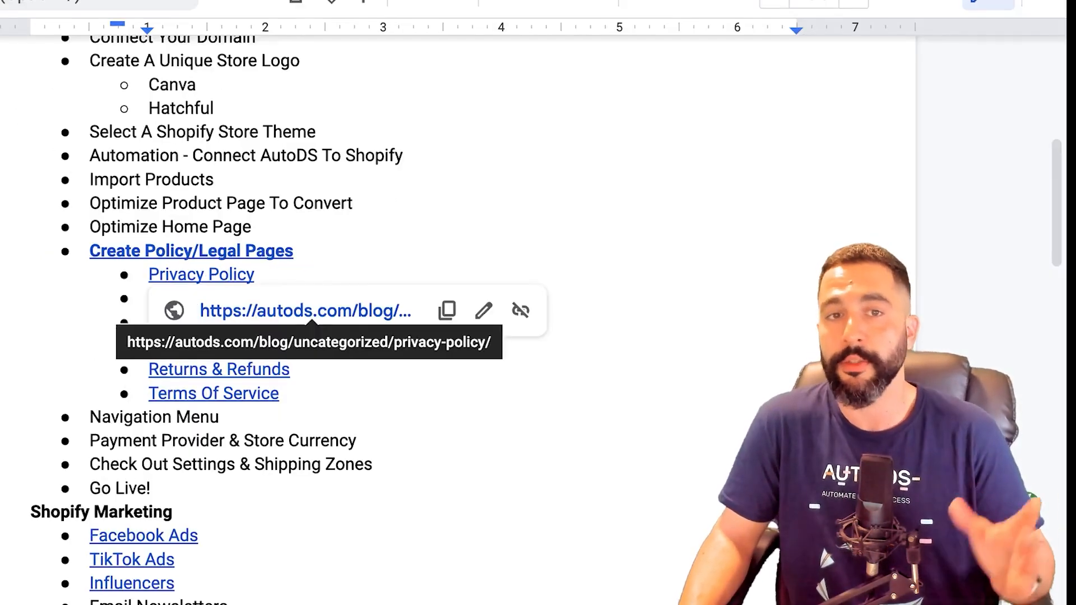
pyautogui.doubleClick(336, 274)
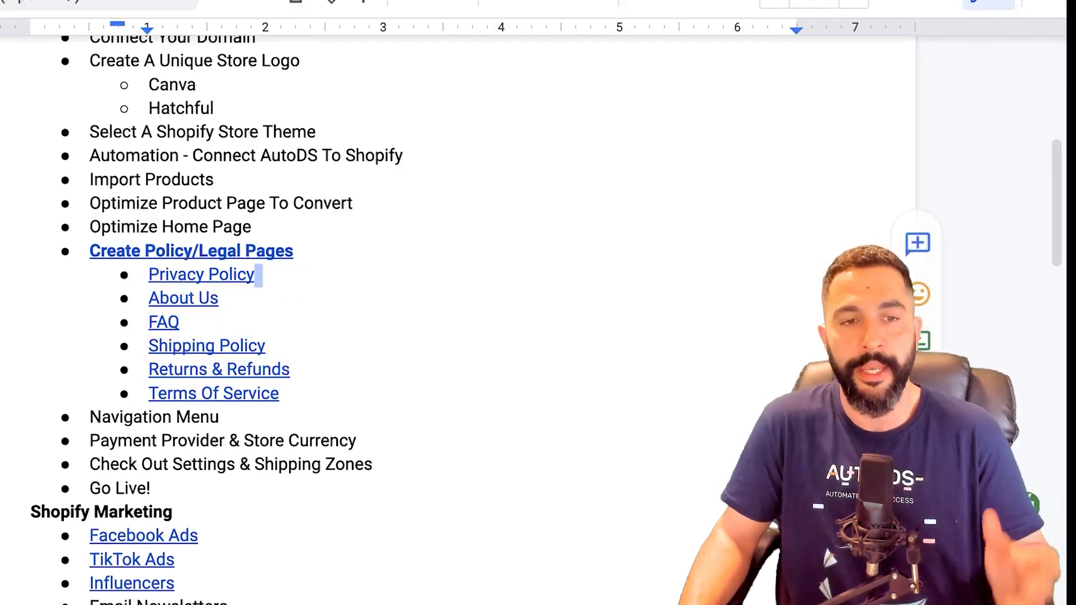
pyautogui.click(198, 274)
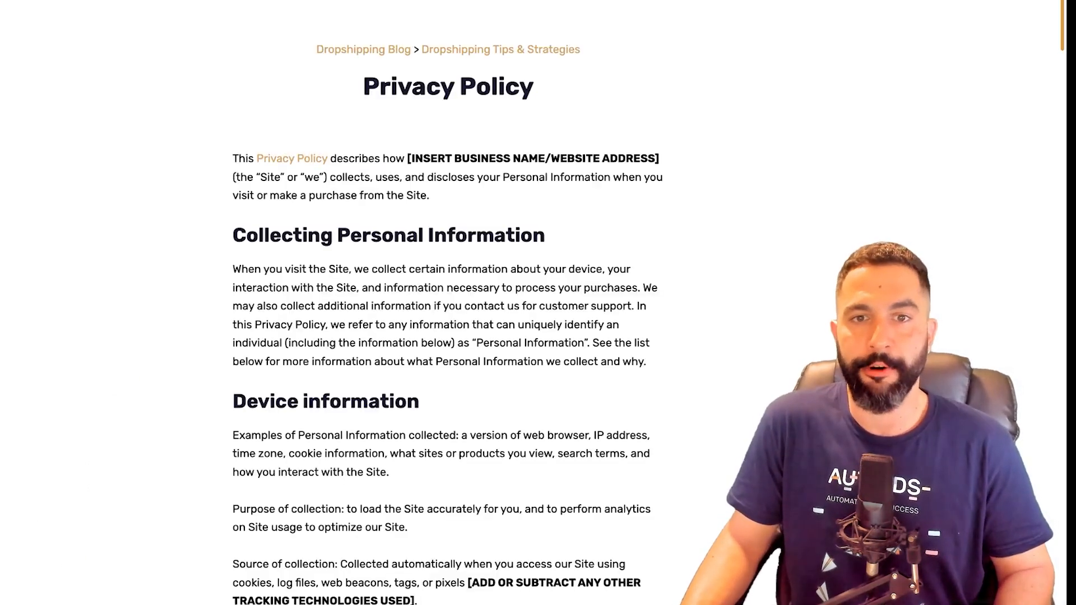
pyautogui.moveTo(233, 159); pyautogui.dragTo(514, 306)
pyautogui.scroll(-2, 514, 306)
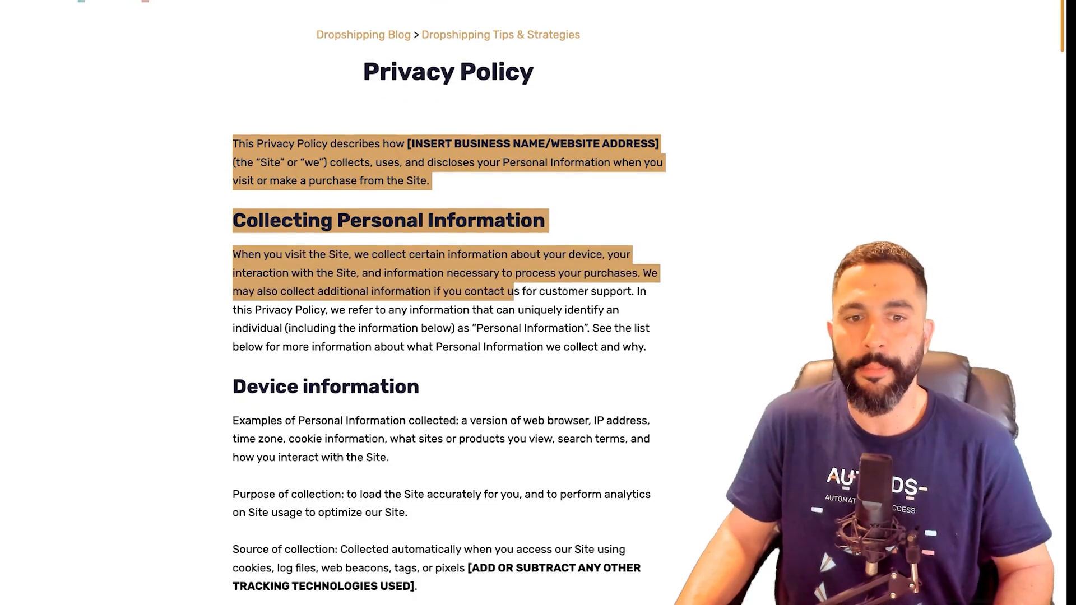
pyautogui.scroll(-20, 514, 306)
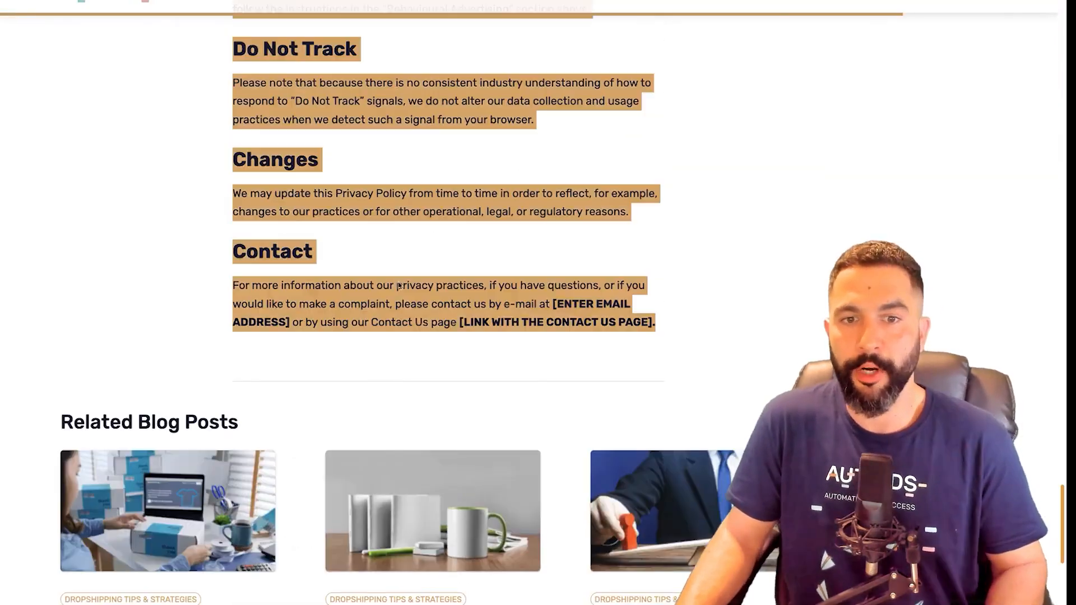
pyautogui.rightClick(399, 280)
pyautogui.click(413, 304)
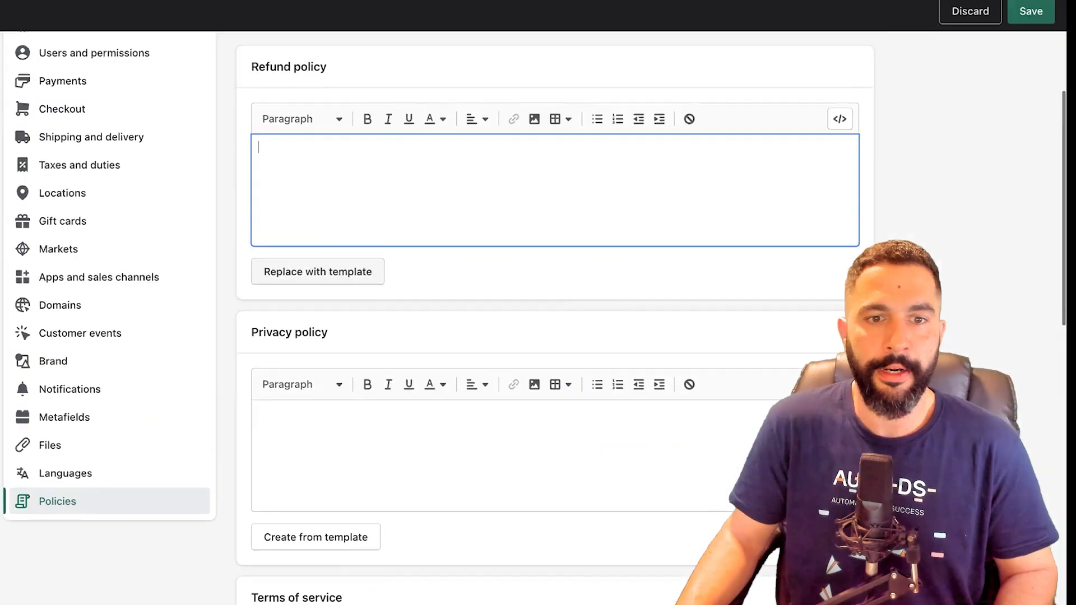
# Switch back to Shopify and paste the copied template text into the store's Privacy policy
pyautogui.scroll(3, 533, 314)
pyautogui.scroll(-3, 538, 313)
pyautogui.click(329, 334)
pyautogui.rightClick(329, 334)
pyautogui.click(370, 389)
# Replace the [INSERT BUSINESS NAME/WEBSITE ADDRESS] placeholder in the privacy policy's opening sentence with CableBoxPro
pyautogui.scroll(-2, 538, 314)
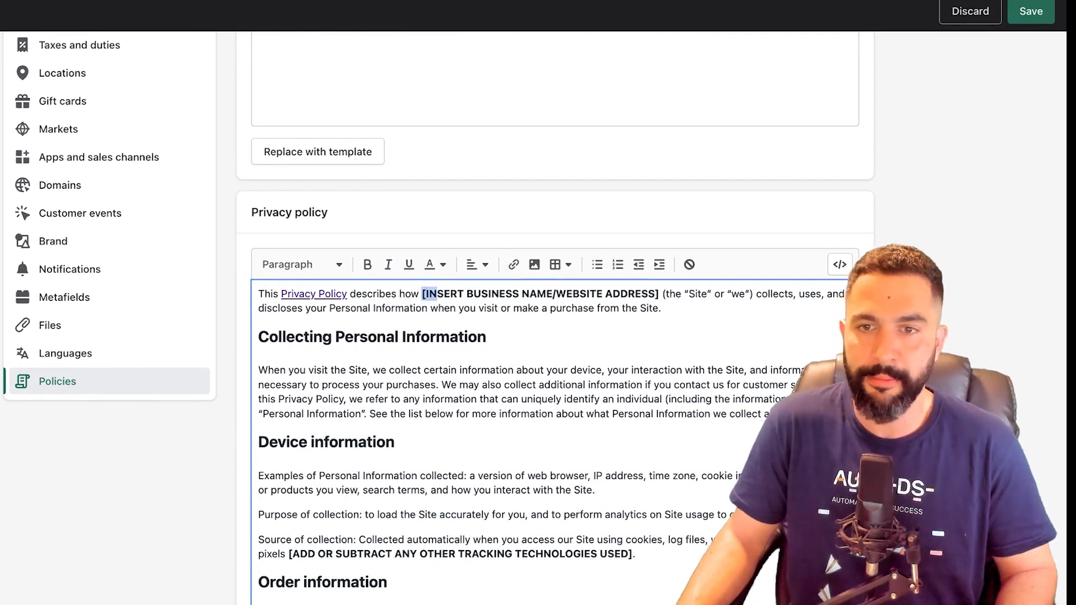
pyautogui.hotkey('shift', 'Right')
pyautogui.hotkey('shift', 'Right')
pyautogui.write('CableBoxPro')
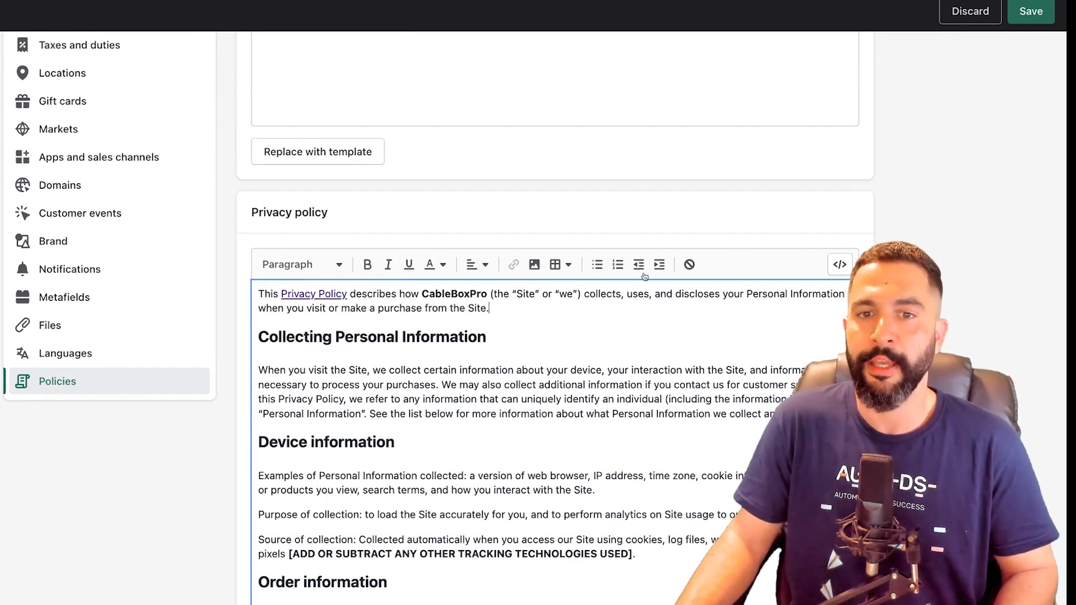
# Open the Returns & Refunds template linked in the Google Docs outline and select its text for the store's refund policy
pyautogui.scroll(5, 638, 264)
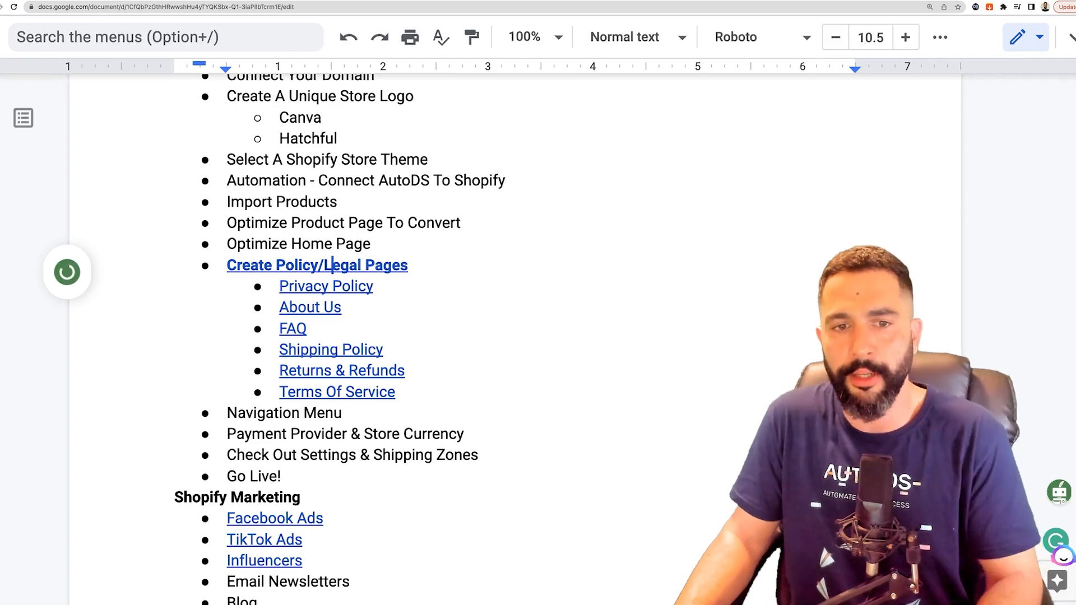
pyautogui.click(317, 307)
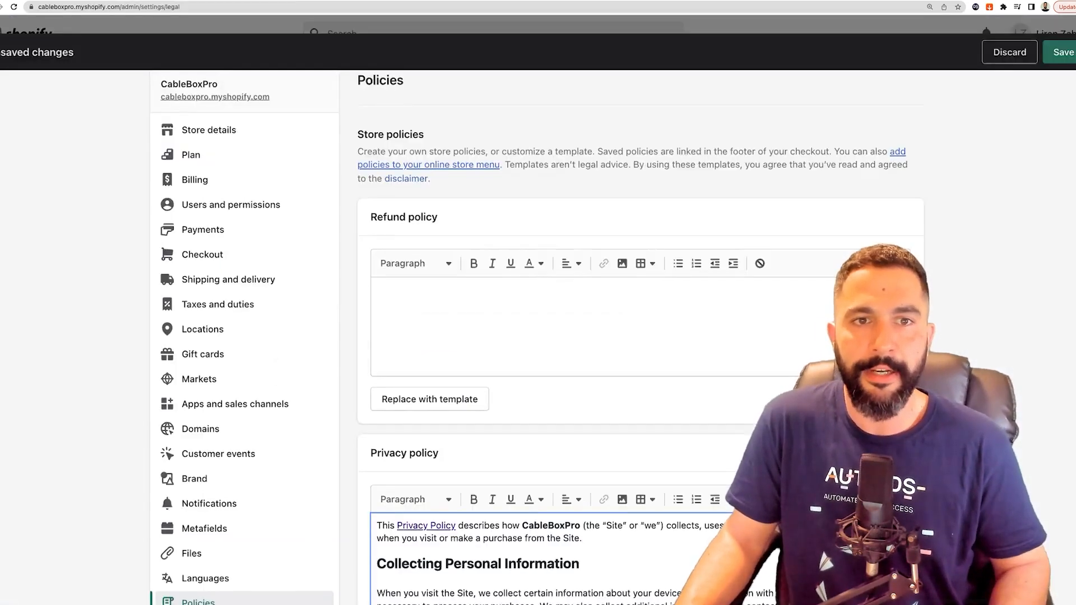
pyautogui.scroll(-1, 529, 336)
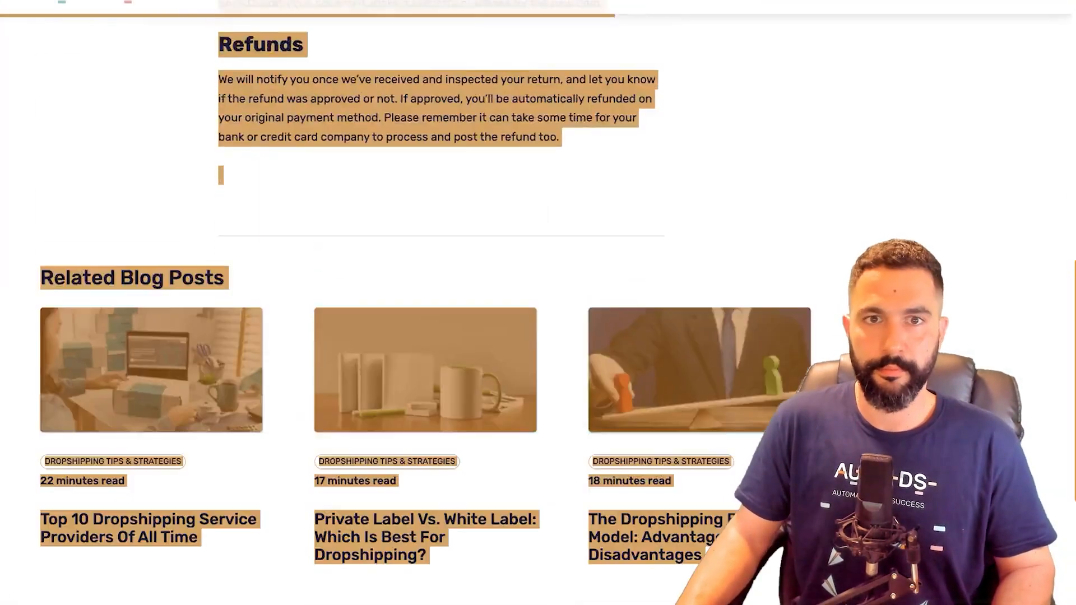
# Review the privacy policy and terms of service texts on the store's policies page
pyautogui.scroll(2, 441, 224)
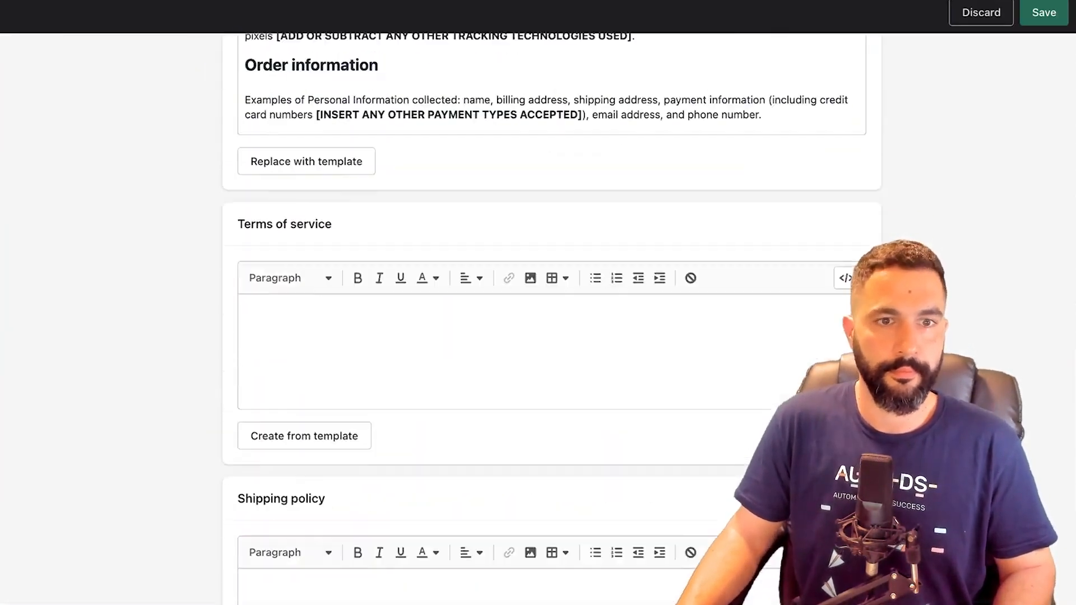
pyautogui.scroll(-1, 538, 280)
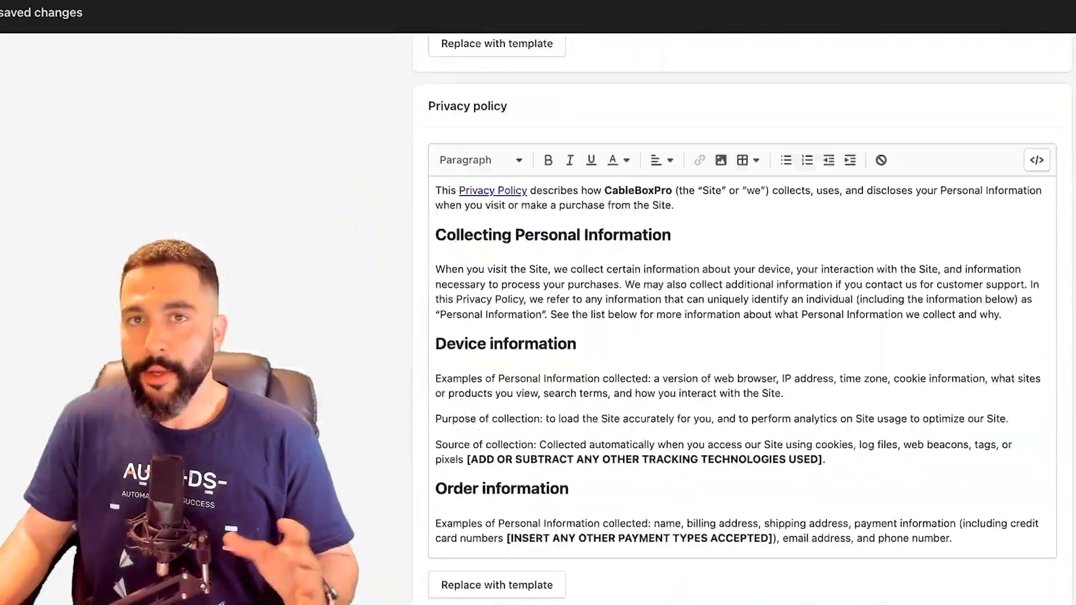
pyautogui.scroll(-10, 739, 336)
pyautogui.scroll(10, 740, 336)
pyautogui.scroll(-20, 740, 336)
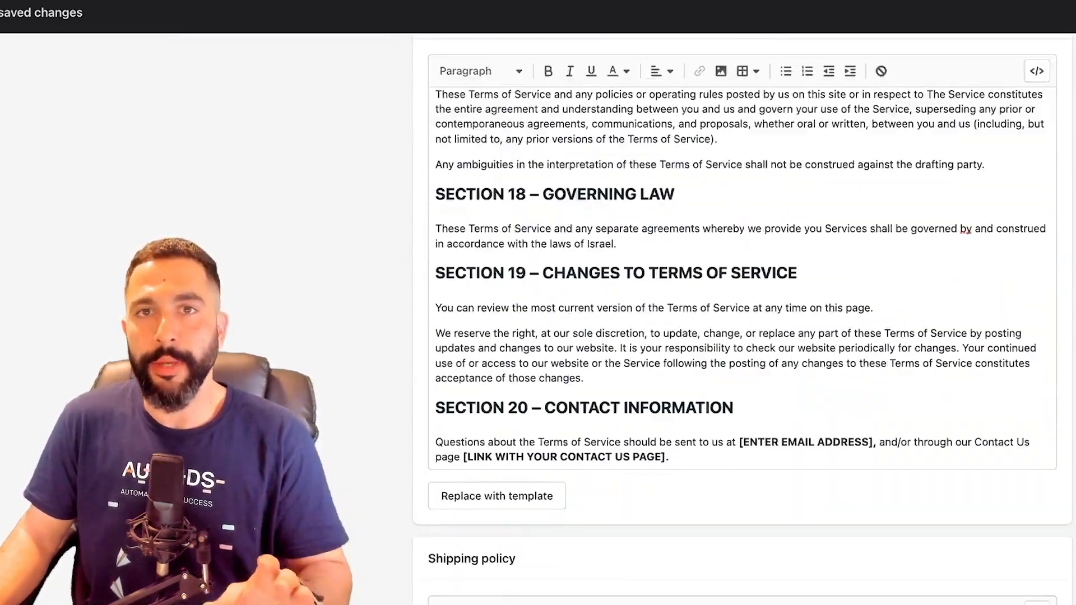
pyautogui.scroll(-6, 741, 320)
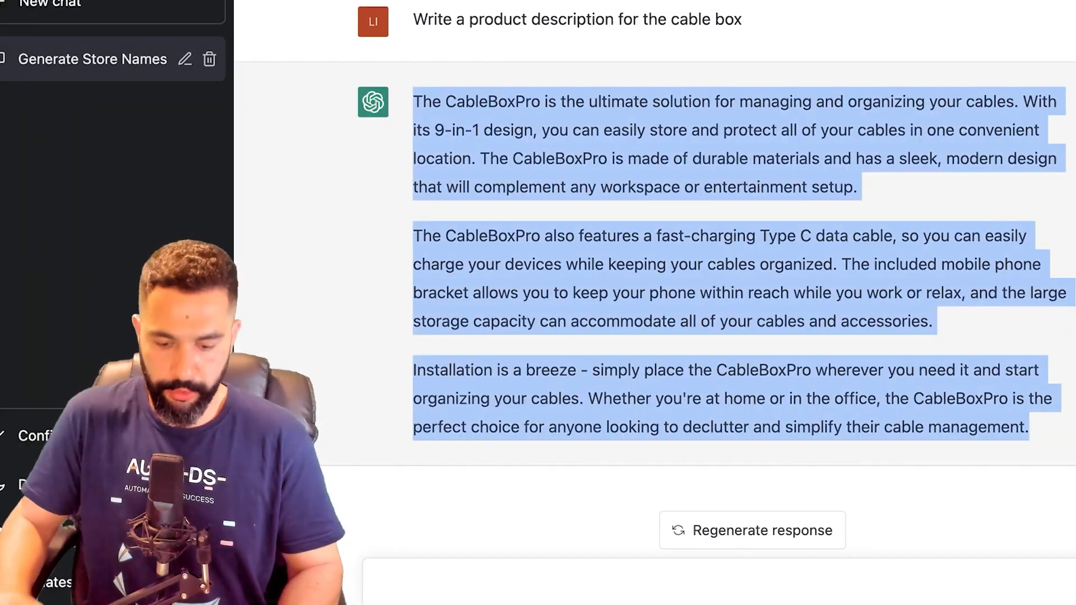
# In ChatGPT, send the prompt "write a contact us page for the cablebox website"
pyautogui.write('w')
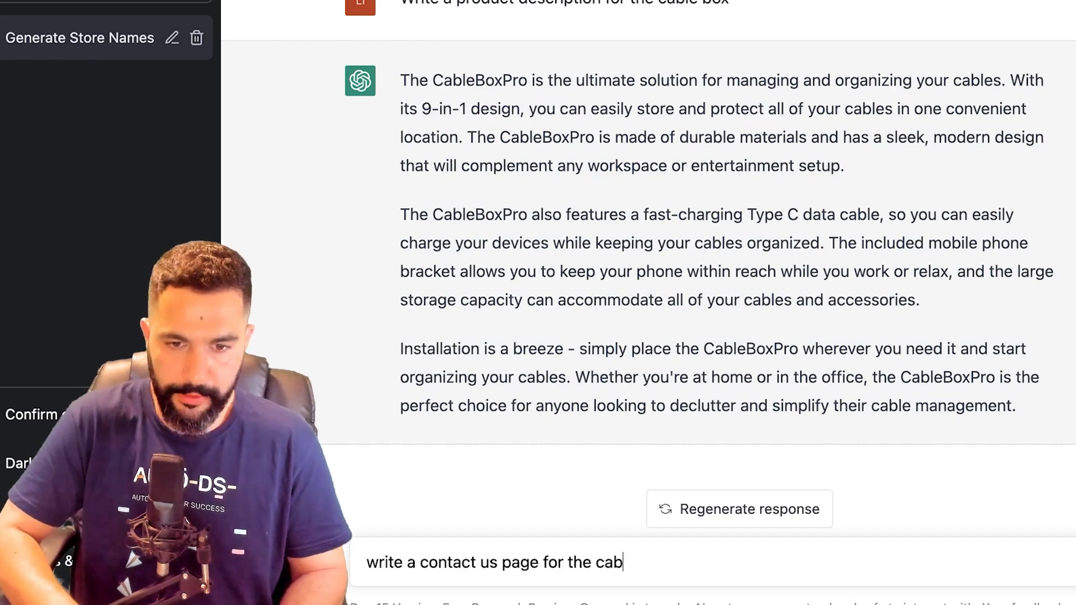
pyautogui.write('website')
pyautogui.press('Return')
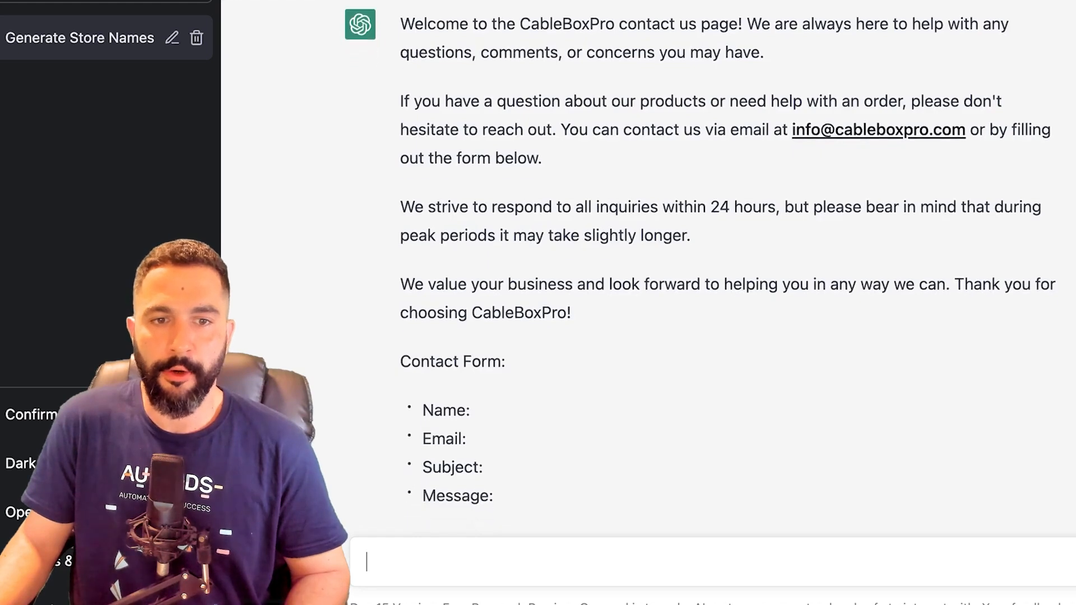
# Copy the generated contact us text from ChatGPT and paste it into the Contact information policy in Shopify
pyautogui.moveTo(818, 406); pyautogui.dragTo(401, 140)
pyautogui.press('super+c')
pyautogui.scroll(3, 453, 117)
pyautogui.scroll(3, 453, 116)
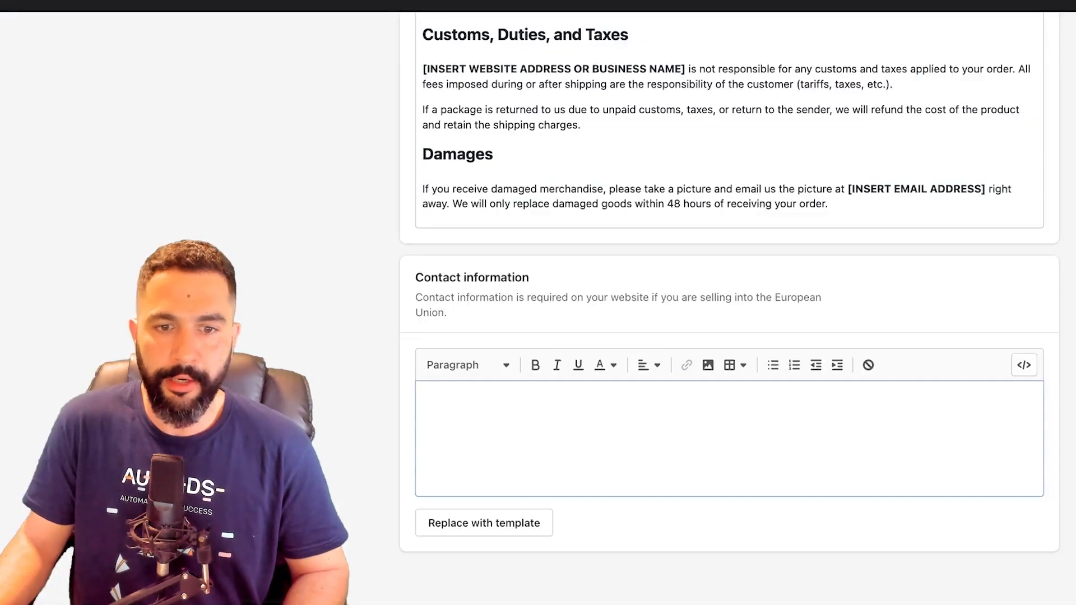
pyautogui.press('super+v')
pyautogui.scroll(-2, 728, 313)
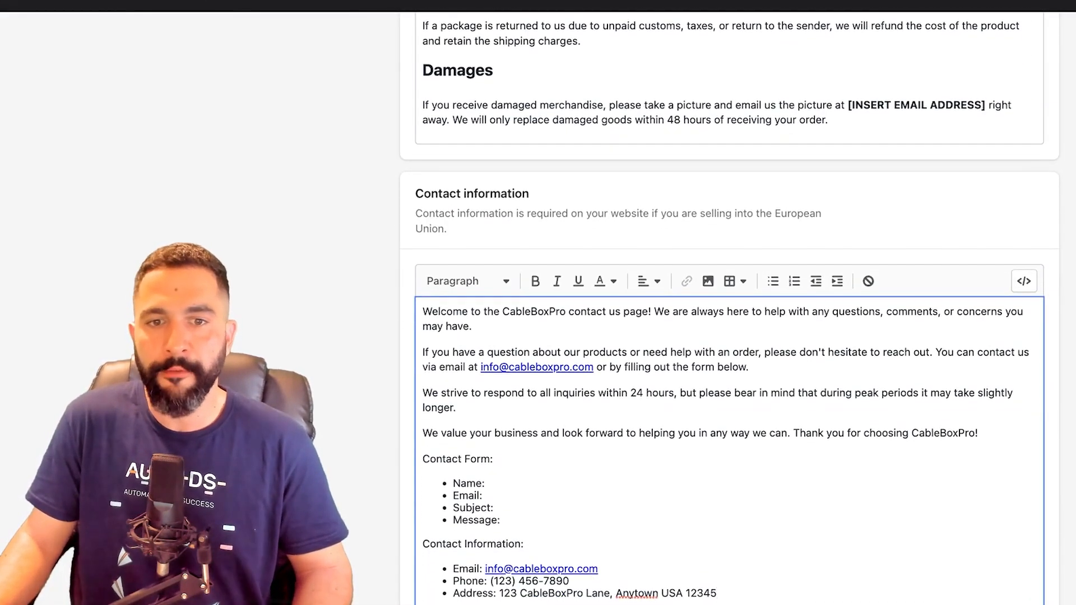
# Check the contact form and contact details in the pasted text, save the store policies and close the settings
pyautogui.scroll(-2, 728, 364)
pyautogui.click(482, 377)
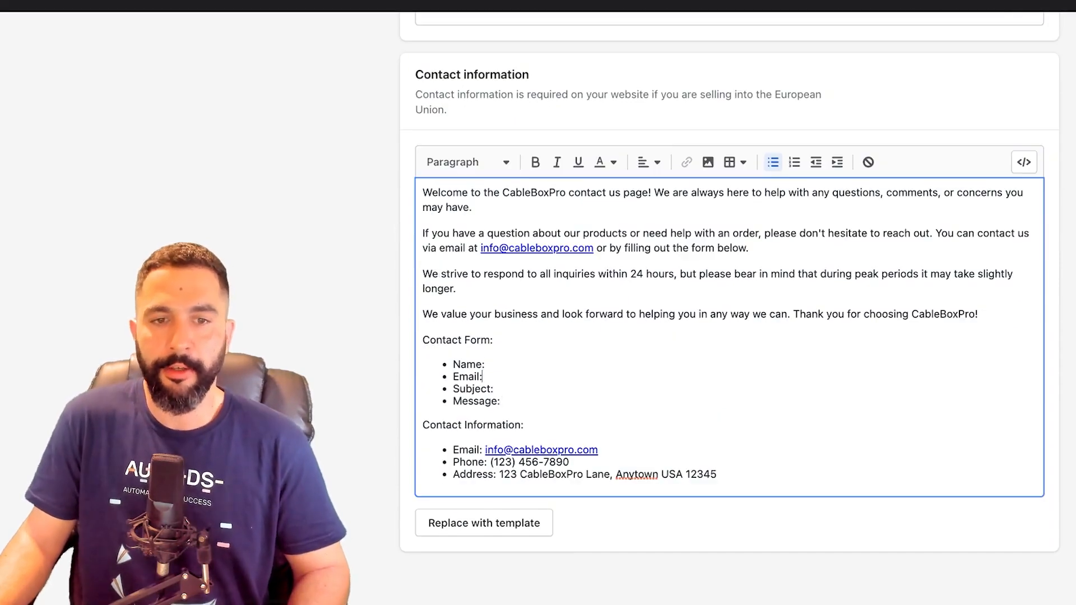
pyautogui.scroll(3, 728, 314)
pyautogui.scroll(-3, 728, 314)
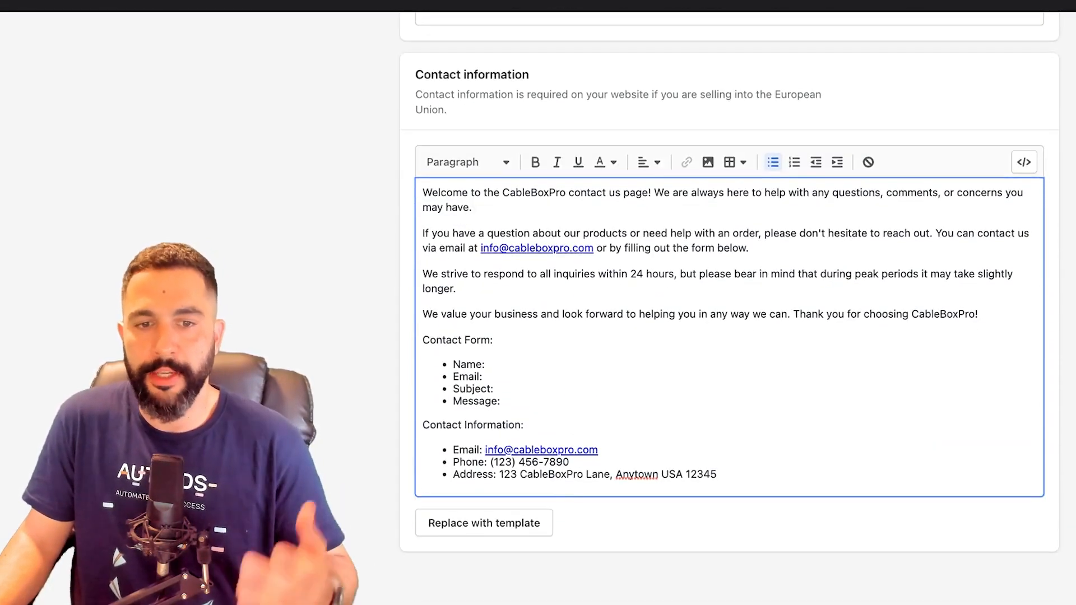
pyautogui.click(485, 462)
pyautogui.scroll(10, 728, 308)
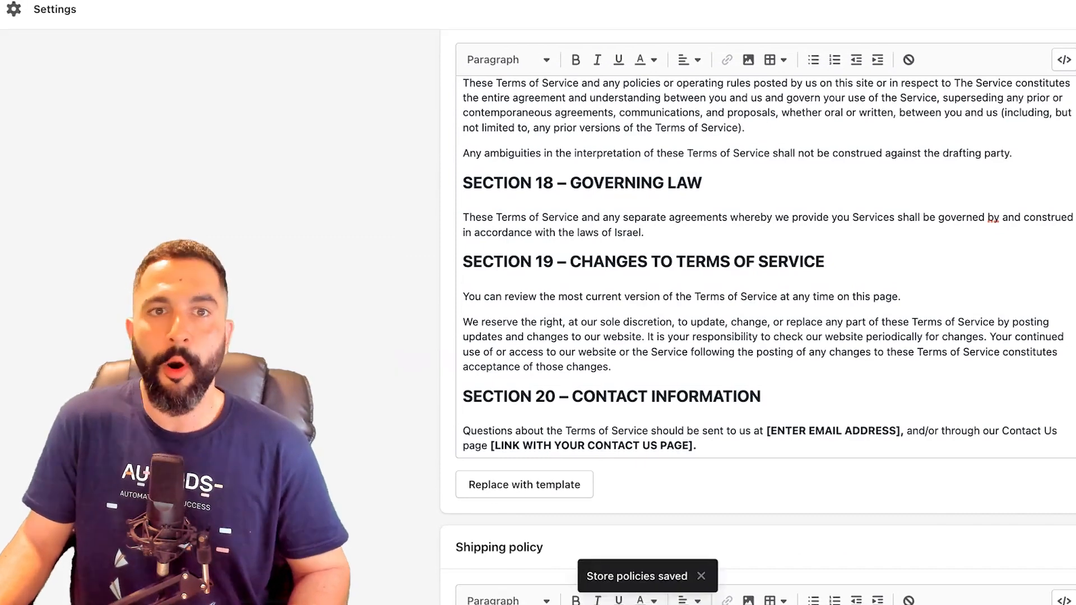
pyautogui.press('Escape')
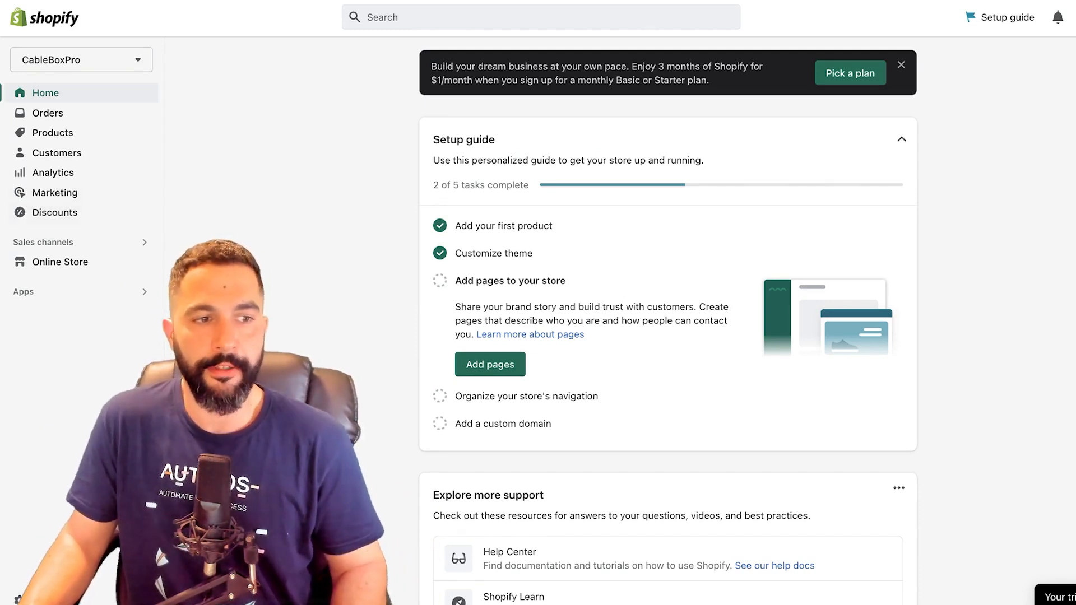
# Open the footer menu for editing in the online store's navigation
pyautogui.click(60, 262)
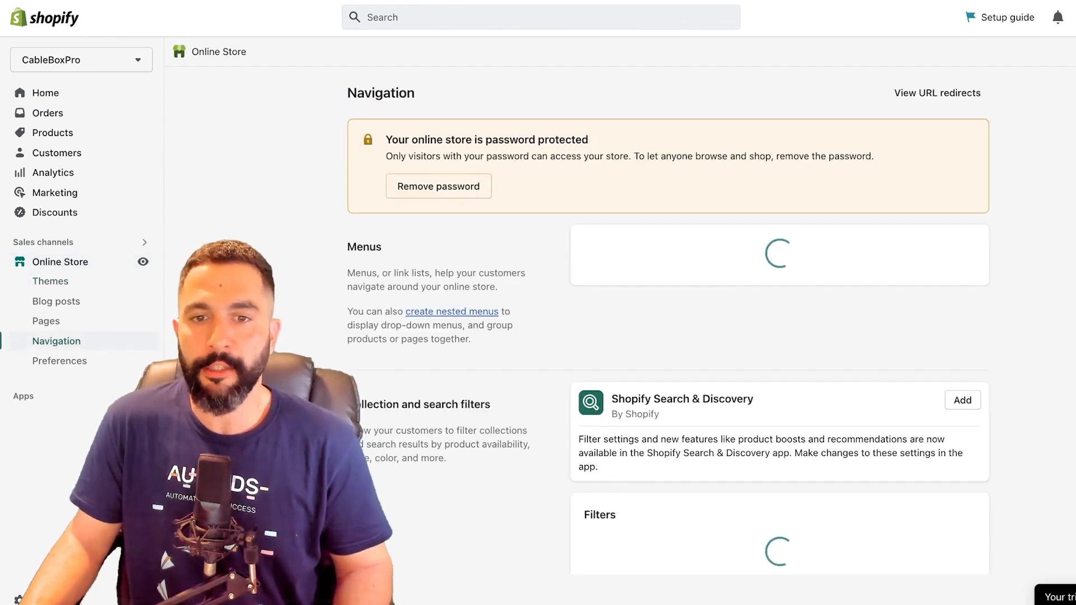
pyautogui.scroll(-3, 667, 336)
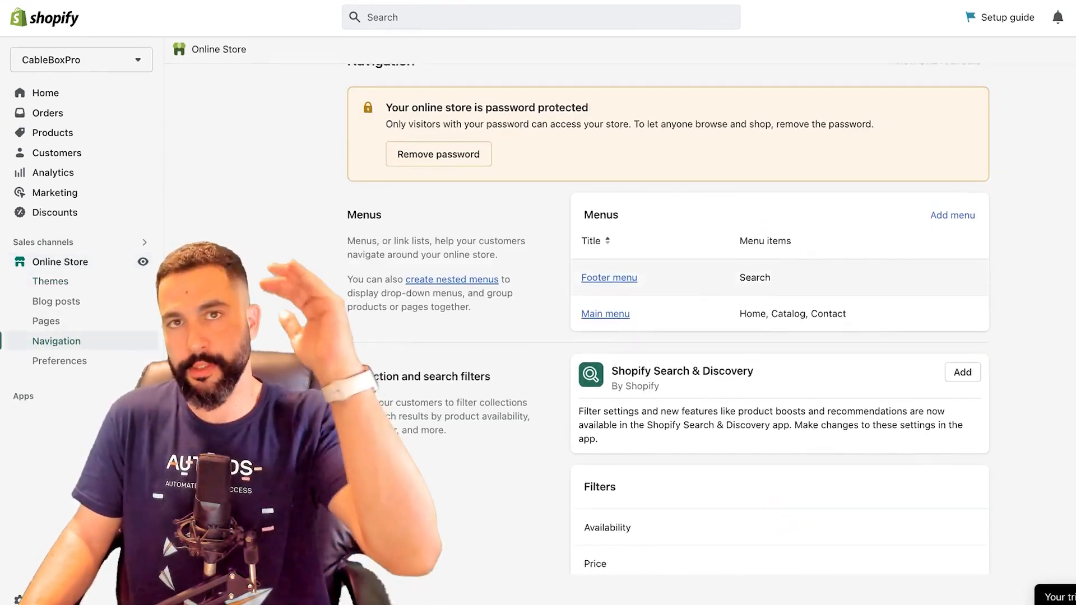
pyautogui.scroll(3, 667, 336)
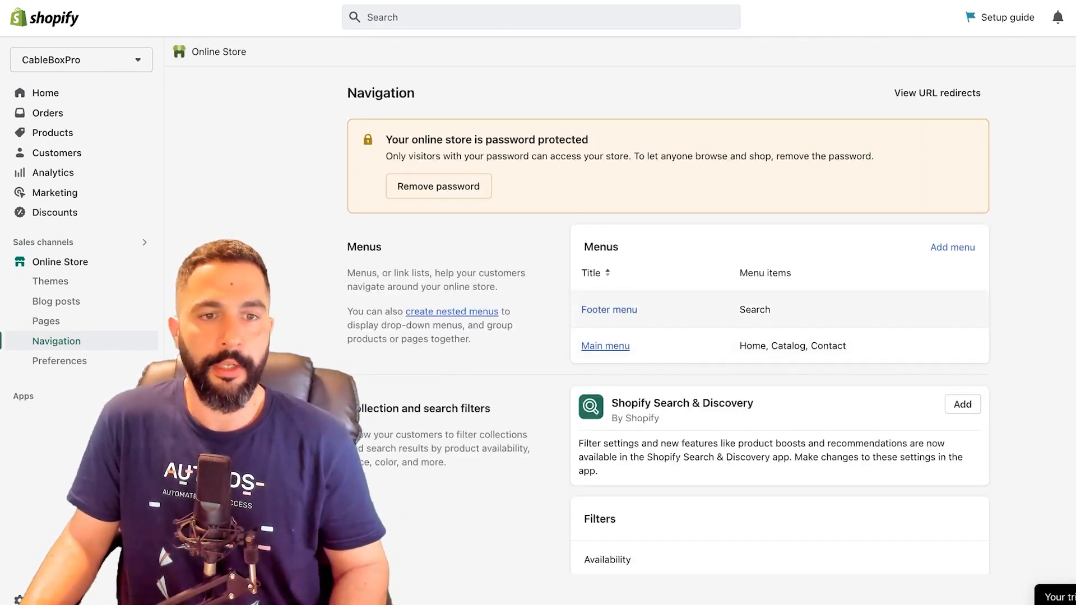
pyautogui.click(609, 309)
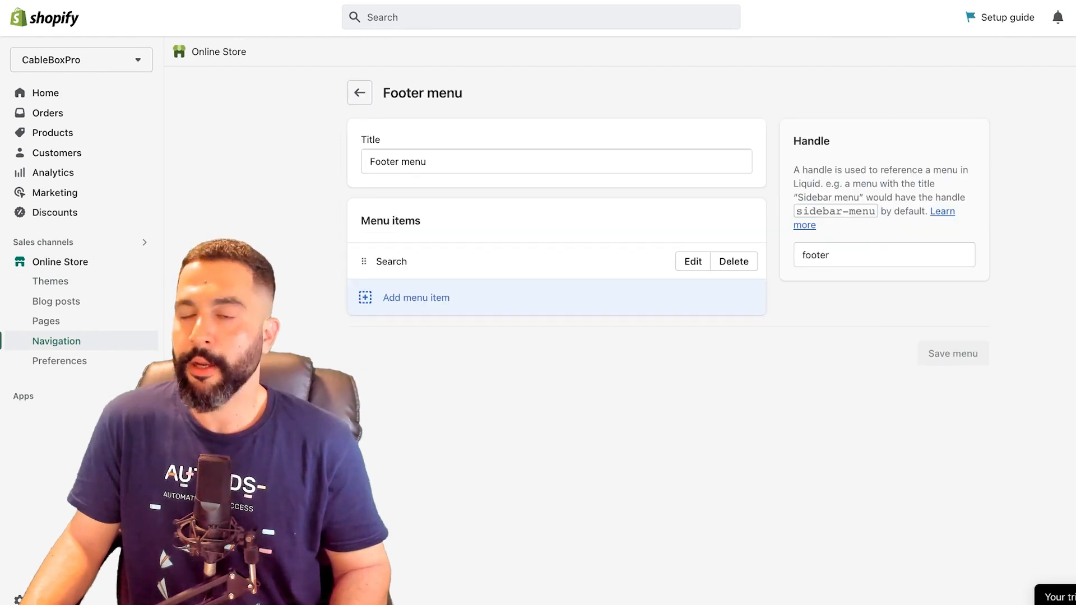
# Add footer menu items linked to the Privacy Policy, Refund Policy, Shipping Policy and Terms of Service
pyautogui.click(416, 297)
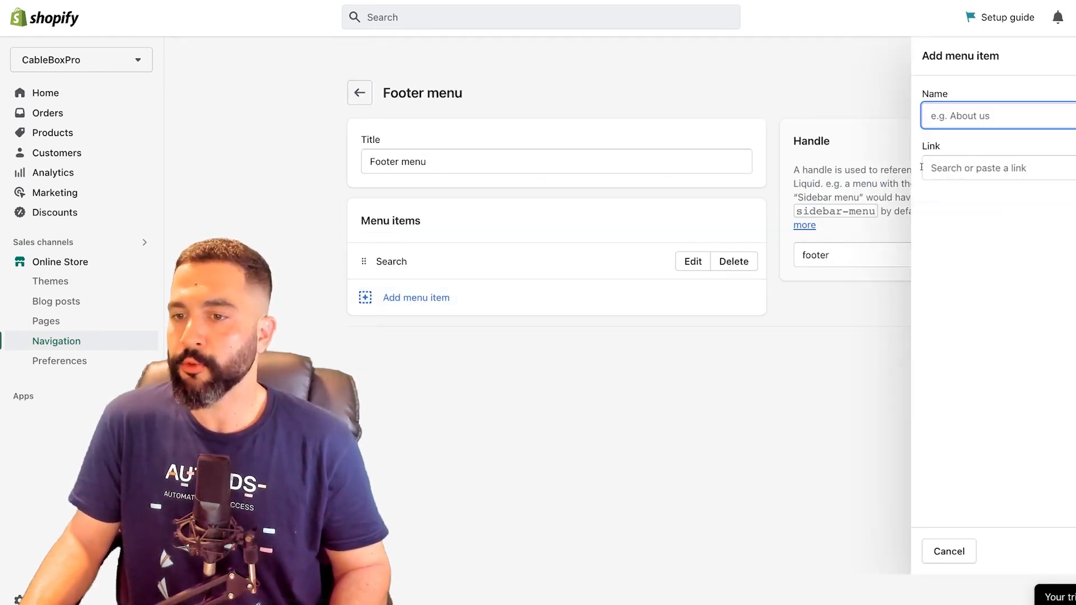
pyautogui.click(998, 168)
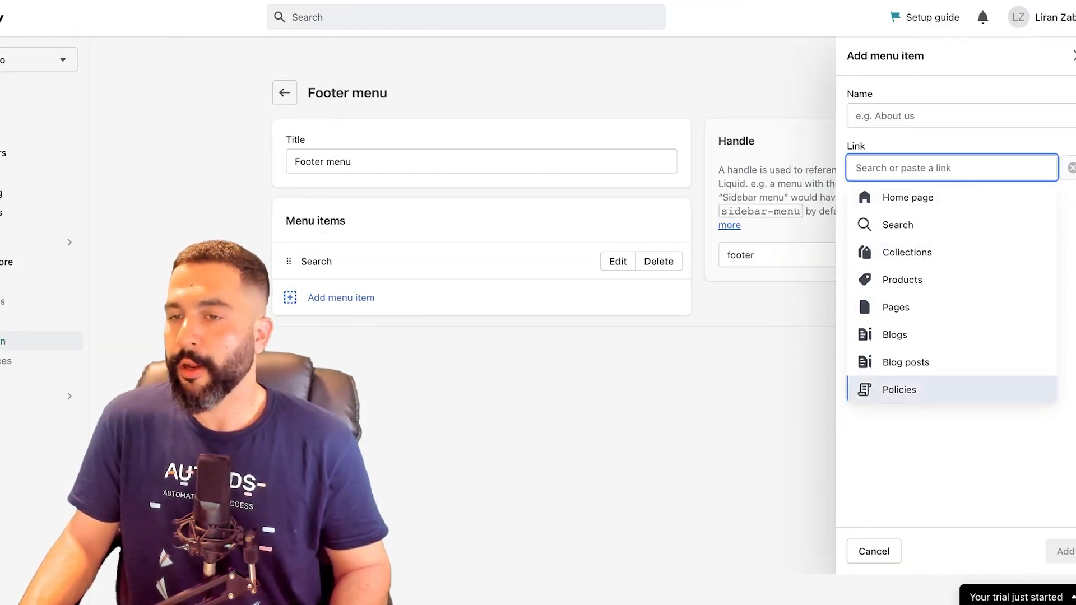
pyautogui.click(899, 389)
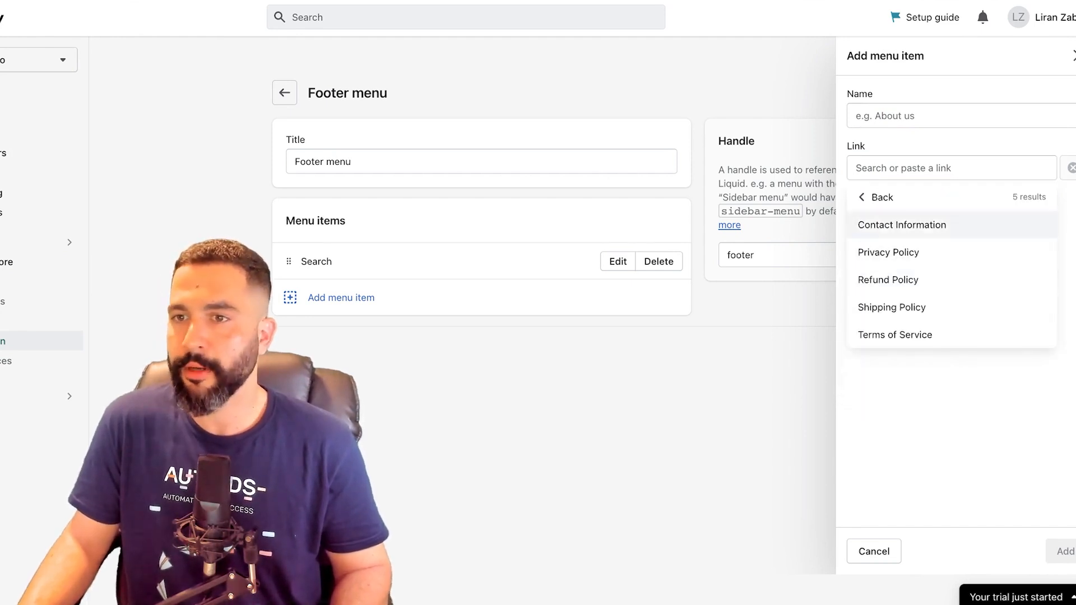
pyautogui.click(896, 252)
pyautogui.click(1064, 552)
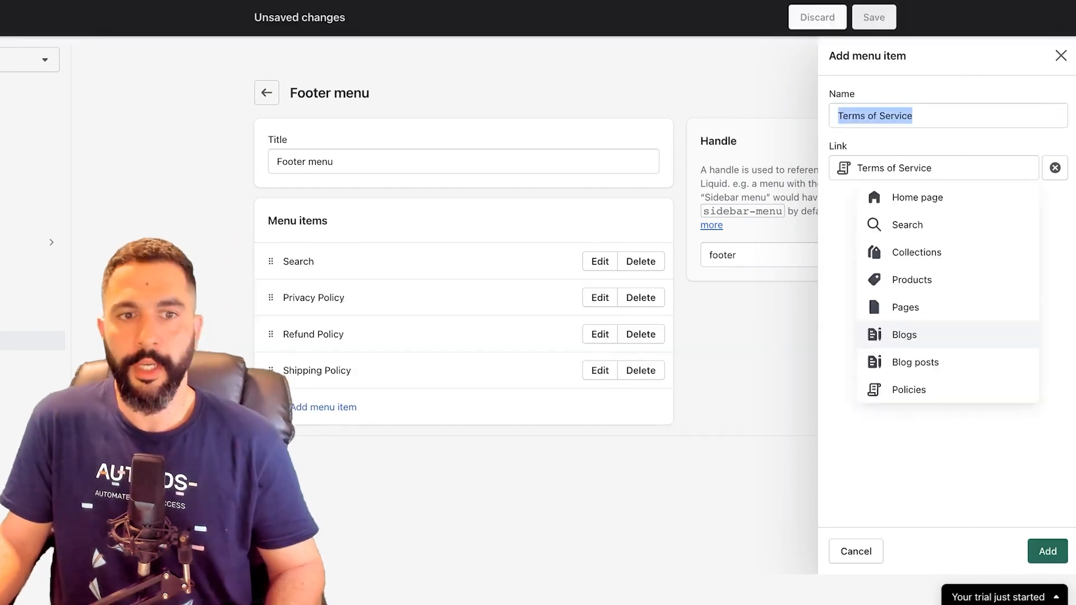
pyautogui.click(1047, 551)
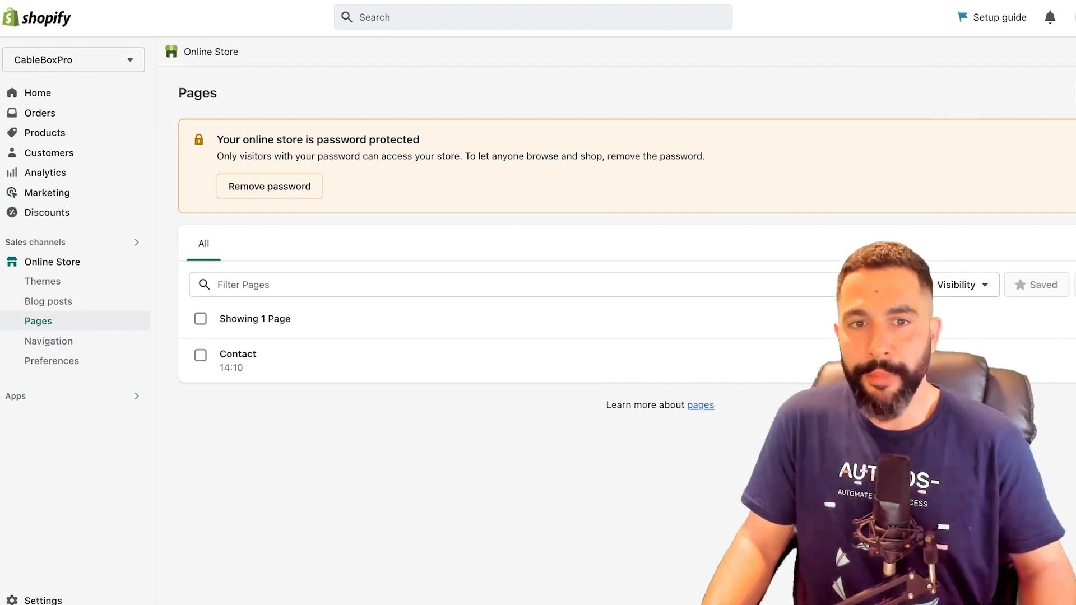
# Start a new store page and send ChatGPT the prompt "generate 5 article titles on the importance of organizing cables"
pyautogui.click(1075, 93)
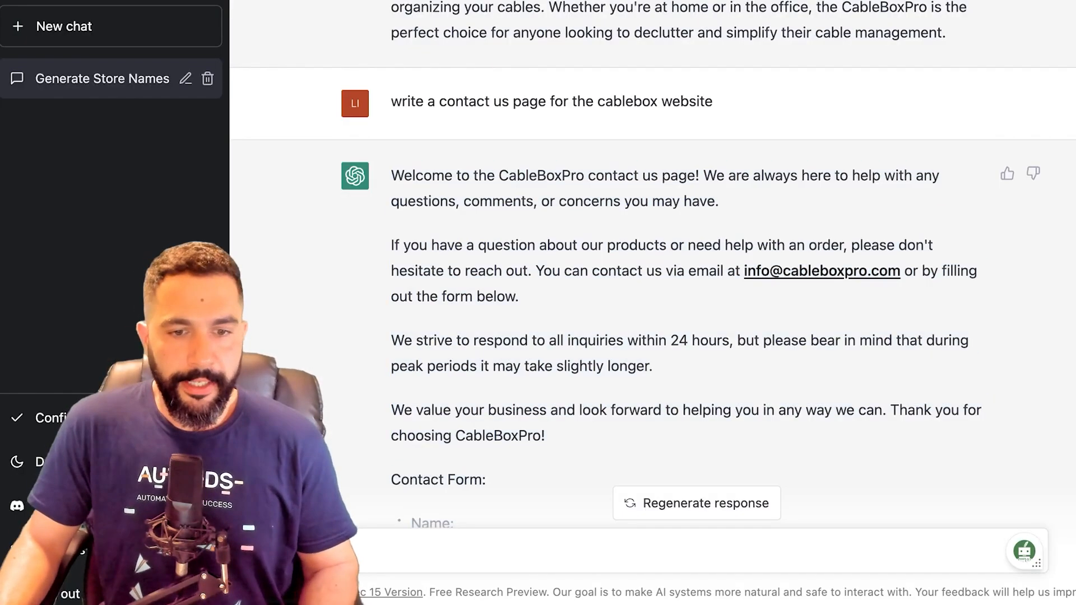
pyautogui.write('generate 5 articl')
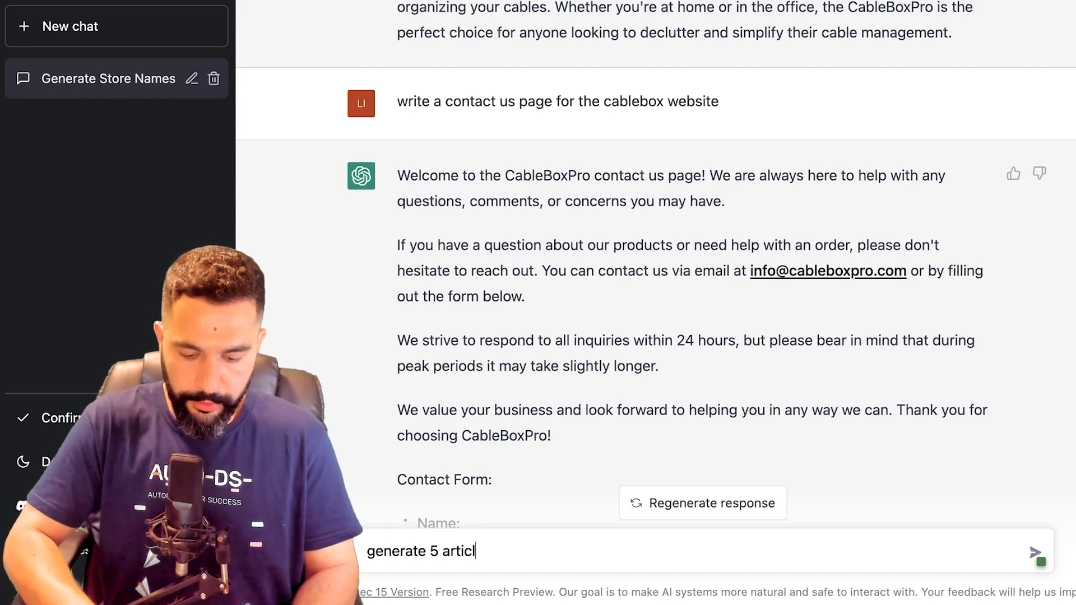
pyautogui.write('e titles on the importance of organizing cables')
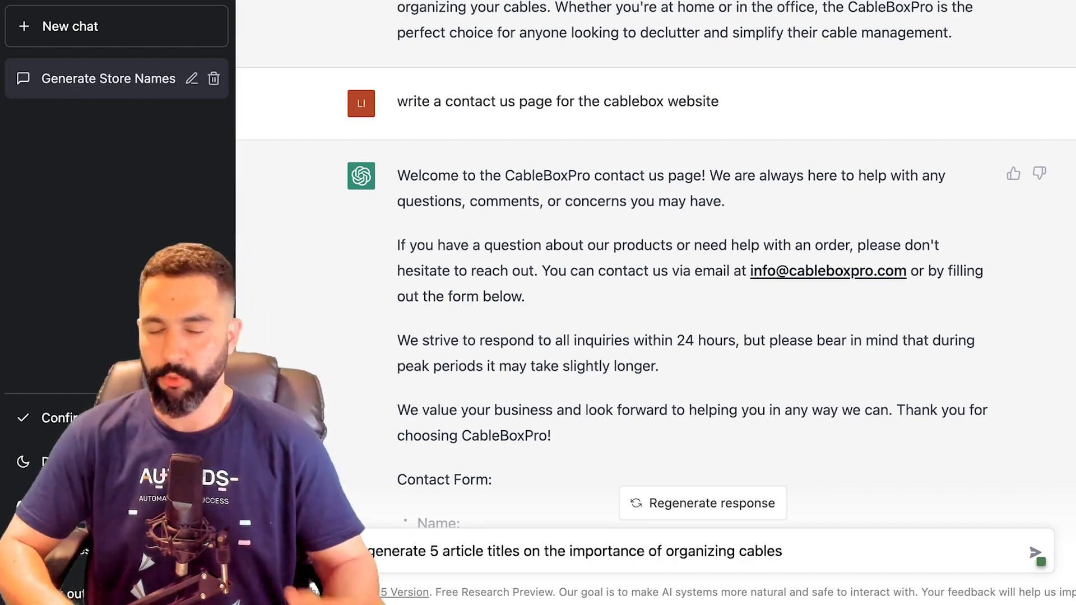
pyautogui.press('Return')
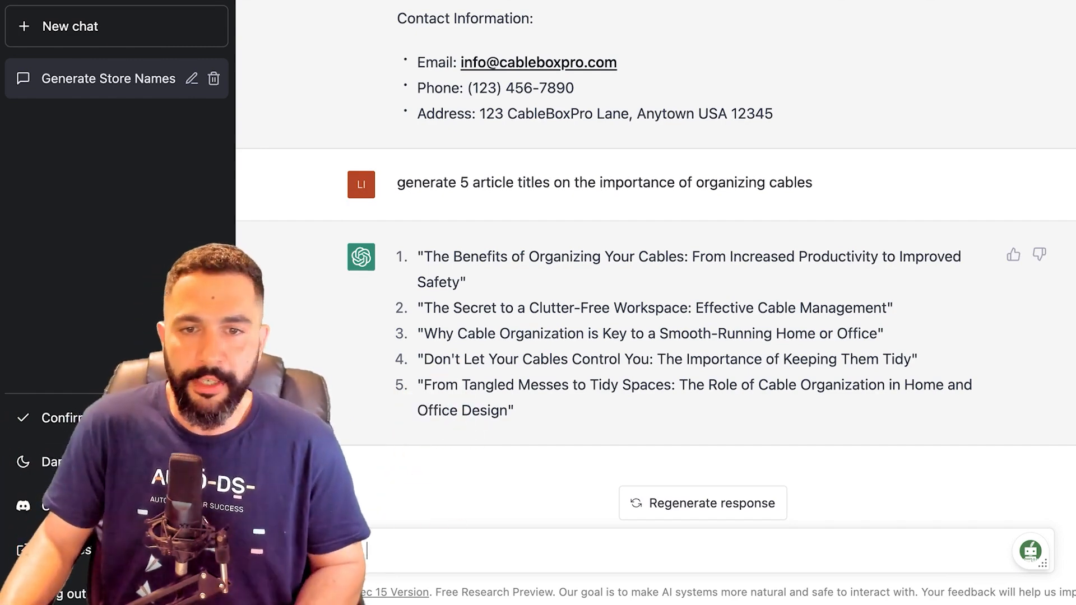
# Copy "Why Cable Organization is Key to a Smooth-Running Home or Office" from ChatGPT into the new Shopify page's title
pyautogui.moveTo(453, 333); pyautogui.dragTo(877, 333)
pyautogui.hotkey('ctrl', 'c')
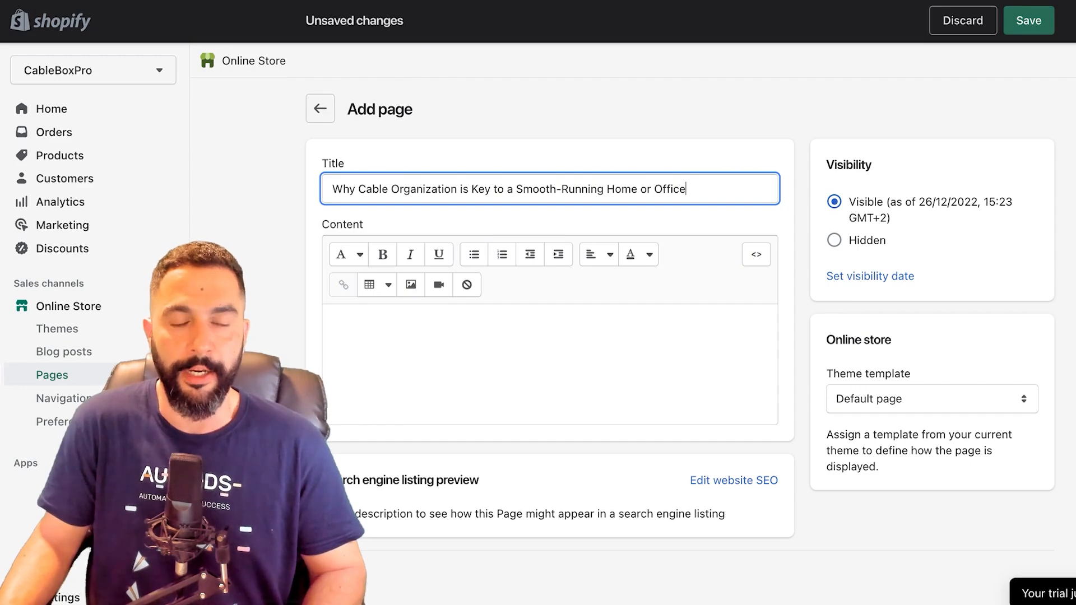
pyautogui.click(329, 320)
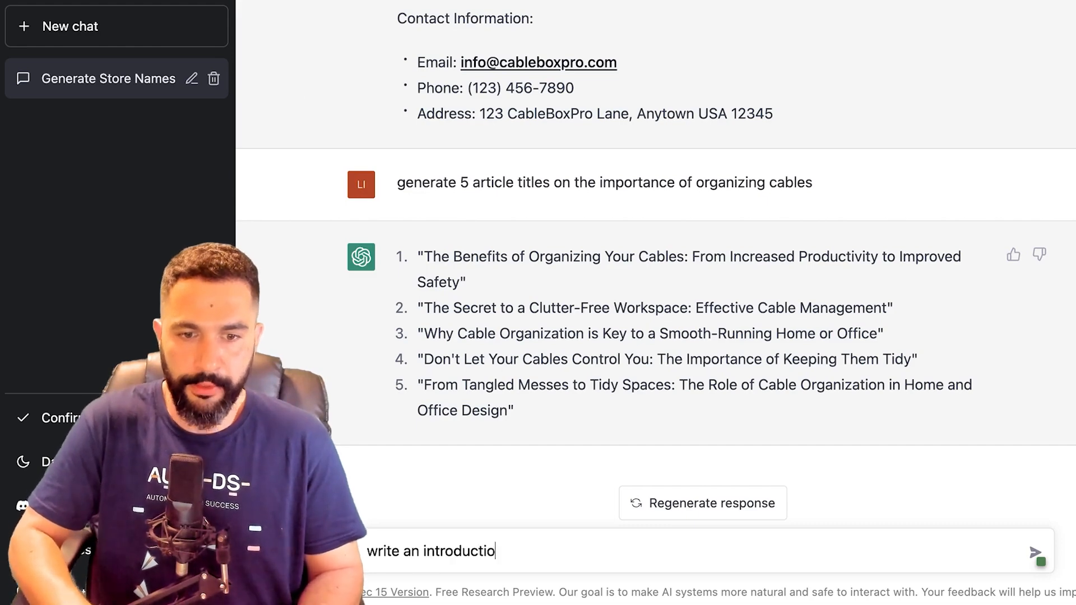
# Have ChatGPT write an introduction to "Why Cable Organization is Key to a Smooth-Running Home or Office" and copy the full response
pyautogui.hotkey('ctrl', 'v')
pyautogui.press('Return')
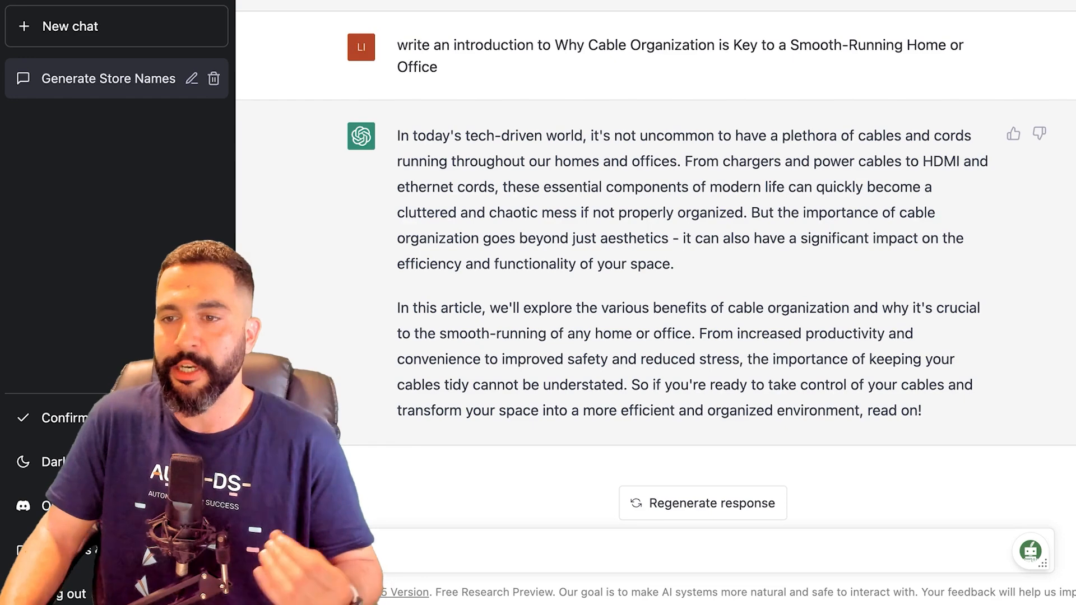
pyautogui.moveTo(922, 411); pyautogui.dragTo(398, 135)
pyautogui.rightClick(455, 144)
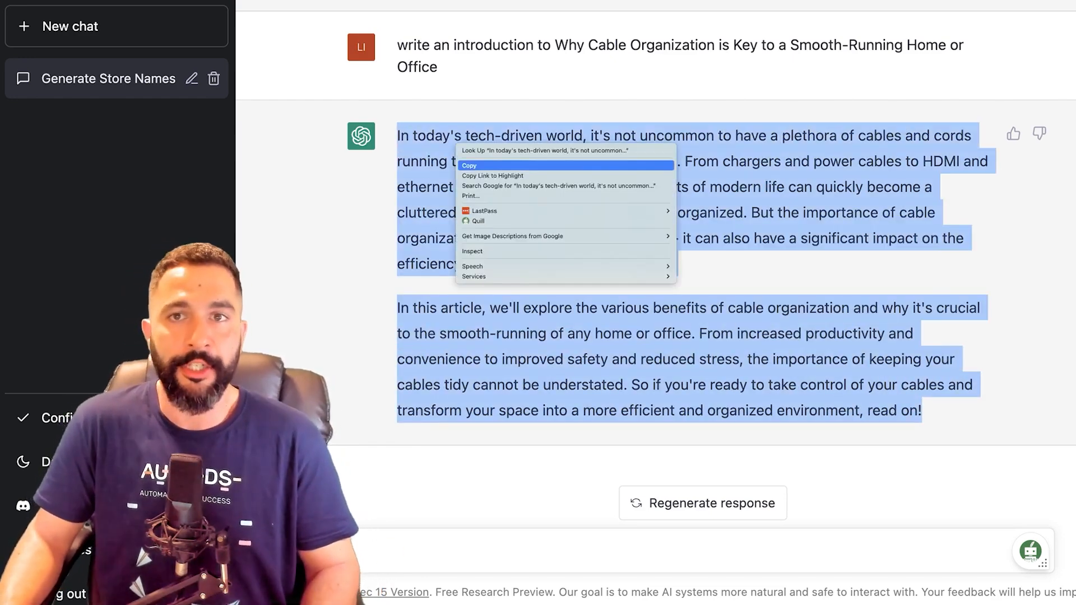
pyautogui.click(482, 165)
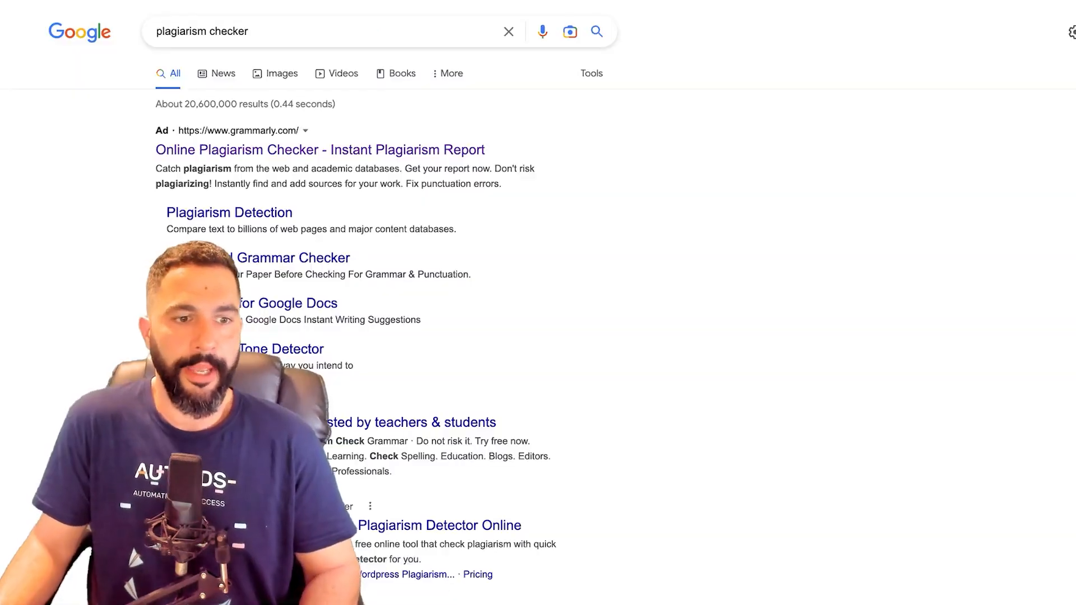
# Create a new Grammarly document, paste the introduction into it and run the plagiarism check
pyautogui.scroll(-5, 336, 359)
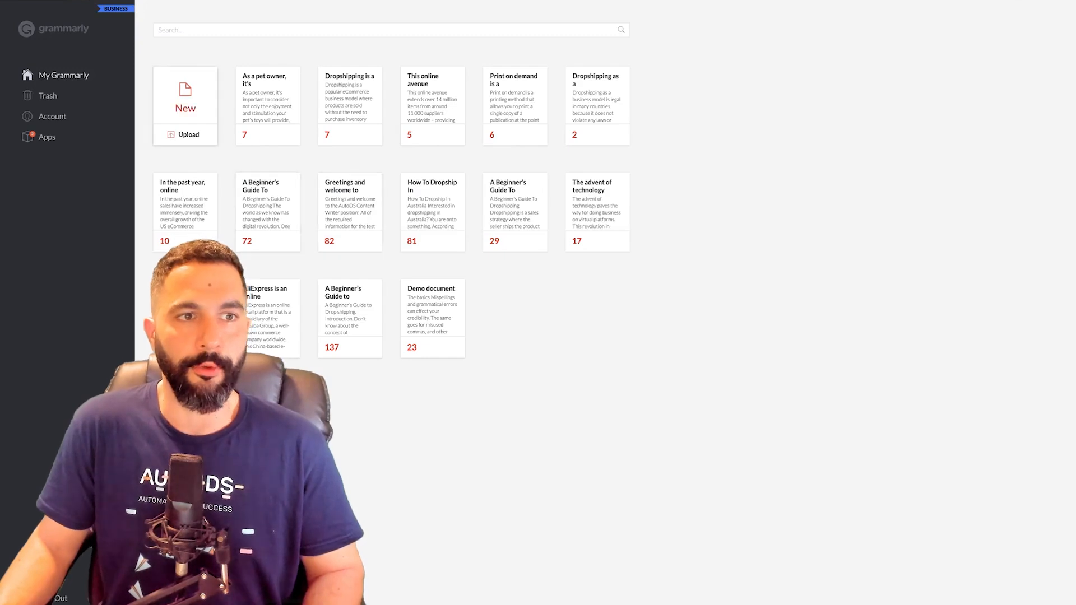
pyautogui.click(186, 98)
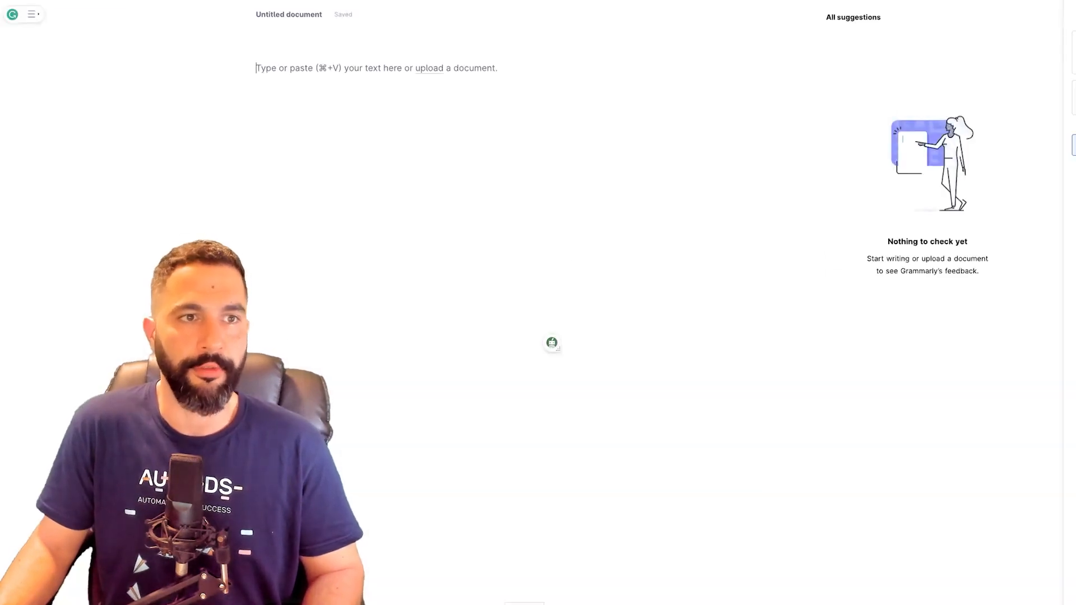
pyautogui.press('super+v')
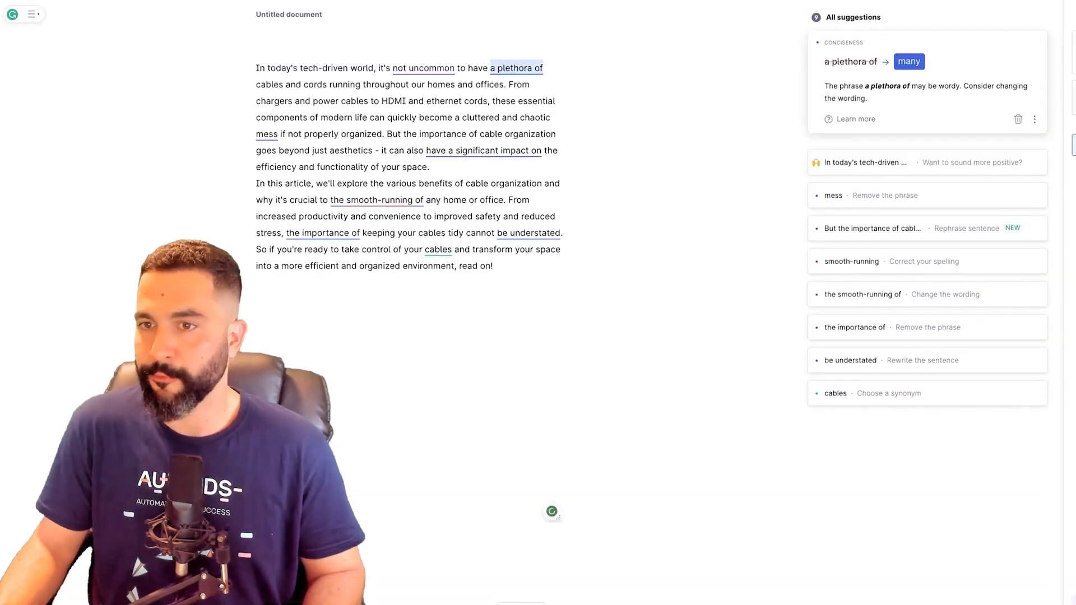
pyautogui.click(1074, 600)
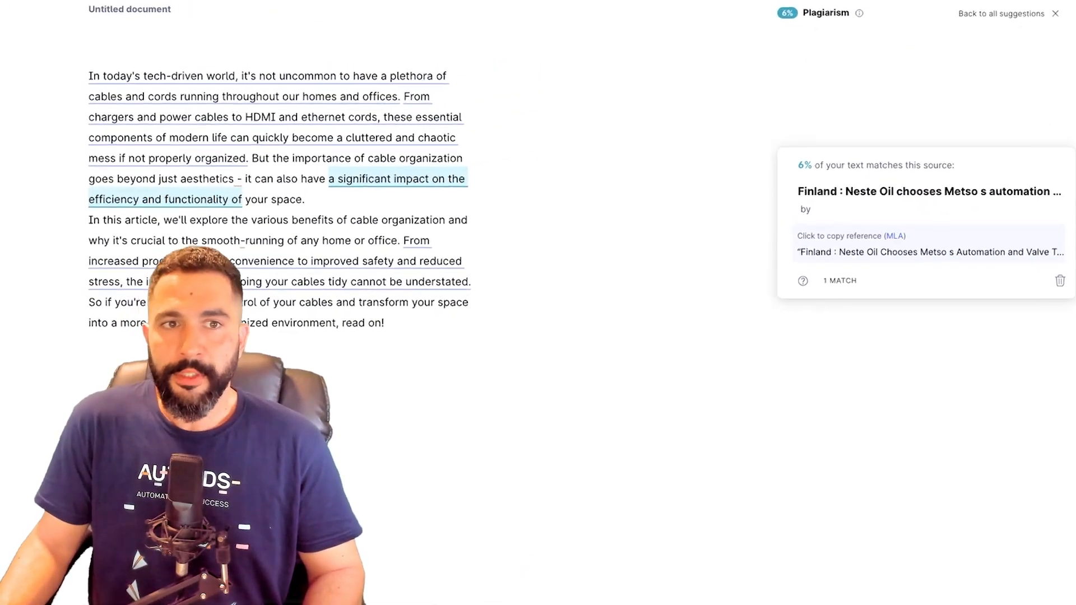
pyautogui.hotkey('ctrl', 'k')
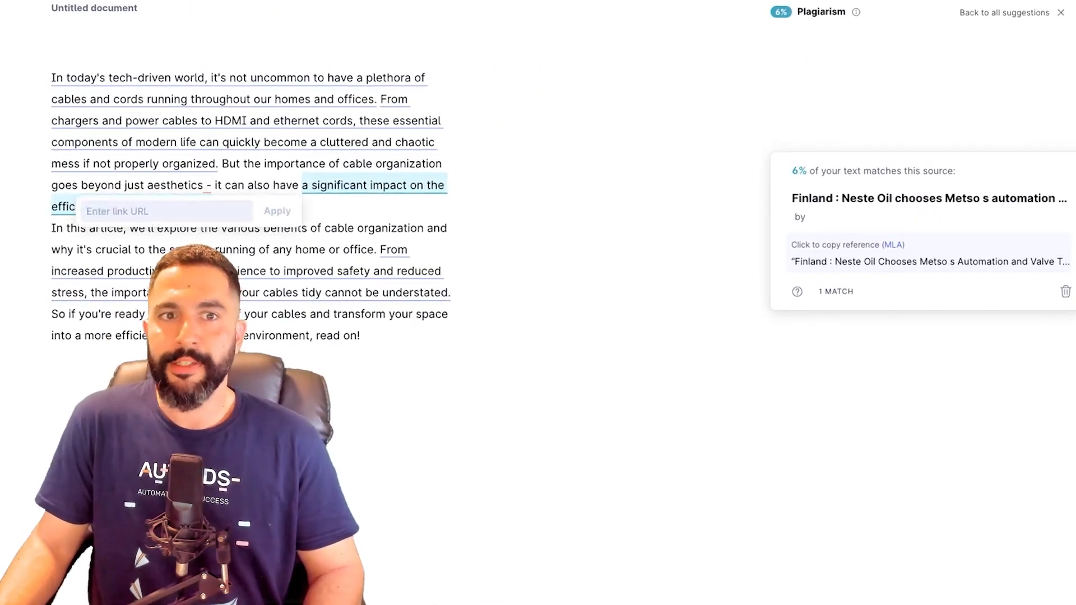
# Copy the ChatGPT introduction and paste it into the content of the new Shopify page
pyautogui.click(451, 228)
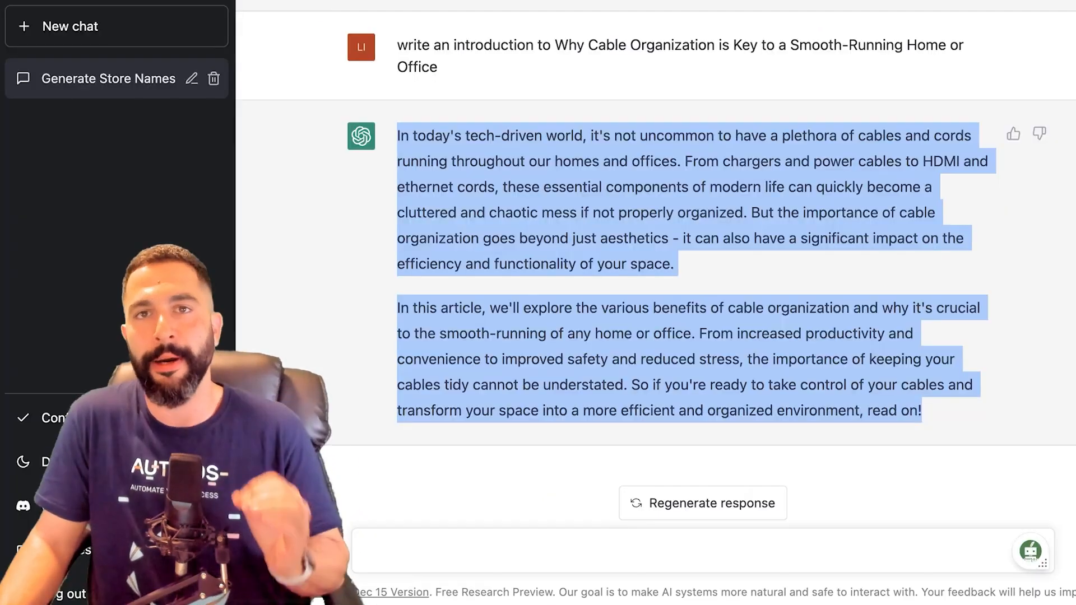
pyautogui.rightClick(533, 146)
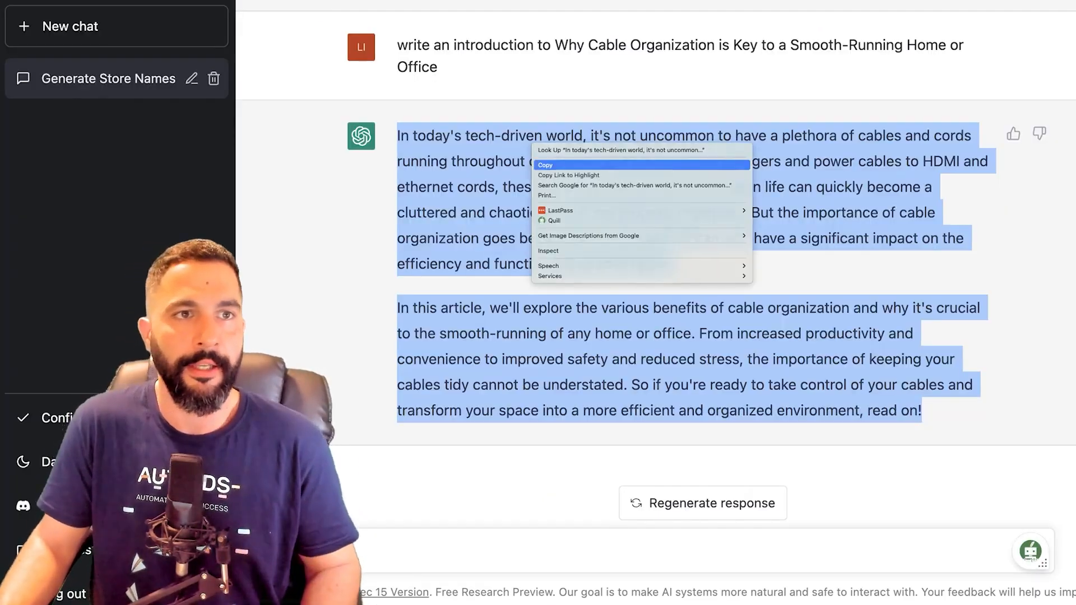
pyautogui.click(546, 165)
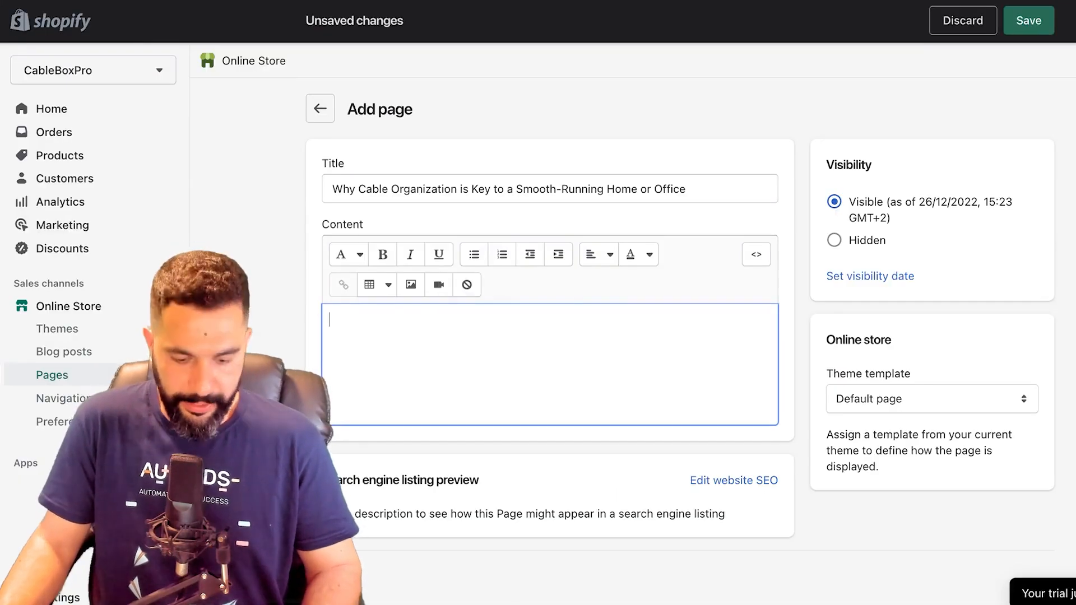
pyautogui.press('super+v')
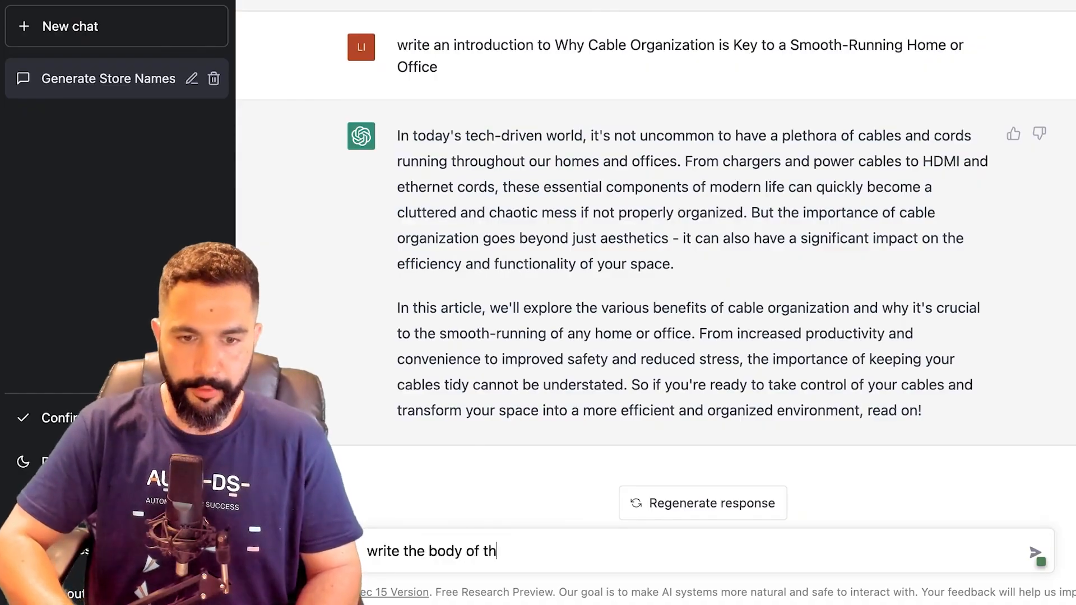
# Ask ChatGPT to write the body of the article and select the full response for copying
pyautogui.press('Return')
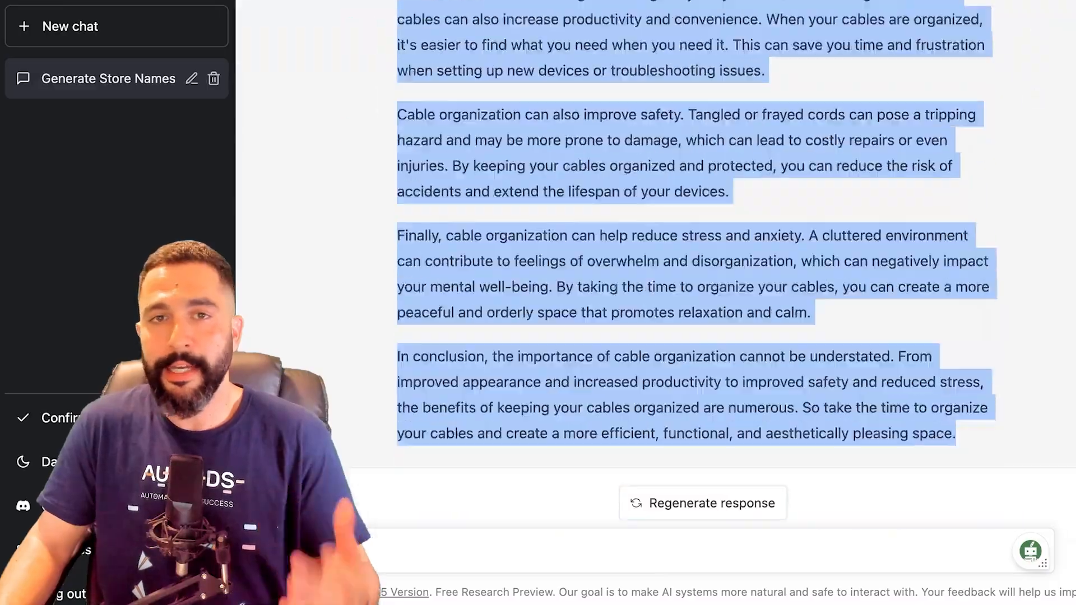
pyautogui.scroll(5, 695, 224)
pyautogui.scroll(-5, 694, 224)
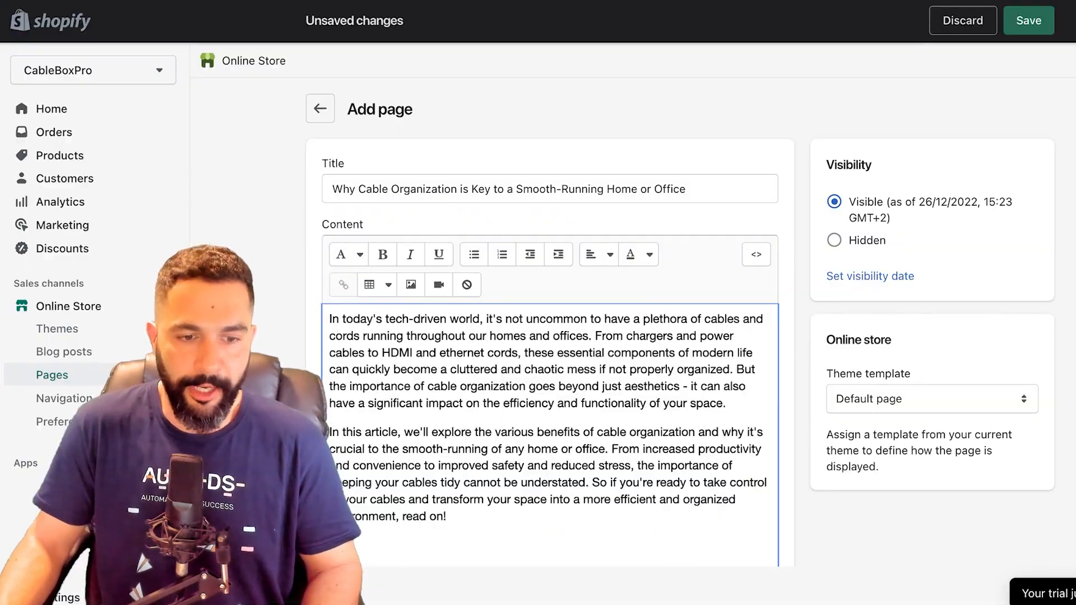
# Add ChatGPT's body text below the introduction in the Shopify page, review the full article and save the page
pyautogui.scroll(-5, 549, 434)
pyautogui.scroll(-2, 549, 434)
pyautogui.scroll(3, 549, 434)
pyautogui.scroll(-7, 549, 435)
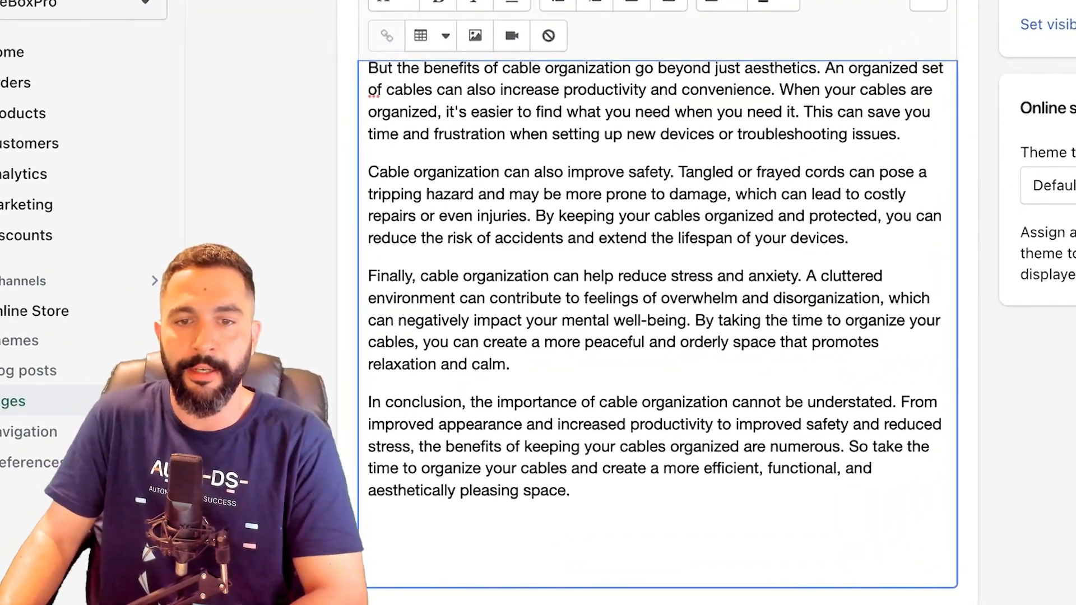
pyautogui.scroll(1, 657, 324)
pyautogui.scroll(10, 657, 323)
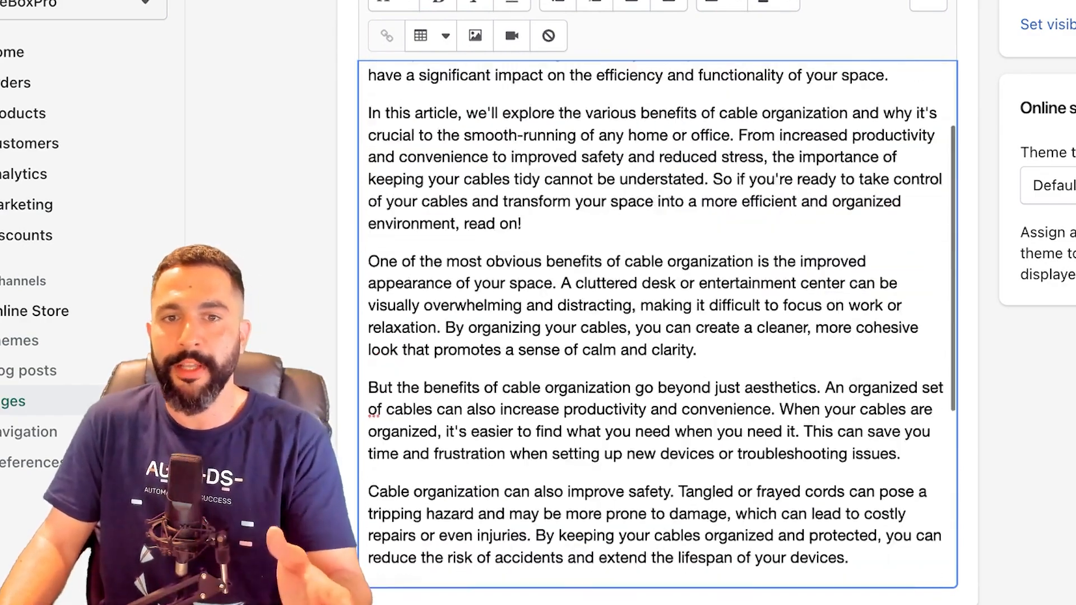
pyautogui.scroll(-10, 657, 392)
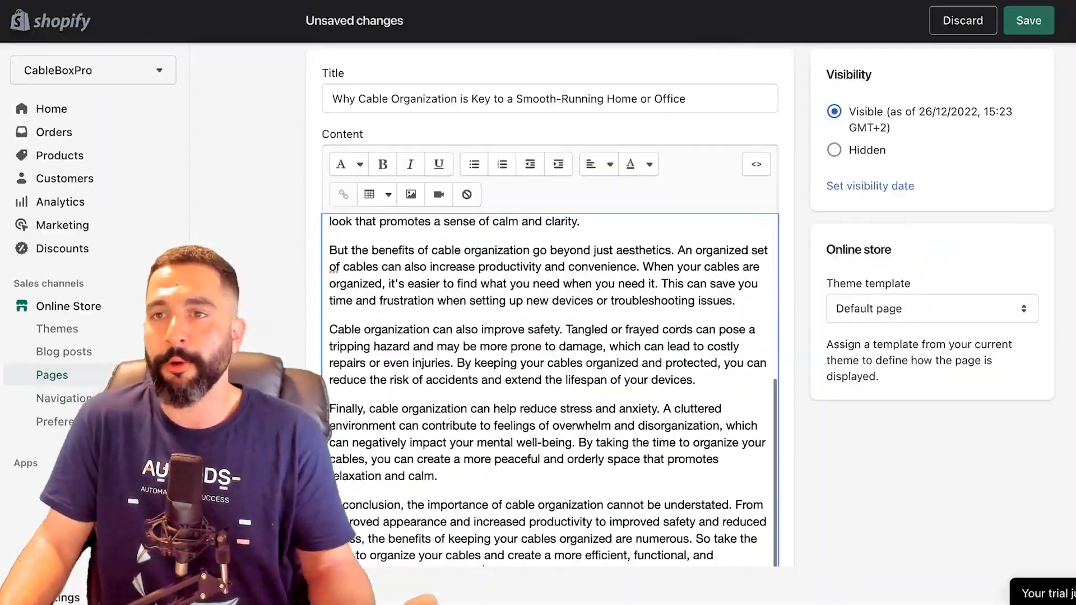
pyautogui.click(1028, 21)
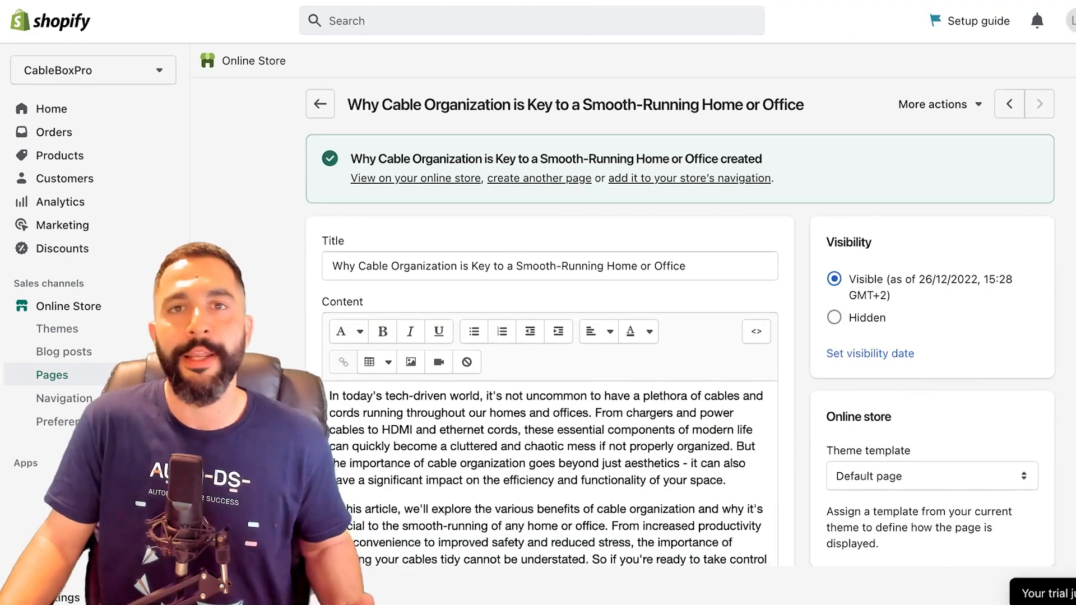
pyautogui.scroll(-6, 552, 306)
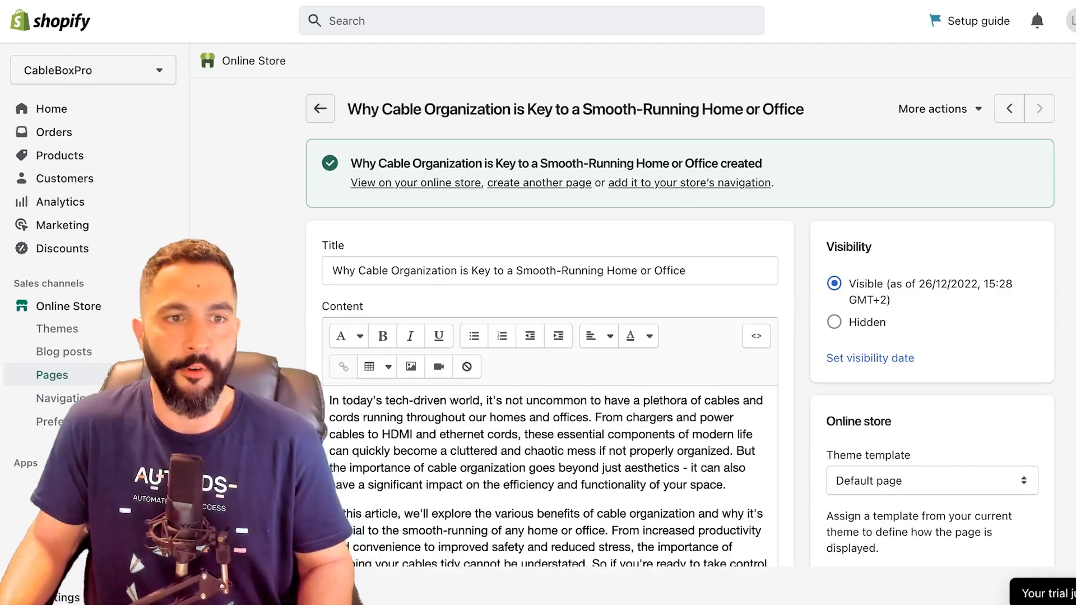
# Open the store's main menu in the navigation settings and rename the Catalog item as "Cable Box Pro"
pyautogui.click(52, 375)
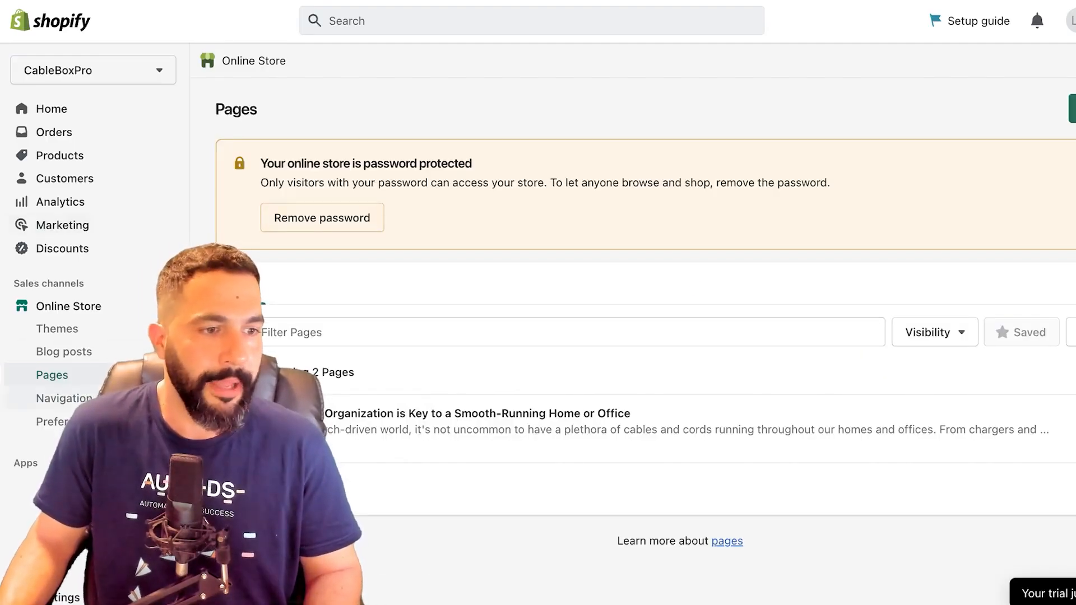
pyautogui.click(63, 398)
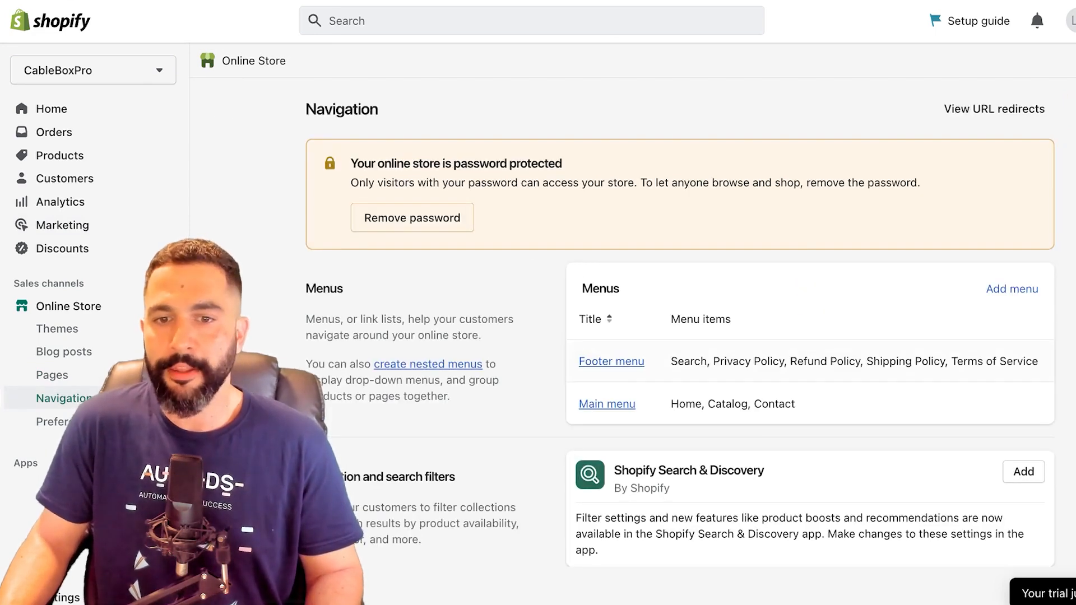
pyautogui.click(607, 404)
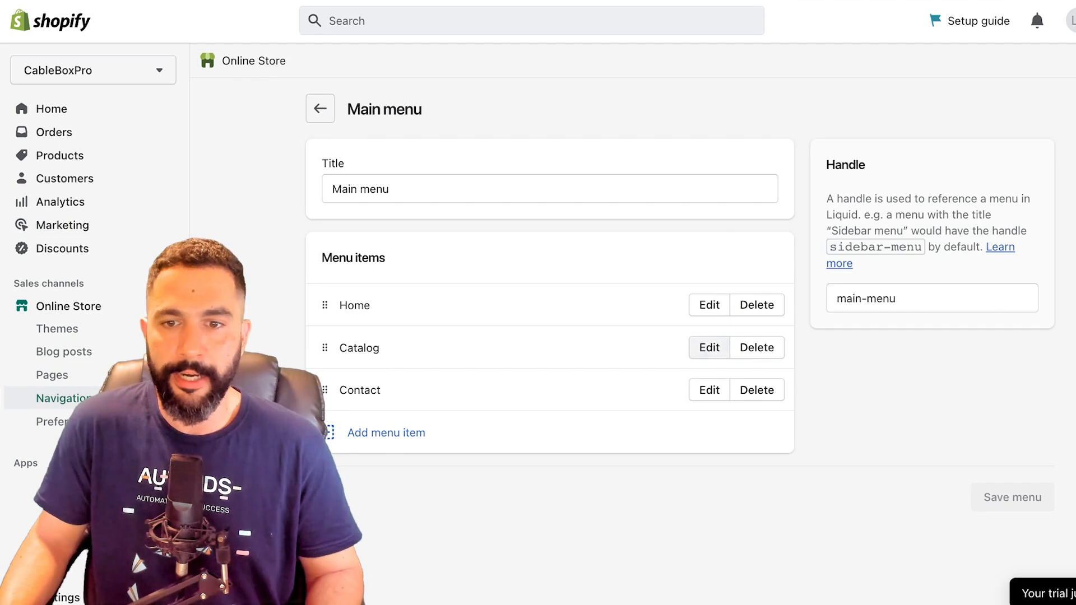
pyautogui.click(709, 347)
pyautogui.press('BackSpace')
pyautogui.press('BackSpace')
pyautogui.press('BackSpace')
pyautogui.press('BackSpace')
pyautogui.press('BackSpace')
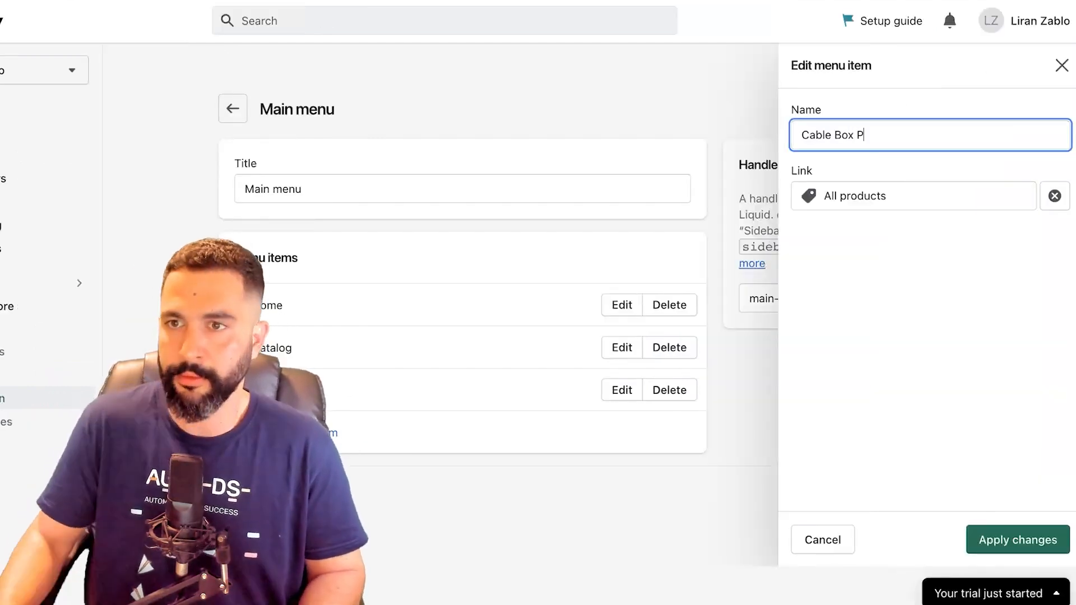
pyautogui.click(1018, 539)
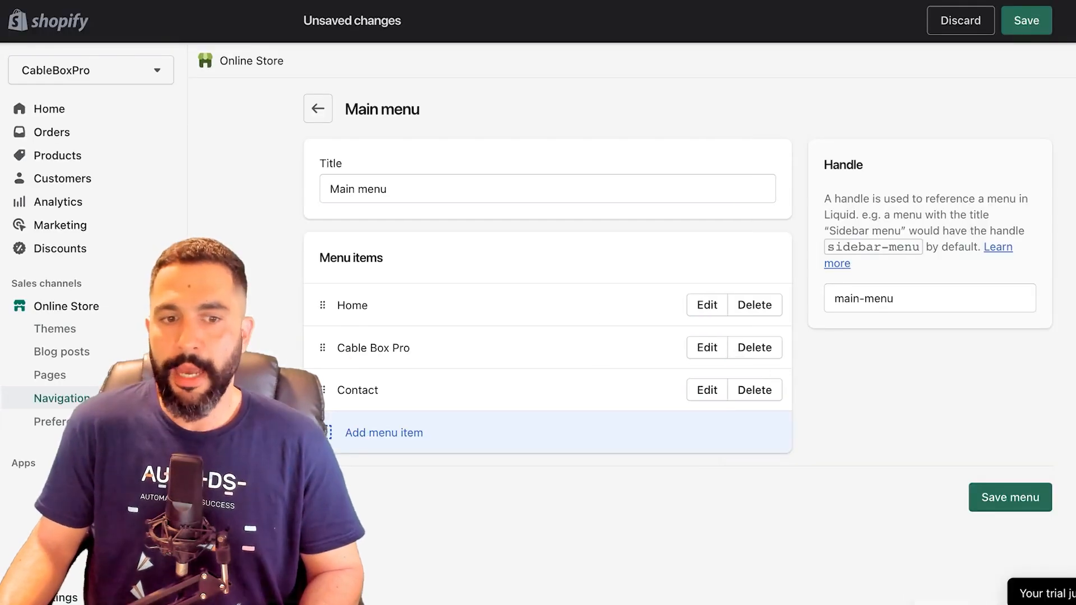
# Add a "Blog" item to the main menu, linked to the page "Why Cable Organization is Key to a Smooth-Running Home or Office"
pyautogui.click(384, 433)
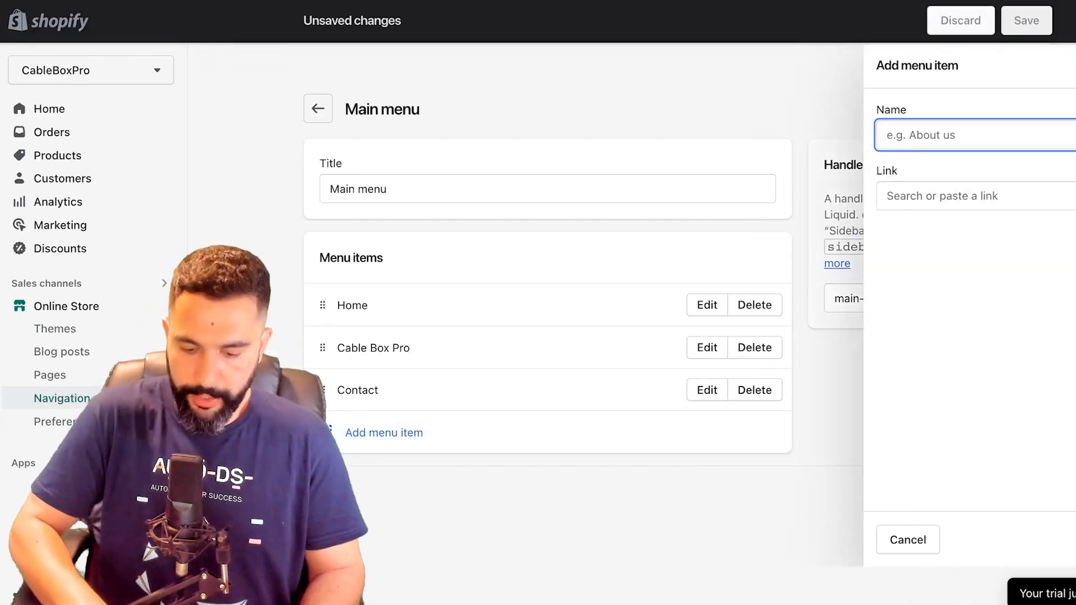
pyautogui.click(975, 196)
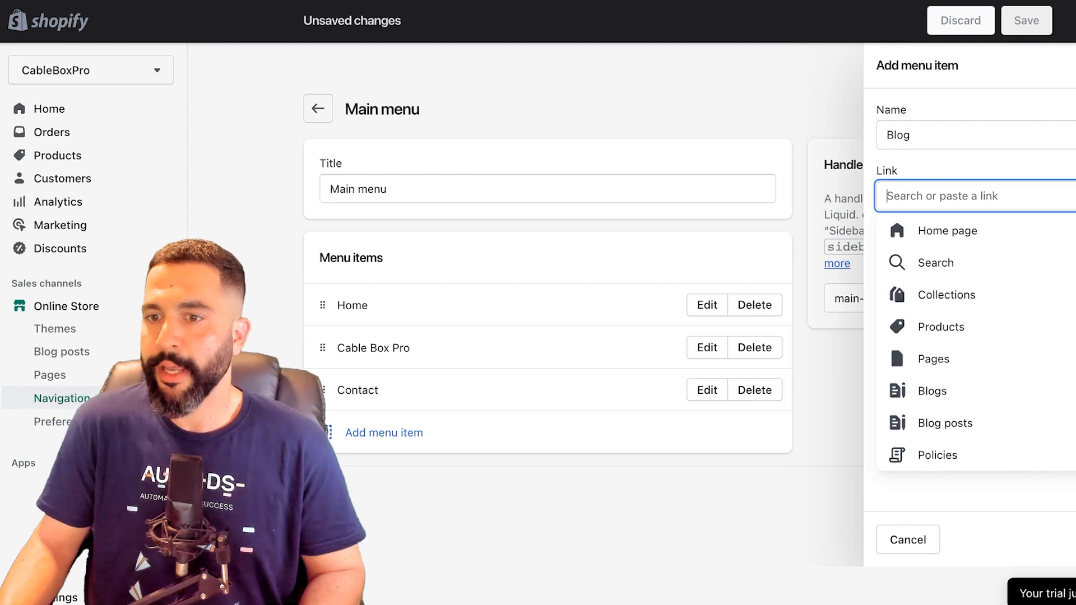
pyautogui.click(933, 359)
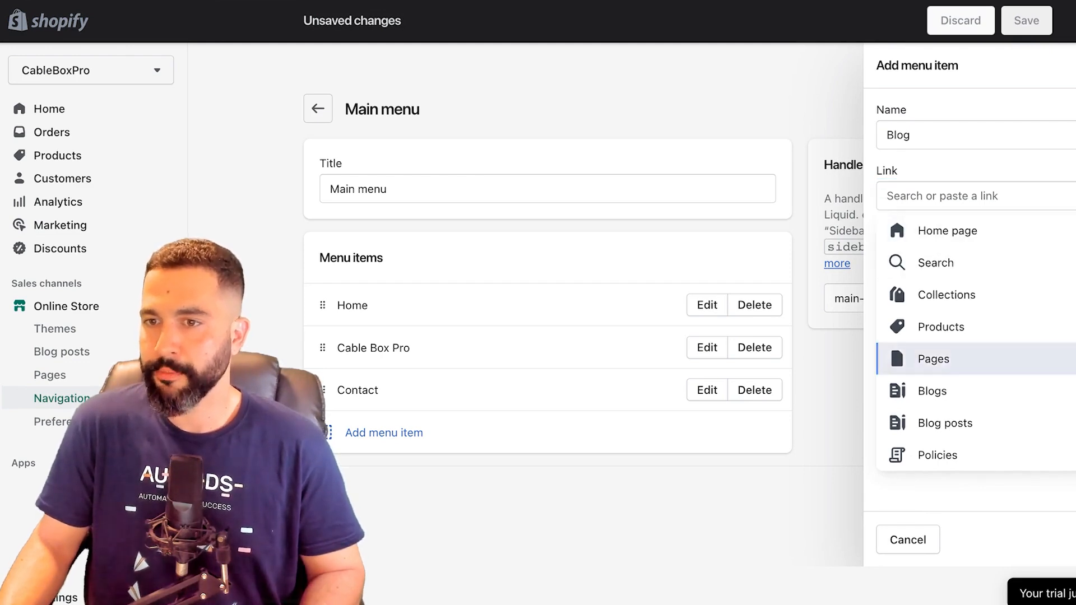
pyautogui.click(906, 295)
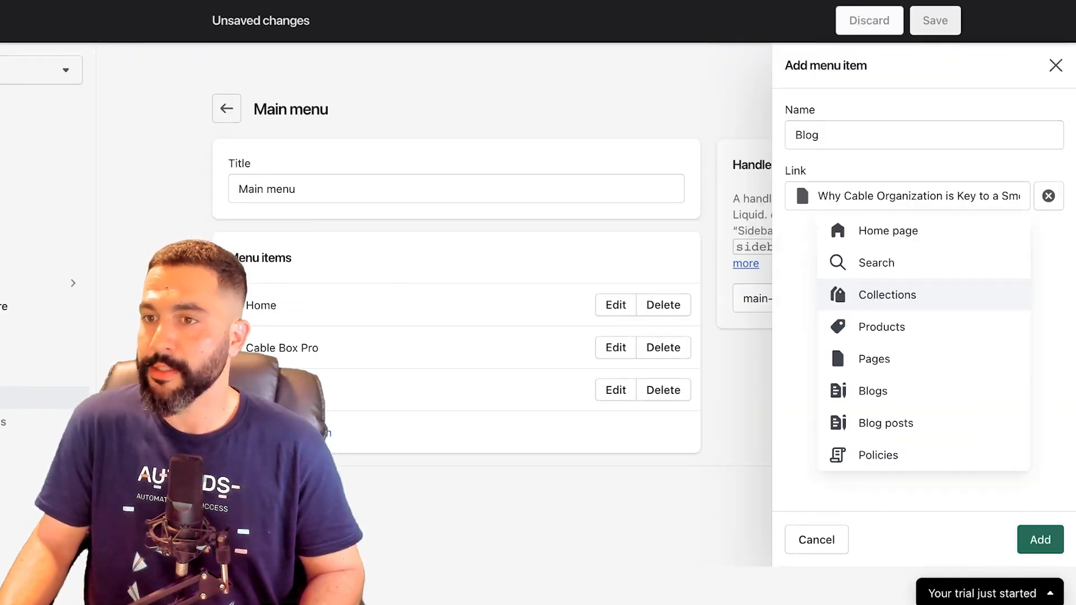
pyautogui.moveTo(982, 196); pyautogui.dragTo(998, 196)
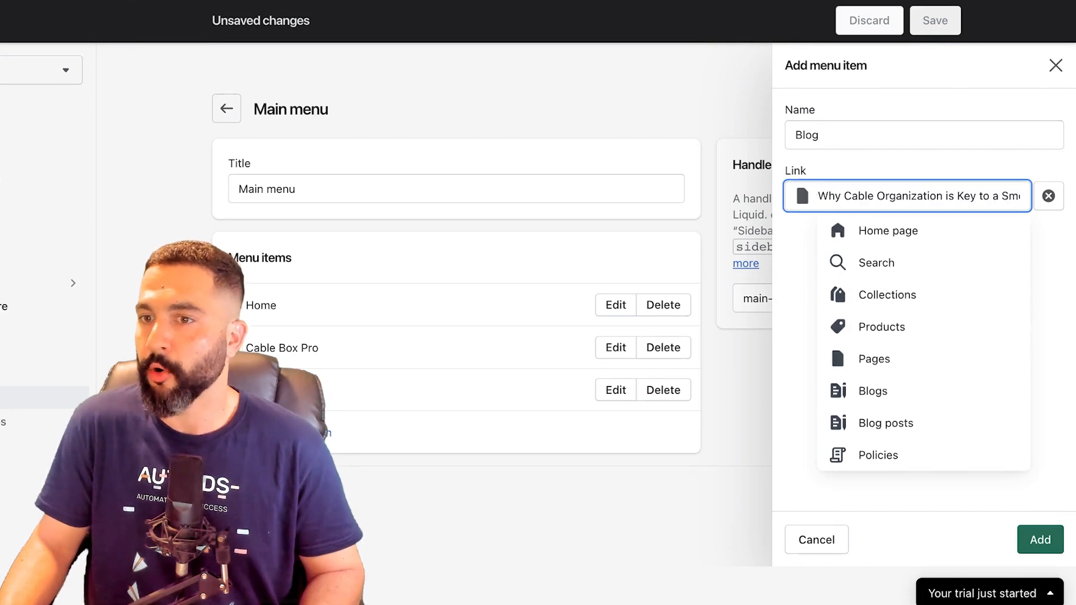
pyautogui.click(1040, 540)
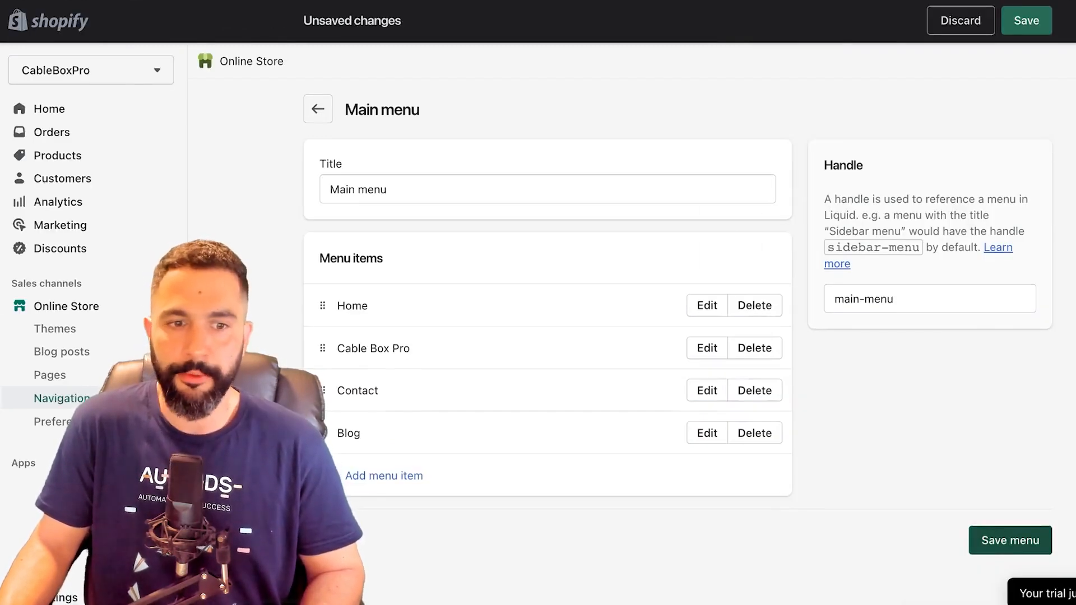
# Move the Blog item above Contact, save the main menu and return to the navigation overview
pyautogui.click(1010, 541)
pyautogui.moveTo(323, 432); pyautogui.dragTo(324, 390)
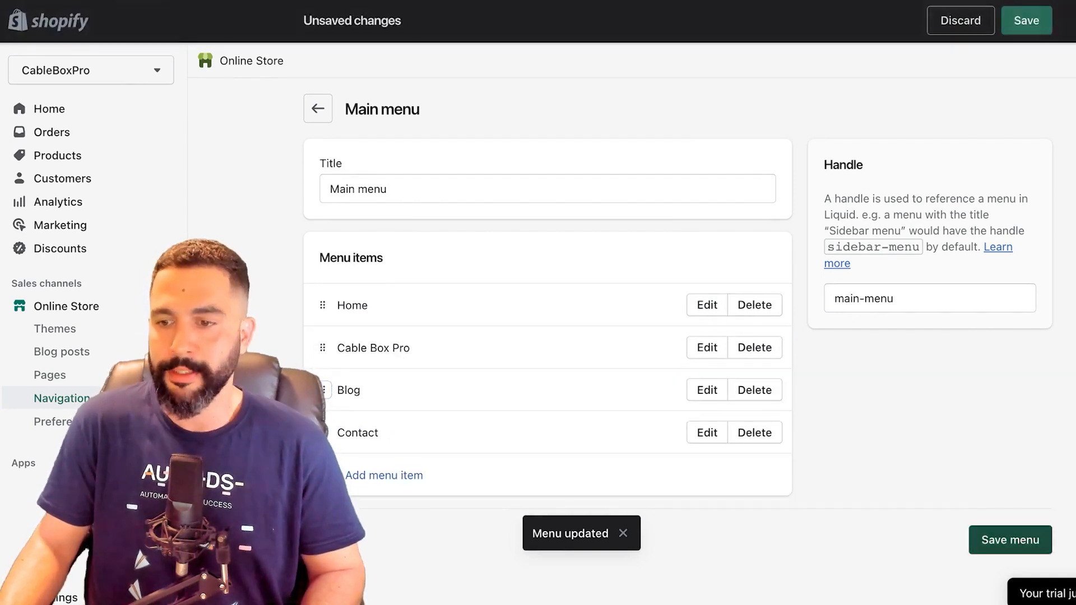
pyautogui.click(318, 109)
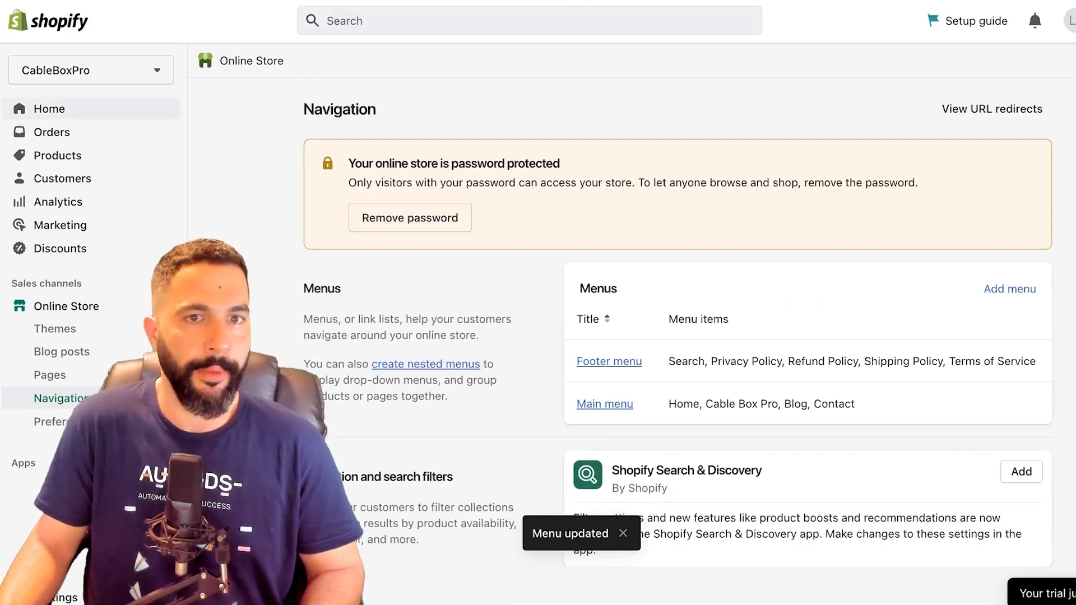
# View the online store's home page and review its menu, welcome text and featured product price
pyautogui.click(50, 109)
pyautogui.scroll(-7, 76, 331)
pyautogui.click(66, 306)
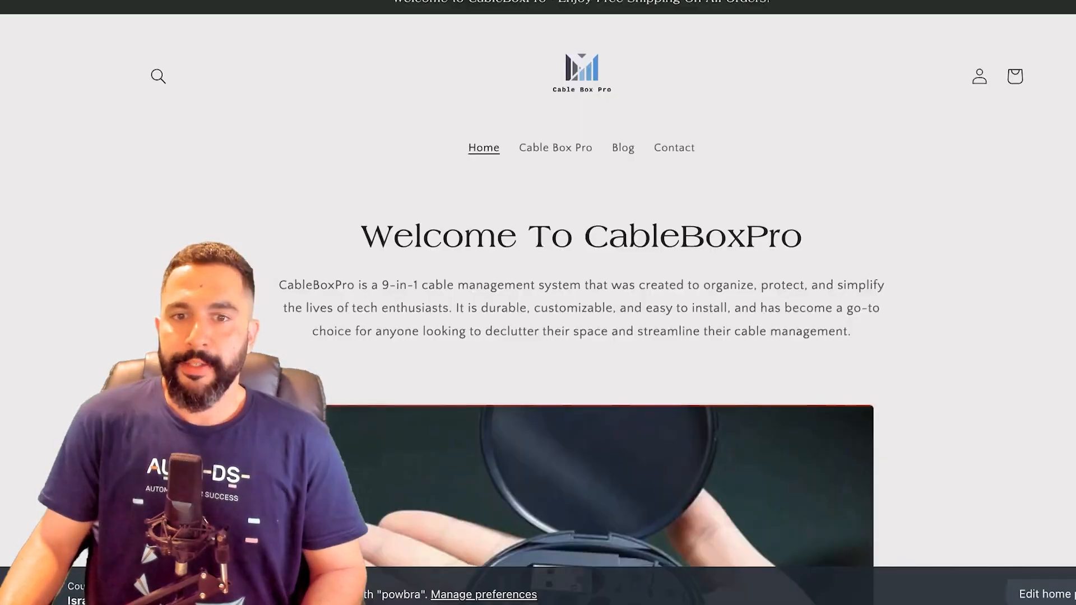
pyautogui.scroll(-4, 538, 303)
pyautogui.scroll(-10, 538, 303)
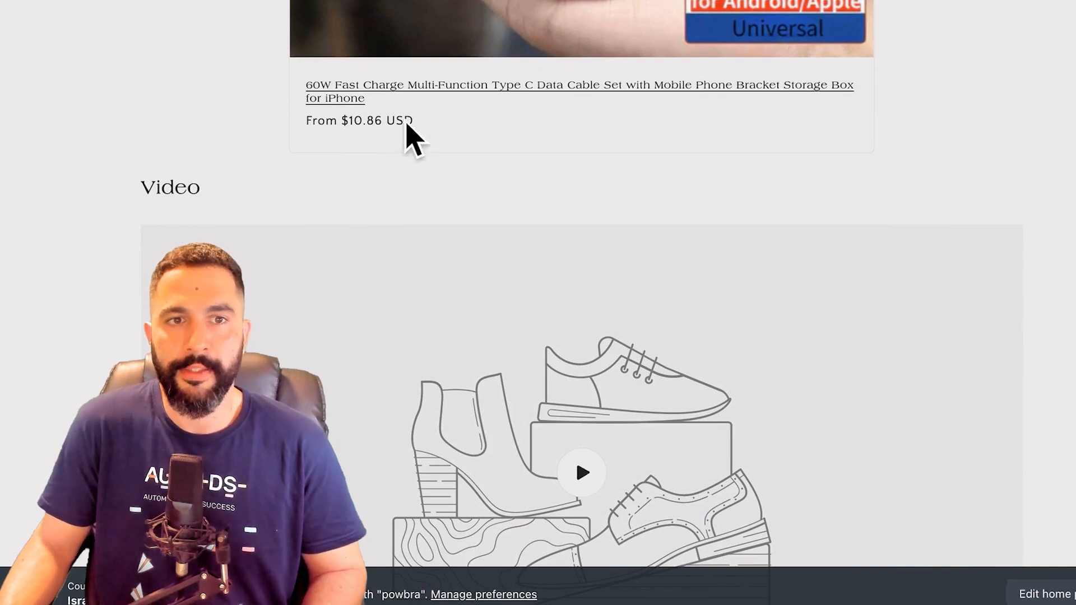
pyautogui.moveTo(354, 123); pyautogui.dragTo(377, 122)
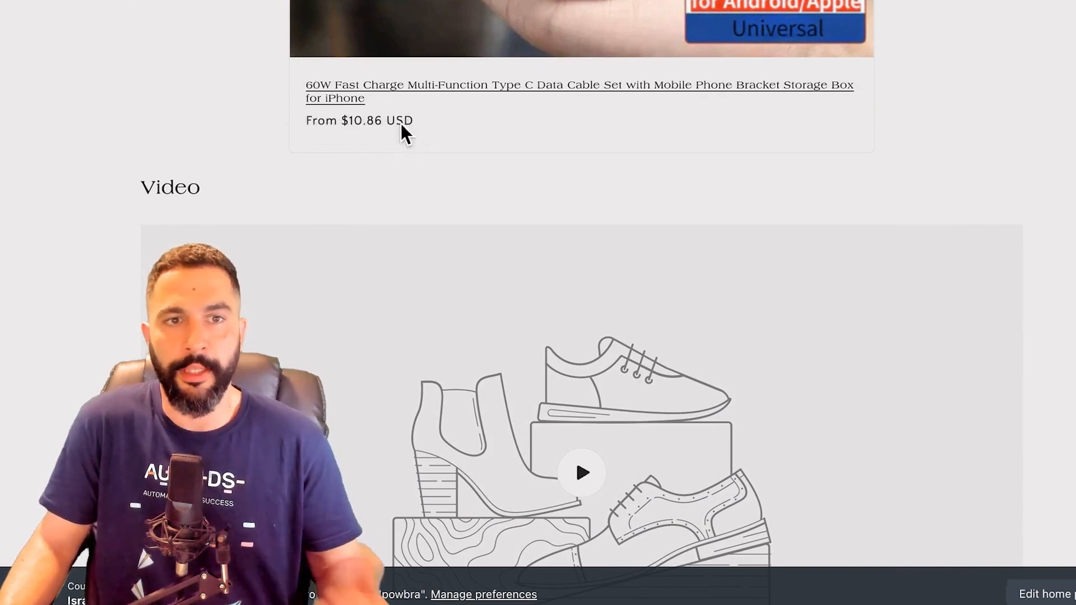
pyautogui.scroll(-3, 401, 124)
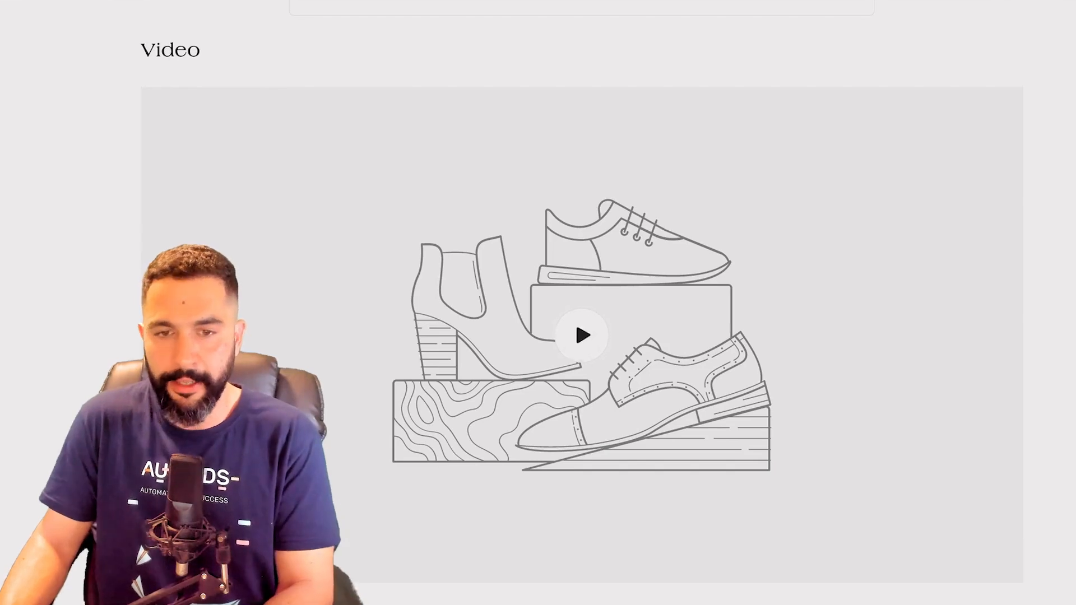
# Play the home page's cable box video and examine the remaining sections down to the footer links
pyautogui.click(576, 320)
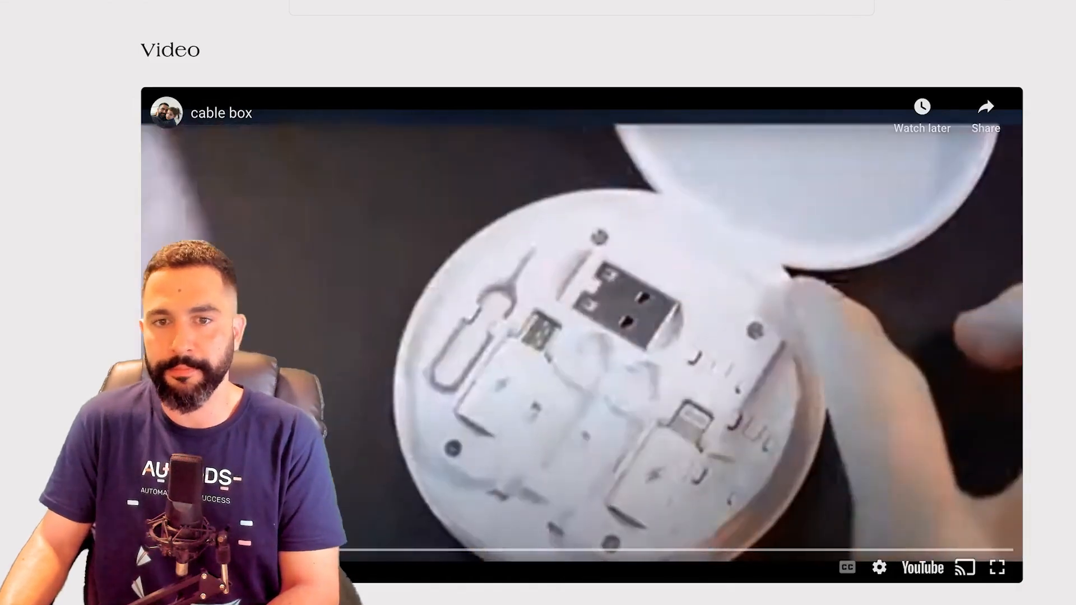
pyautogui.click(576, 320)
pyautogui.scroll(-1, 576, 320)
pyautogui.scroll(-4, 538, 302)
pyautogui.scroll(3, 538, 302)
pyautogui.scroll(-5, 538, 303)
pyautogui.scroll(2, 537, 303)
pyautogui.scroll(-5, 538, 303)
pyautogui.scroll(7, 538, 303)
pyautogui.scroll(-1, 537, 302)
pyautogui.scroll(-5, 538, 303)
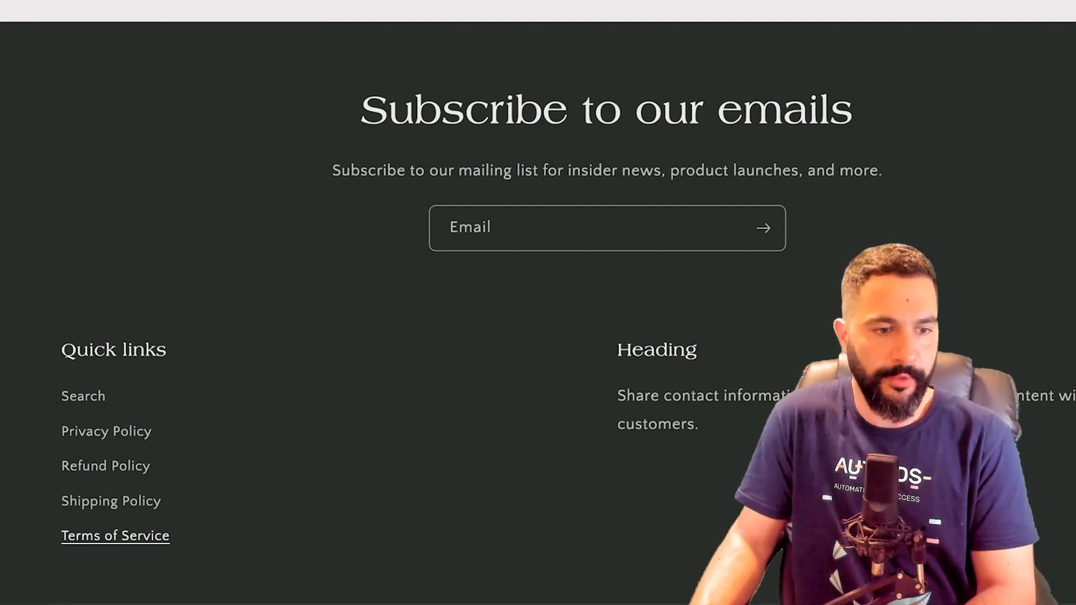
# Open the Terms of Service page from the footer links, examine its text and go back to the home page
pyautogui.click(115, 536)
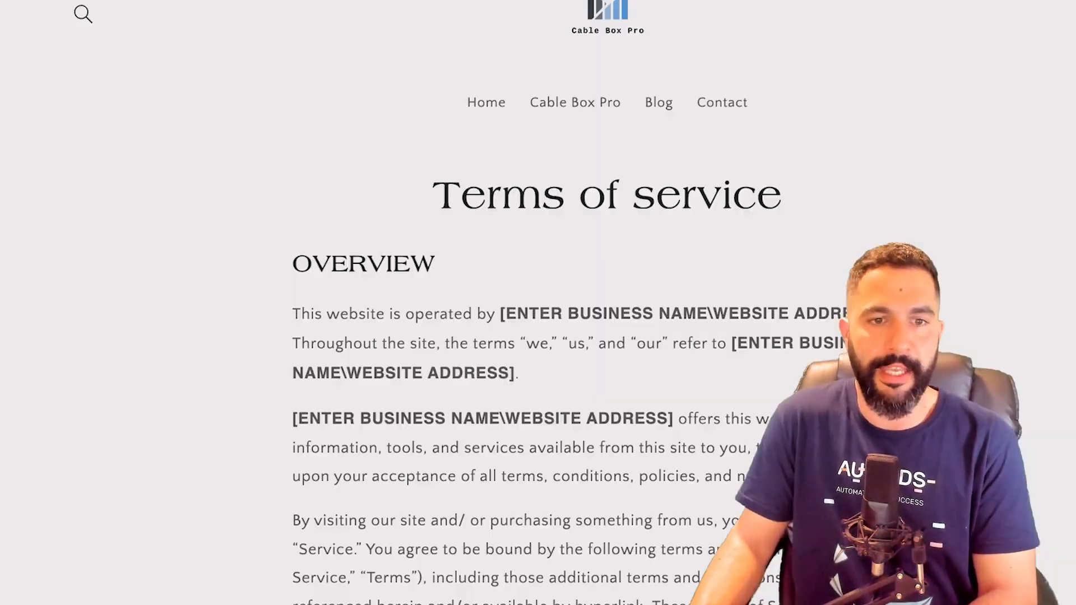
pyautogui.scroll(-5, 538, 303)
pyautogui.scroll(5, 538, 302)
pyautogui.scroll(-2, 538, 303)
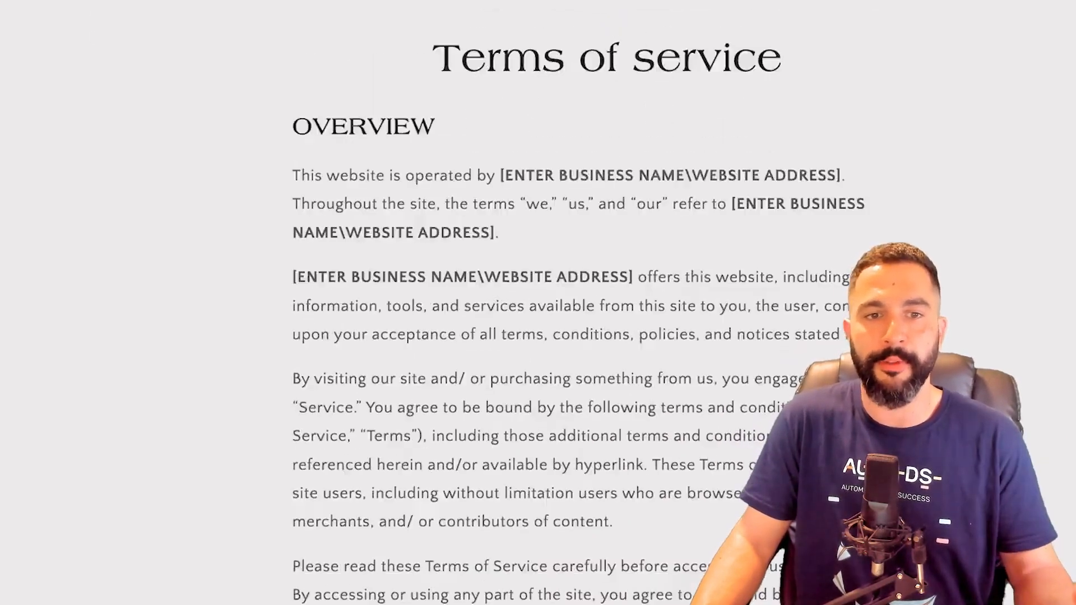
pyautogui.scroll(-15, 537, 302)
pyautogui.hscroll(-5, 538, 303)
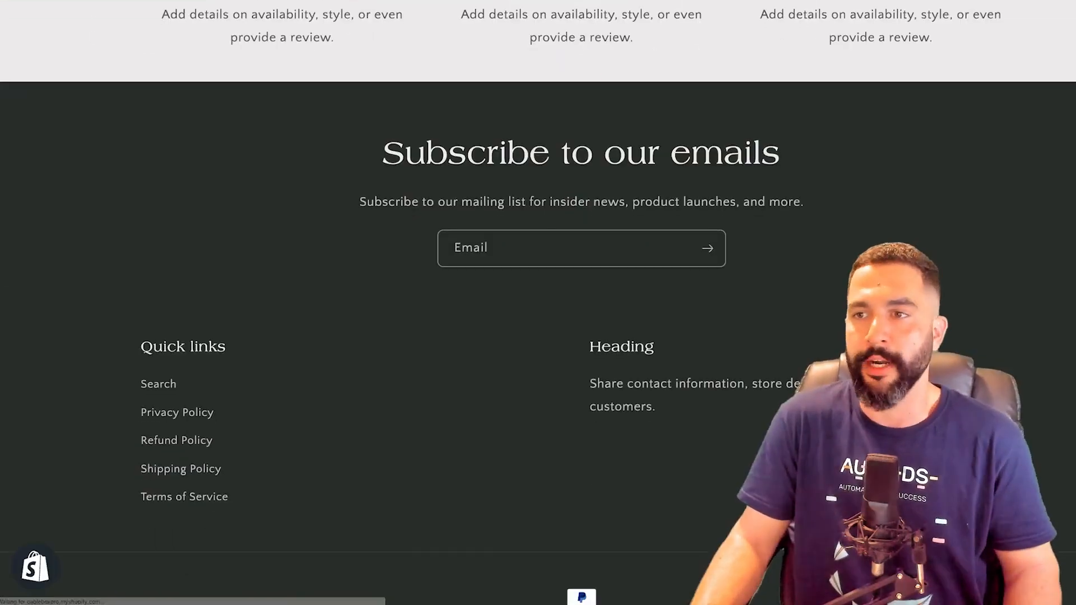
pyautogui.scroll(4, 538, 303)
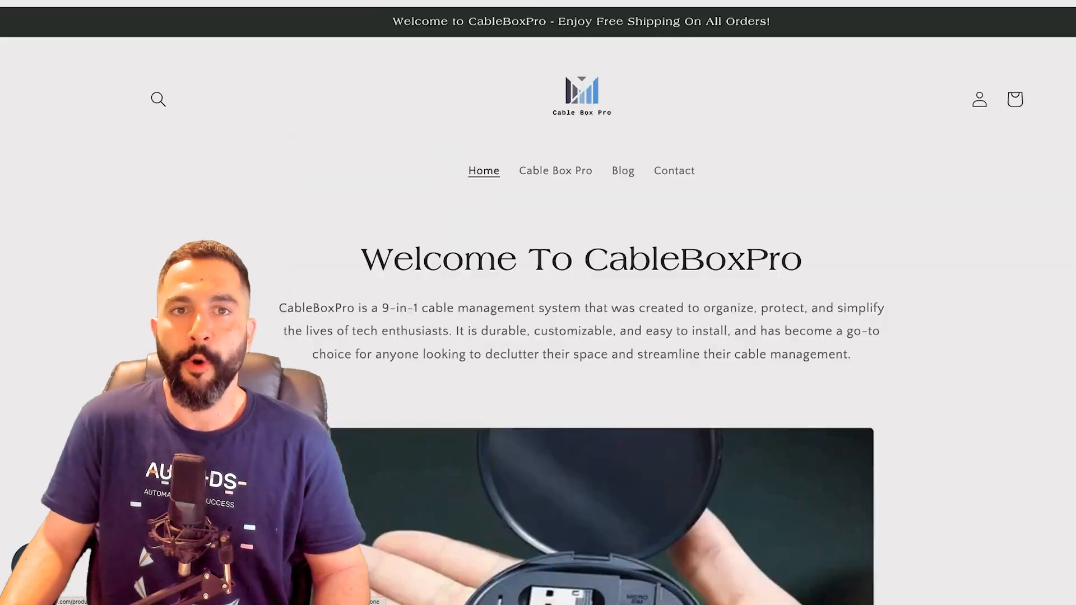
pyautogui.scroll(-1, 538, 302)
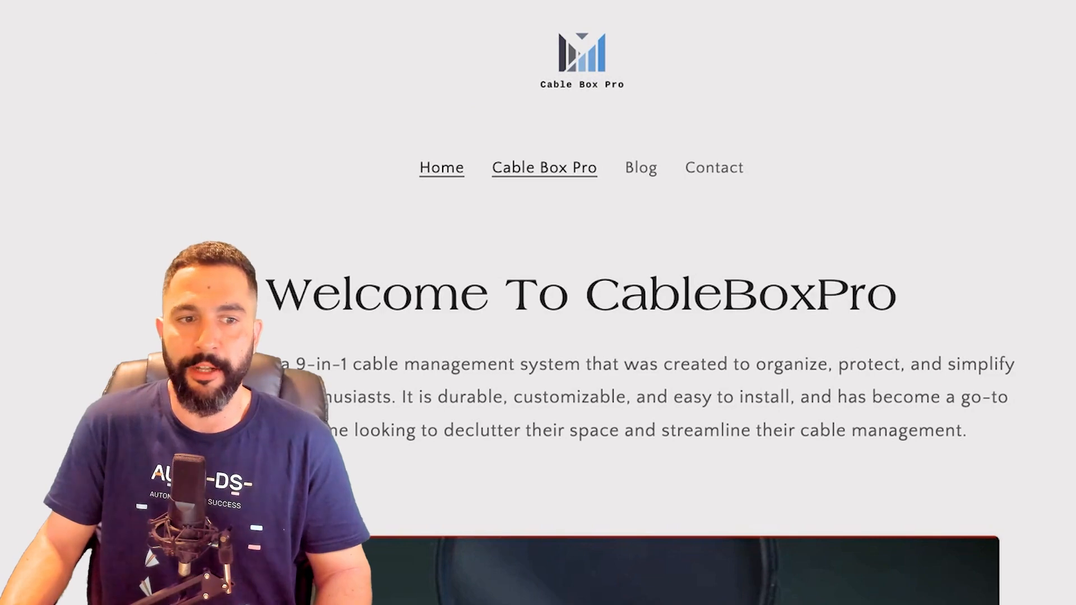
# Open the store's Cable Box Pro product page and the Blog page and review their content
pyautogui.click(545, 167)
pyautogui.scroll(-4, 538, 303)
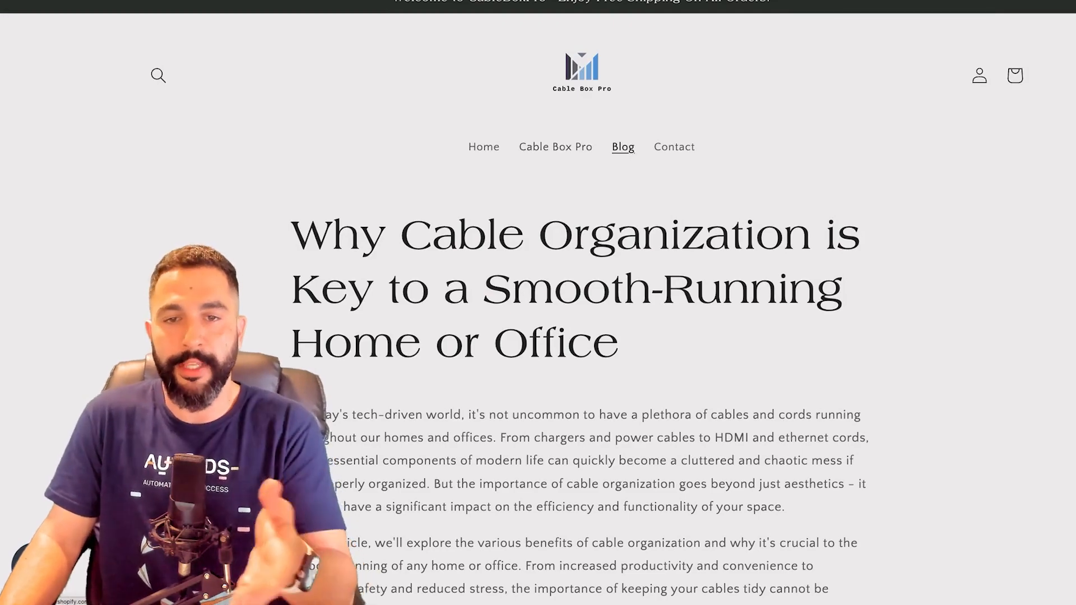
pyautogui.scroll(-8, 537, 303)
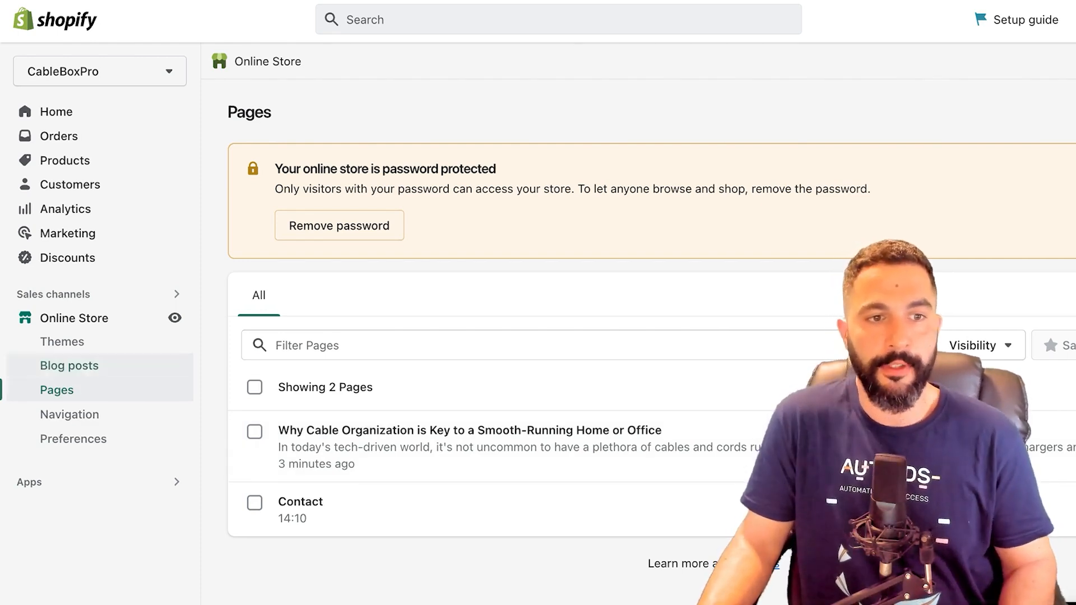
# Open a blank blog post form in the Shopify admin's blog posts area and discard it by leaving for the navigation settings
pyautogui.click(69, 366)
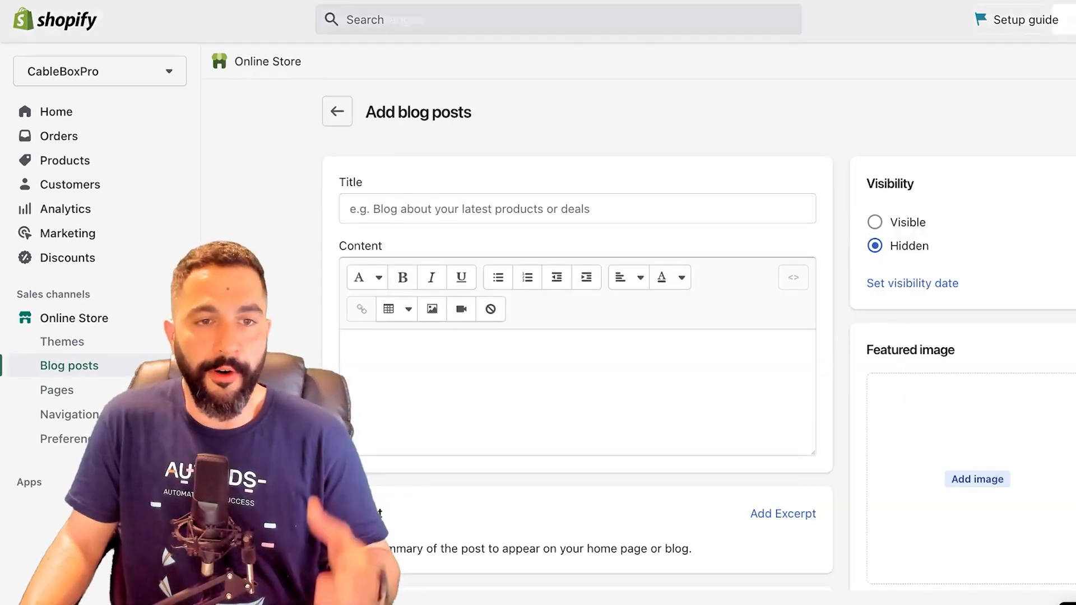
pyautogui.click(577, 209)
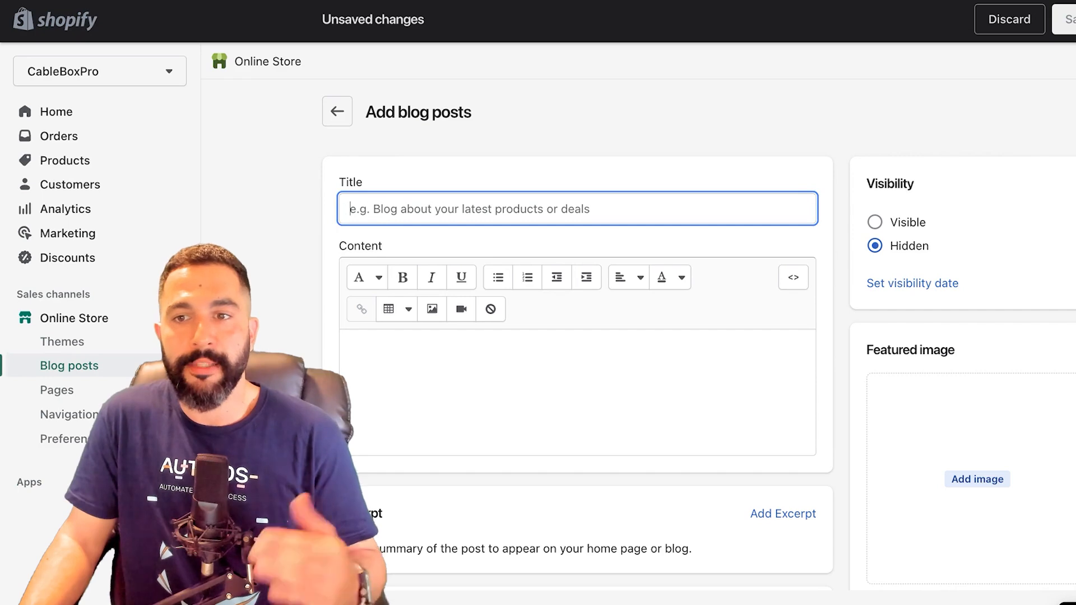
pyautogui.click(349, 346)
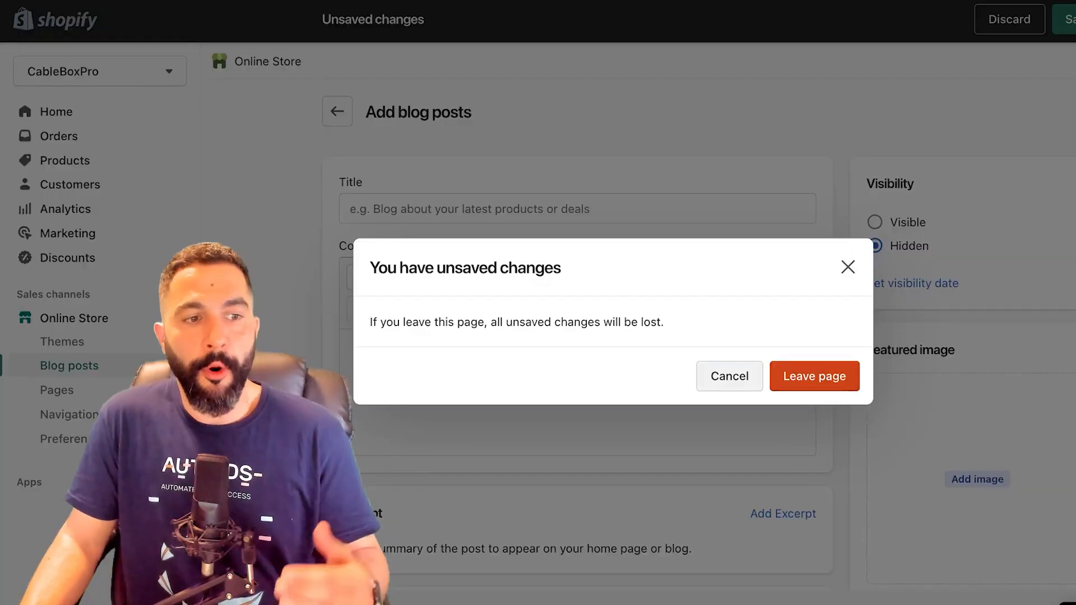
pyautogui.click(729, 376)
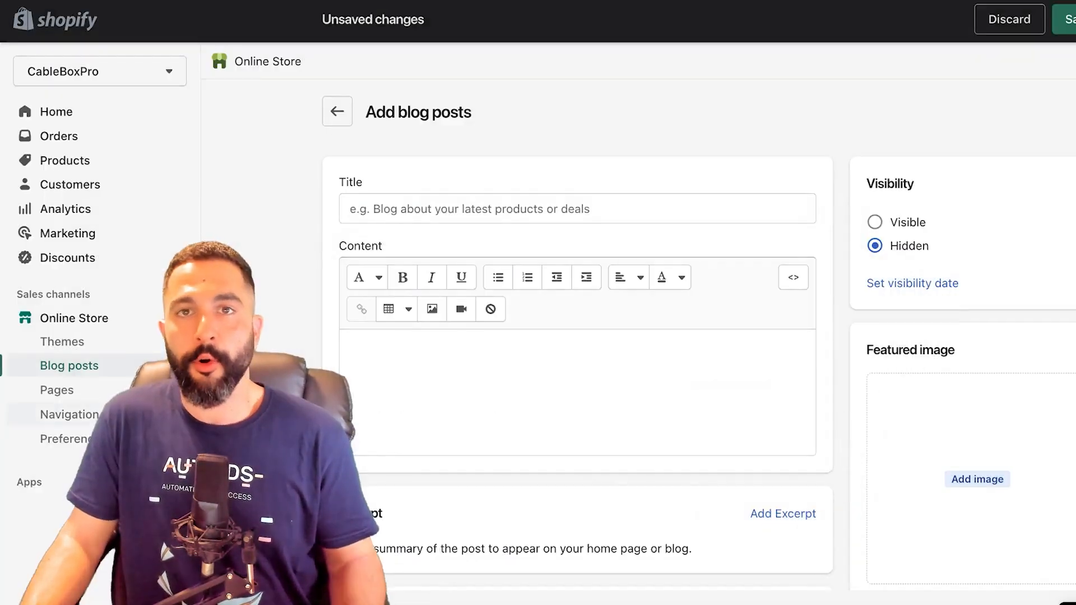
pyautogui.click(69, 415)
pyautogui.click(814, 375)
# Open the form for a new item in the main menu and look at its link choices
pyautogui.scroll(-1, 641, 358)
pyautogui.click(637, 381)
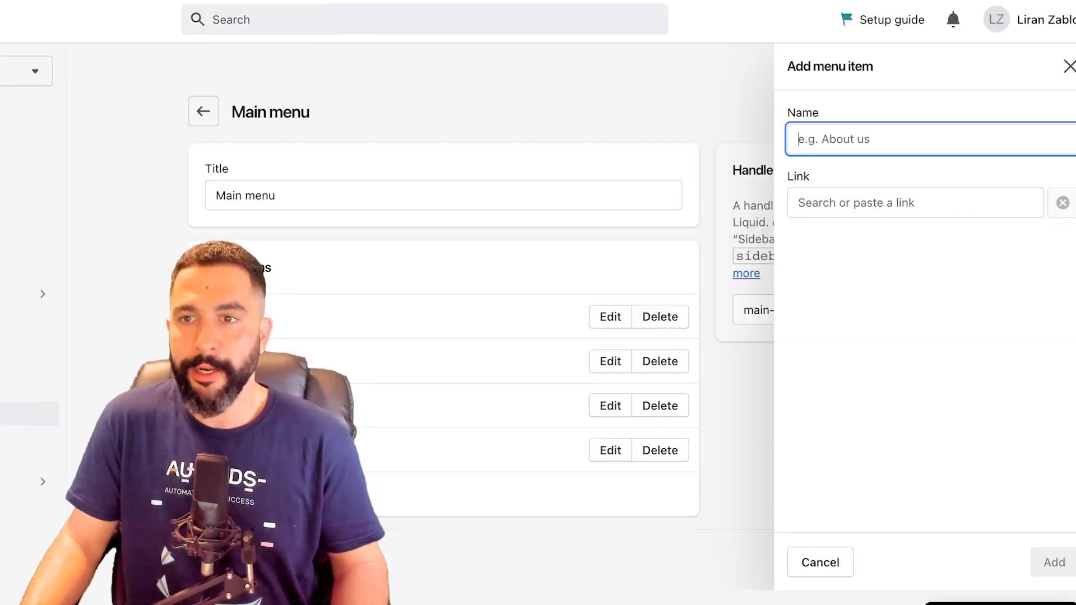
pyautogui.click(915, 203)
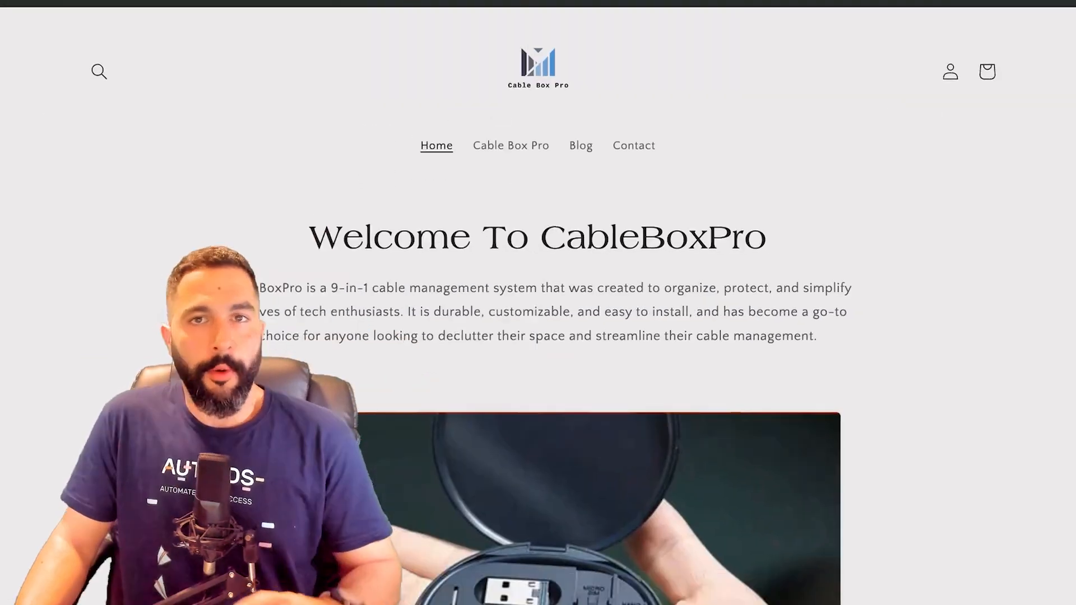
# Review the storefront home page's welcome text and the featured cable box product beneath it
pyautogui.scroll(-3, 538, 303)
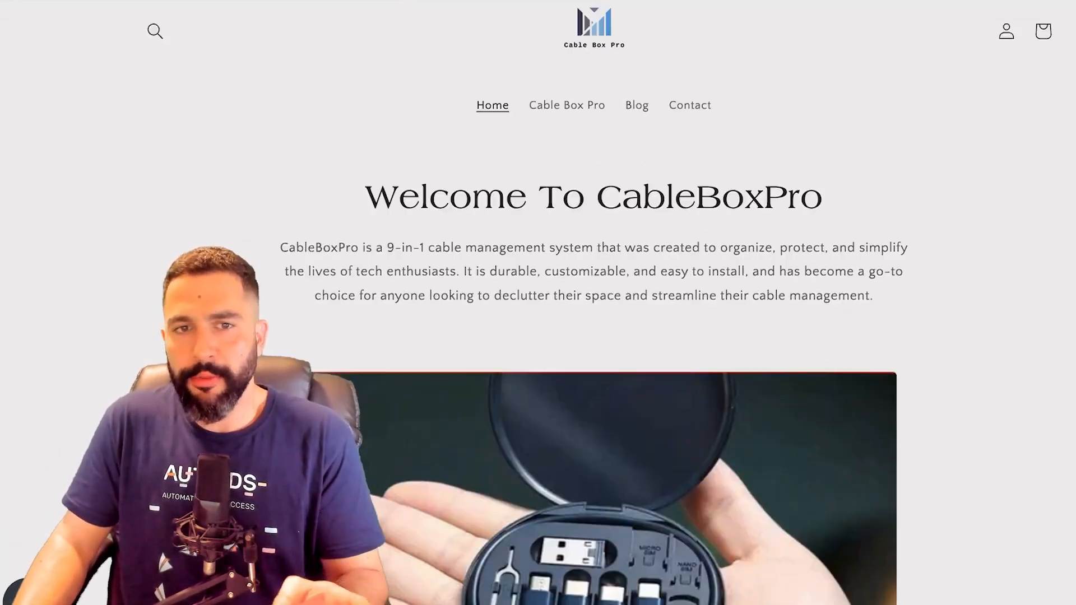
pyautogui.scroll(-3, 594, 336)
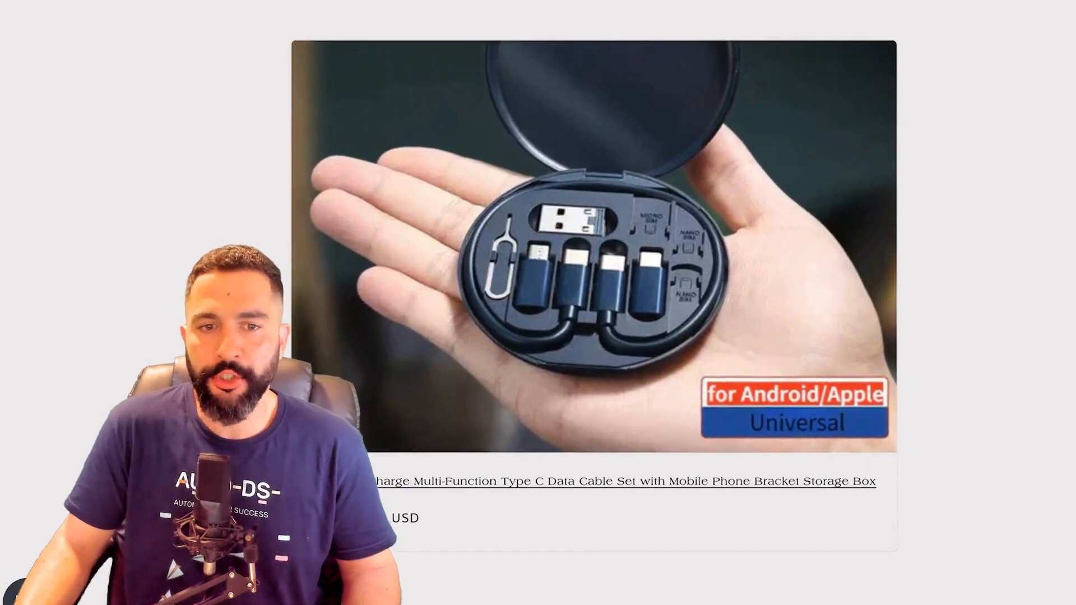
pyautogui.scroll(1, 594, 336)
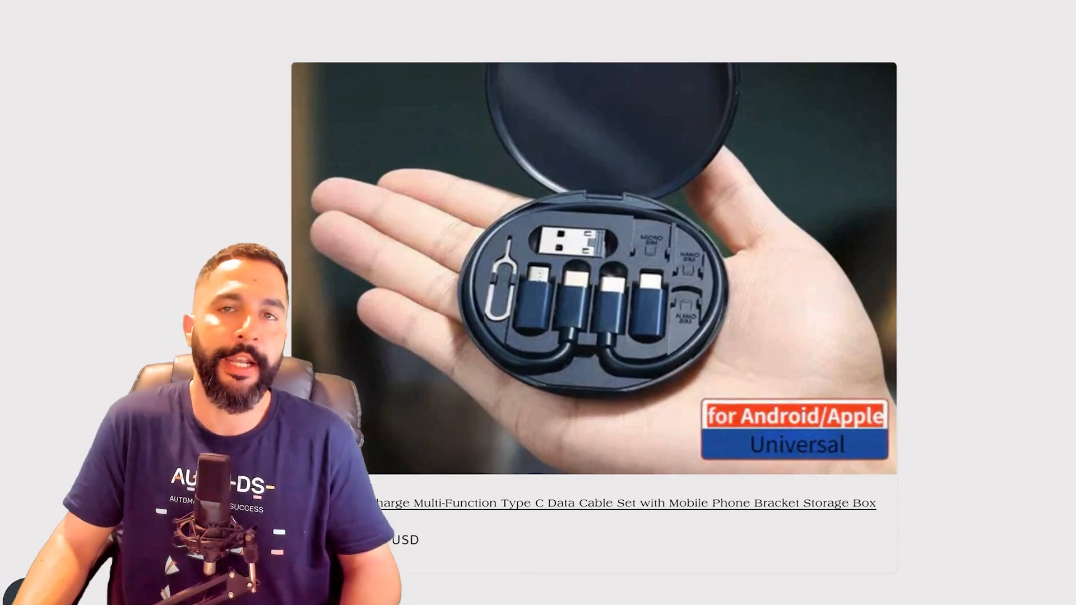
pyautogui.scroll(7, 594, 336)
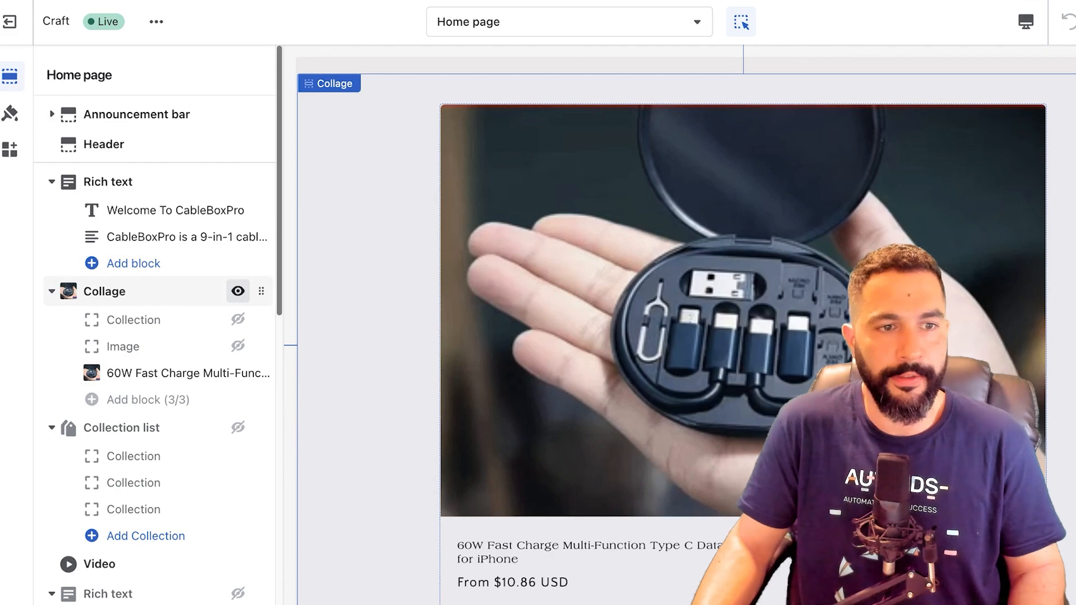
# Hide the home page's Collage section and add a Featured product section directly below the welcome Rich text section
pyautogui.click(237, 291)
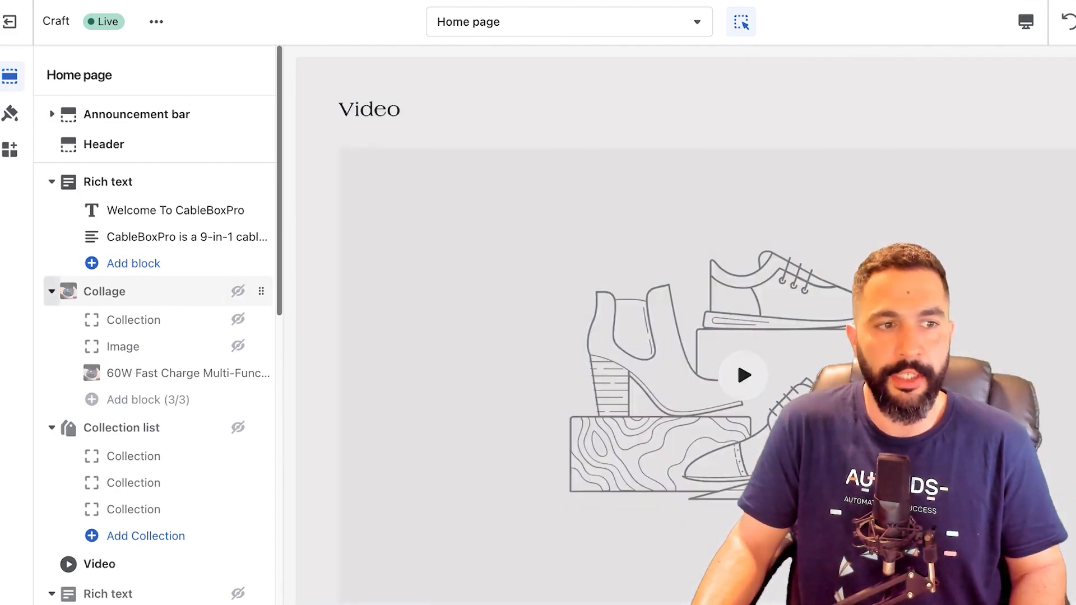
pyautogui.click(52, 291)
pyautogui.scroll(-10, 112, 297)
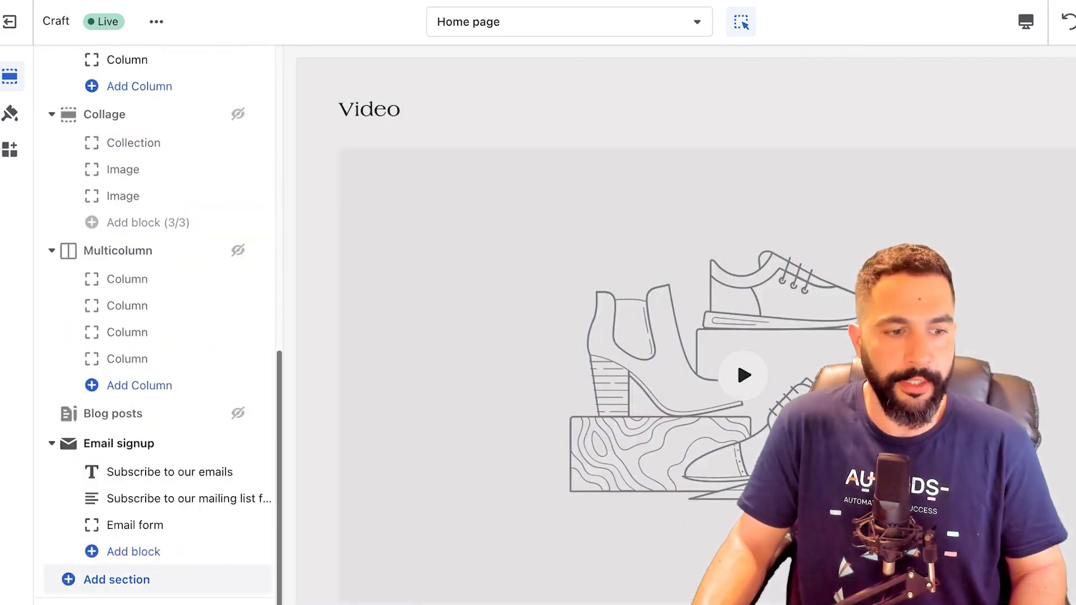
pyautogui.click(112, 579)
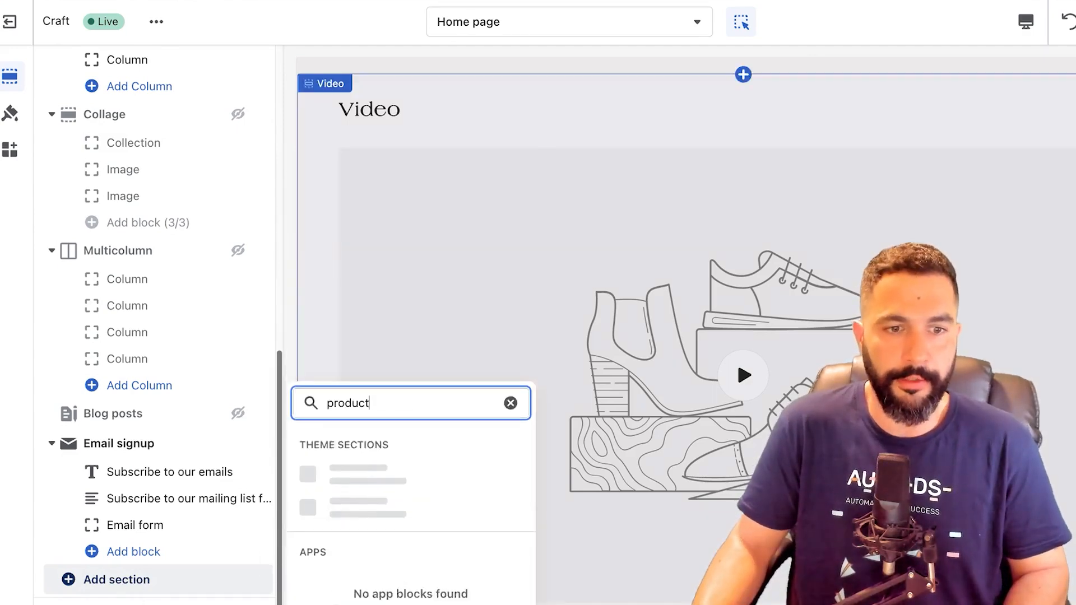
pyautogui.click(369, 468)
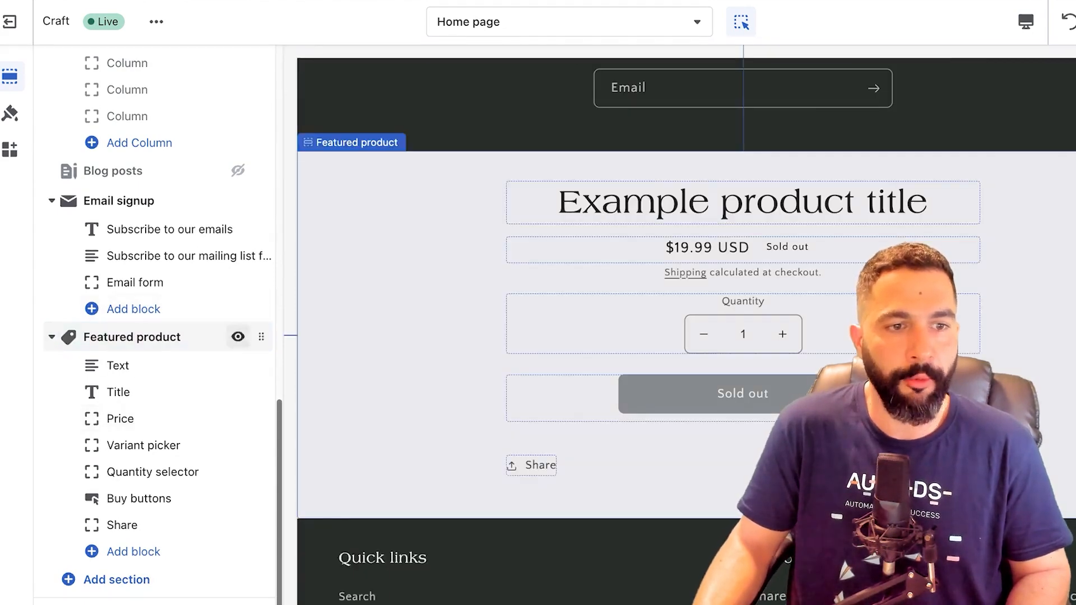
pyautogui.moveTo(261, 337); pyautogui.dragTo(272, 293)
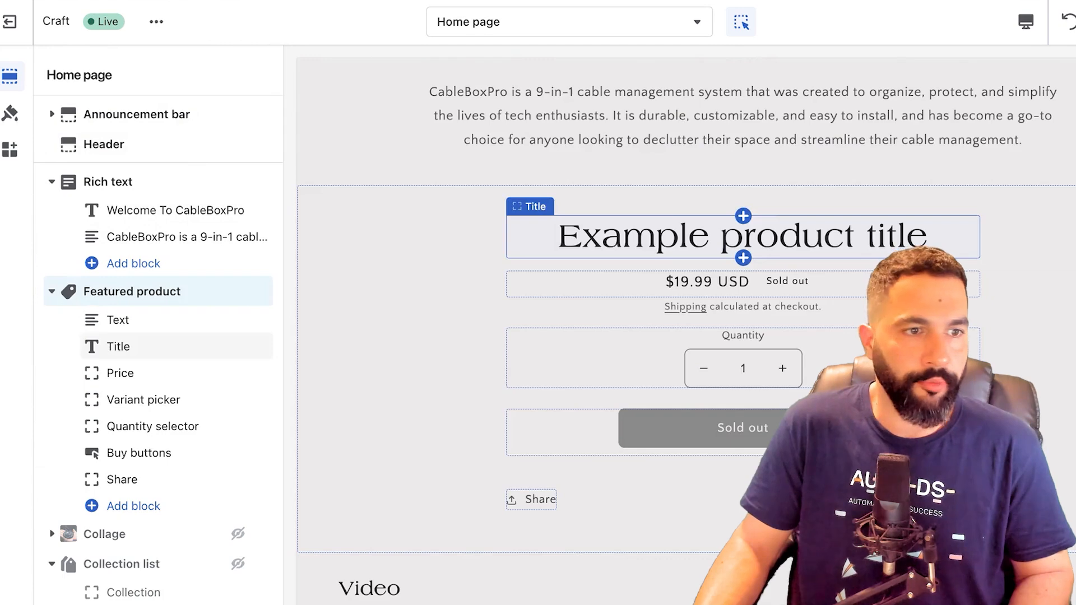
# Assign the 60W Fast Charge Multi-Function Type C Data Cable Set to the Featured product section
pyautogui.click(269, 292)
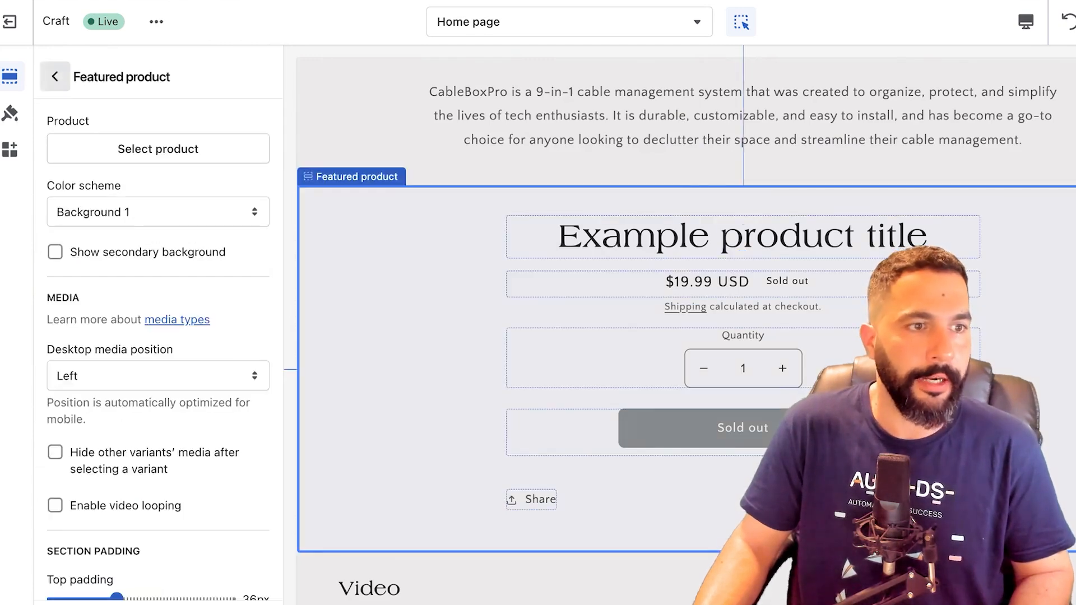
pyautogui.click(158, 149)
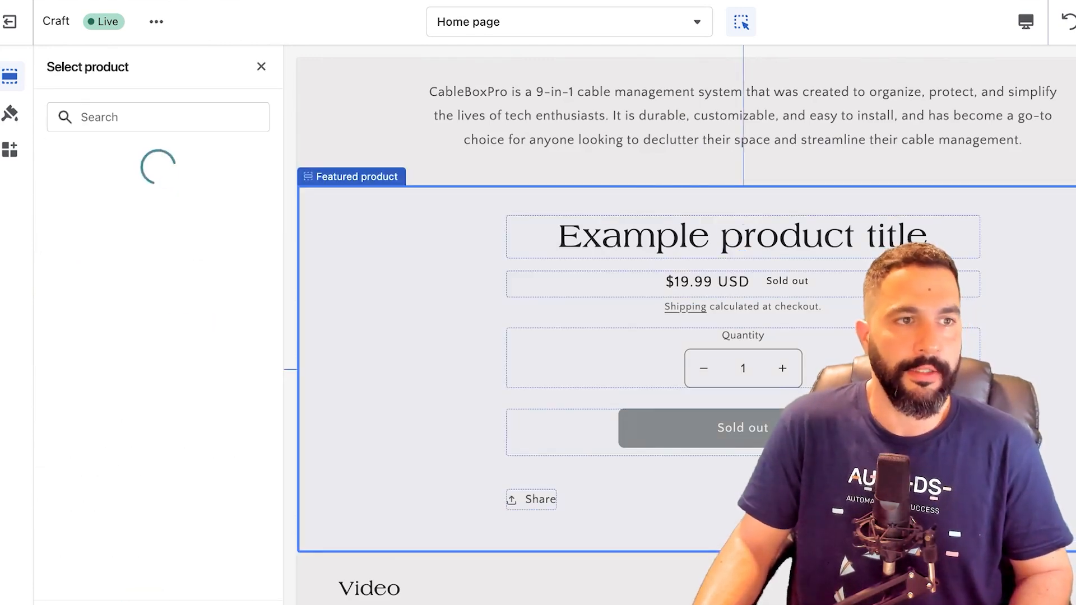
pyautogui.click(158, 211)
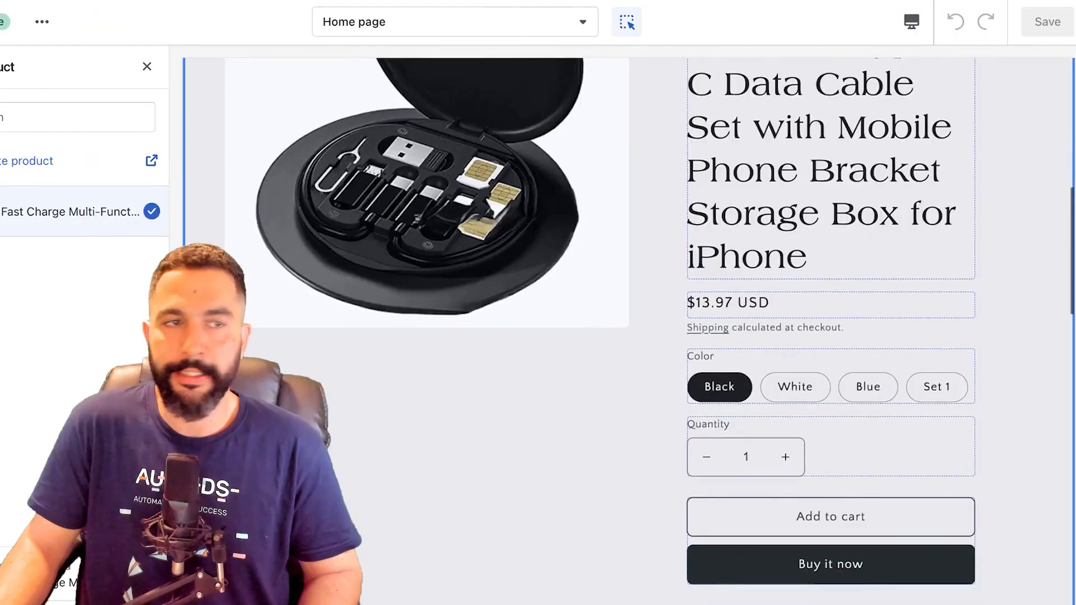
# Examine the home page preview from the welcome header through the featured product, video and columns to the email signup
pyautogui.scroll(-2, 628, 358)
pyautogui.scroll(11, 628, 358)
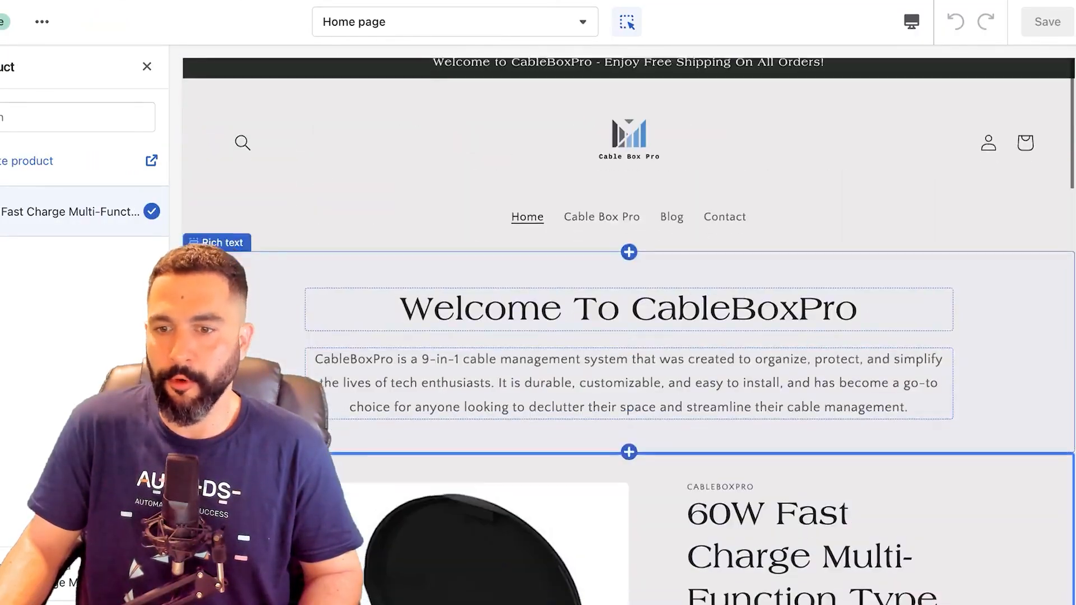
pyautogui.scroll(-15, 628, 358)
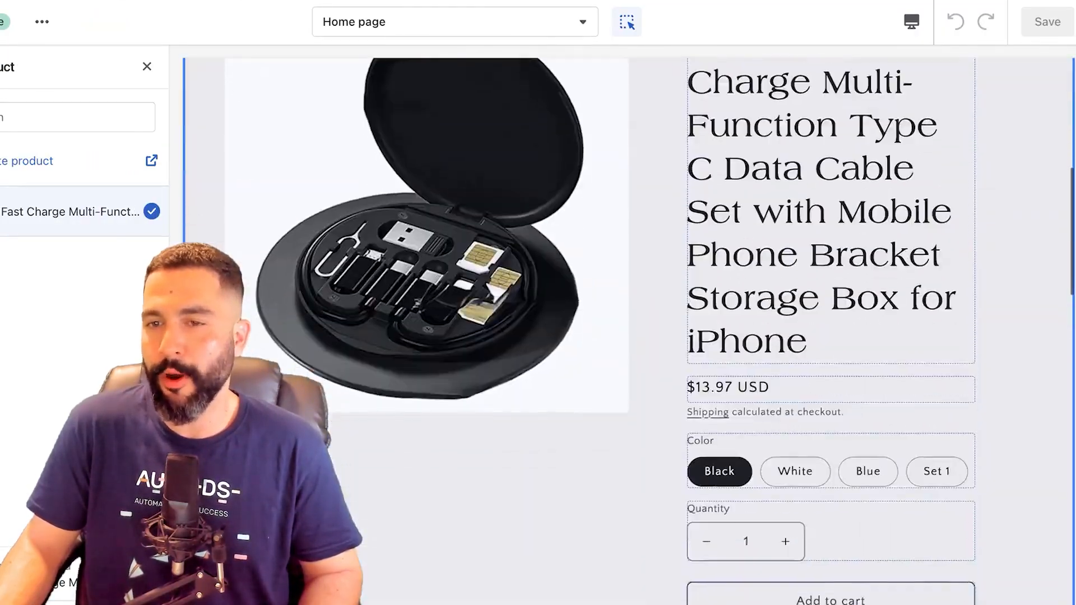
pyautogui.scroll(-4, 628, 359)
pyautogui.scroll(12, 627, 358)
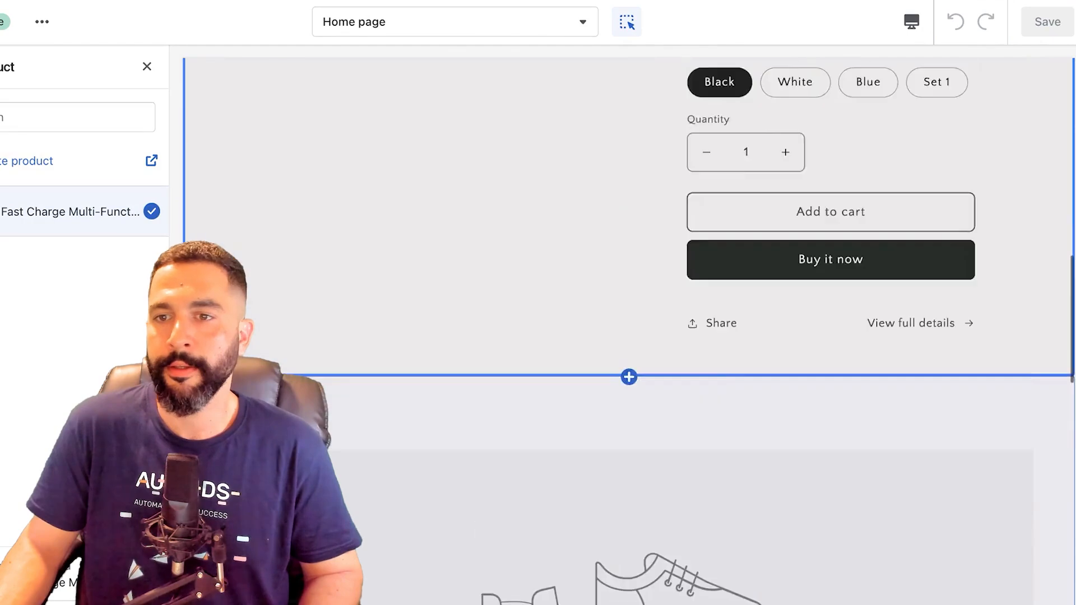
pyautogui.scroll(-5, 628, 359)
pyautogui.scroll(-15, 628, 358)
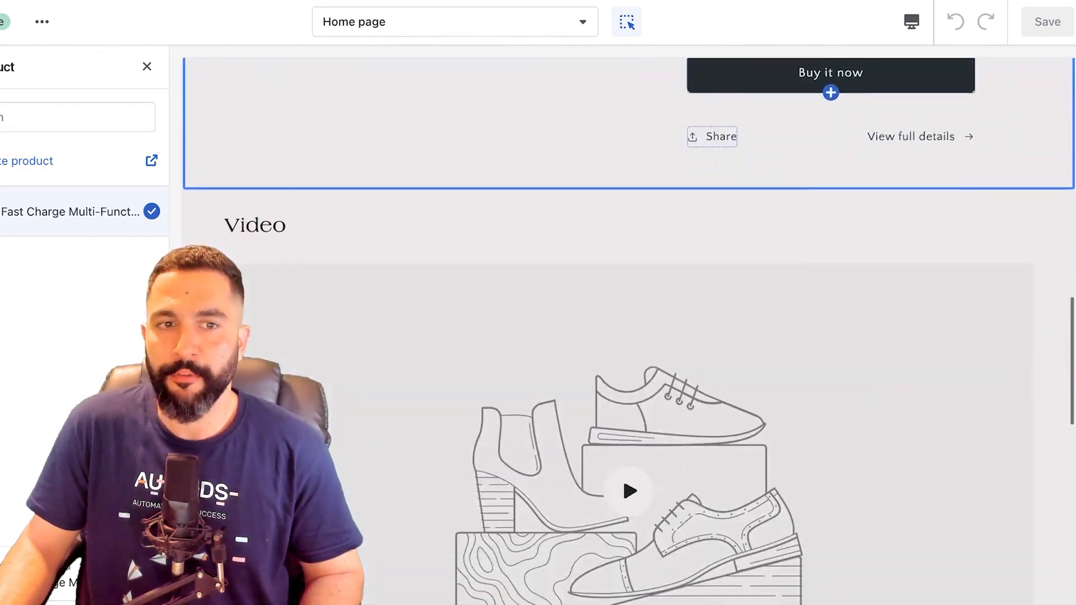
pyautogui.scroll(-5, 628, 359)
pyautogui.scroll(15, 628, 359)
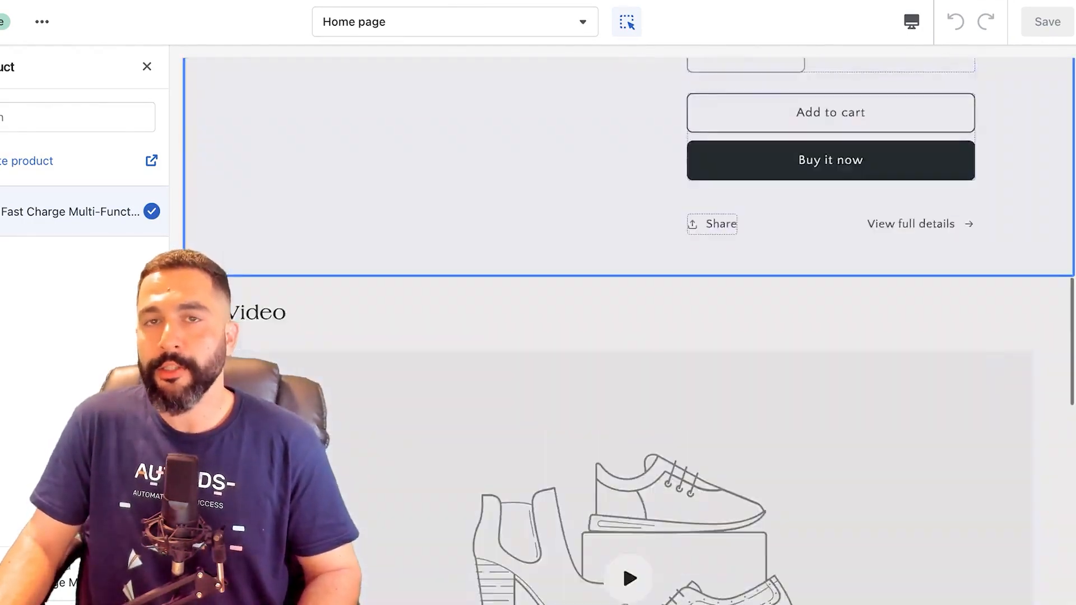
pyautogui.scroll(1, 628, 359)
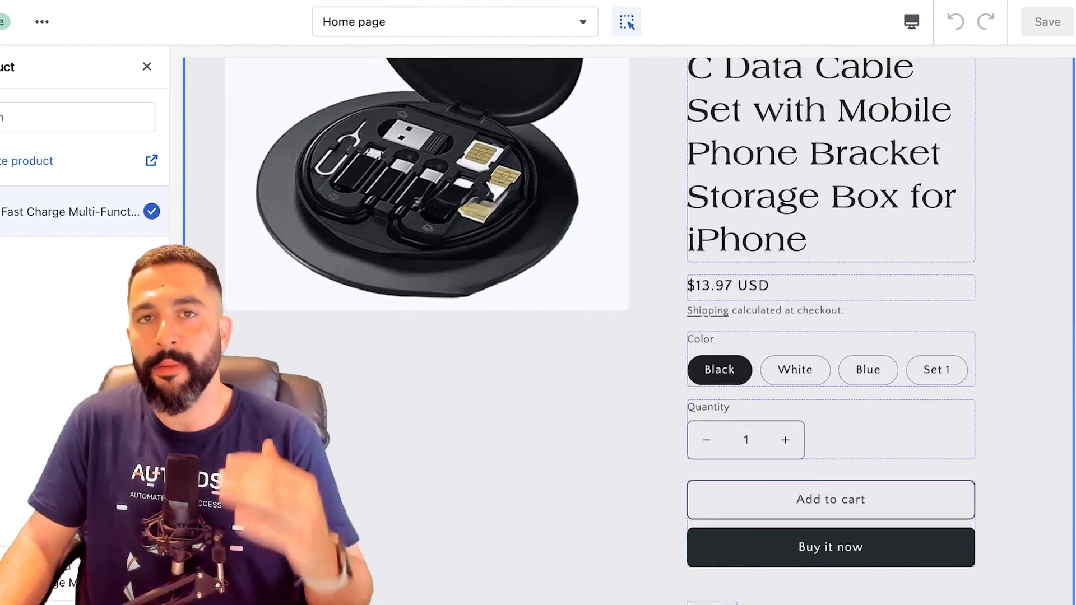
pyautogui.scroll(-1, 628, 358)
pyautogui.scroll(10, 627, 359)
pyautogui.scroll(-1, 627, 359)
pyautogui.scroll(2, 627, 358)
pyautogui.scroll(-10, 628, 359)
pyautogui.scroll(-12, 624, 275)
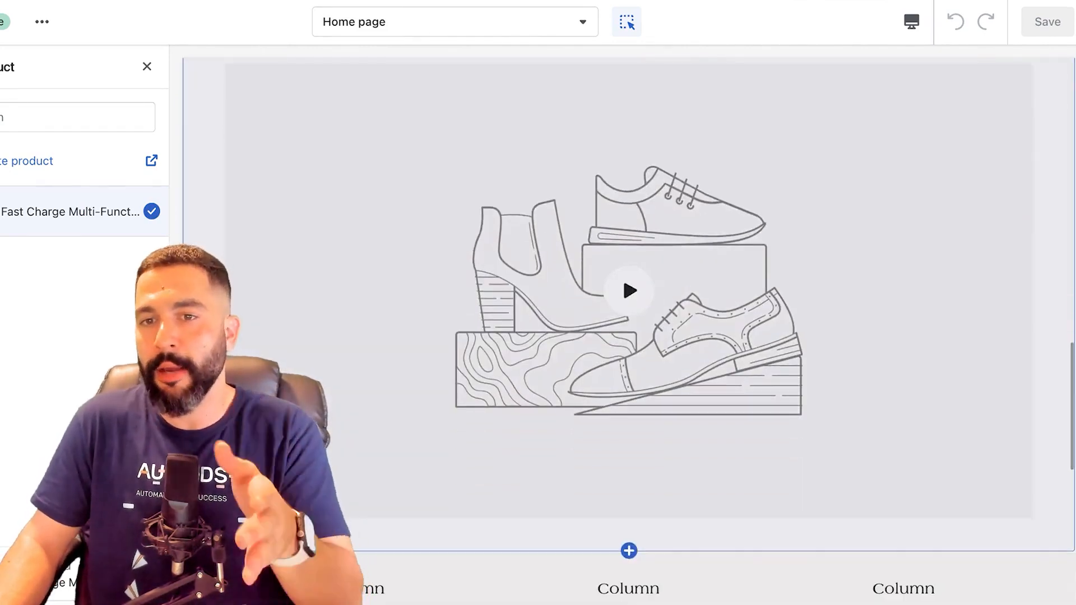
pyautogui.scroll(-7, 623, 275)
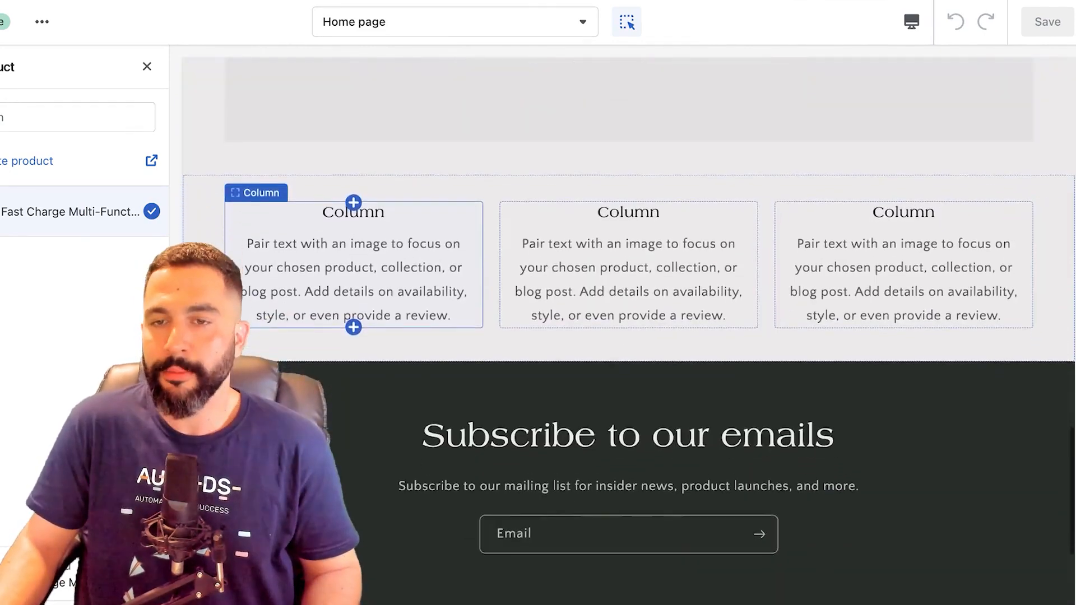
pyautogui.scroll(20, 628, 337)
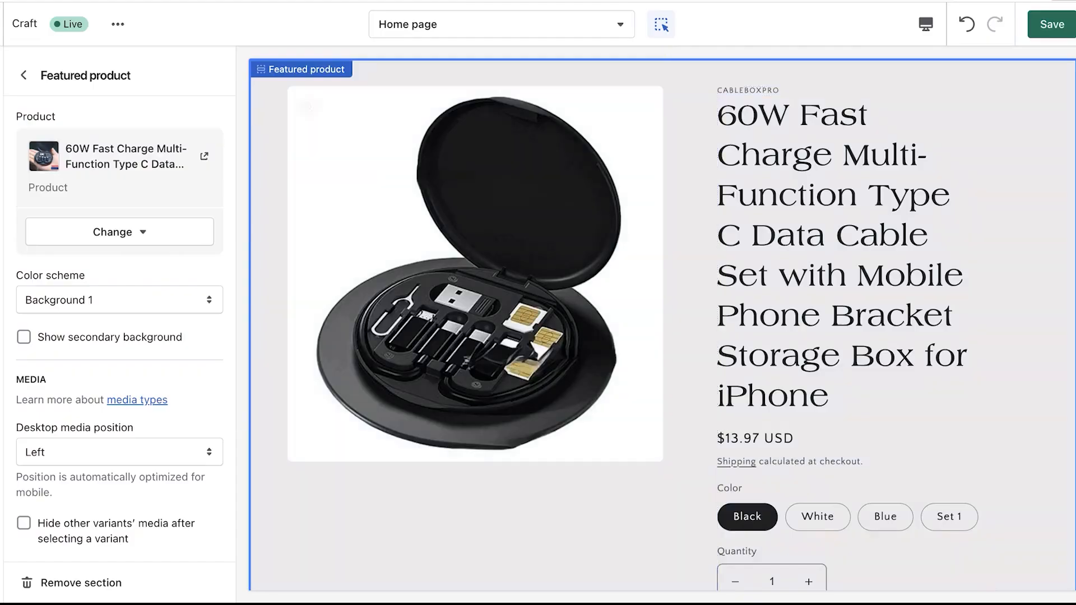
# Start an image upload for the Video section and browse the downloaded description_images folder as thumbnails
pyautogui.scroll(-3, 112, 336)
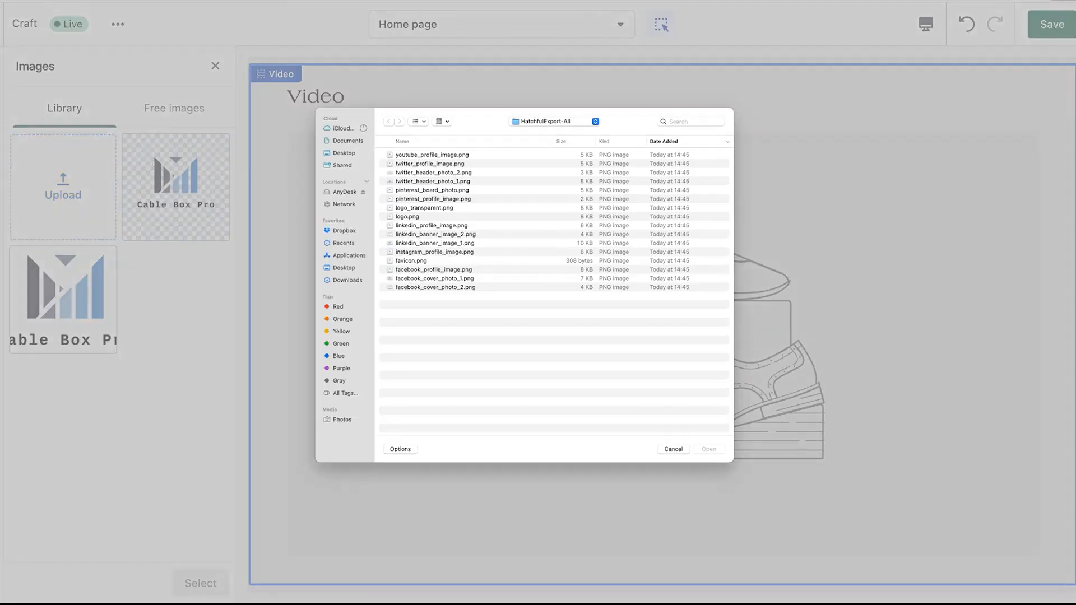
pyautogui.click(347, 280)
pyautogui.doubleClick(429, 173)
pyautogui.doubleClick(429, 154)
pyautogui.doubleClick(420, 172)
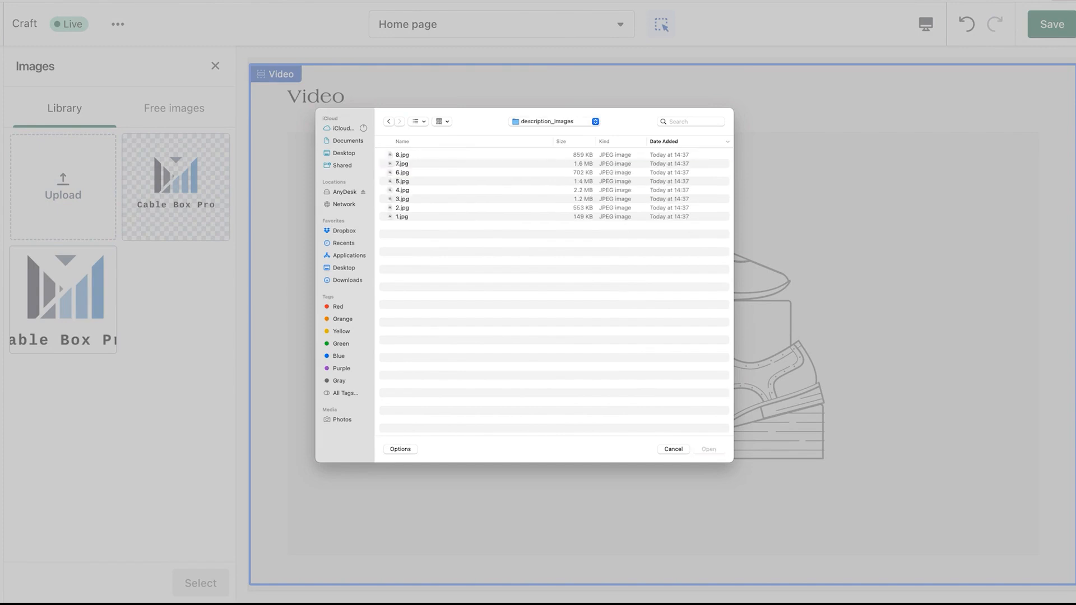
pyautogui.click(442, 122)
pyautogui.click(419, 121)
pyautogui.click(431, 134)
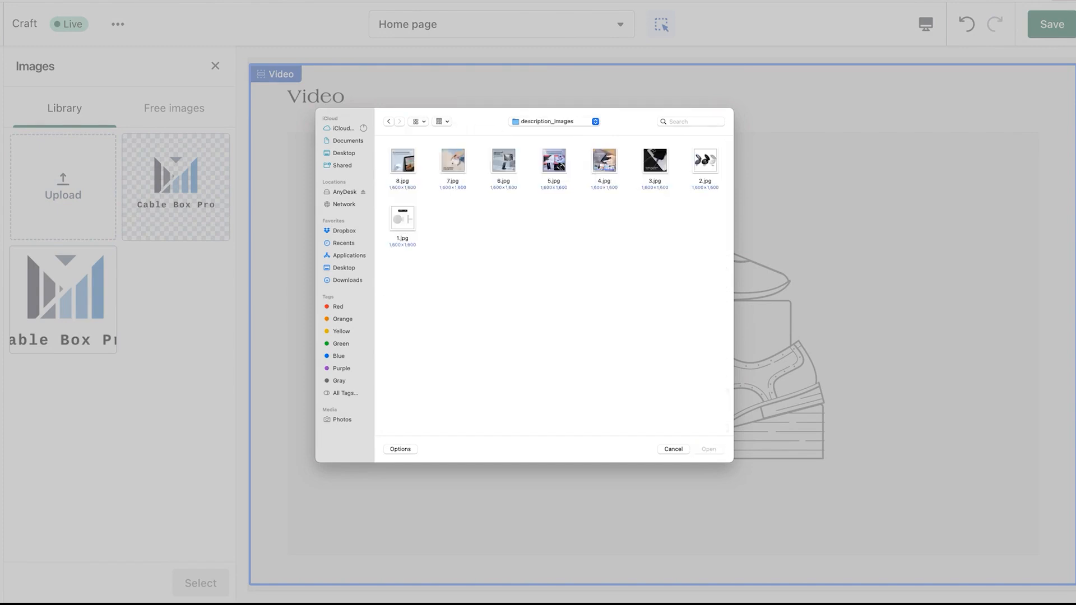
# Upload a product image from the main_images folder to the store's image library
pyautogui.click(554, 122)
pyautogui.click(599, 132)
pyautogui.doubleClick(598, 163)
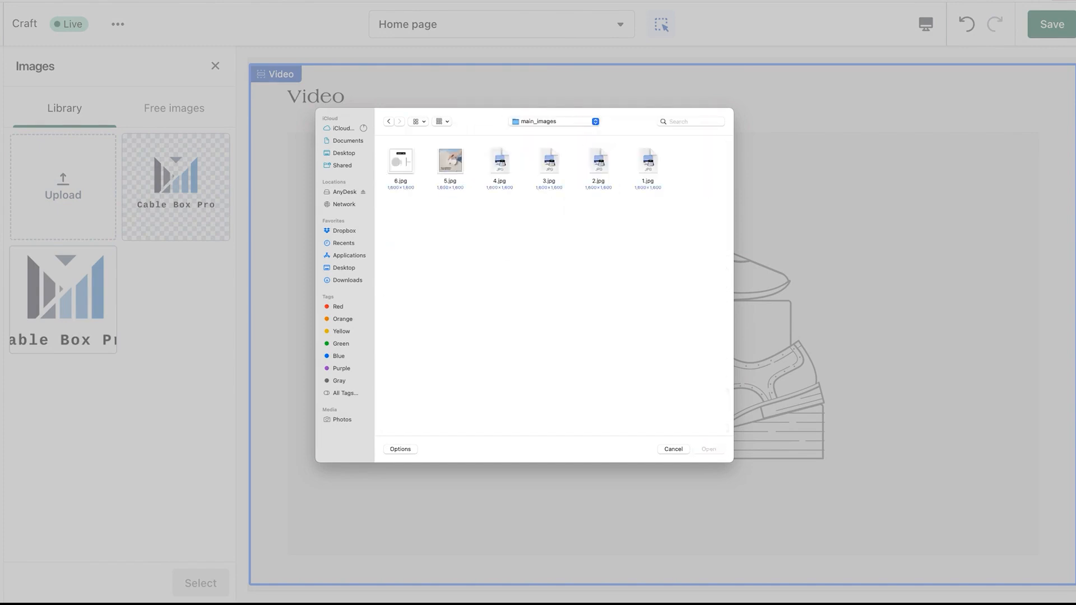
pyautogui.click(708, 450)
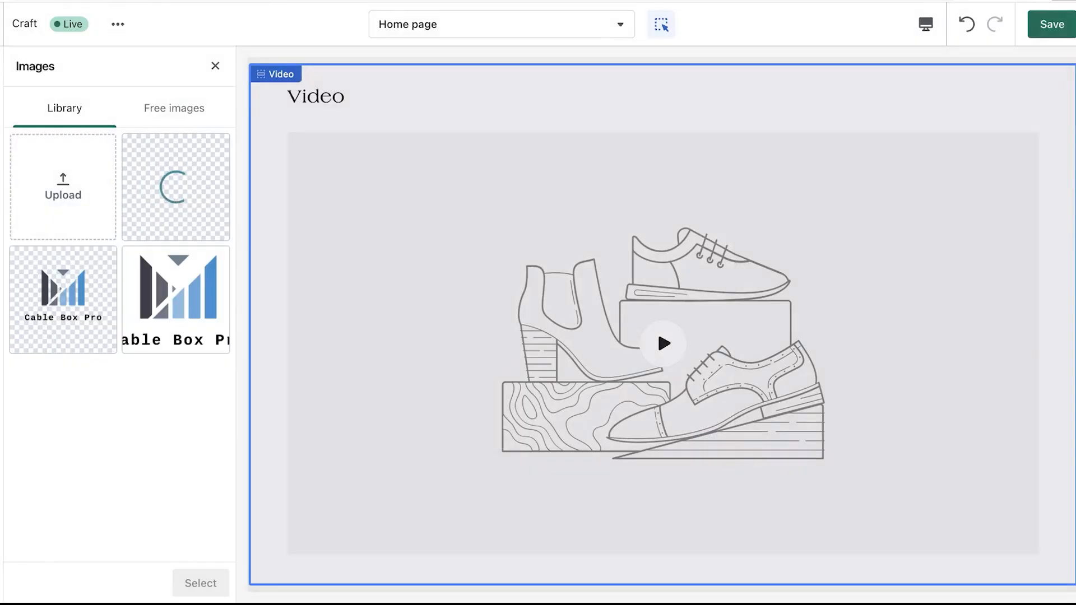
# Set the uploaded product image as the Video section's cover and check it in the home page preview
pyautogui.scroll(-6, 708, 450)
pyautogui.click(201, 583)
pyautogui.scroll(10, 824, 517)
pyautogui.scroll(-7, 120, 336)
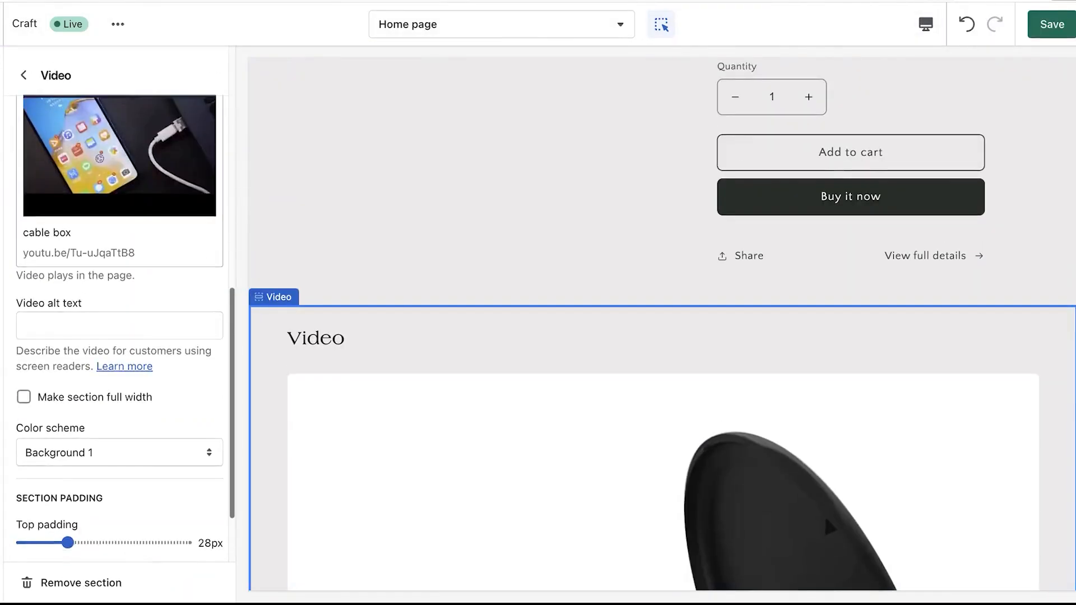
# Set the first column's description to "The ultimate solution for managing and organizing your cables." and its heading to "Manage & Organize"
pyautogui.click(24, 75)
pyautogui.scroll(4, 662, 336)
pyautogui.scroll(-13, 561, 365)
pyautogui.click(407, 392)
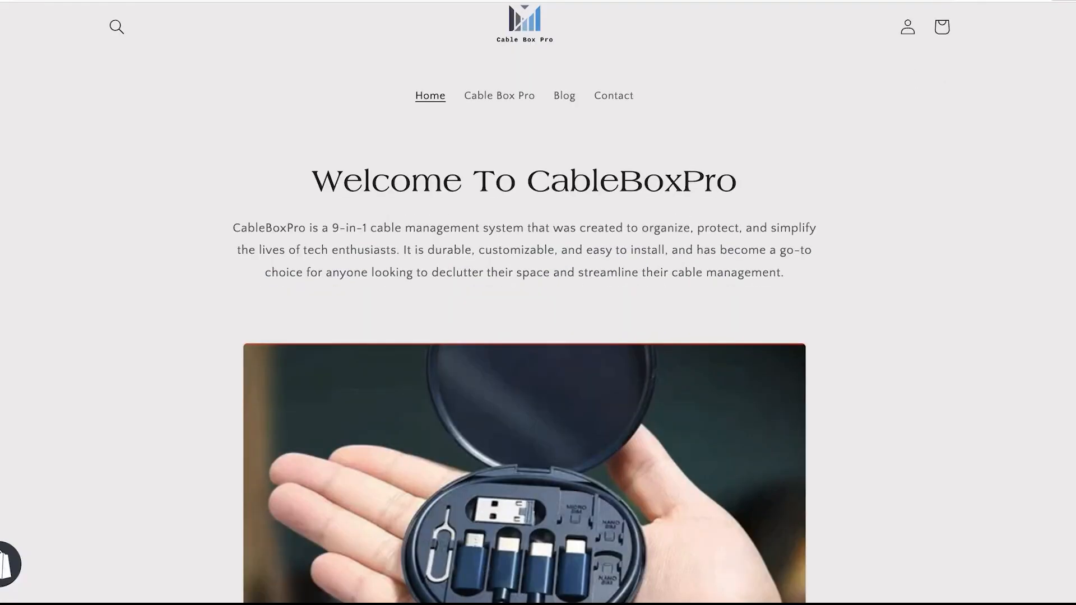
pyautogui.scroll(-10, 518, 393)
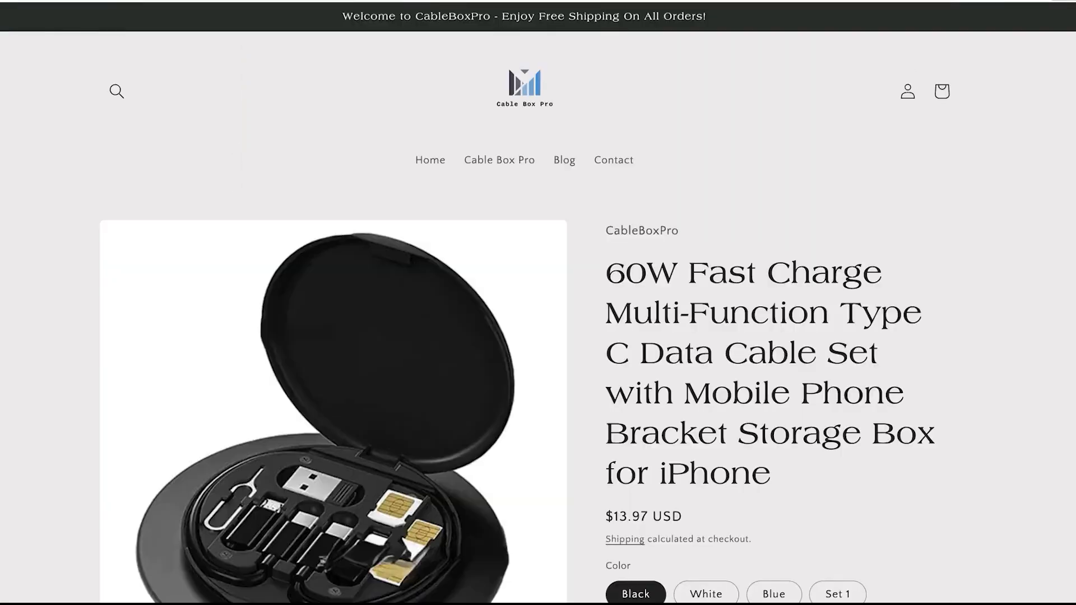
pyautogui.scroll(-12, 519, 336)
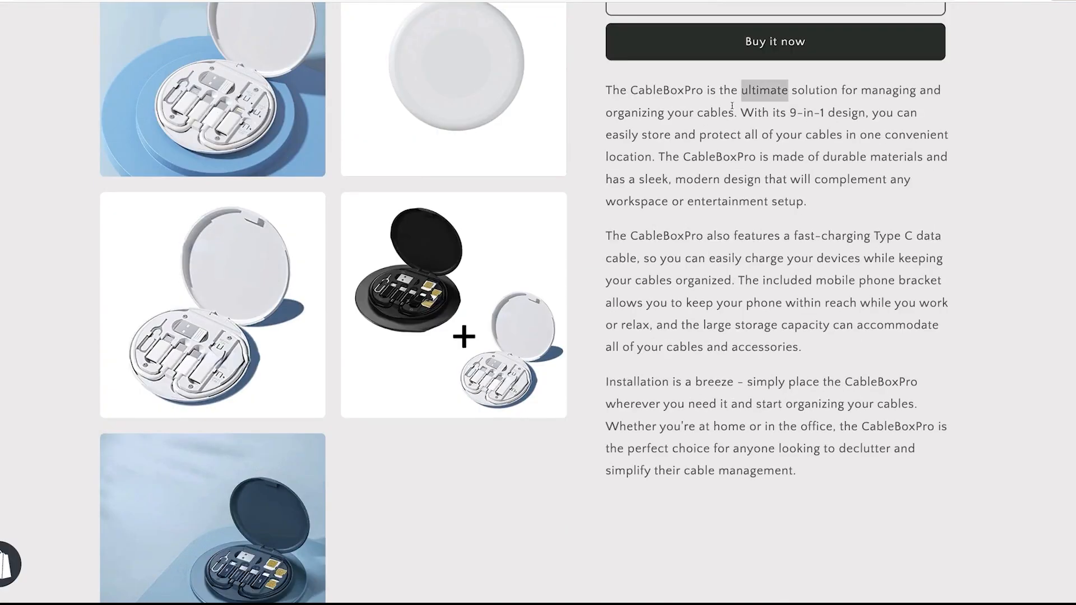
pyautogui.moveTo(741, 91); pyautogui.dragTo(734, 112)
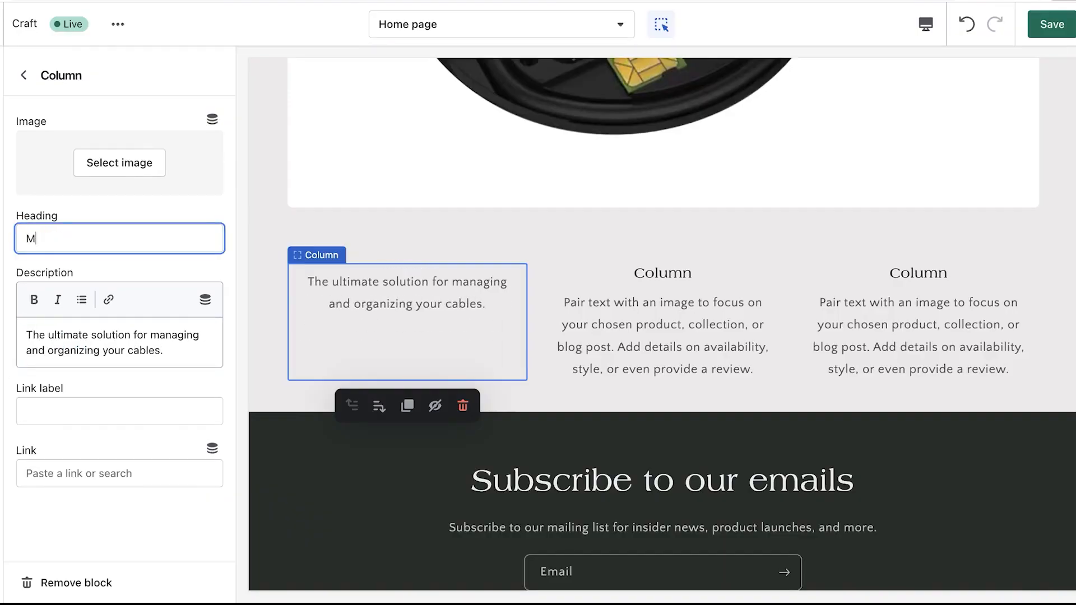
# Title the second column "Fast-charging Type-C", taking the wording from the product page's description
pyautogui.click(663, 325)
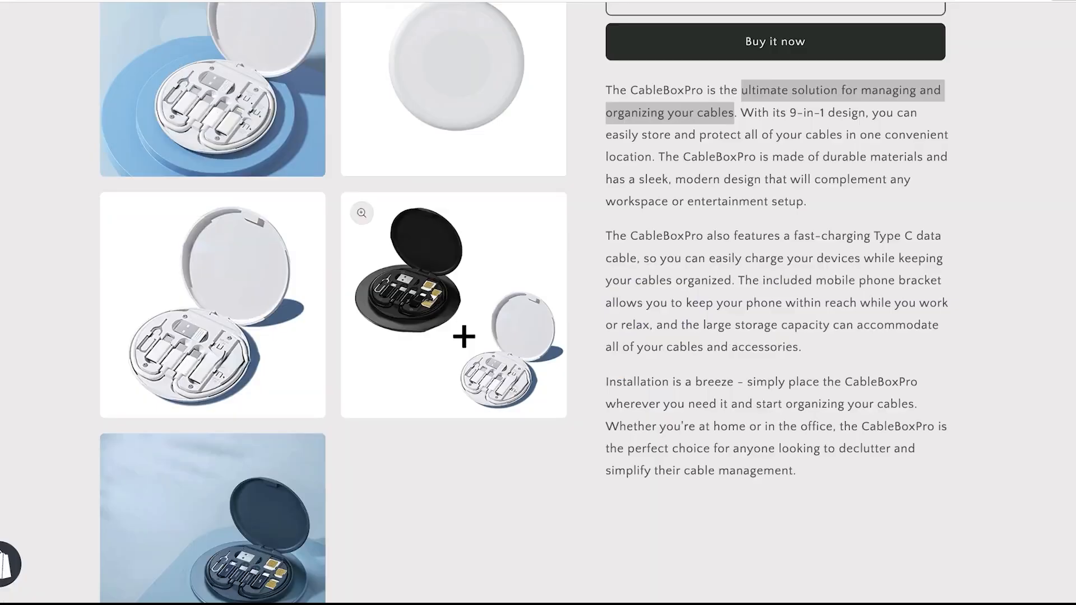
pyautogui.moveTo(795, 236); pyautogui.dragTo(903, 236)
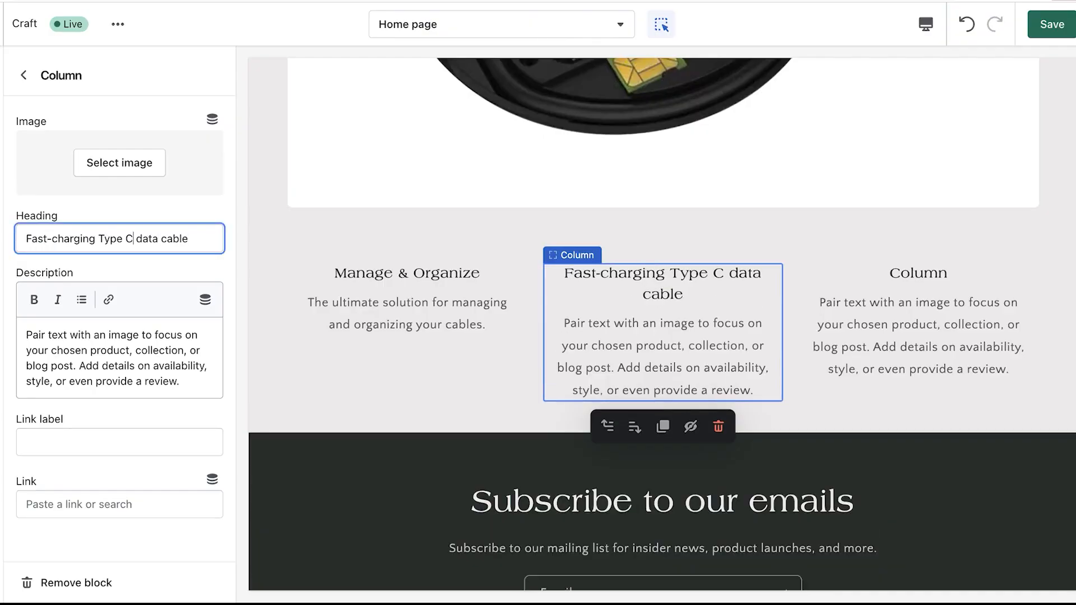
pyautogui.hotkey('shift', 'End')
pyautogui.press('BackSpace')
pyautogui.hotkey('ctrl', 'a')
pyautogui.write('Fast-charging Type C data cable')
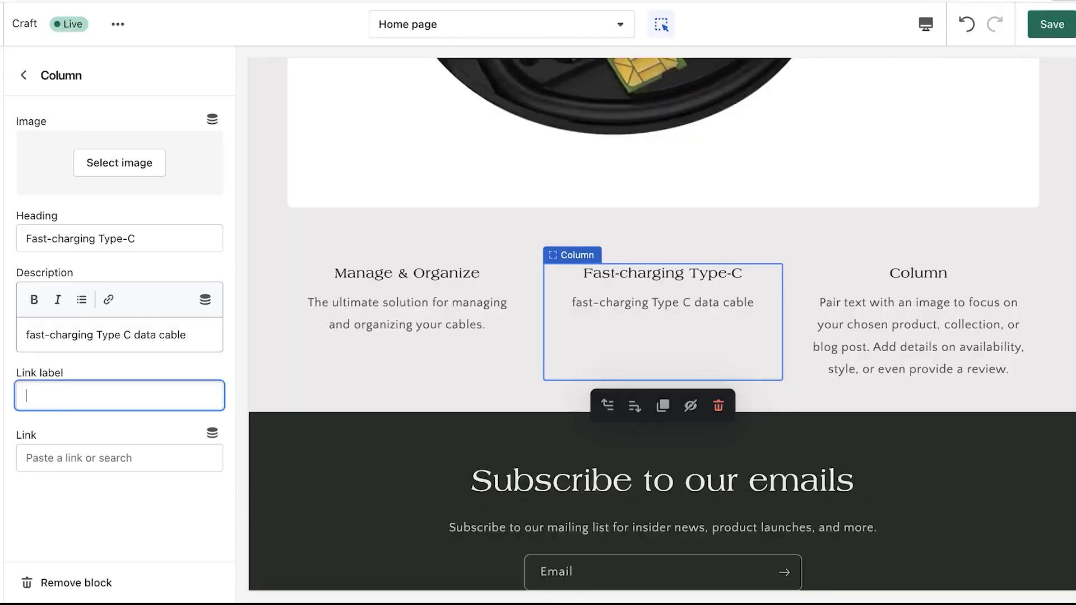
# Set the second column's description to "Featuring a fast-charging Type C data cable to easily charge your devices."
pyautogui.click(119, 357)
pyautogui.hotkey('ctrl', 'a')
pyautogui.write('Fast-charging Type C data cable, so you can easily charge your devices while keeping your cables organized')
pyautogui.press('Home')
pyautogui.press('Delete')
pyautogui.write('Geaturing a f')
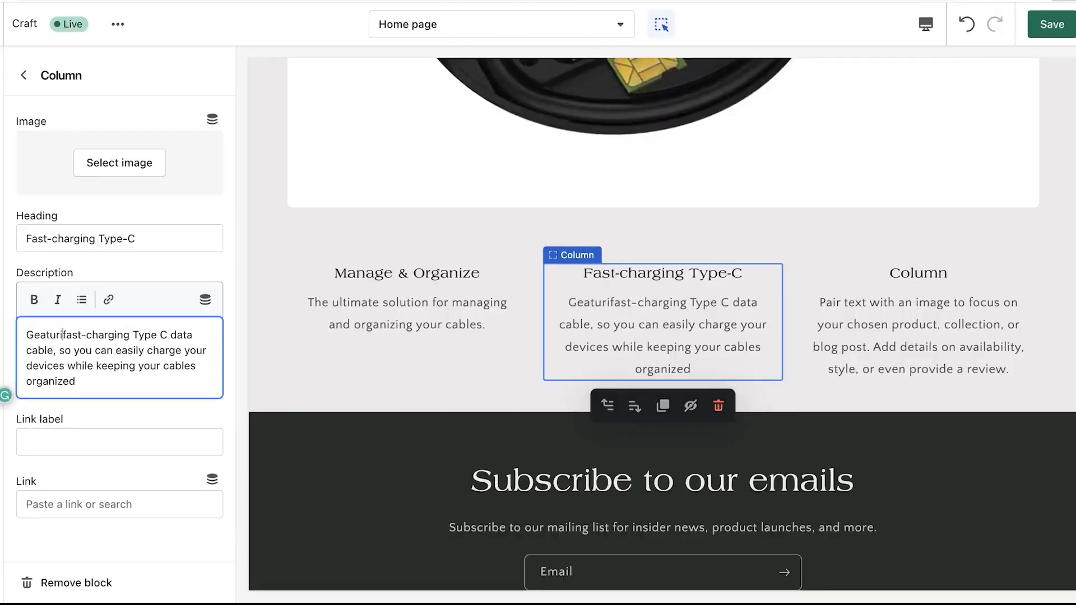
pyautogui.press('Home')
pyautogui.press('Delete')
pyautogui.write('F')
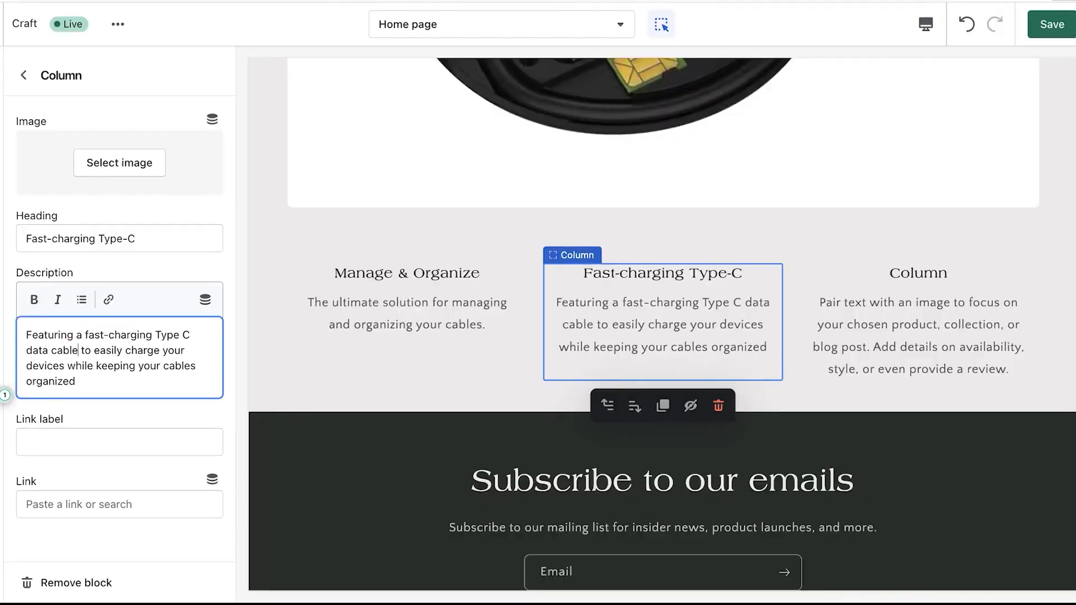
pyautogui.press('BackSpace')
pyautogui.write('.')
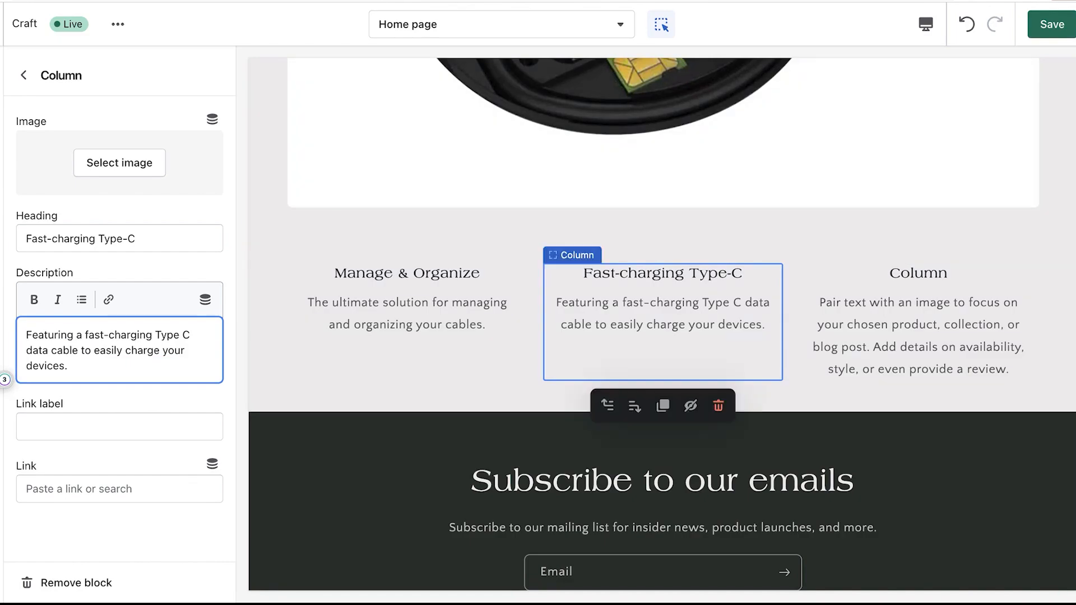
# Title the third column "Easy To Install", describe it as "Simply place the CableBoxPro wherever you need it and start organizing your cables." and save the page
pyautogui.click(918, 320)
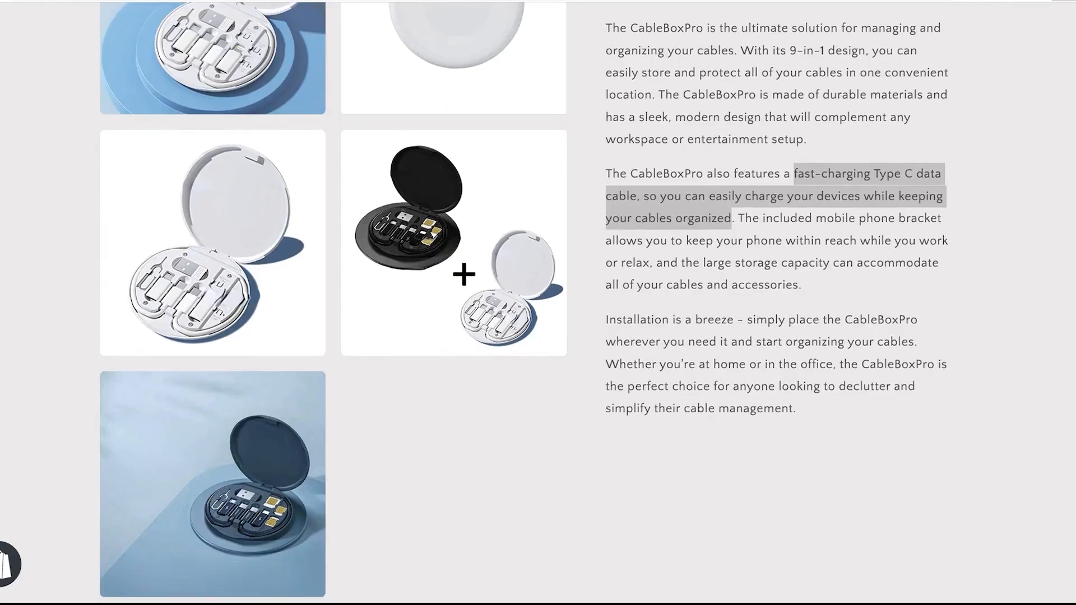
pyautogui.moveTo(747, 319); pyautogui.dragTo(915, 342)
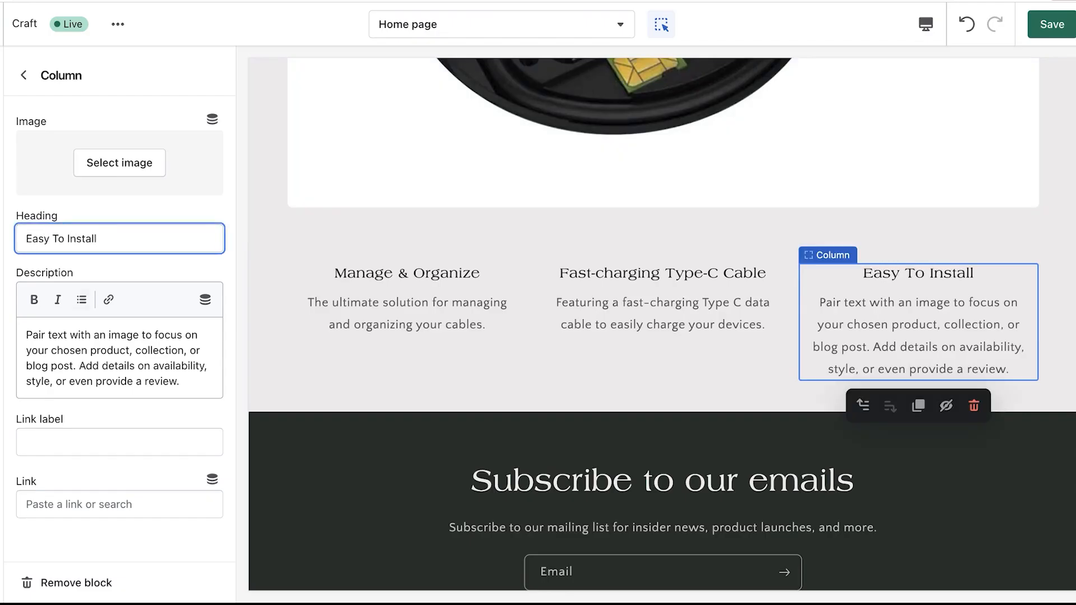
pyautogui.write('simply place the CableBoxPro wherever you need it and start organizing your cables')
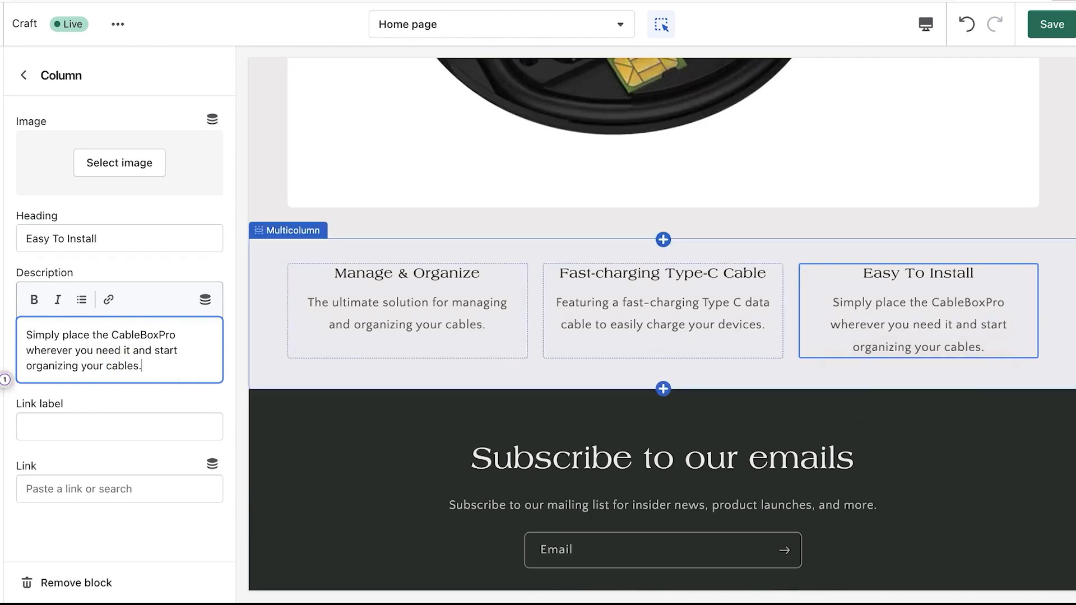
pyautogui.click(1051, 25)
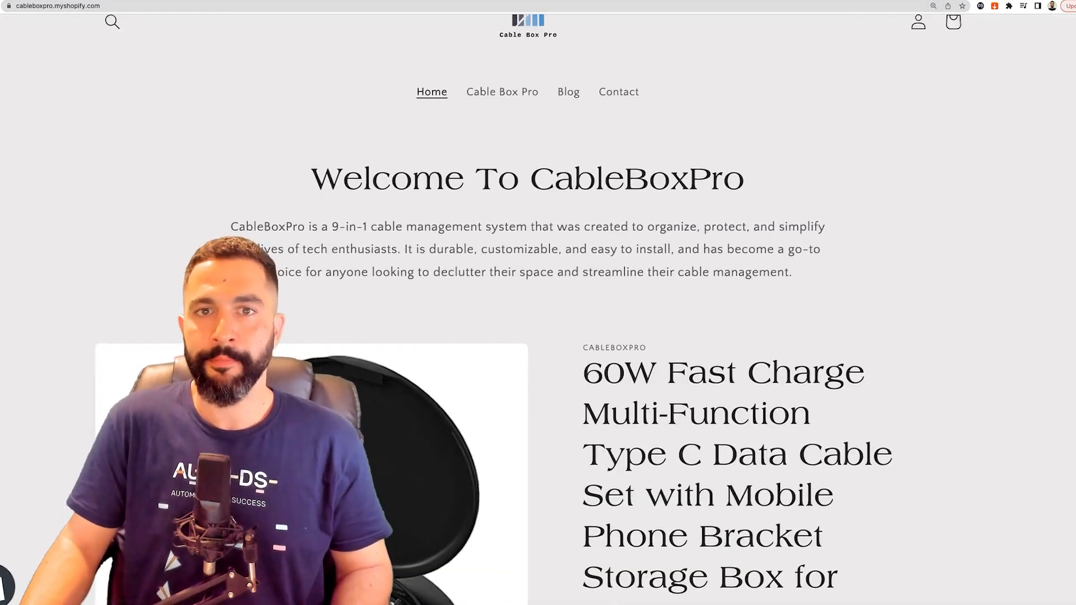
# Examine the published home page from the announcement and welcome text through the featured product's buying options
pyautogui.scroll(2, 538, 303)
pyautogui.scroll(-1, 568, 164)
pyautogui.scroll(1, 568, 163)
pyautogui.scroll(-1, 568, 164)
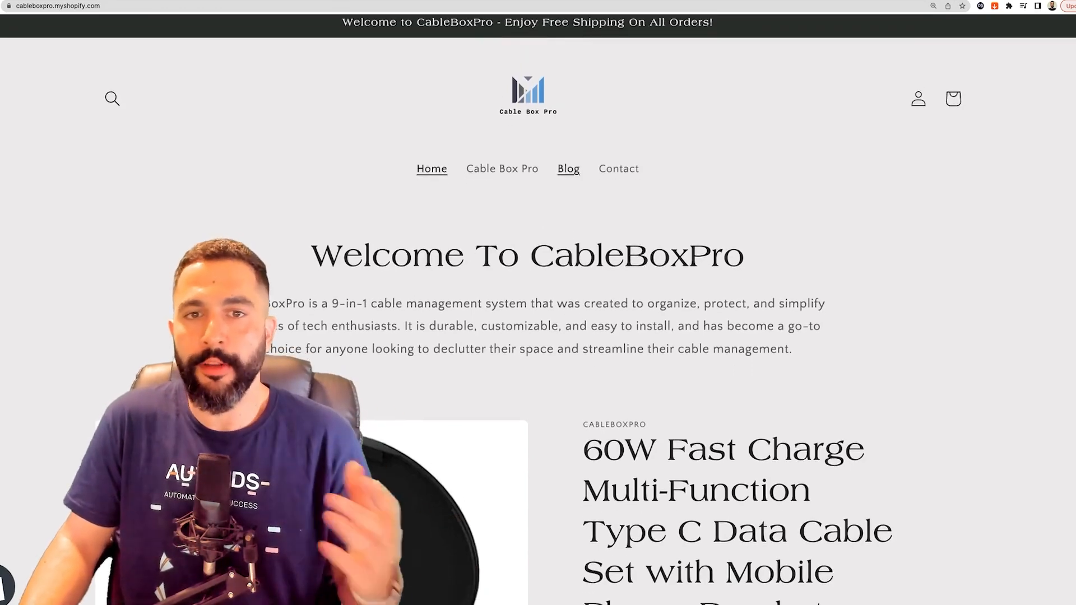
pyautogui.scroll(-1, 568, 165)
pyautogui.scroll(-6, 538, 303)
pyautogui.scroll(1, 538, 302)
pyautogui.scroll(-5, 496, 159)
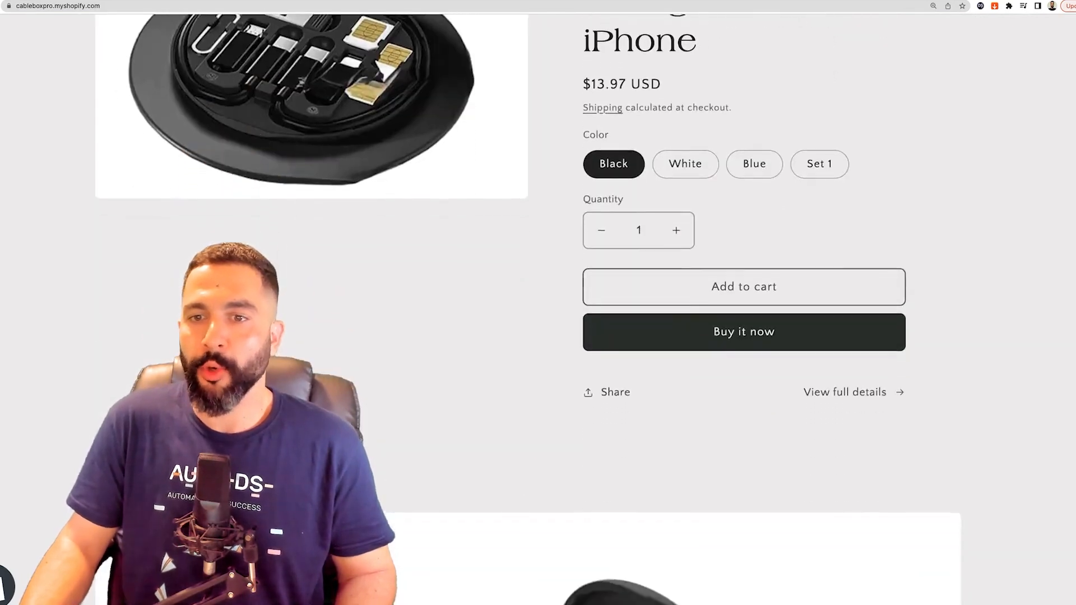
pyautogui.scroll(3, 686, 342)
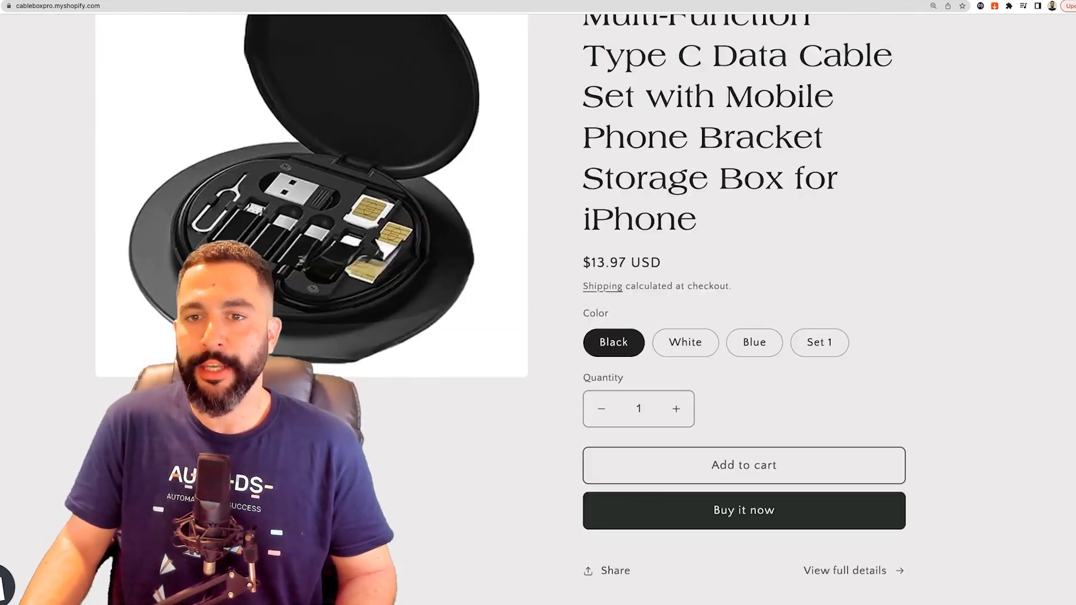
# Try the White, Blue and Set 1 variants of the featured product and raise the quantity to 2
pyautogui.click(685, 342)
pyautogui.click(755, 413)
pyautogui.click(819, 413)
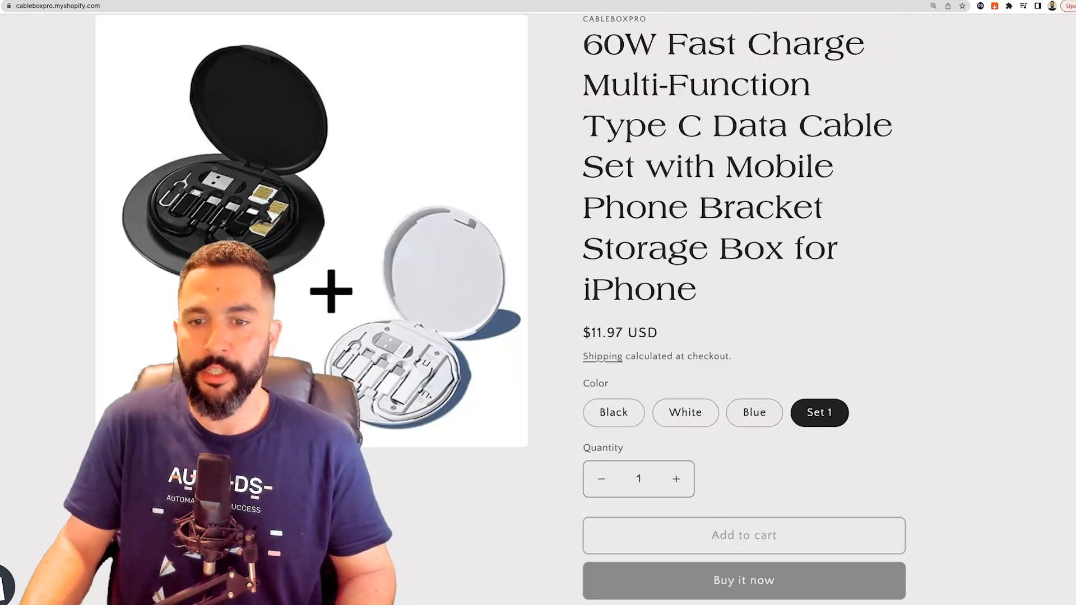
pyautogui.click(675, 480)
pyautogui.click(676, 479)
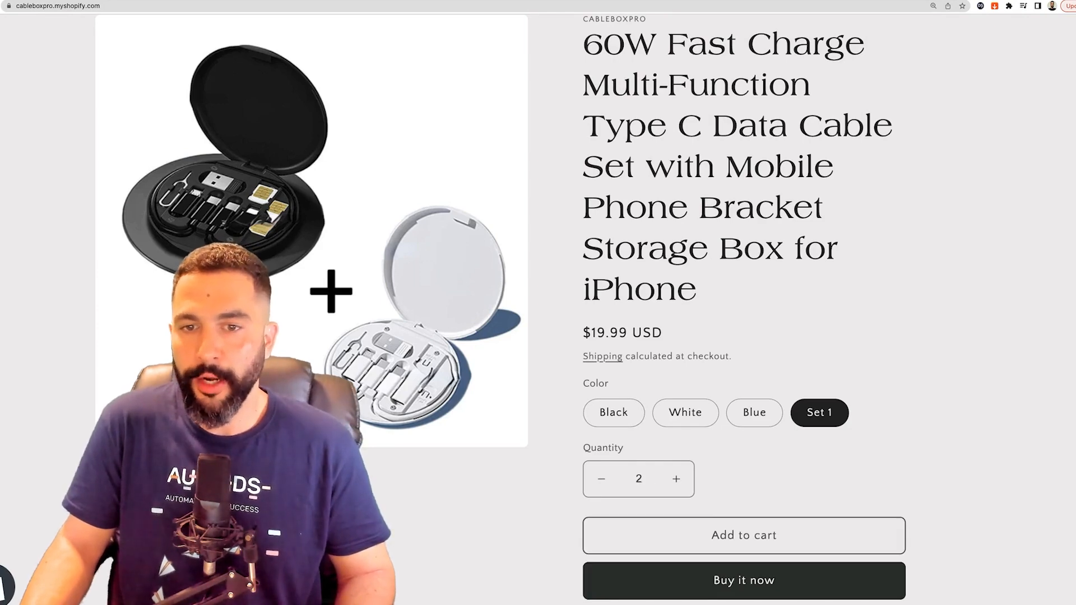
# Review the home page's video section with its cover image, and play and pause the video
pyautogui.scroll(-8, 717, 478)
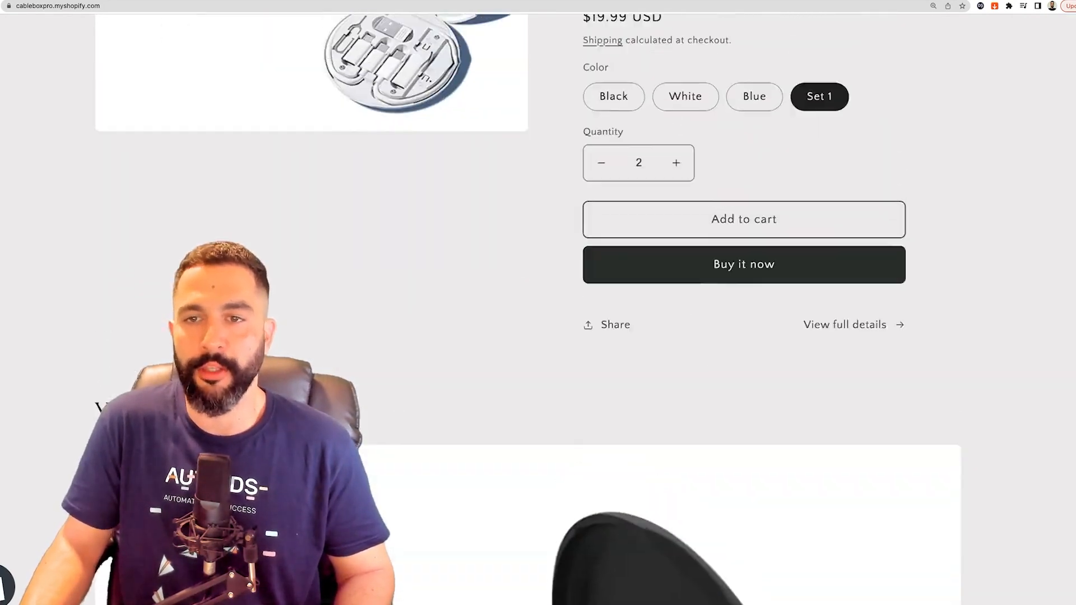
pyautogui.scroll(2, 538, 336)
pyautogui.scroll(-6, 538, 336)
pyautogui.scroll(-4, 538, 336)
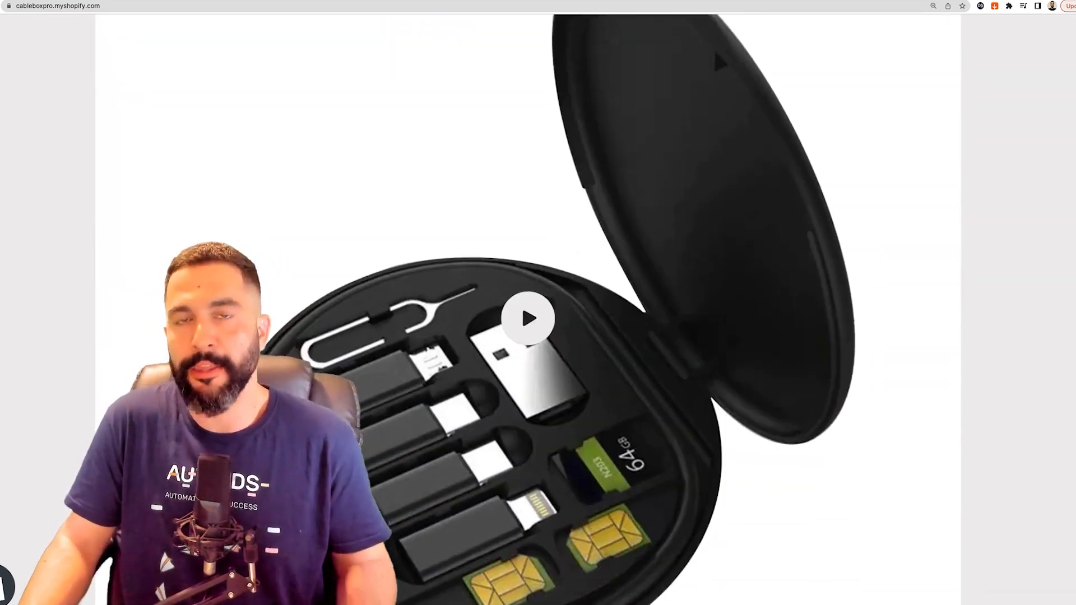
pyautogui.scroll(-2, 538, 336)
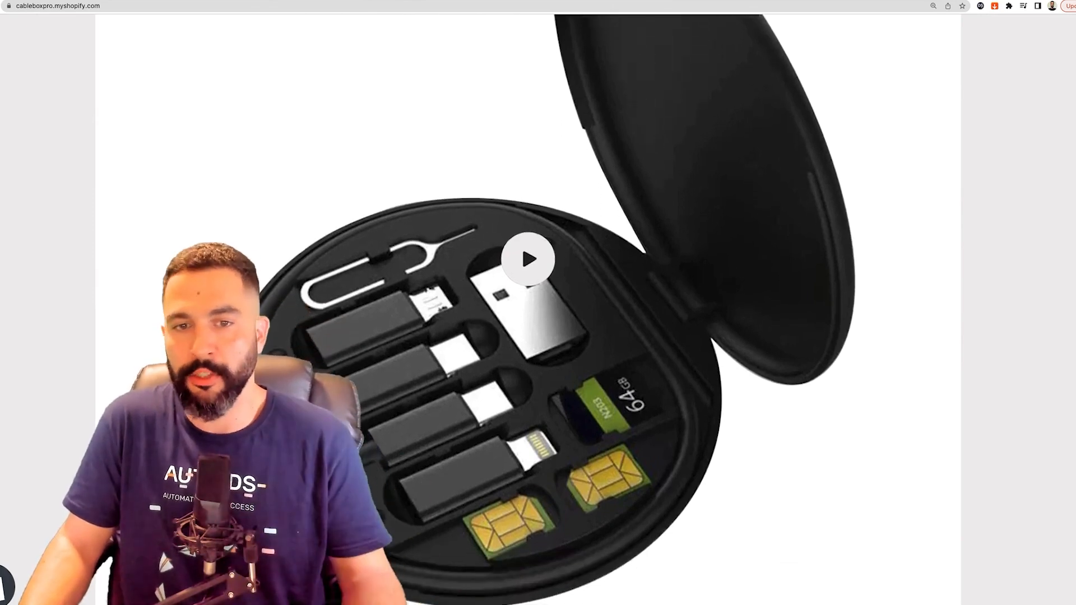
pyautogui.scroll(-1, 528, 336)
pyautogui.scroll(3, 527, 336)
pyautogui.click(528, 353)
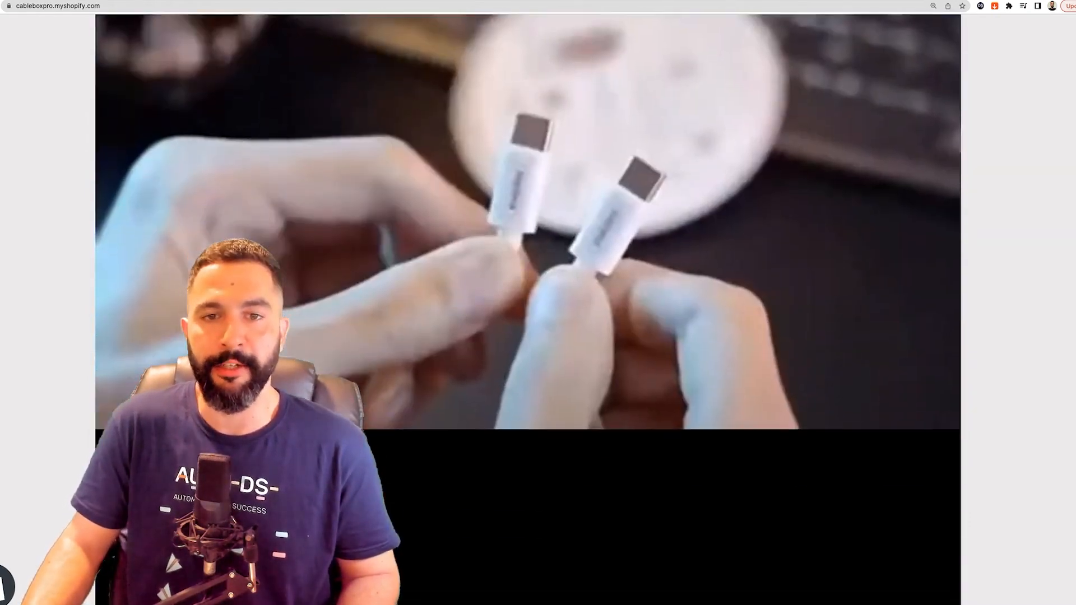
pyautogui.click(528, 353)
# Read the headings and descriptions of the three columns below the video on the published home page
pyautogui.scroll(-8, 527, 353)
pyautogui.moveTo(160, 233); pyautogui.dragTo(846, 309)
pyautogui.click(846, 311)
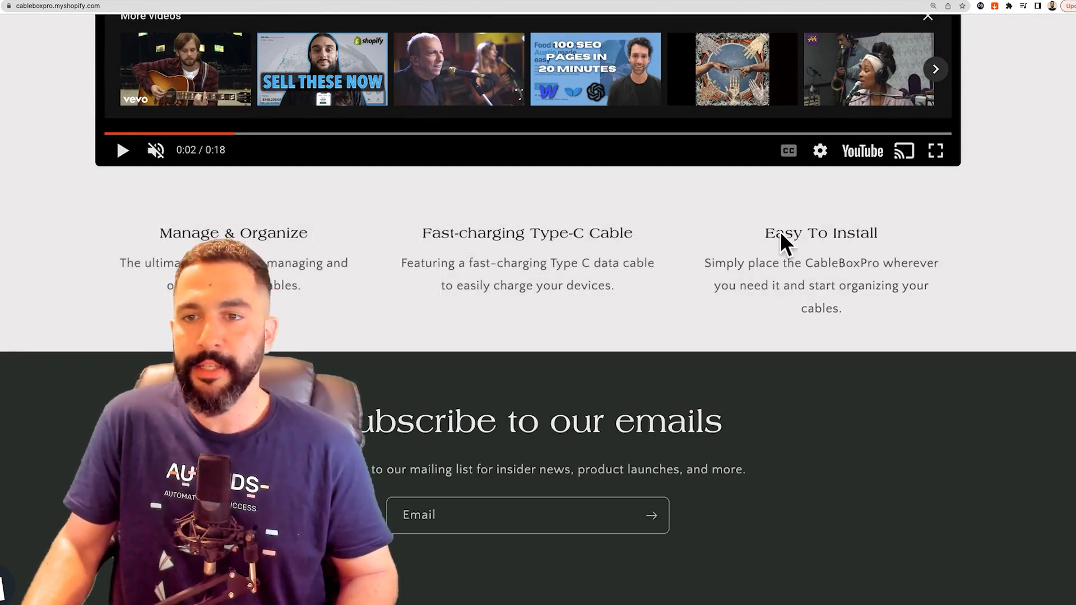
pyautogui.moveTo(705, 263); pyautogui.dragTo(797, 305)
pyautogui.moveTo(401, 262); pyautogui.dragTo(616, 287)
pyautogui.click(615, 288)
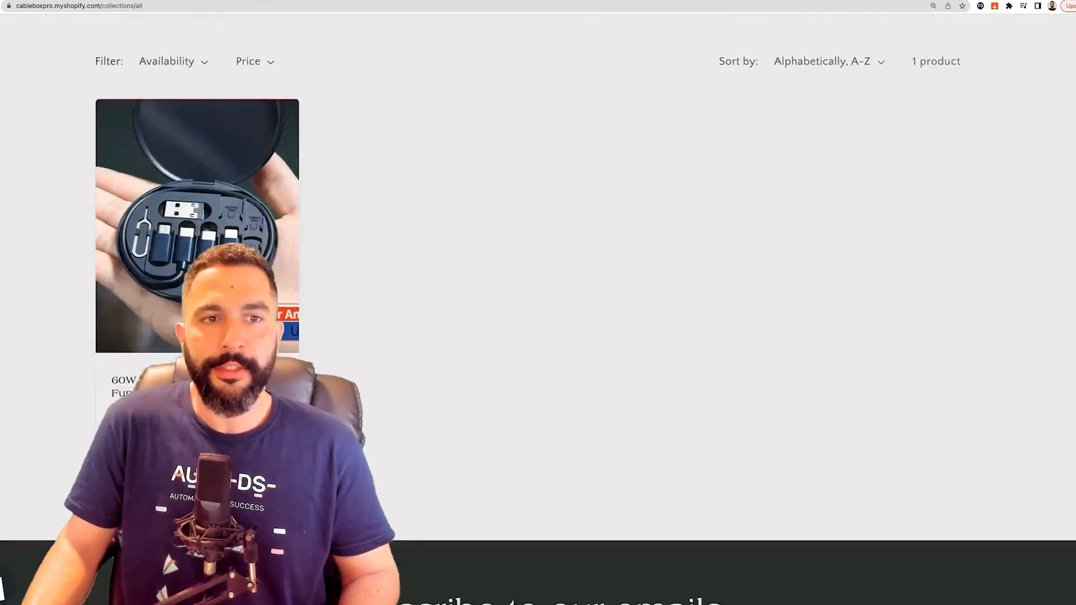
# Check the product card in the store's catalog, then open the product page and read its description
pyautogui.scroll(-3, 538, 308)
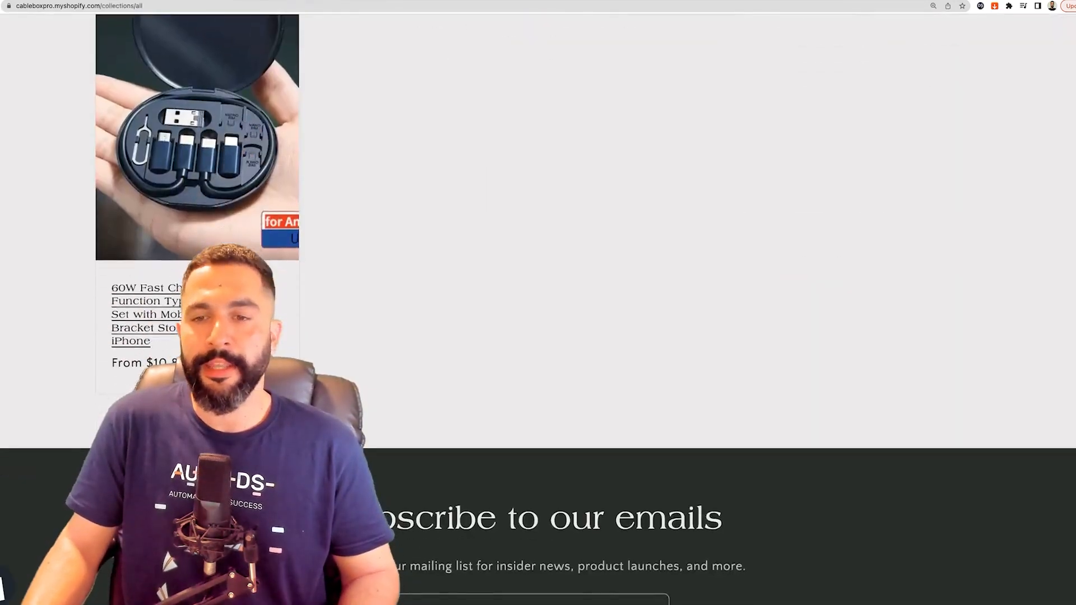
pyautogui.scroll(-15, 537, 314)
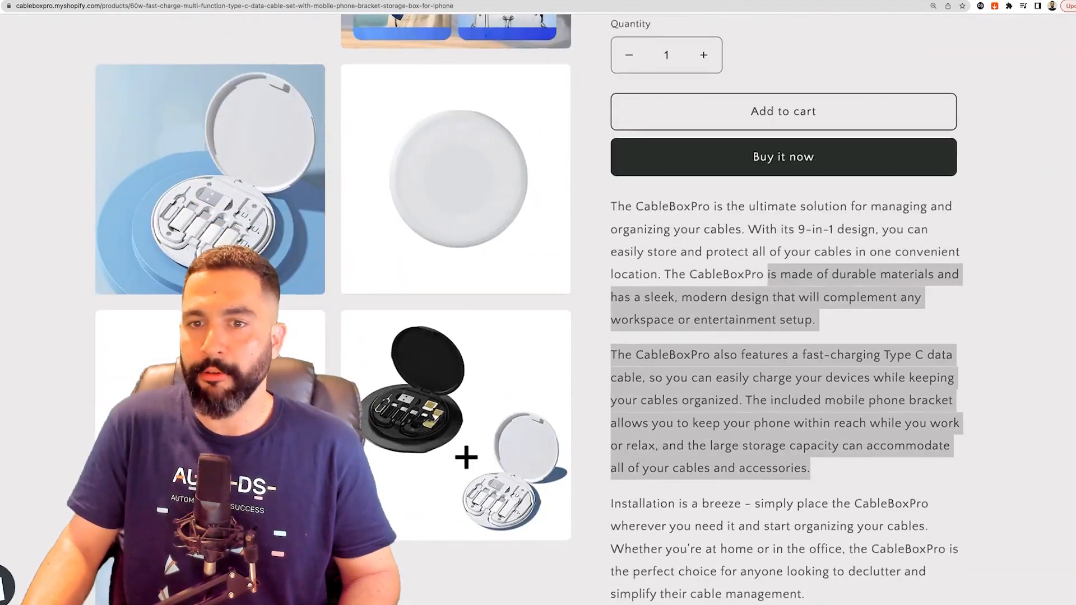
pyautogui.scroll(-1, 785, 308)
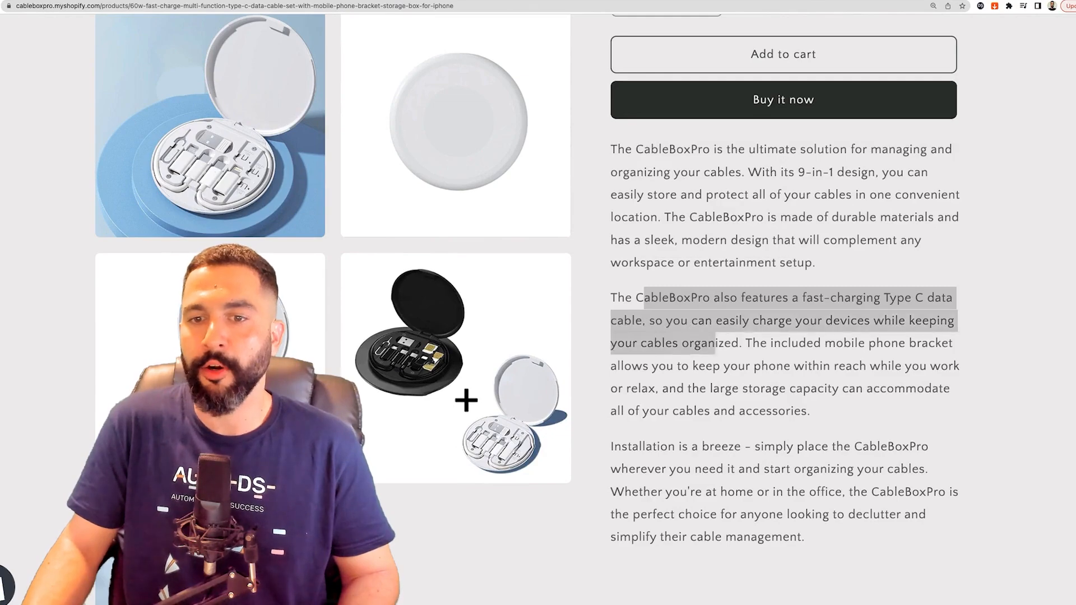
pyautogui.scroll(-2, 527, 280)
pyautogui.scroll(-3, 527, 280)
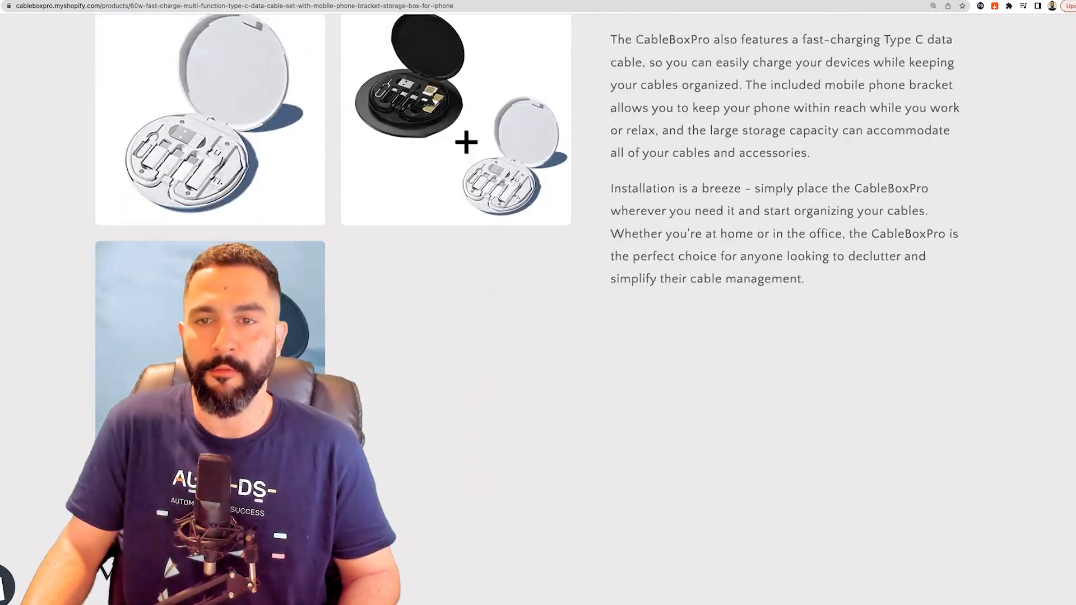
# Examine the product page's image gallery, variant options and the unconfigured Video section below the description
pyautogui.scroll(-5, 538, 303)
pyautogui.scroll(10, 538, 303)
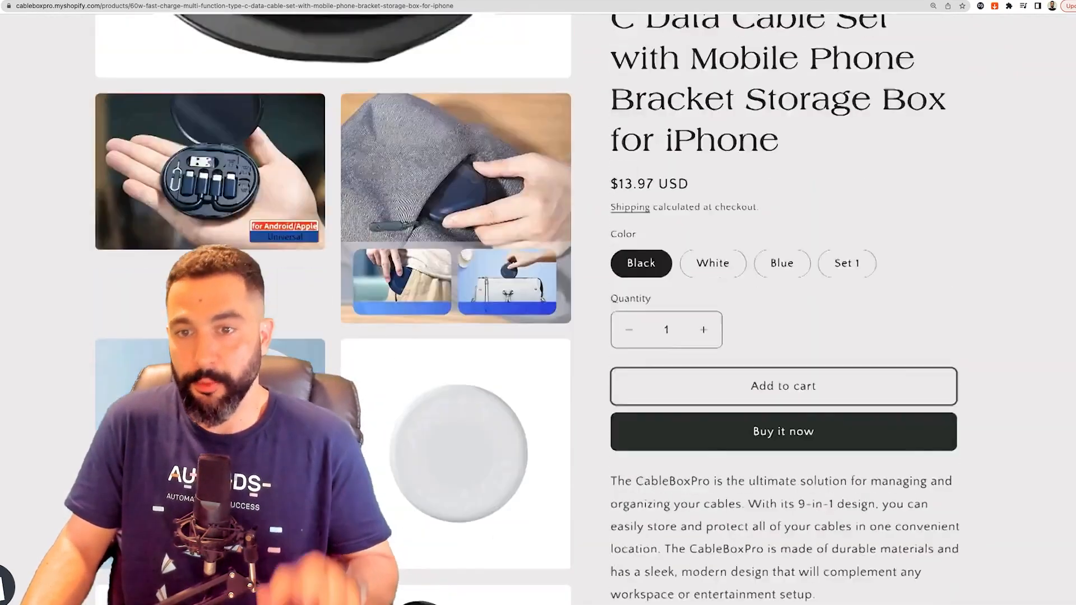
pyautogui.scroll(8, 538, 302)
pyautogui.scroll(-5, 538, 302)
pyautogui.scroll(4, 538, 303)
pyautogui.scroll(-10, 538, 302)
pyautogui.scroll(-3, 538, 303)
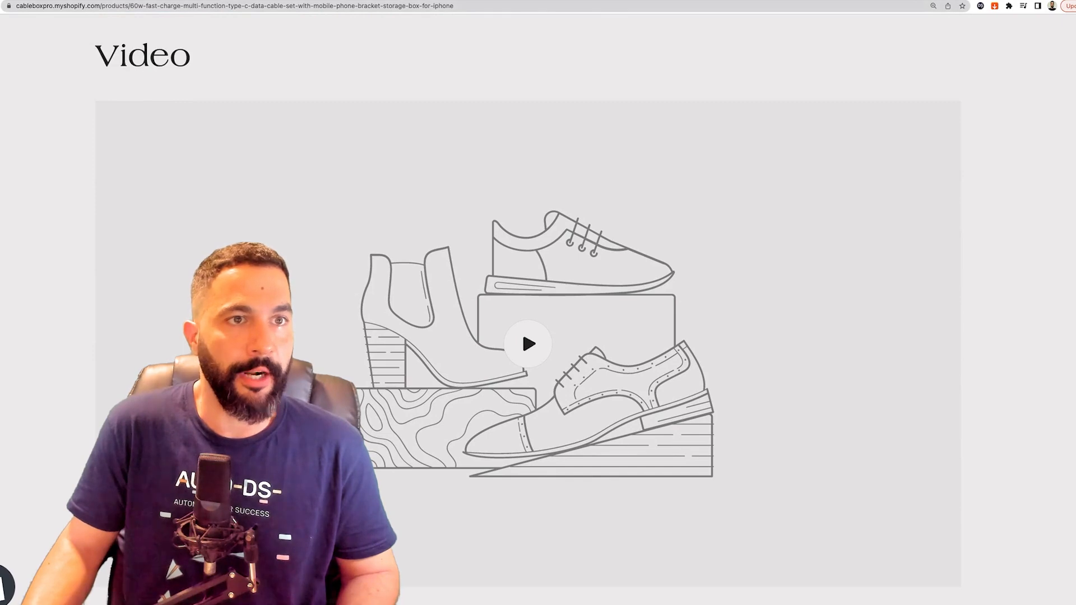
pyautogui.scroll(-5, 538, 302)
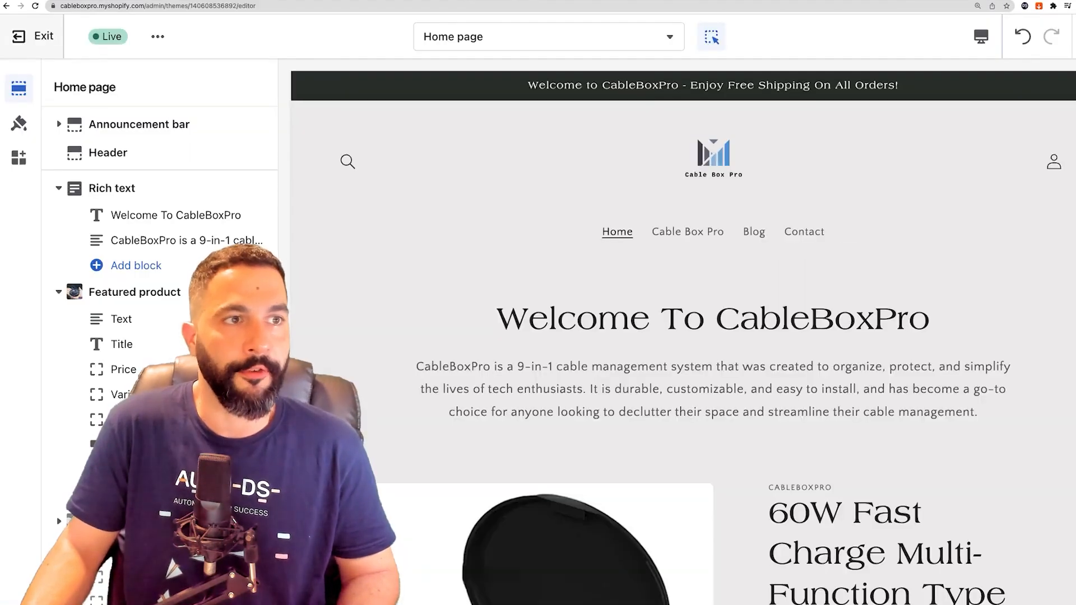
# Return to the theme editor and go through the collection page to the cable box's default product template
pyautogui.click(33, 36)
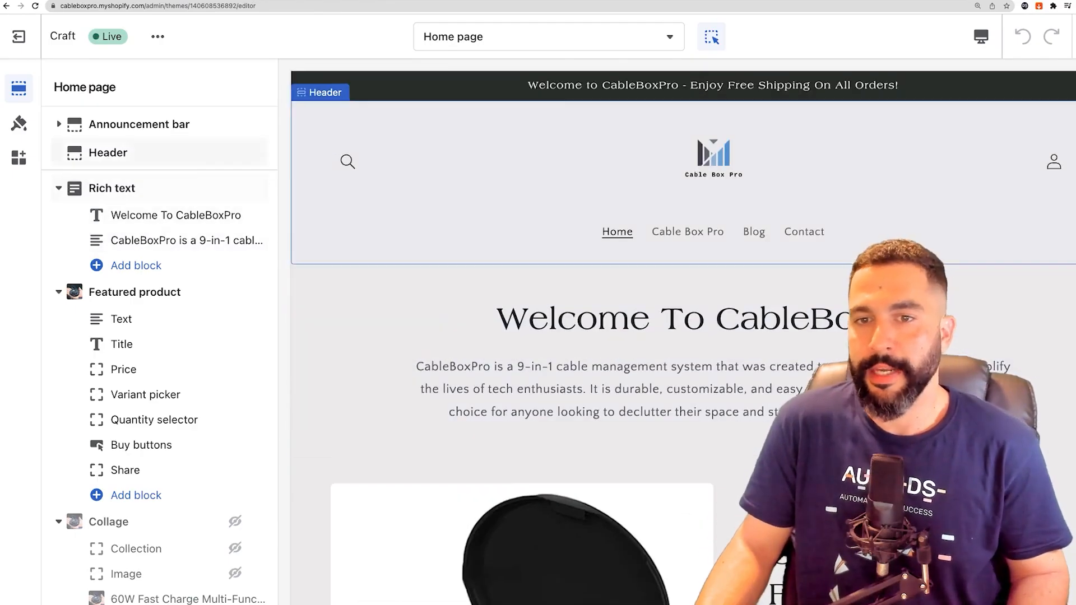
pyautogui.click(109, 152)
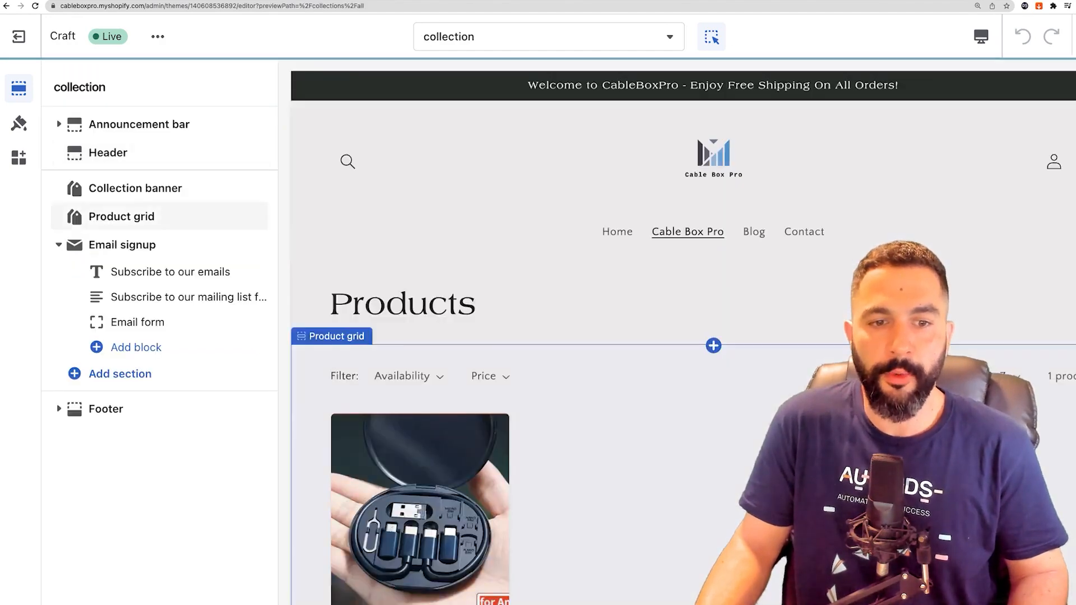
pyautogui.click(108, 214)
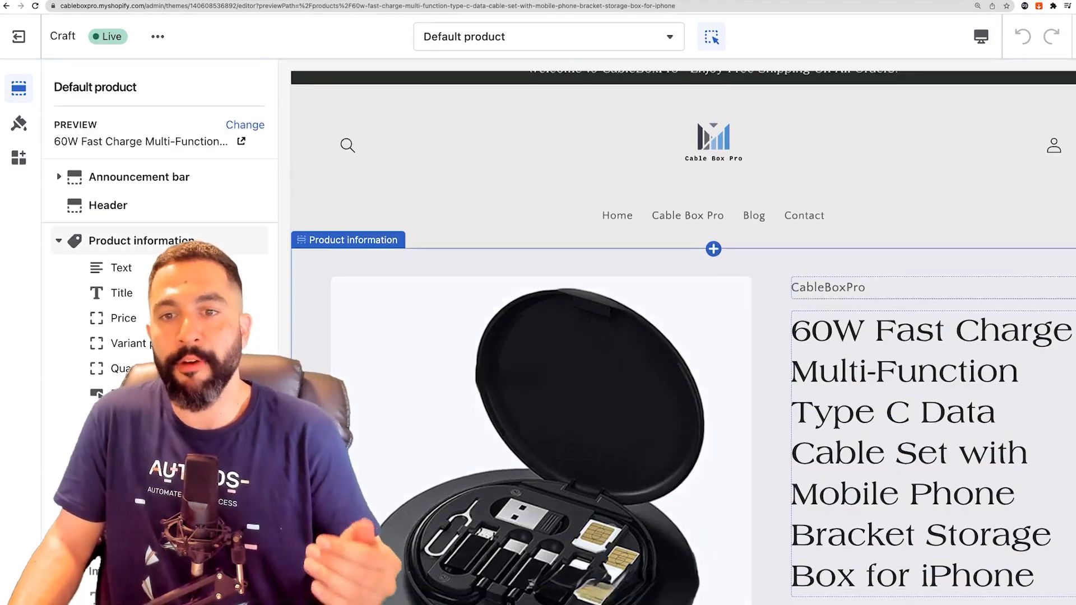
# Set the library photo of the open black cable box as the product template Video section's cover image, and save the template
pyautogui.scroll(-15, 684, 336)
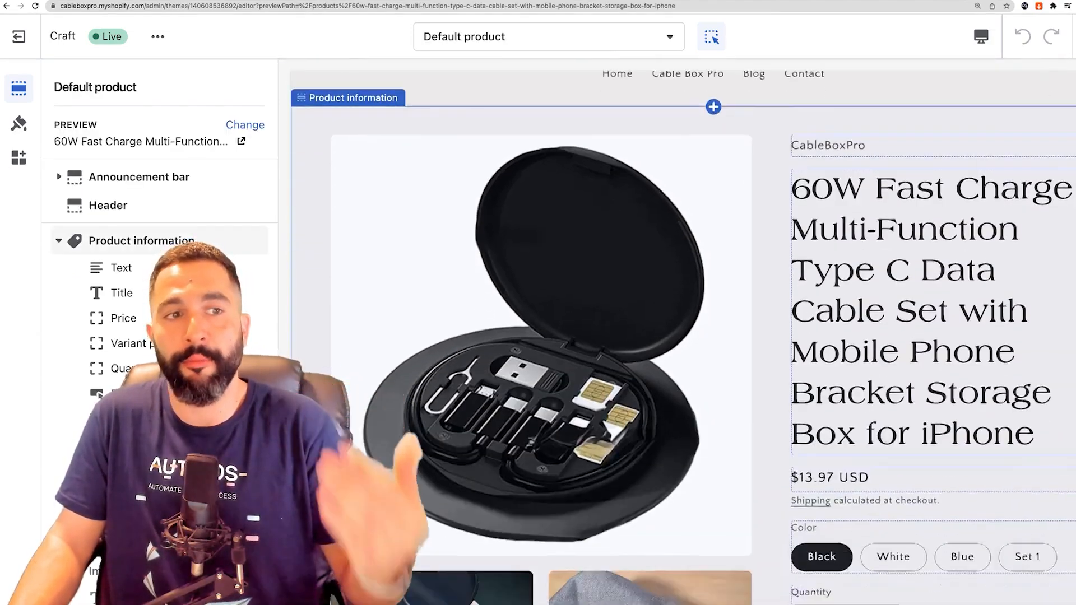
pyautogui.scroll(-10, 683, 336)
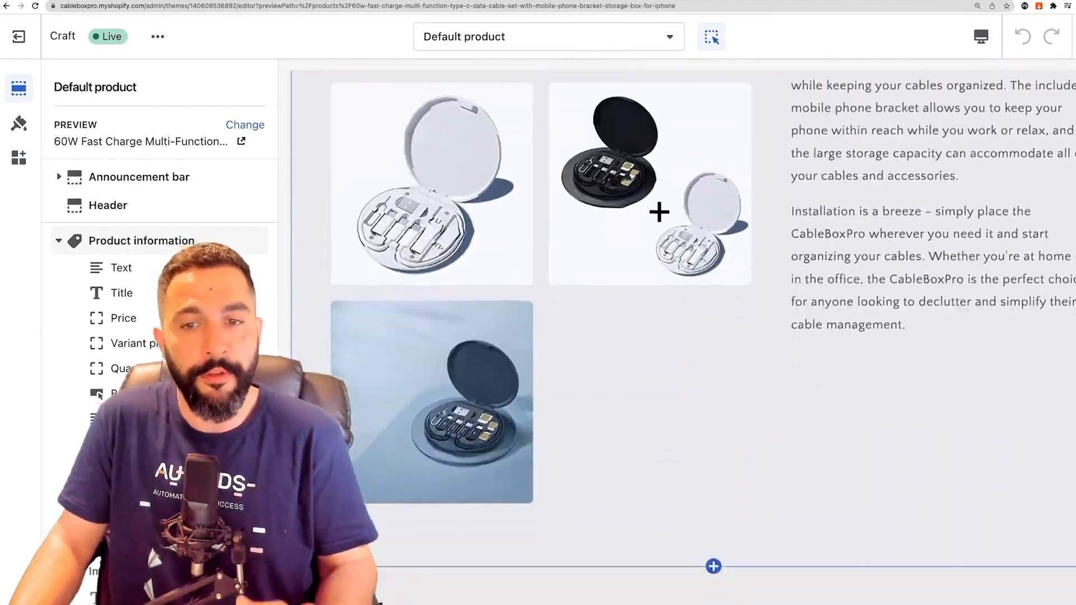
pyautogui.scroll(-3, 708, 371)
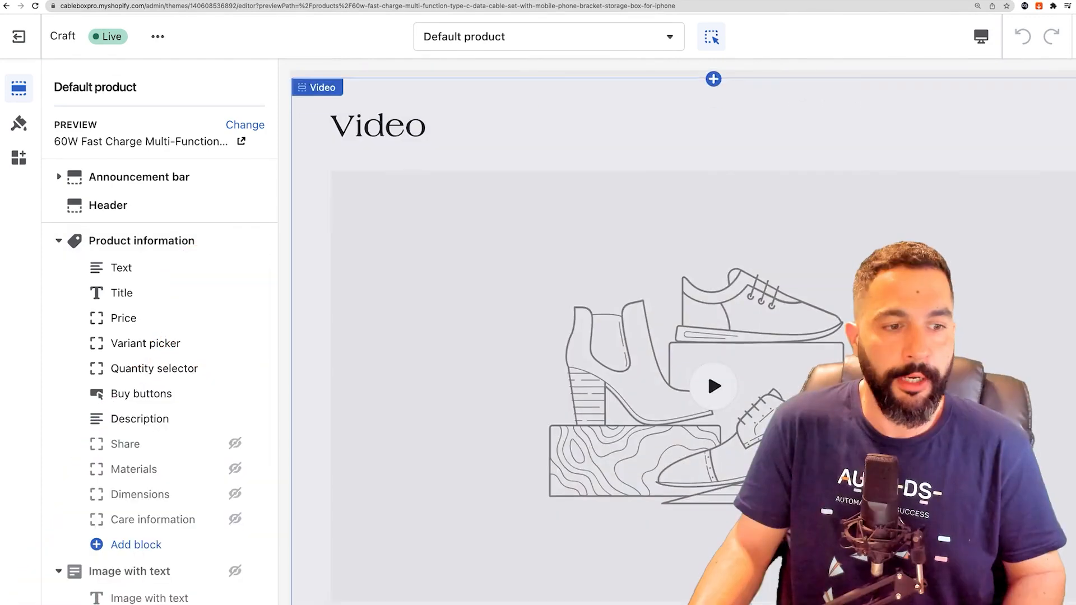
pyautogui.click(707, 370)
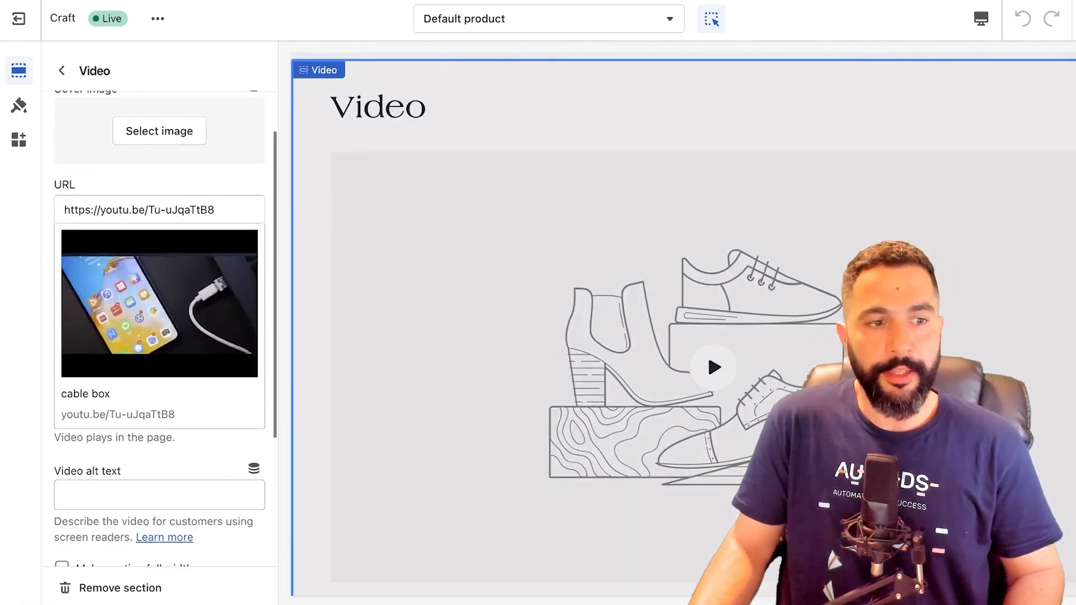
pyautogui.scroll(2, 159, 236)
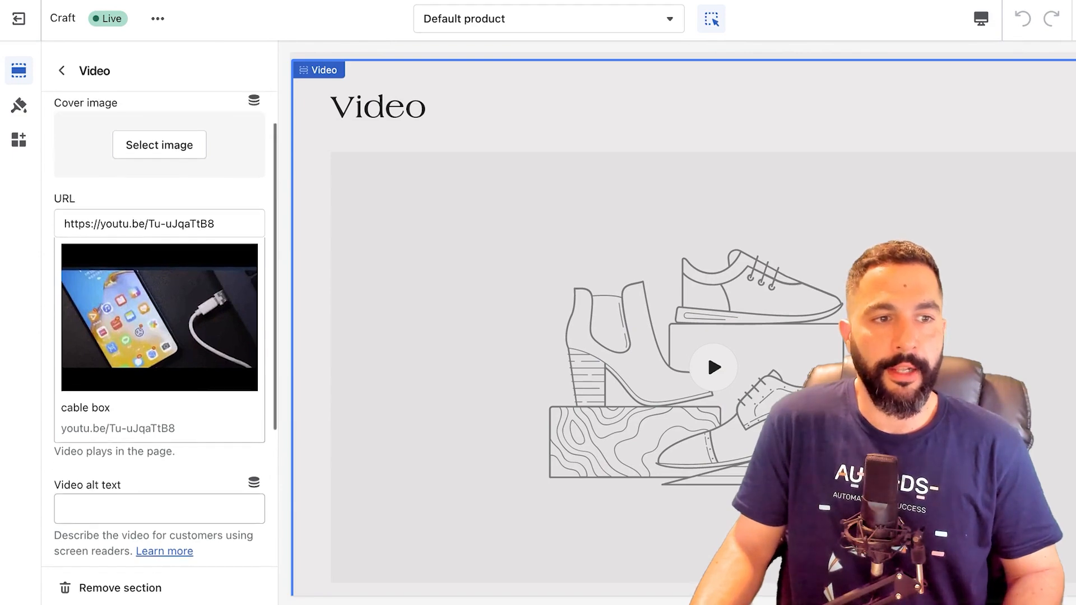
pyautogui.click(160, 236)
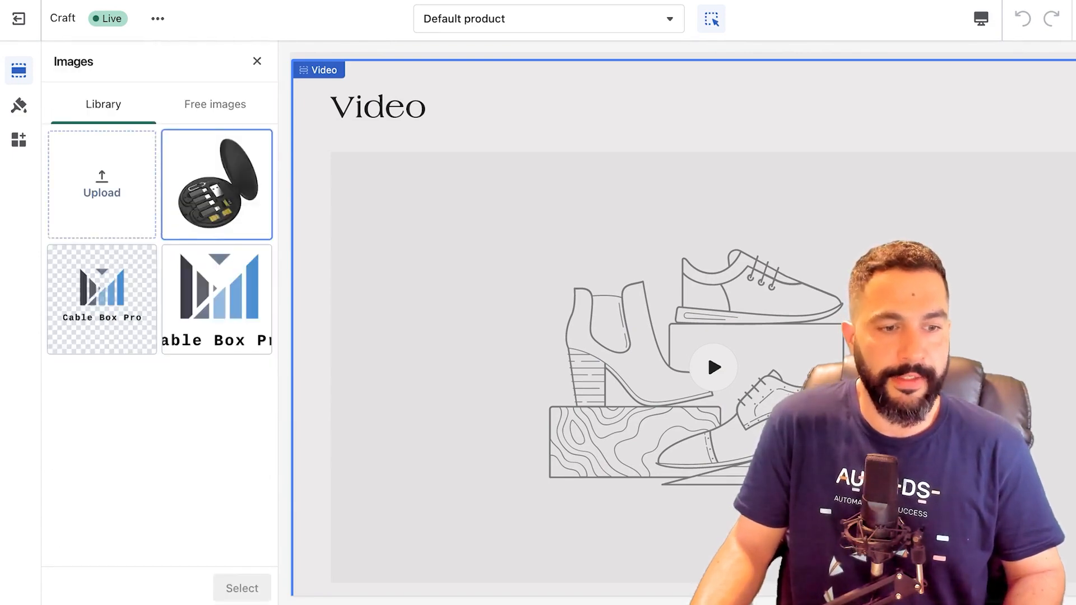
pyautogui.click(217, 185)
pyautogui.click(242, 588)
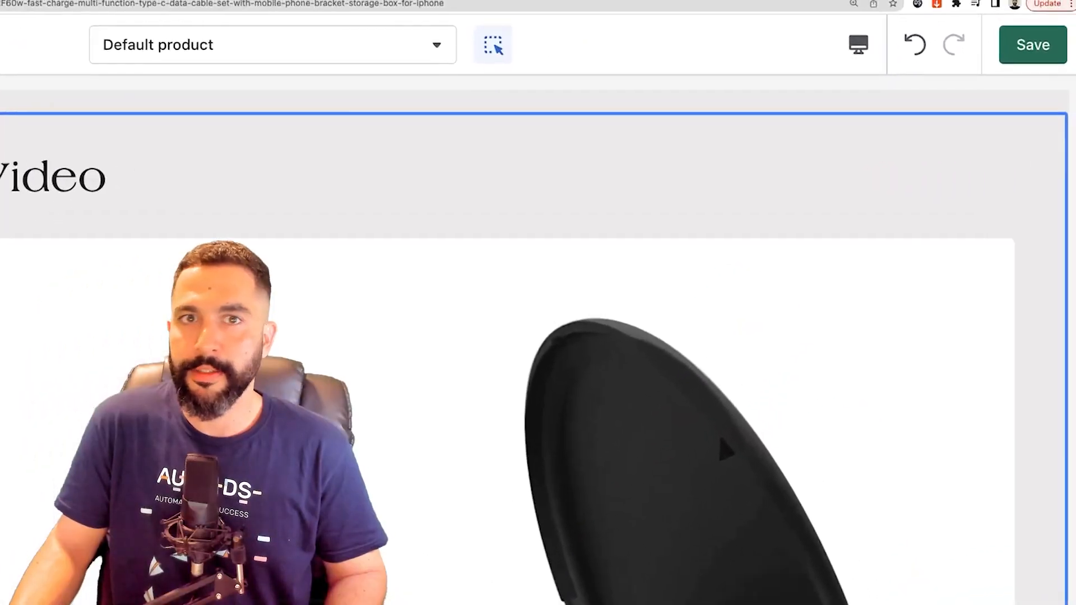
pyautogui.press('super+s')
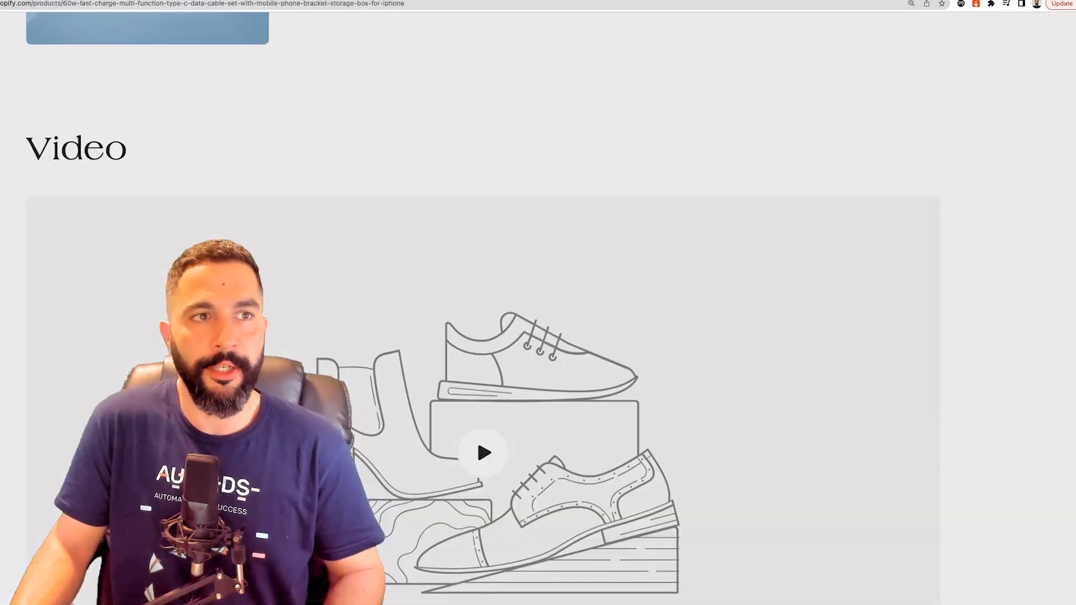
# Check the Video section's new cover image on the published product page, and look over the layout from the header down
pyautogui.scroll(4, 537, 302)
pyautogui.scroll(-2, 538, 302)
pyautogui.scroll(-1, 477, 467)
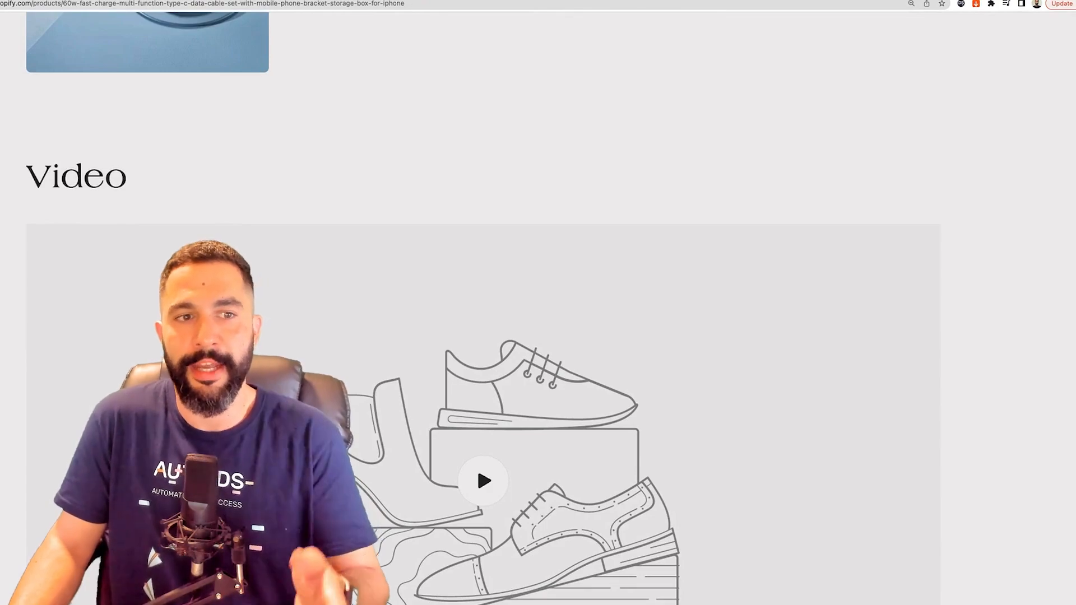
pyautogui.click(479, 475)
pyautogui.scroll(-8, 679, 396)
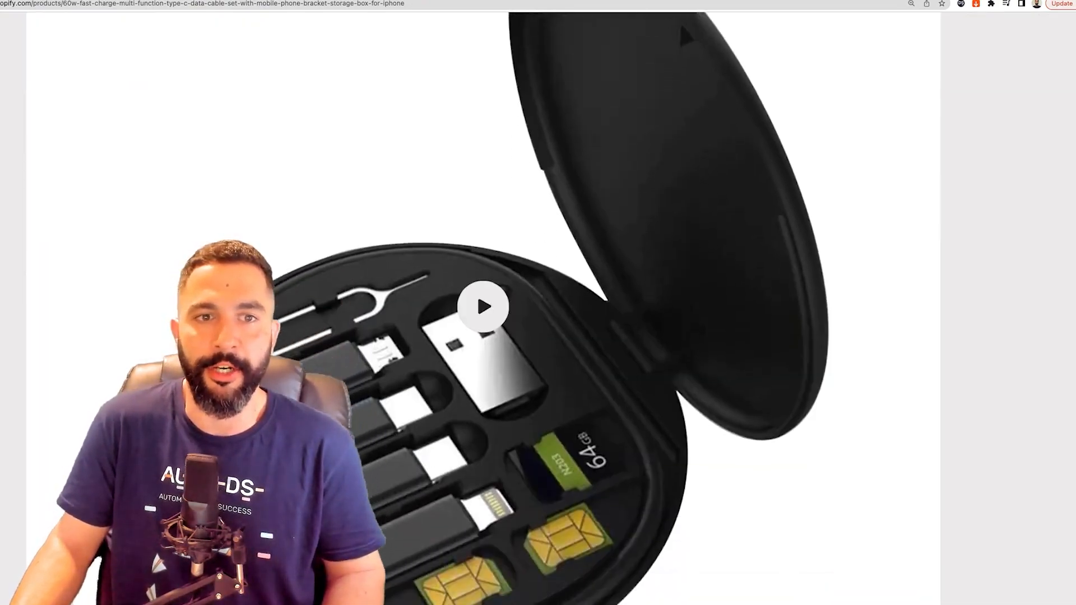
pyautogui.scroll(15, 538, 303)
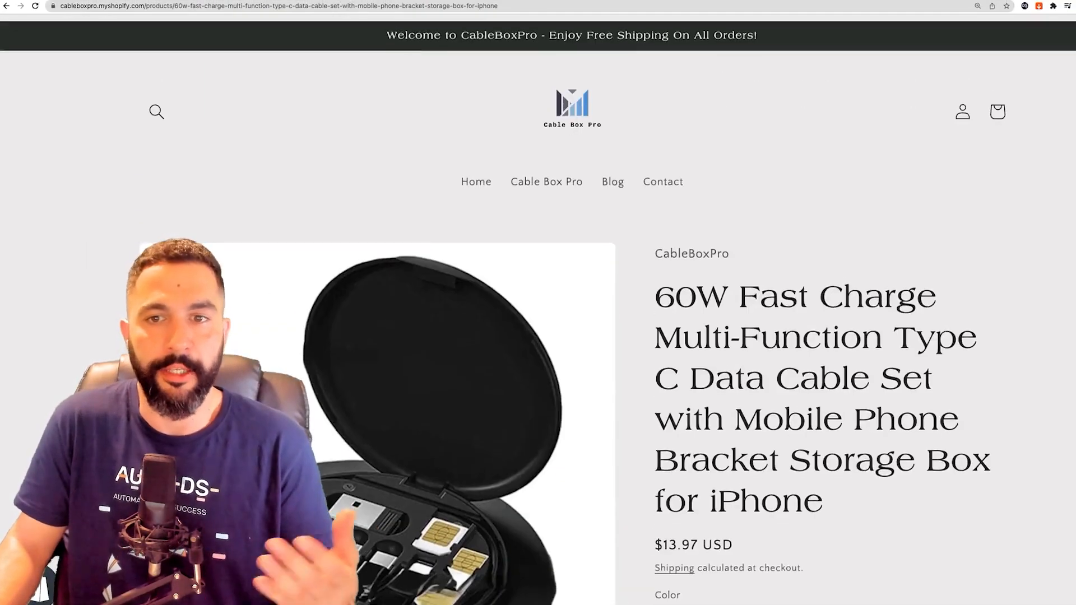
pyautogui.scroll(-15, 538, 303)
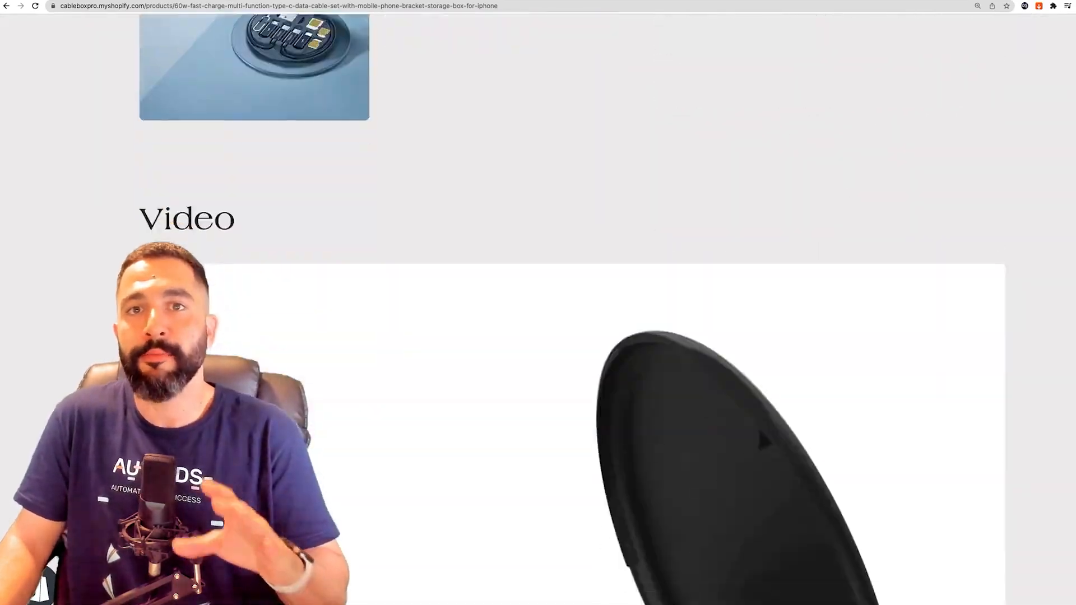
pyautogui.scroll(15, 538, 303)
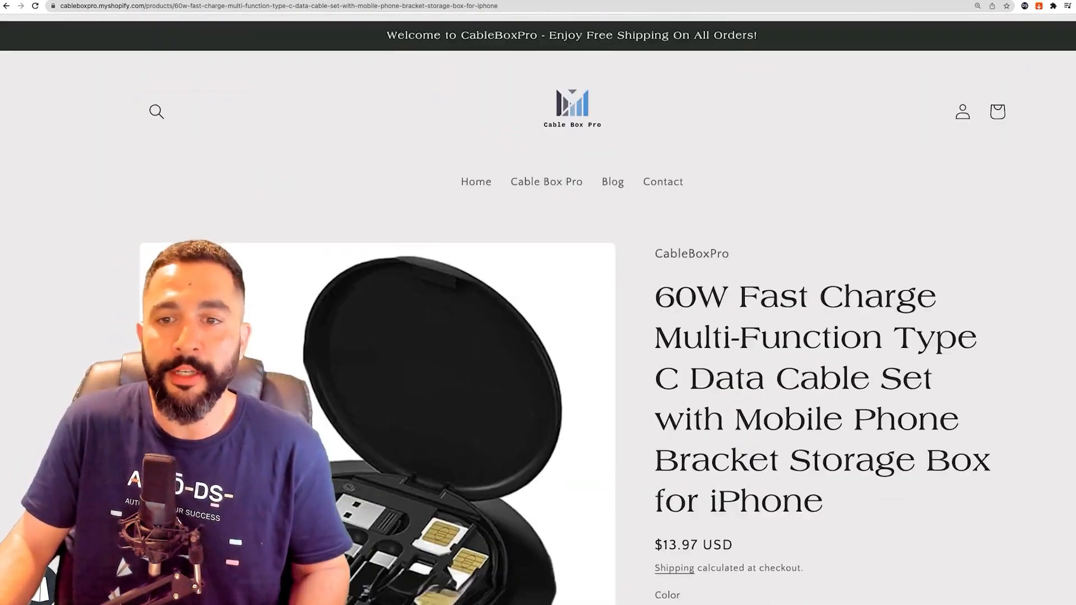
pyautogui.scroll(-2, 538, 303)
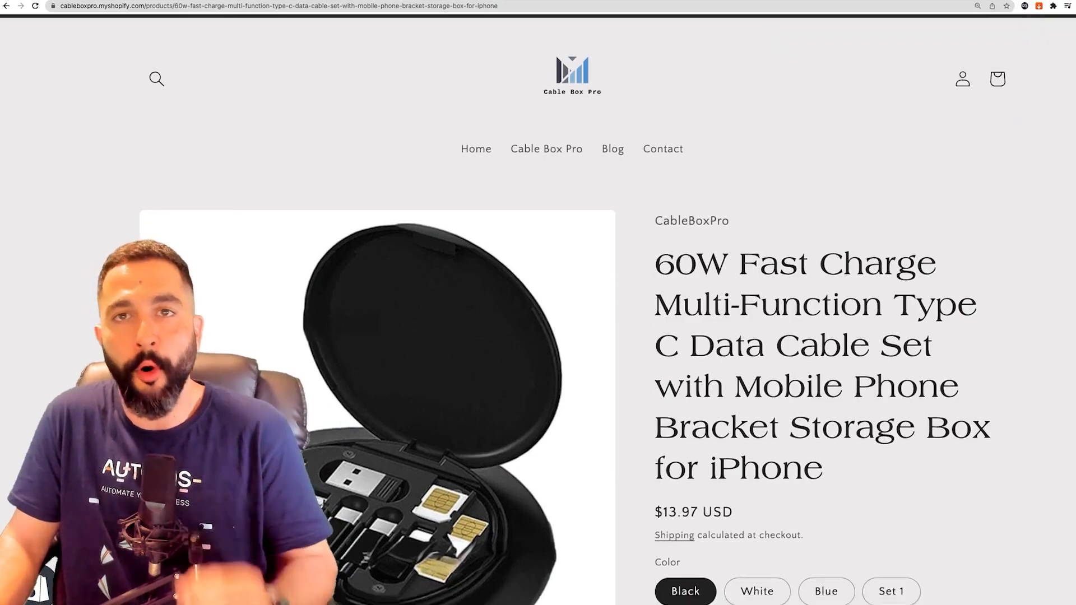
pyautogui.scroll(-2, 538, 302)
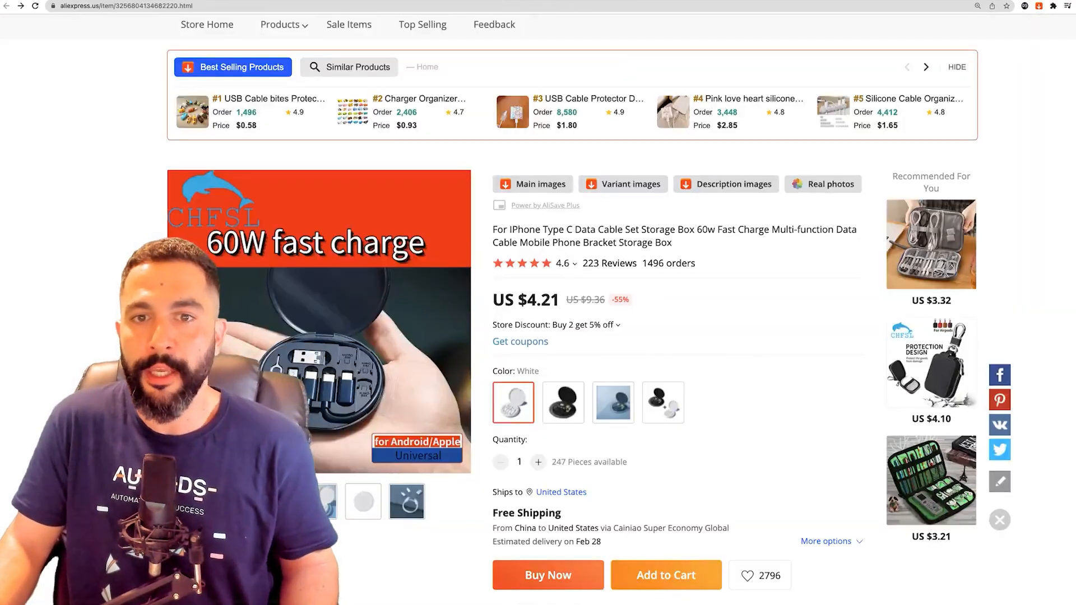
# Examine the customer reviews on the product's AliExpress listing and compare them with the content of the store's product page
pyautogui.scroll(-10, 571, 303)
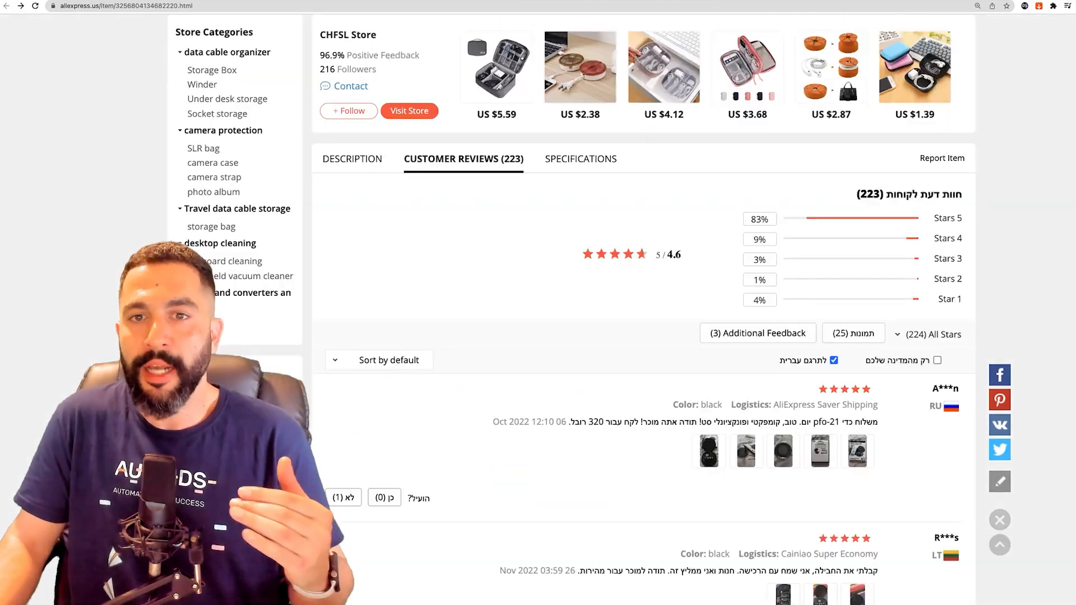
pyautogui.scroll(-4, 571, 302)
pyautogui.scroll(7, 572, 303)
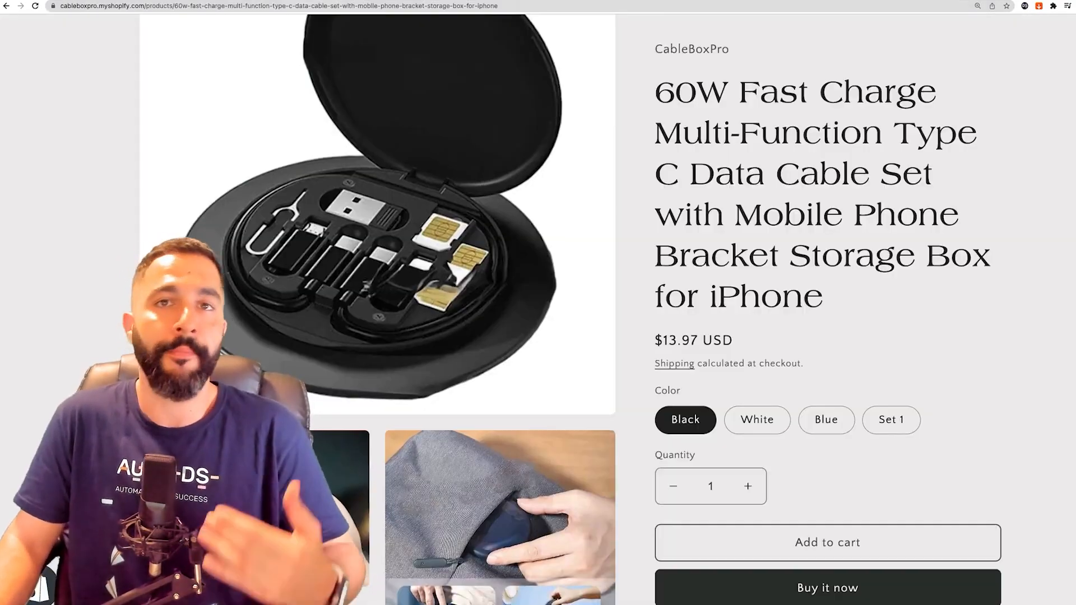
pyautogui.scroll(-3, 377, 308)
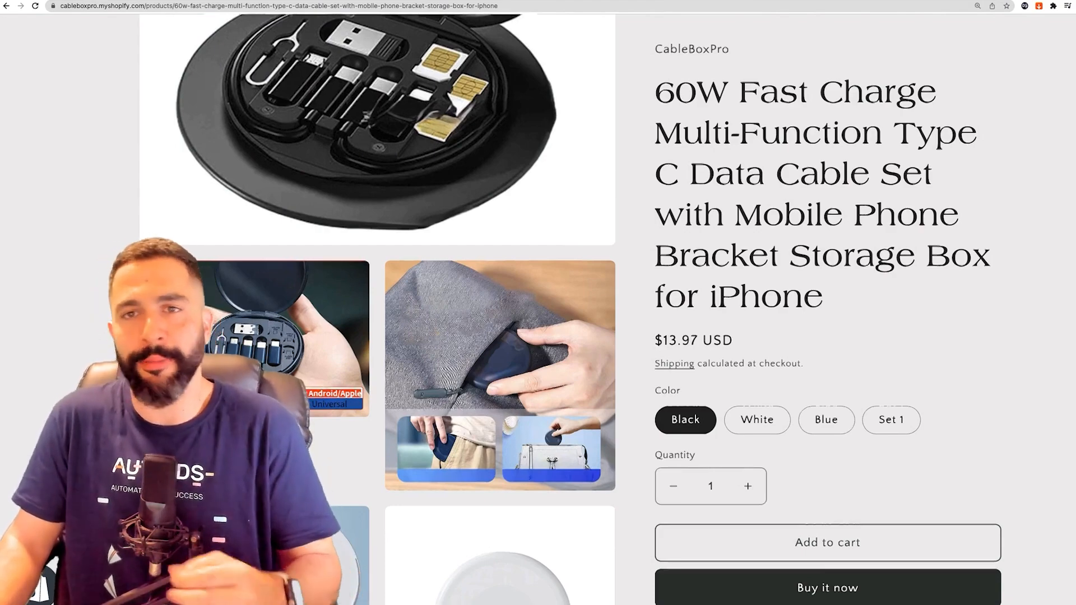
pyautogui.scroll(-15, 377, 308)
pyautogui.scroll(8, 377, 308)
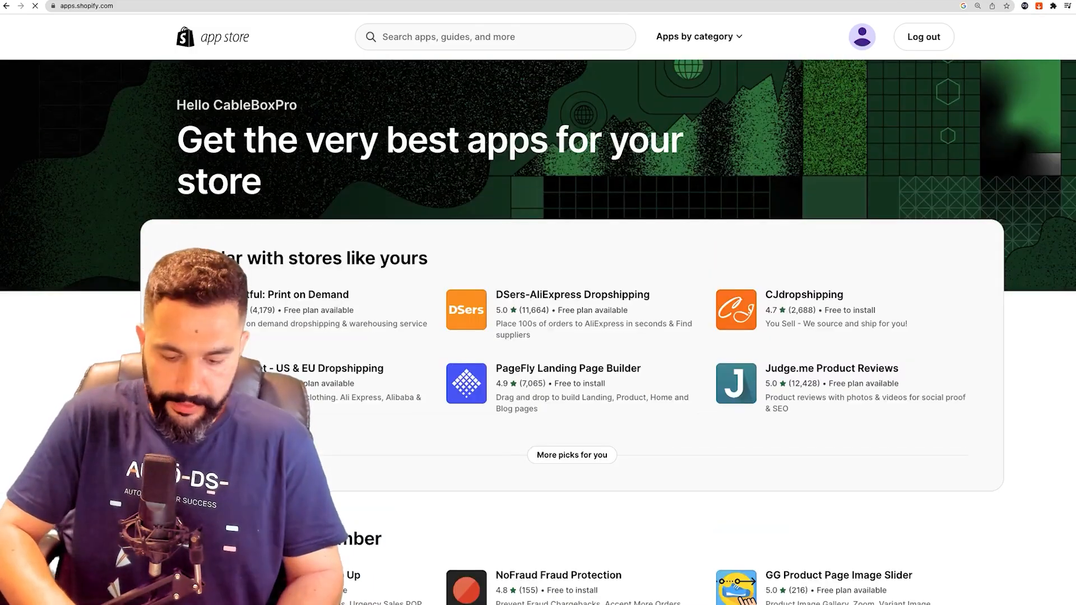
# Search the Shopify App Store for "review importer"
pyautogui.click(495, 37)
pyautogui.write('review impo')
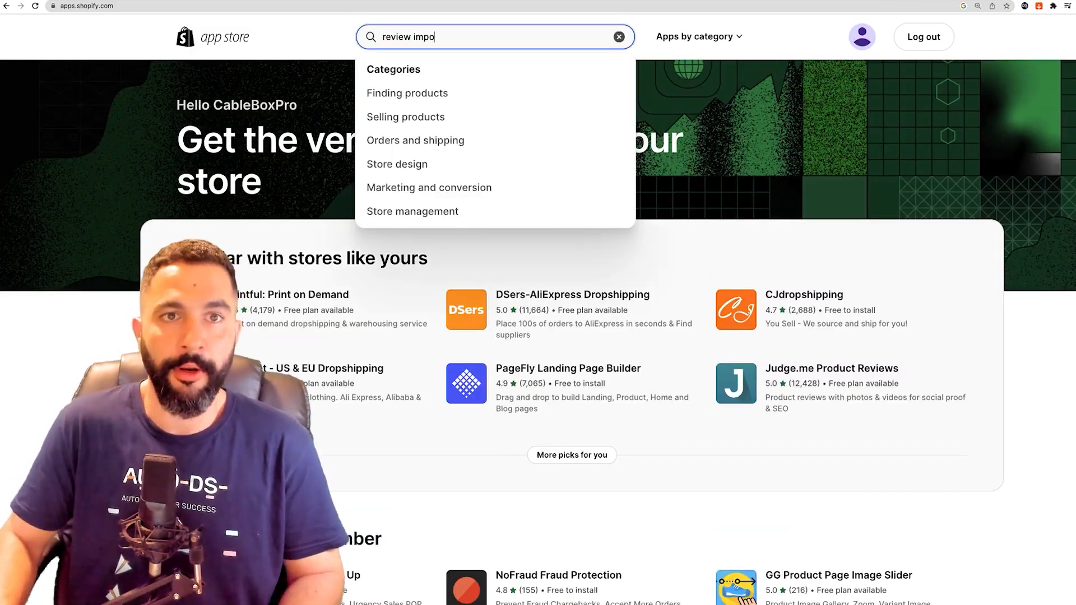
pyautogui.write('rter')
pyautogui.press('Return')
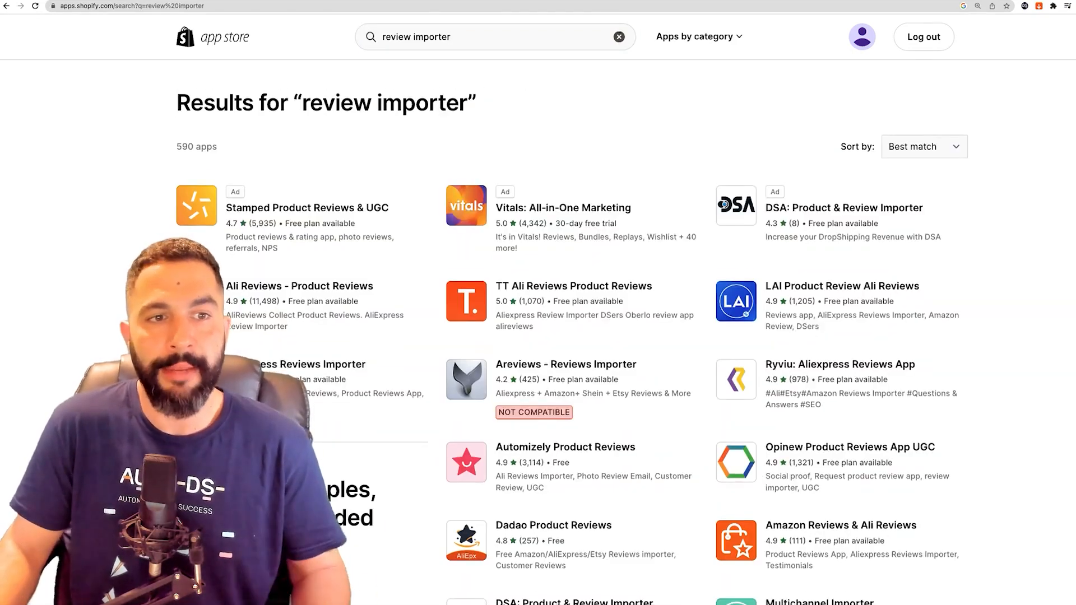
# Look through the found apps, read the Ali Reviews - Product Reviews overview, and return to the App Store home page
pyautogui.scroll(-2, 572, 342)
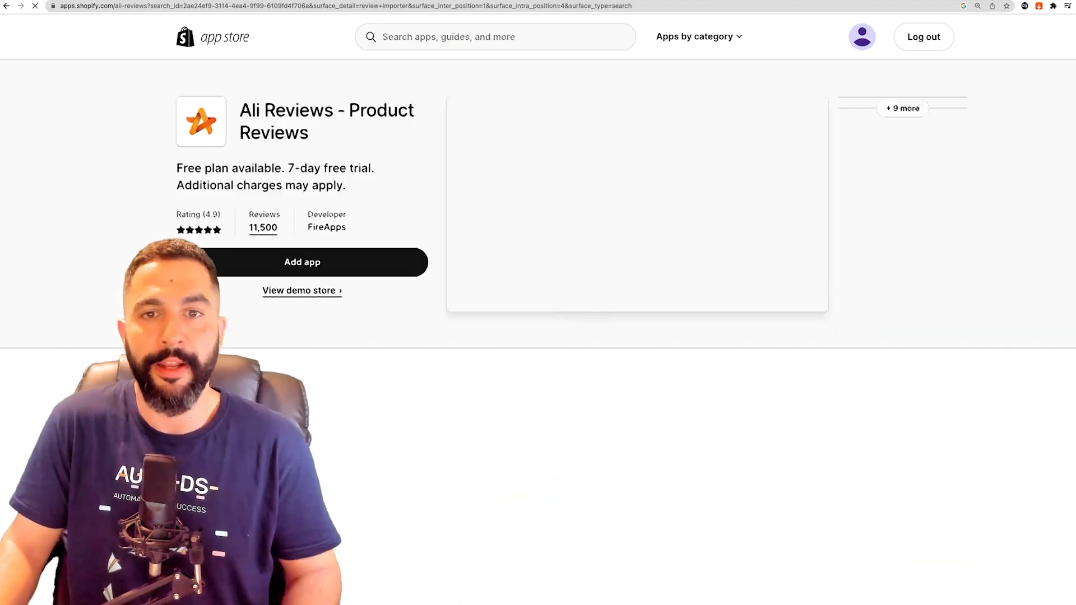
pyautogui.scroll(-1, 538, 319)
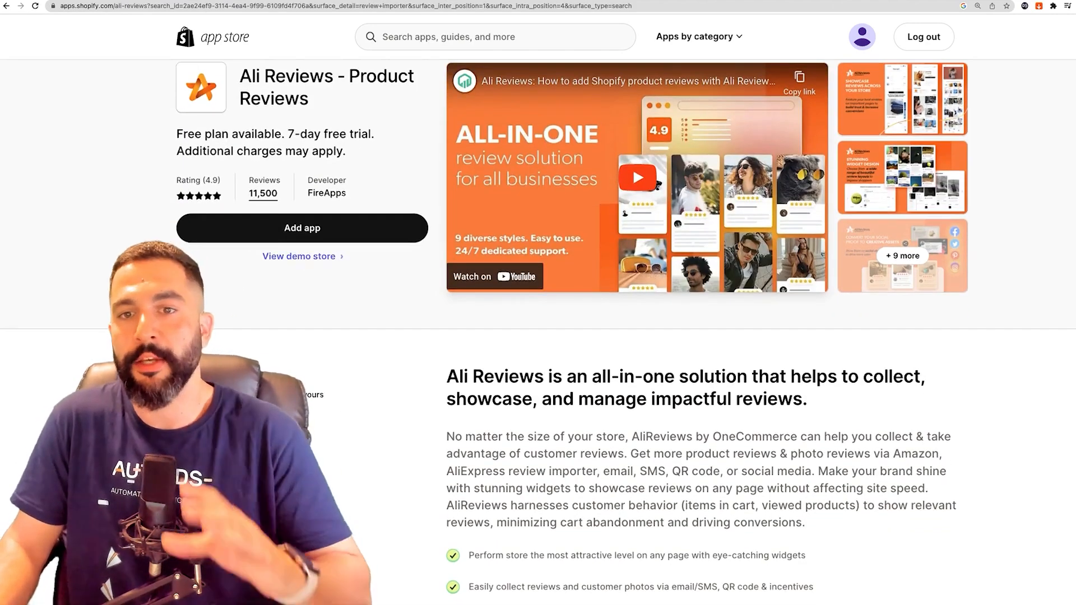
pyautogui.scroll(1, 303, 290)
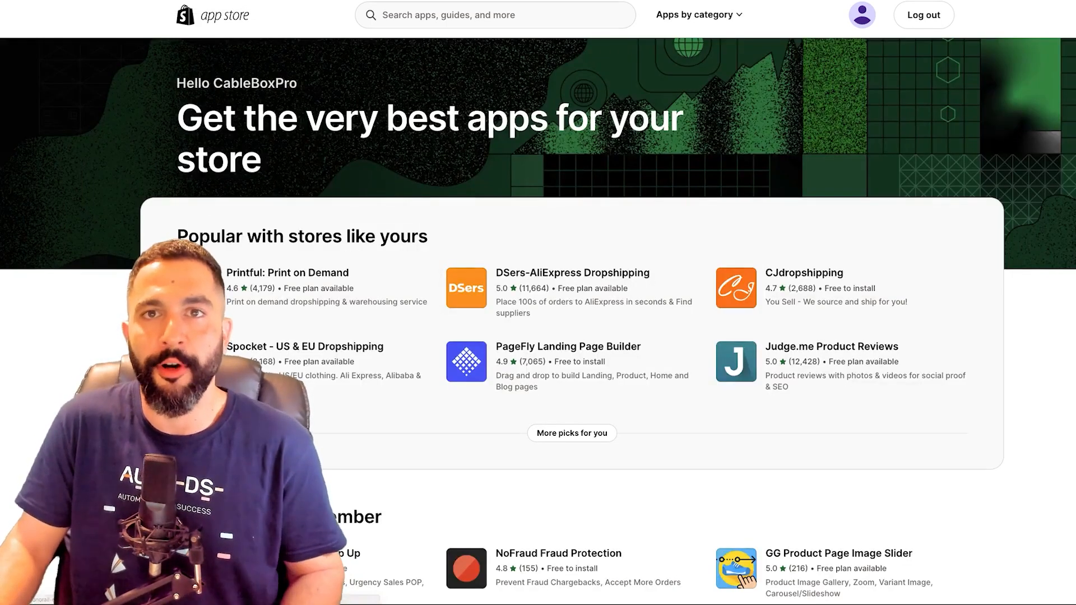
pyautogui.scroll(-1, 537, 319)
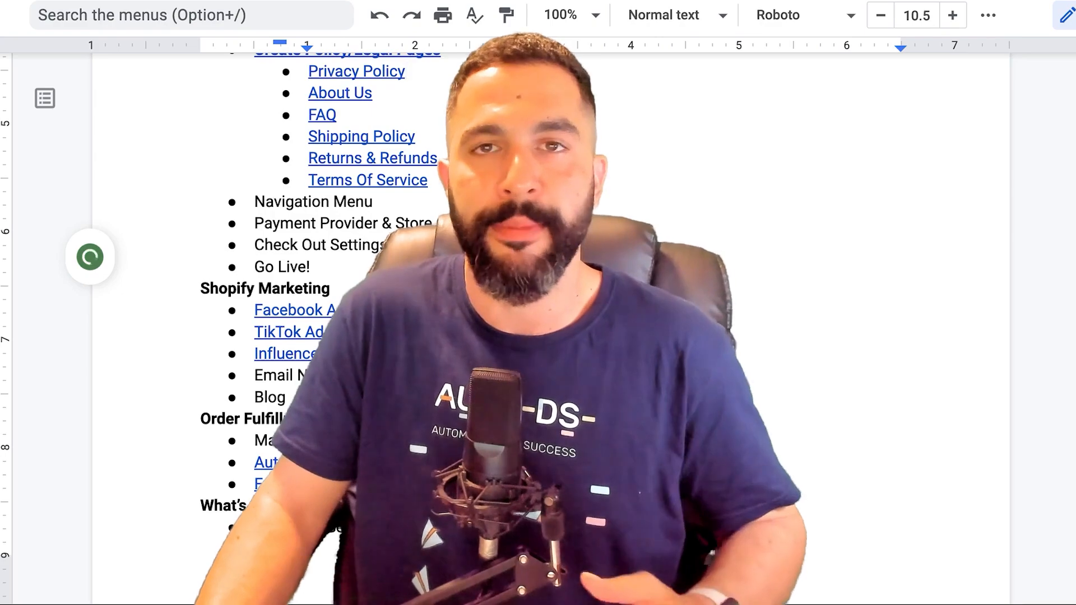
# Switch to the Google Docs outline and go back over its Create Shopify Store and Product Research sections
pyautogui.scroll(6, 538, 303)
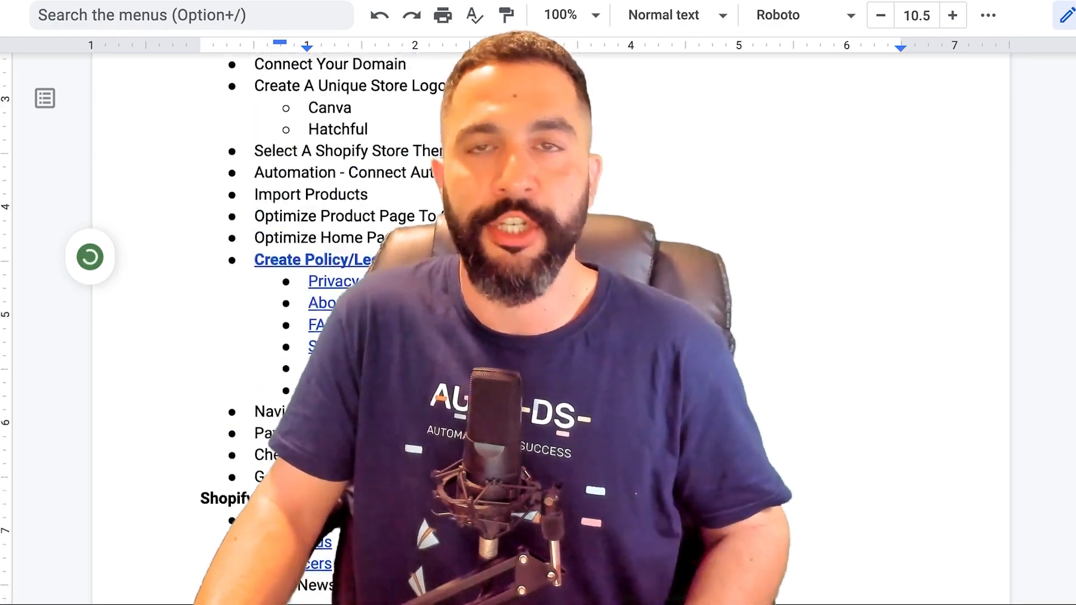
pyautogui.scroll(3, 538, 303)
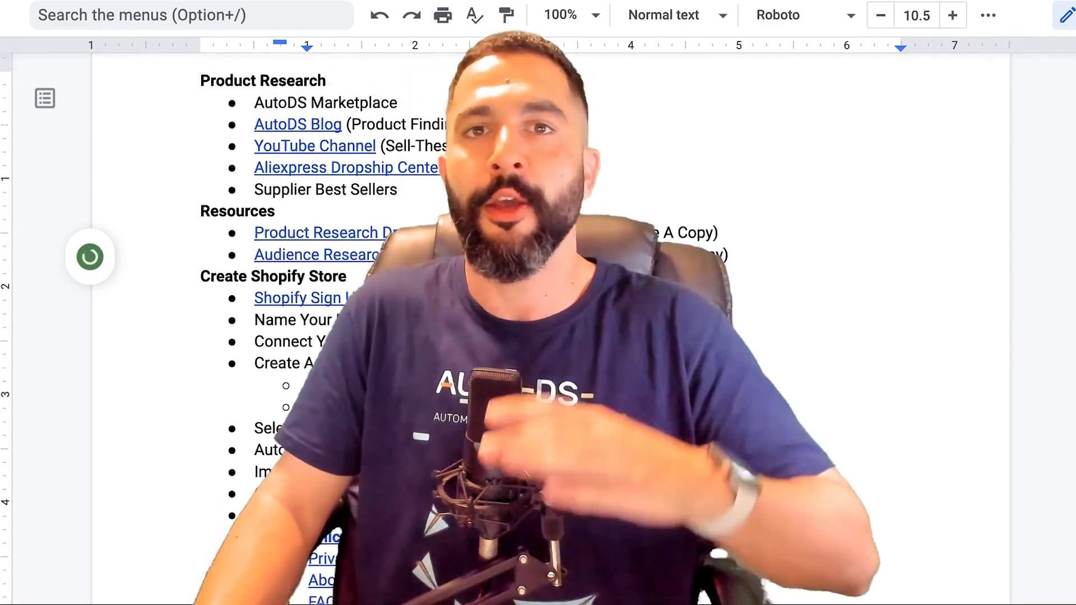
pyautogui.scroll(-1, 538, 302)
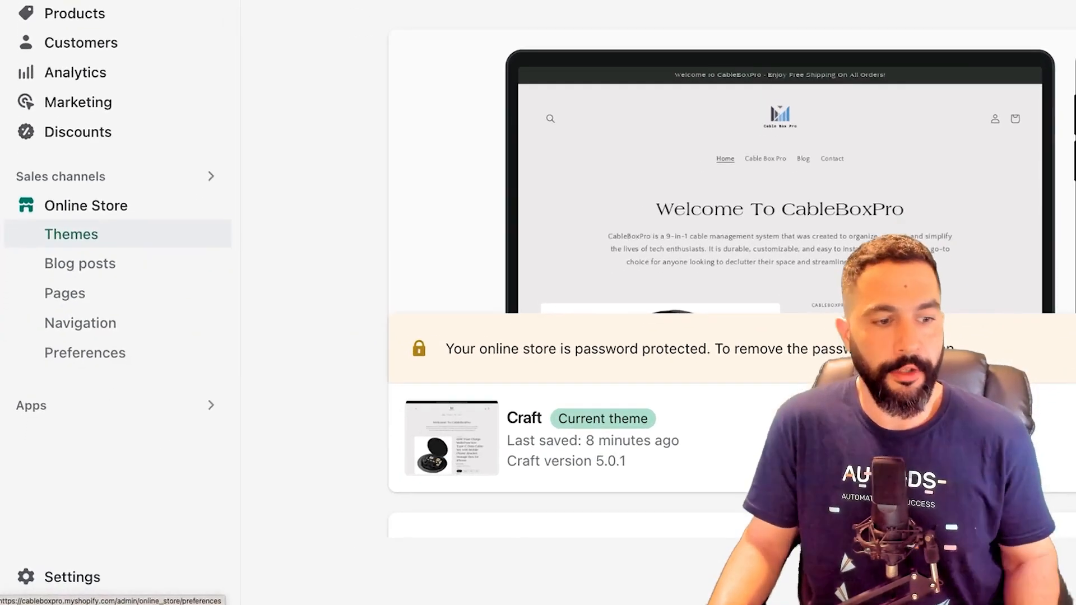
# Open the third-party payment providers in the store's payment settings and review their availability and supported cards
pyautogui.click(96, 583)
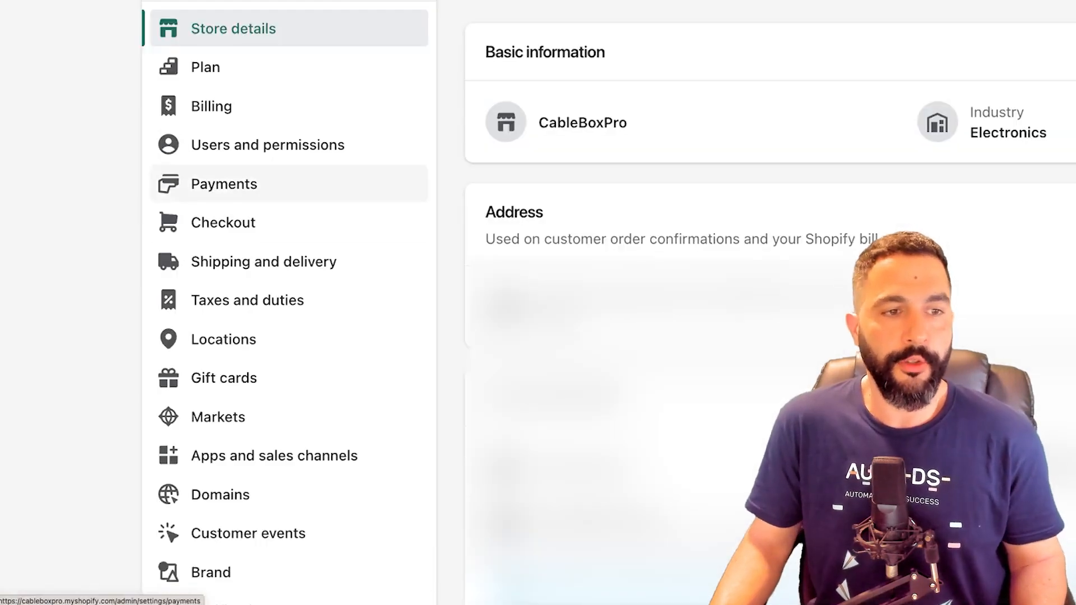
pyautogui.click(224, 184)
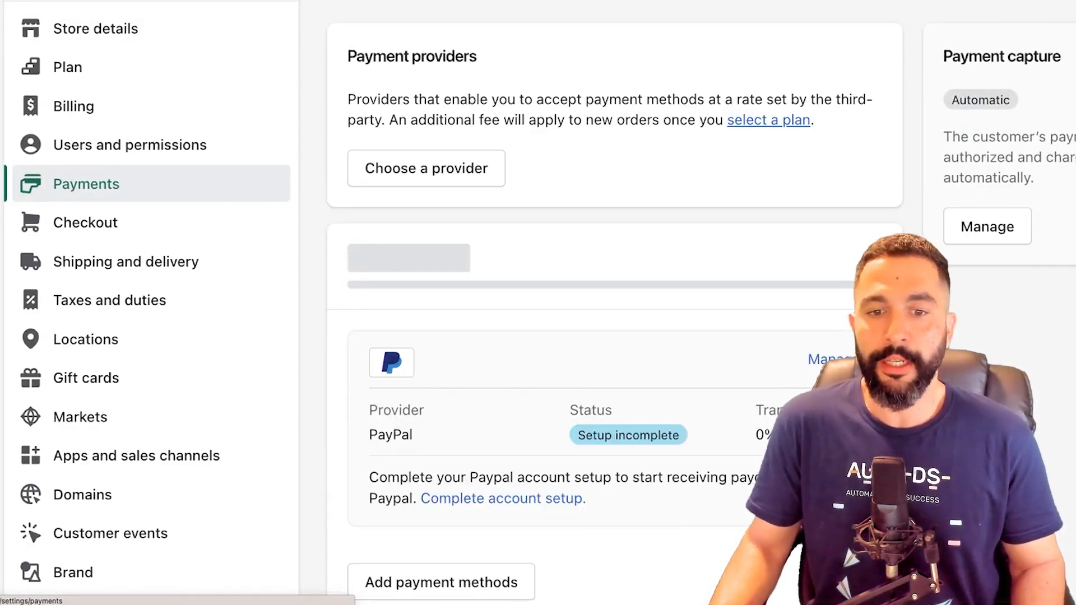
pyautogui.click(426, 168)
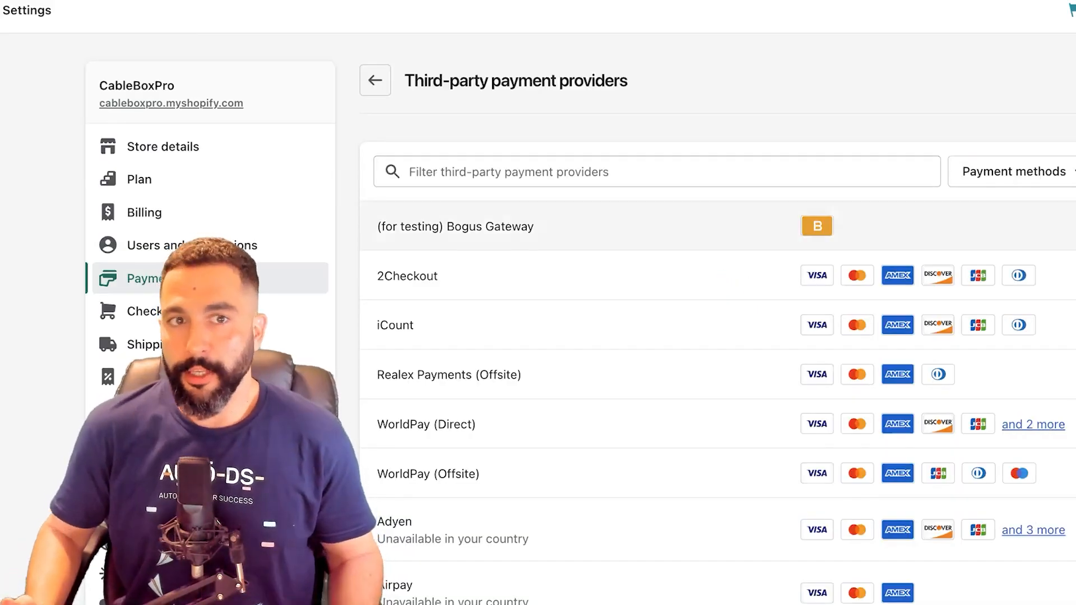
pyautogui.scroll(-7, 717, 336)
pyautogui.scroll(6, 717, 337)
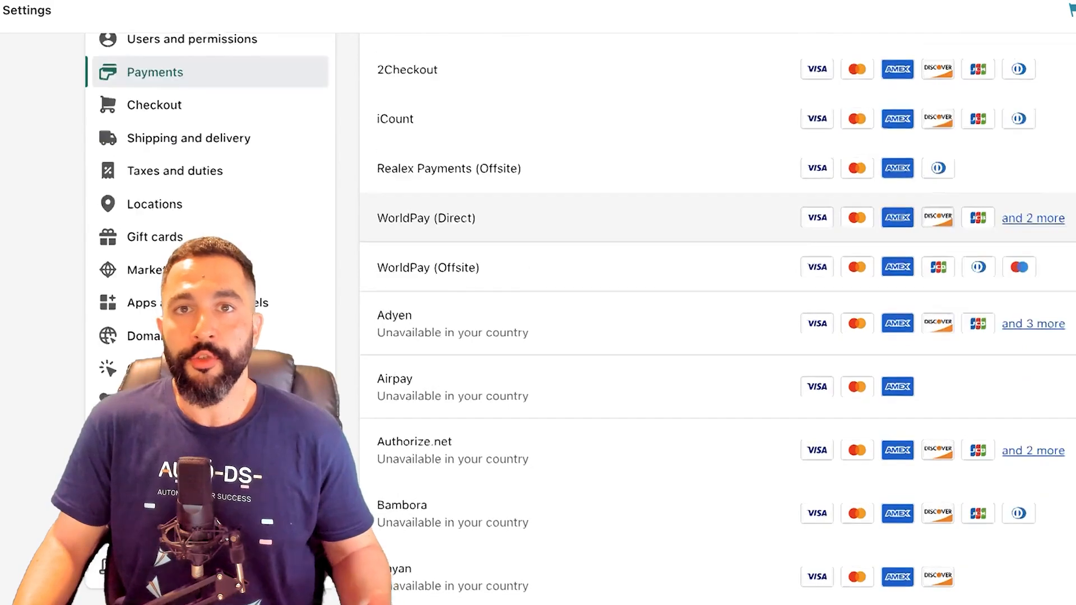
pyautogui.scroll(-7, 717, 336)
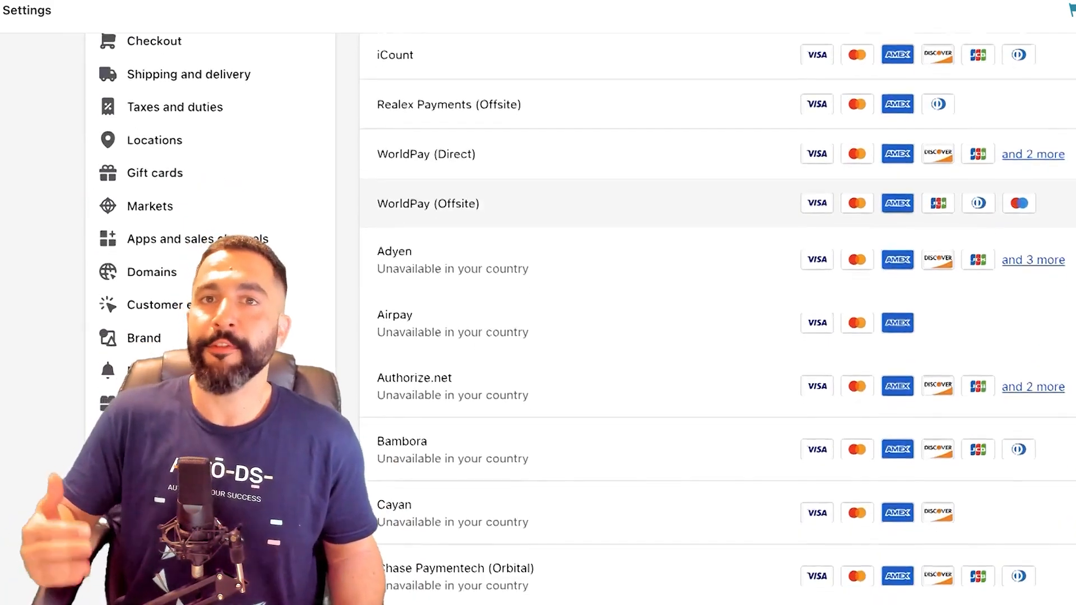
pyautogui.scroll(-2, 718, 174)
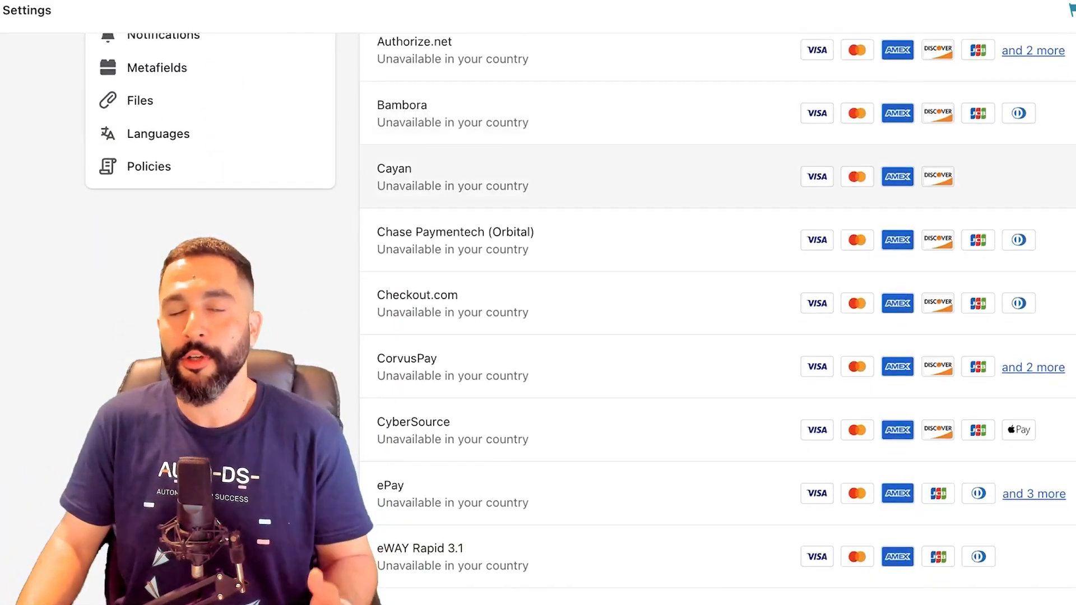
pyautogui.scroll(-8, 717, 174)
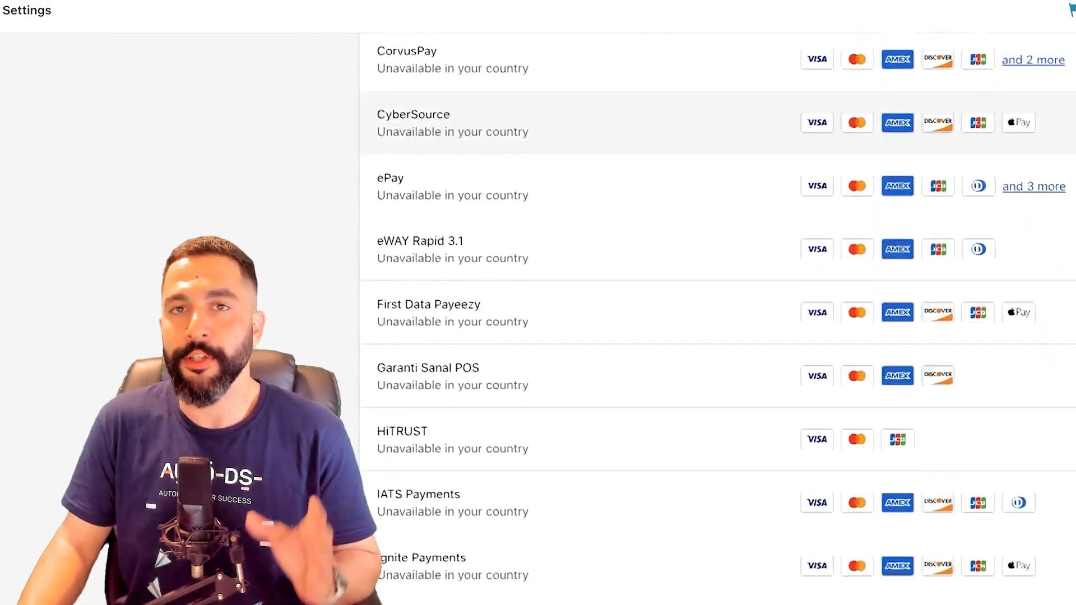
# Look through the remaining third-party payment providers, switch to Shopify's payment gateways page, and find its payment information by country or region
pyautogui.scroll(-10, 718, 174)
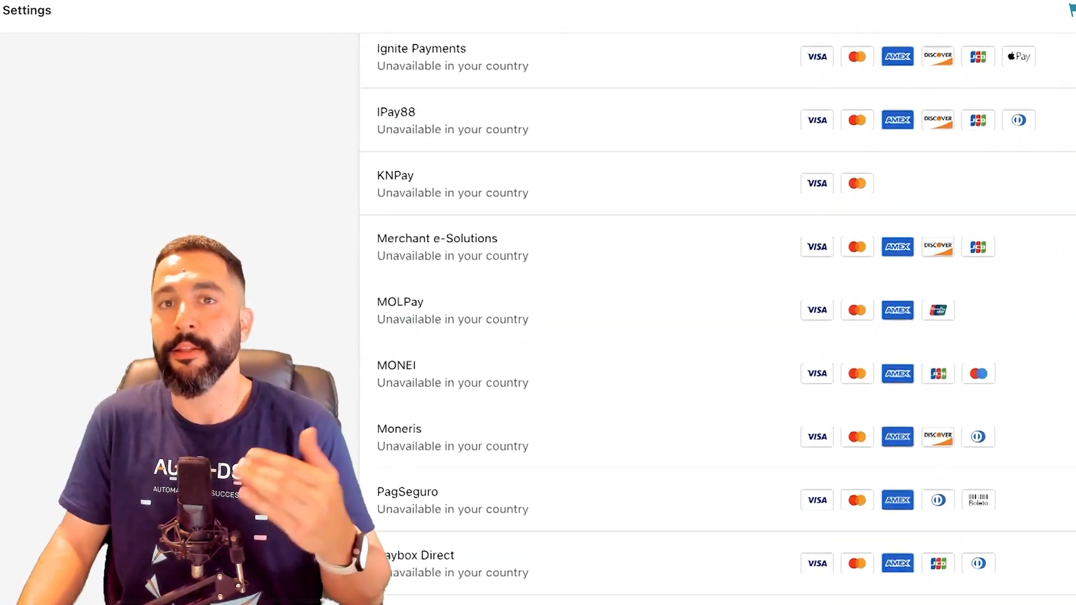
pyautogui.scroll(-4, 717, 174)
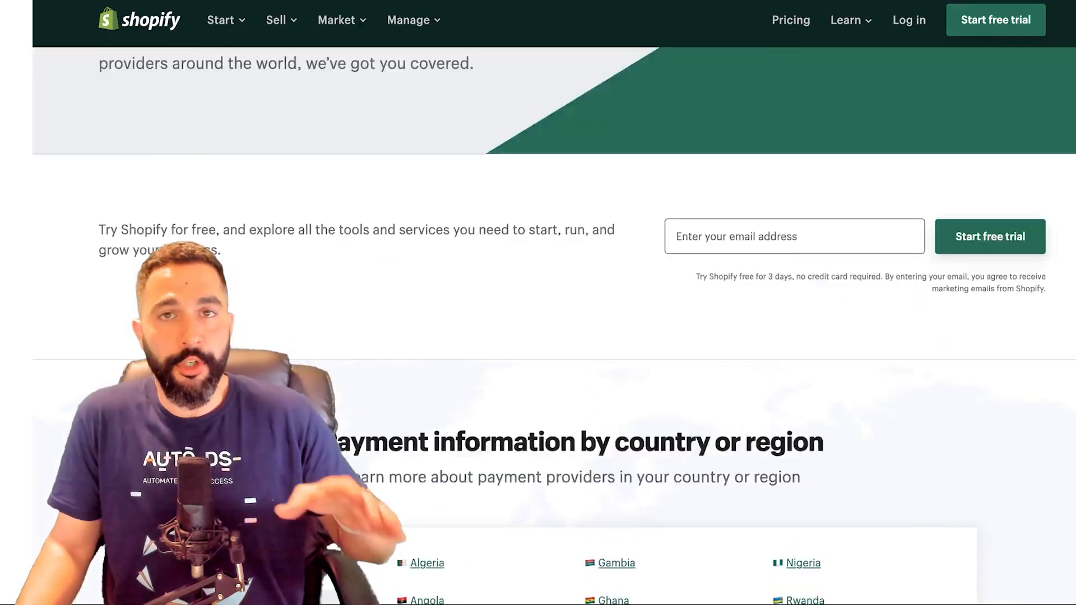
pyautogui.scroll(4, 560, 302)
pyautogui.scroll(-1, 561, 302)
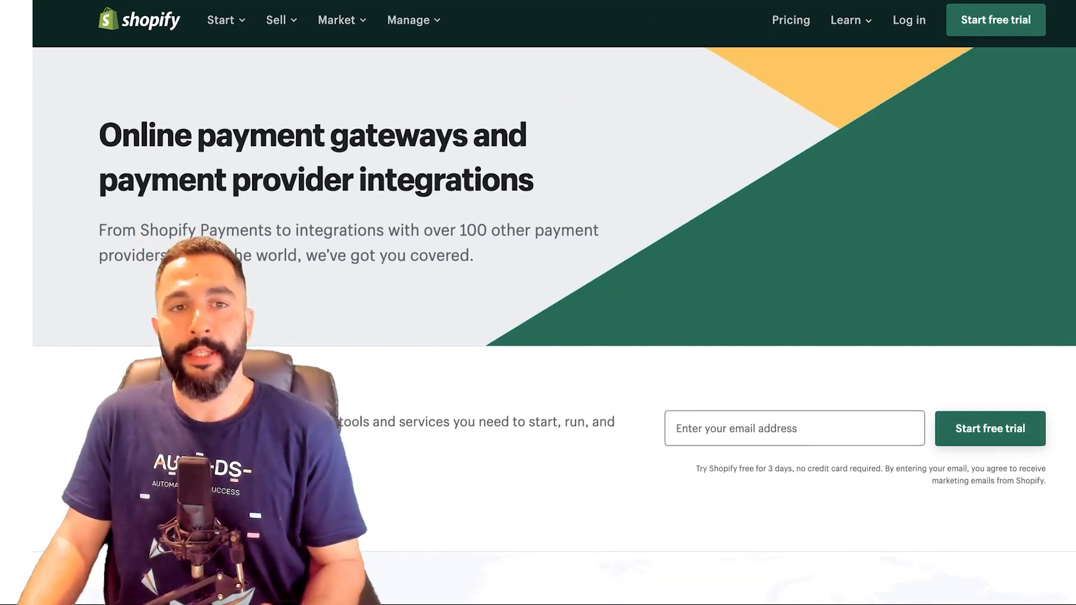
pyautogui.scroll(-1, 560, 303)
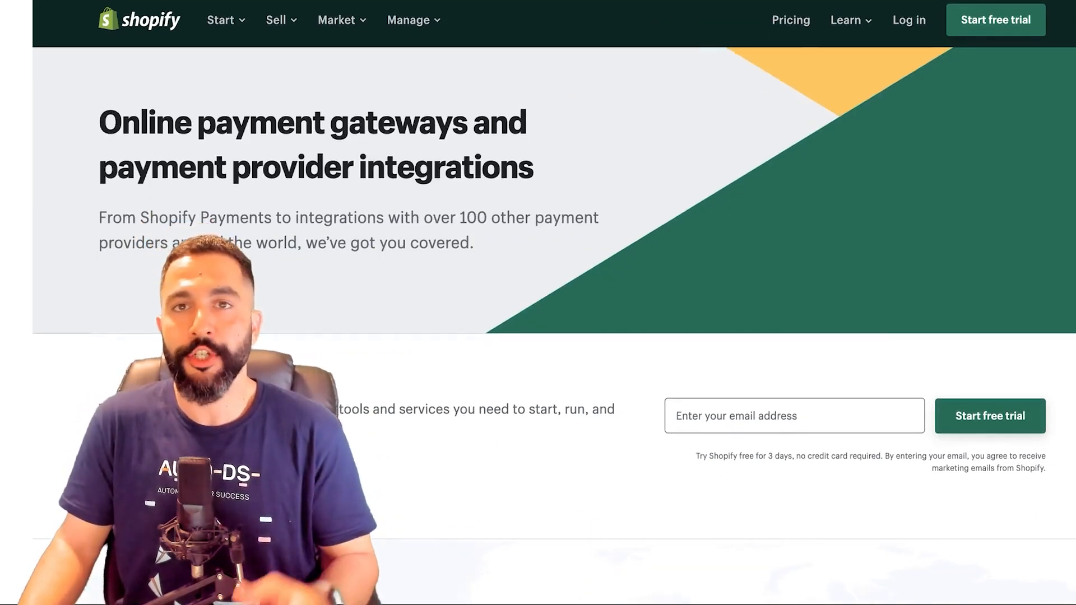
pyautogui.scroll(-5, 553, 325)
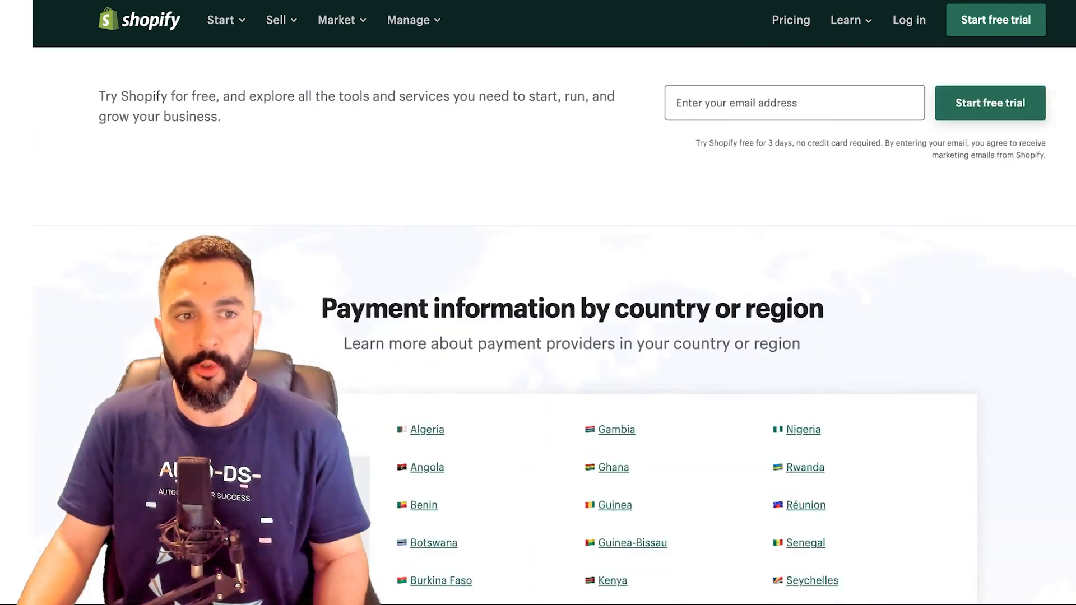
pyautogui.scroll(-3, 538, 336)
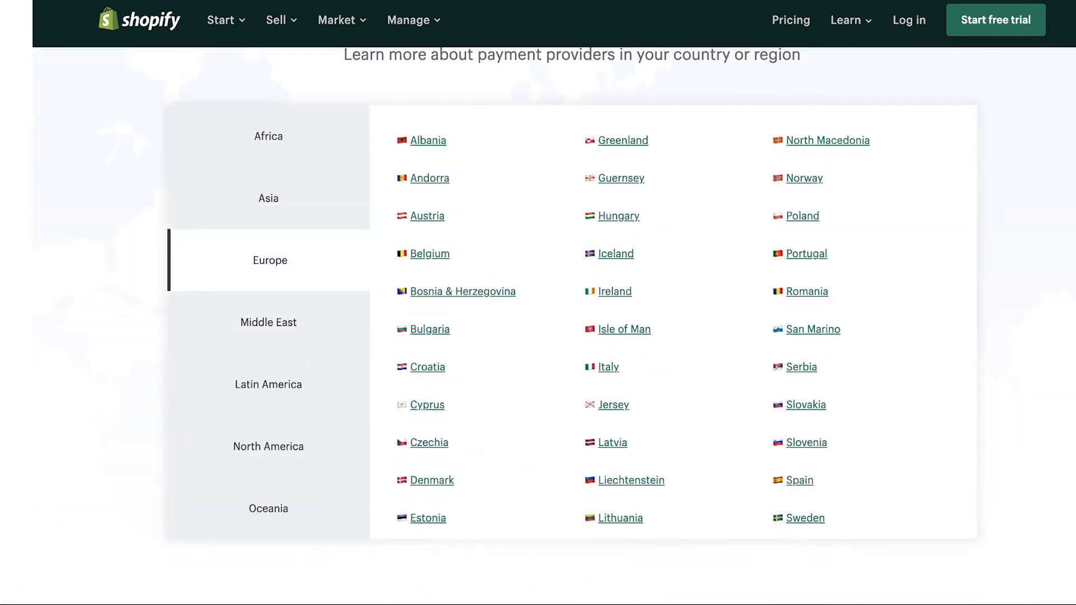
# Browse the Middle East and Europe country lists and open the payment gateways page for Norway
pyautogui.click(269, 322)
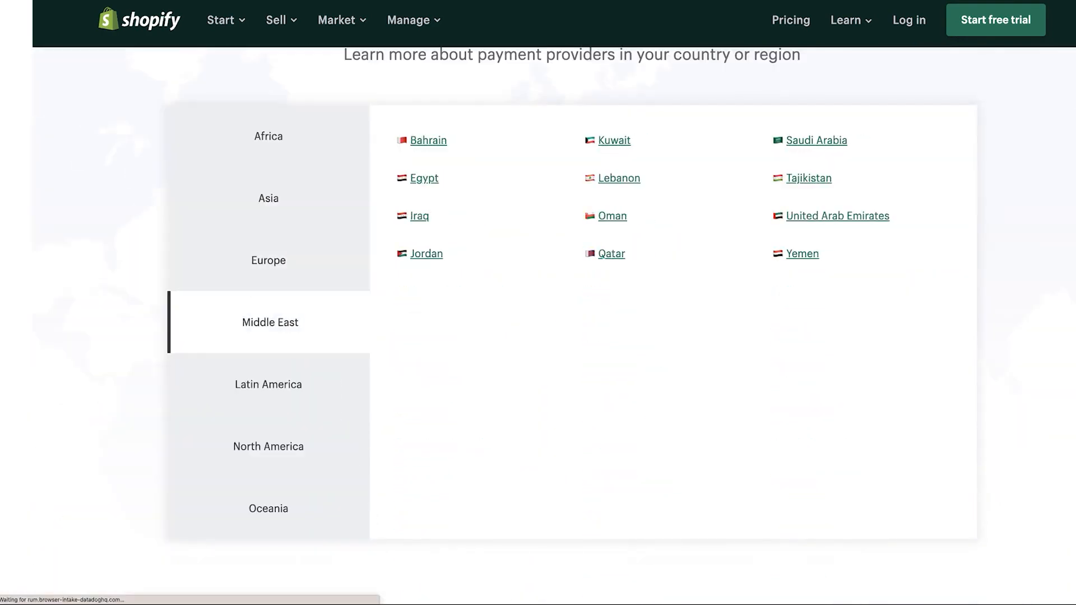
pyautogui.scroll(-2, 538, 325)
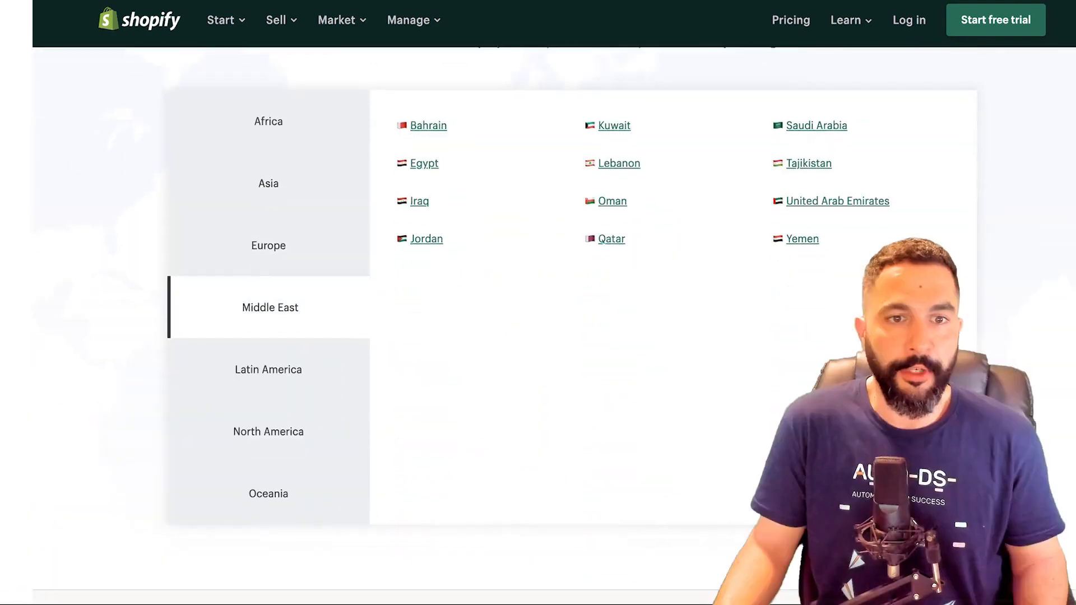
pyautogui.scroll(3, 538, 325)
pyautogui.click(268, 276)
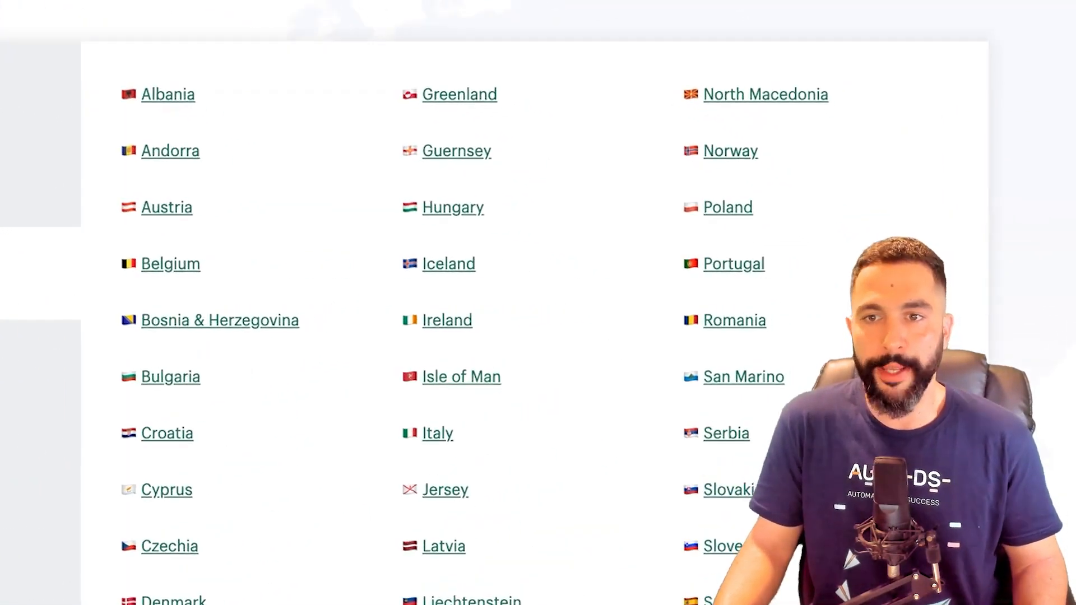
pyautogui.click(758, 168)
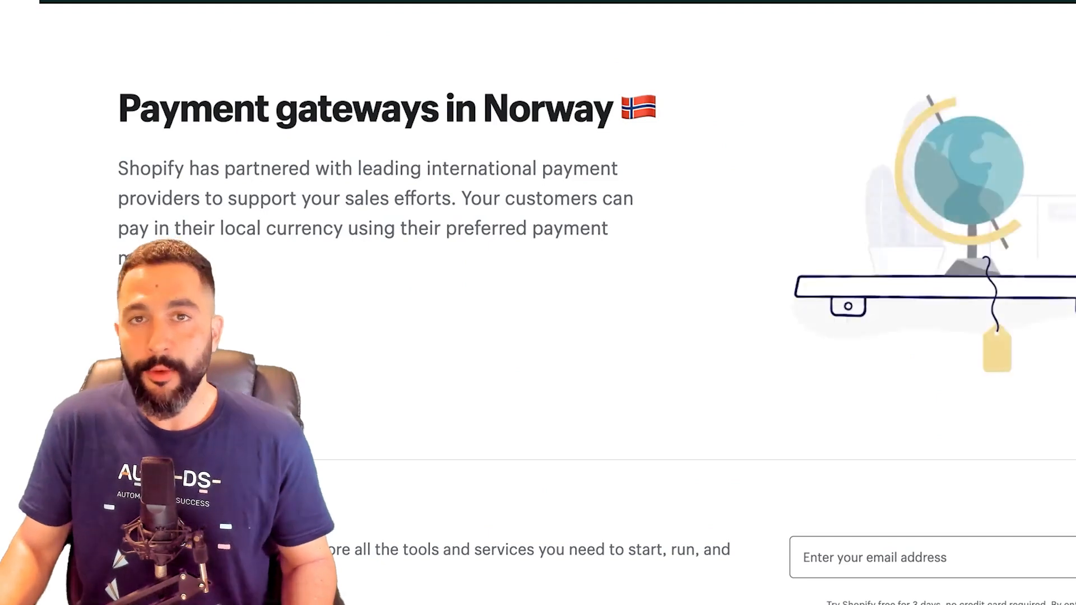
# Review the payment providers supported in Norway, including the Mollie payment options
pyautogui.scroll(-6, 538, 336)
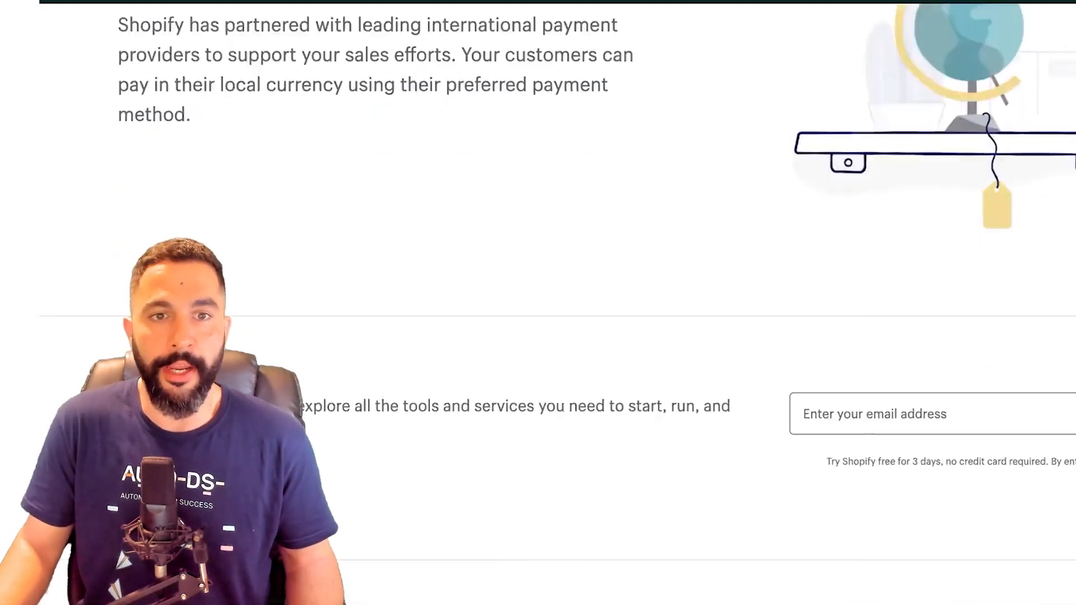
pyautogui.scroll(-6, 538, 336)
pyautogui.moveTo(338, 117); pyautogui.dragTo(949, 521)
pyautogui.click(949, 520)
pyautogui.scroll(-5, 661, 314)
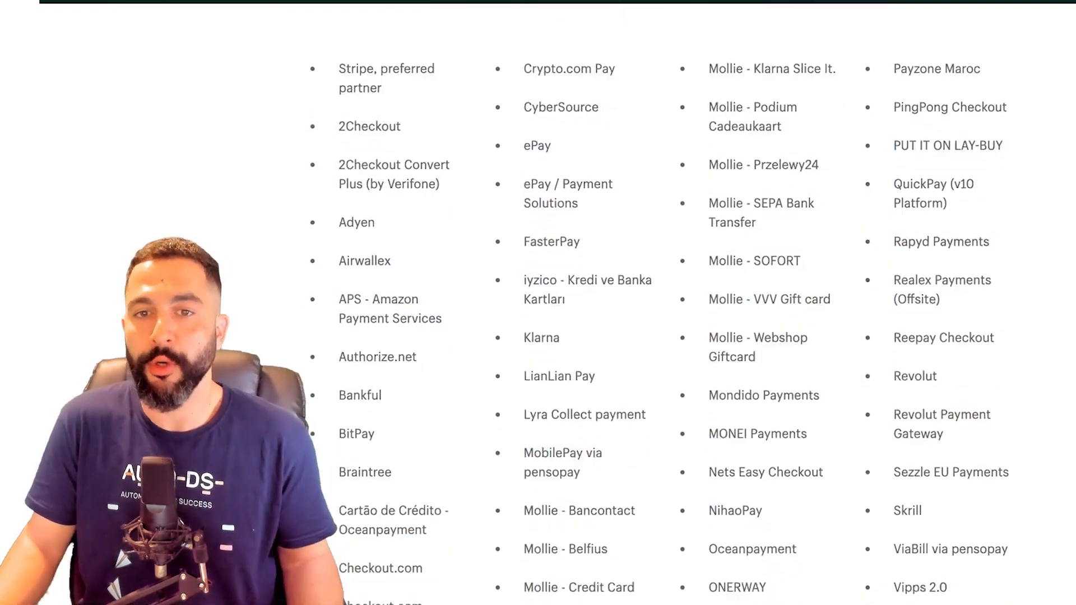
pyautogui.scroll(-1, 662, 313)
pyautogui.moveTo(796, 166); pyautogui.dragTo(708, 166)
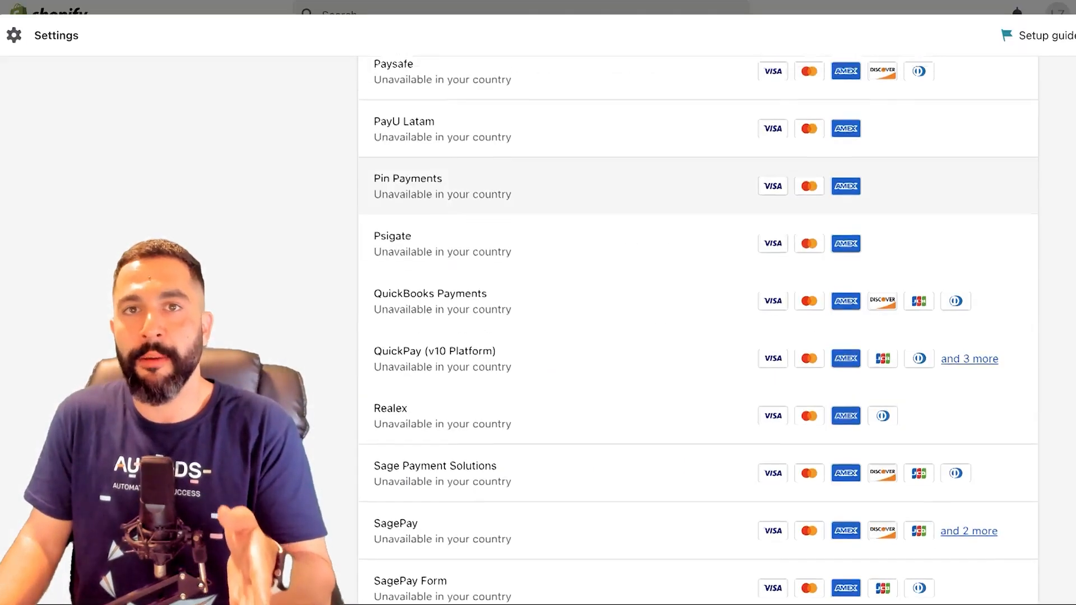
# Go back over the third-party providers in the store's payment settings and revisit Shopify's payment gateways overview page
pyautogui.scroll(6, 698, 329)
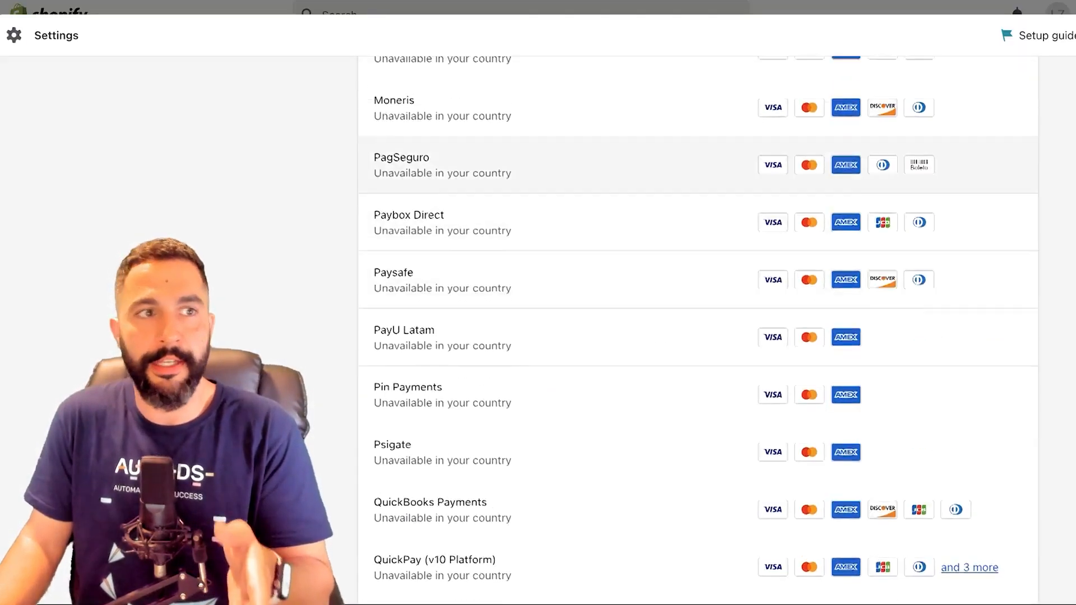
pyautogui.scroll(15, 697, 330)
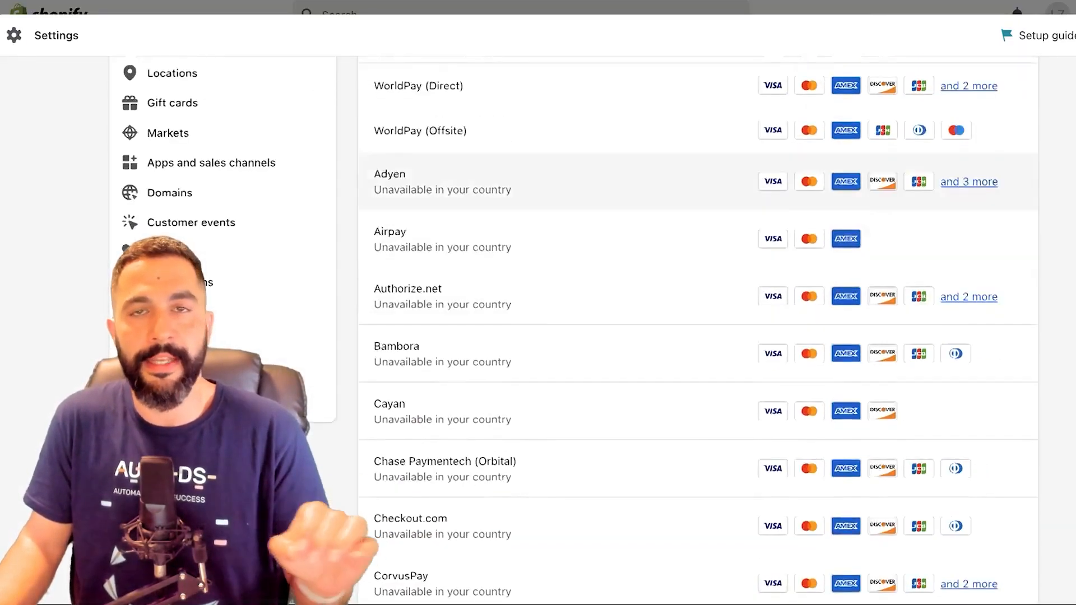
pyautogui.scroll(2, 235, 145)
pyautogui.scroll(-1, 280, 267)
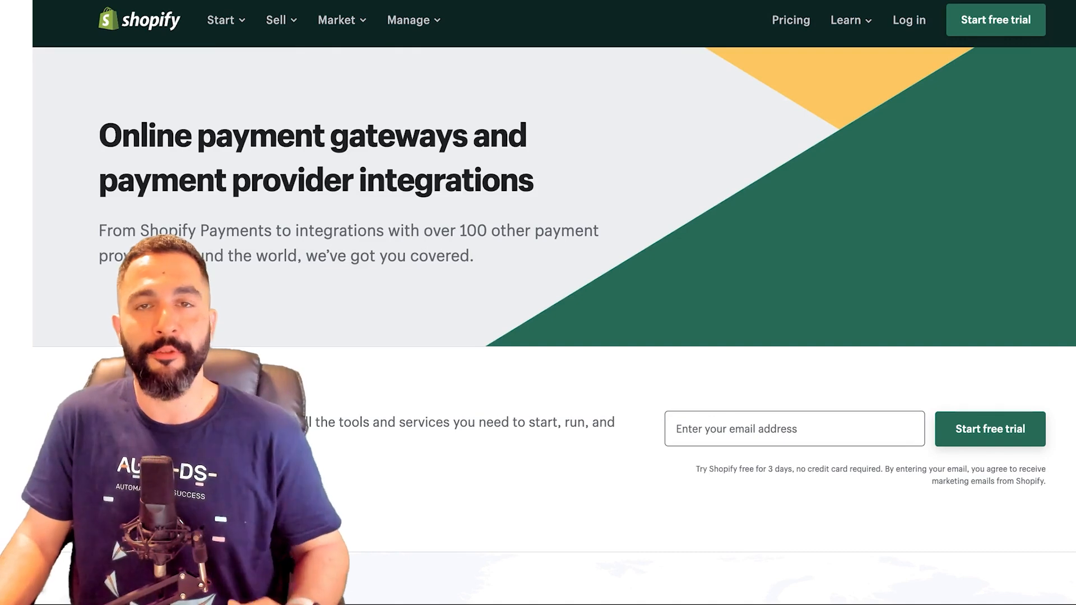
pyautogui.scroll(-3, 553, 300)
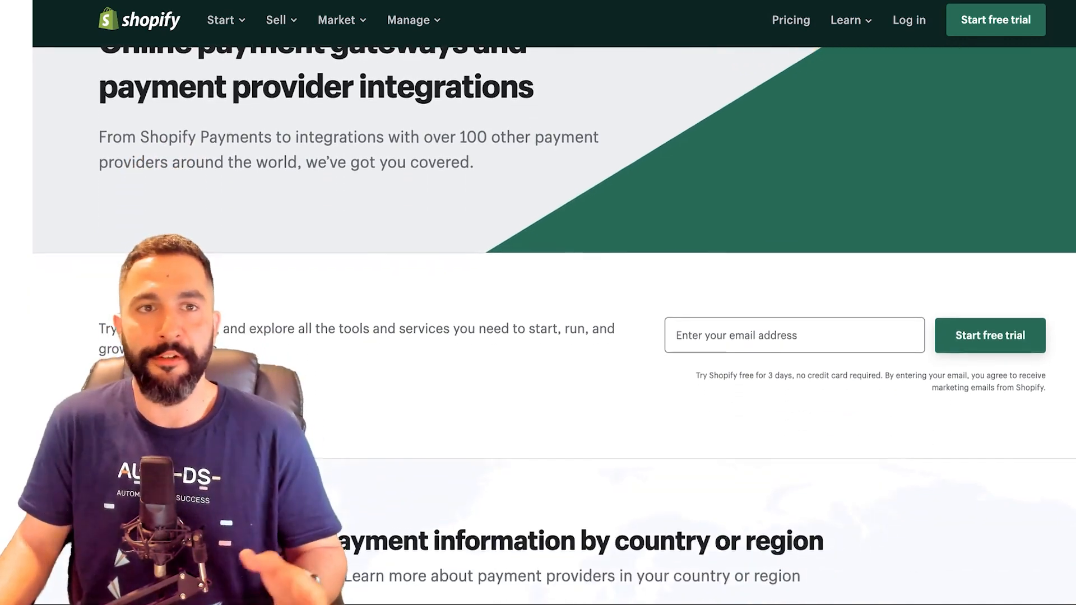
pyautogui.scroll(3, 554, 299)
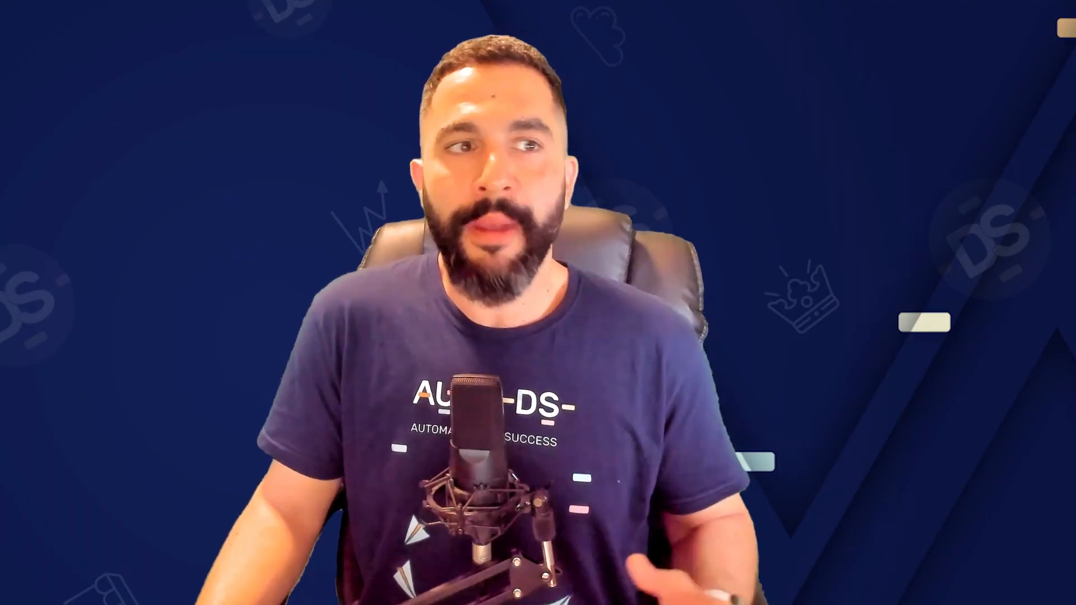
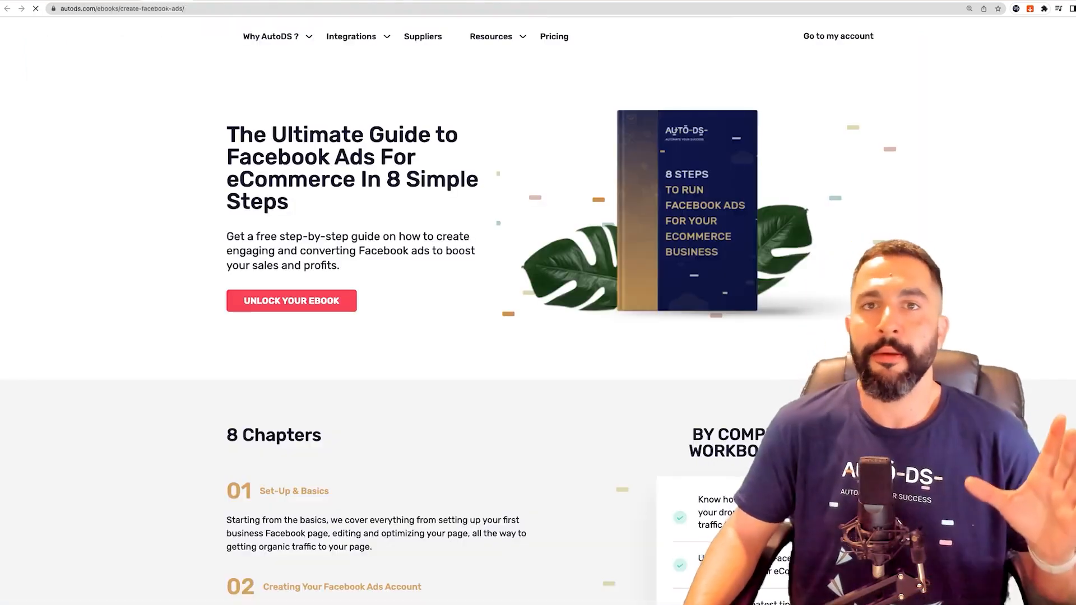
# Enlarge the AutoDS Facebook Ads ebook page, open its unlock form, and close the form without submitting it
pyautogui.press('super+equal')
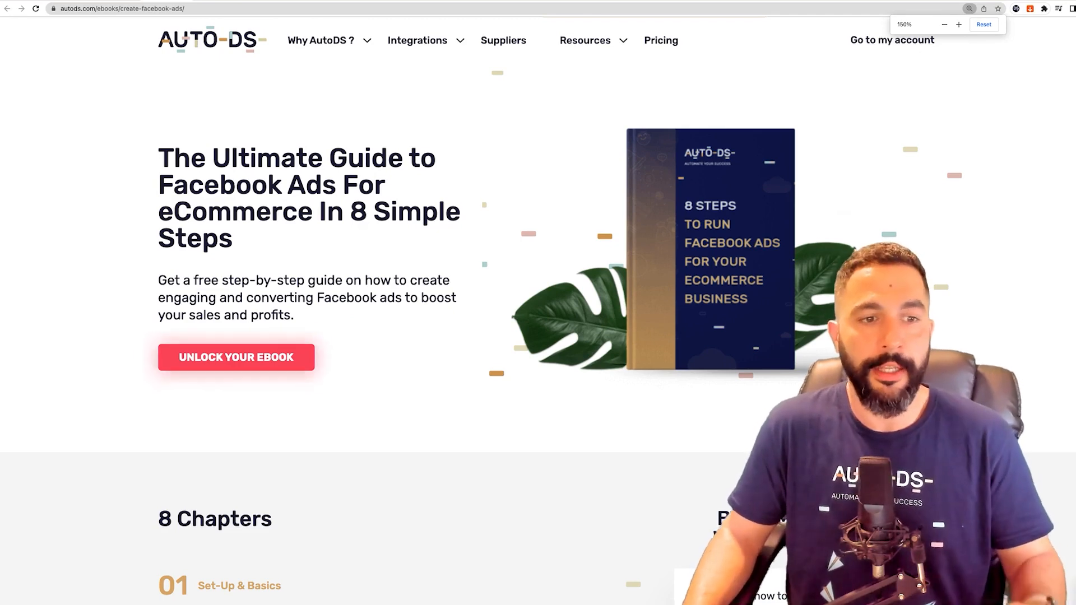
pyautogui.click(236, 357)
pyautogui.click(590, 310)
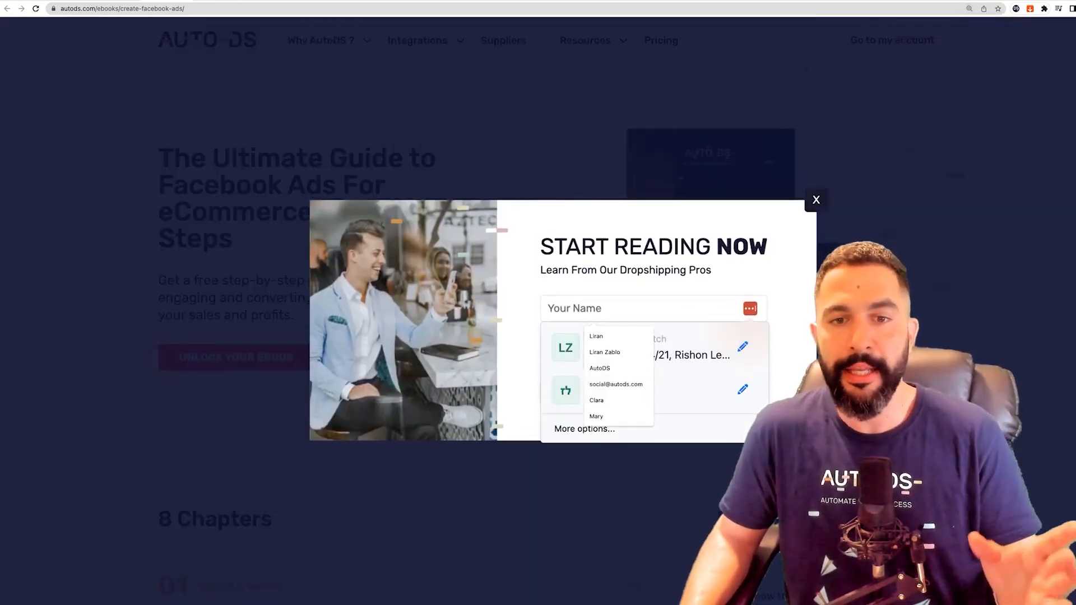
pyautogui.click(816, 200)
# Read through the Facebook Ads ebook's chapter summaries and the list of workbook outcomes
pyautogui.scroll(-1, 537, 311)
pyautogui.scroll(-7, 538, 333)
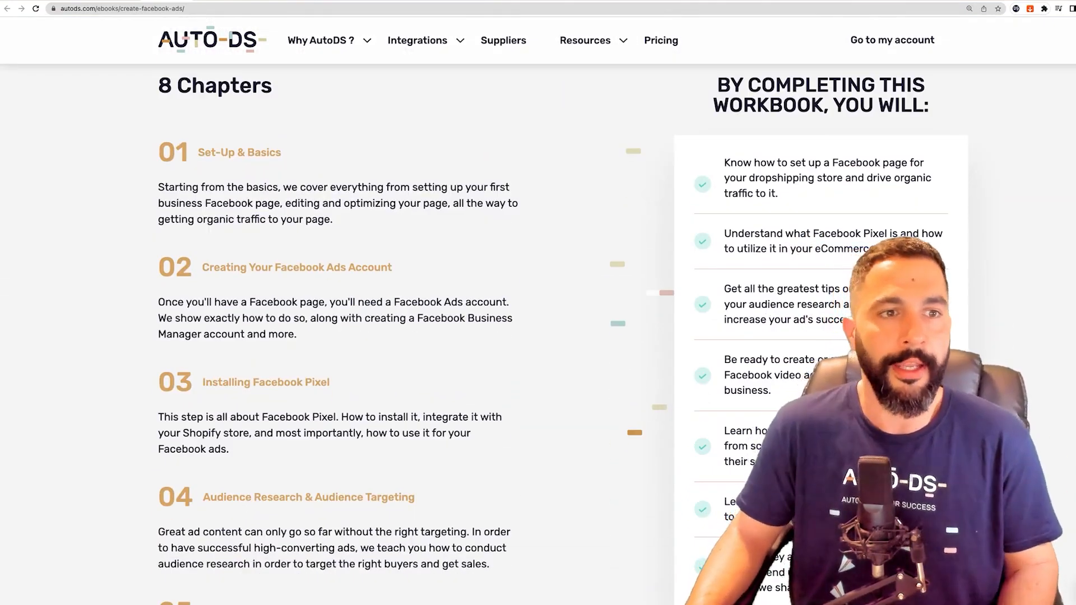
pyautogui.scroll(-1, 538, 334)
pyautogui.scroll(-2, 538, 333)
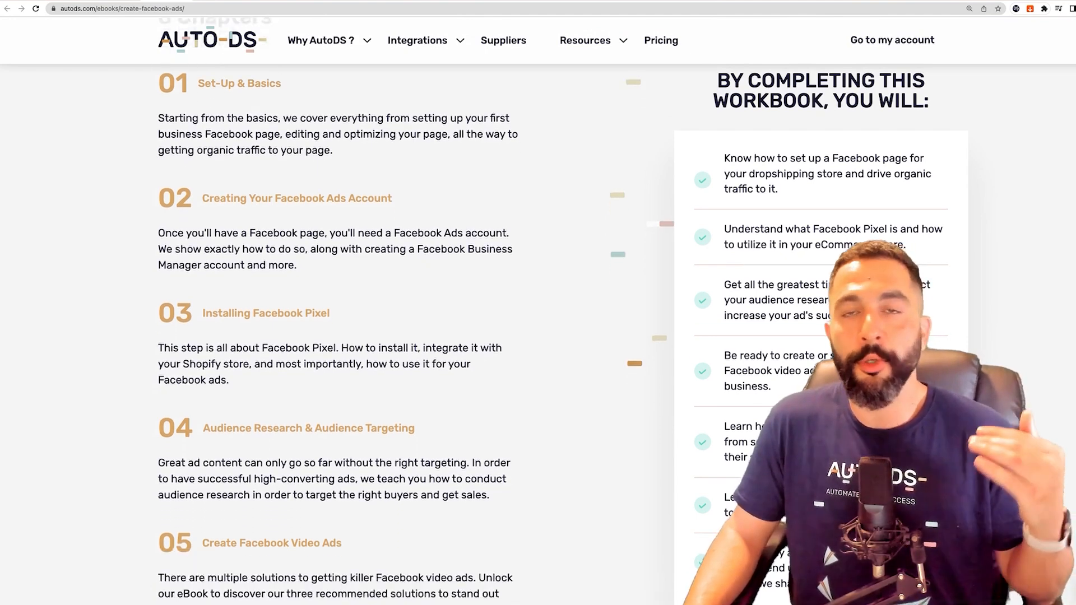
pyautogui.scroll(-1, 538, 333)
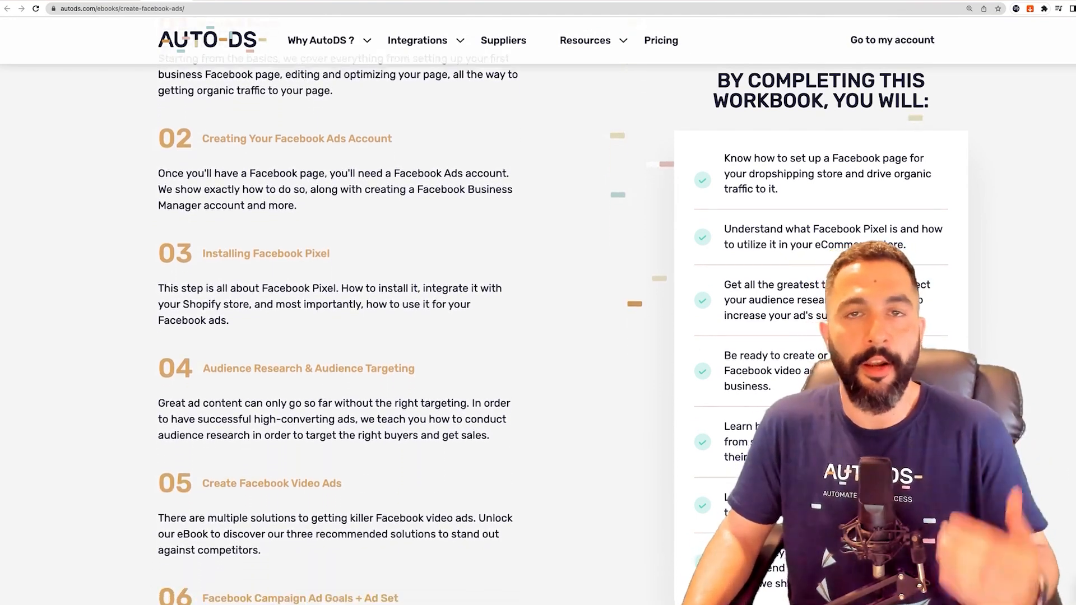
pyautogui.scroll(-1, 538, 333)
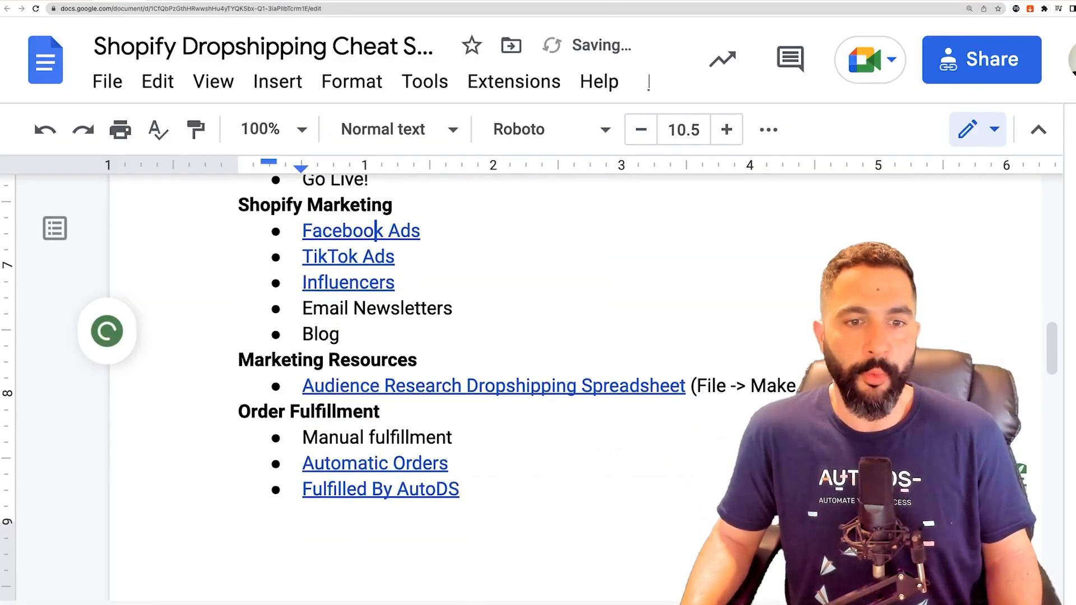
# Open the Audience Research Dropshipping Spreadsheet linked in the Google Docs cheat sheet and look over its questions and sample answers
pyautogui.click(425, 385)
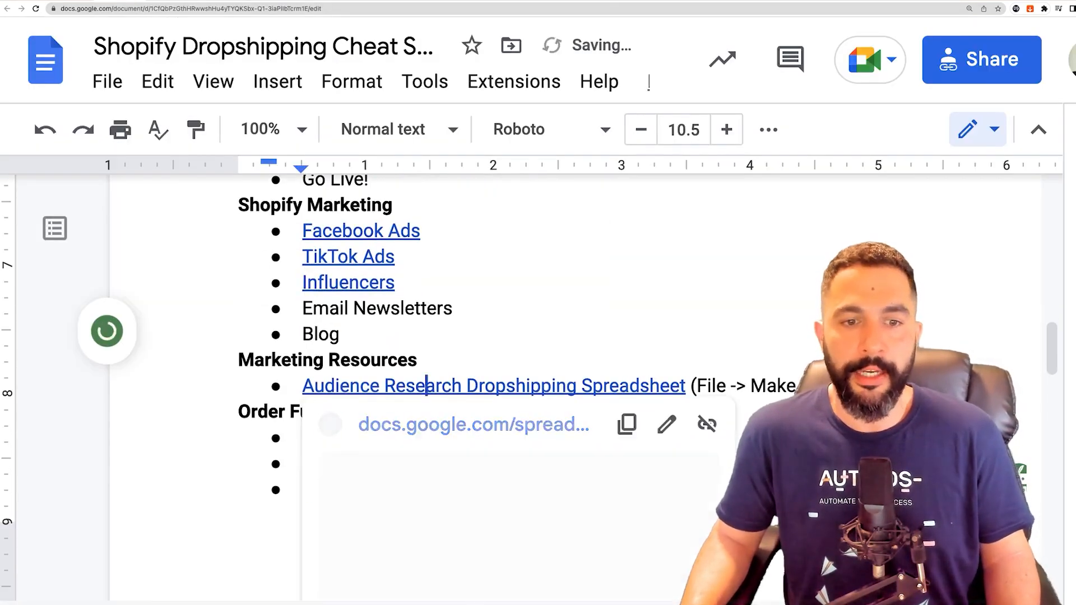
pyautogui.click(538, 423)
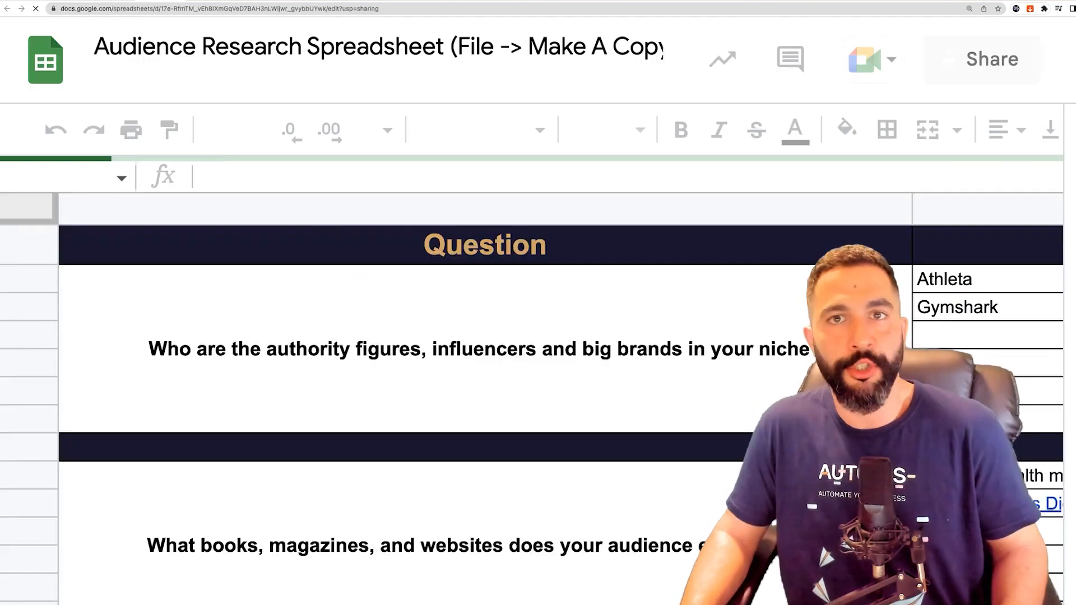
pyautogui.scroll(-4, 392, 364)
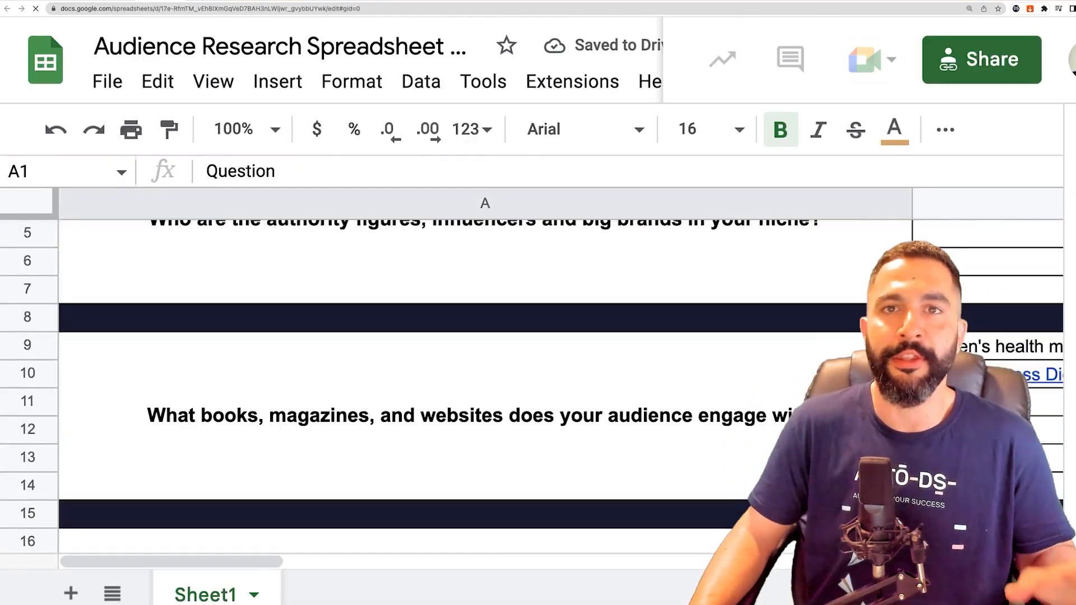
pyautogui.scroll(3, 785, 386)
pyautogui.hscroll(5, 785, 387)
pyautogui.hscroll(-5, 785, 387)
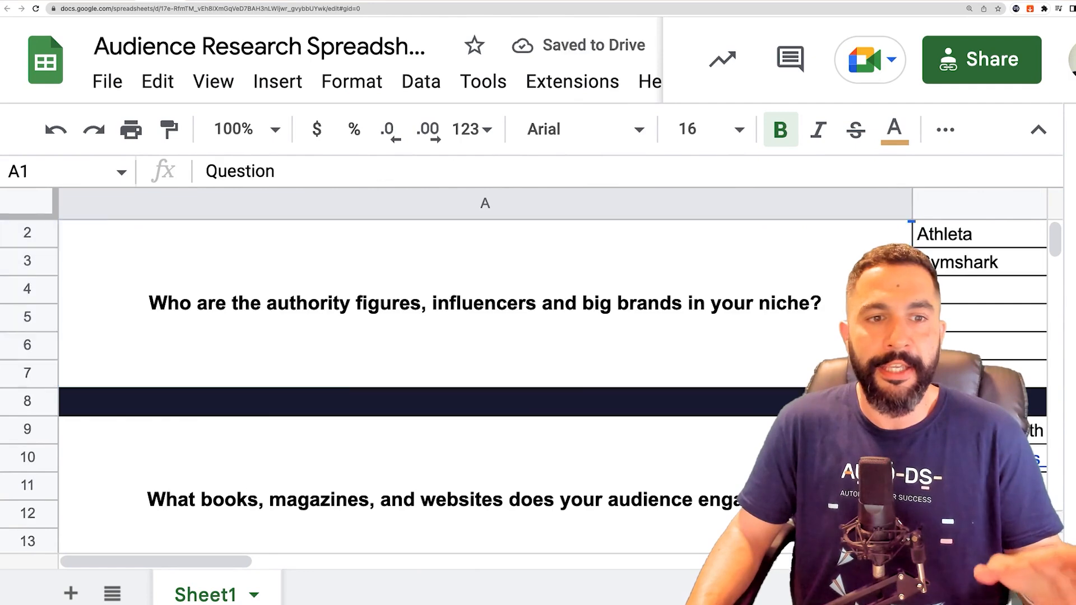
pyautogui.scroll(-3, 784, 387)
pyautogui.scroll(3, 785, 387)
# Go through the audience research questions down to the divider below the events question and return to the Question header
pyautogui.click(841, 402)
pyautogui.press('Down')
pyautogui.press('Down')
pyautogui.press('Down')
pyautogui.press('Down')
pyautogui.press('Down')
pyautogui.press('Down')
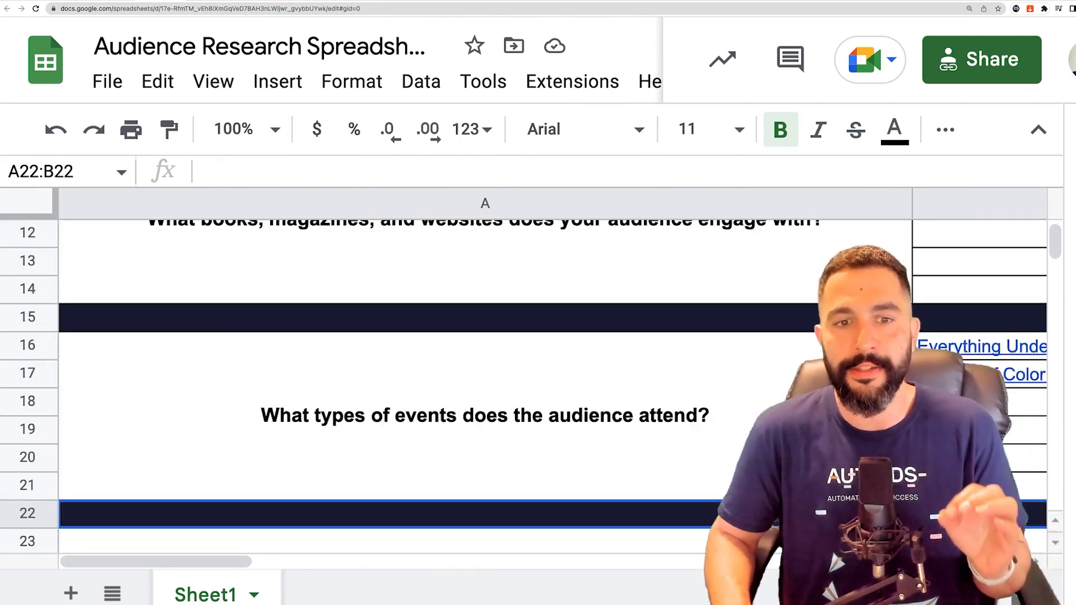
pyautogui.press('Up')
pyautogui.press('Up')
pyautogui.press('Up')
pyautogui.press('Up')
pyautogui.press('Up')
pyautogui.press('Up')
pyautogui.press('Up')
pyautogui.press('Up')
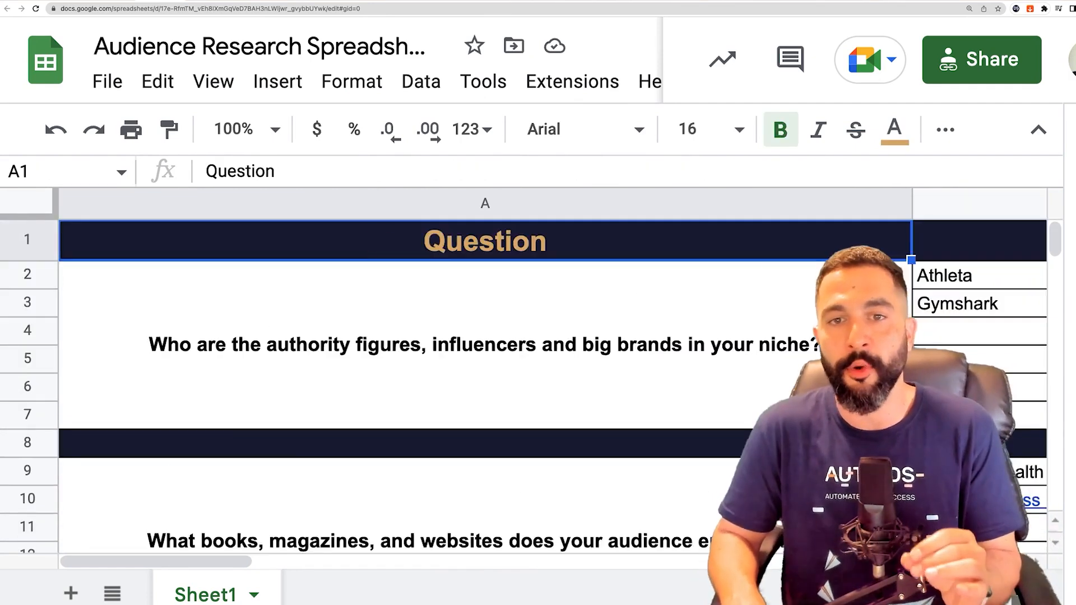
# Step through the research questions one by one, from authority figures and brands to other relevant products the audience uses
pyautogui.press('Right')
pyautogui.press('Down')
pyautogui.press('Left')
pyautogui.press('Right')
pyautogui.press('Left')
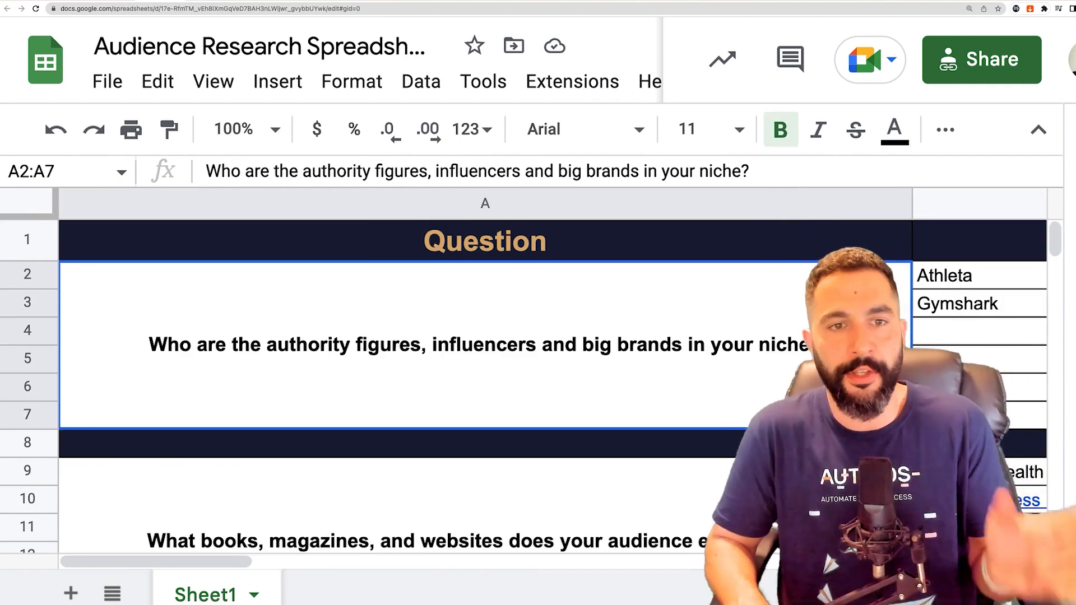
pyautogui.press('Down')
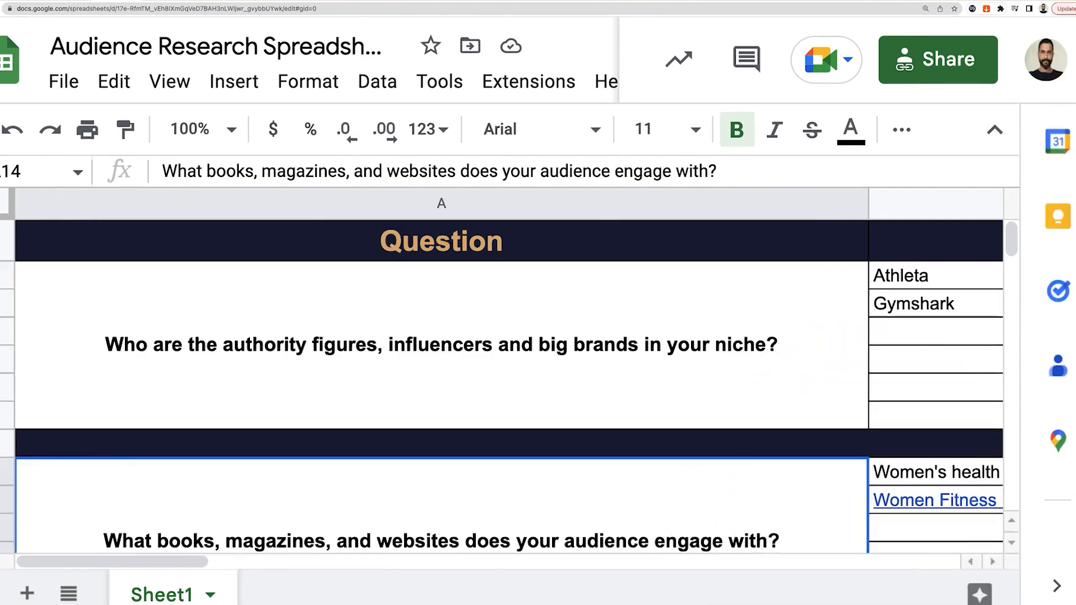
pyautogui.press('Down')
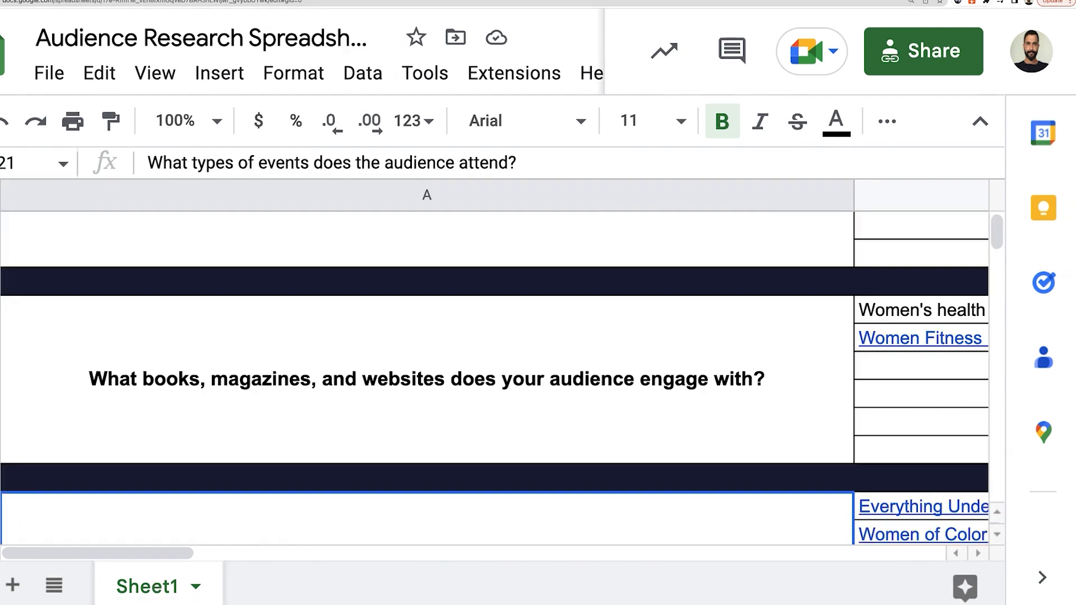
pyautogui.press('Down')
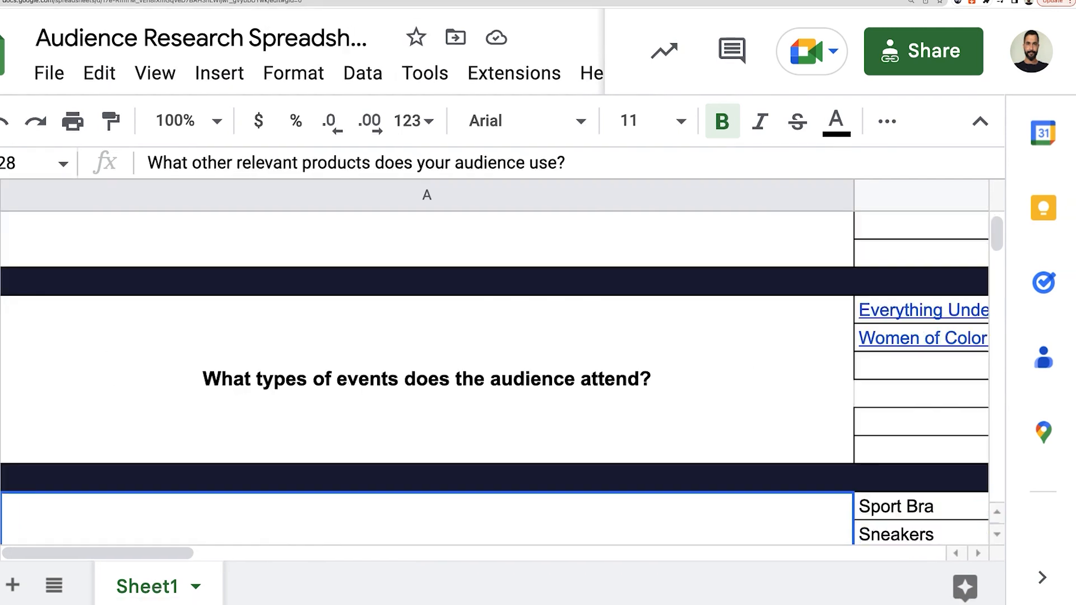
# Look over the sample magazine and event answers beside the audience research questions and return to the start of the sheet
pyautogui.press('Down')
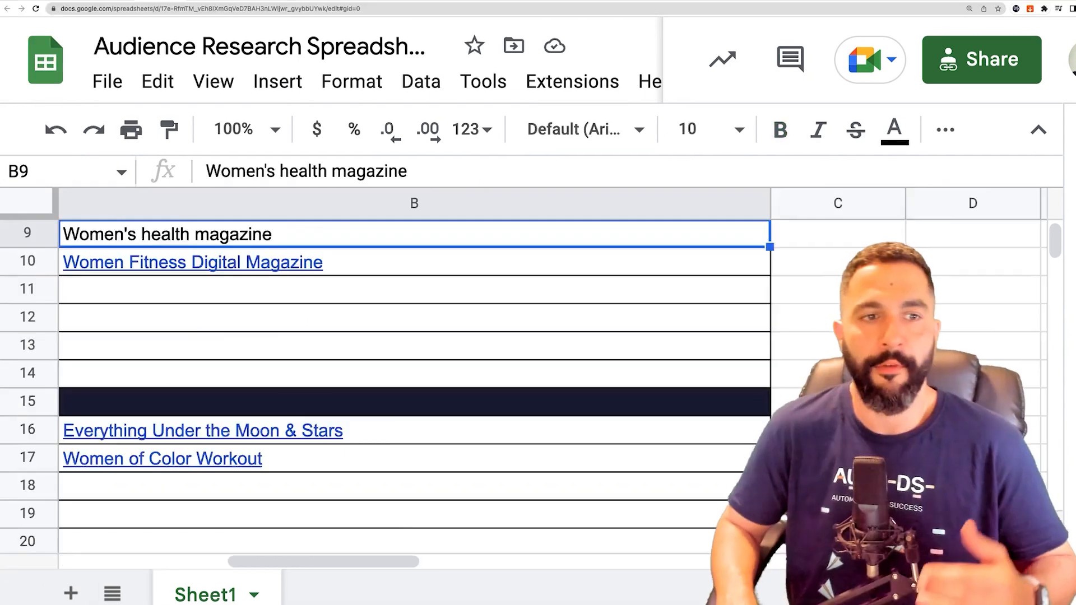
pyautogui.hotkey('ctrl', 'Home')
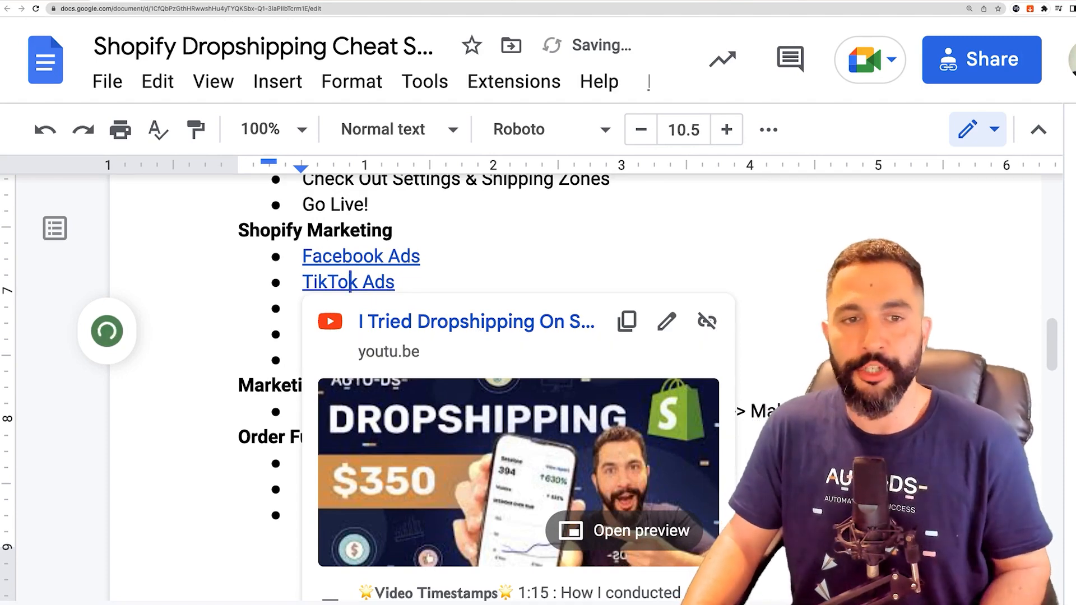
# Open the YouTube video linked under TikTok Ads in the Google Docs cheat sheet and skip to the ad creatives just past 40:11
pyautogui.doubleClick(448, 282)
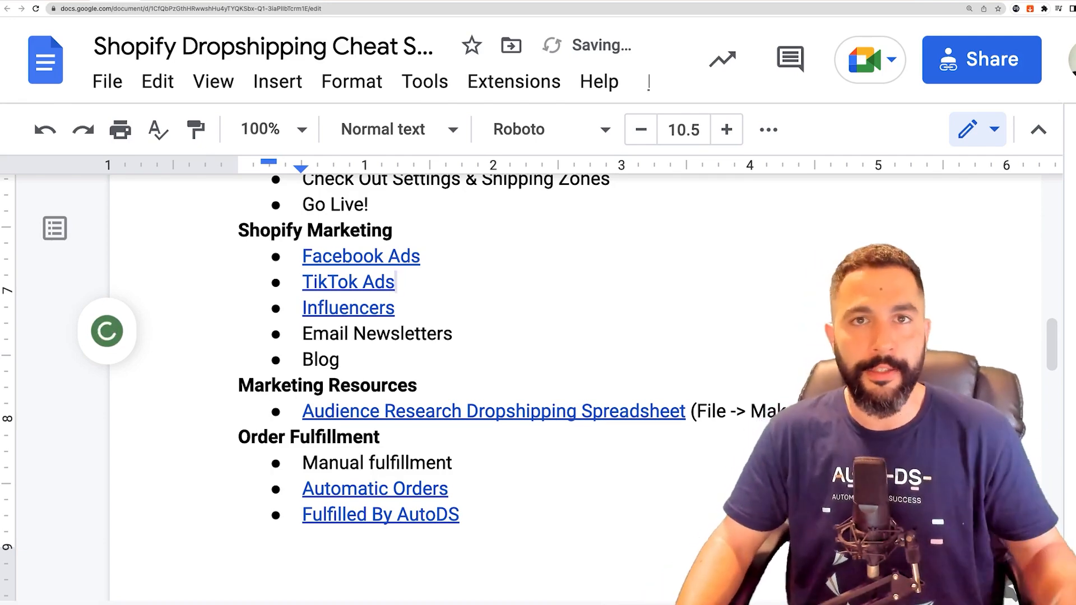
pyautogui.click(387, 282)
pyautogui.click(412, 321)
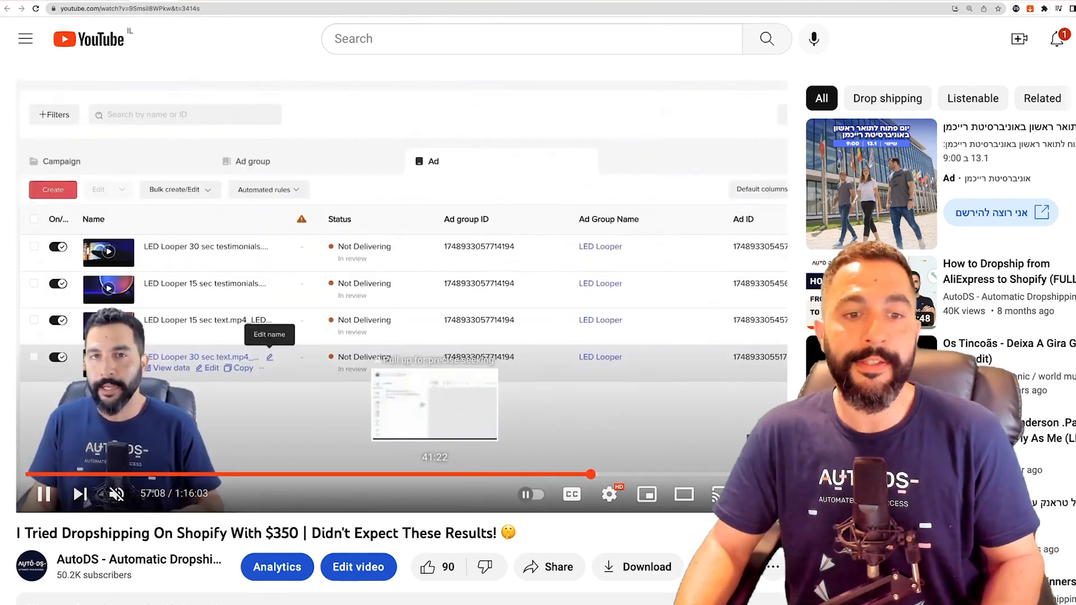
pyautogui.click(421, 474)
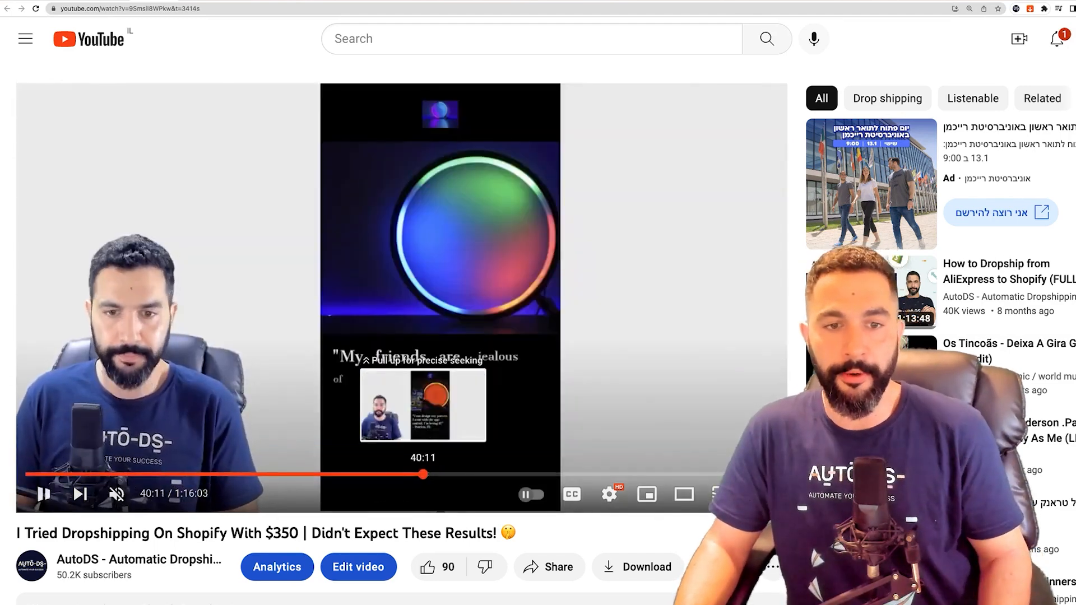
pyautogui.moveTo(422, 474); pyautogui.dragTo(432, 474)
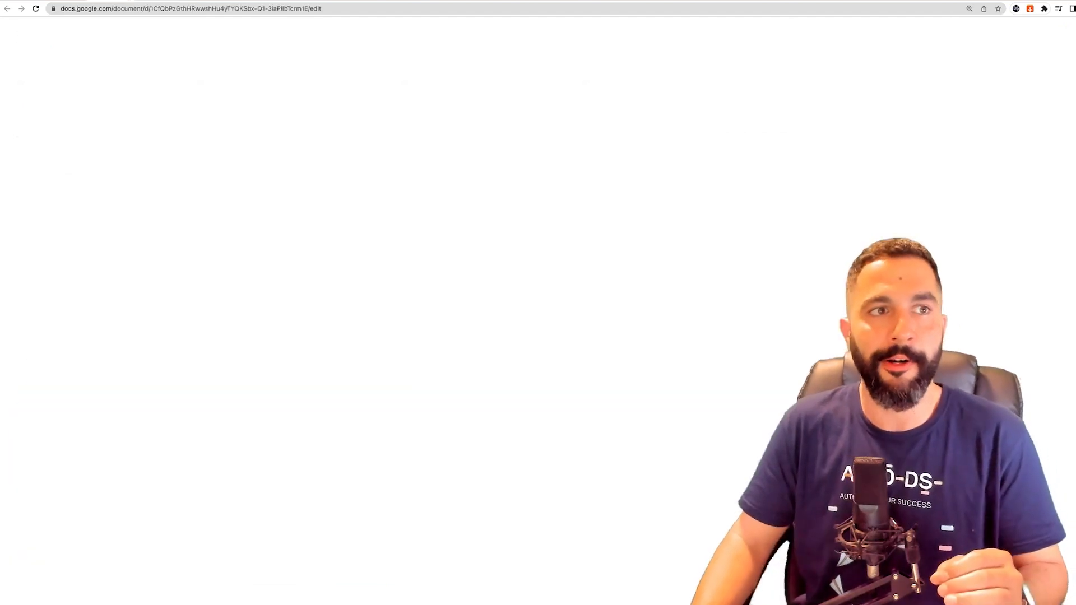
# Return to the cheat sheet's Shopify Marketing list and open the article linked under Influencers
pyautogui.click(389, 256)
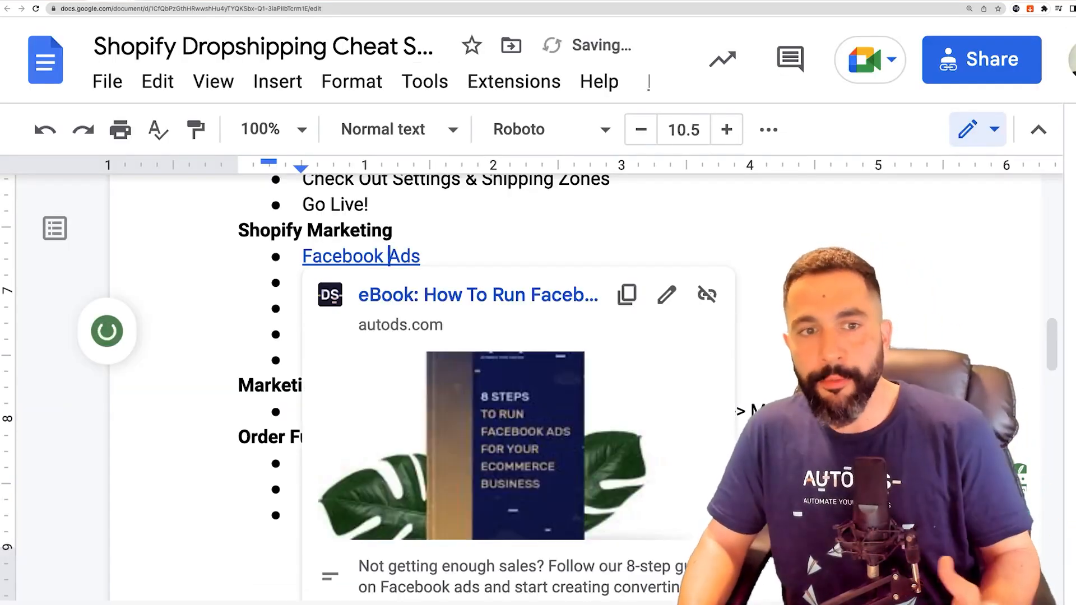
pyautogui.press('Up')
pyautogui.press('Down')
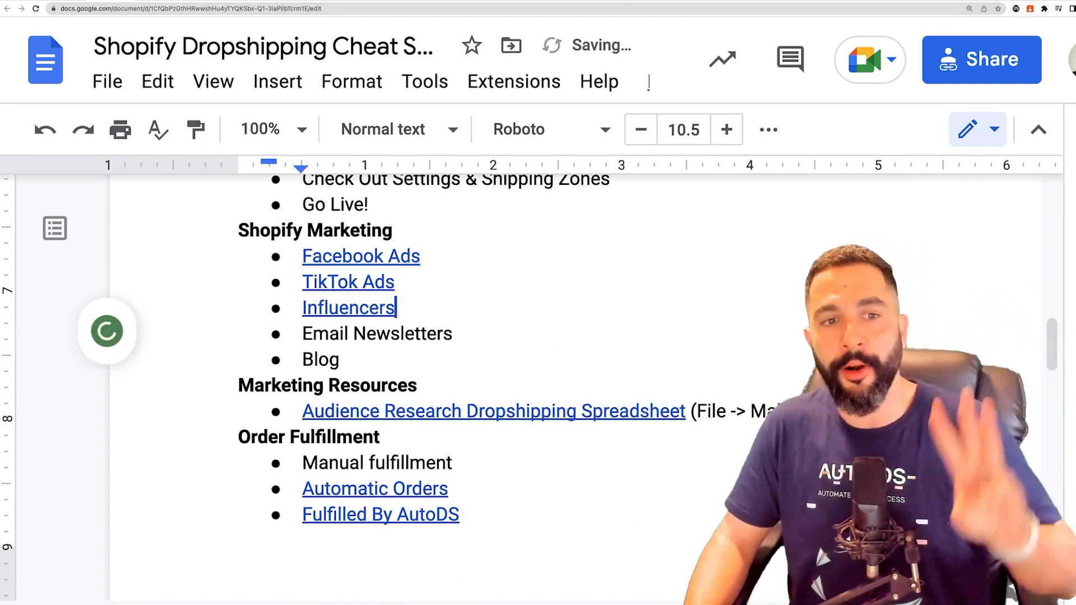
pyautogui.click(371, 307)
pyautogui.click(478, 345)
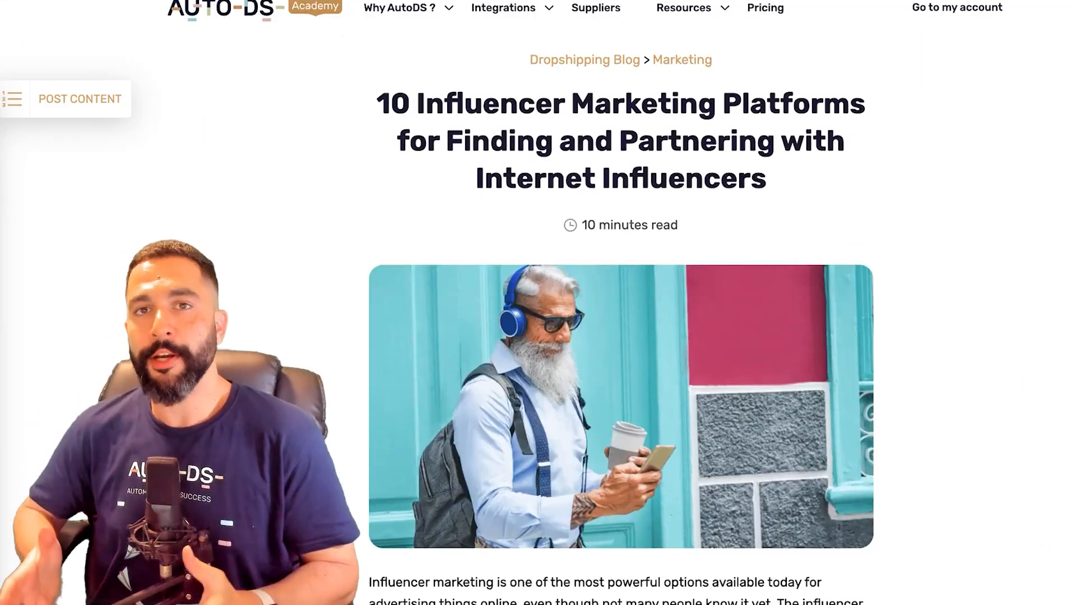
# Read the influencer marketing article's introduction and its sections on what a platform is and why one is needed
pyautogui.scroll(-1, 616, 320)
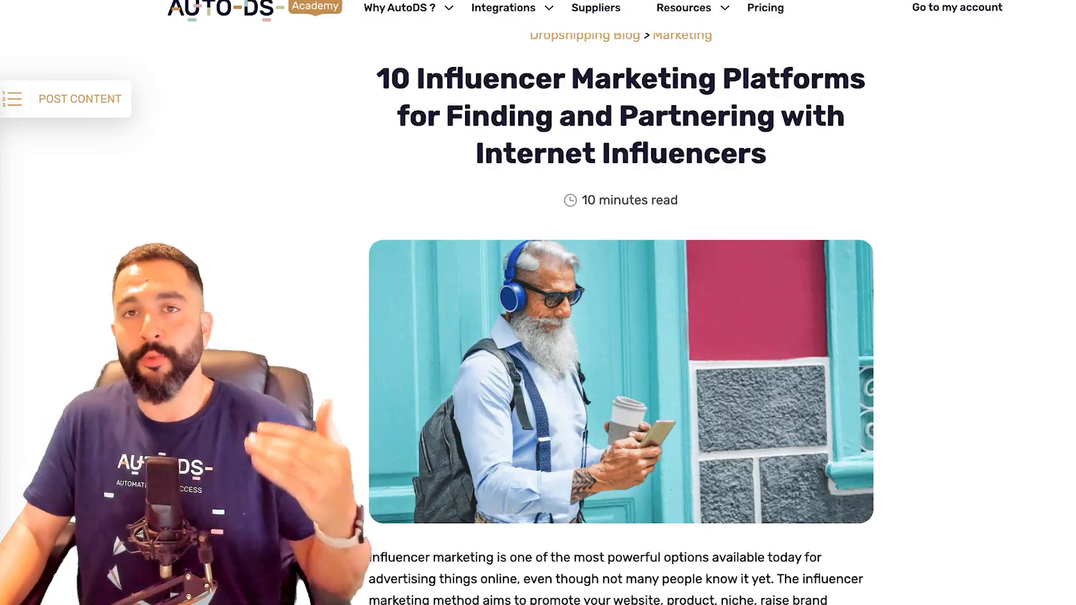
pyautogui.scroll(-10, 621, 319)
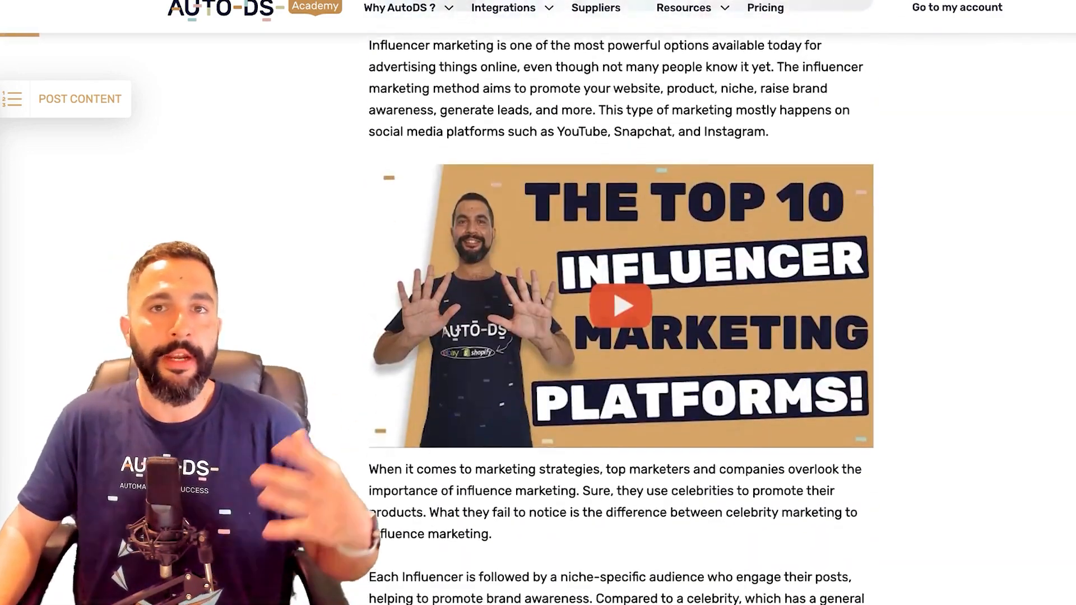
pyautogui.scroll(-6, 621, 320)
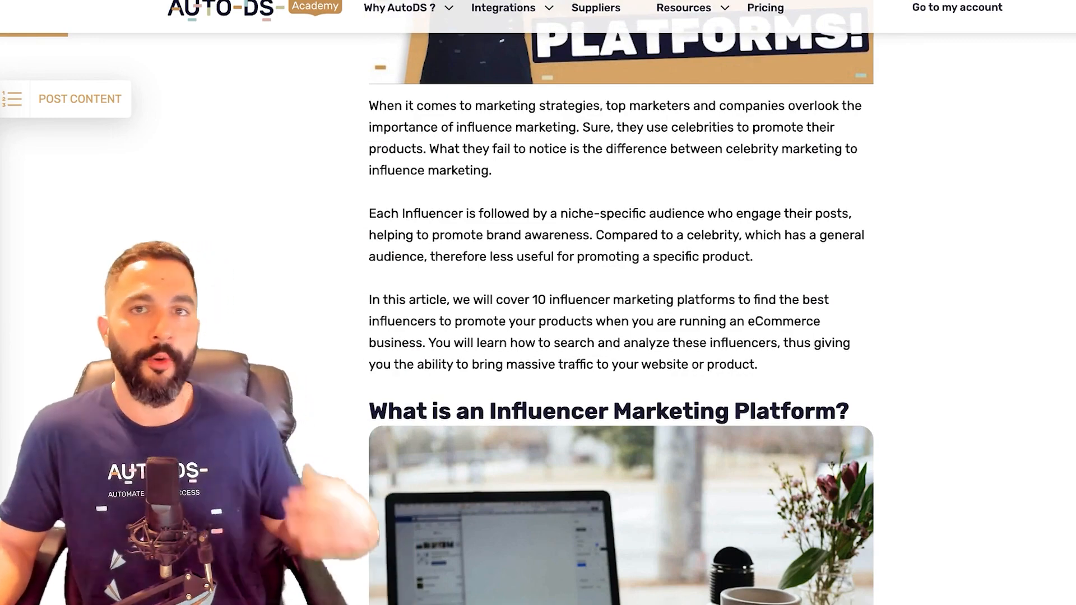
pyautogui.scroll(-10, 621, 320)
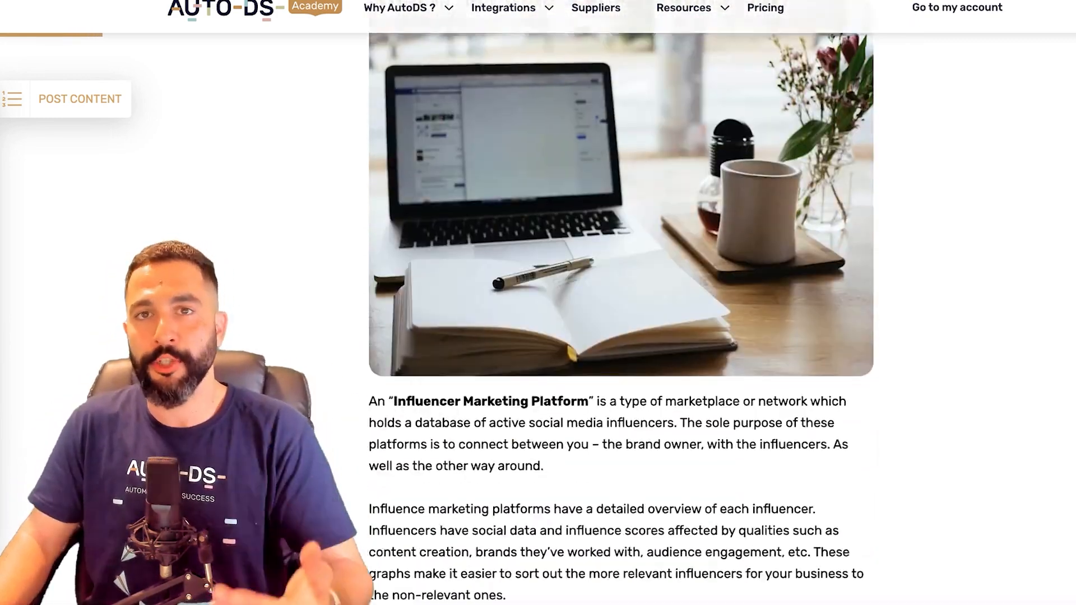
pyautogui.scroll(-7, 621, 320)
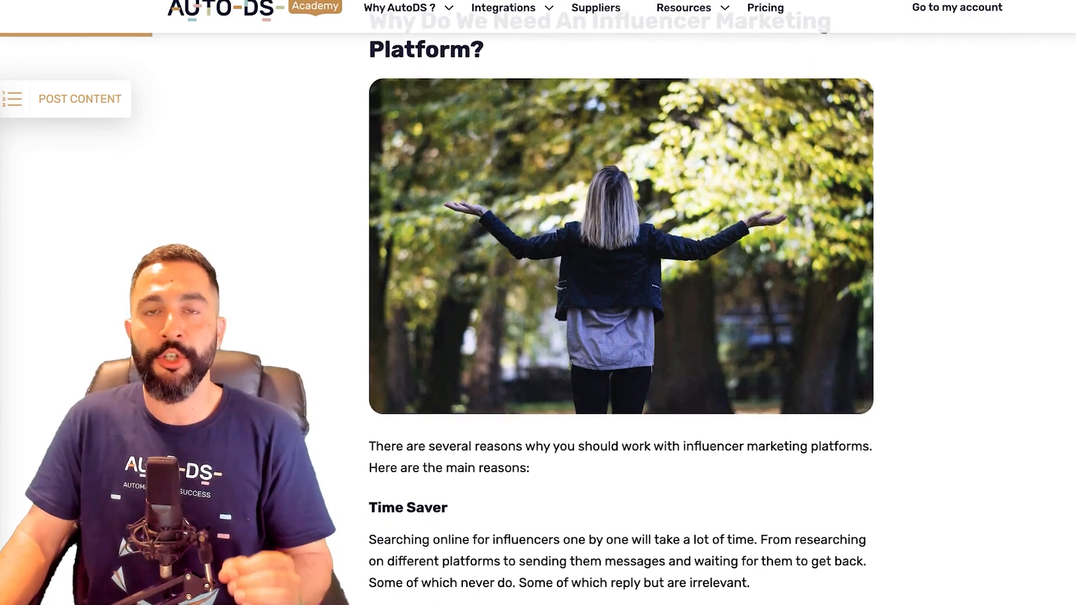
pyautogui.scroll(-3, 621, 319)
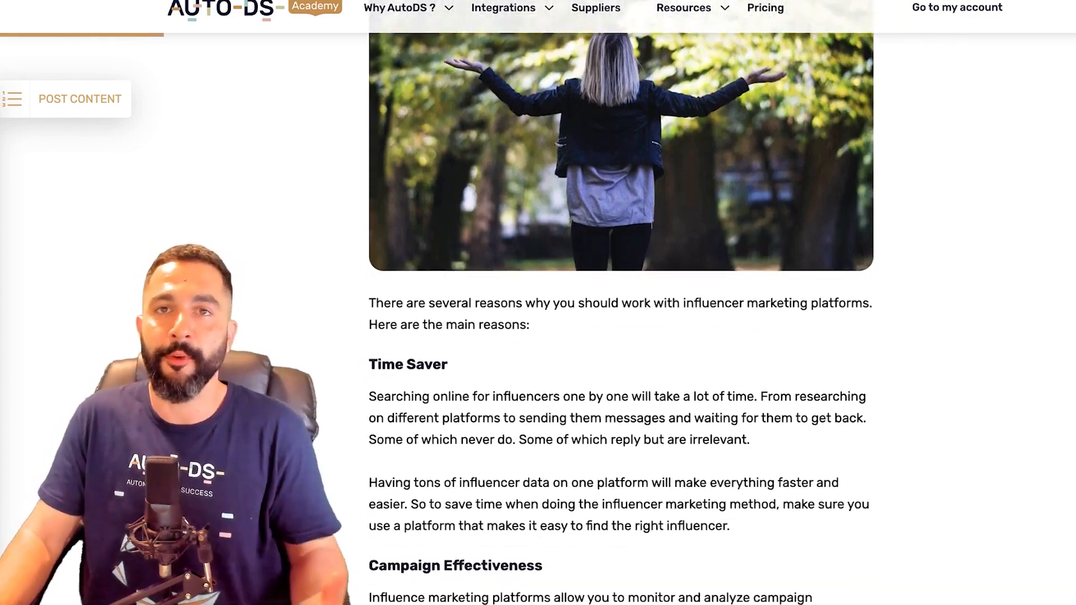
pyautogui.scroll(-3, 621, 319)
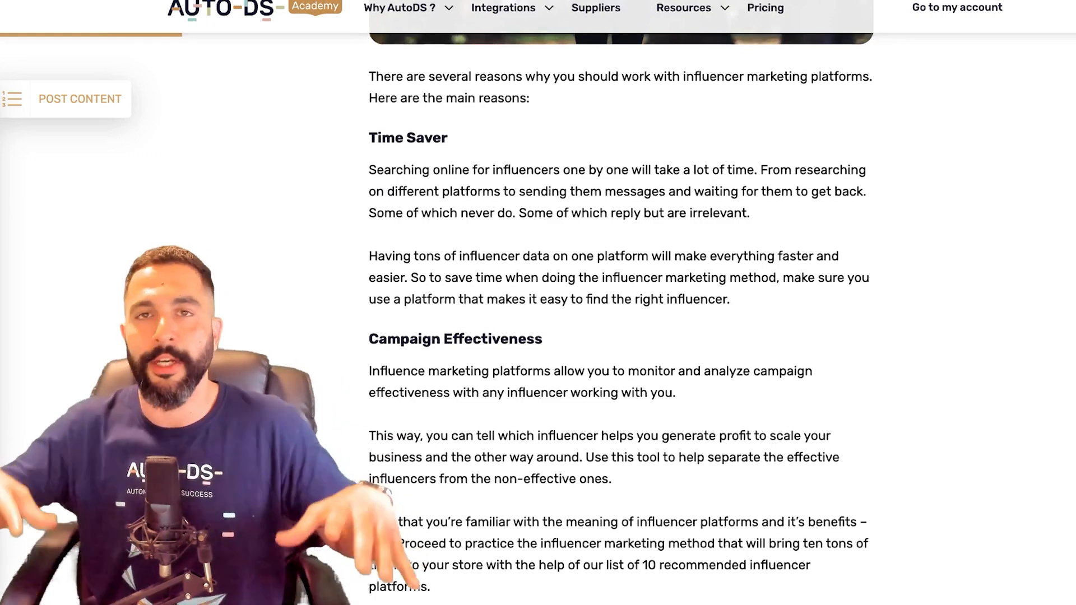
pyautogui.scroll(-1, 621, 319)
pyautogui.scroll(-1, 621, 319)
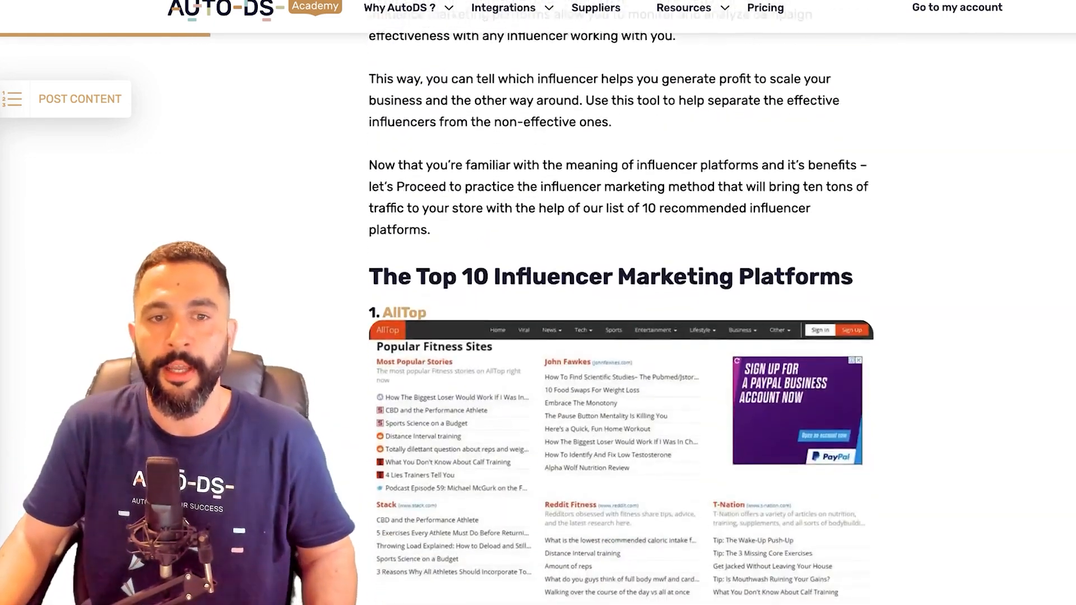
# Look through the article's top 10 influencer marketing platforms, from AllTop and BuzzSumo through Podbay.fm to Shoutcart
pyautogui.scroll(-3, 621, 320)
pyautogui.scroll(-1, 621, 319)
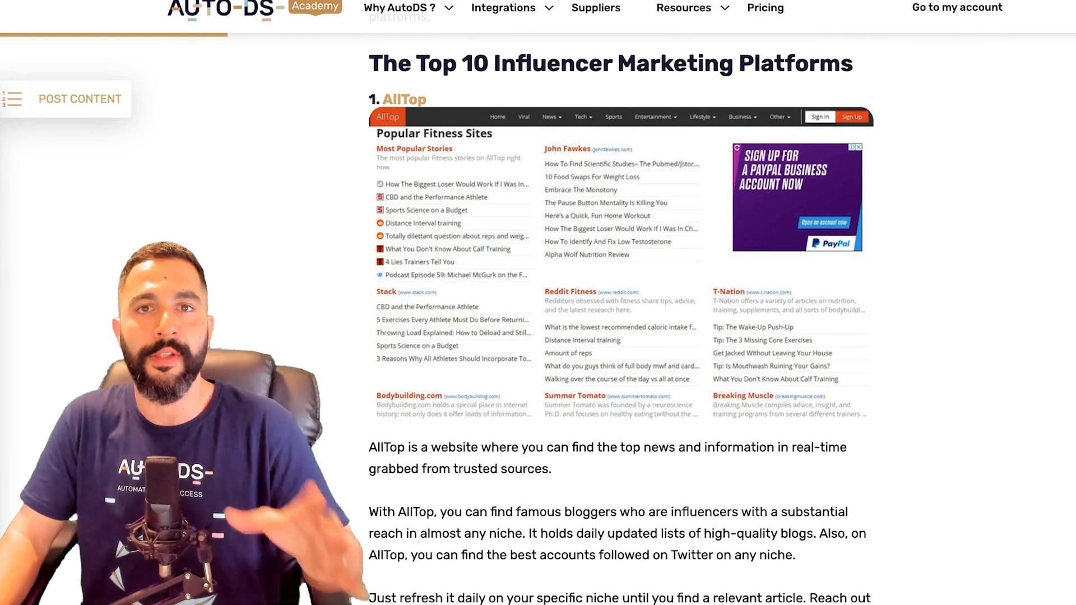
pyautogui.scroll(-1, 621, 319)
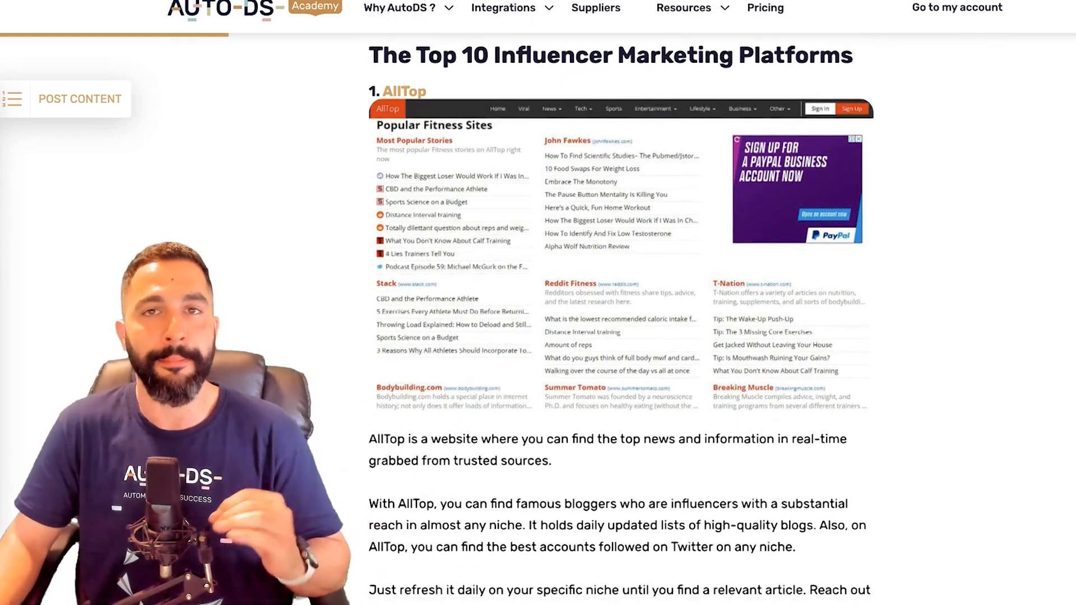
pyautogui.scroll(-7, 621, 319)
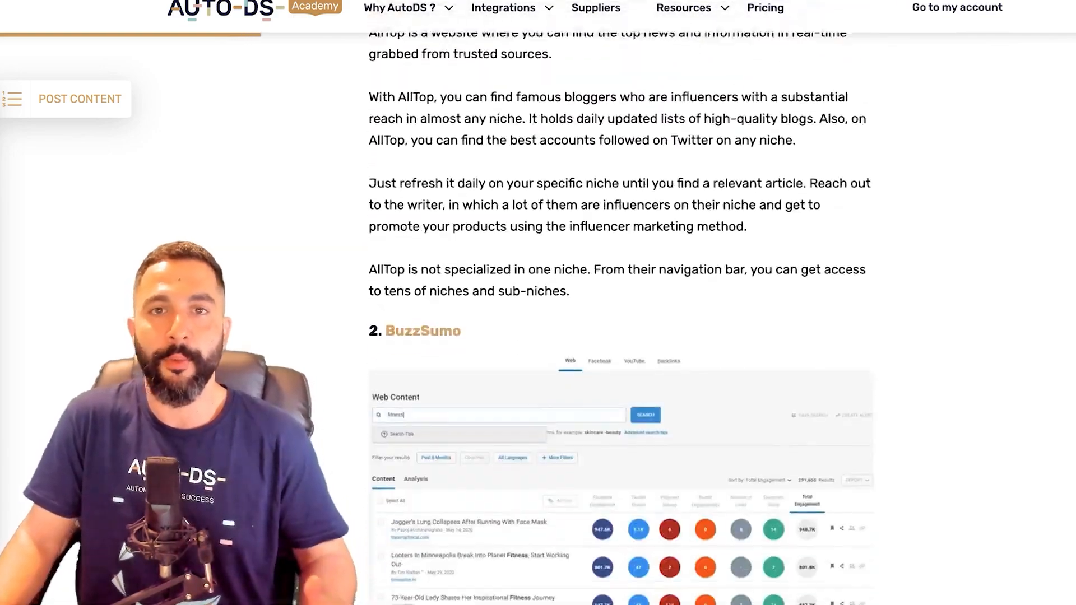
pyautogui.scroll(-8, 621, 319)
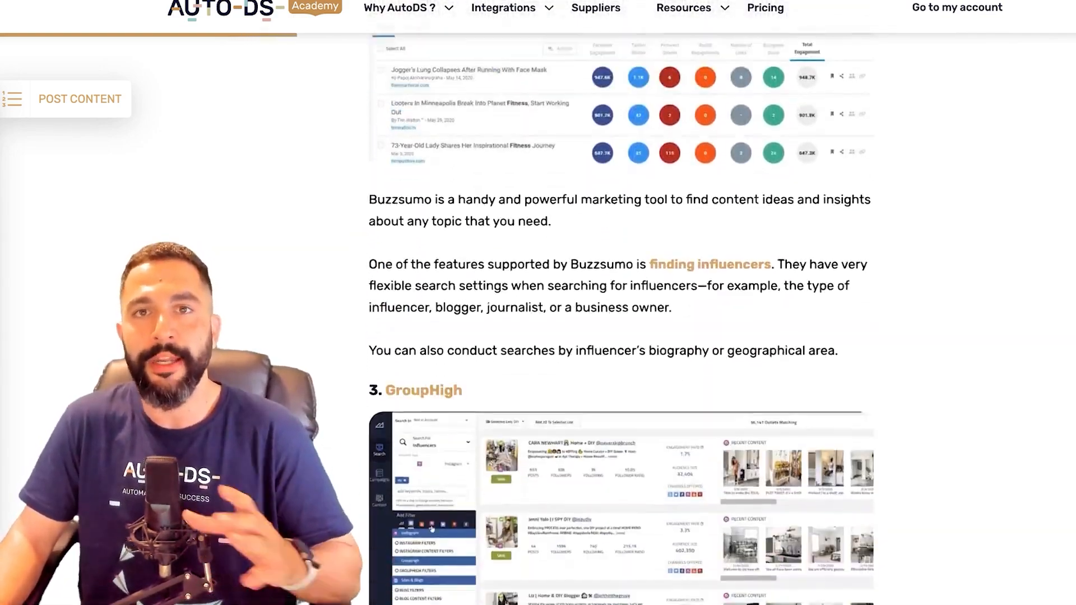
pyautogui.scroll(-17, 620, 320)
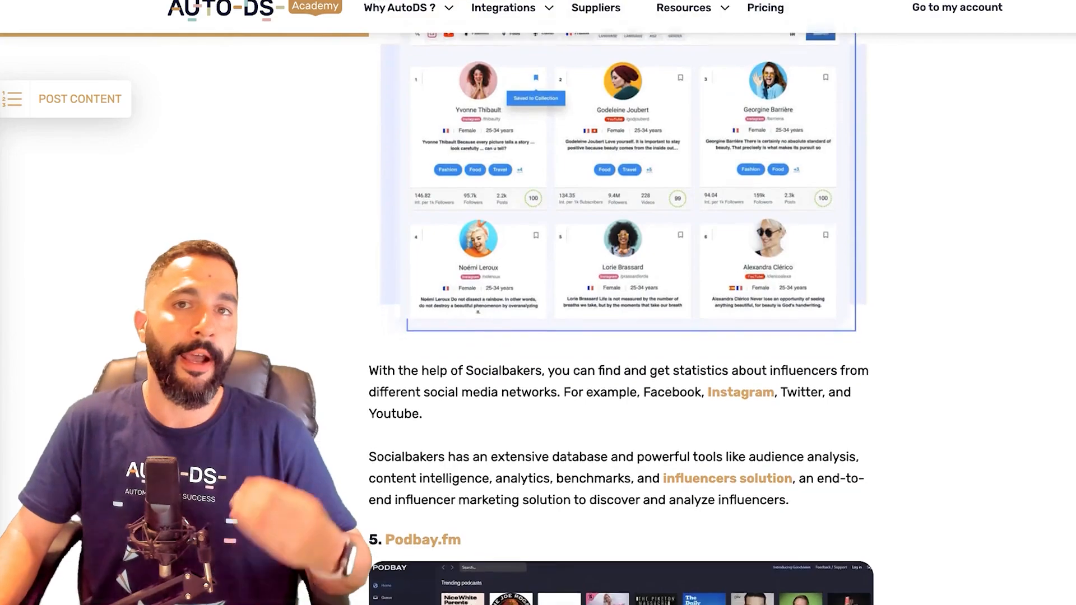
pyautogui.scroll(-12, 620, 320)
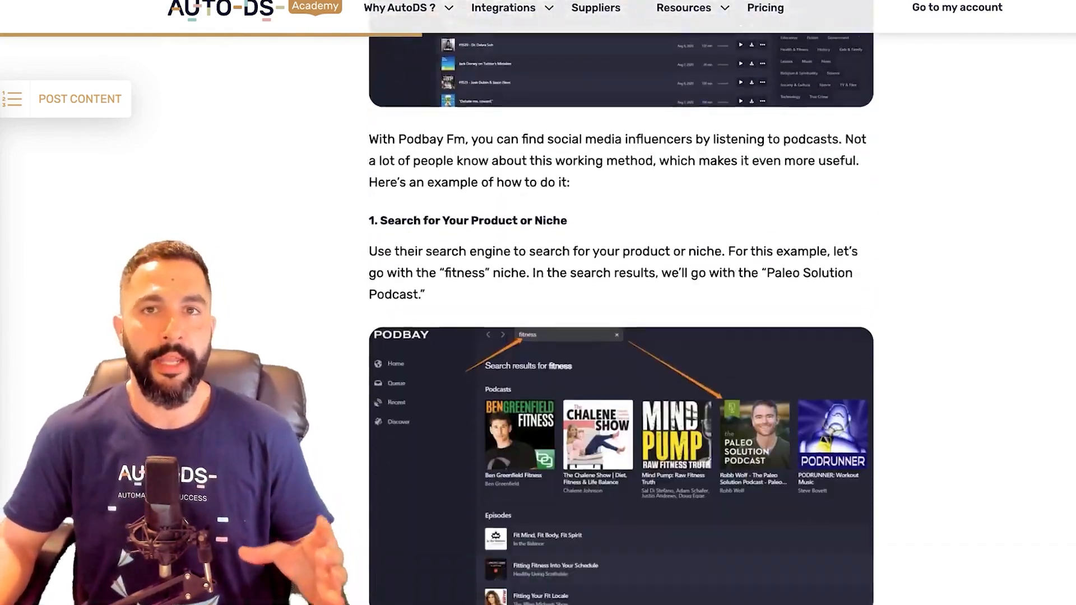
pyautogui.scroll(-20, 621, 319)
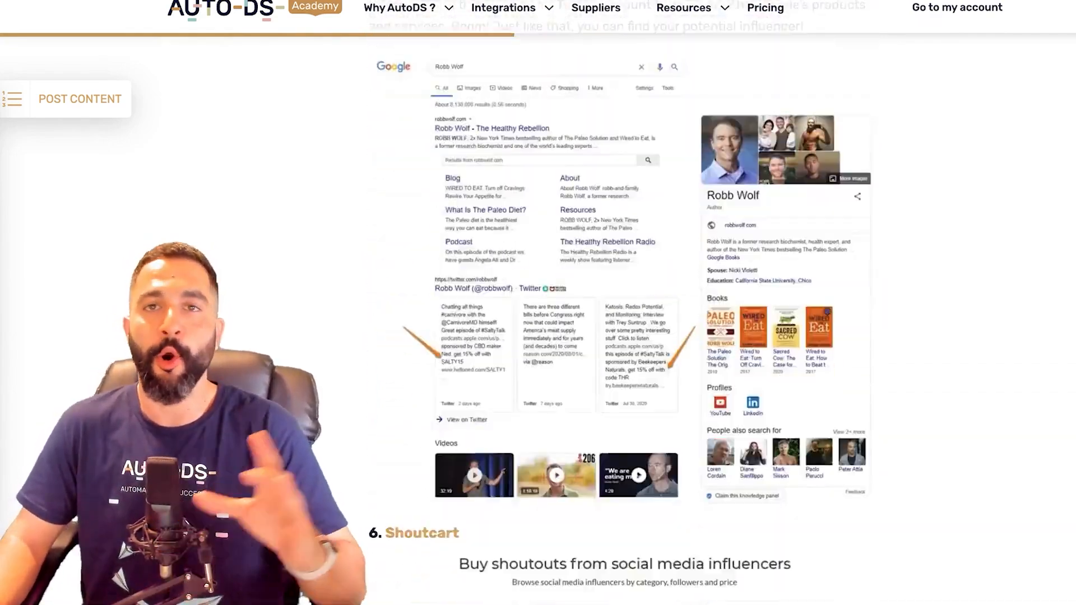
pyautogui.scroll(-13, 621, 319)
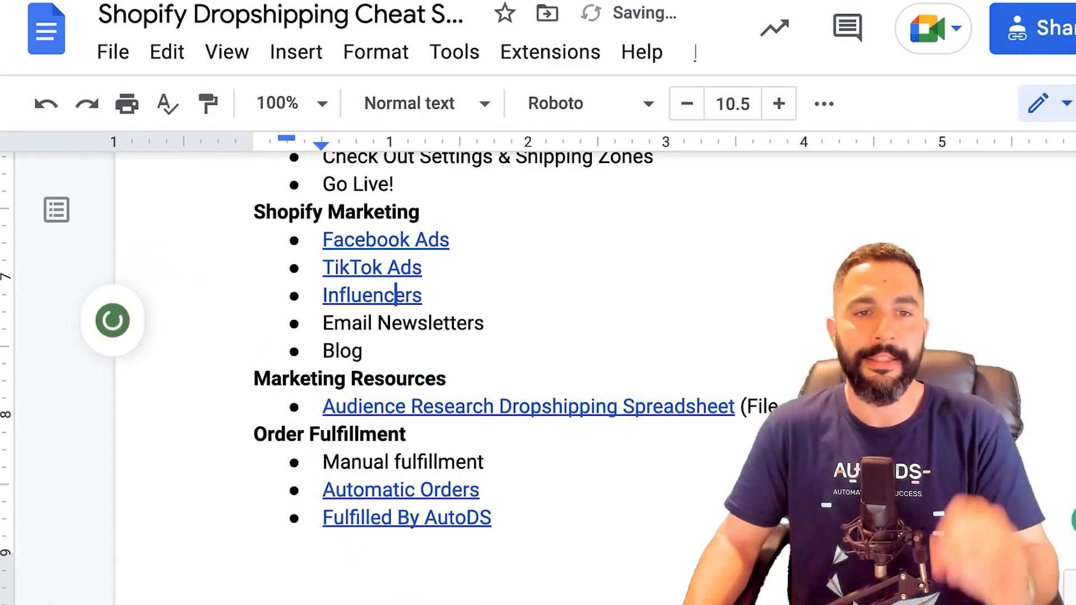
# Go to the cheat sheet's Email Newsletters item and ask ChatGPT to write an email campaign to online shoppers for the 9-in-1 cable box
pyautogui.tripleClick(399, 323)
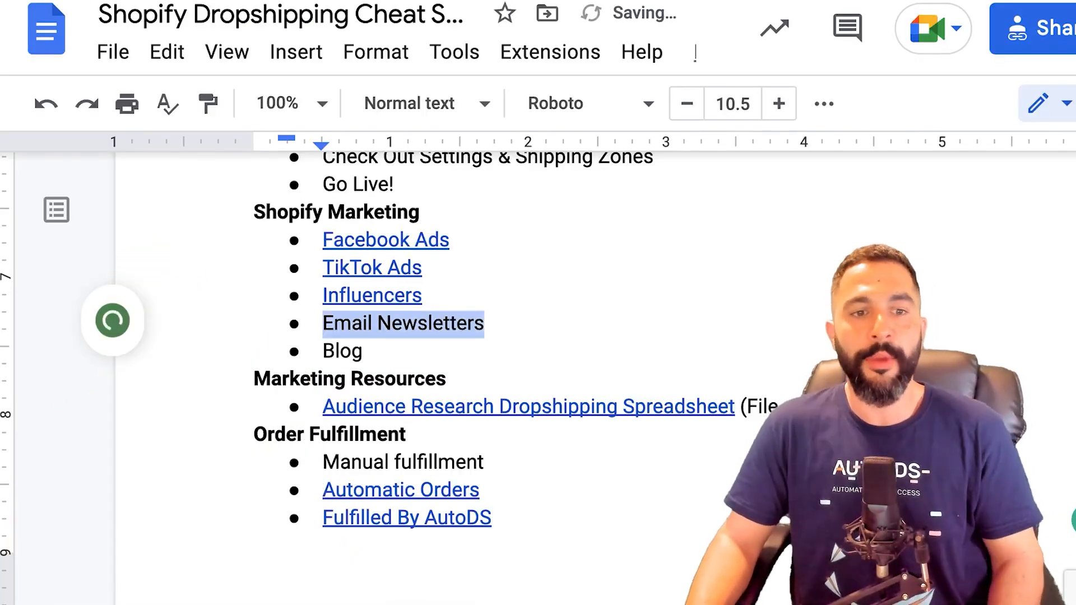
pyautogui.click(385, 324)
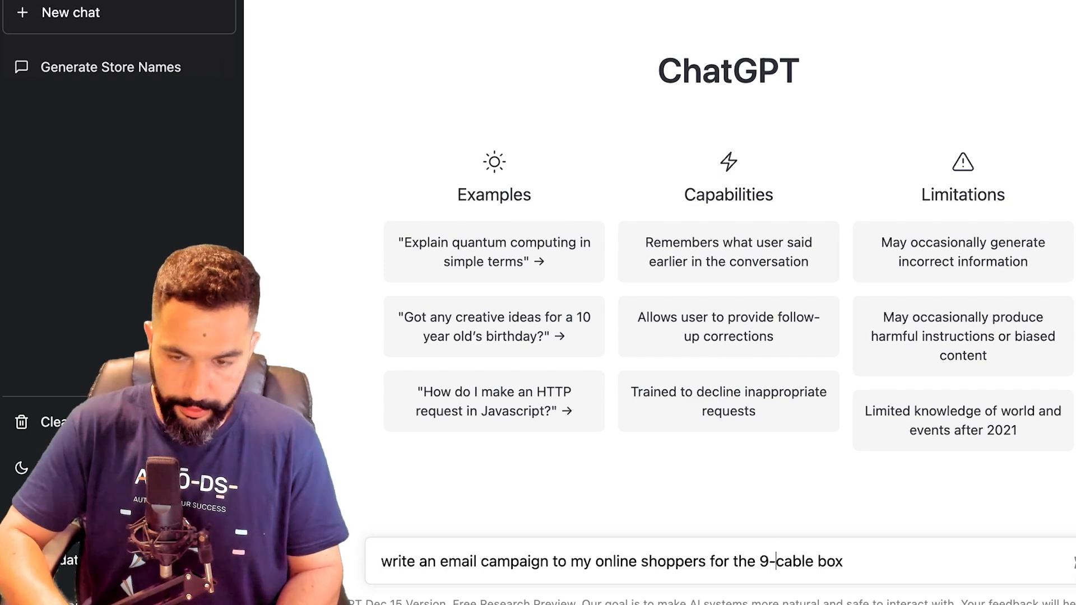
pyautogui.press('Return')
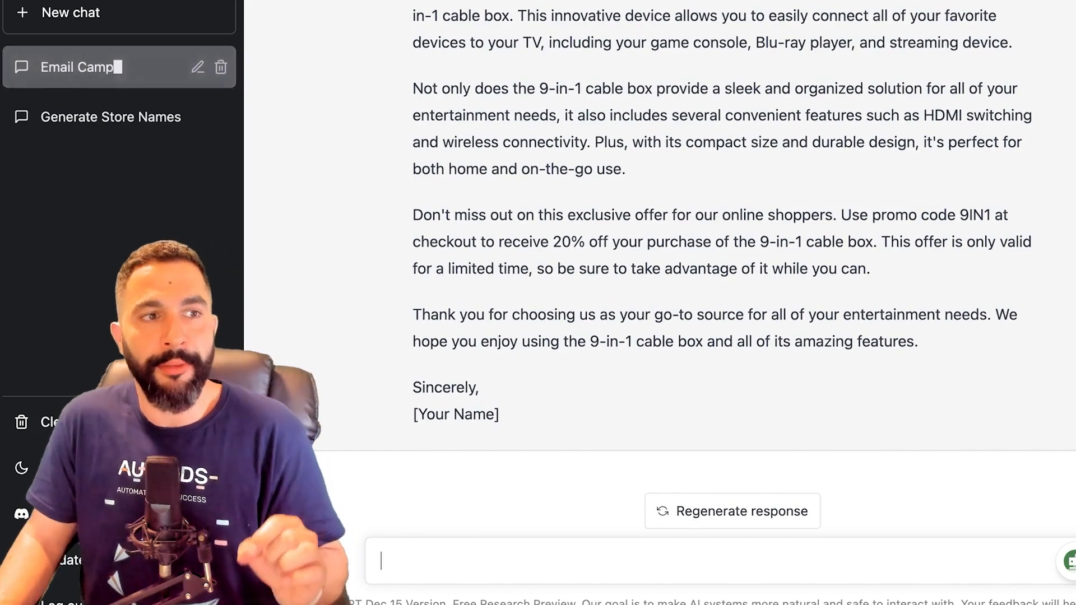
# Reopen the Generate Store Names chat and submit the prompt "write an email campaign for the box" at its end
pyautogui.click(111, 117)
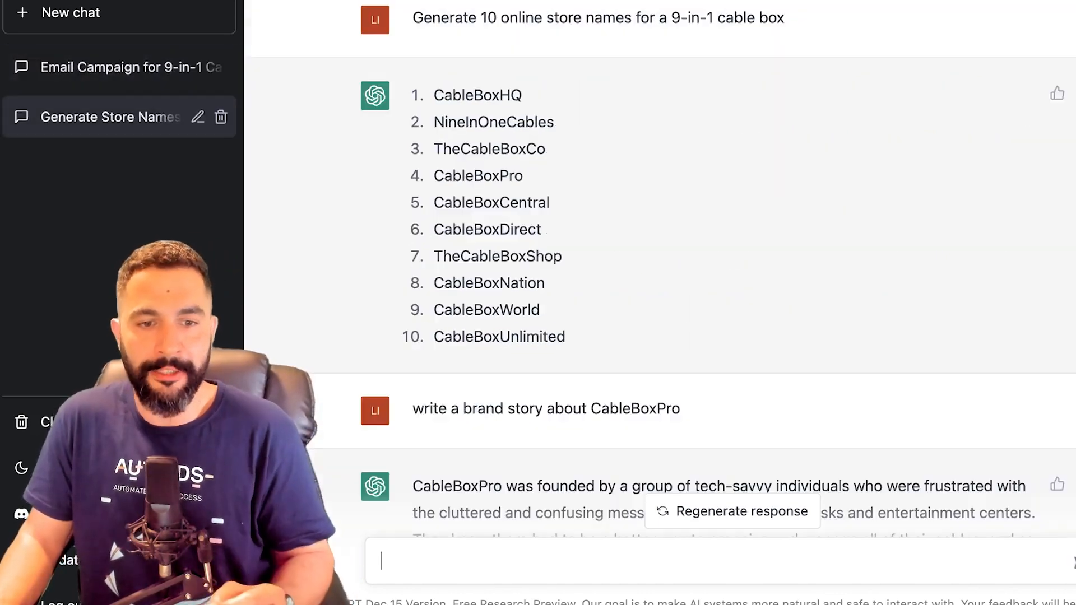
pyautogui.scroll(-18, 661, 280)
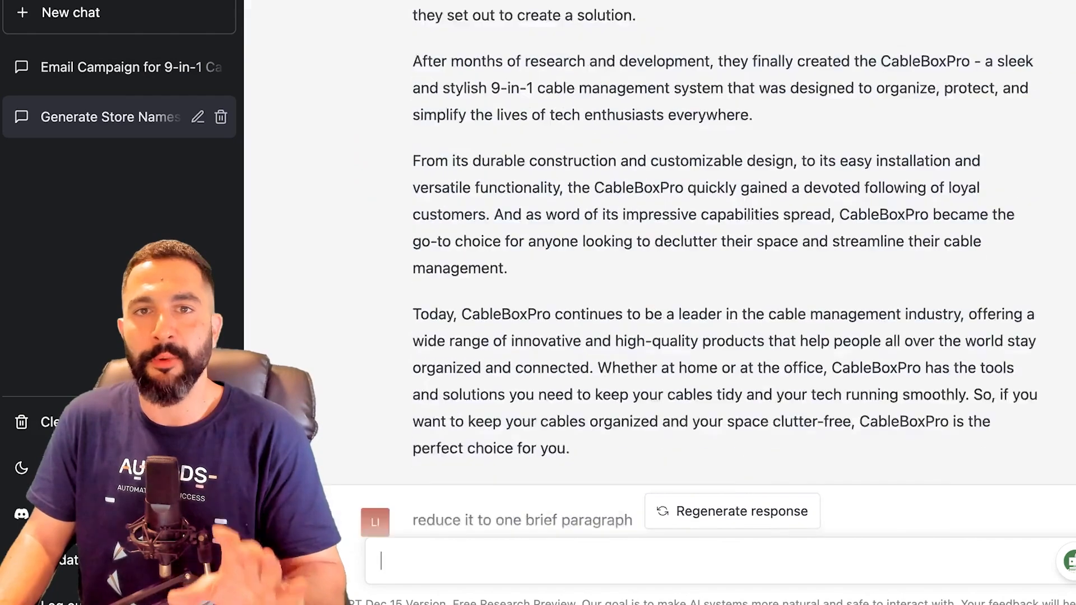
pyautogui.scroll(-20, 661, 281)
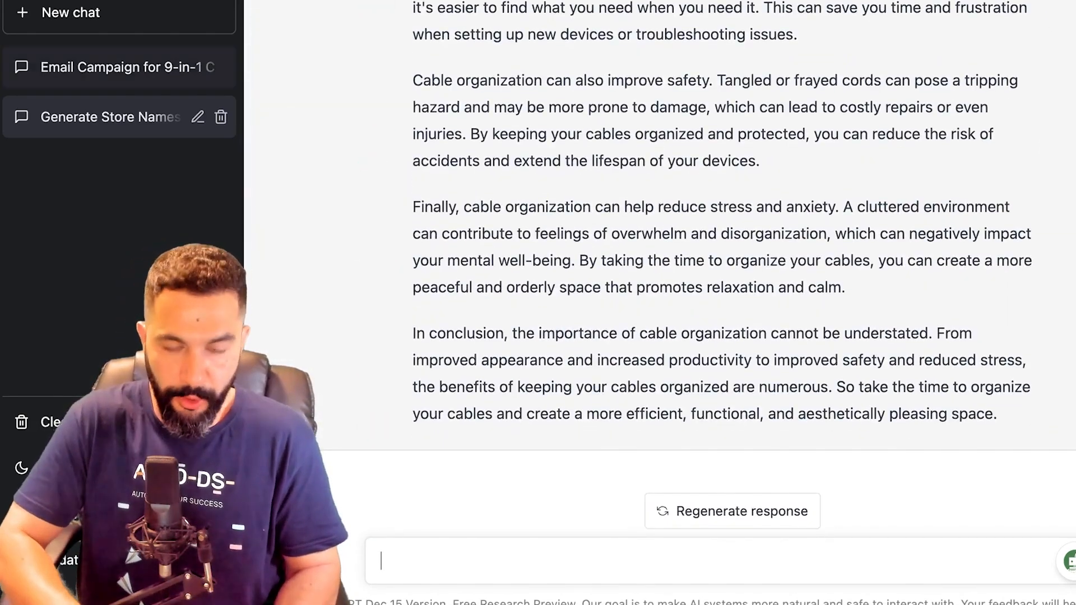
pyautogui.write('rite an email campaign')
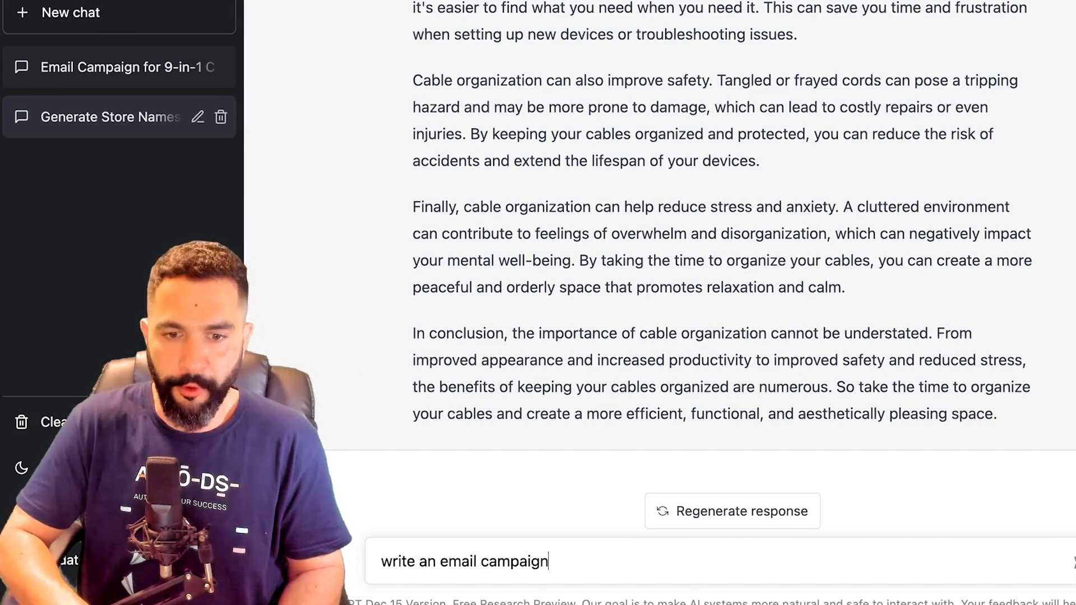
pyautogui.write(' for the box')
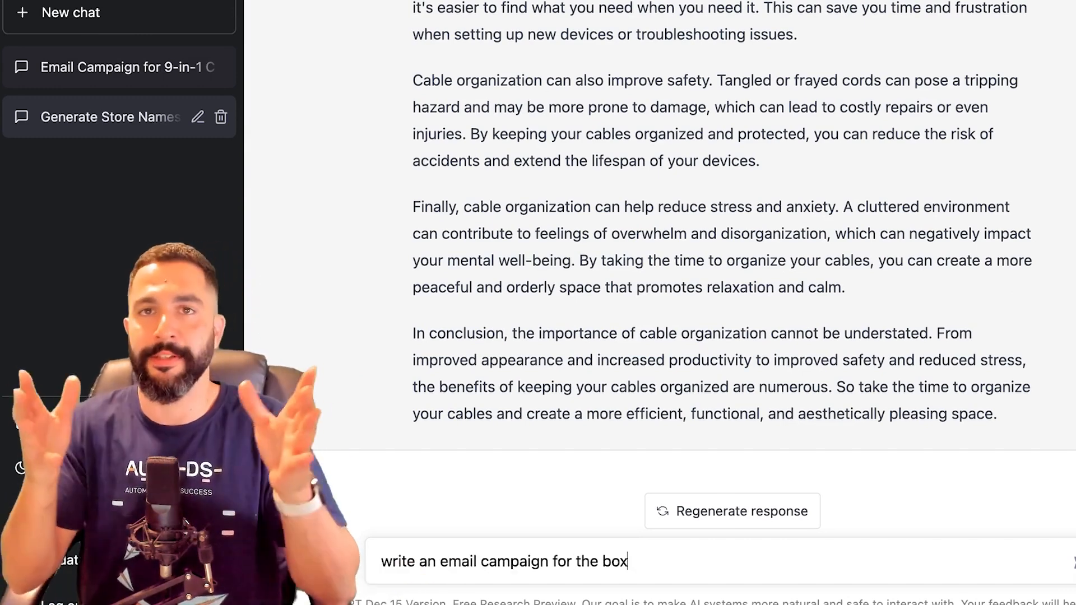
pyautogui.press('Return')
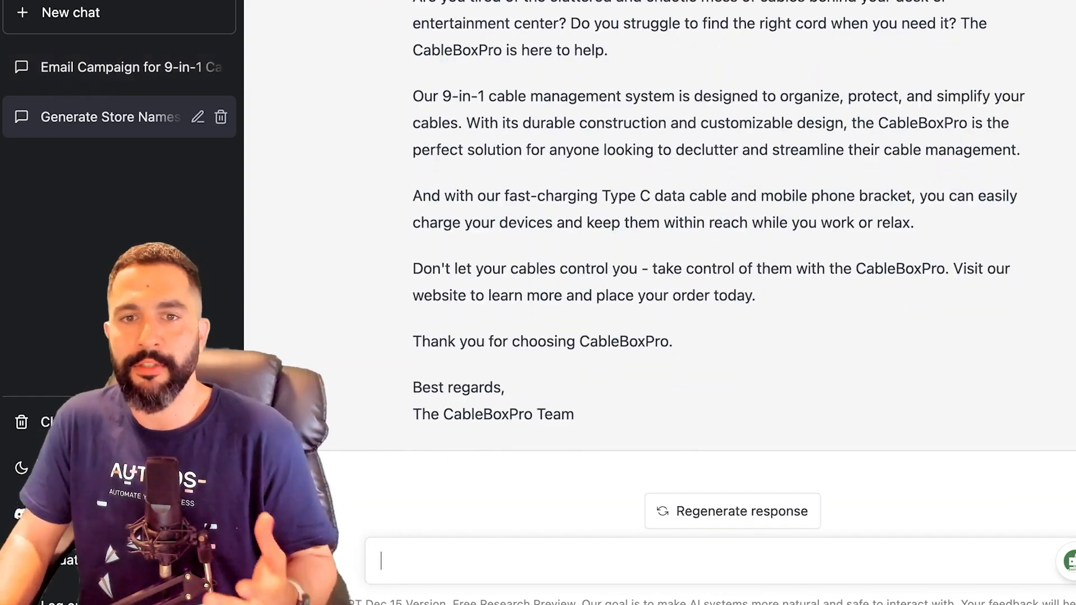
# Highlight the body paragraphs of the generated CableBoxPro email, up to the closing thank-you line
pyautogui.moveTo(423, 96); pyautogui.dragTo(749, 223)
pyautogui.moveTo(758, 296); pyautogui.dragTo(416, 2)
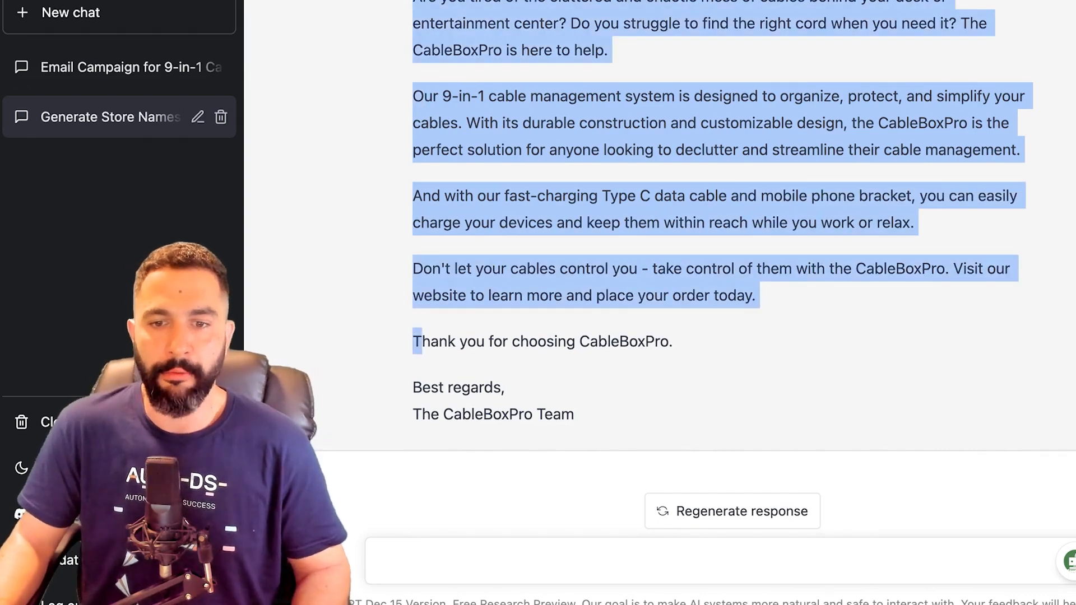
# Ask ChatGPT in the same chat to "add a call to action for a 10% promotion on the cable box"
pyautogui.moveTo(422, 341); pyautogui.dragTo(646, 341)
pyautogui.click(645, 342)
pyautogui.click(646, 560)
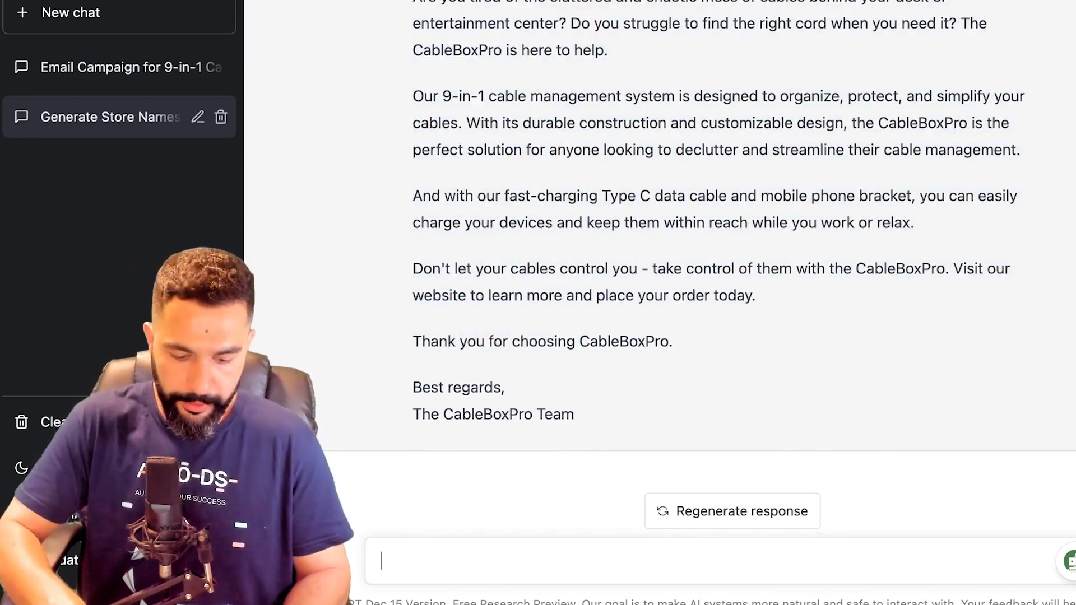
pyautogui.write('add a call to ')
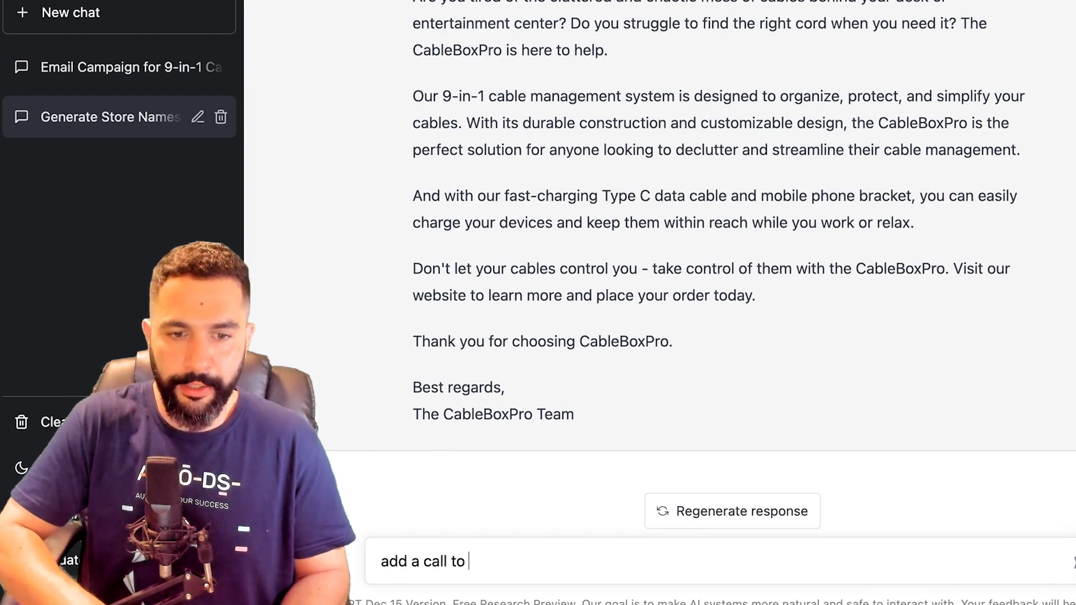
pyautogui.write('action for a s')
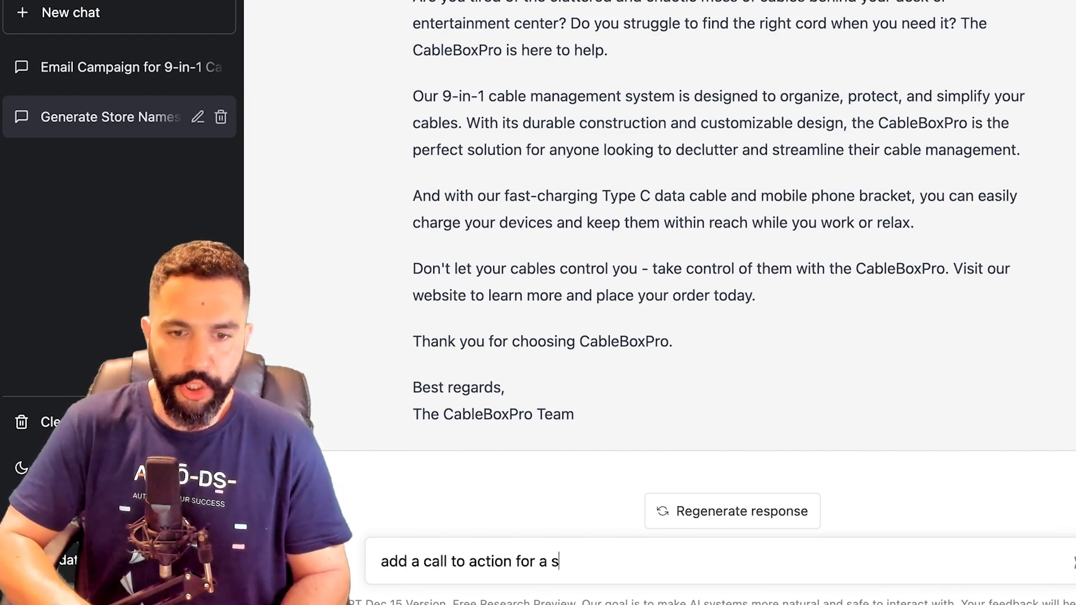
pyautogui.press('BackSpace')
pyautogui.write('promotion on the')
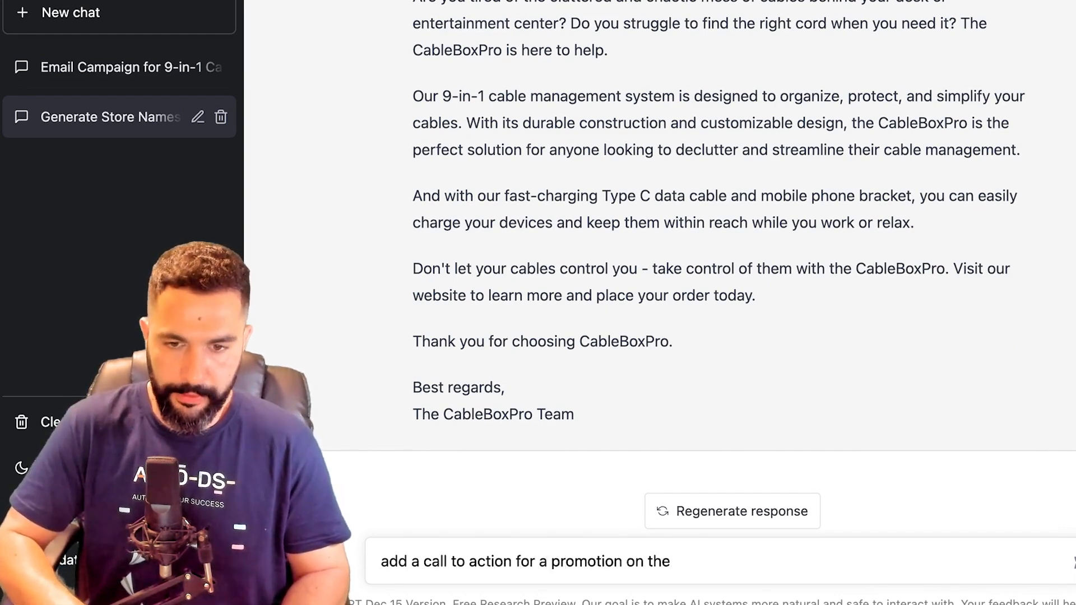
pyautogui.write(' cable box')
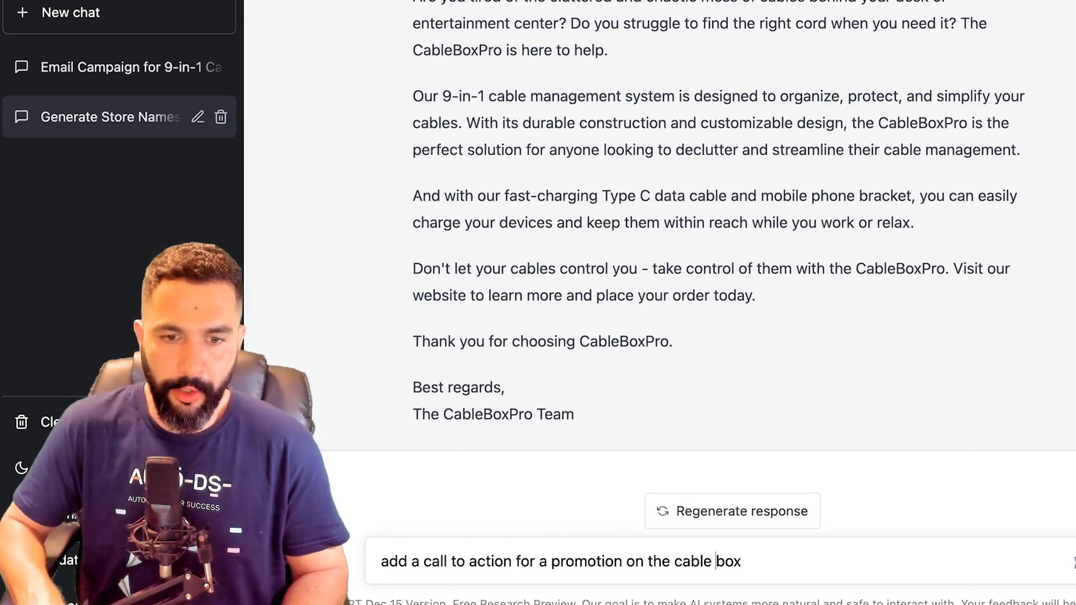
pyautogui.hotkey('alt', 'Left')
pyautogui.hotkey('alt', 'Left')
pyautogui.write('10')
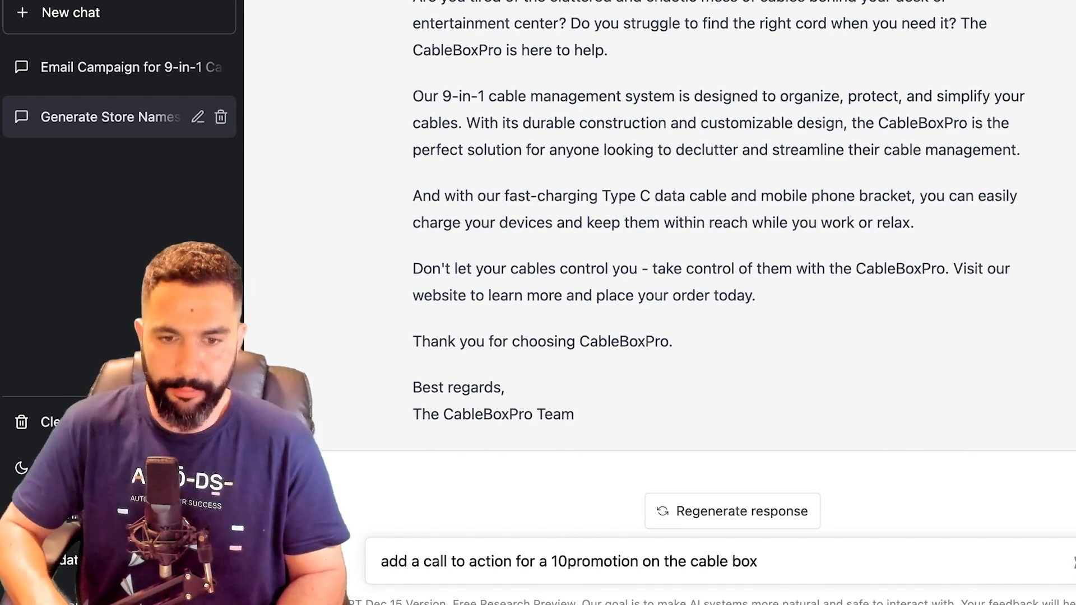
pyautogui.write('%')
pyautogui.press('Return')
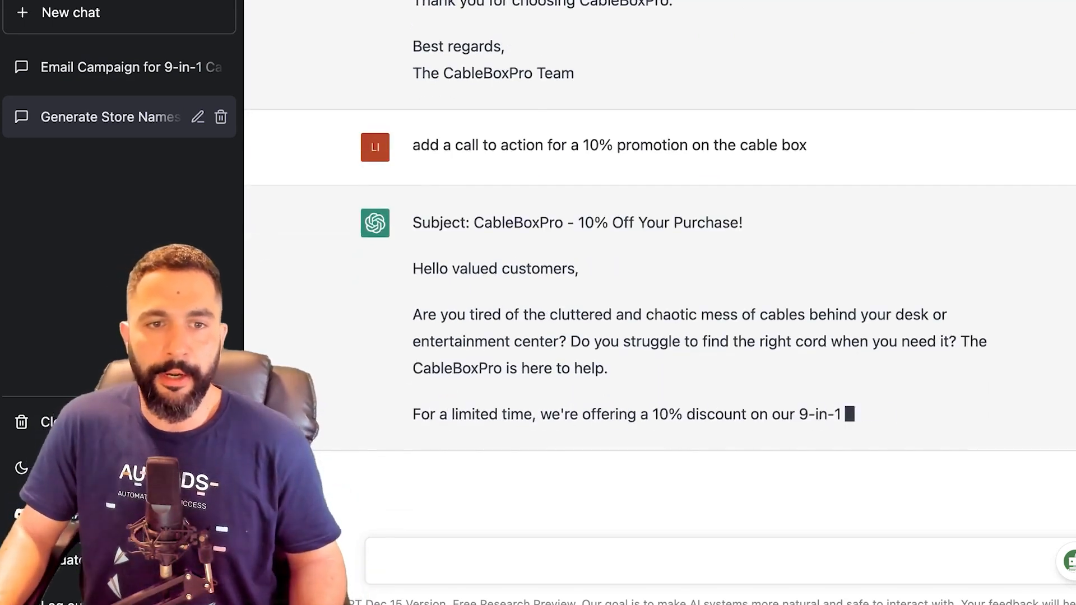
# Read through the rewritten promotional email, highlighting it from the greeting to the CableBoxPro Team signature
pyautogui.moveTo(413, 287); pyautogui.dragTo(608, 315)
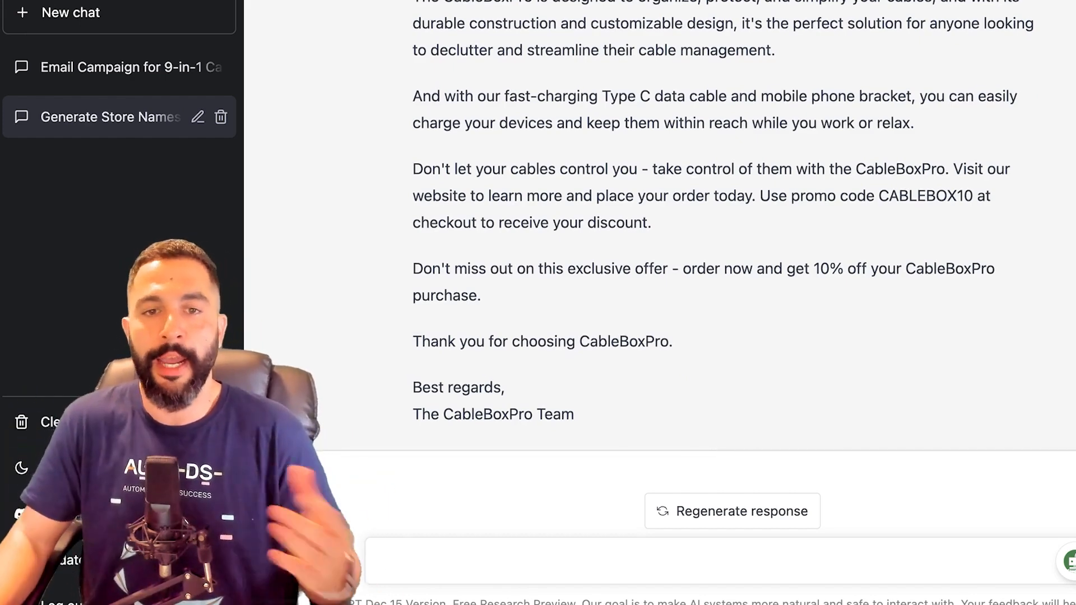
pyautogui.scroll(1, 660, 246)
pyautogui.scroll(5, 660, 247)
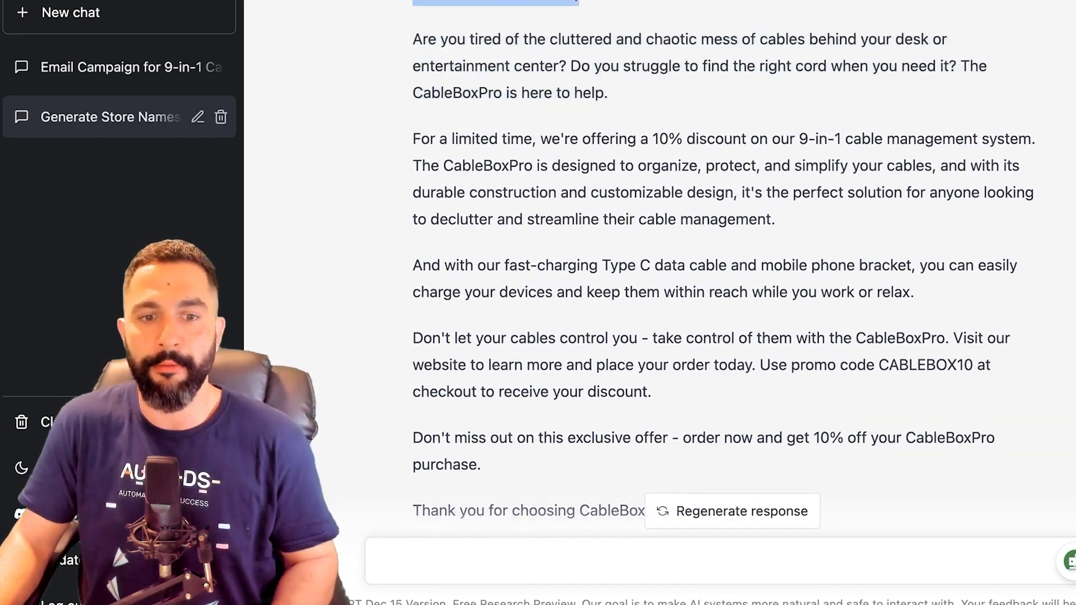
pyautogui.moveTo(469, 40); pyautogui.dragTo(576, 420)
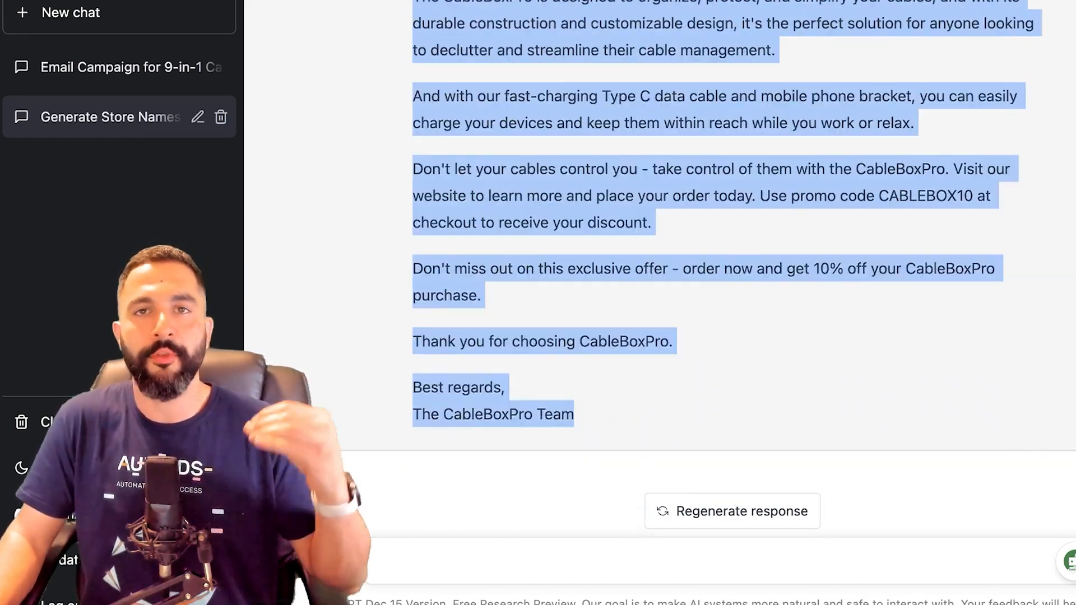
pyautogui.scroll(5, 660, 246)
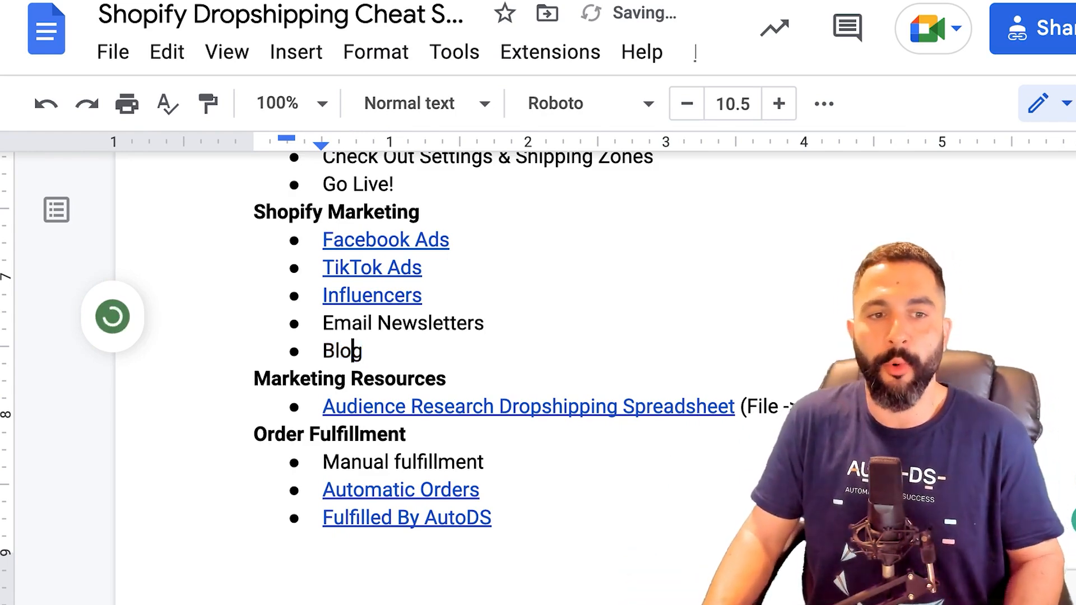
# Switch to the cheat sheet and highlight its Shopify Marketing items: Email Newsletters and Blog, and the Facebook Ads, TikTok Ads and Influencers links
pyautogui.moveTo(485, 324); pyautogui.dragTo(322, 325)
pyautogui.click(378, 324)
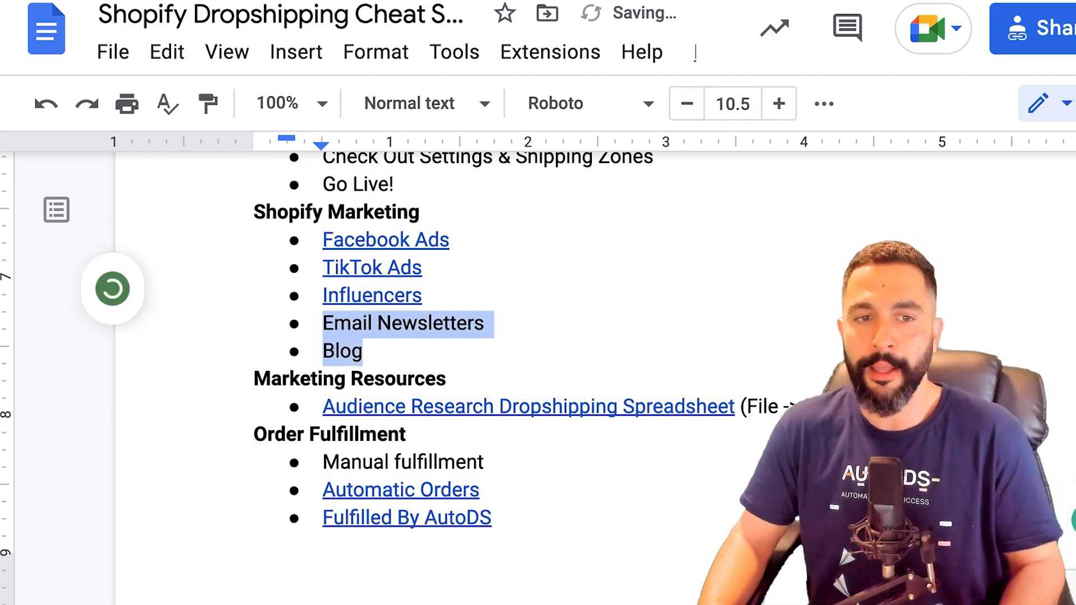
pyautogui.moveTo(422, 296); pyautogui.dragTo(323, 241)
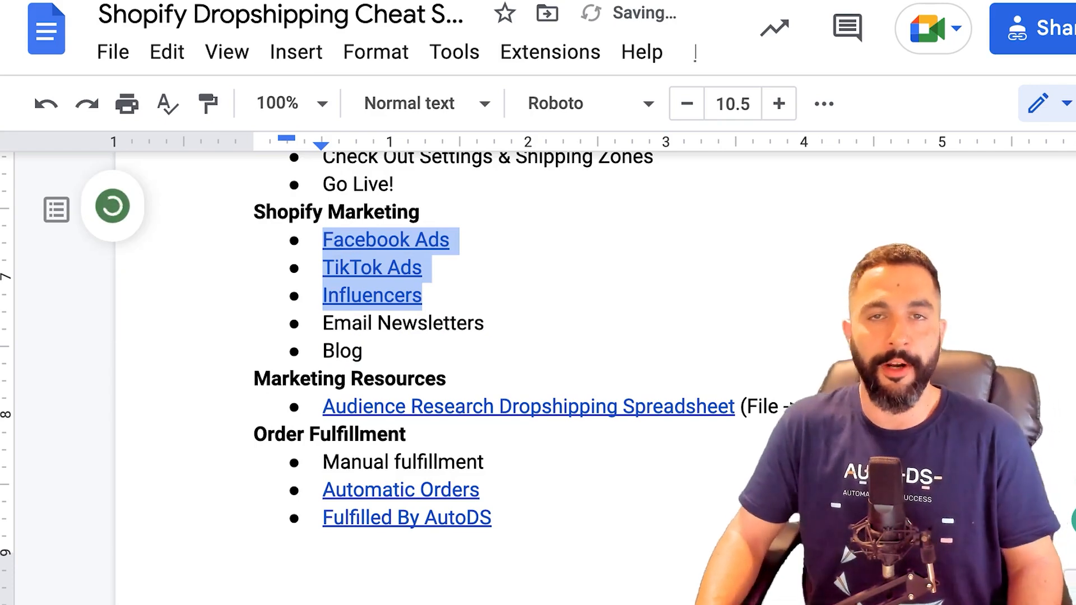
pyautogui.moveTo(323, 241); pyautogui.dragTo(323, 324)
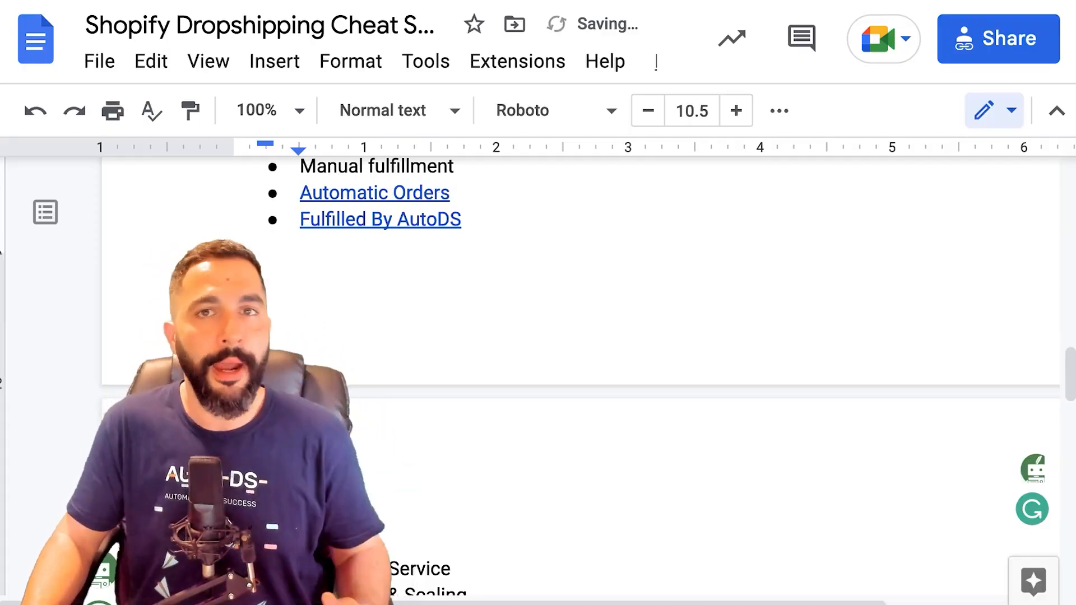
# Open the cheat sheet's Automatic Orders link and view the AutoDS page about the Shopify Automatic Orders Fulfillment App
pyautogui.click(407, 194)
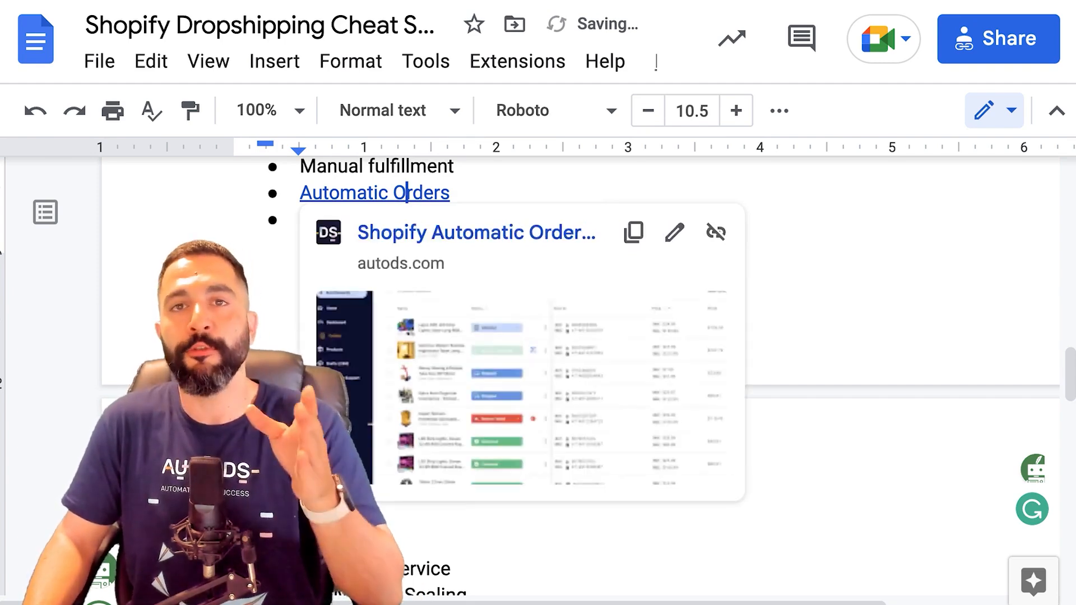
pyautogui.press('Escape')
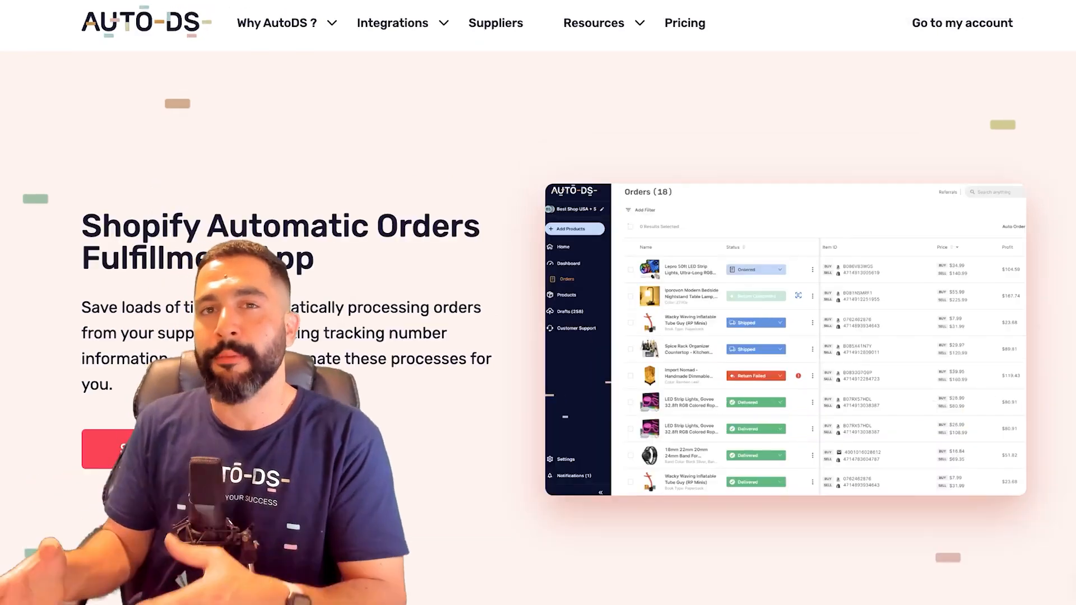
pyautogui.scroll(-2, 538, 328)
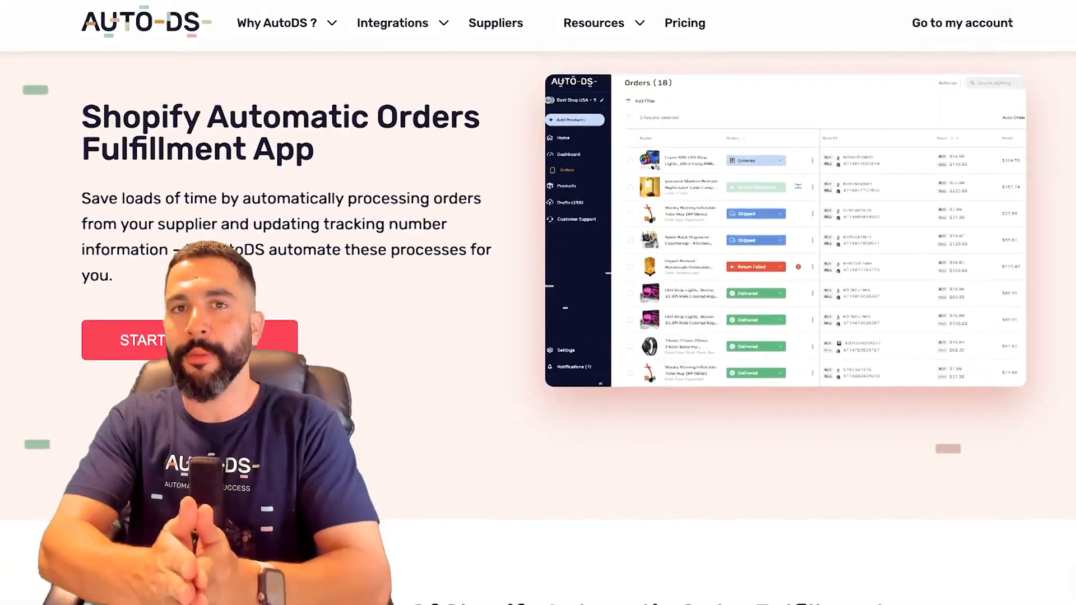
pyautogui.scroll(2, 538, 329)
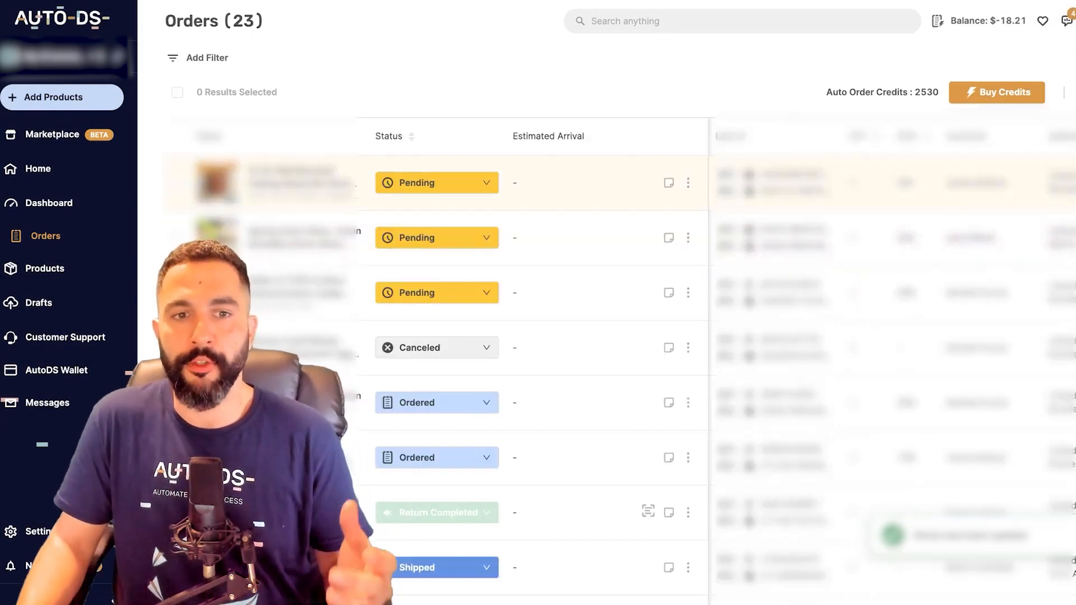
# Examine the status options of the first pending order in the AutoDS Orders list, including Send To Auto Order, without changing it
pyautogui.click(437, 182)
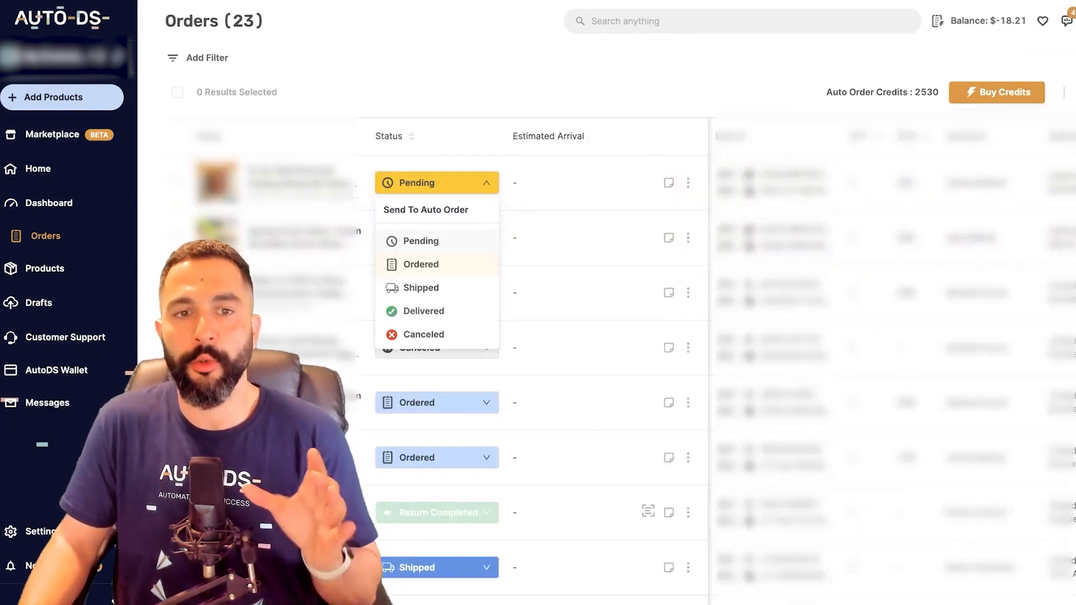
pyautogui.click(437, 183)
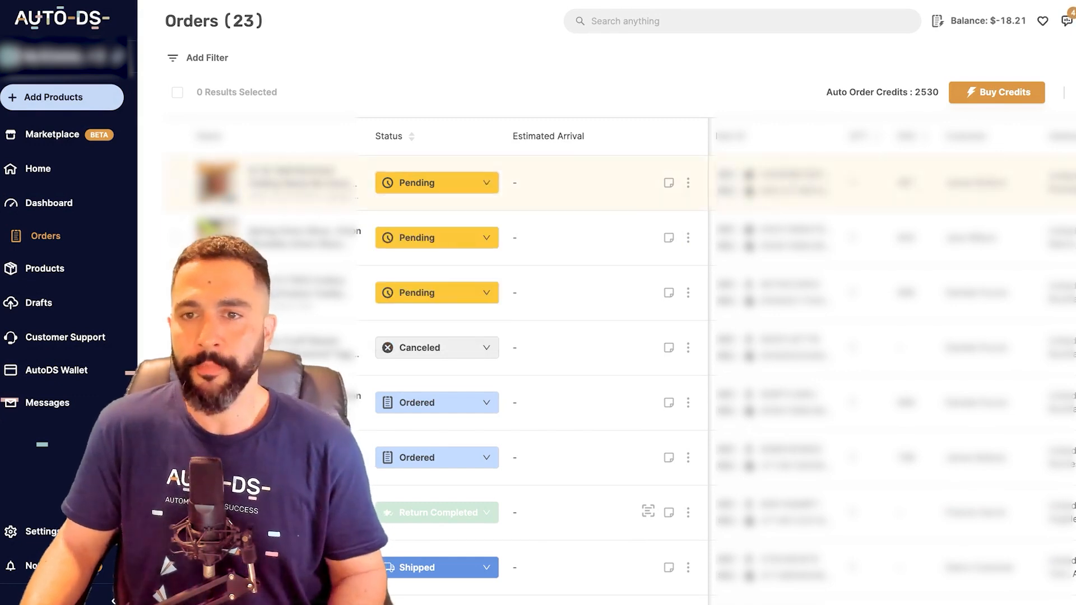
pyautogui.click(437, 183)
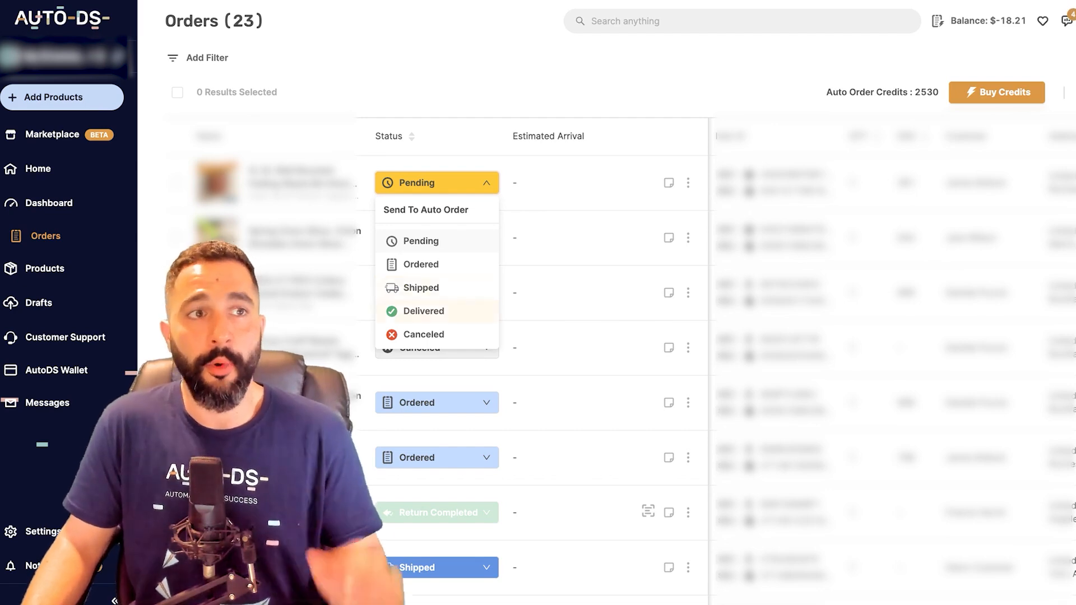
pyautogui.press('Escape')
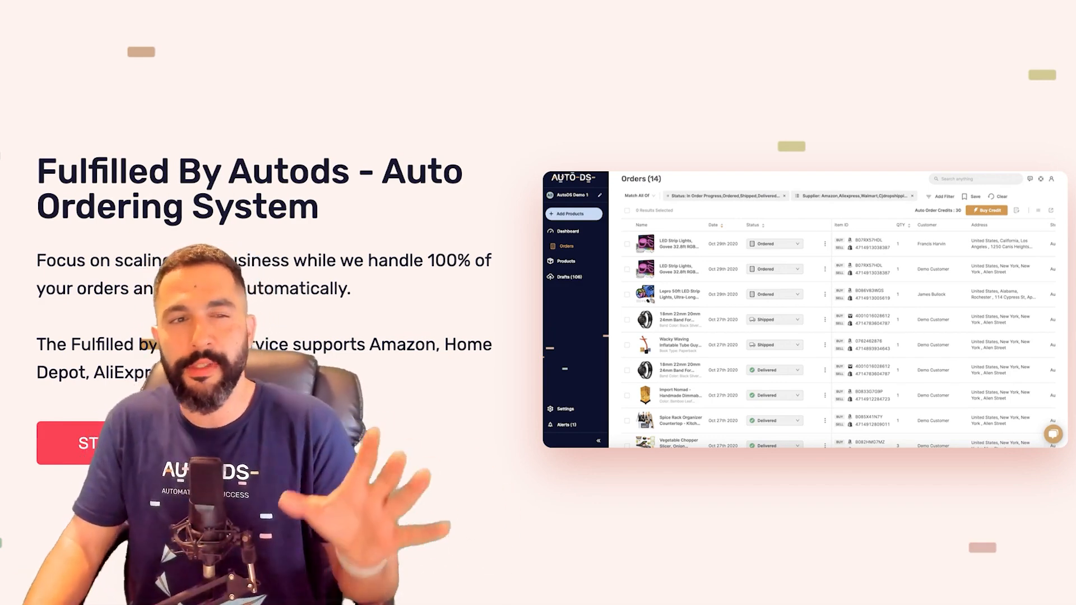
# View the Fulfilled By AutoDS page and look through the global dropshipping suppliers on the AutoDS Suppliers page
pyautogui.moveTo(38, 172); pyautogui.dragTo(169, 172)
pyautogui.click(169, 171)
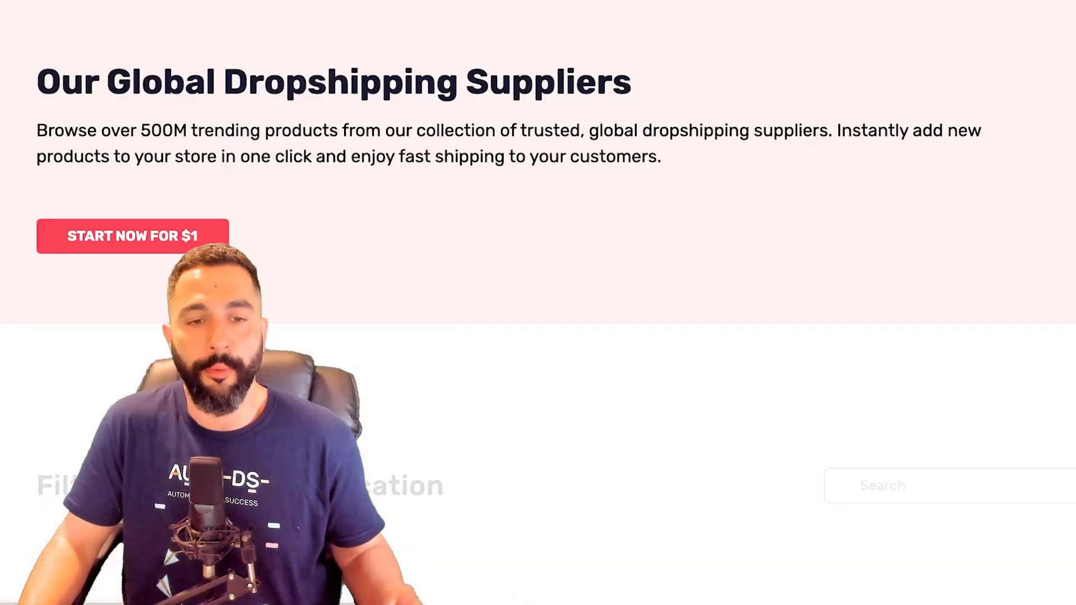
pyautogui.scroll(-6, 538, 303)
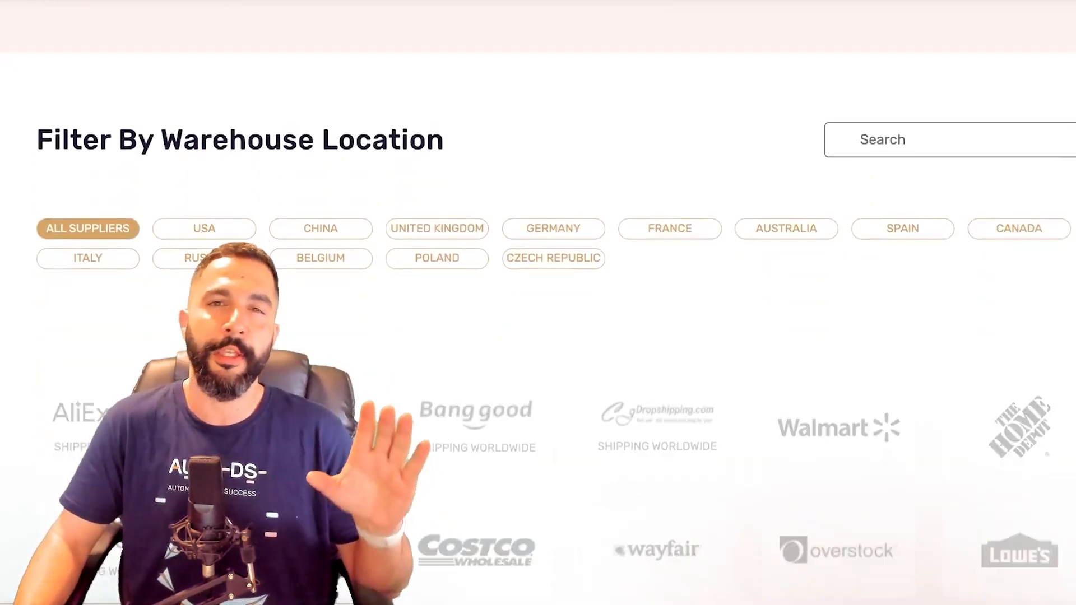
pyautogui.scroll(-4, 538, 303)
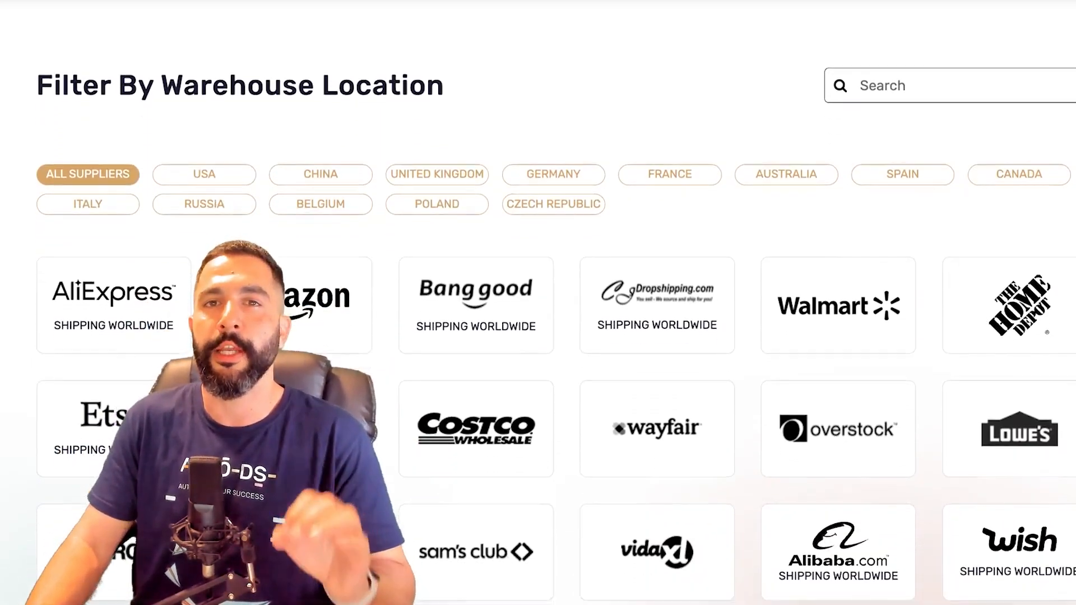
pyautogui.scroll(-3, 538, 303)
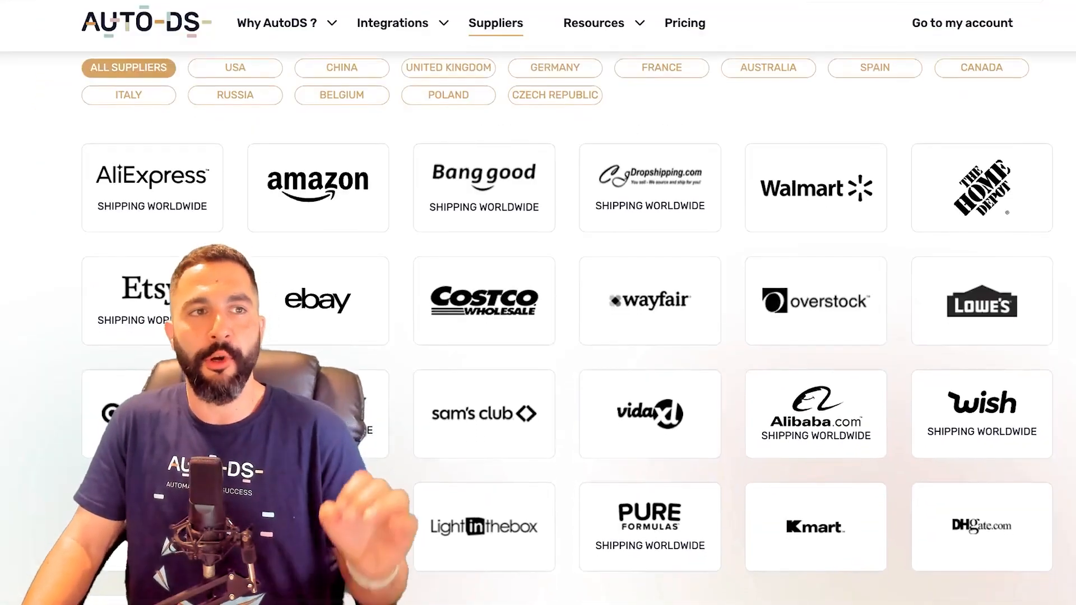
pyautogui.scroll(1, 538, 302)
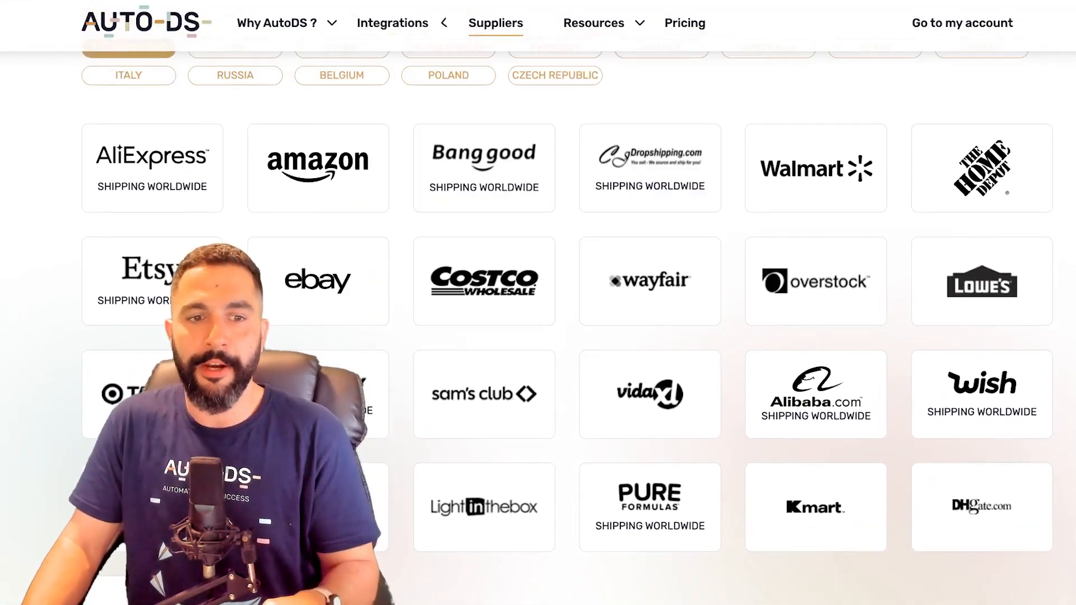
pyautogui.scroll(-2, 537, 303)
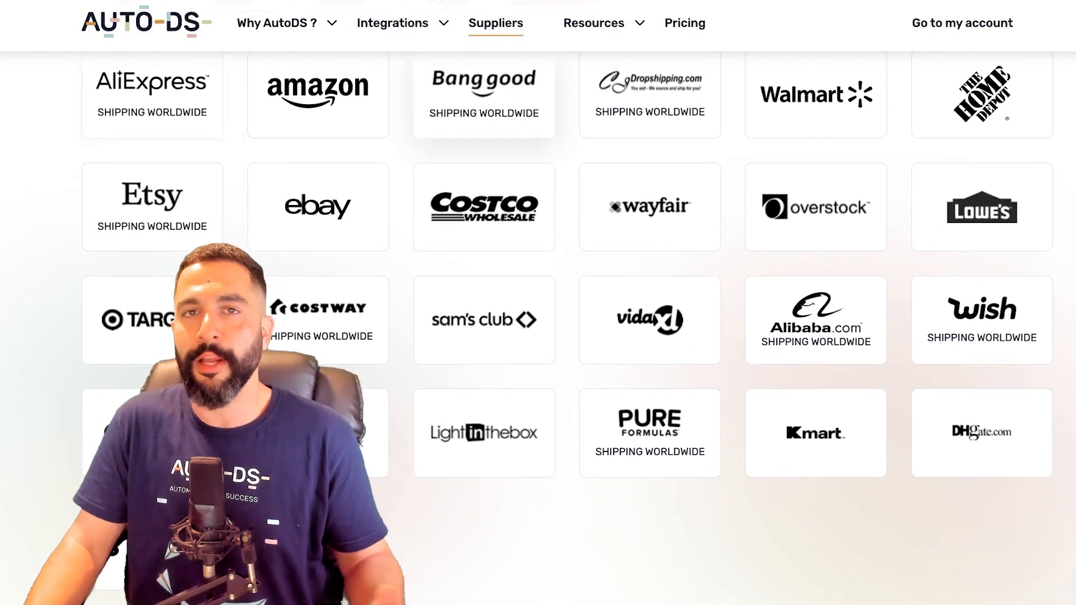
pyautogui.scroll(1, 553, 334)
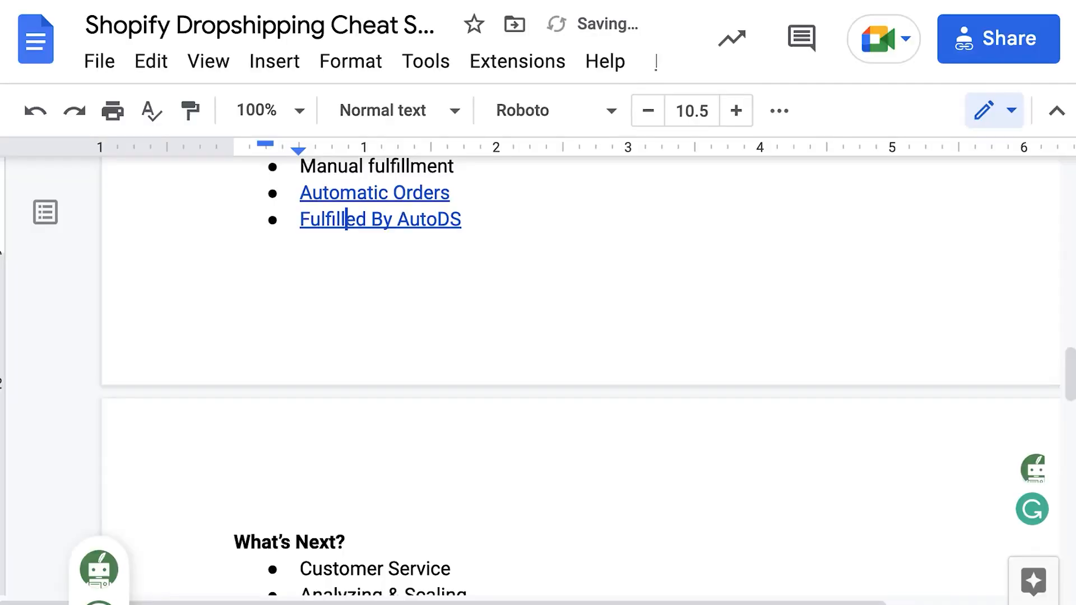
# Return to the cheat sheet's Order Fulfillment list and move past its Fulfilled By AutoDS item
pyautogui.scroll(3, 538, 336)
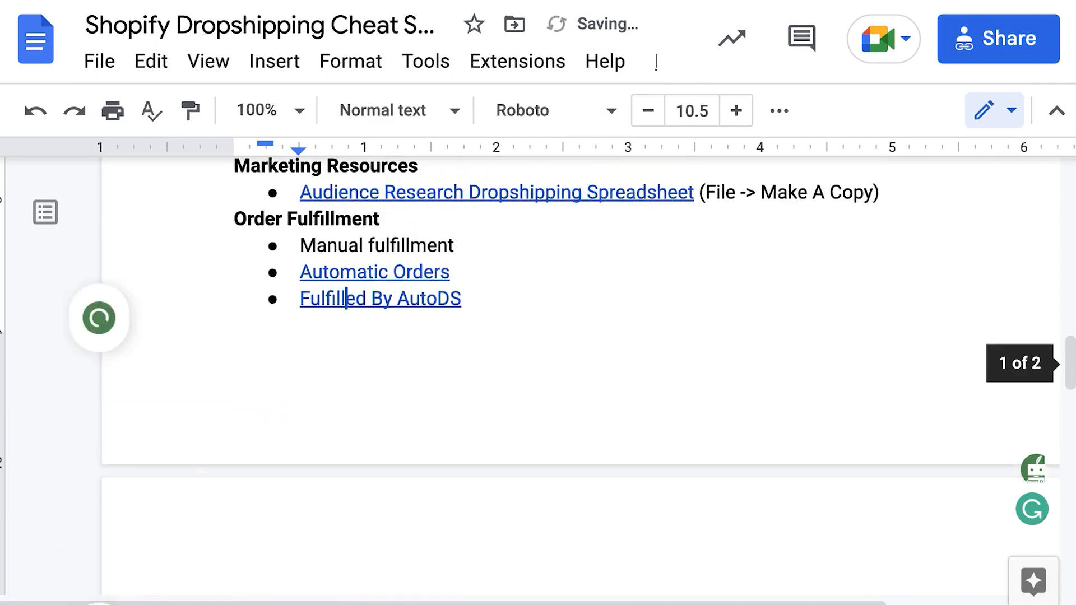
pyautogui.click(461, 298)
pyautogui.scroll(-1, 538, 303)
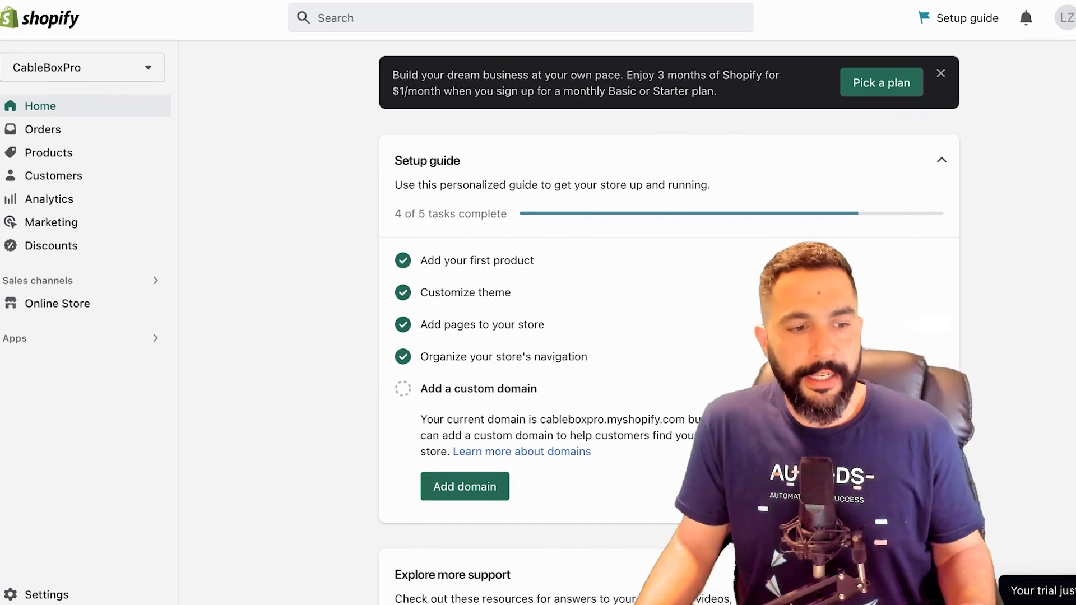
# Go to the Domains settings of the CableBoxPro store in Shopify and search for the new domain "cableboxpro" to buy
pyautogui.click(47, 595)
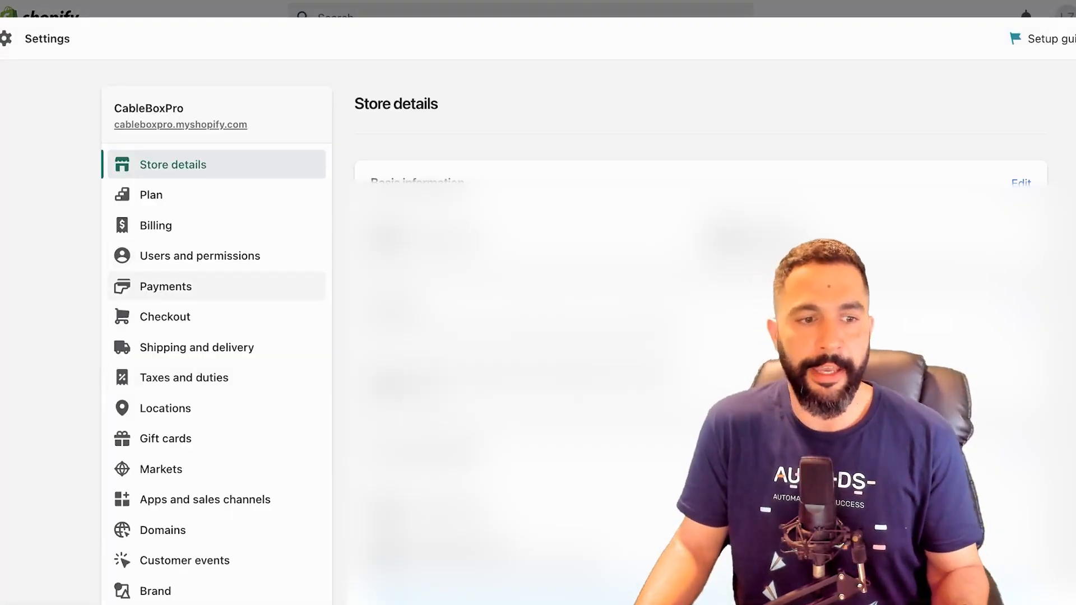
pyautogui.scroll(-3, 219, 286)
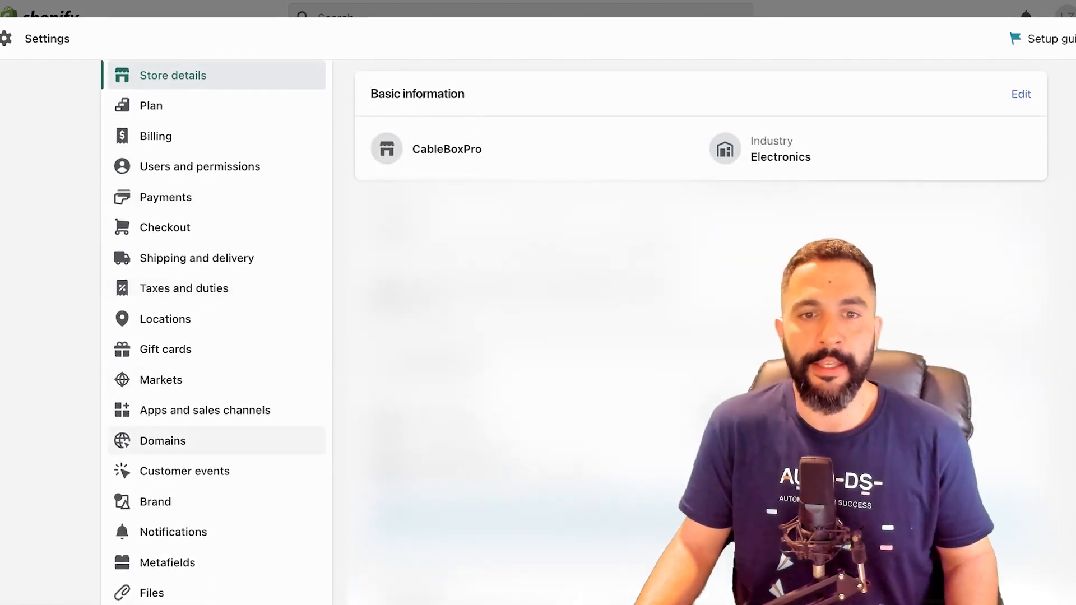
pyautogui.click(162, 441)
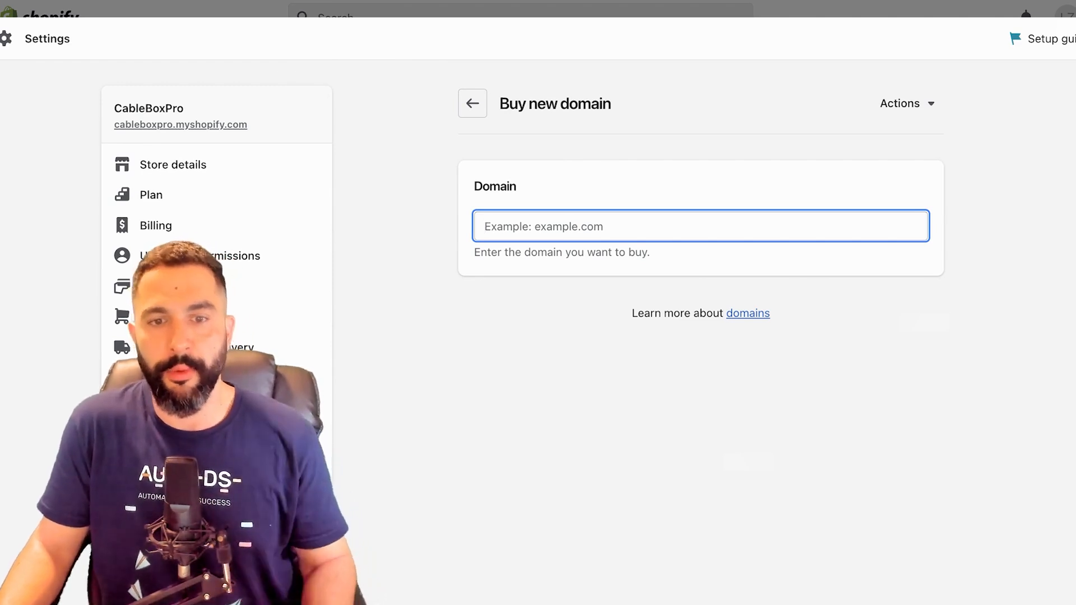
pyautogui.write('cableboxpro')
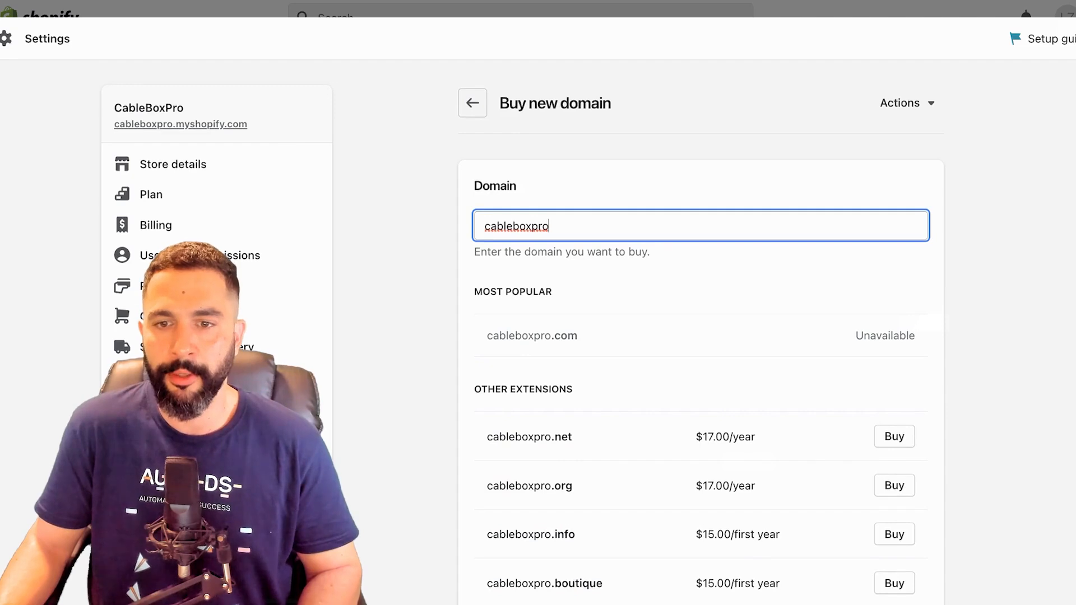
# Look through the domain extensions and yearly prices offered for cableboxpro, and try adding an s to the searched name
pyautogui.scroll(-3, 700, 336)
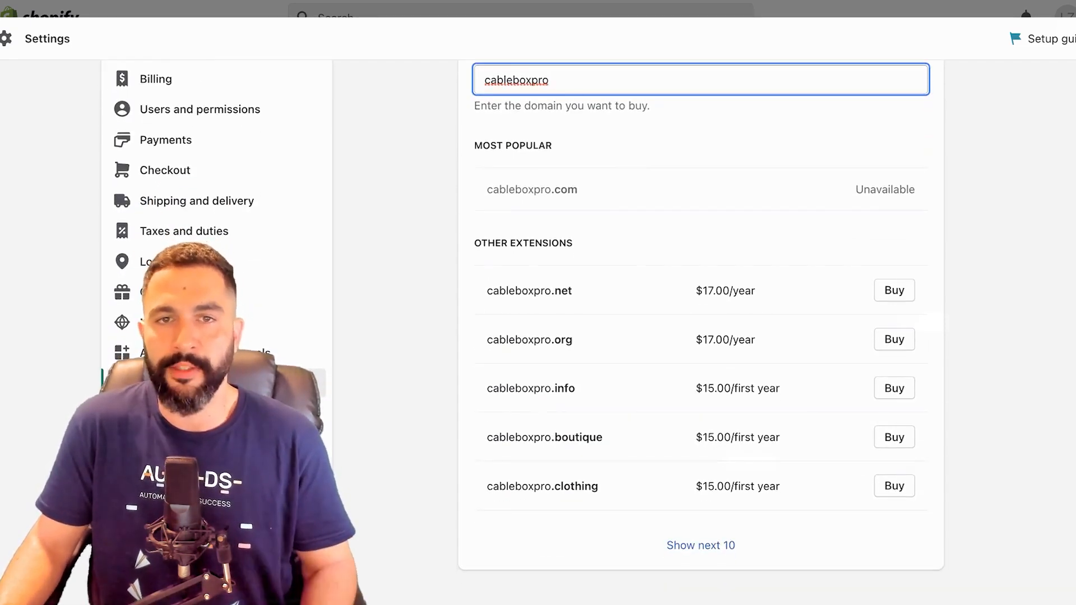
pyautogui.scroll(2, 700, 336)
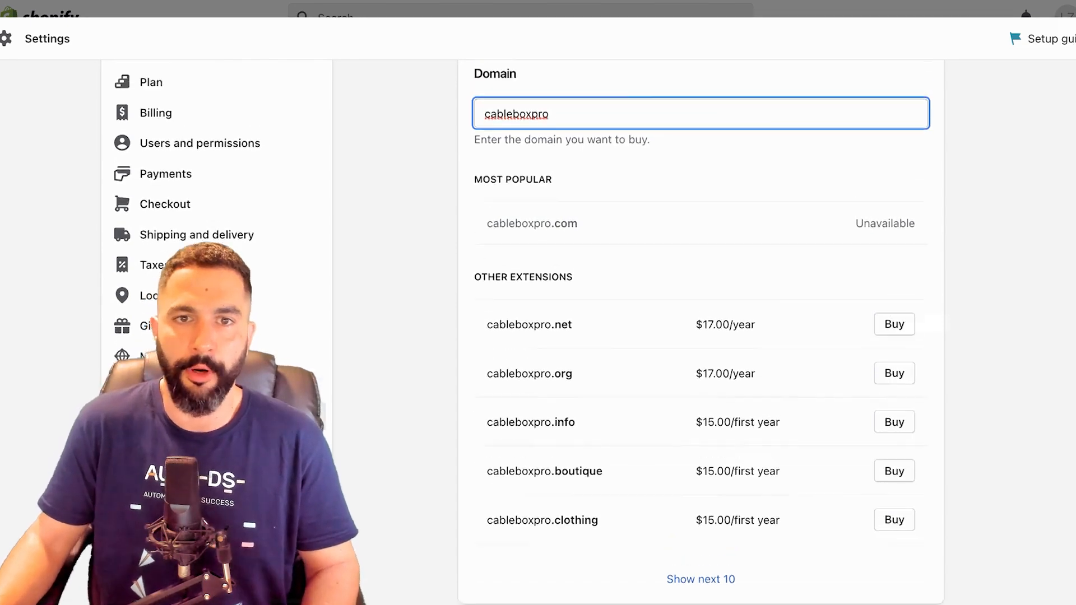
pyautogui.write('s')
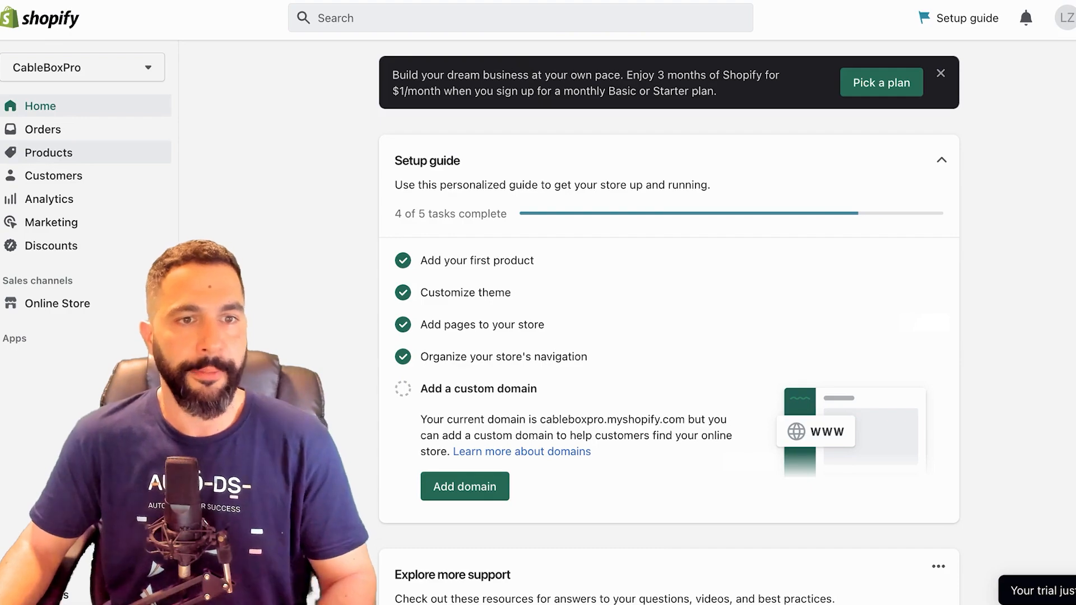
# Open the 60W Fast Charge Multi-Function Type C Data Cable Set product and highlight the URL handle in its search engine listing
pyautogui.click(48, 153)
pyautogui.click(392, 200)
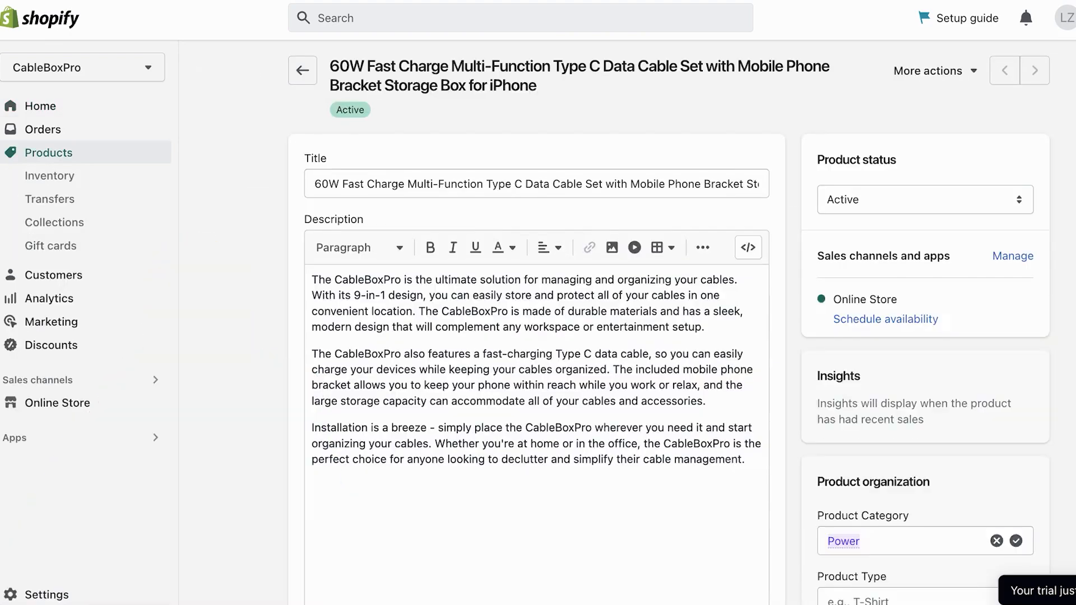
pyautogui.scroll(-15, 537, 336)
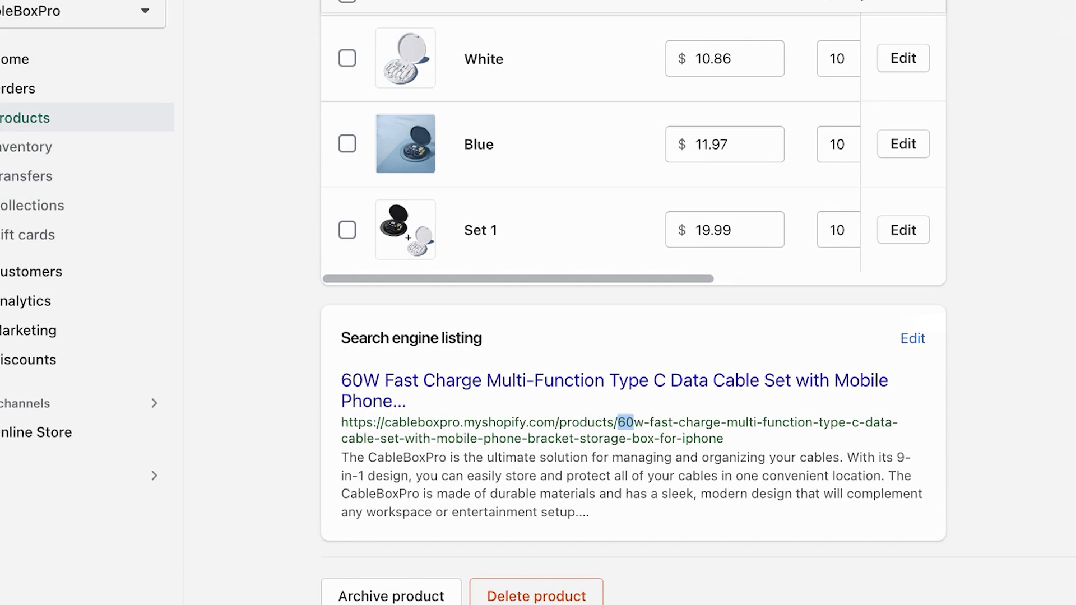
pyautogui.moveTo(633, 423); pyautogui.dragTo(723, 443)
pyautogui.scroll(1, 634, 427)
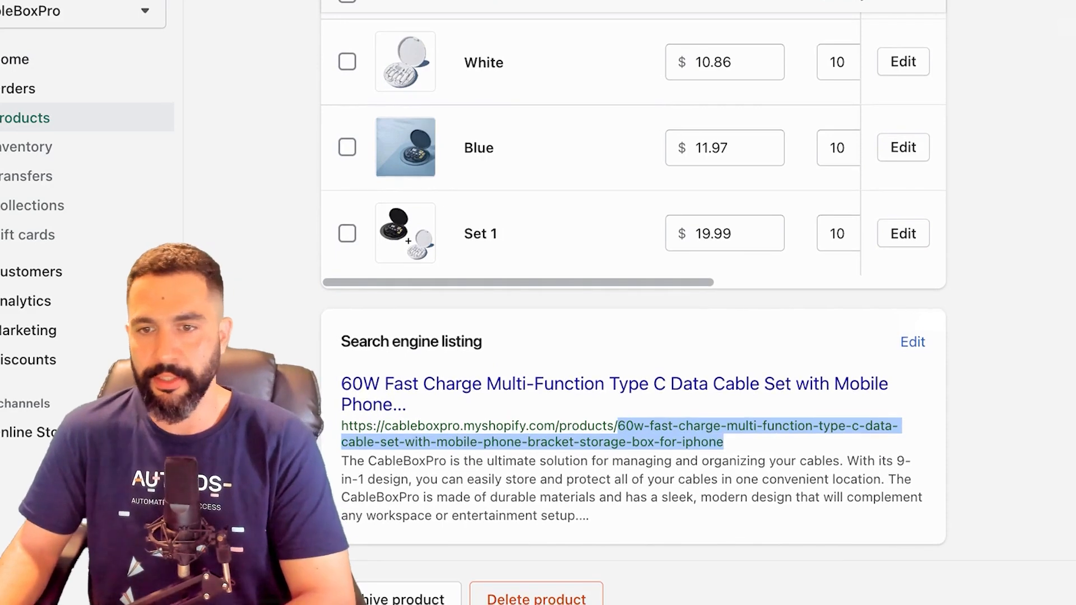
# Edit the product's search engine listing, replace its URL handle with cabelboxpro, and save the product
pyautogui.click(910, 344)
pyautogui.scroll(-2, 537, 280)
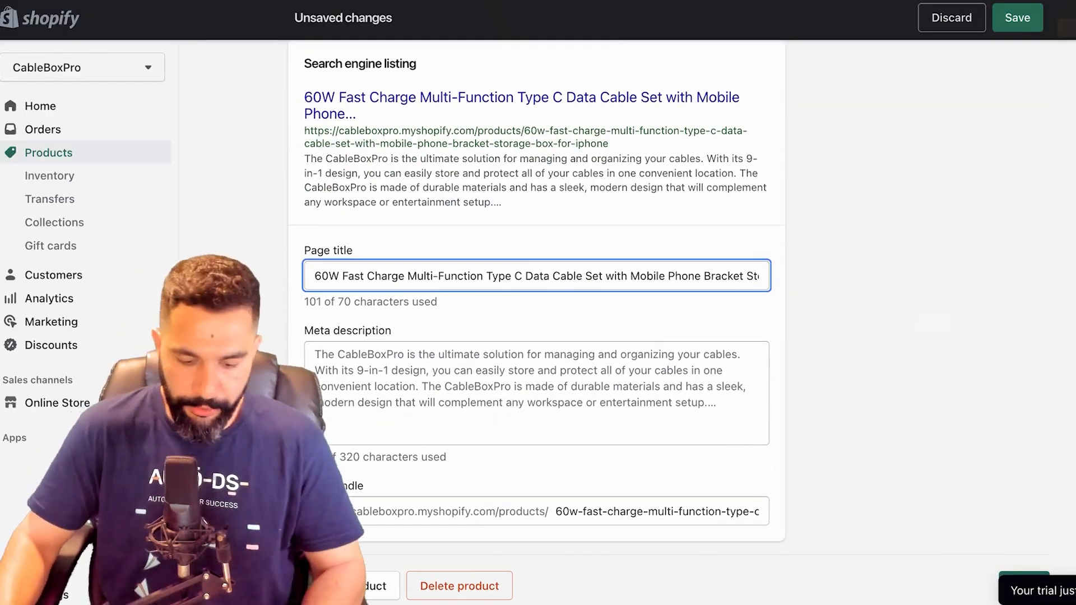
pyautogui.moveTo(556, 512); pyautogui.dragTo(766, 511)
pyautogui.click(722, 511)
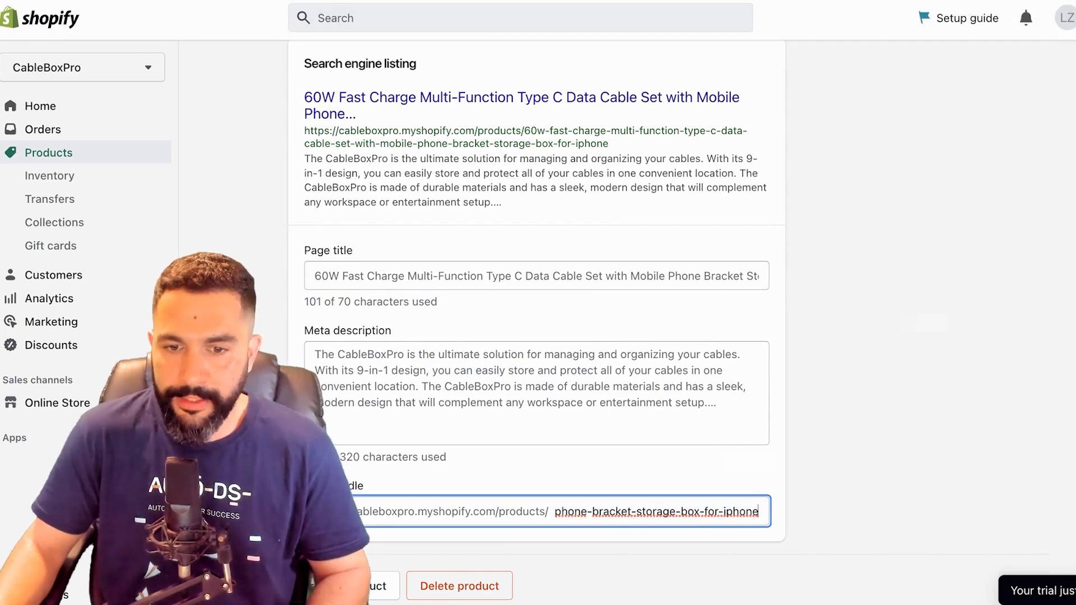
pyautogui.write('ca')
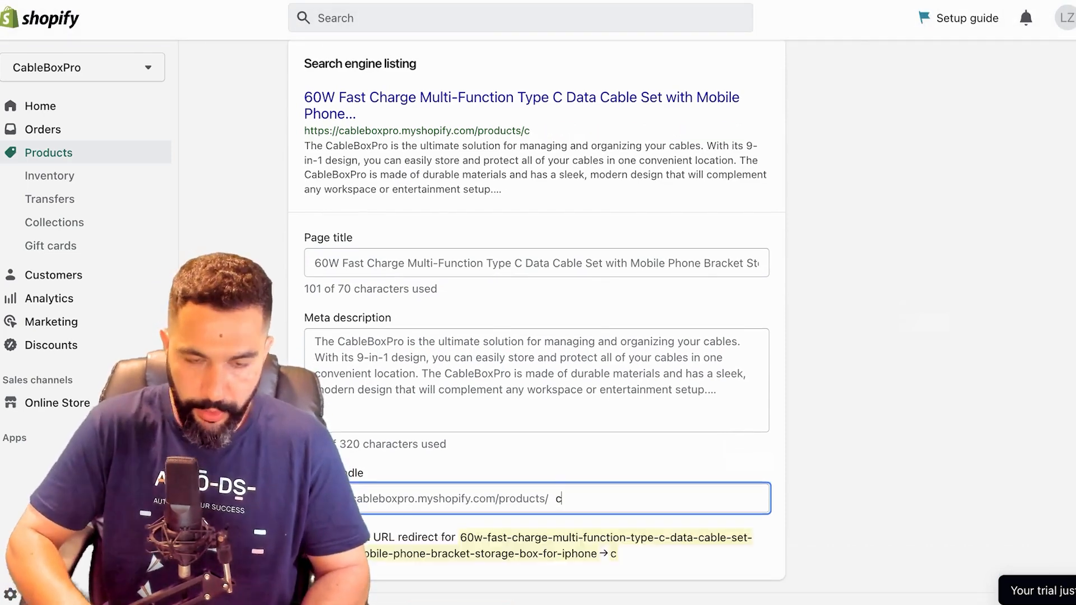
pyautogui.write('belboxpro')
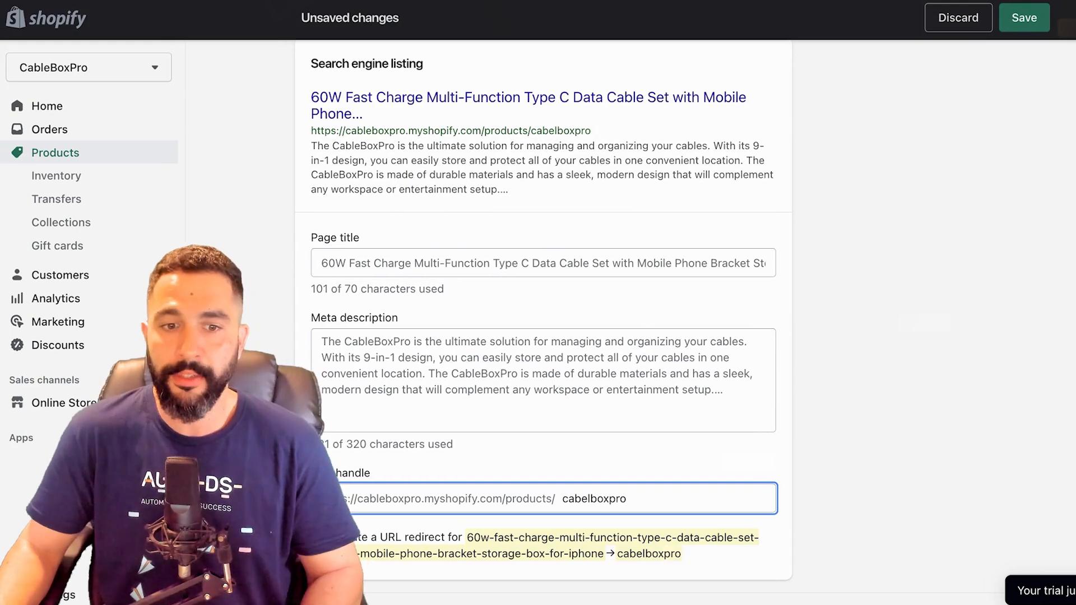
pyautogui.scroll(-2, 543, 302)
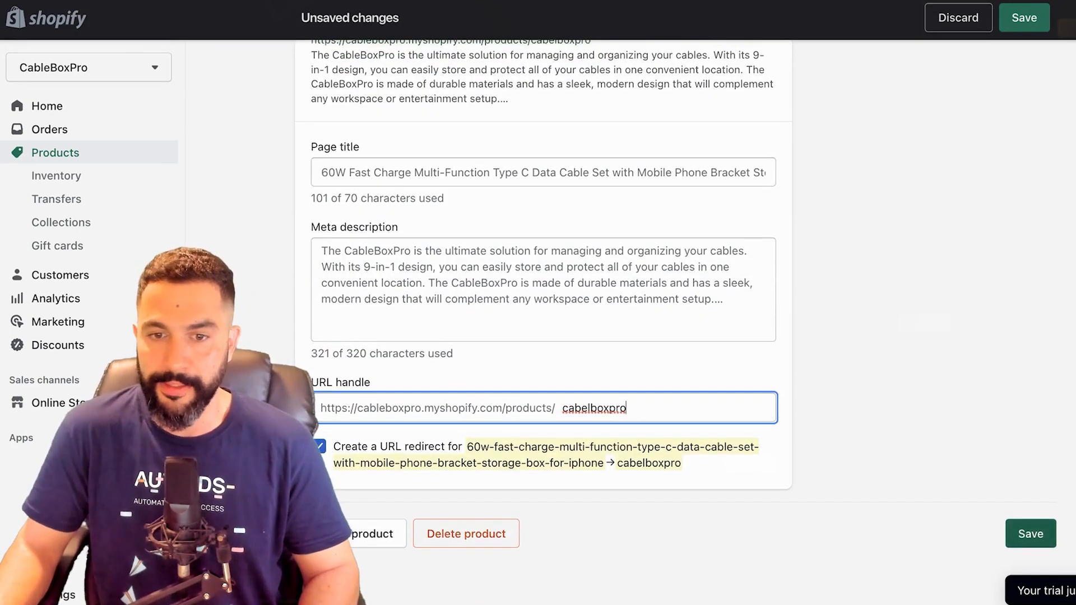
pyautogui.click(1031, 533)
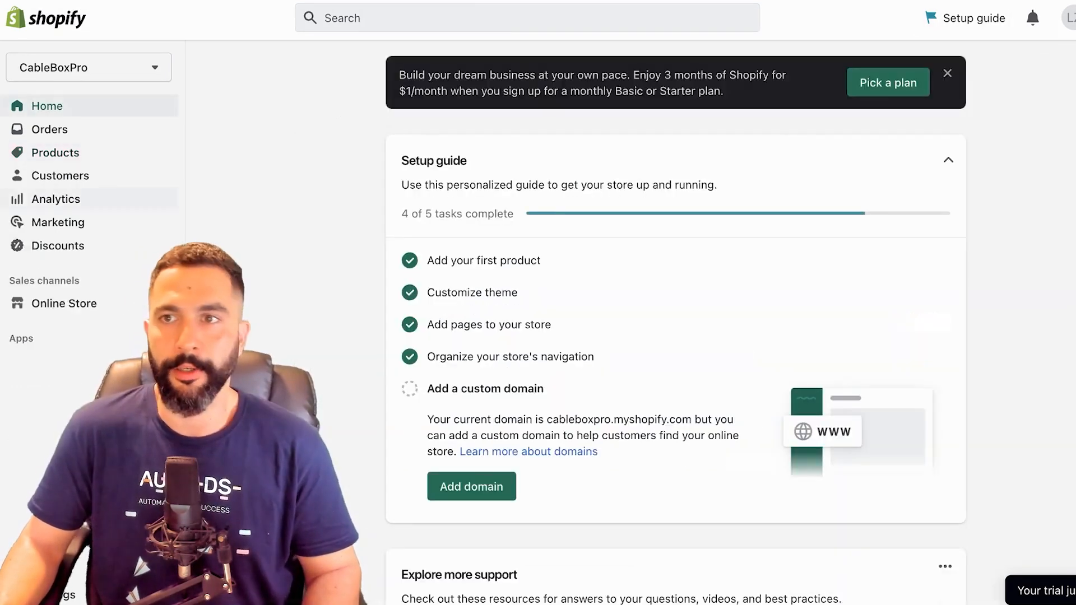
# Open the product page in the live online store and try its address shortened to cableboxpro.com/products/cabelboxpro
pyautogui.click(64, 303)
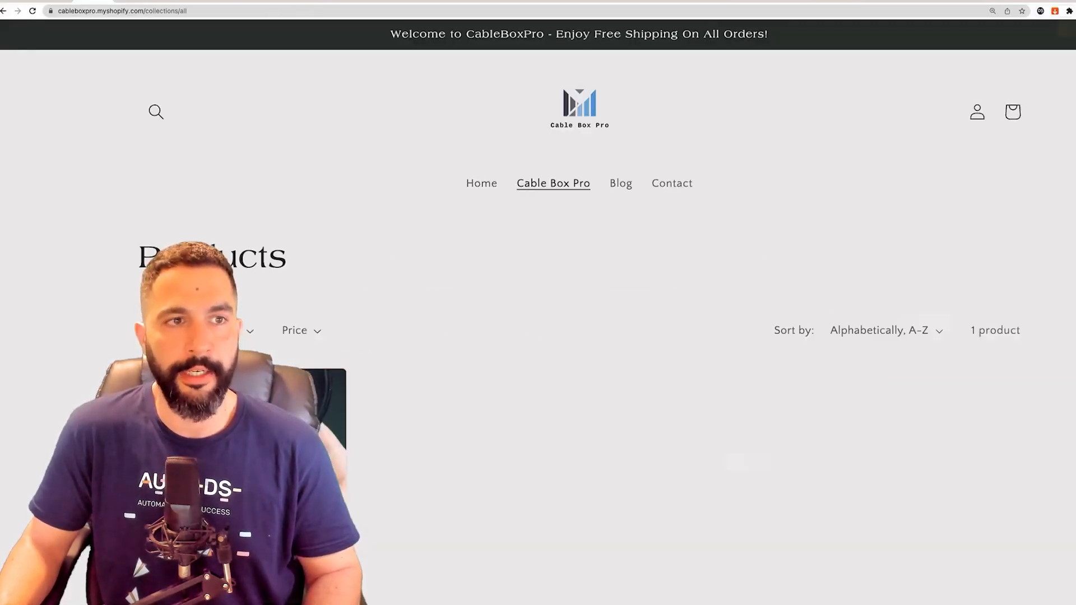
pyautogui.click(247, 471)
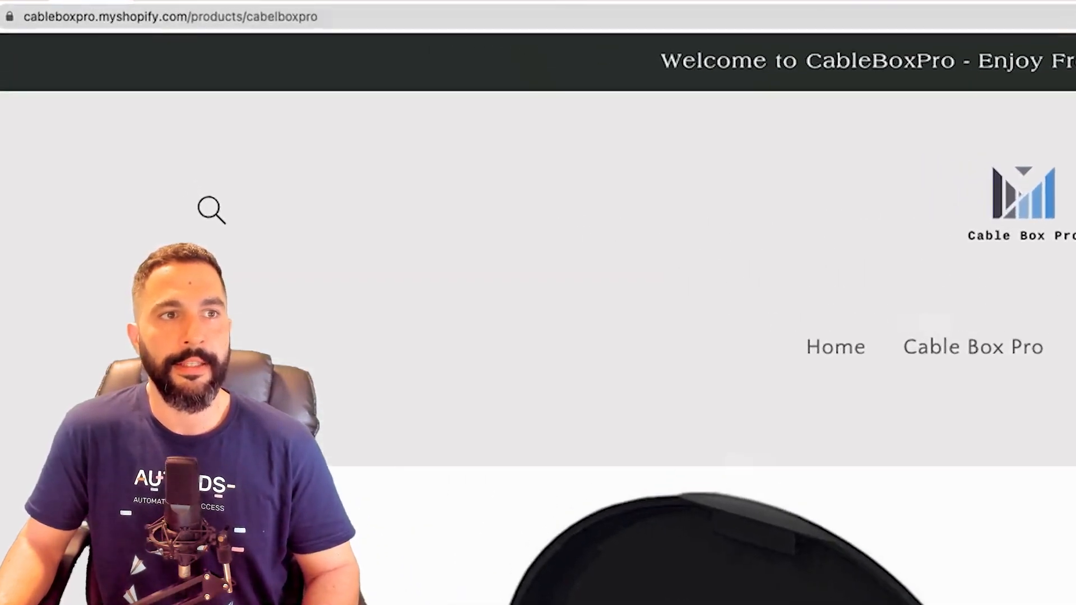
pyautogui.doubleClick(175, 17)
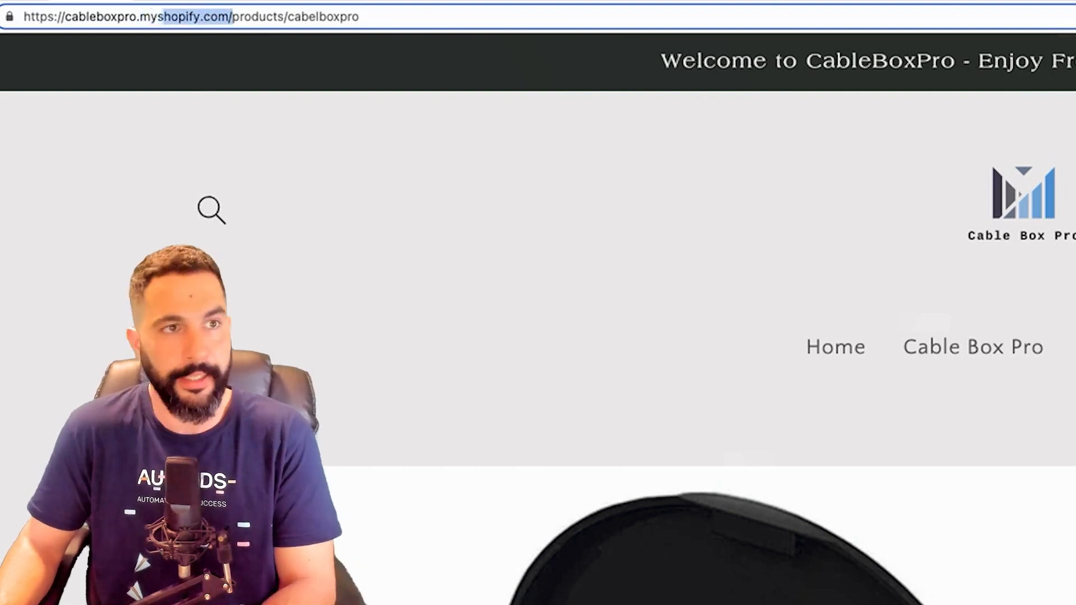
pyautogui.doubleClick(171, 16)
pyautogui.press('BackSpace')
pyautogui.press('BackSpace')
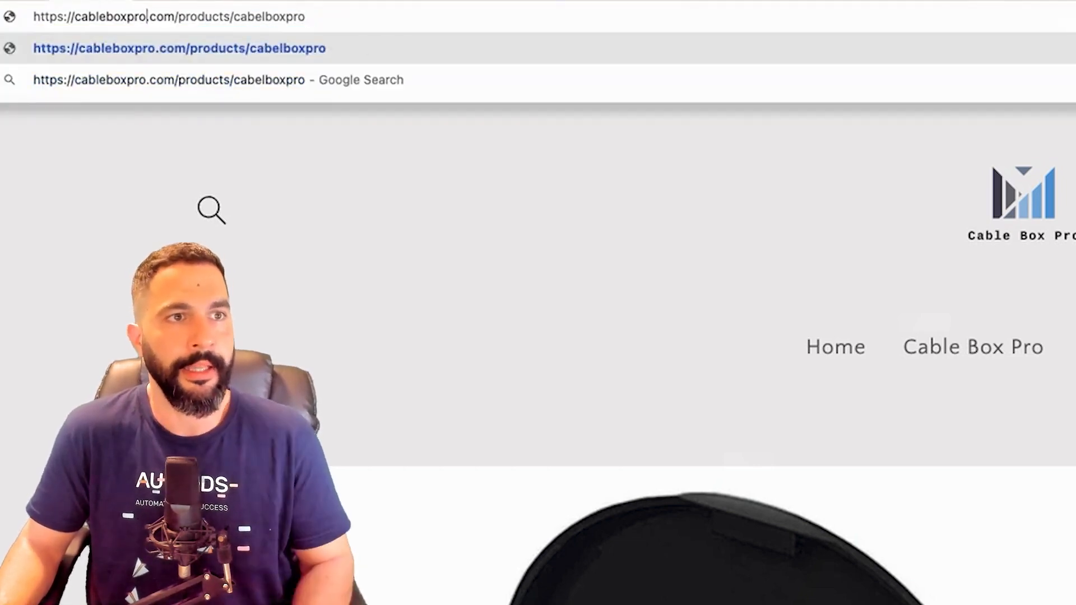
pyautogui.press('Return')
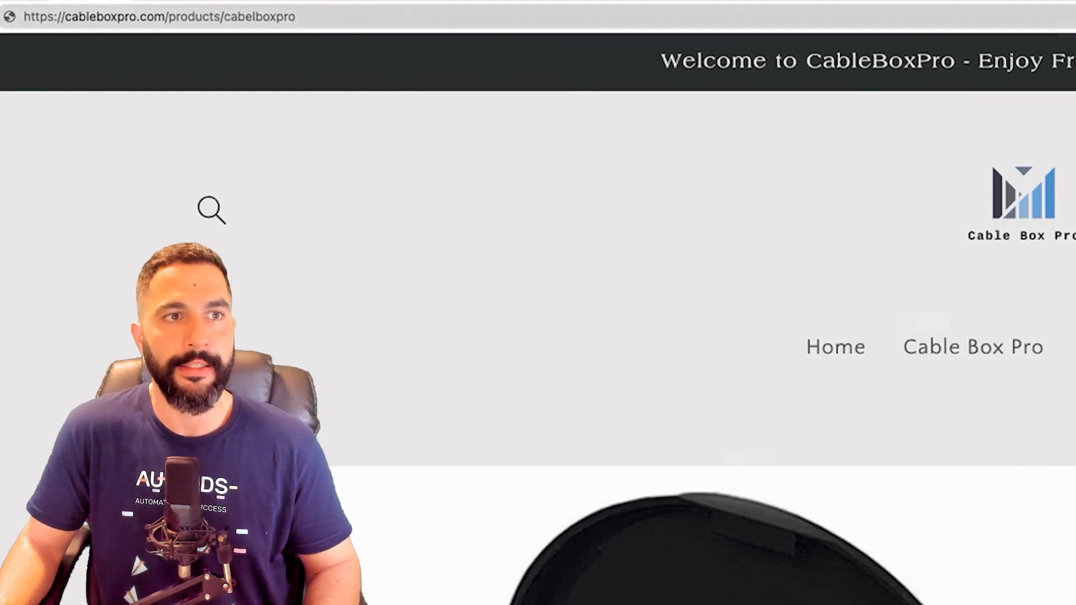
pyautogui.press('super+l')
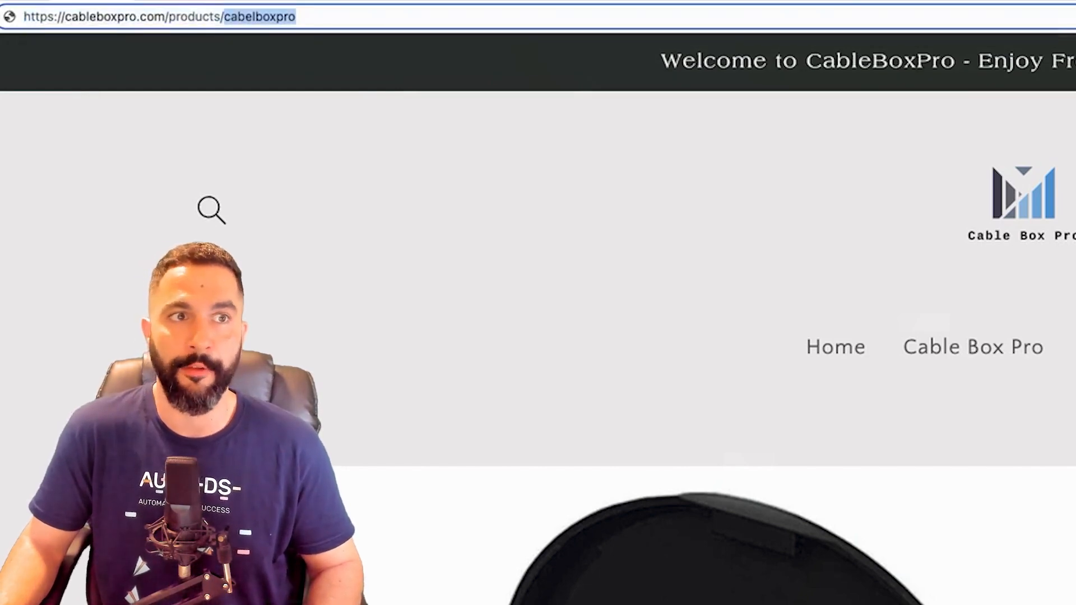
pyautogui.press('Escape')
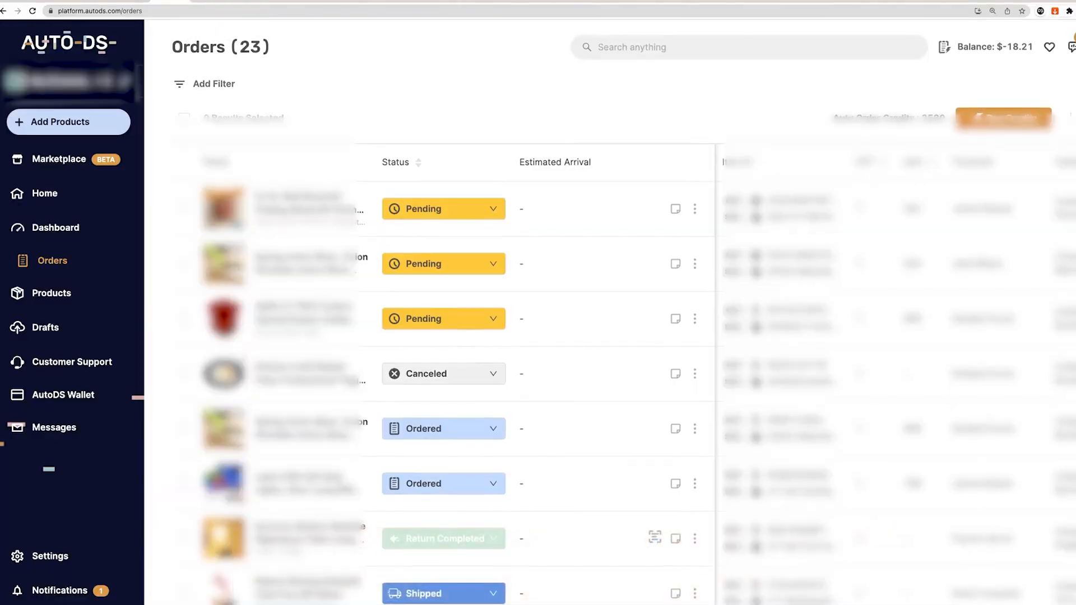
# Go from the AutoDS Orders list to Products and examine the products' variation stock, price and profit columns
pyautogui.scroll(-1, 617, 314)
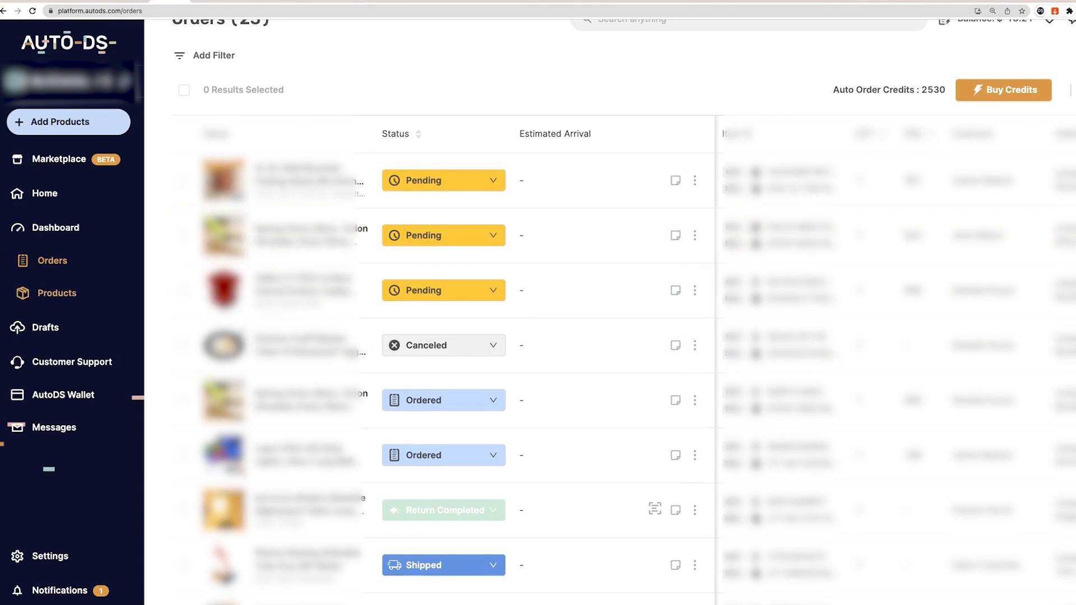
pyautogui.click(57, 293)
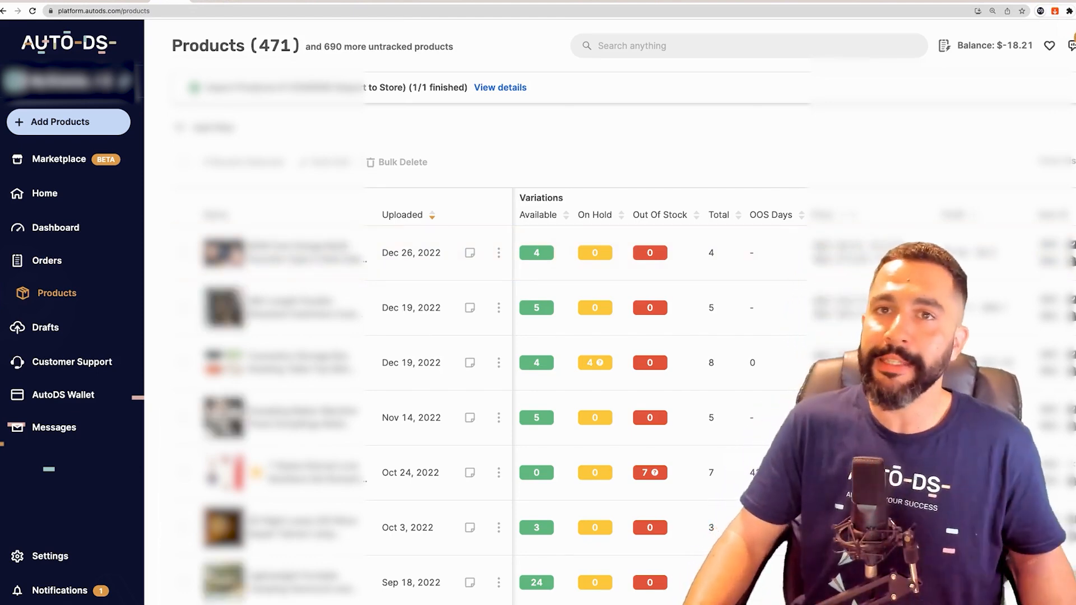
pyautogui.scroll(-2, 392, 213)
pyautogui.scroll(-5, 393, 222)
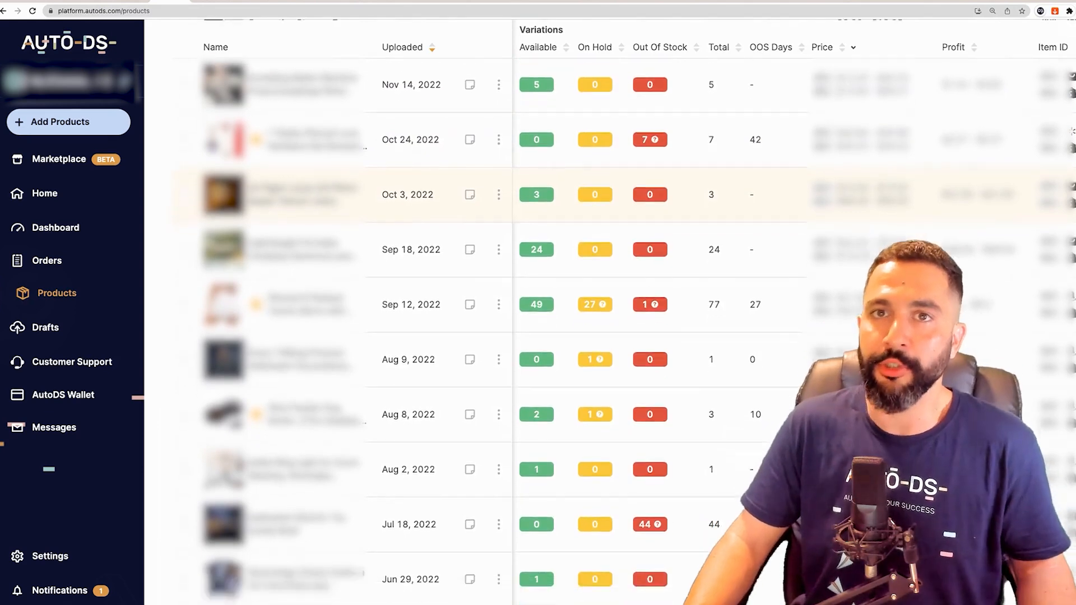
pyautogui.scroll(-1, 392, 224)
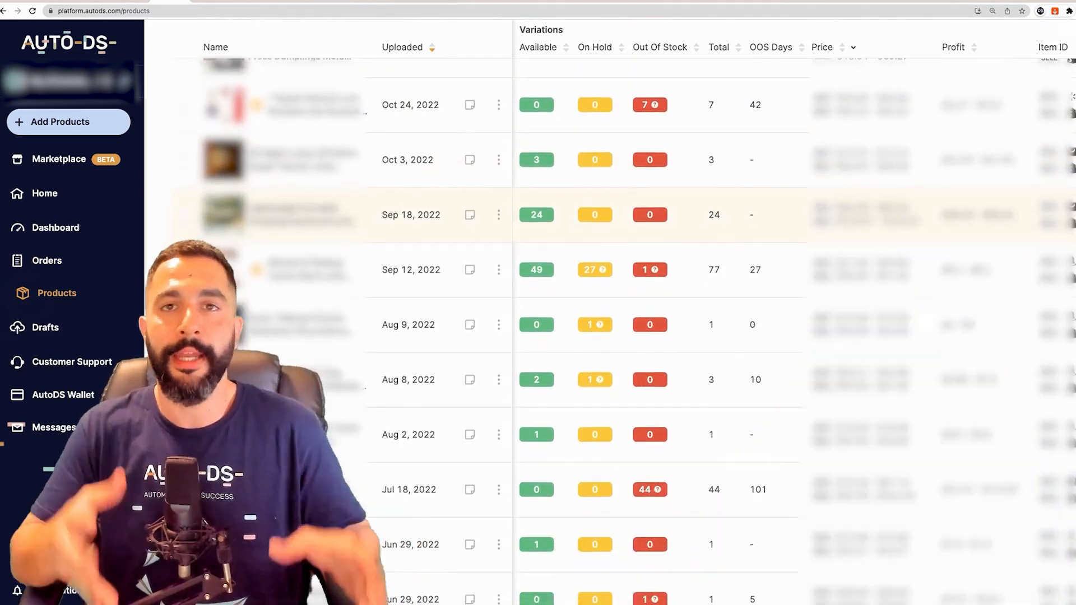
pyautogui.scroll(-1, 616, 325)
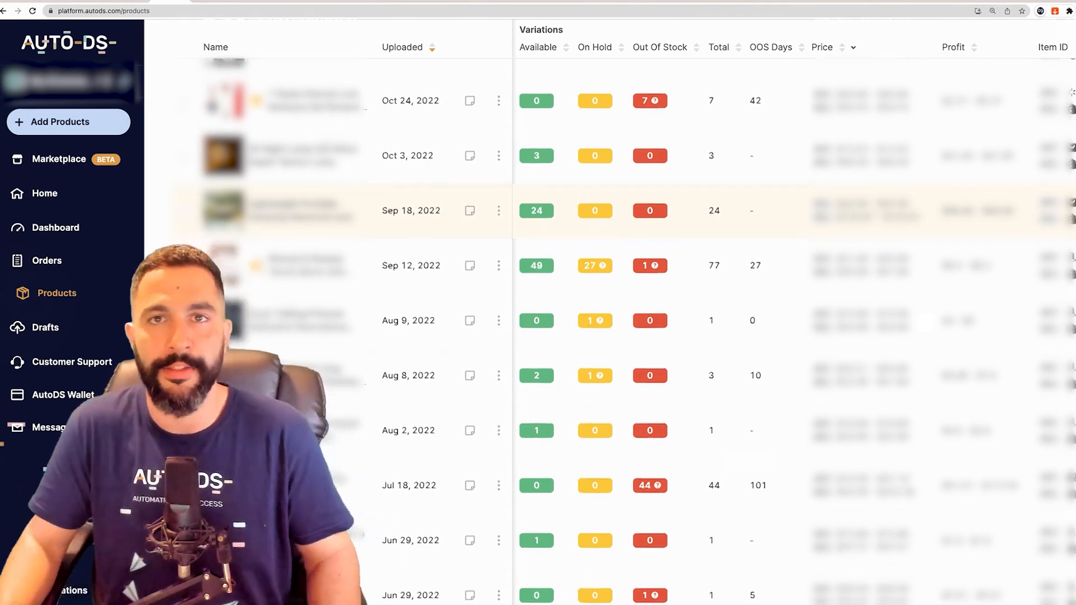
pyautogui.scroll(-5, 616, 325)
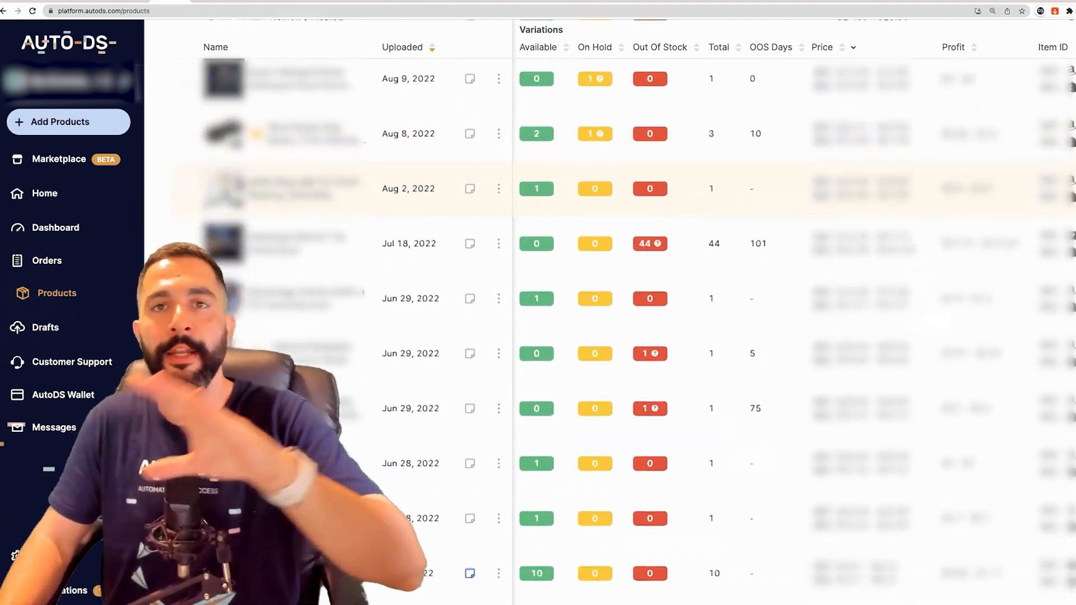
pyautogui.scroll(-3, 616, 325)
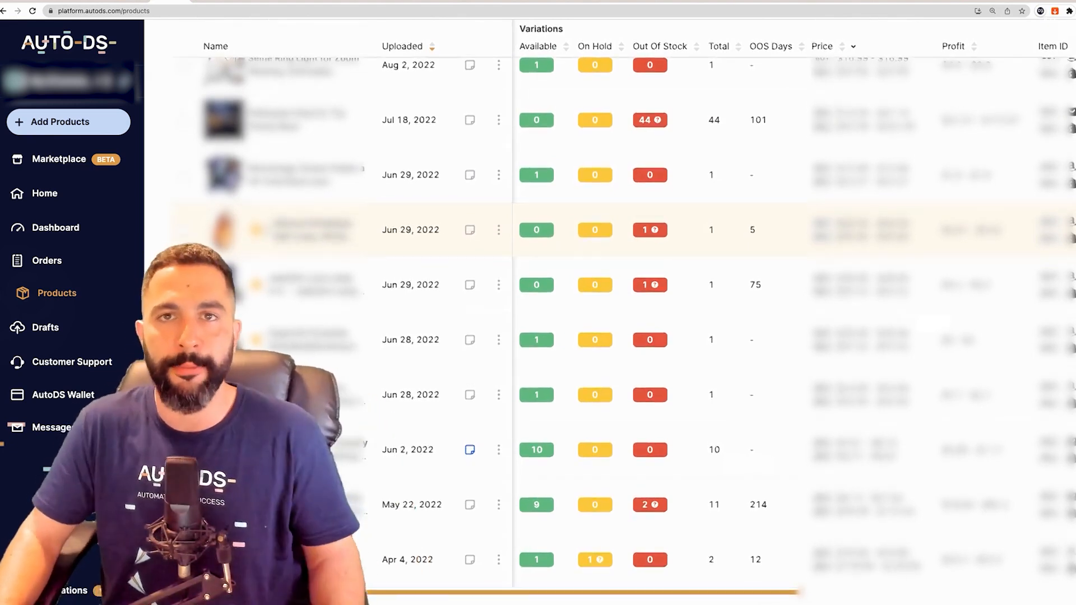
pyautogui.scroll(9, 610, 230)
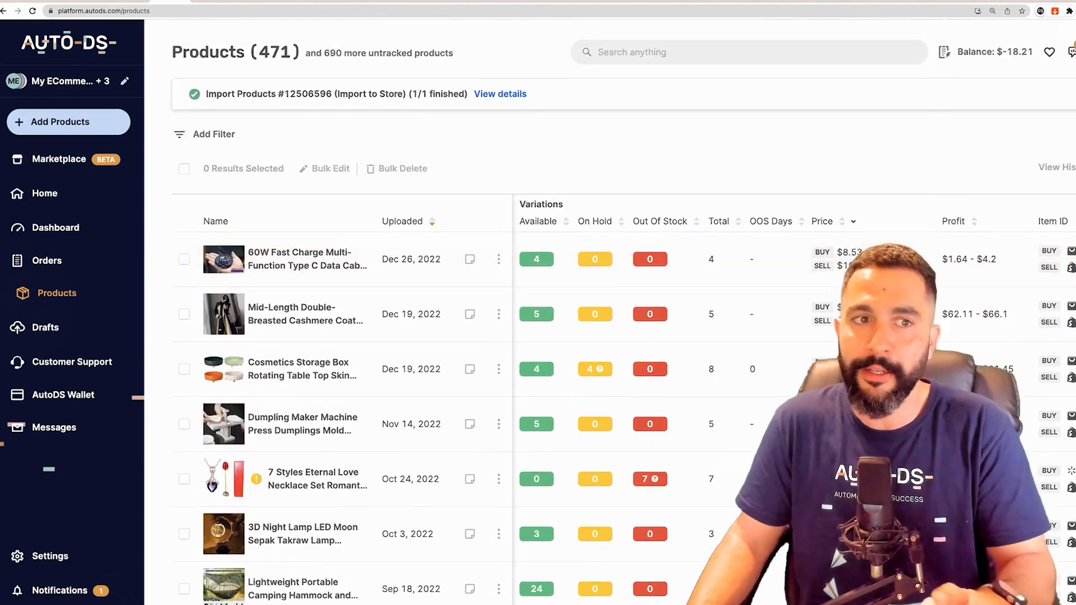
pyautogui.scroll(-5, 609, 231)
pyautogui.scroll(5, 609, 231)
pyautogui.scroll(-1, 213, 146)
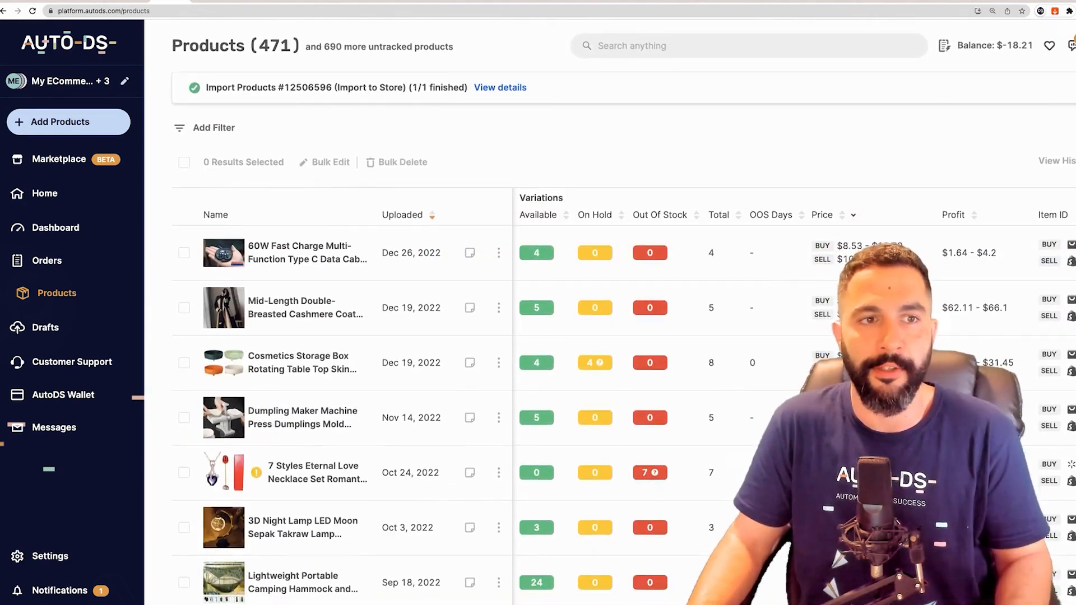
# Examine the filter criteria available for the AutoDS Products list, from Sell Item ID to Upload Date, without applying one
pyautogui.click(213, 127)
pyautogui.scroll(1, 242, 241)
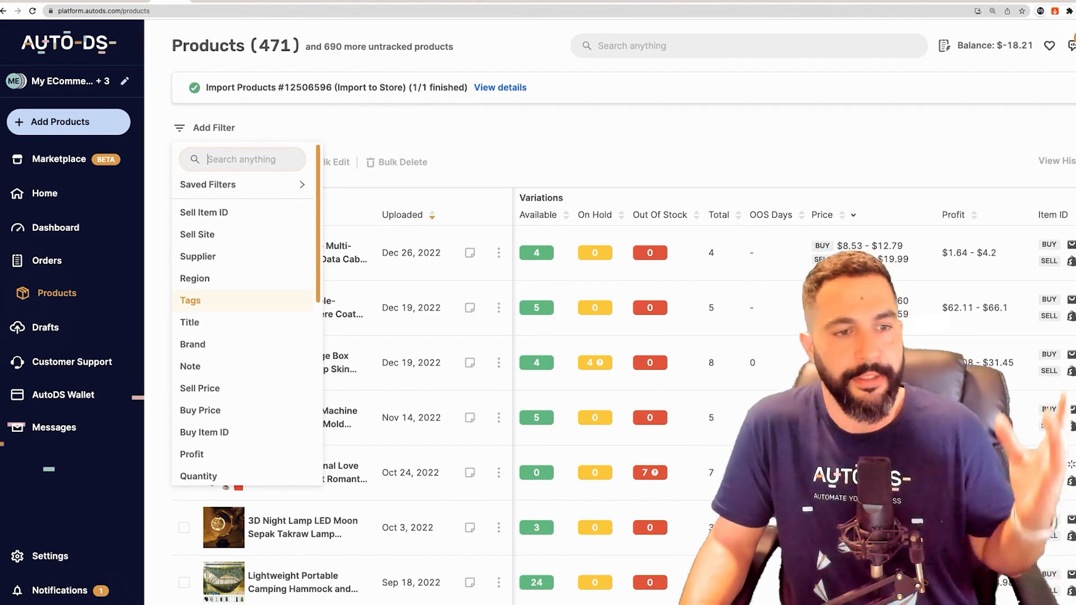
pyautogui.scroll(-3, 242, 303)
pyautogui.scroll(1, 224, 193)
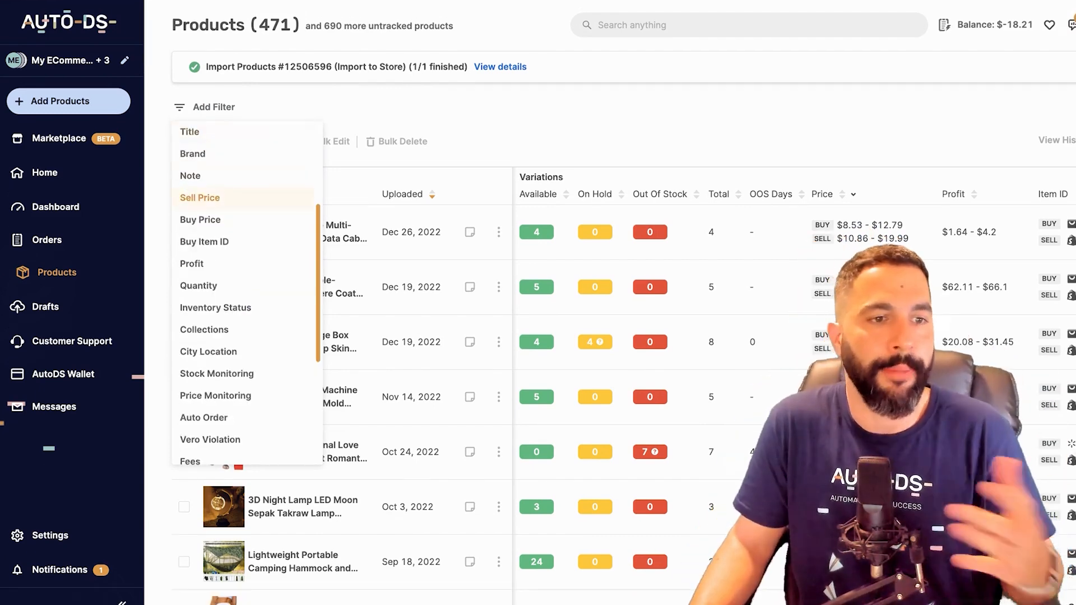
pyautogui.scroll(-1, 224, 193)
pyautogui.scroll(-3, 224, 224)
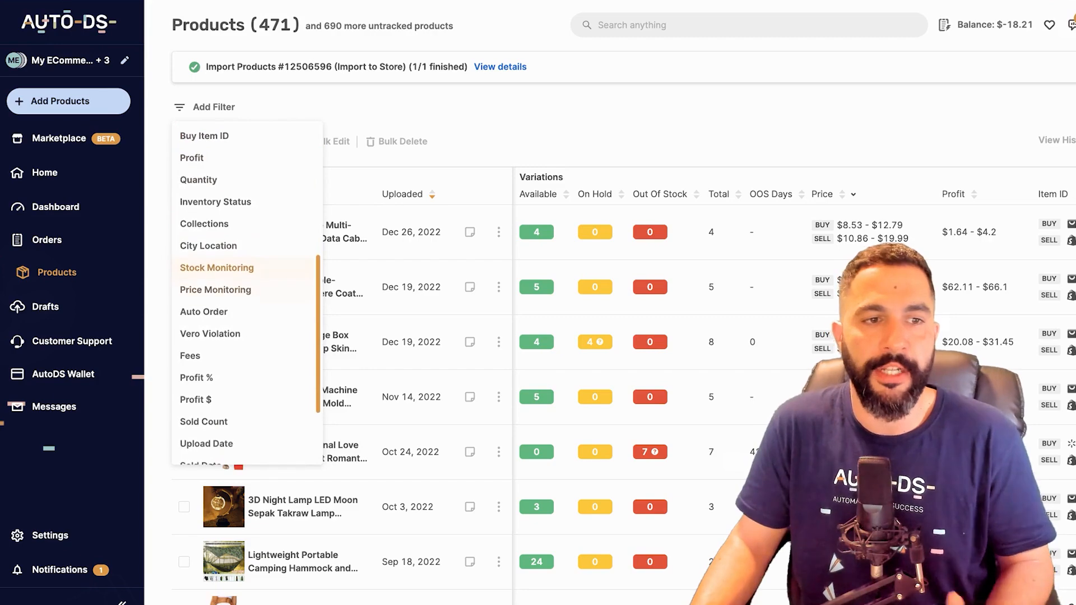
pyautogui.scroll(-1, 224, 202)
pyautogui.scroll(-1, 224, 252)
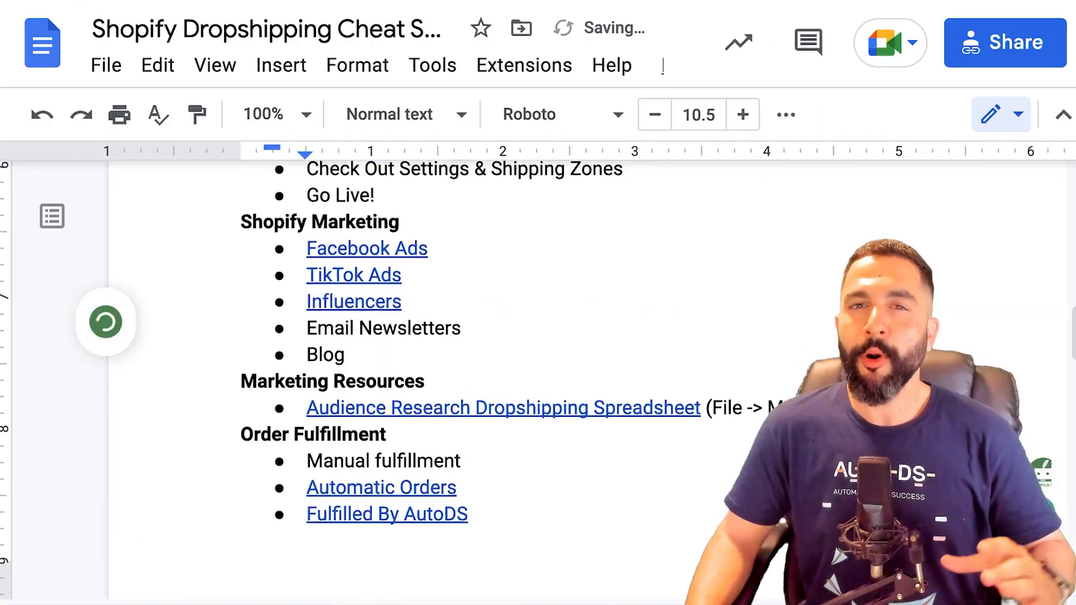
# Return to the Shopify Dropshipping Cheat Sheet and look through the linked resources after its Order Fulfillment section
pyautogui.scroll(-15, 538, 365)
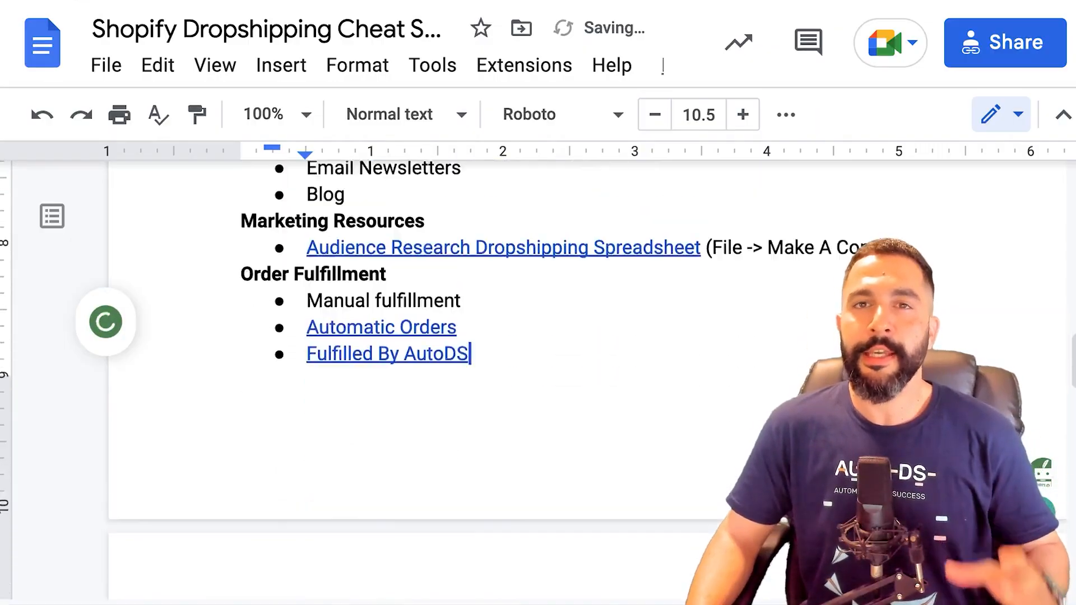
pyautogui.scroll(5, 538, 336)
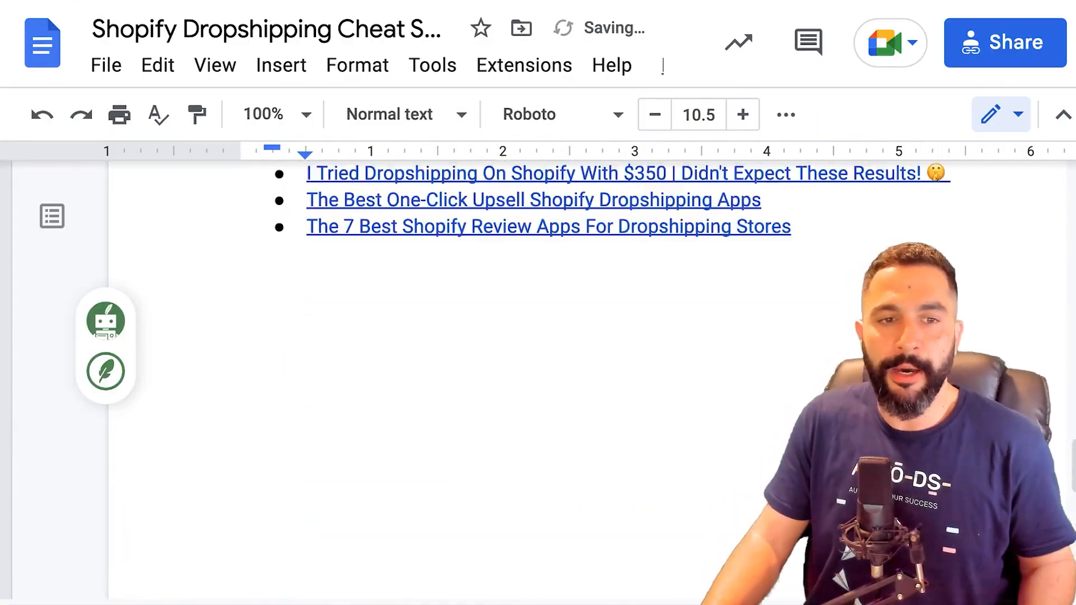